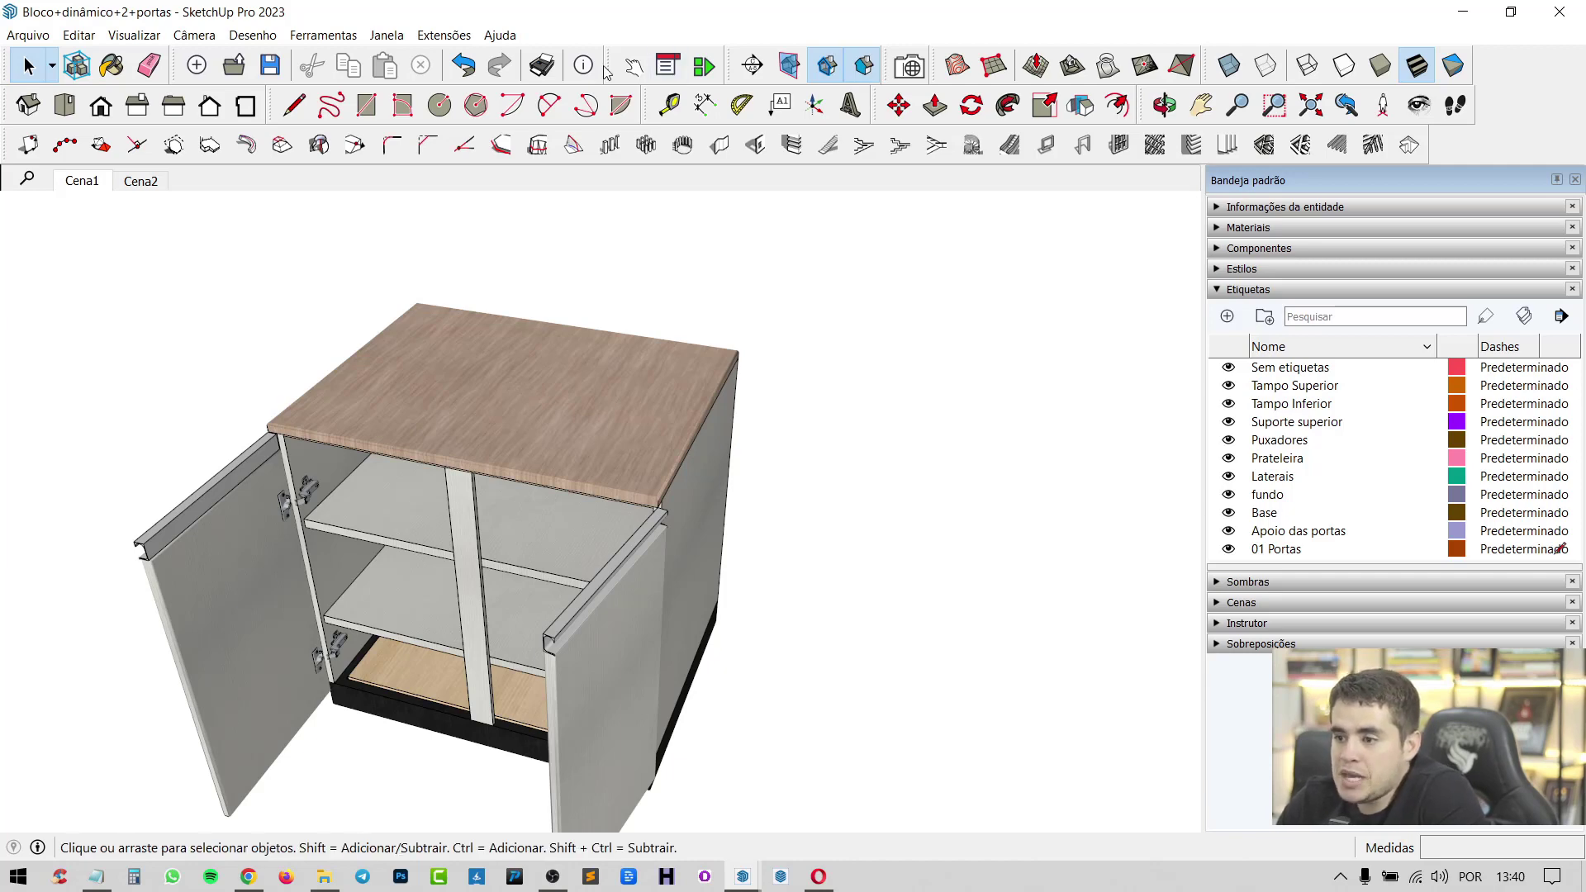
Step: Undock the Dynamic Components toolbar and adjust the toolbar visibility settings
mouse_move(609, 65)
mouse_down()
mouse_move(822, 277)
mouse_move(647, 54)
mouse_up()
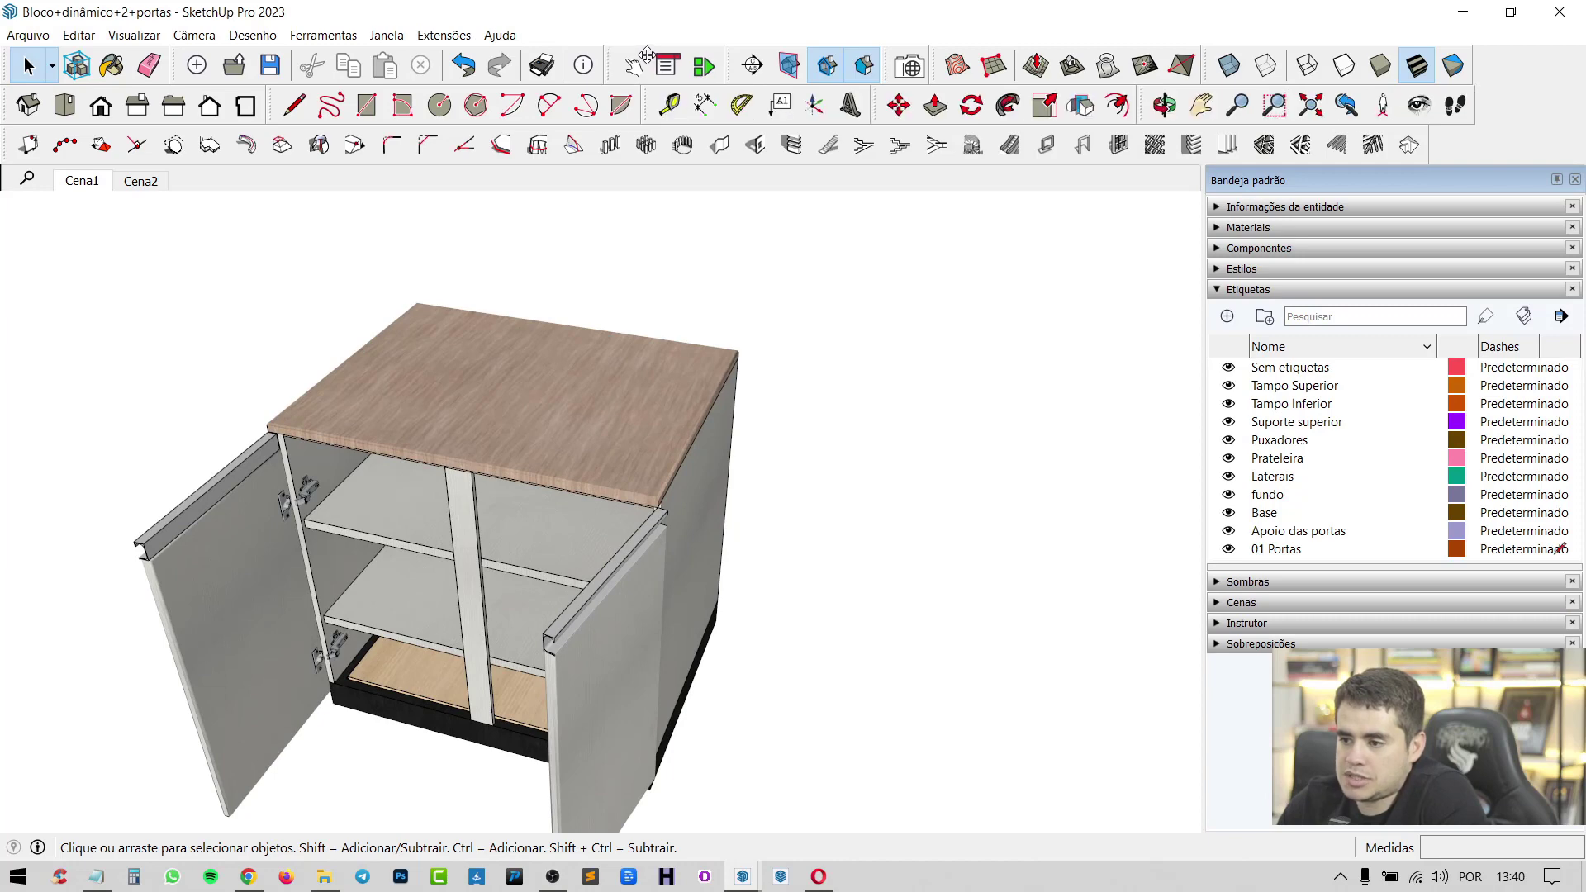
click(134, 35)
click(151, 57)
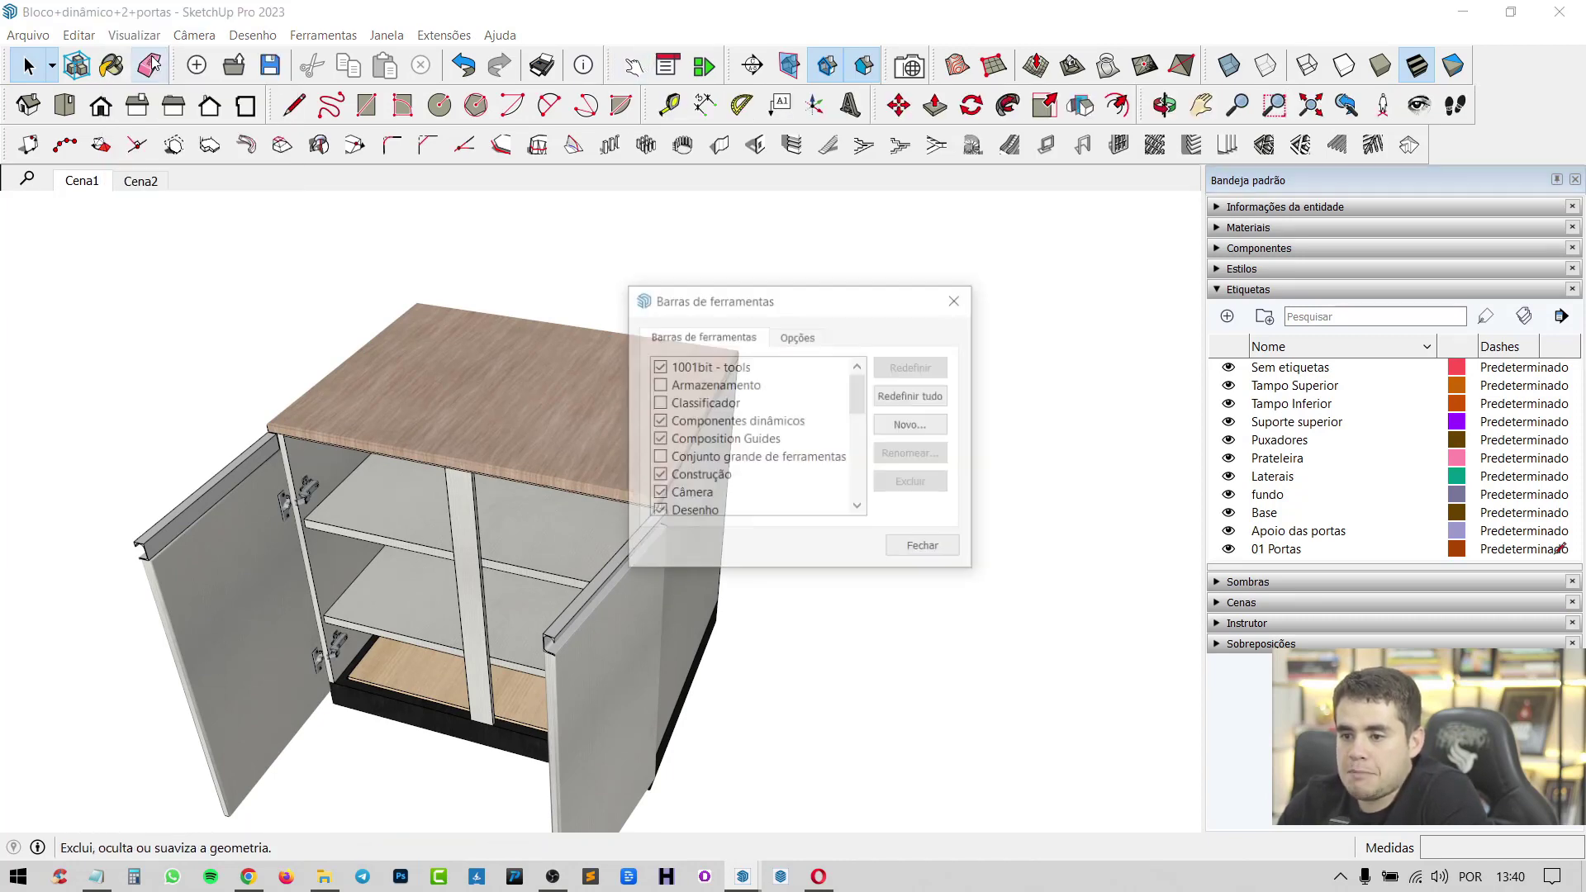
click(925, 549)
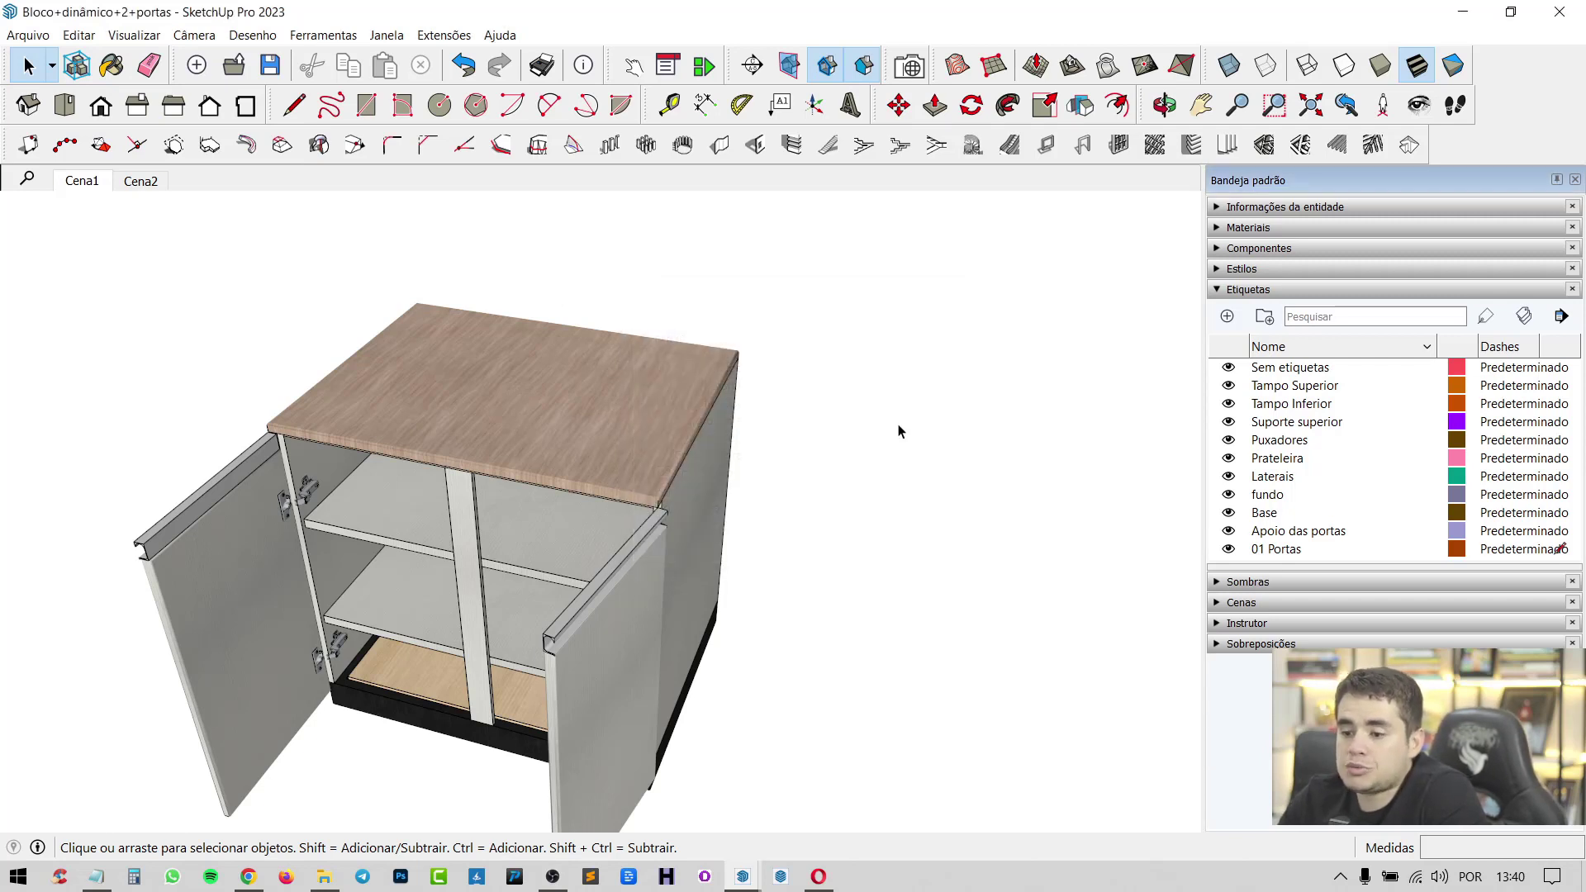
scroll(895, 432, down, 1)
Step: Swing the right and left cabinet doors closed, then list the open SketchUp windows
mouse_move(685, 280)
middle_down()
mouse_move(585, 287)
mouse_move(604, 525)
middle_up()
click(603, 550)
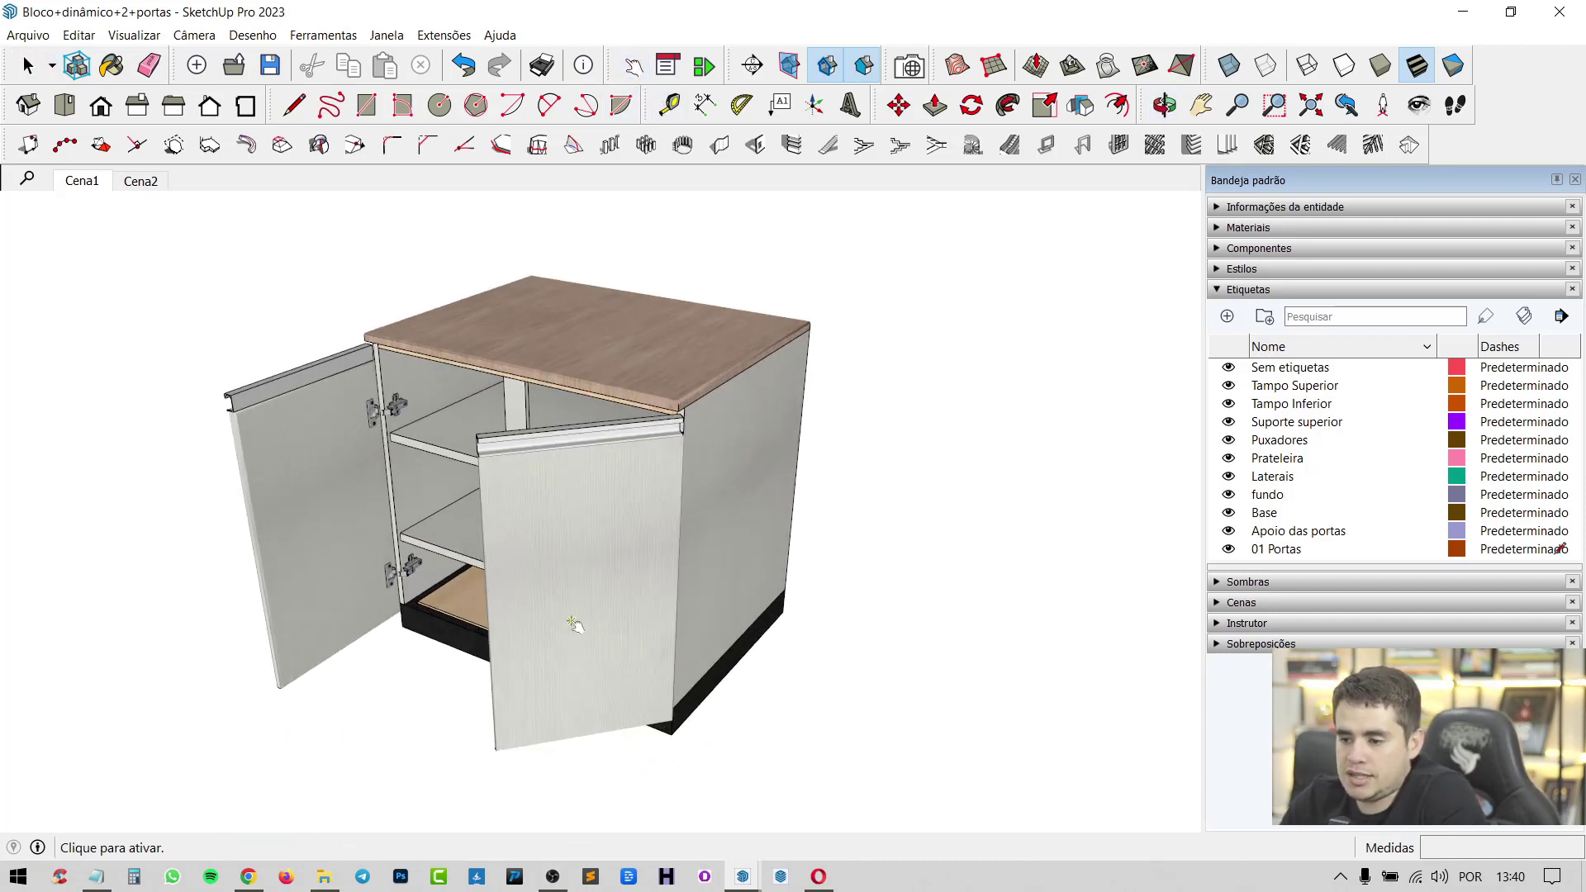
middle_drag(555, 607, 611, 621)
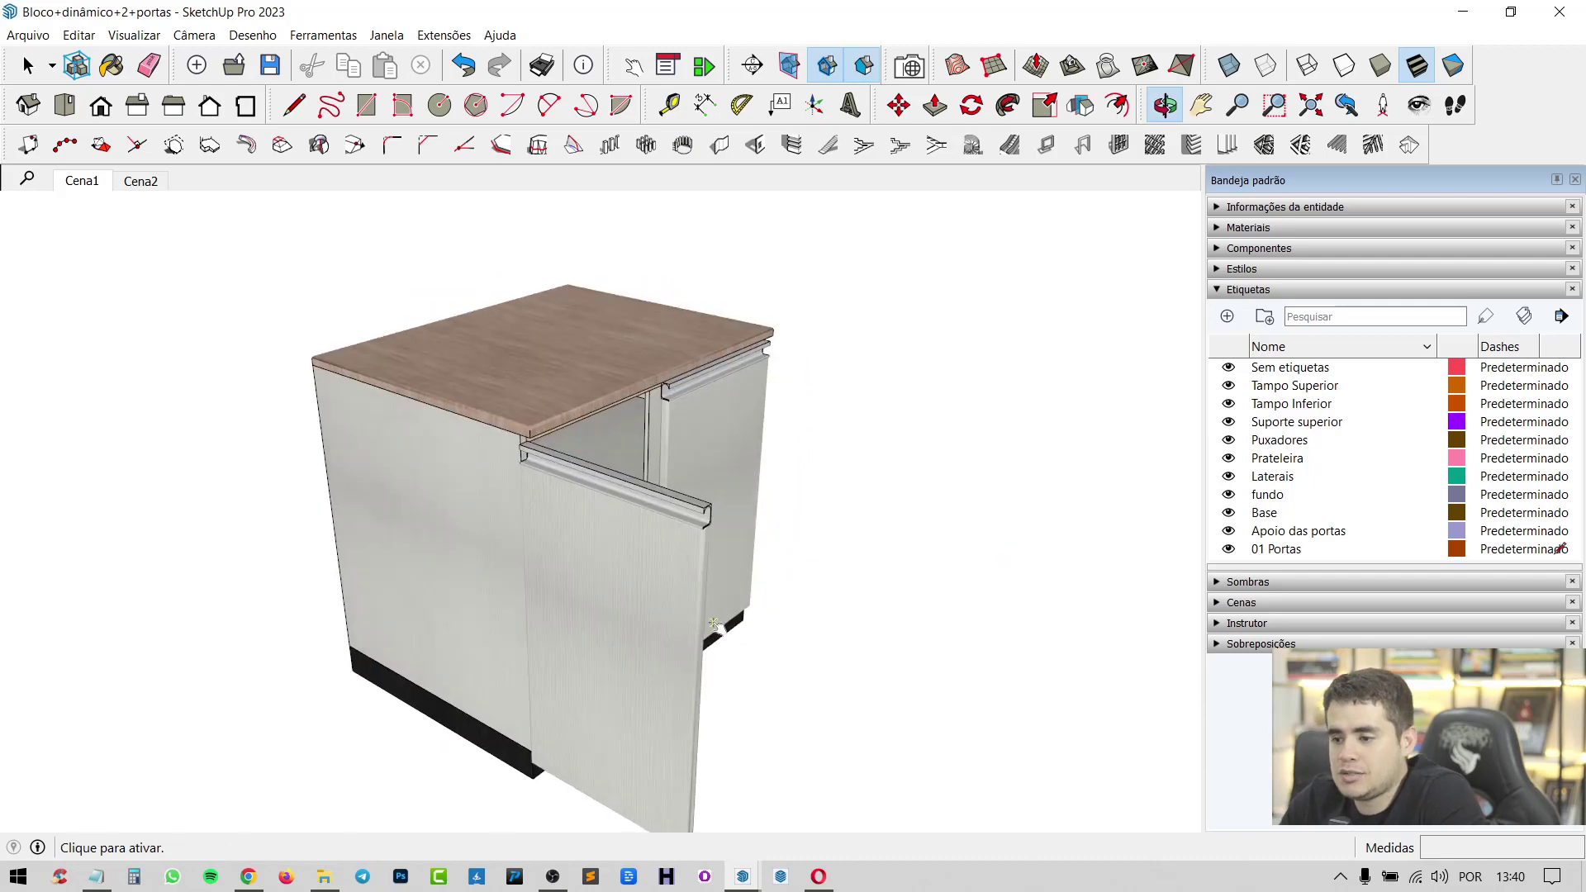
click(611, 621)
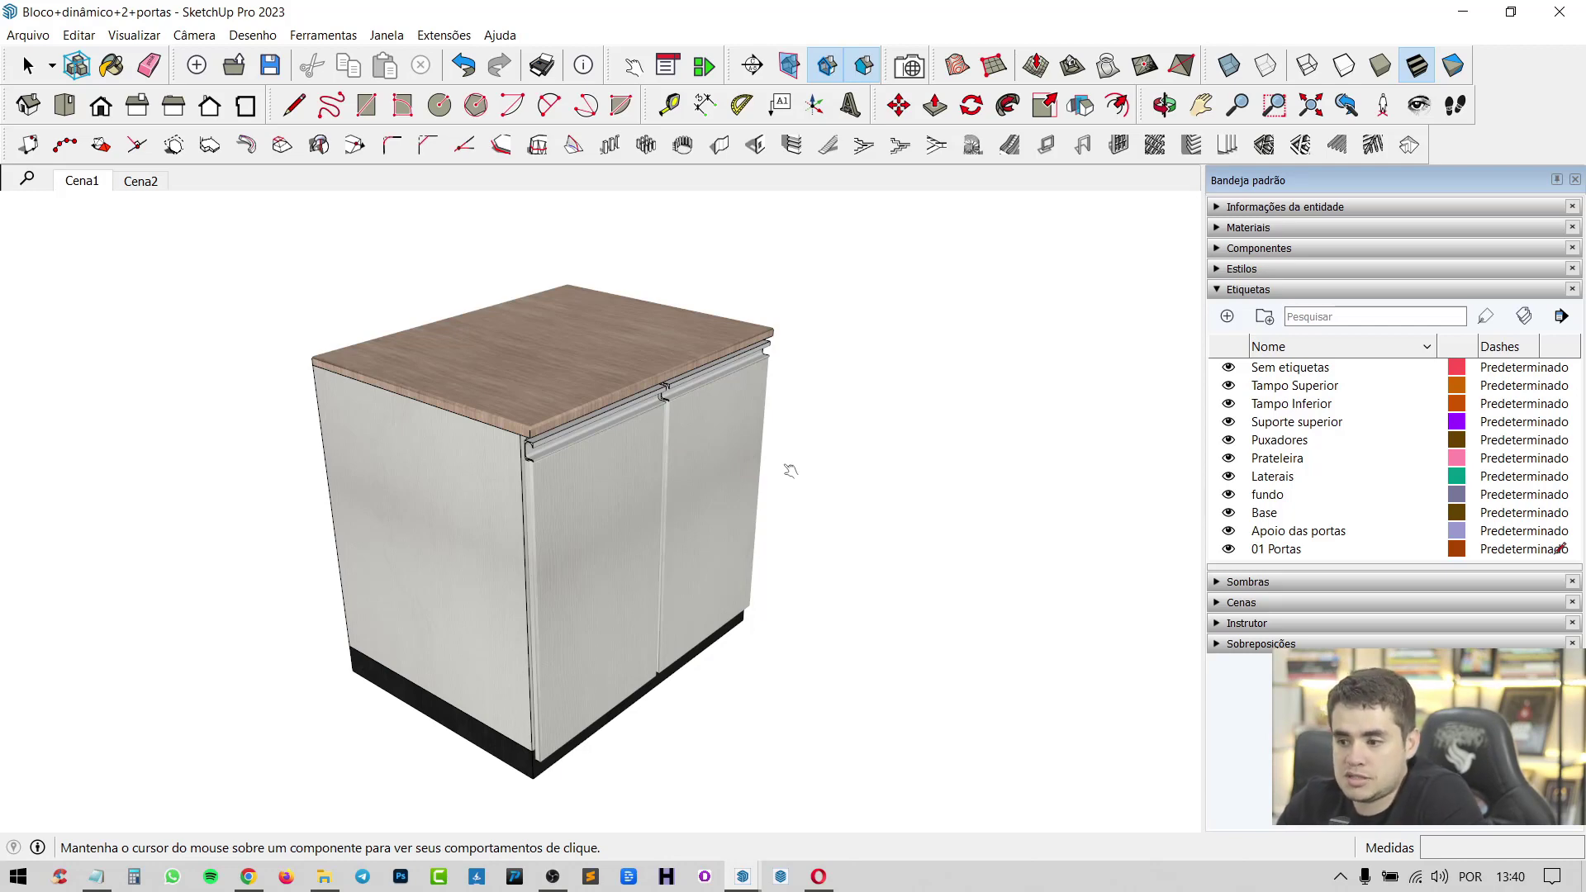
click(742, 875)
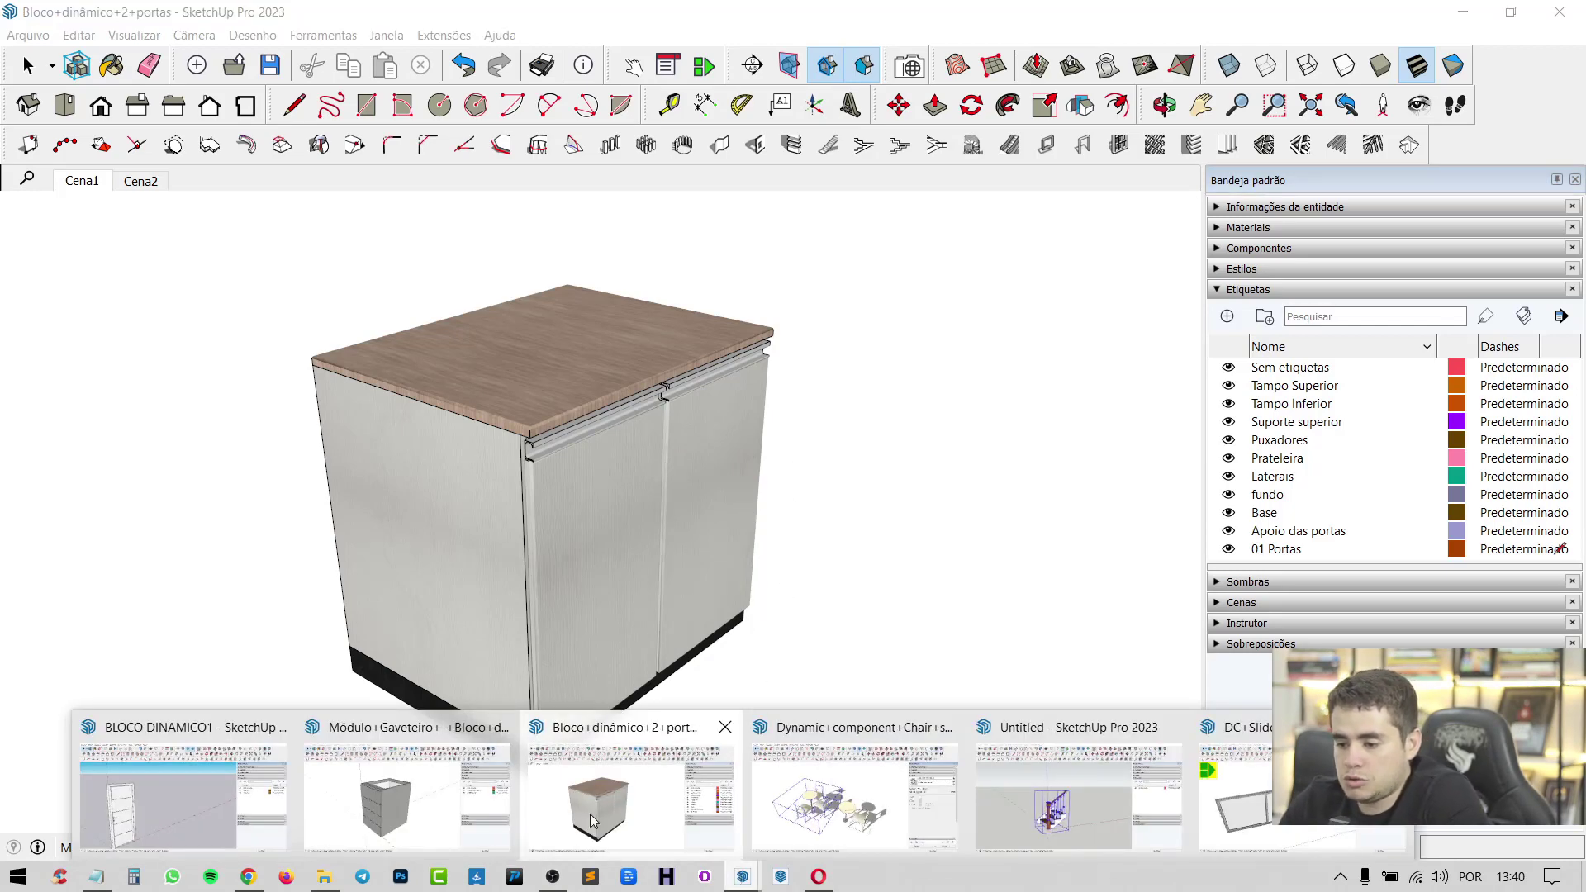
Step: Switch to the drawer cabinet model and slide the top three drawers open
click(413, 784)
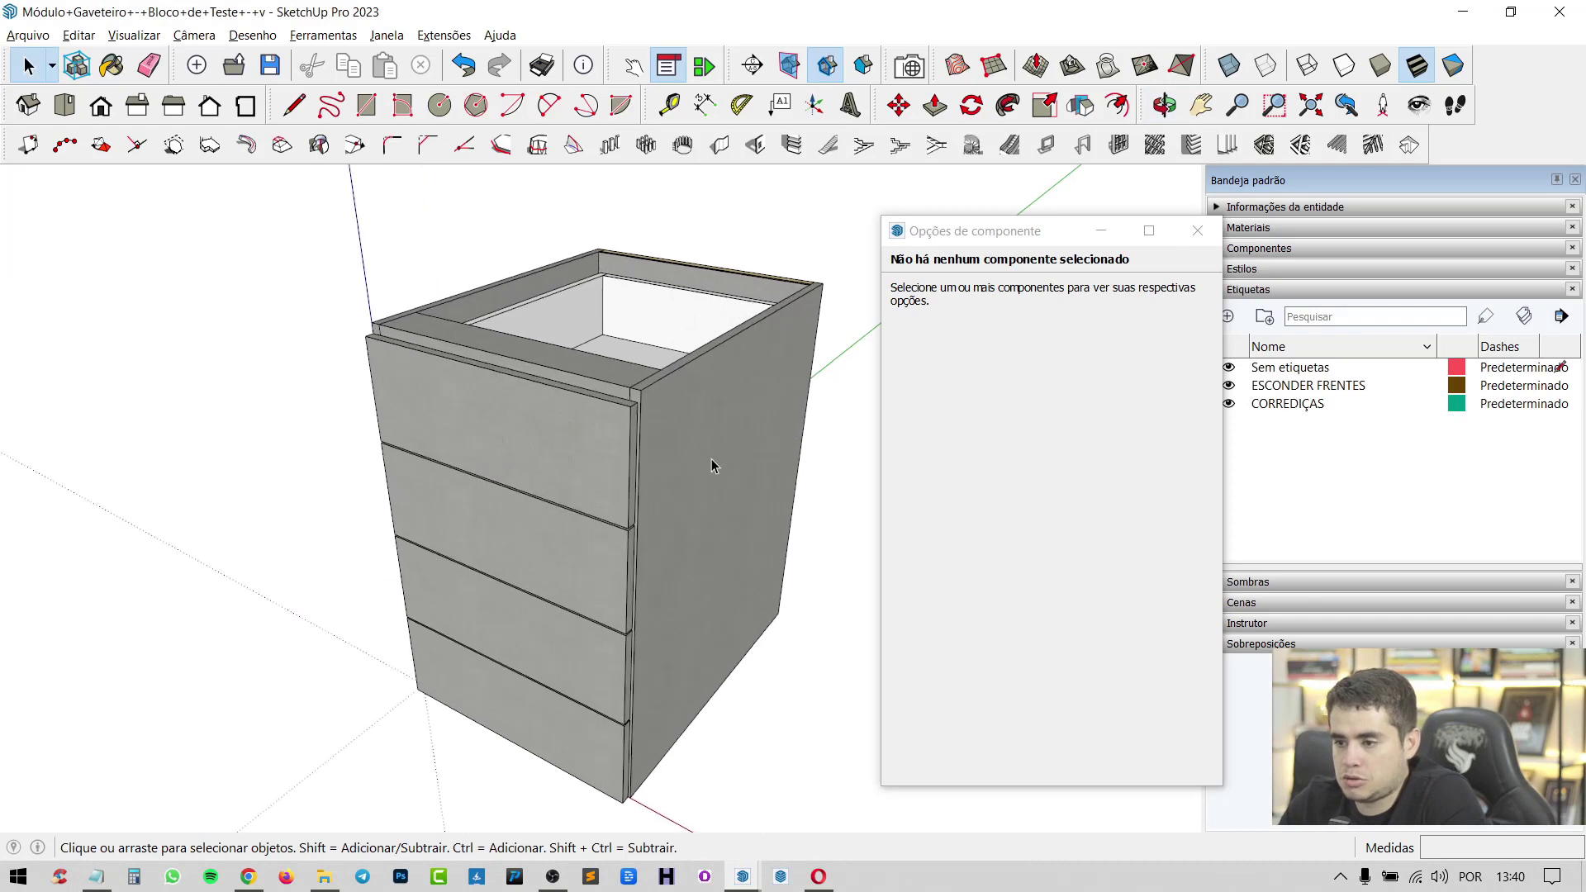
click(631, 66)
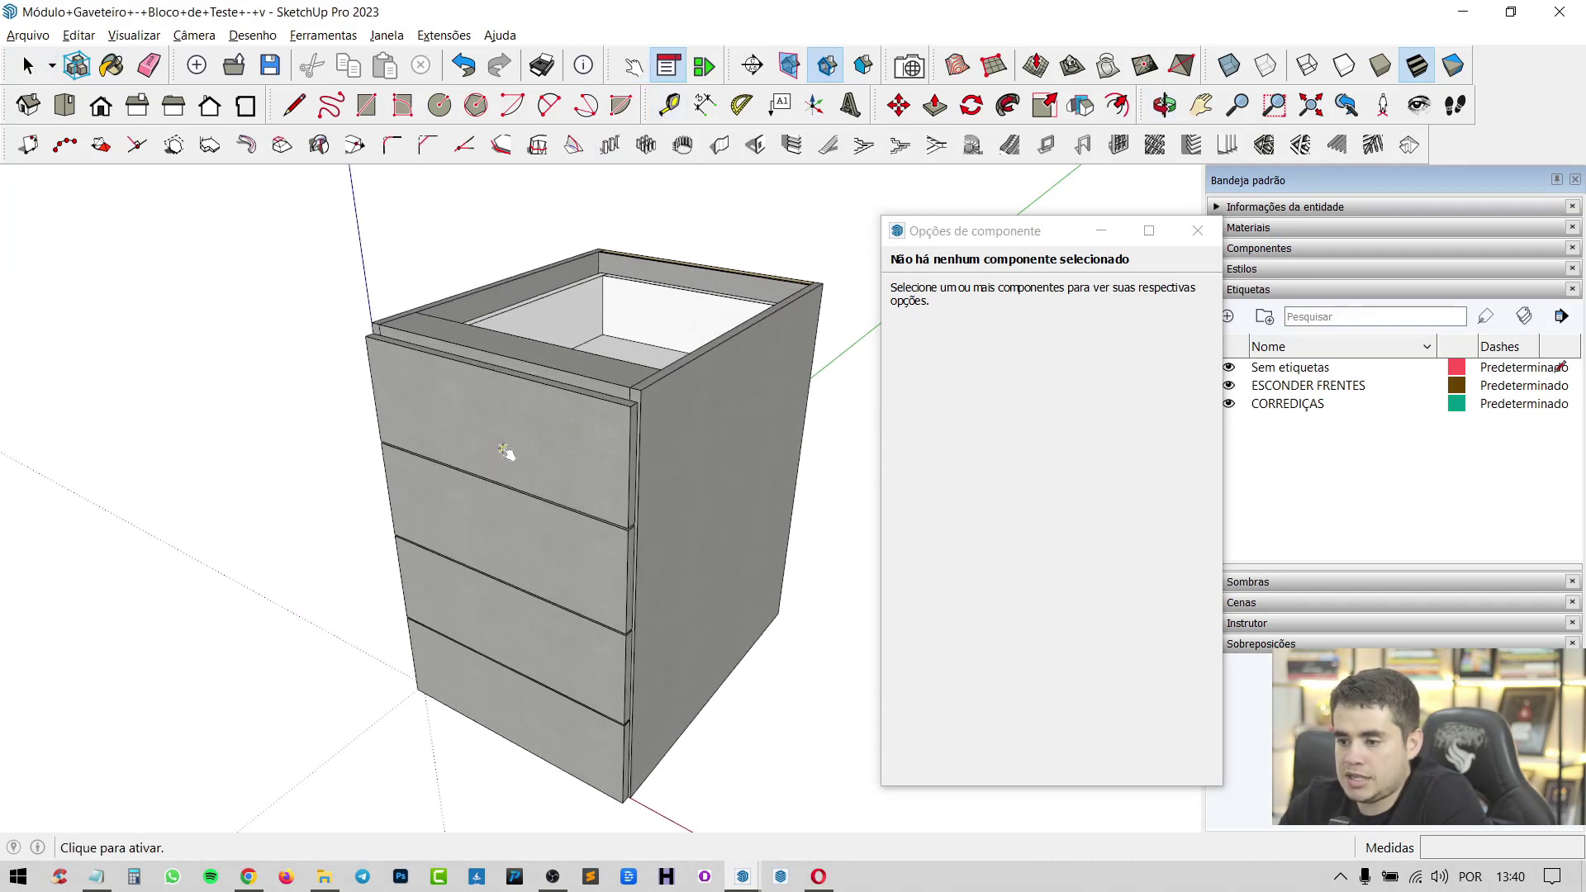
click(547, 544)
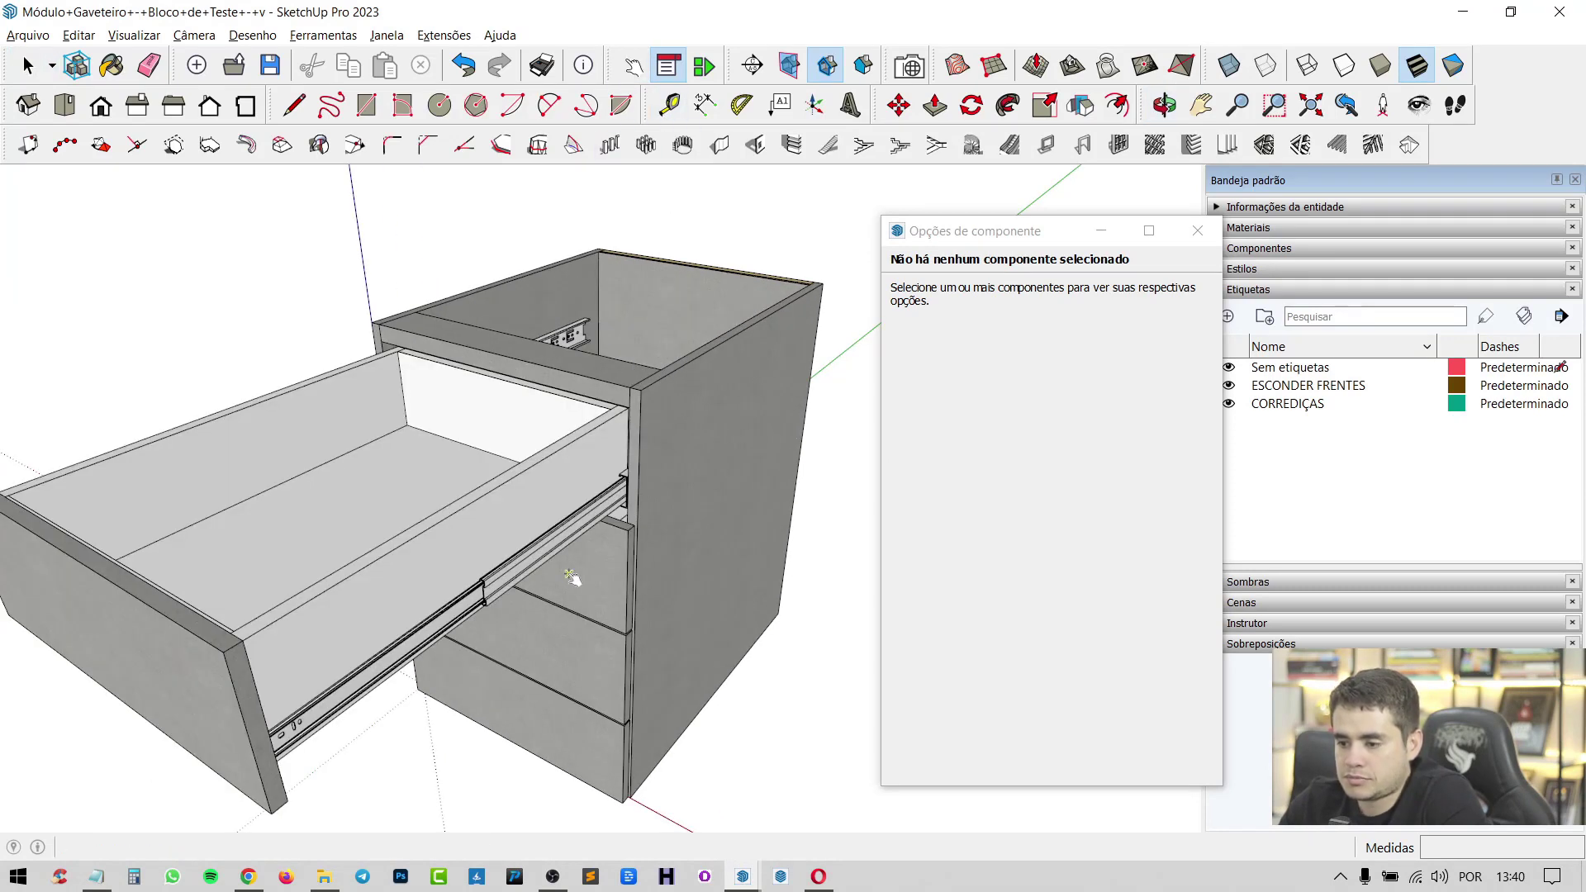
click(578, 644)
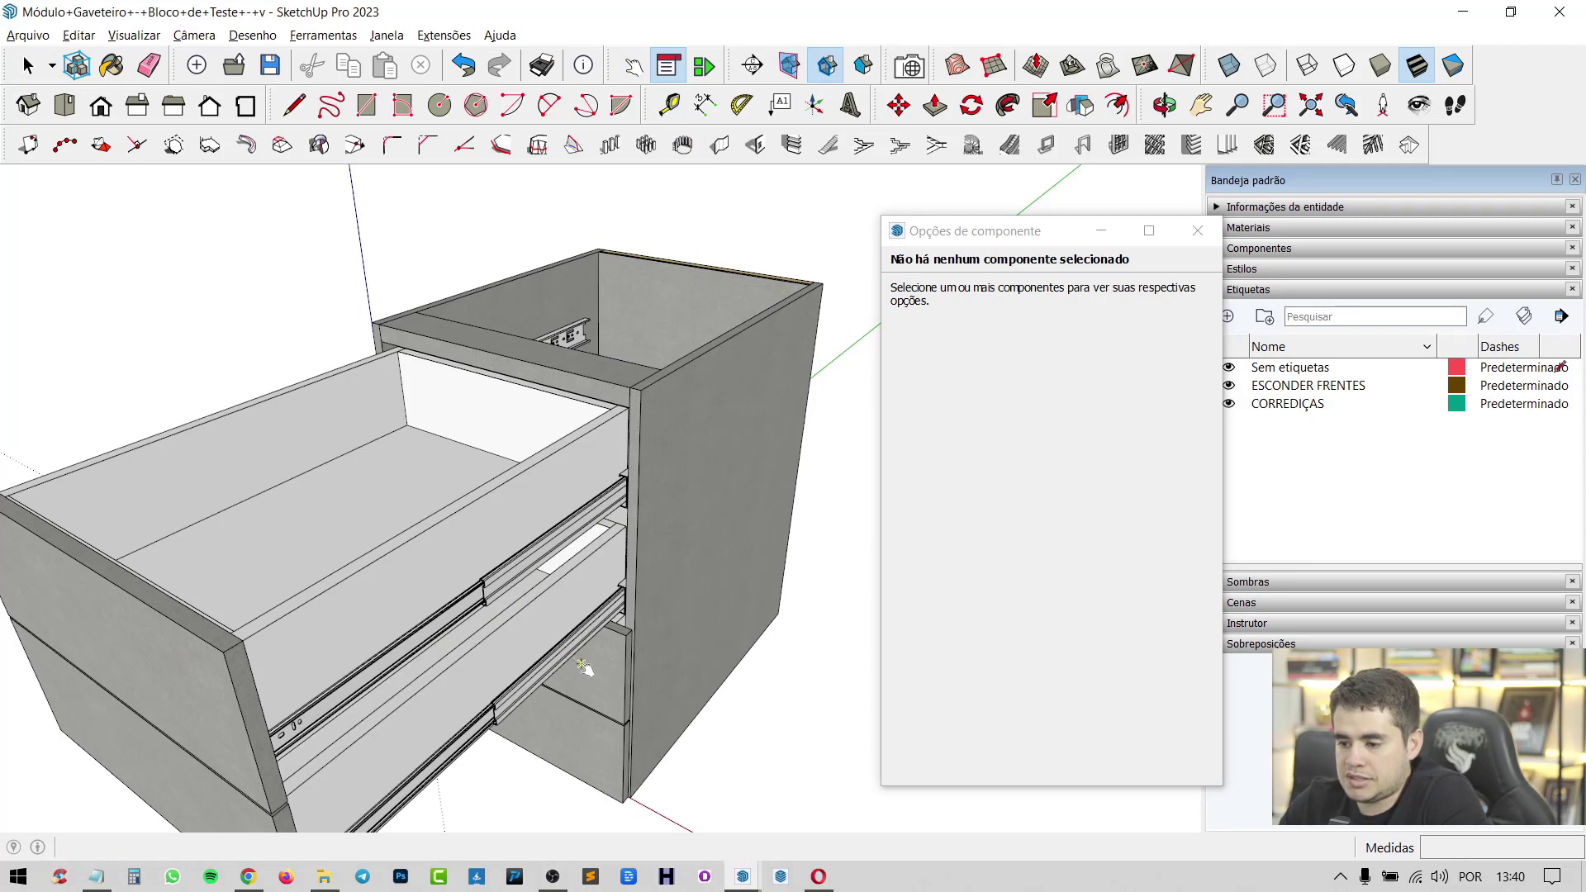
click(582, 666)
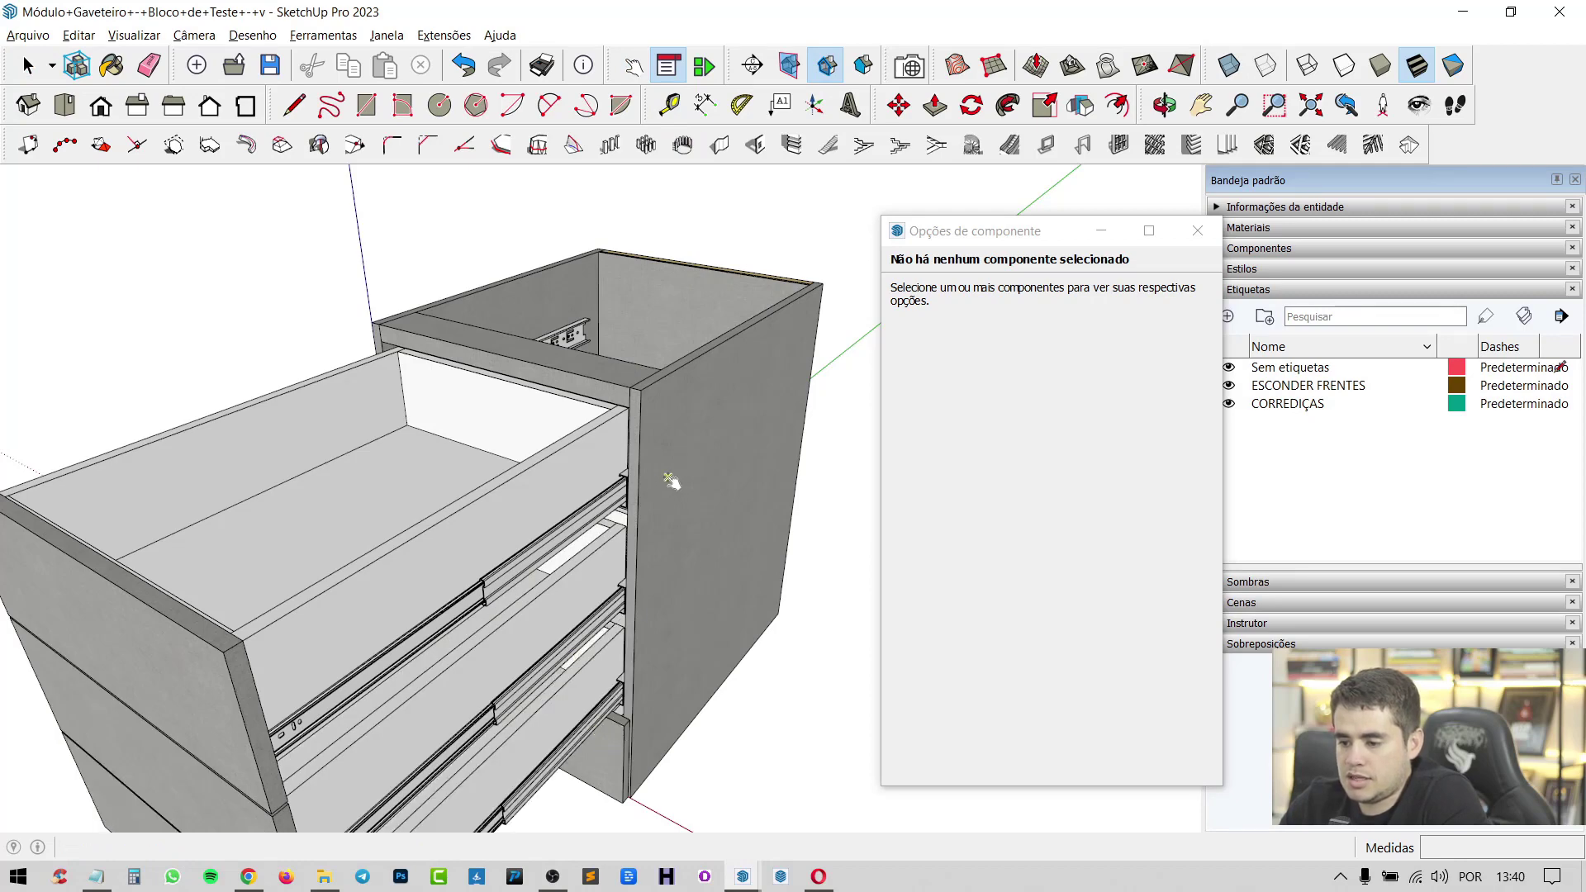
Step: Slide the second and top drawers closed again, then list the open windows
middle_drag(669, 481, 590, 528)
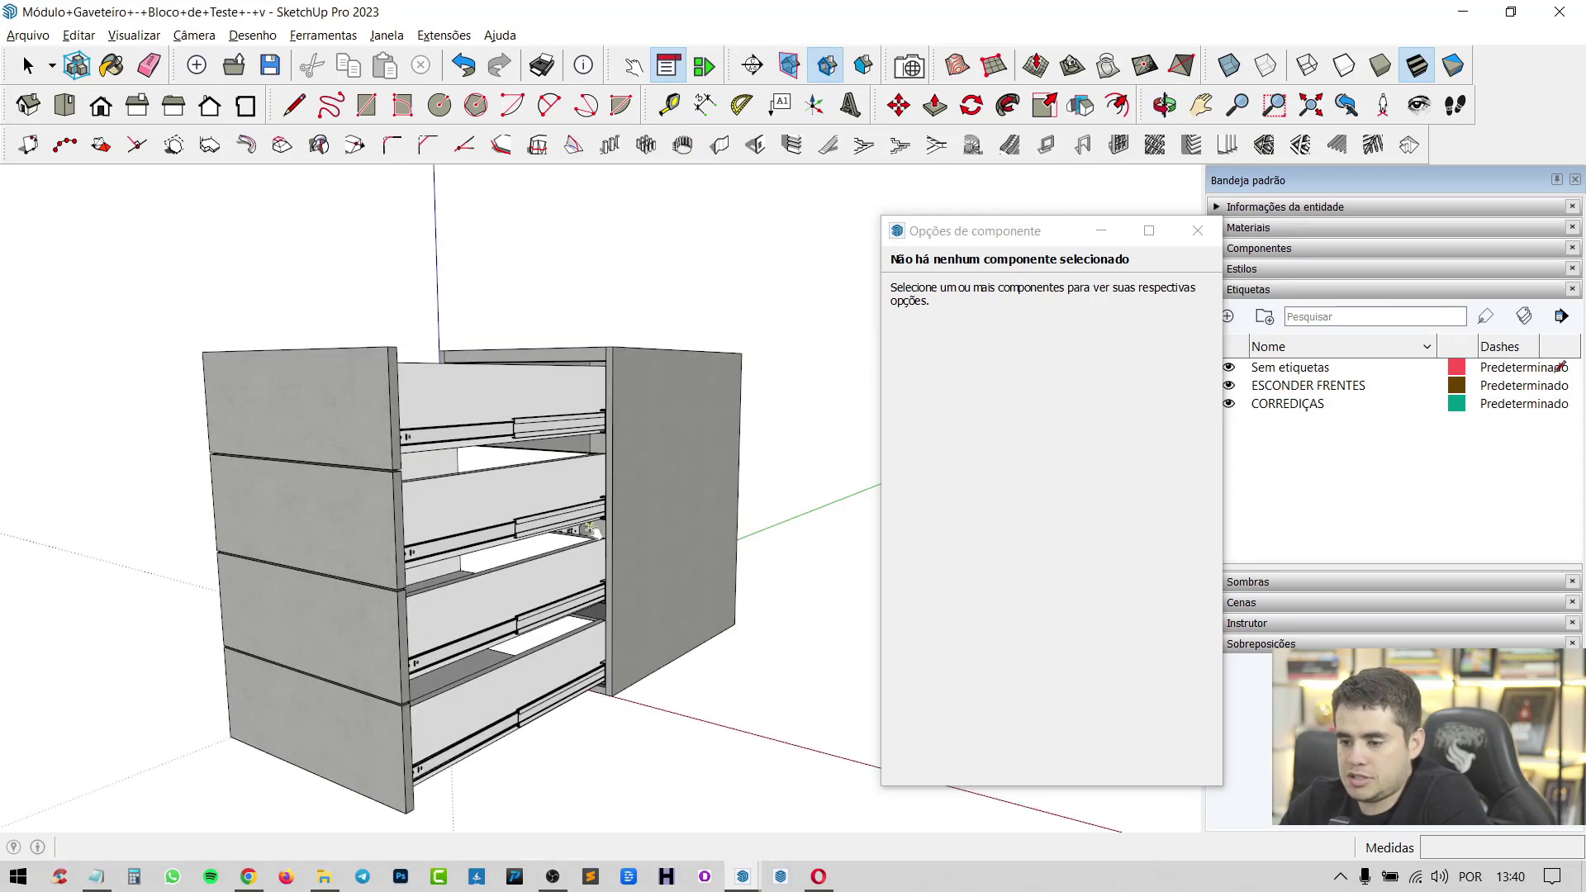
click(548, 506)
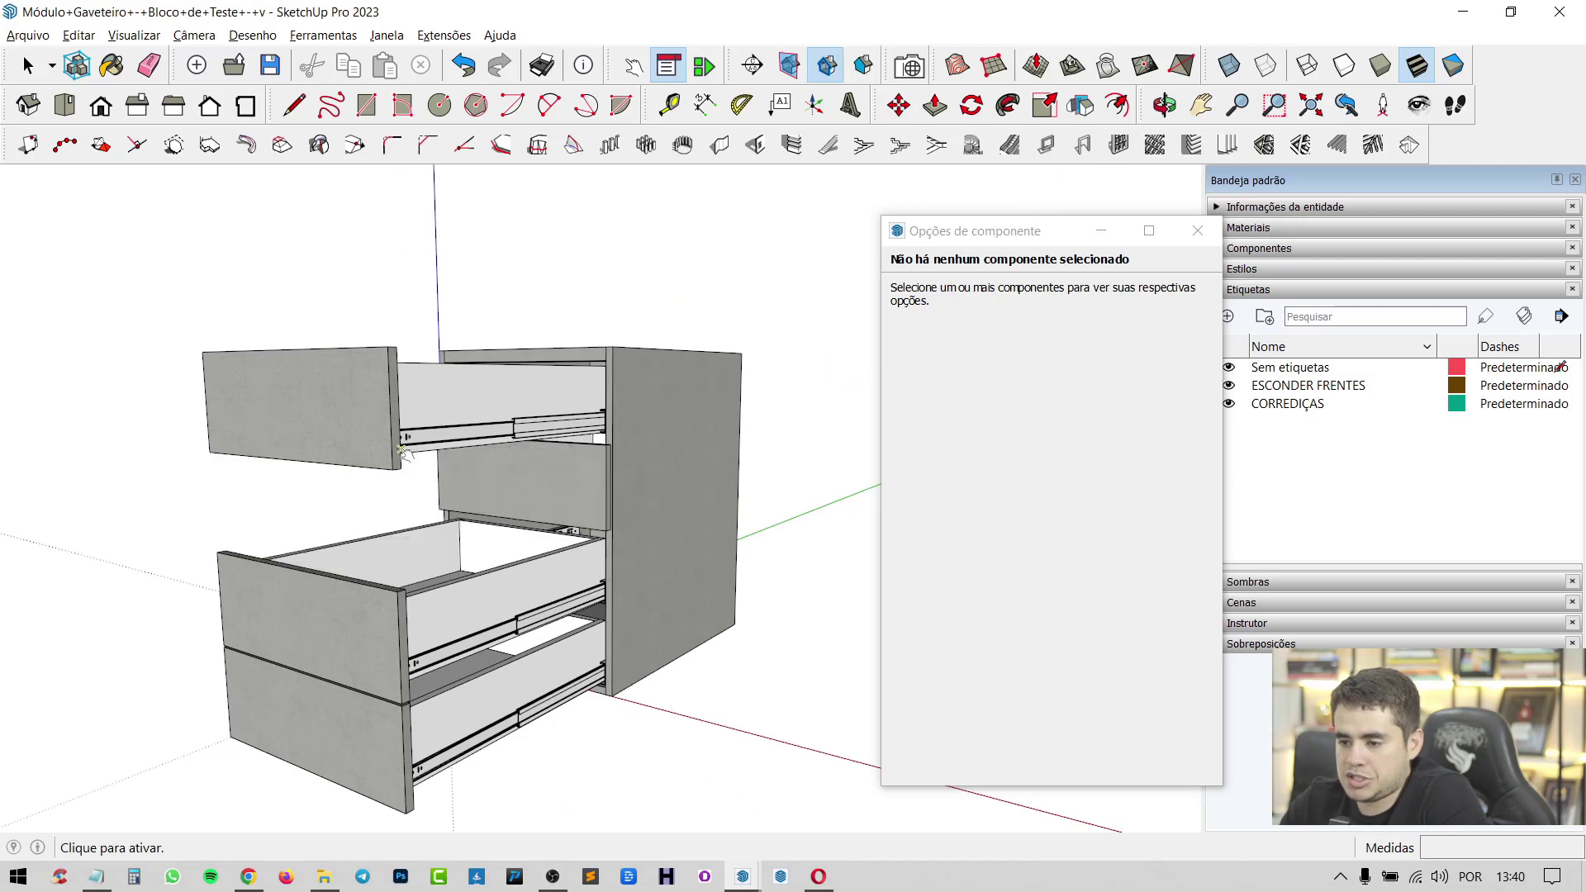
click(437, 472)
click(746, 873)
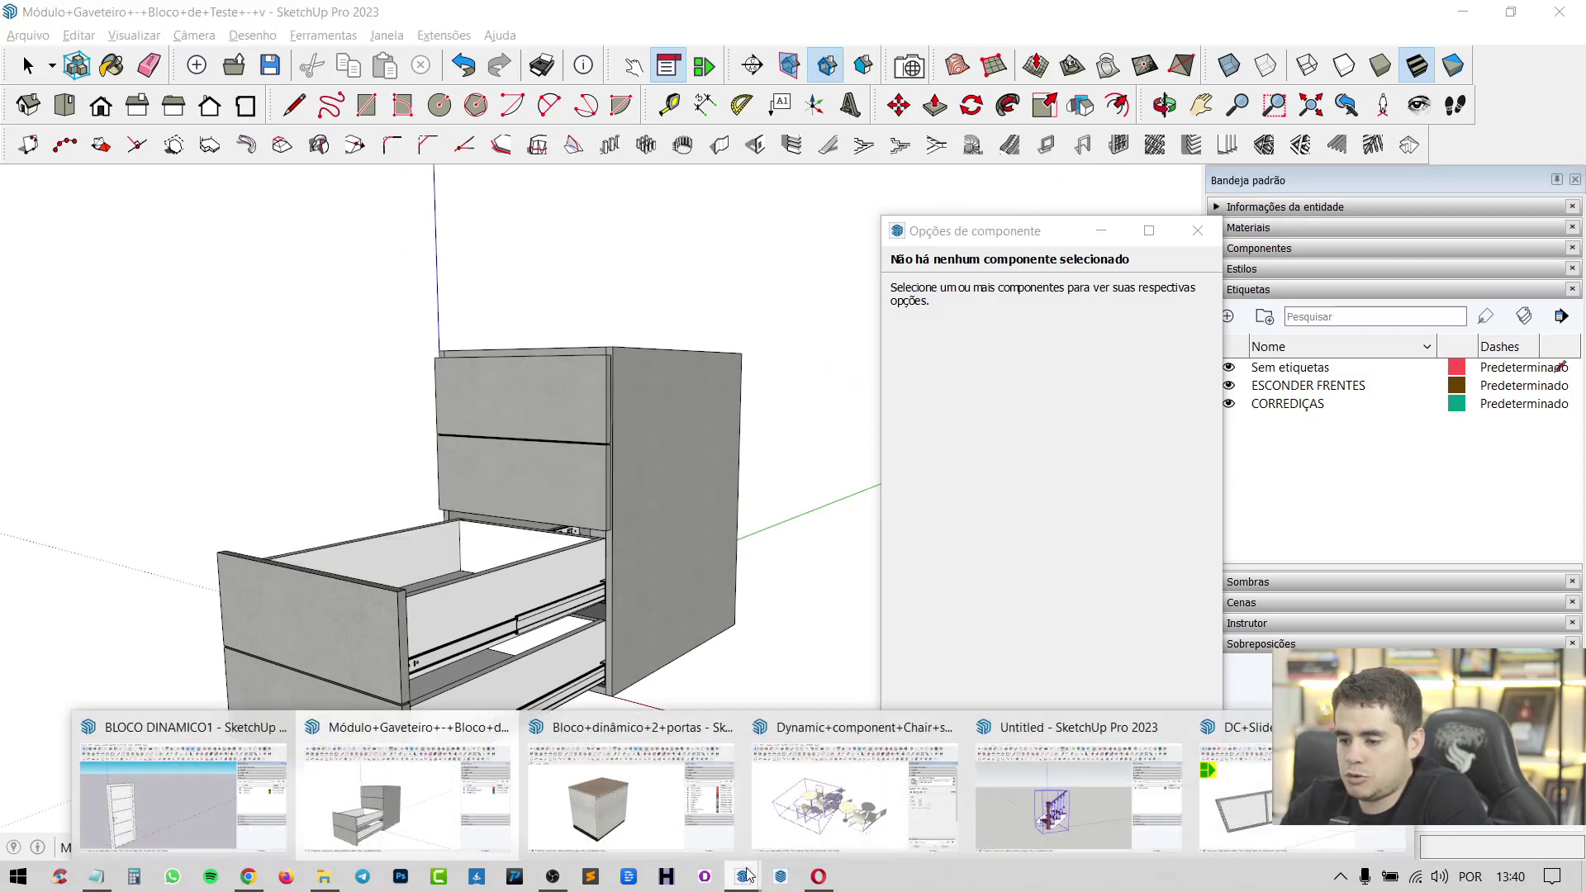
Step: Switch to the Chair Set model and show its Component Options
click(822, 788)
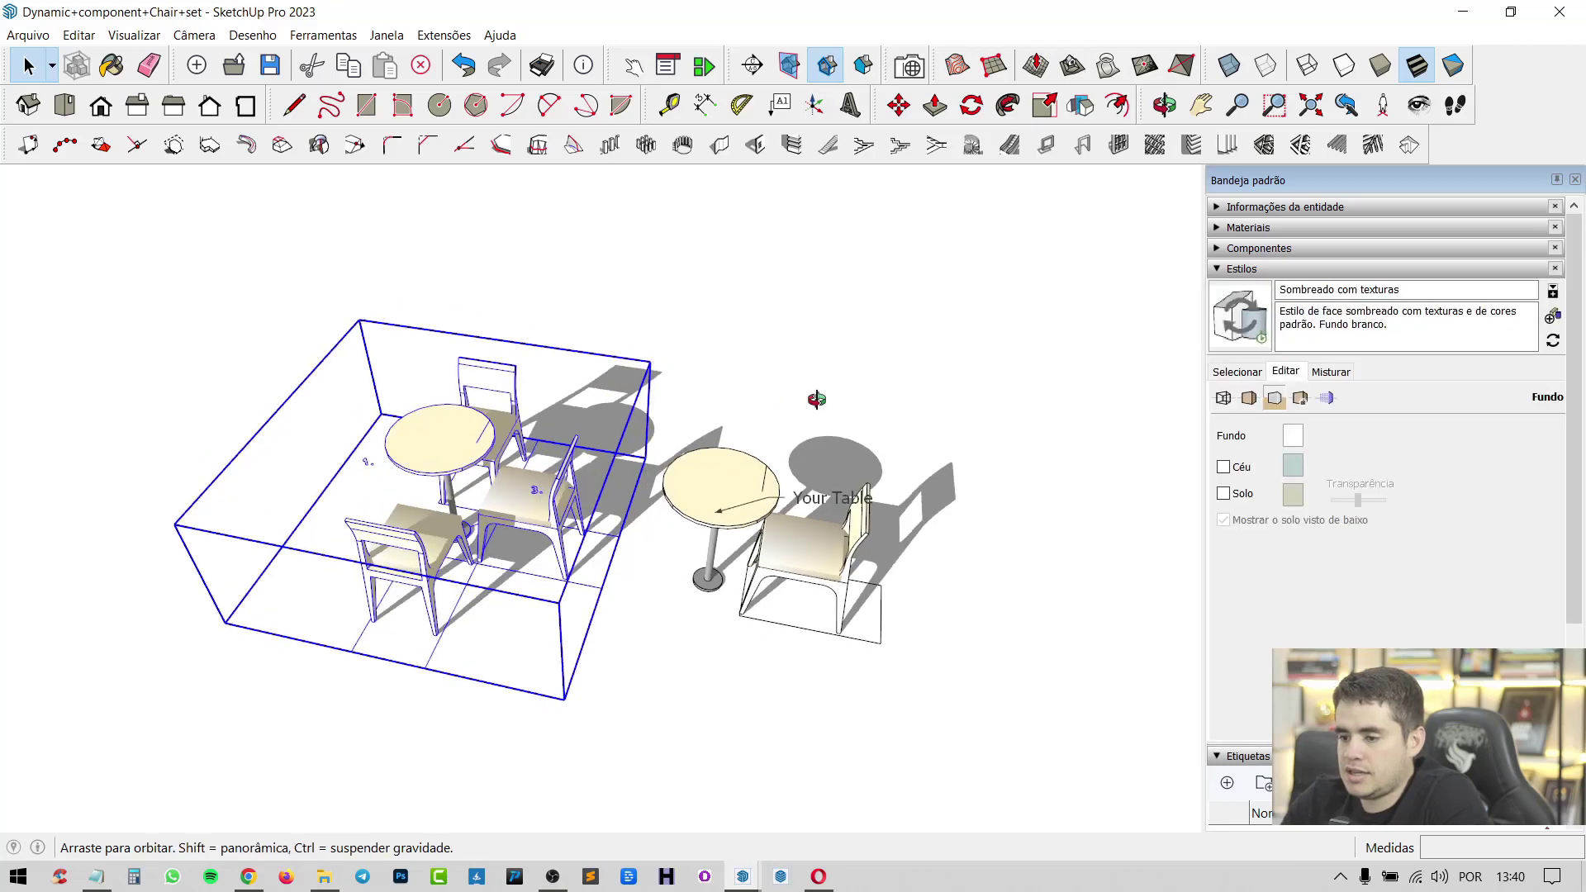
scroll(388, 490, up, 1)
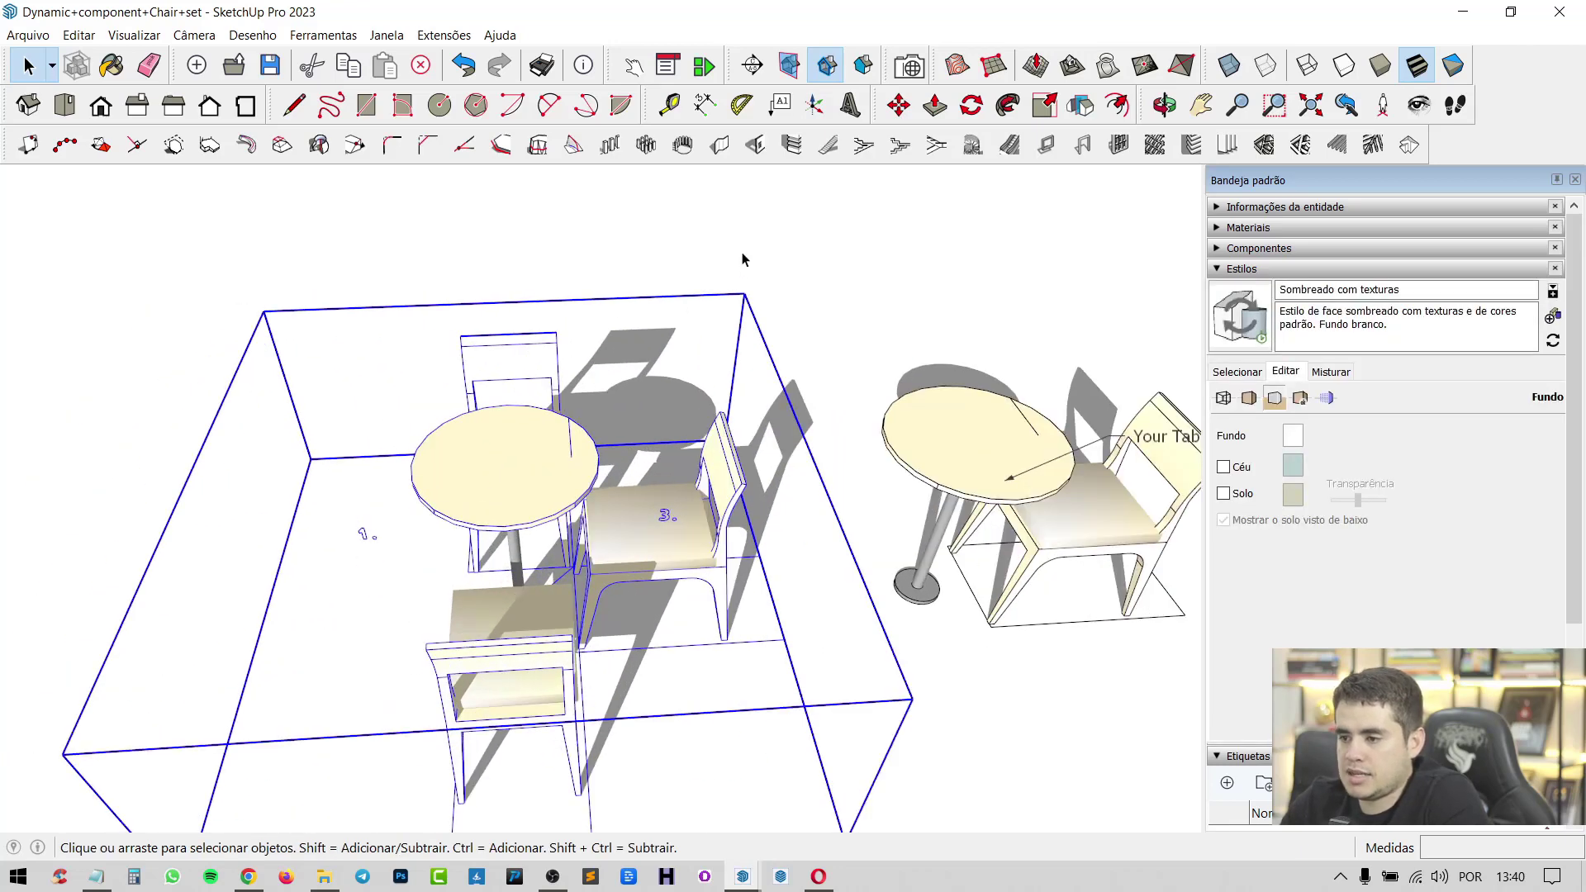
click(633, 66)
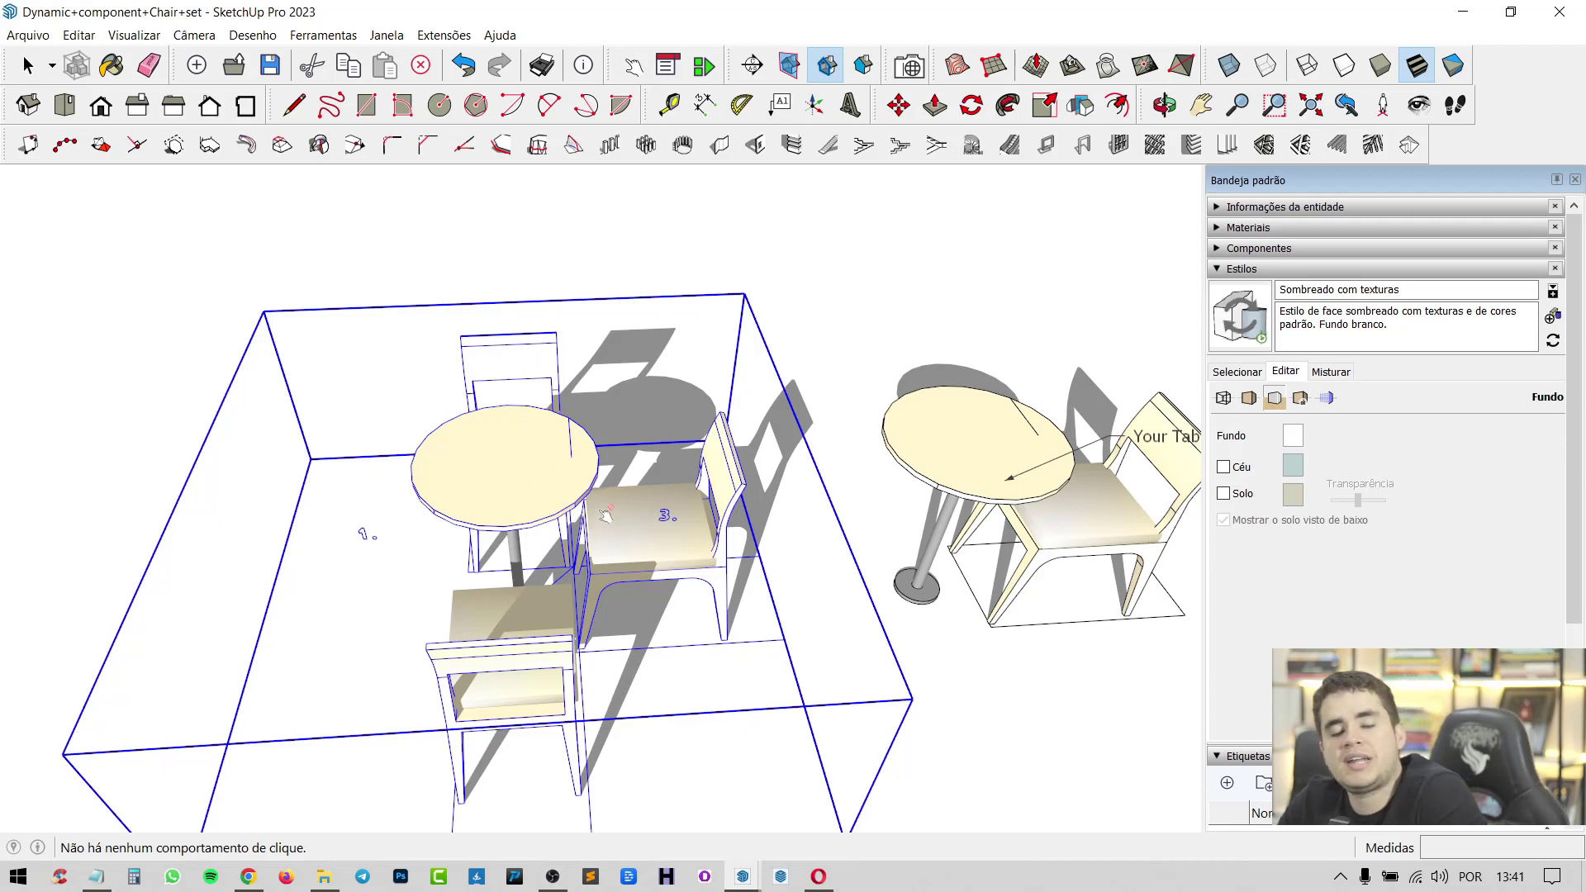
click(669, 66)
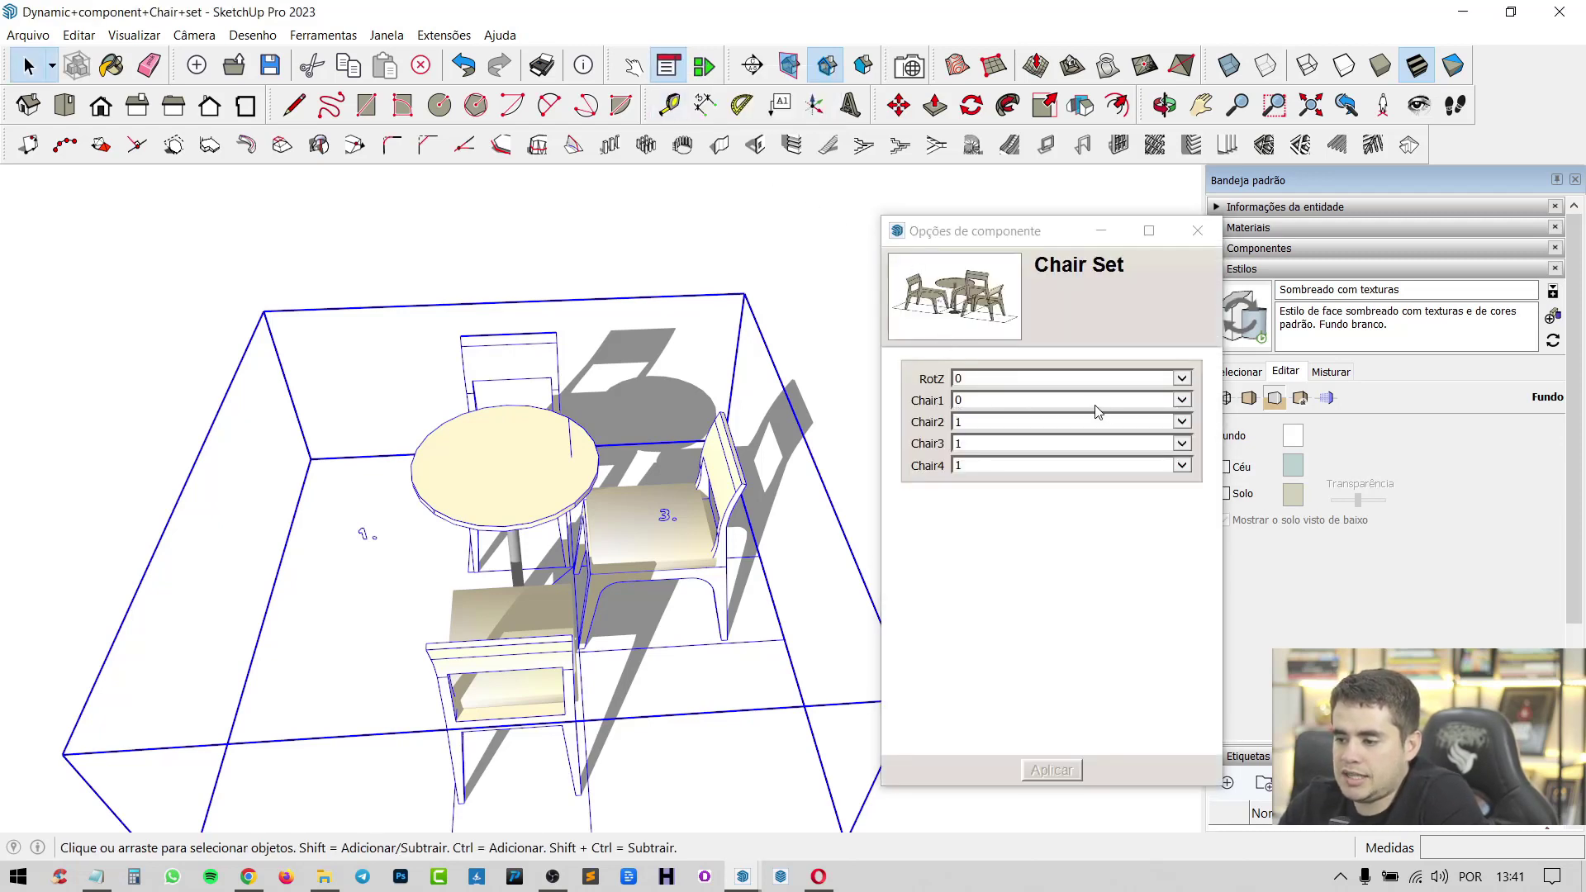
Step: Set Chair1 to 1 and Chair2 and Chair3 to 0, applying each change
click(1182, 401)
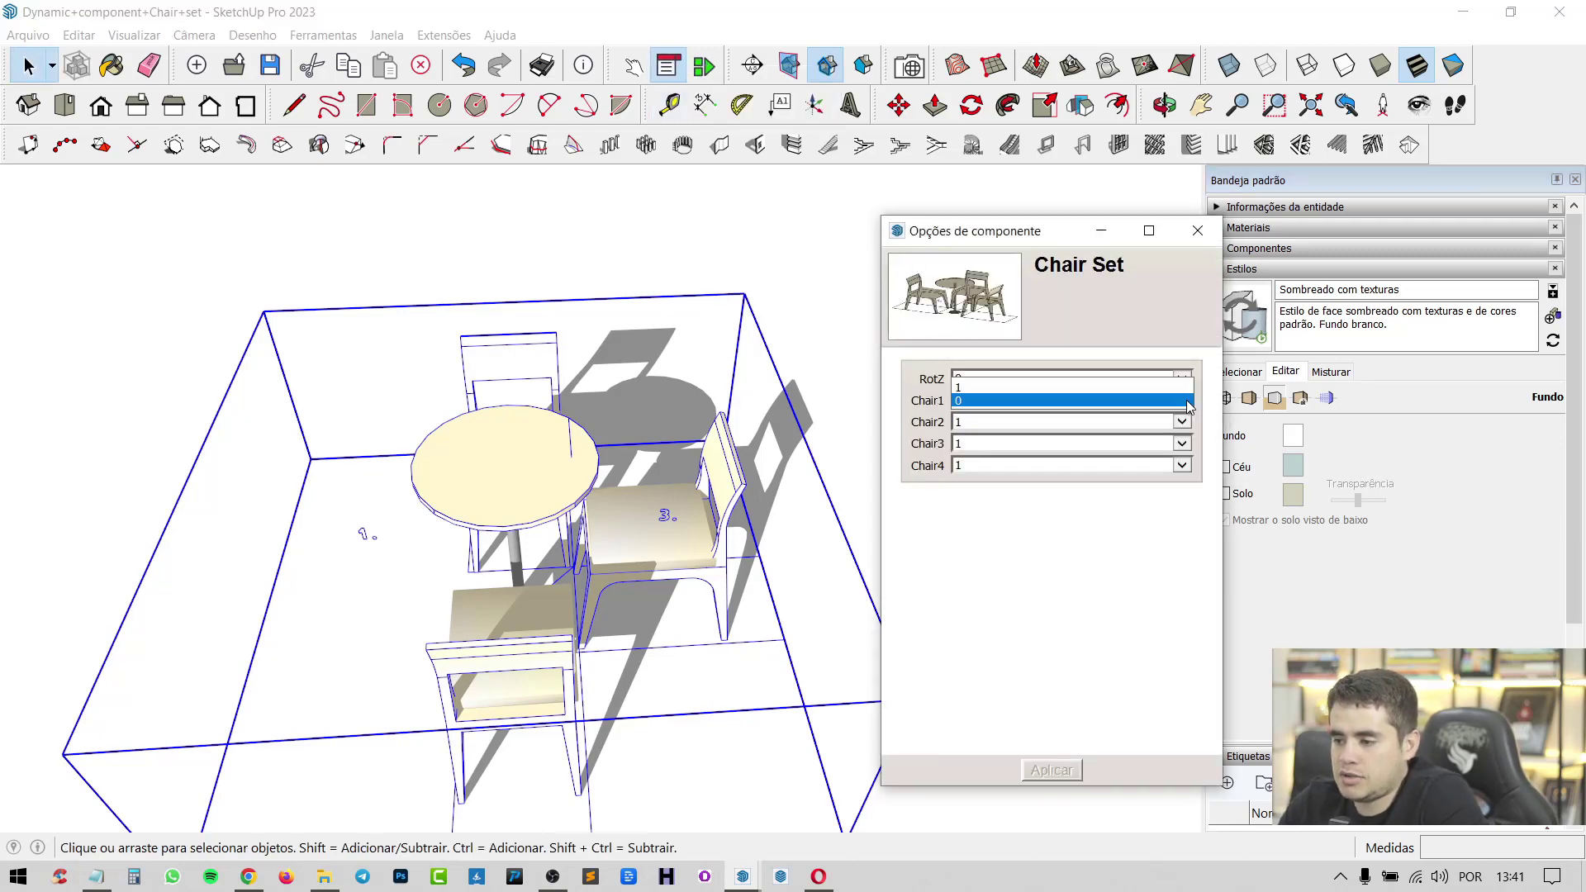
click(1044, 383)
click(1051, 769)
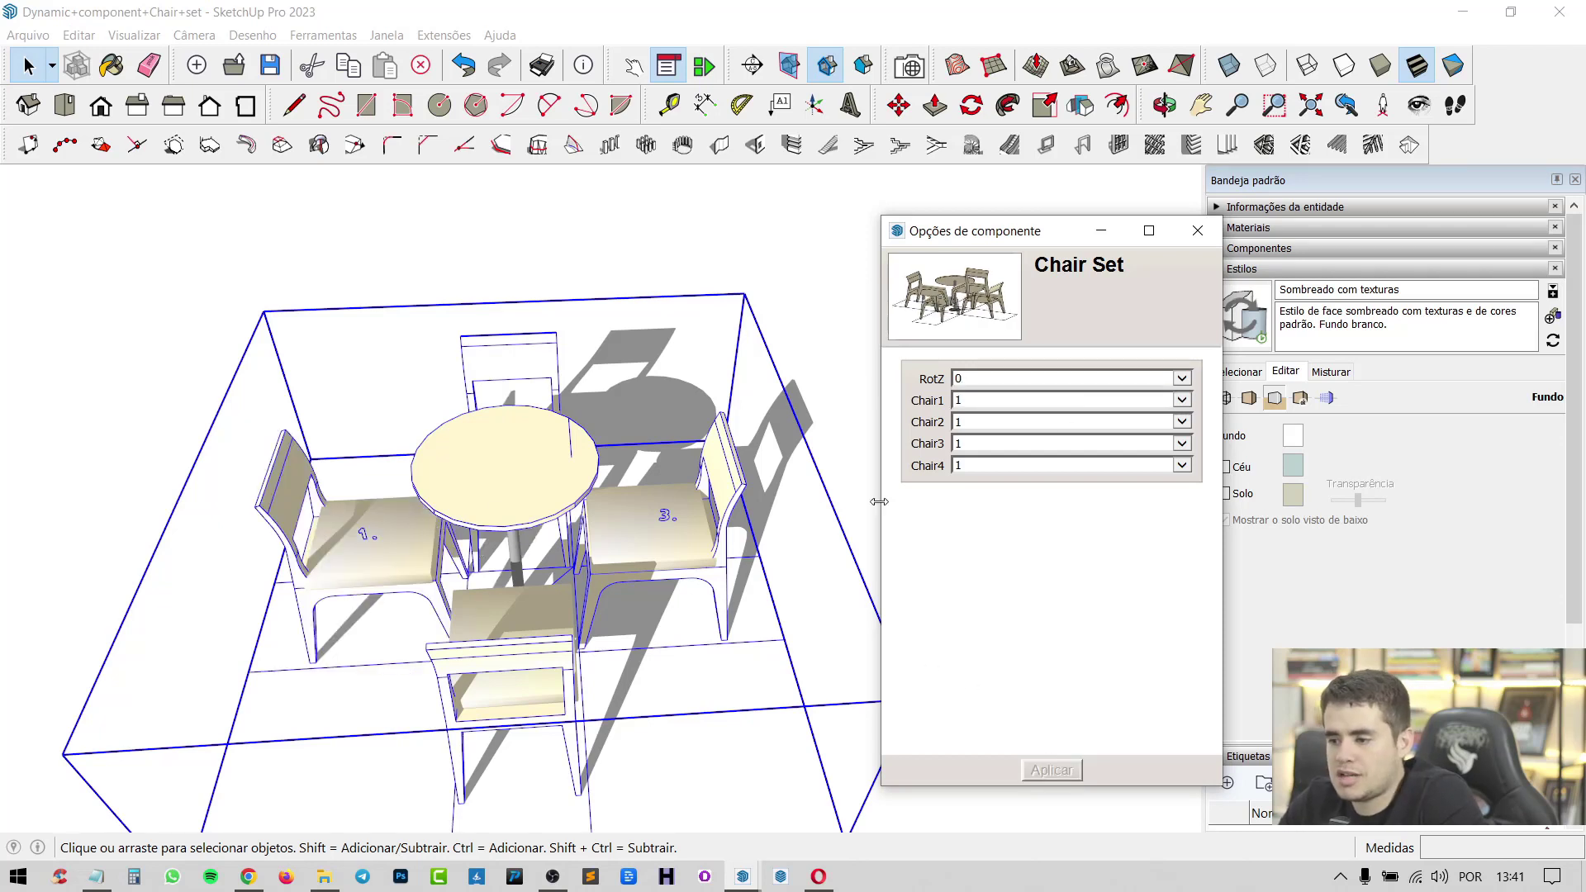
click(1182, 443)
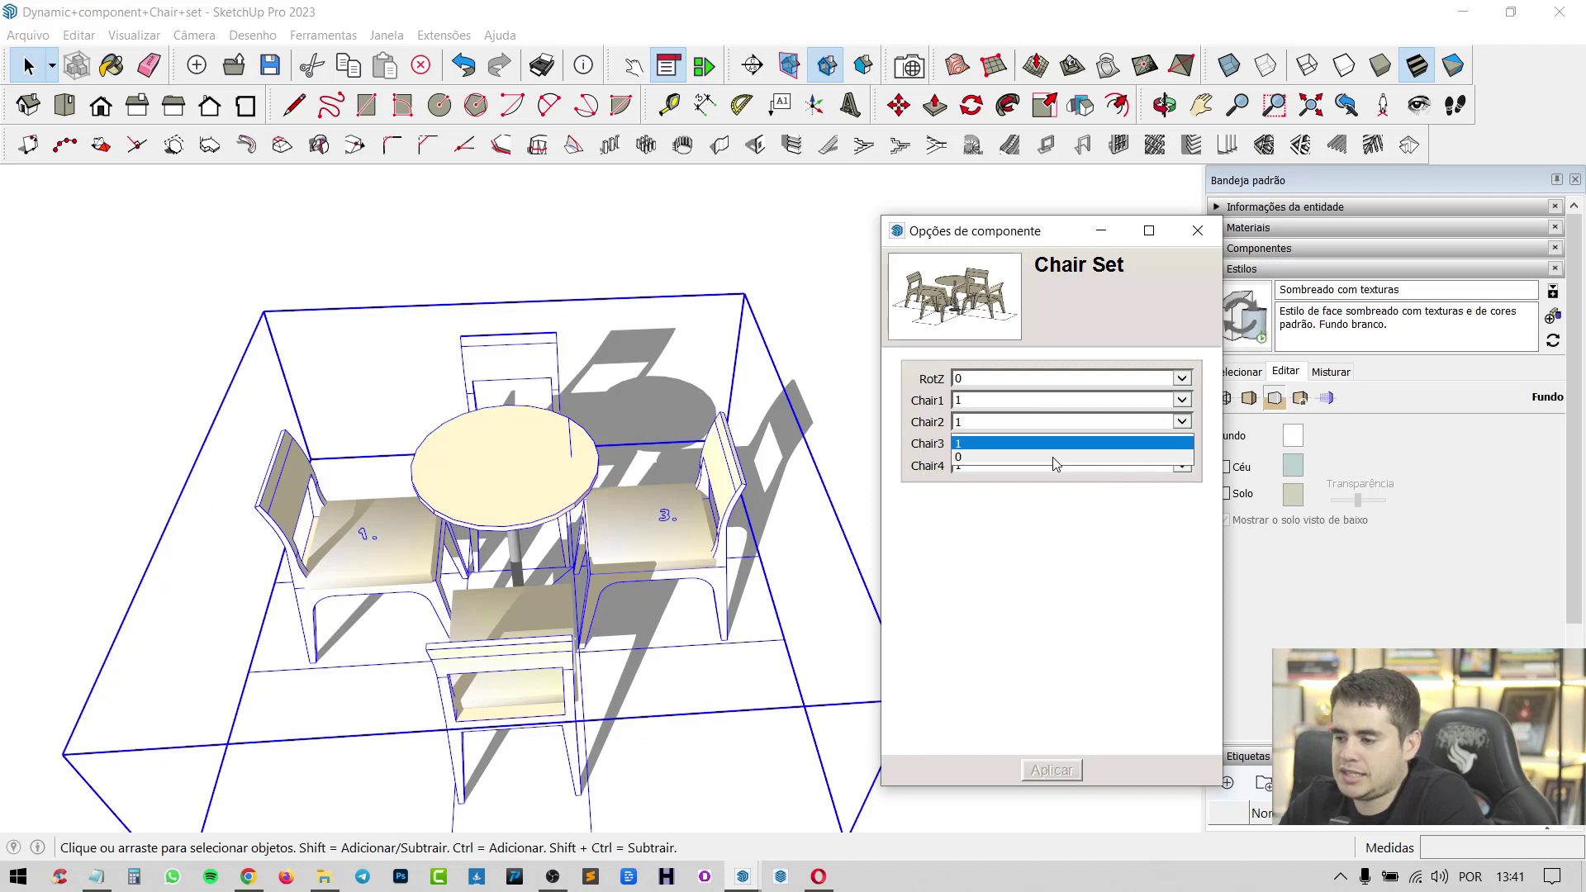
click(971, 457)
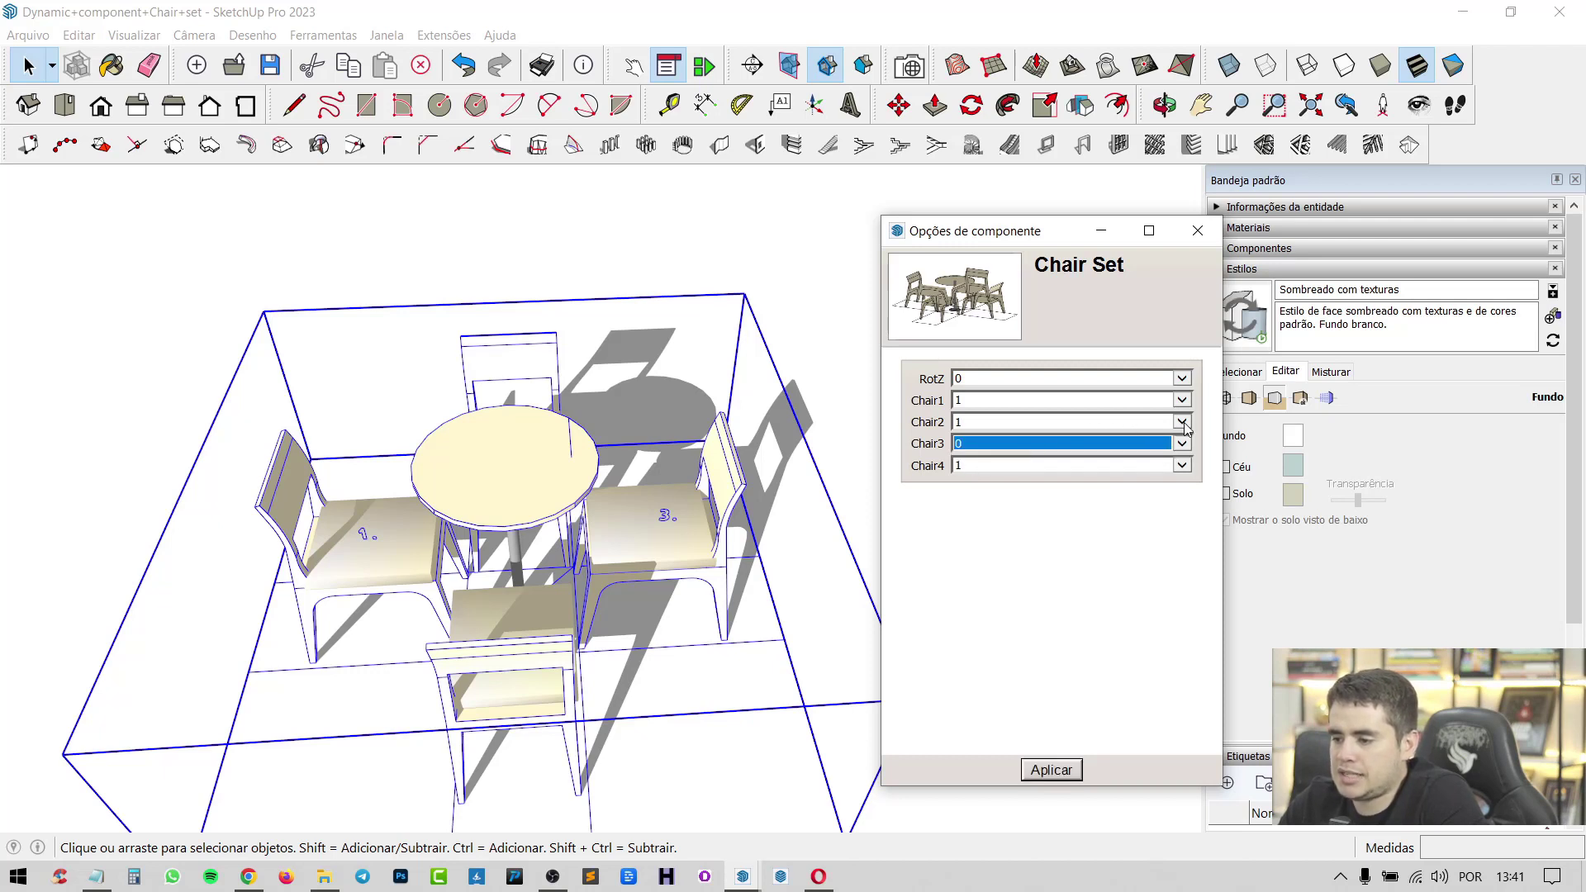
click(1181, 422)
click(1038, 451)
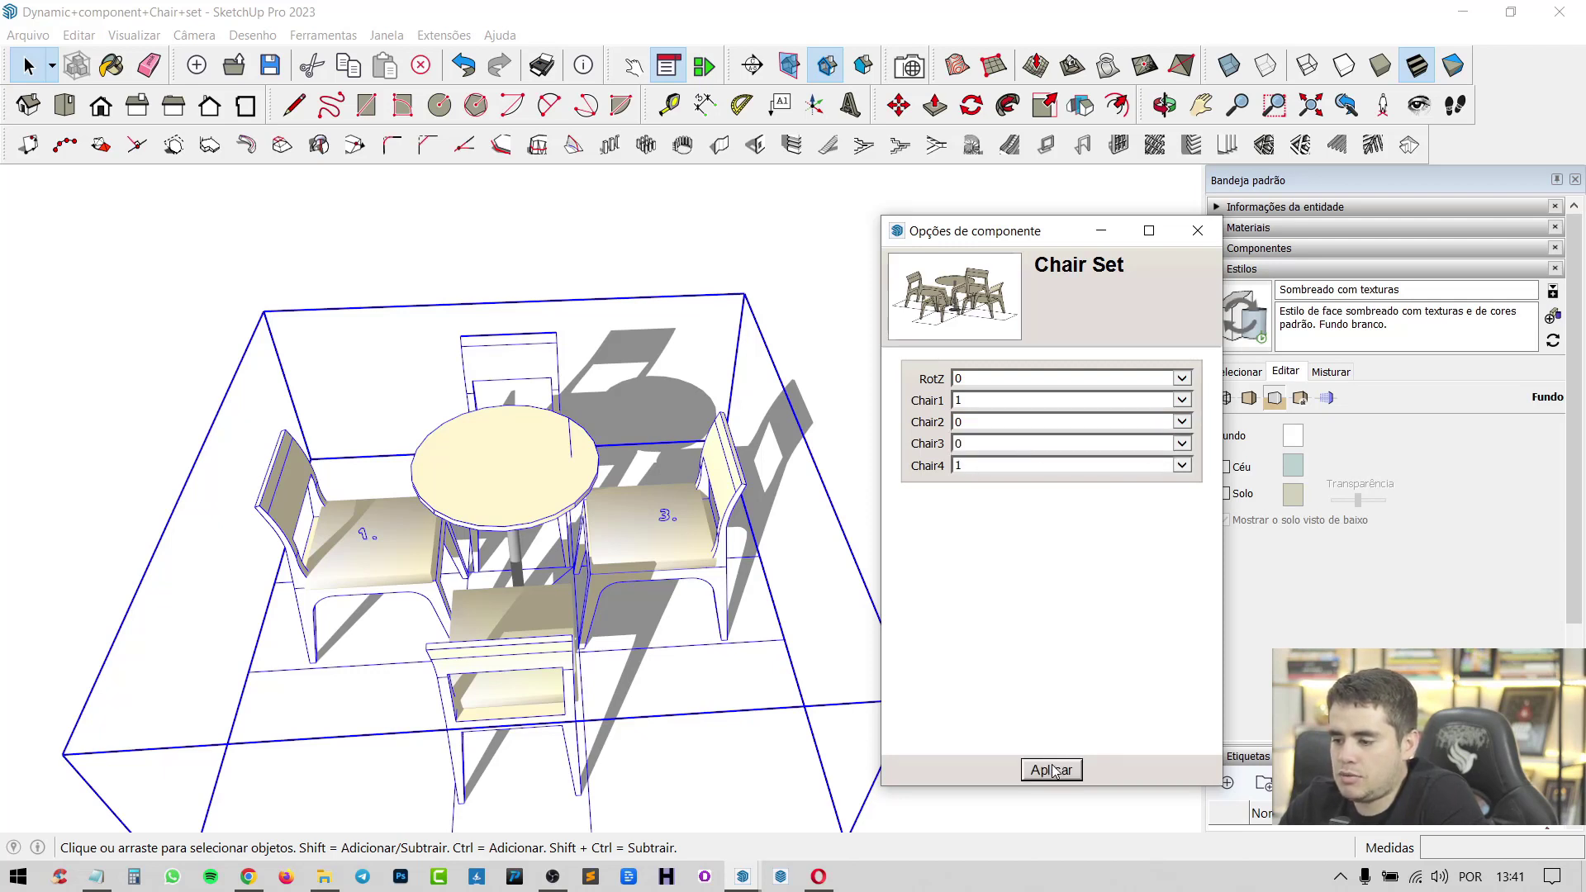
click(1052, 769)
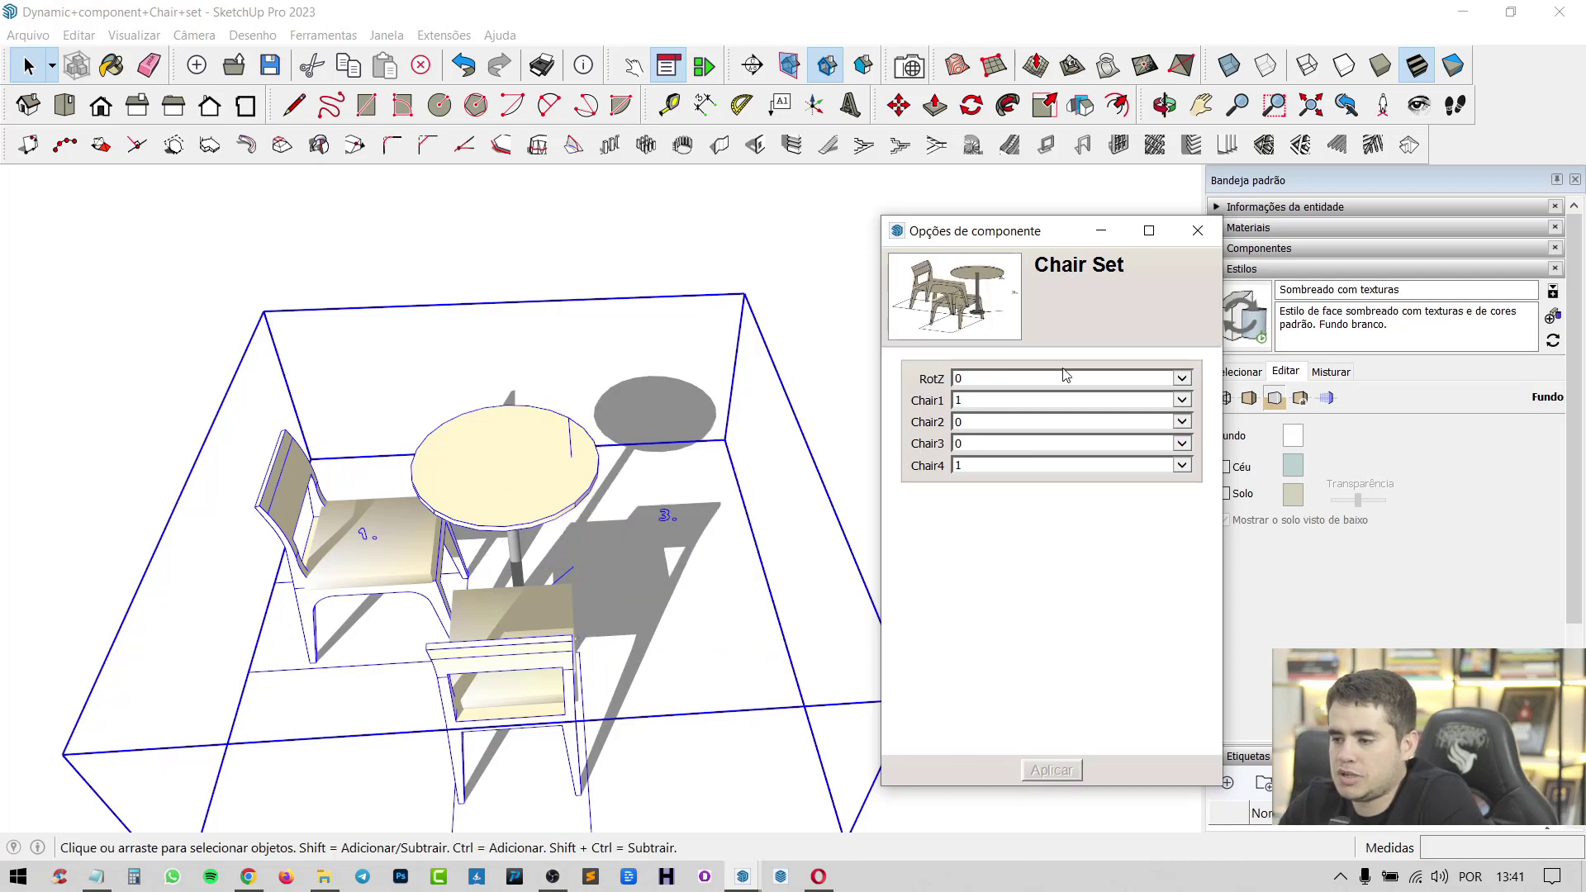
Step: Set RotZ to 45 and apply it to rotate the chair set
click(1168, 384)
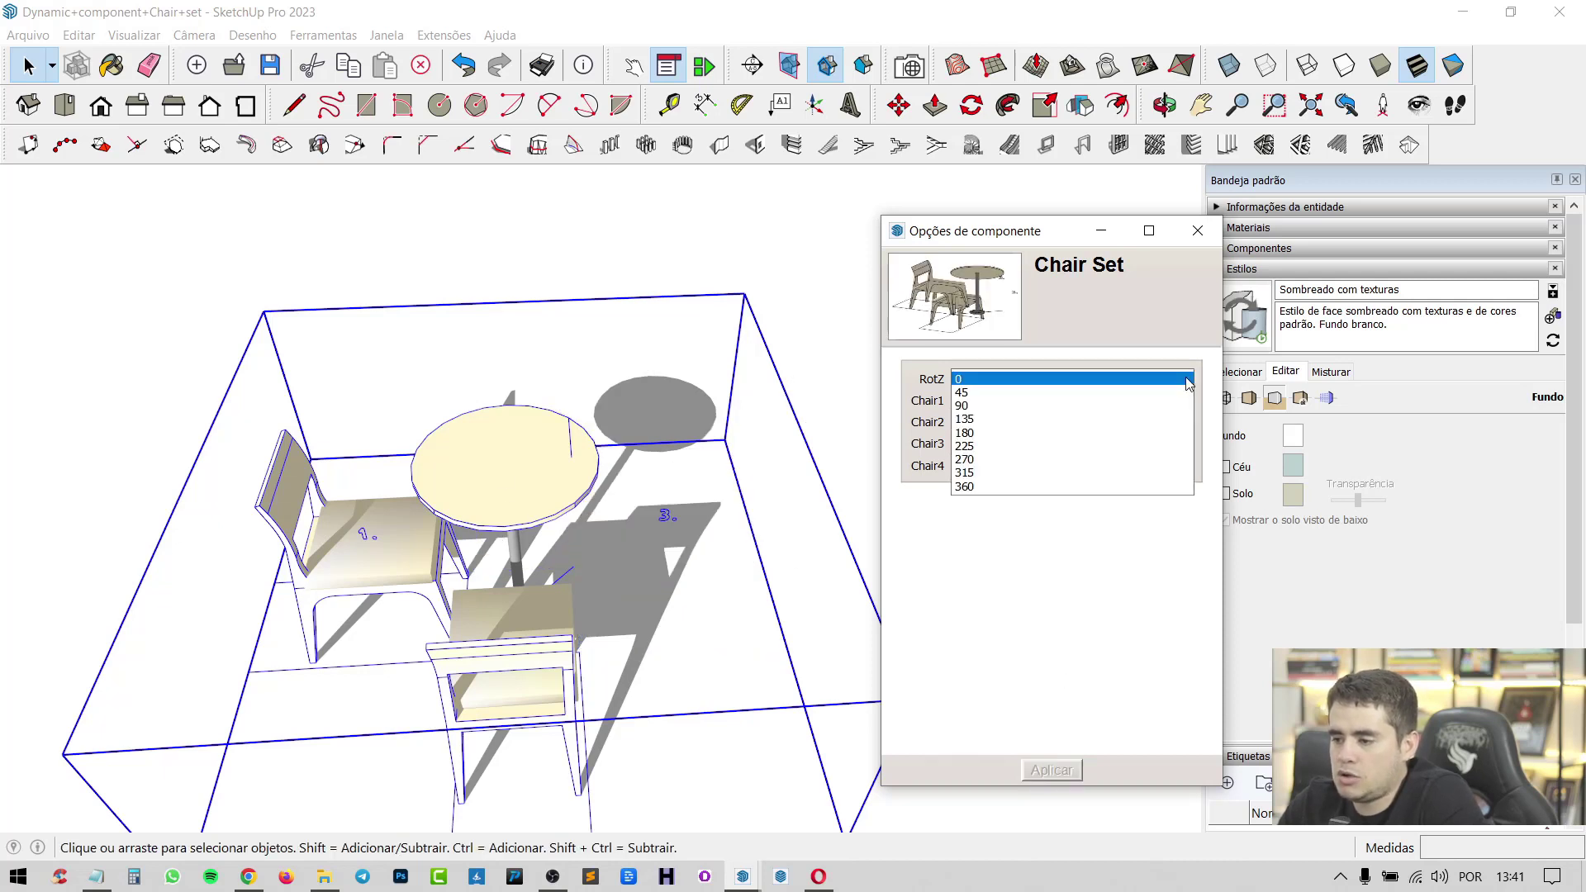
click(991, 395)
click(1040, 769)
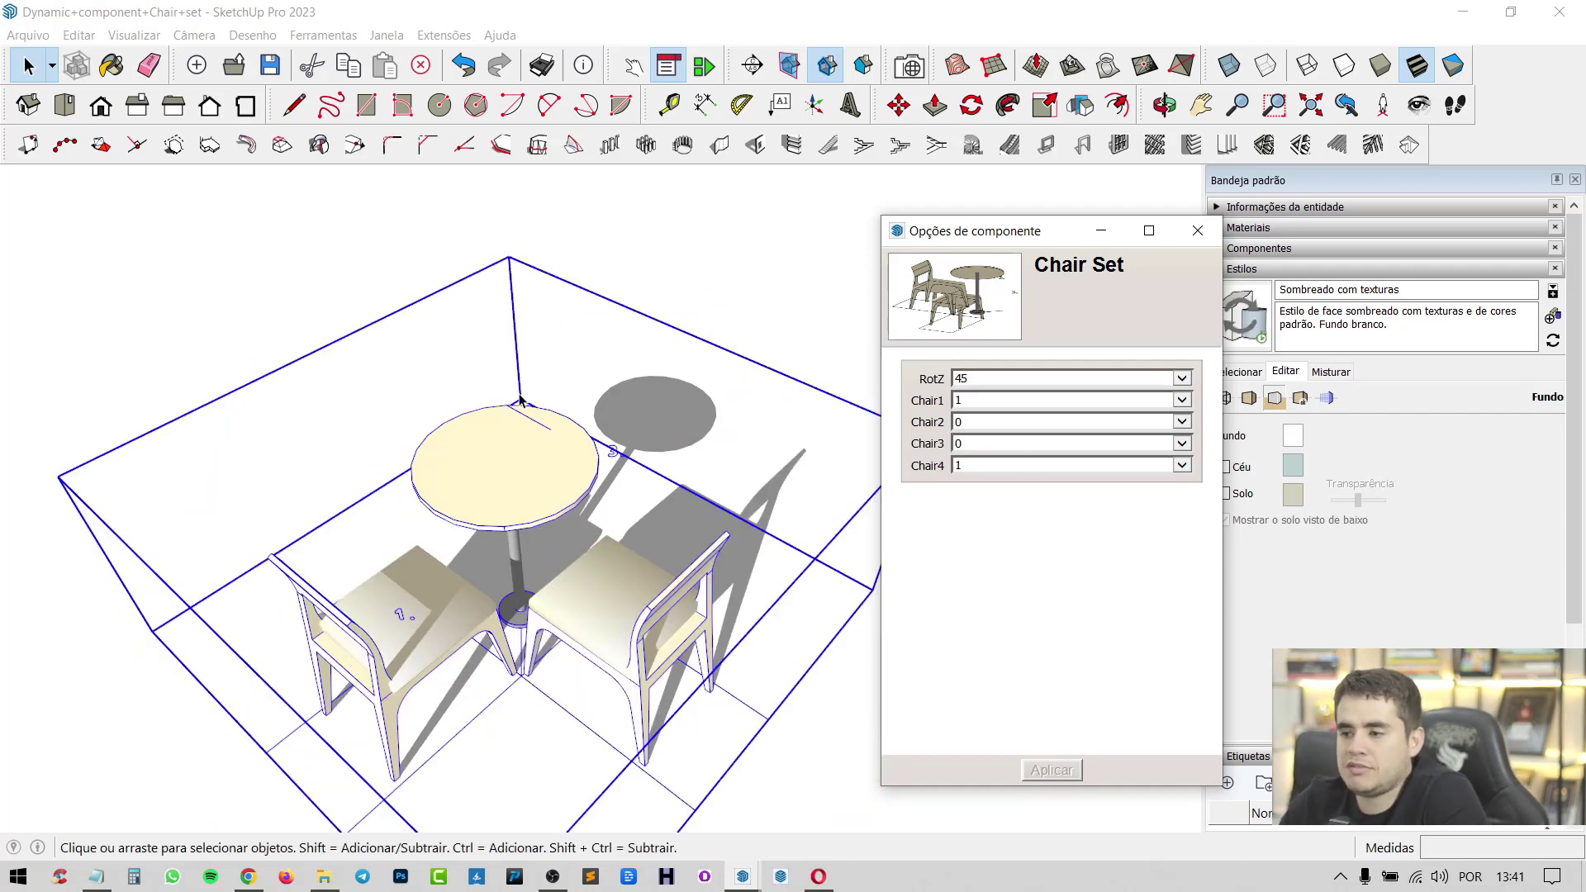
click(632, 66)
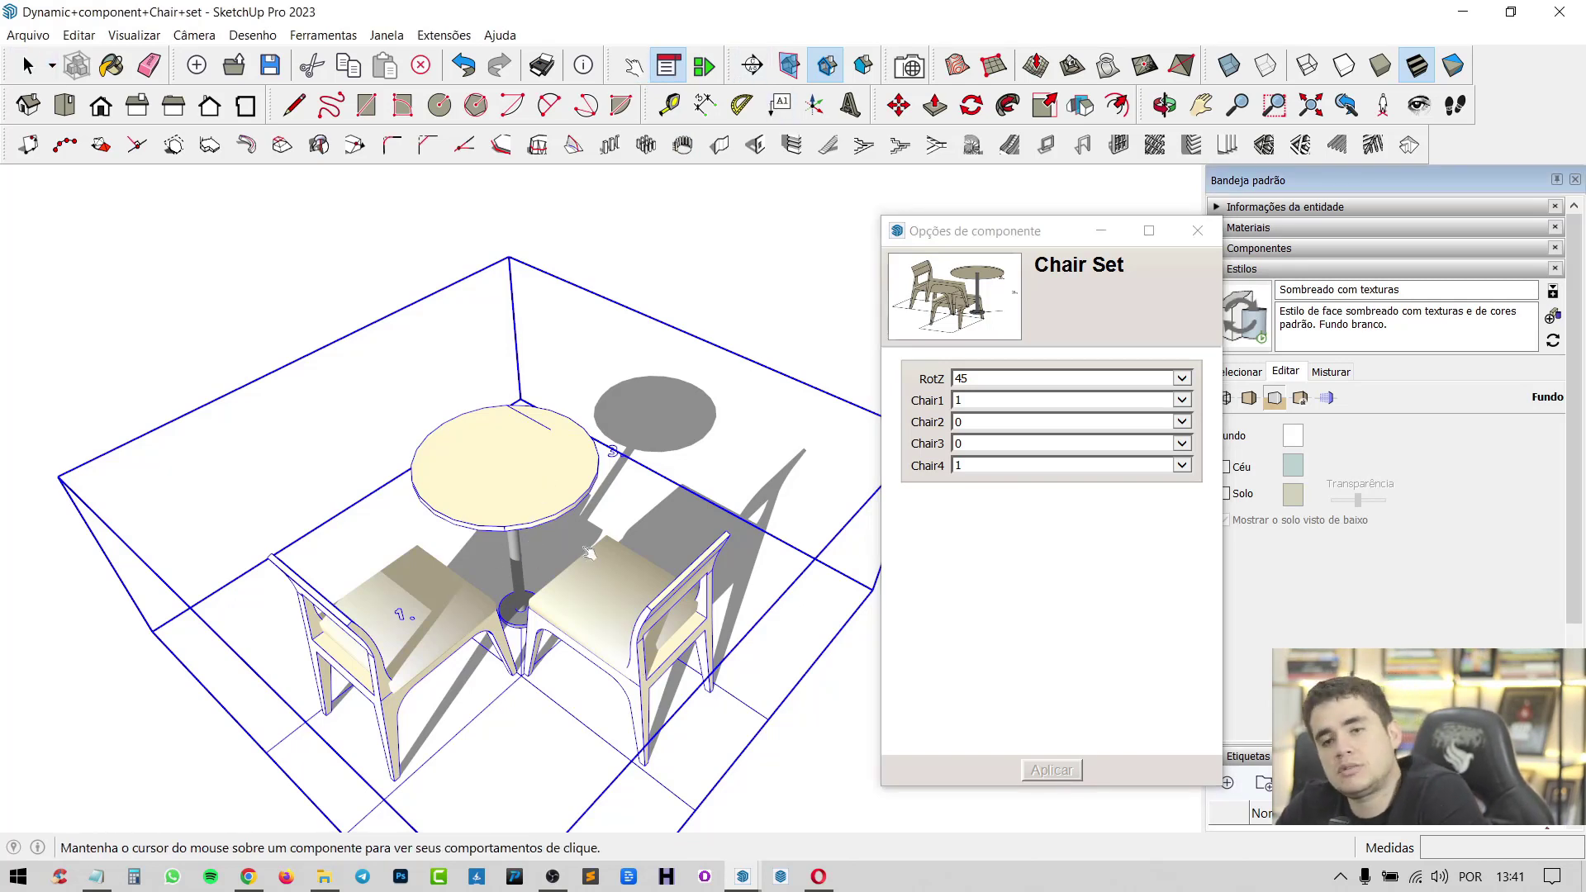
click(740, 875)
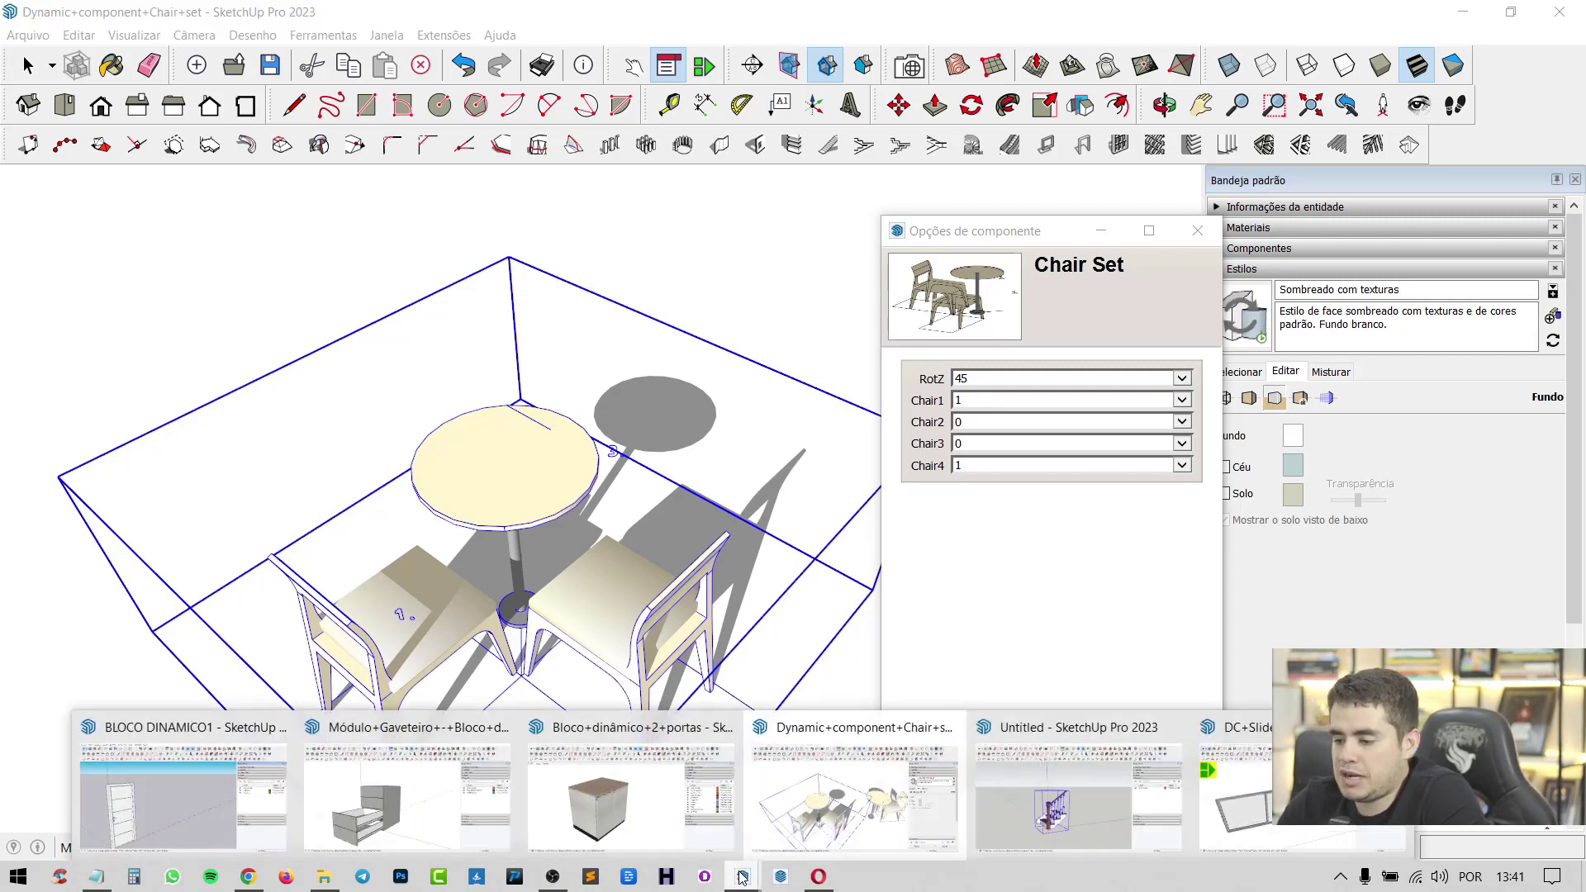
Step: Switch to the sliding window model, slide both sashes, and select it in Component Options
click(1230, 793)
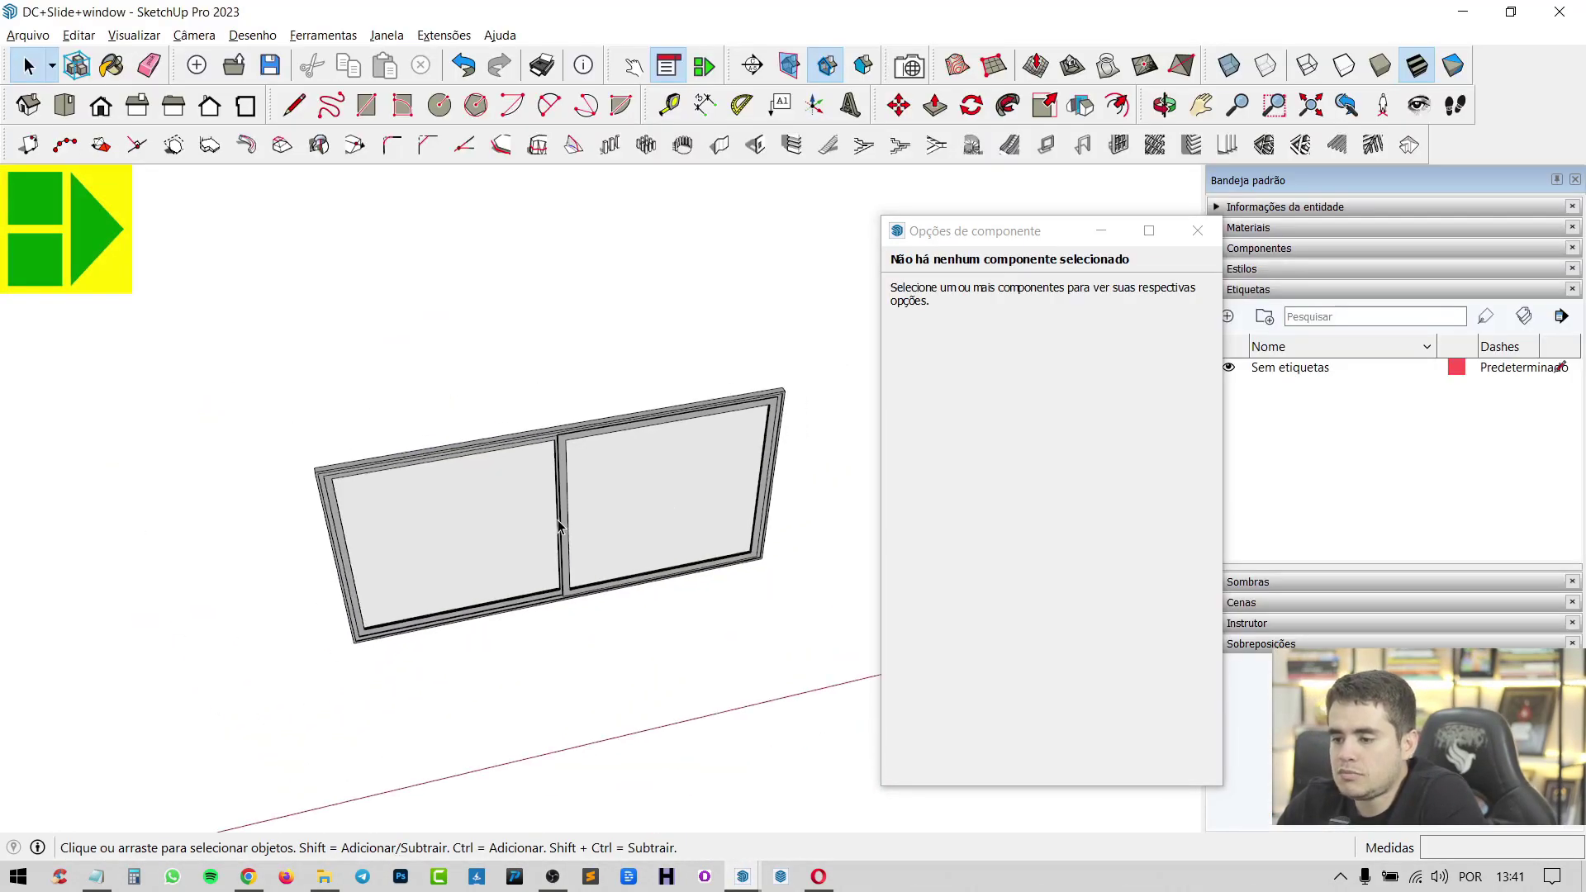
click(666, 66)
click(633, 66)
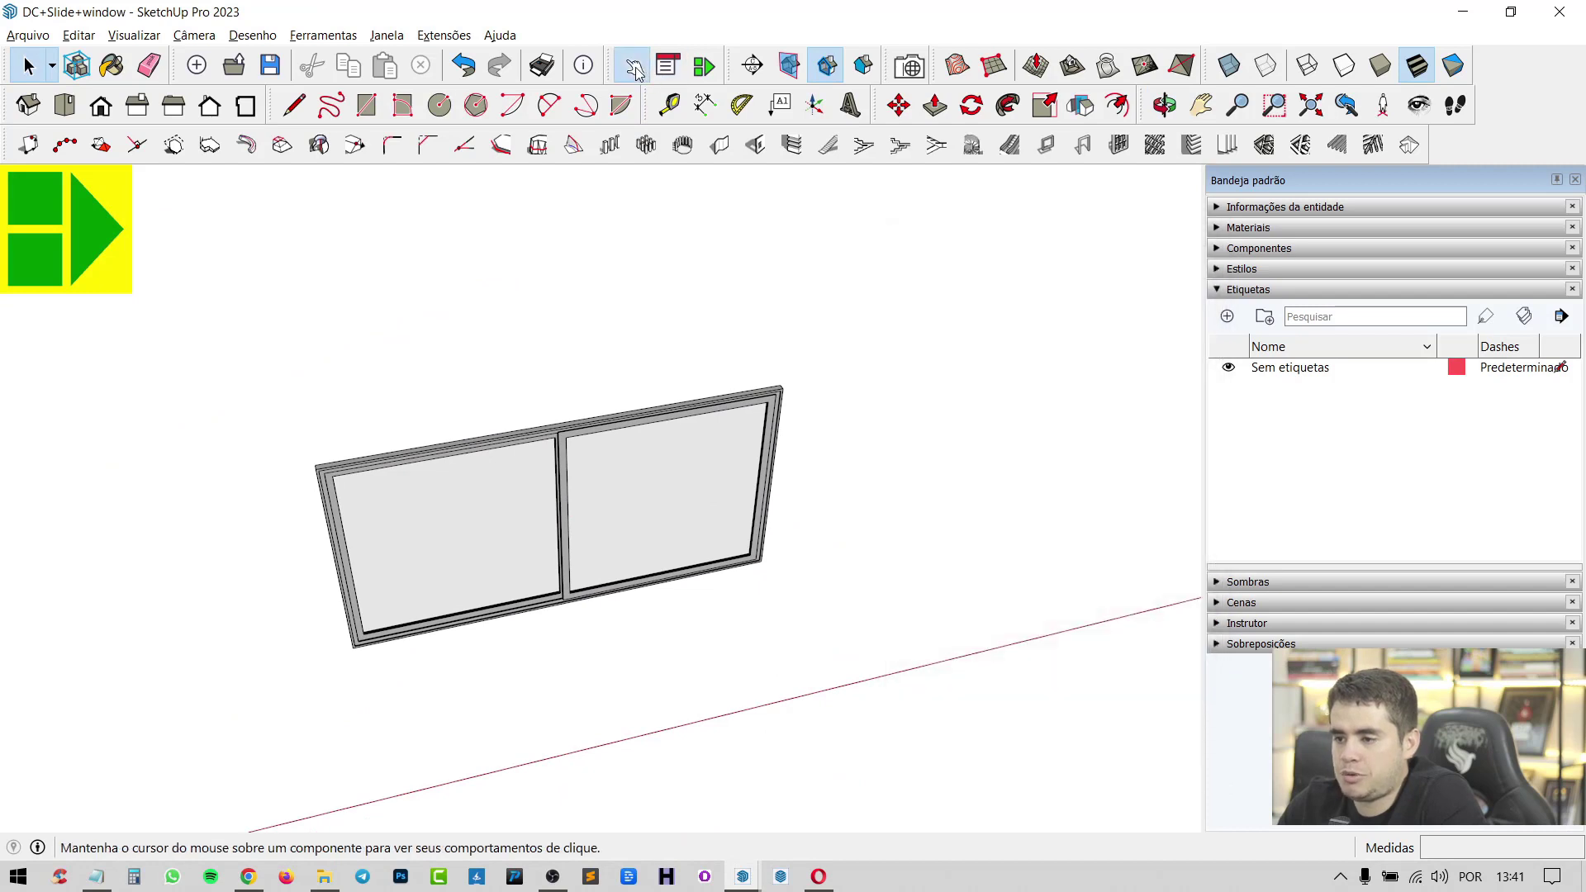
click(607, 516)
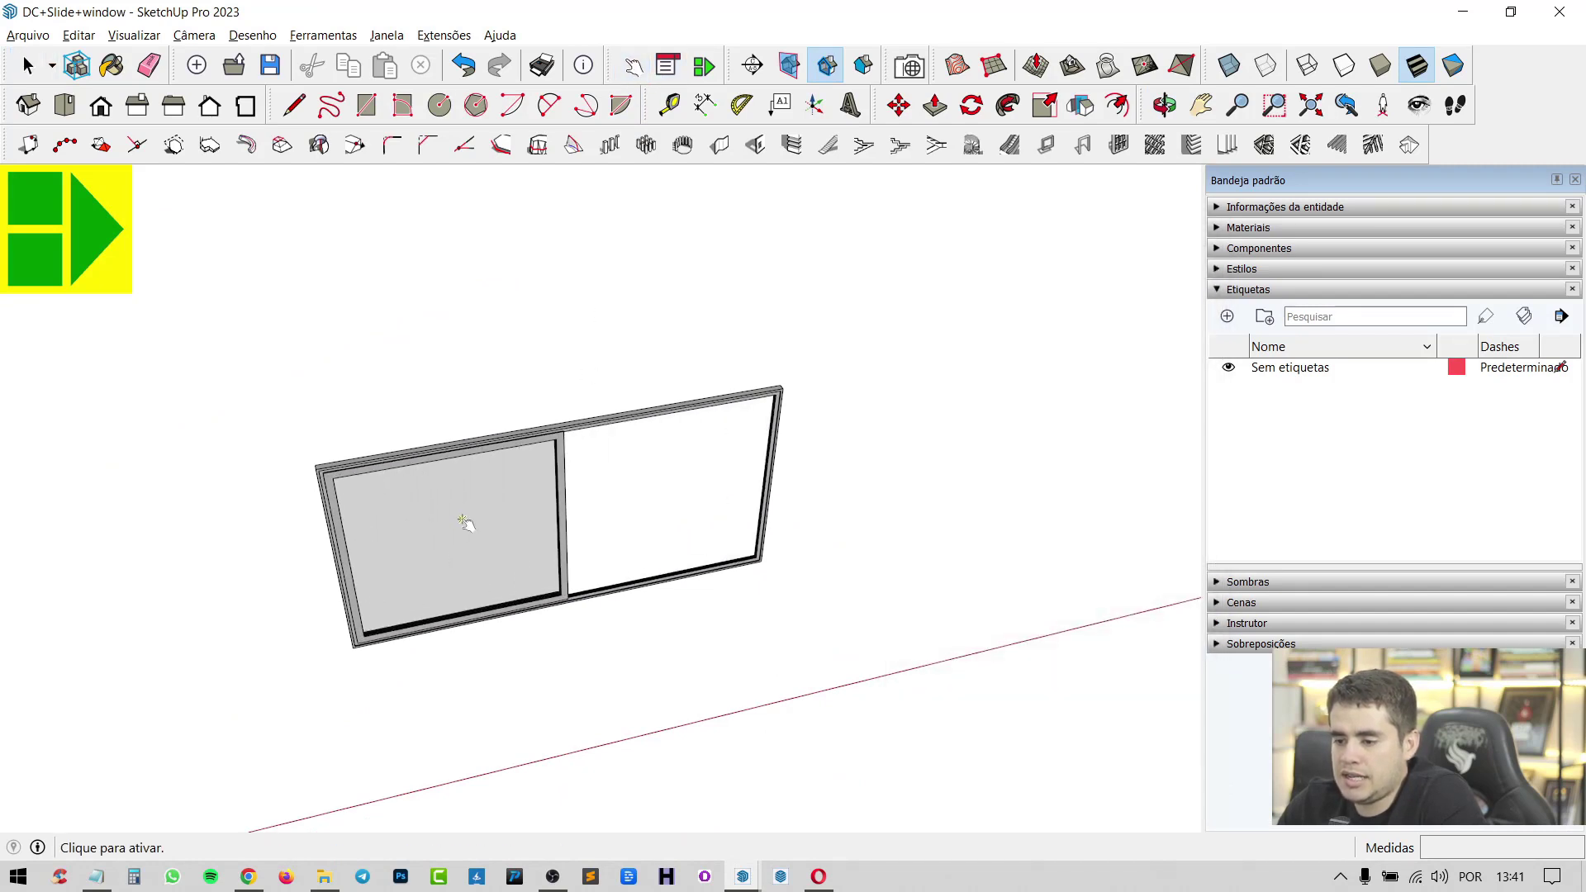
click(466, 520)
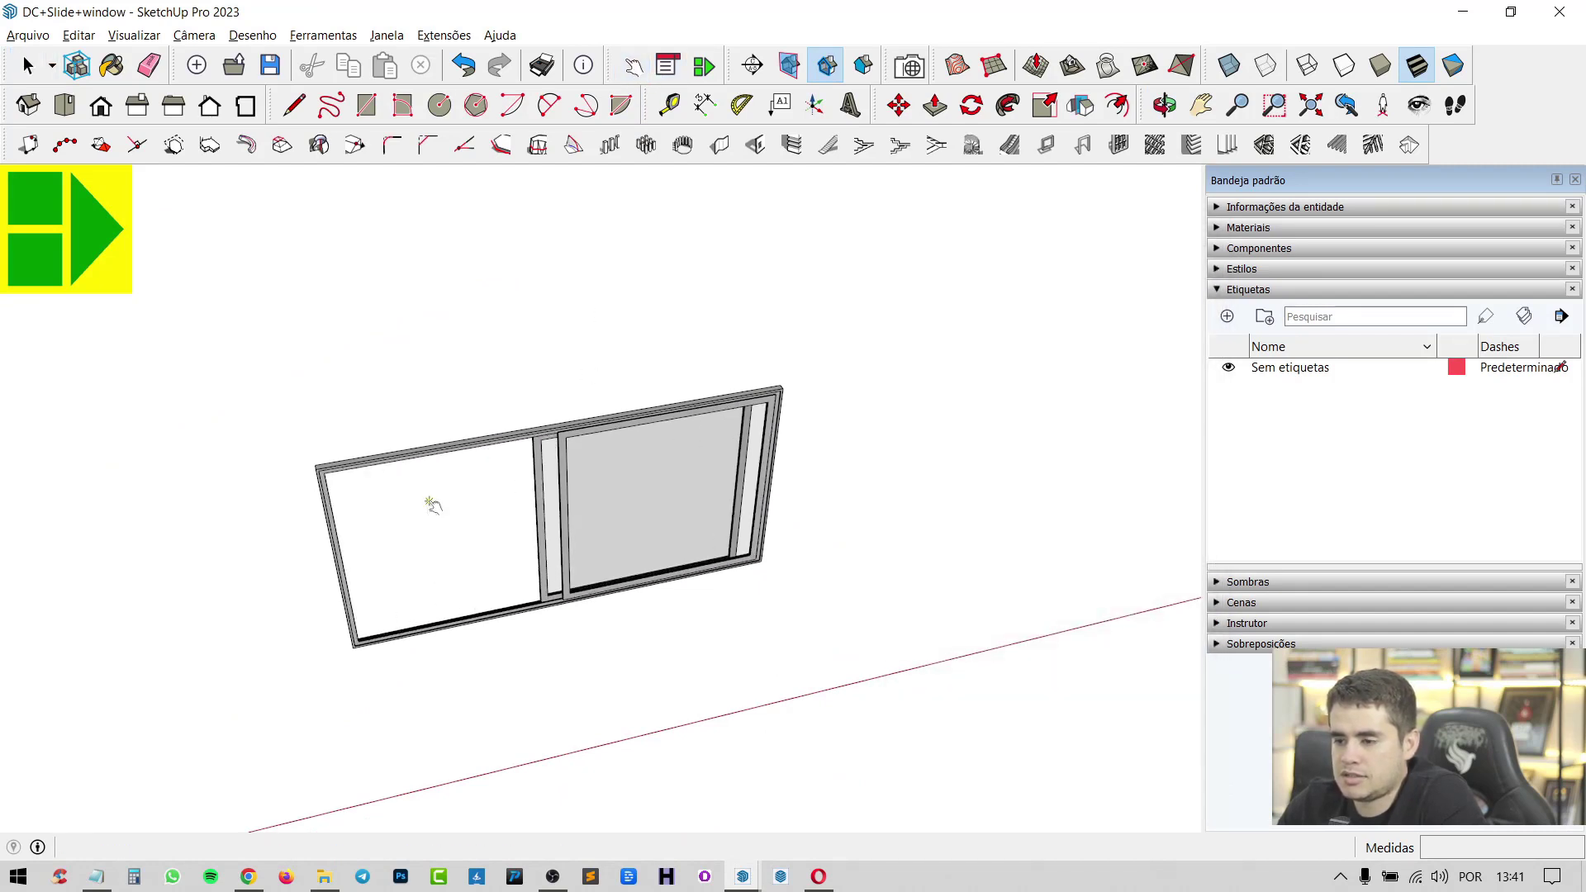
click(666, 66)
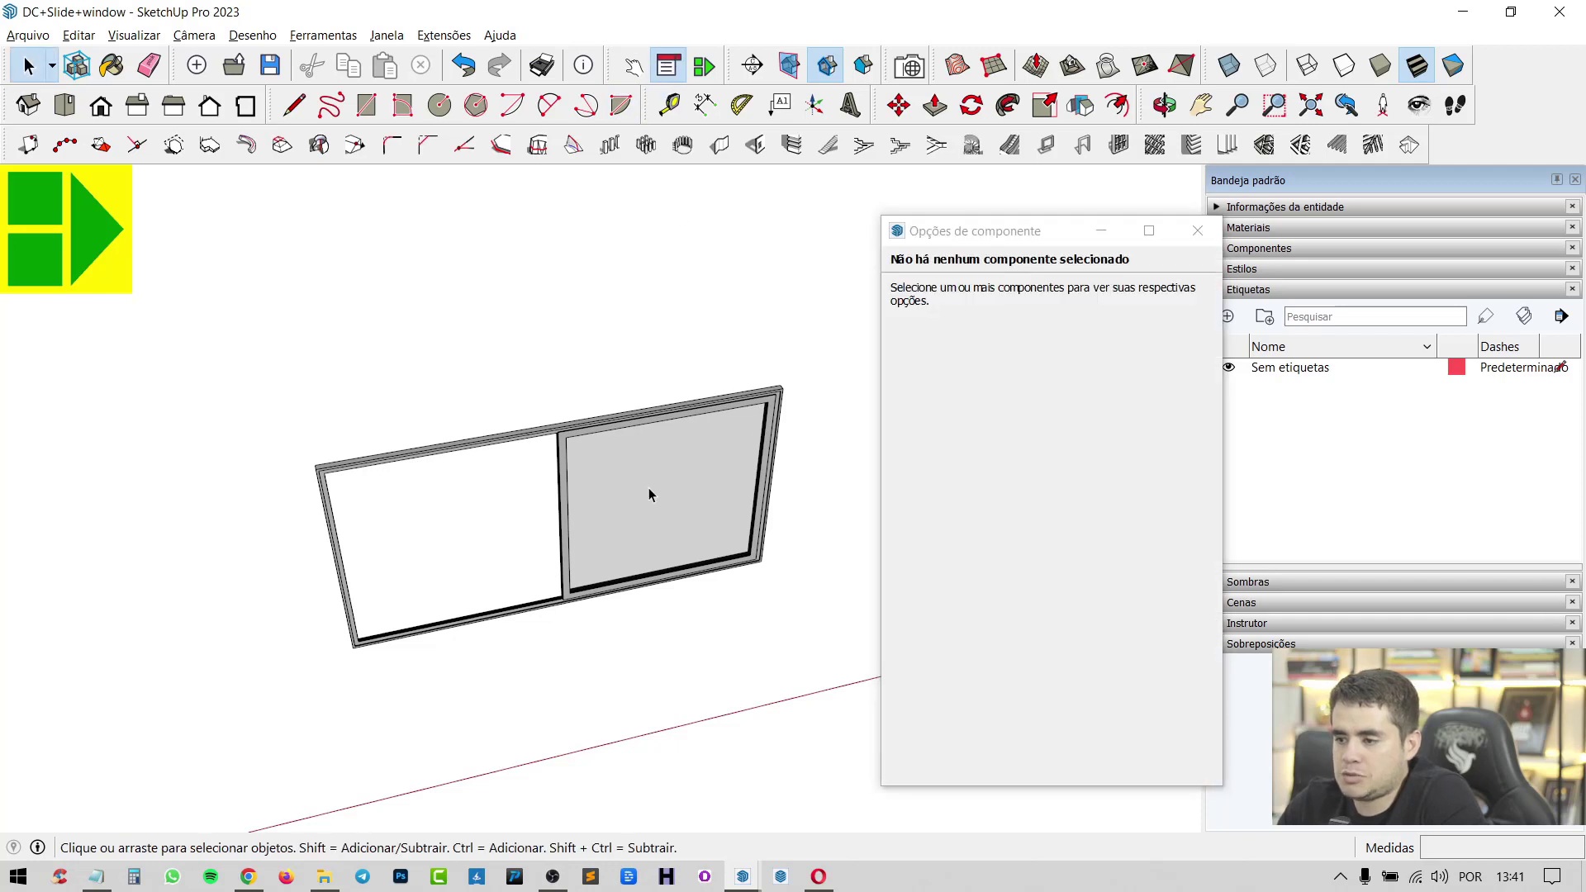
click(599, 440)
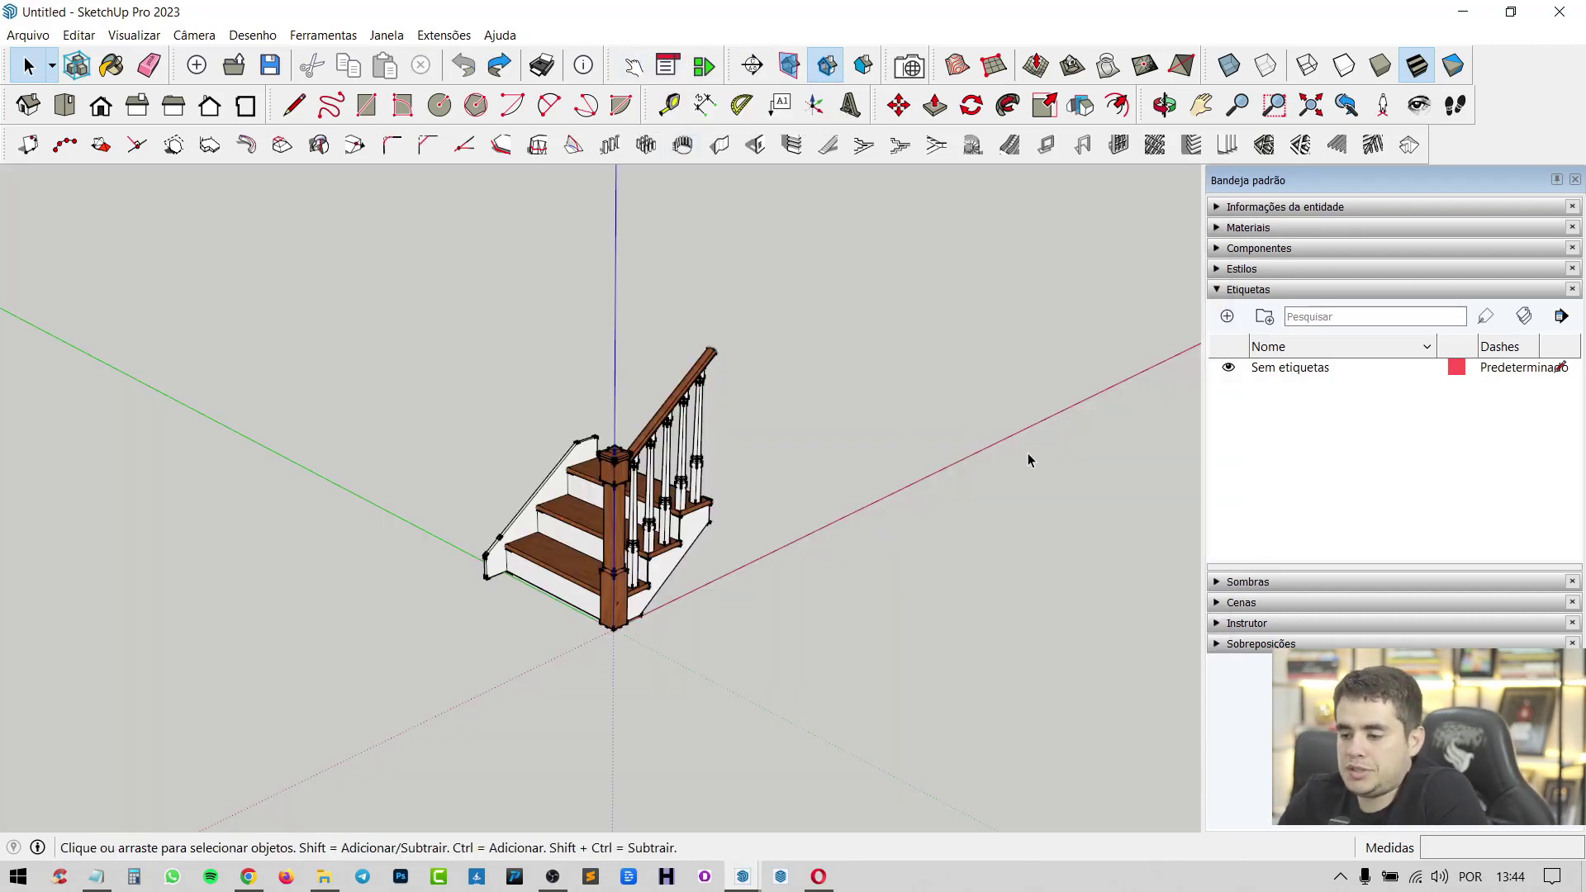
Step: Select the staircase in Component Options and set Step Count to 10
click(633, 65)
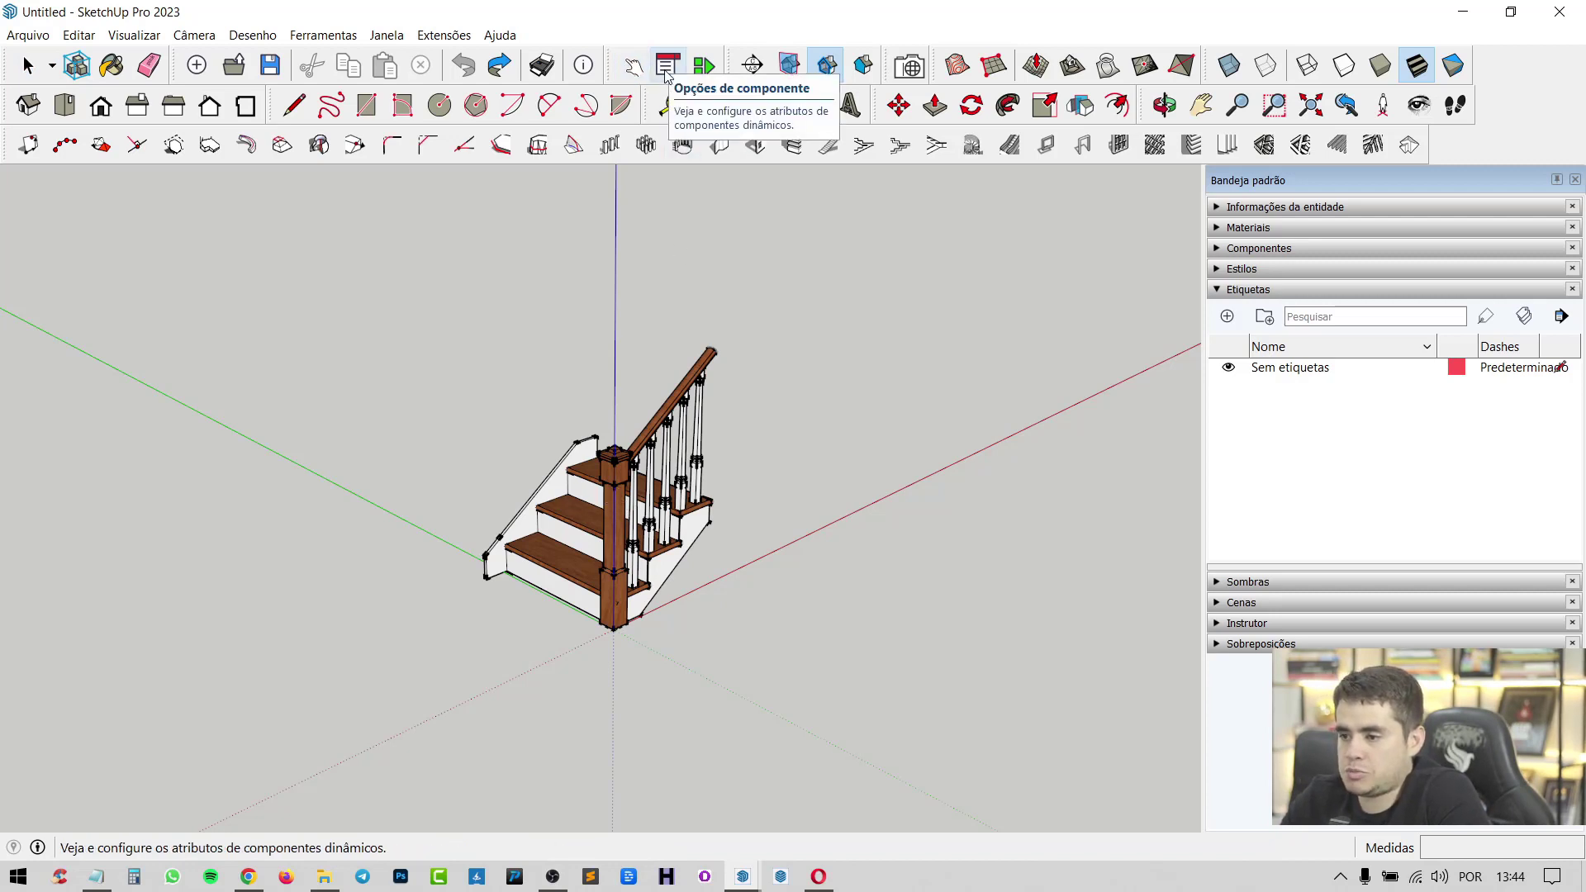
click(666, 72)
click(610, 505)
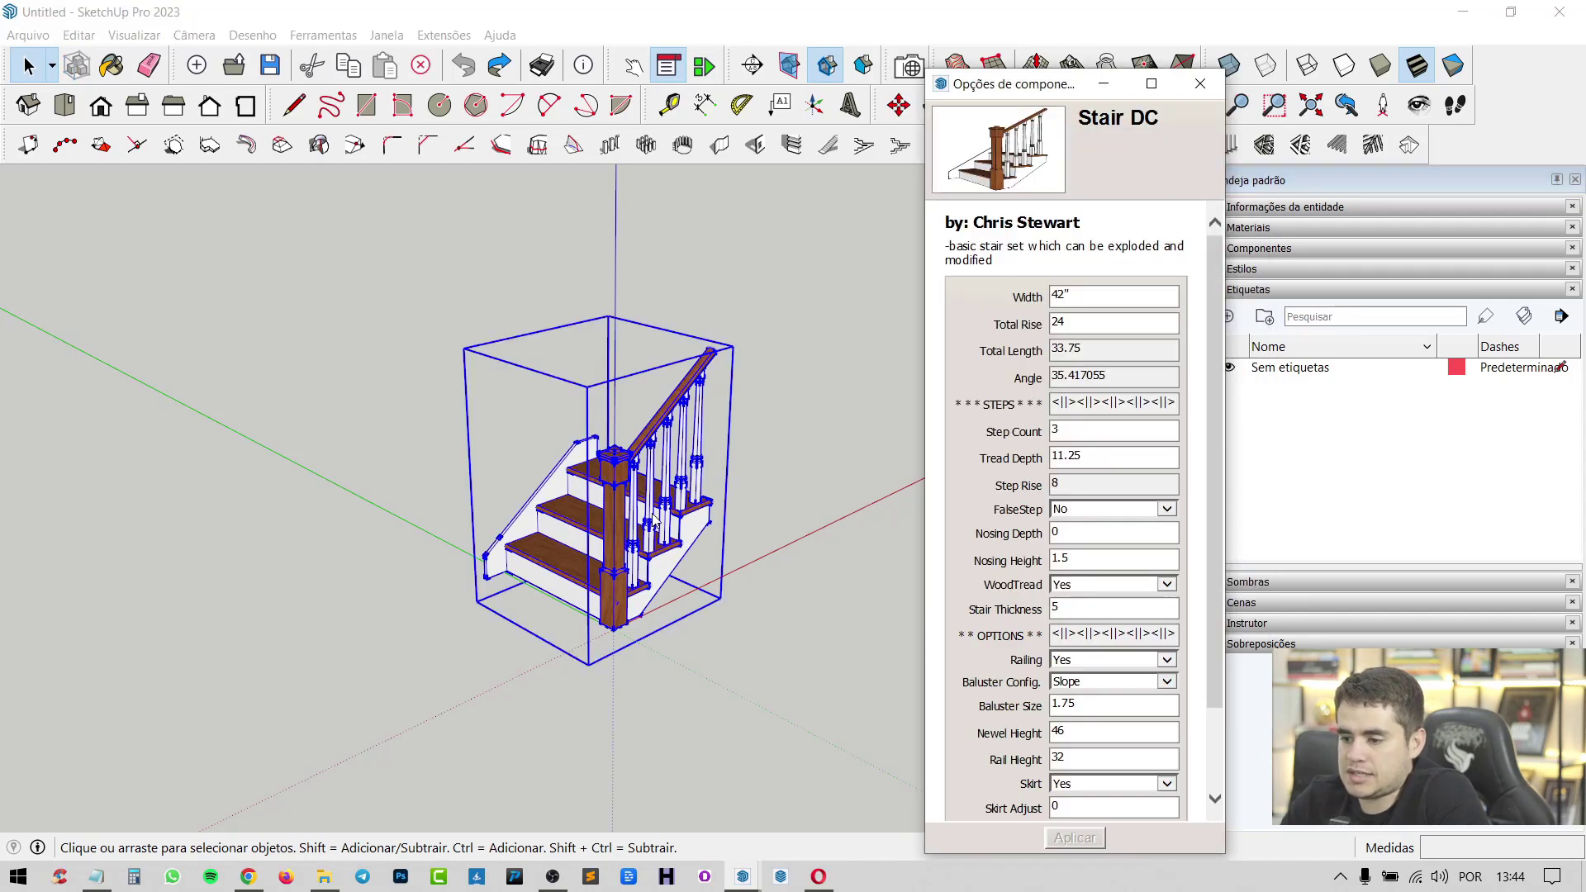
scroll(1095, 479, down, 2)
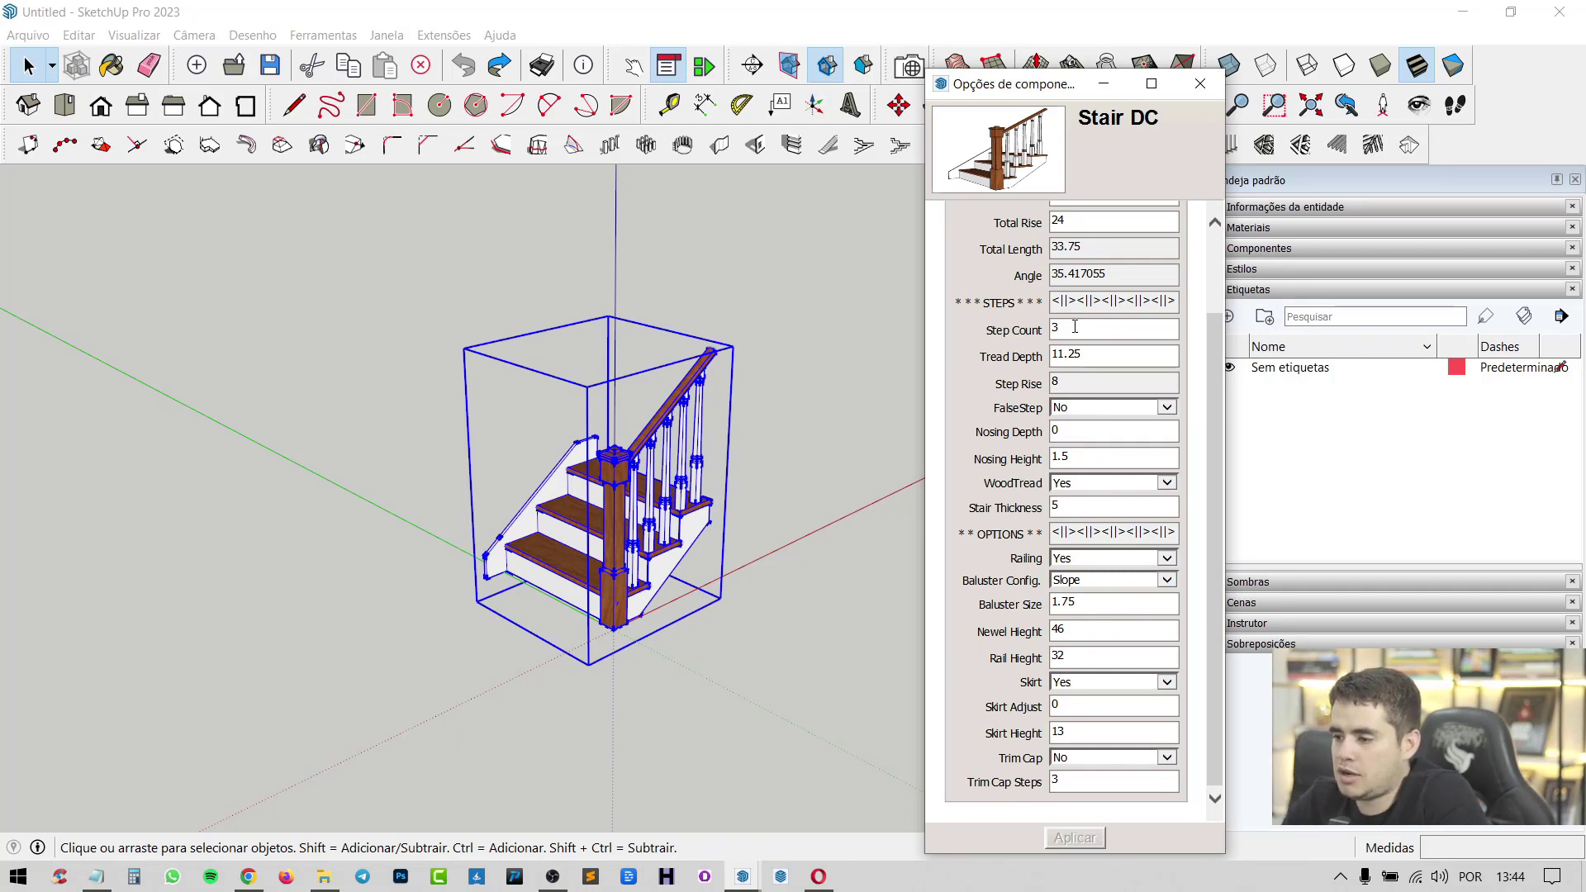
text(10)
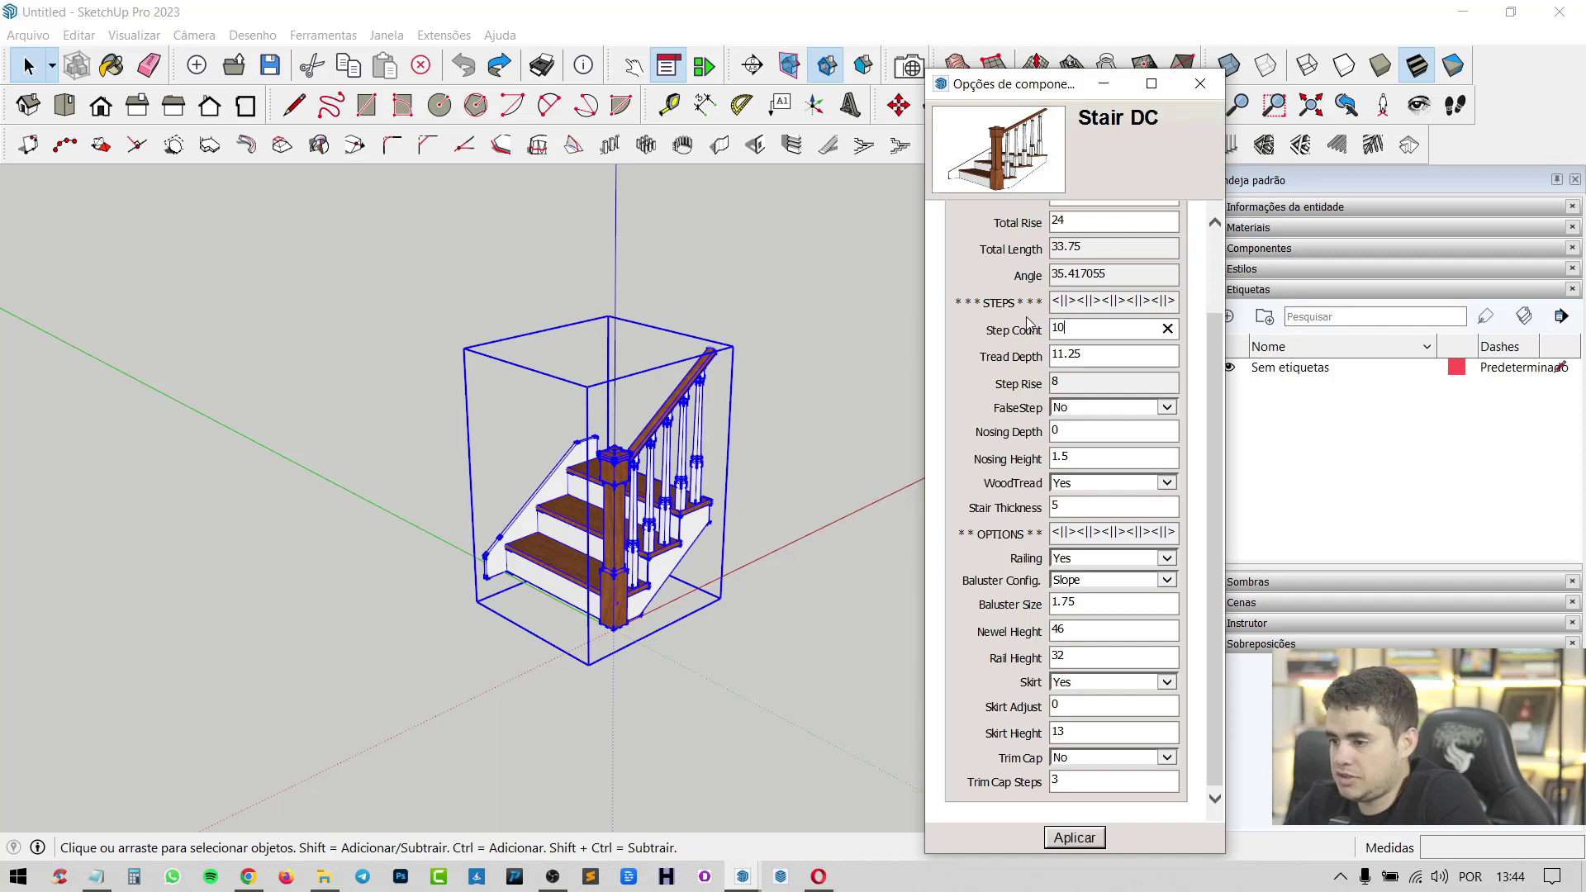
click(1068, 838)
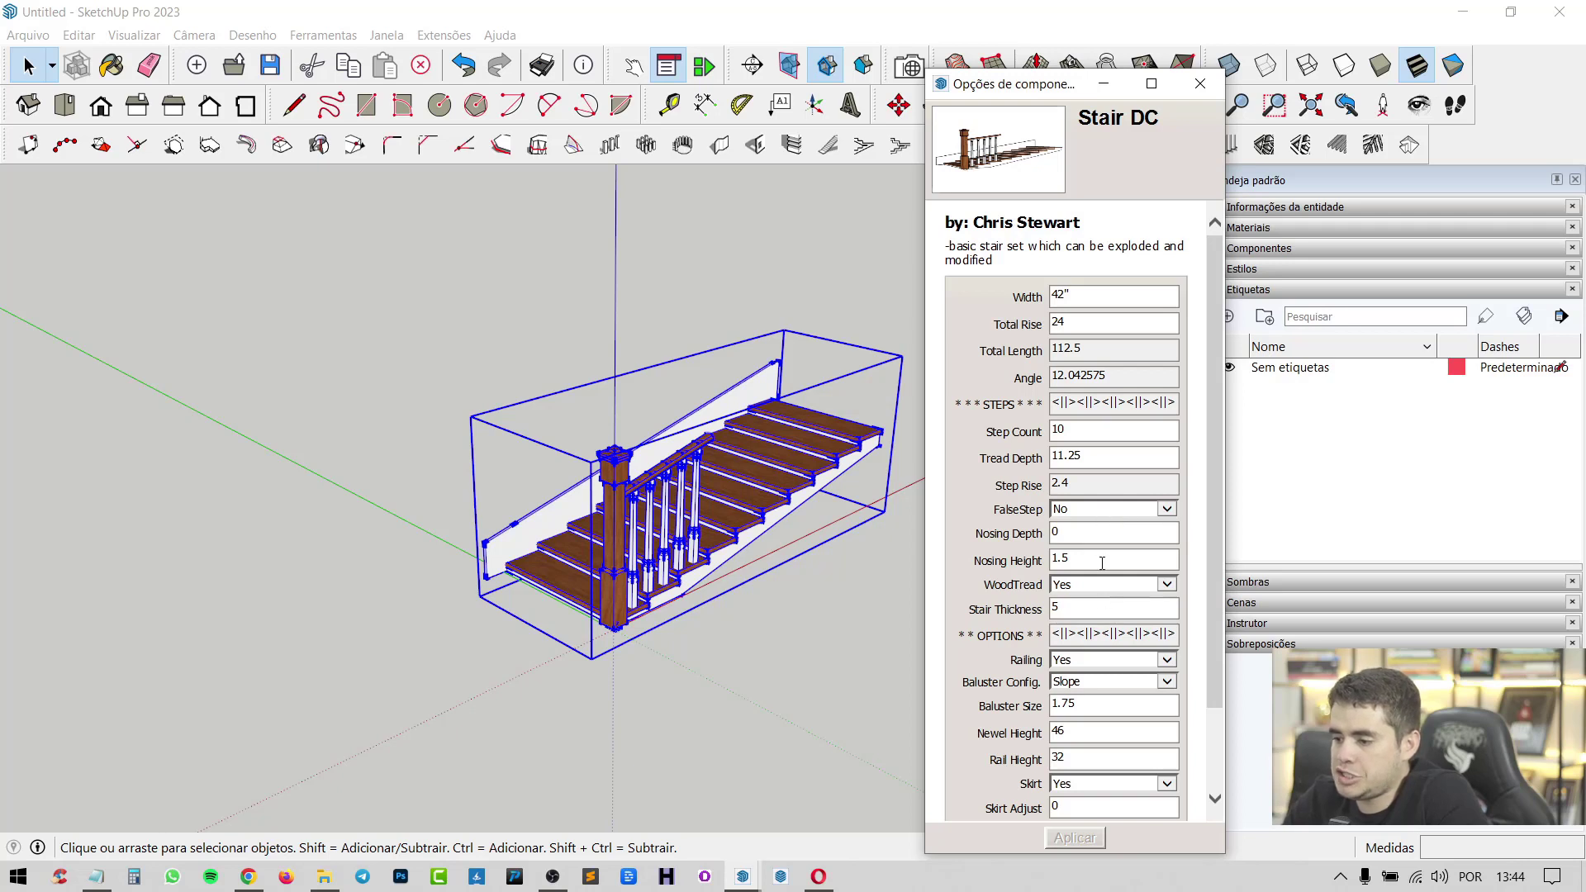
Step: Raise Skirt Height to 18, apply, close the panel and reselect the staircase
scroll(1101, 563, down, 3)
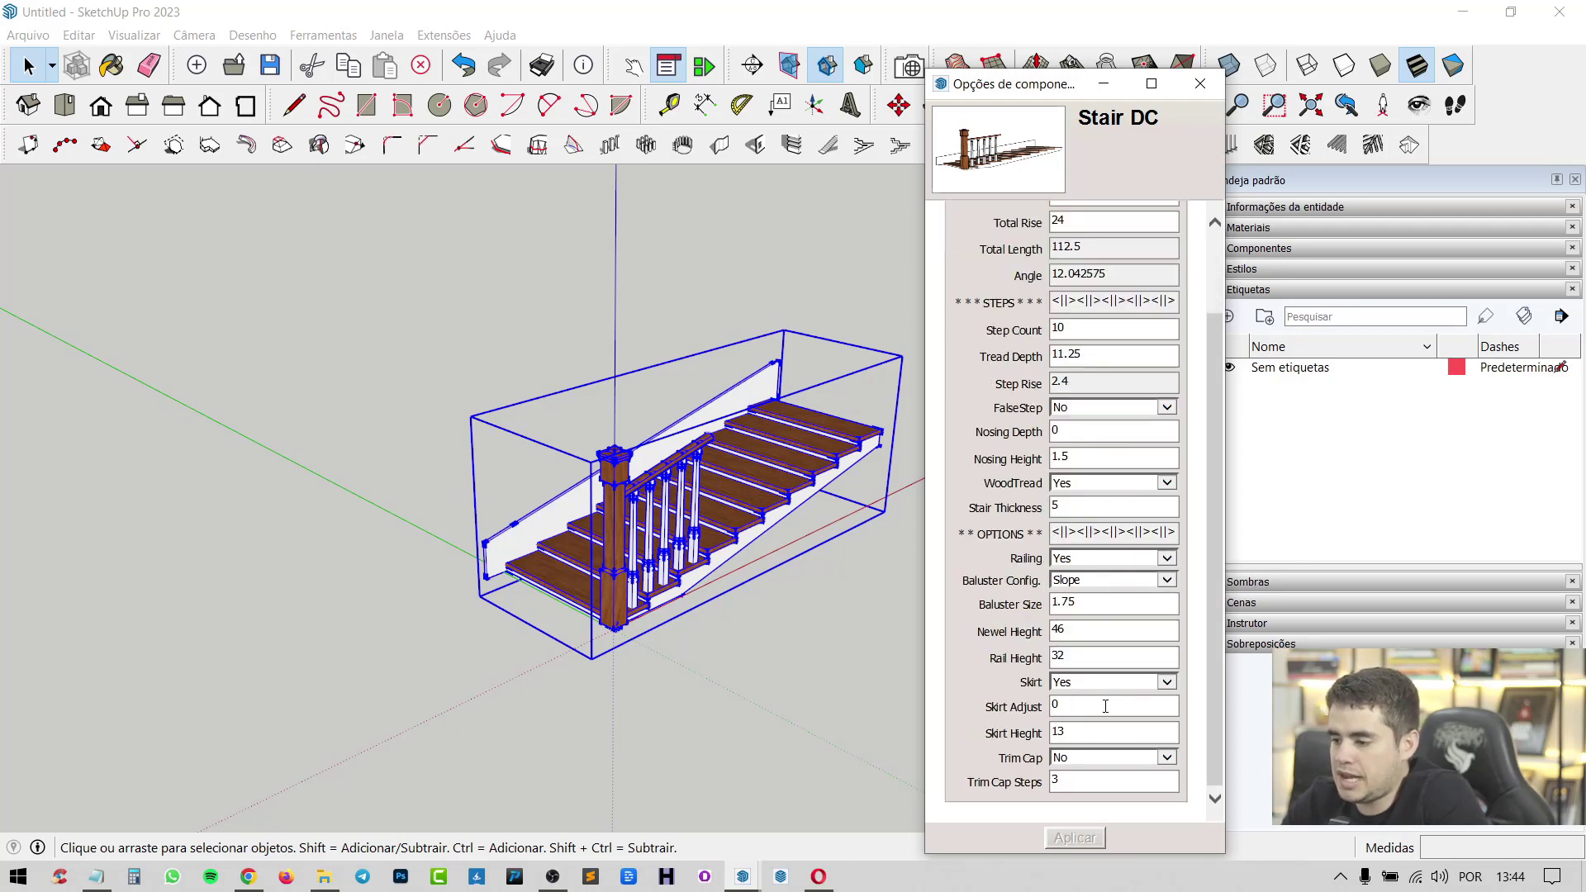
text(18)
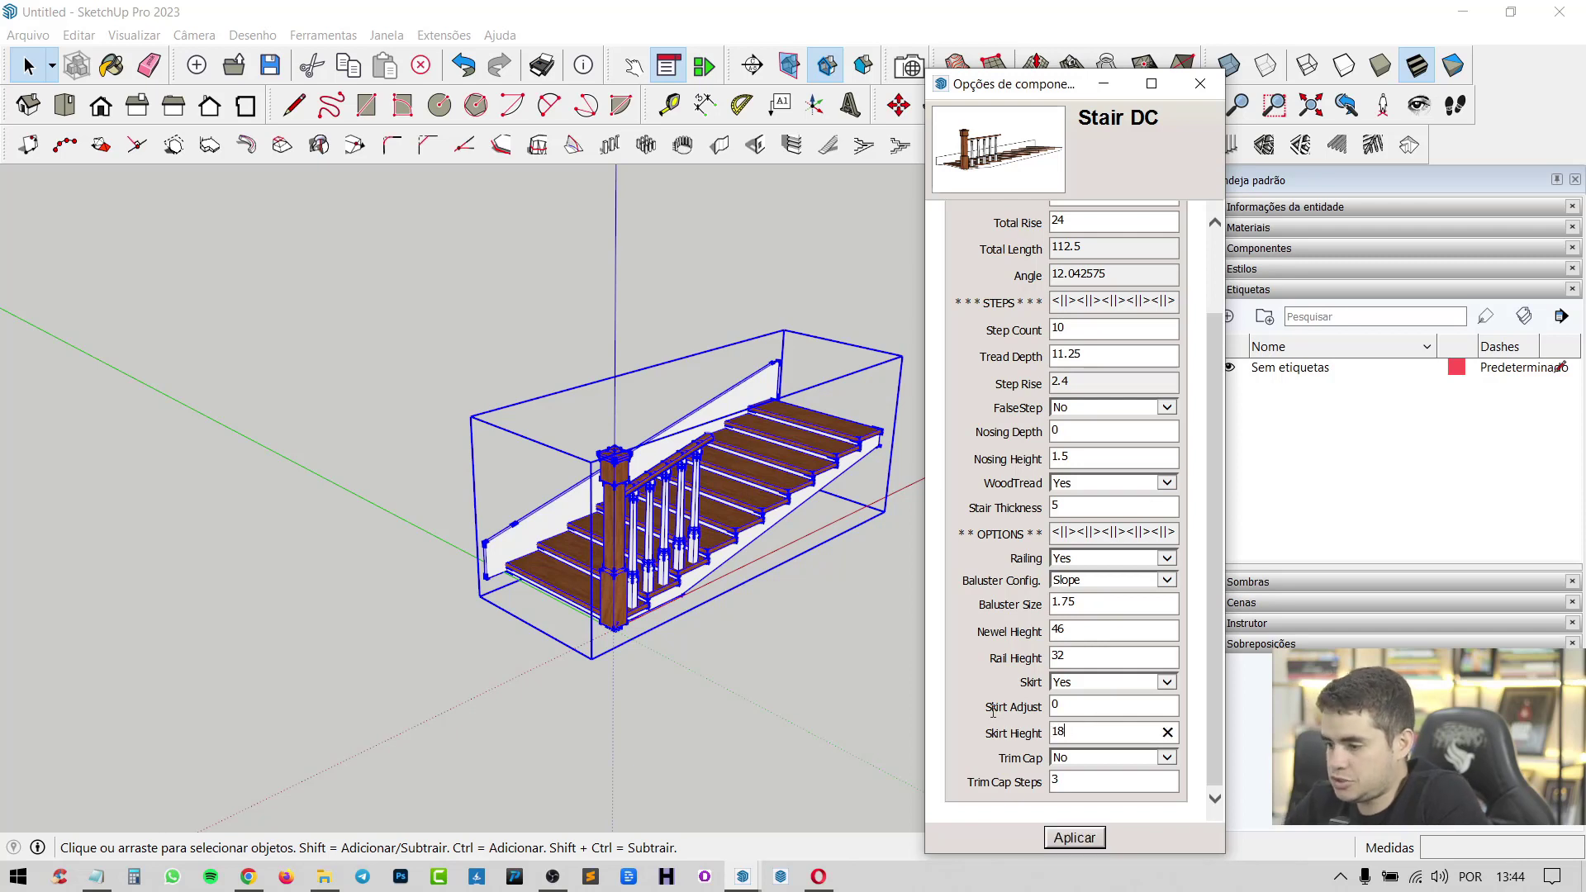
click(1075, 837)
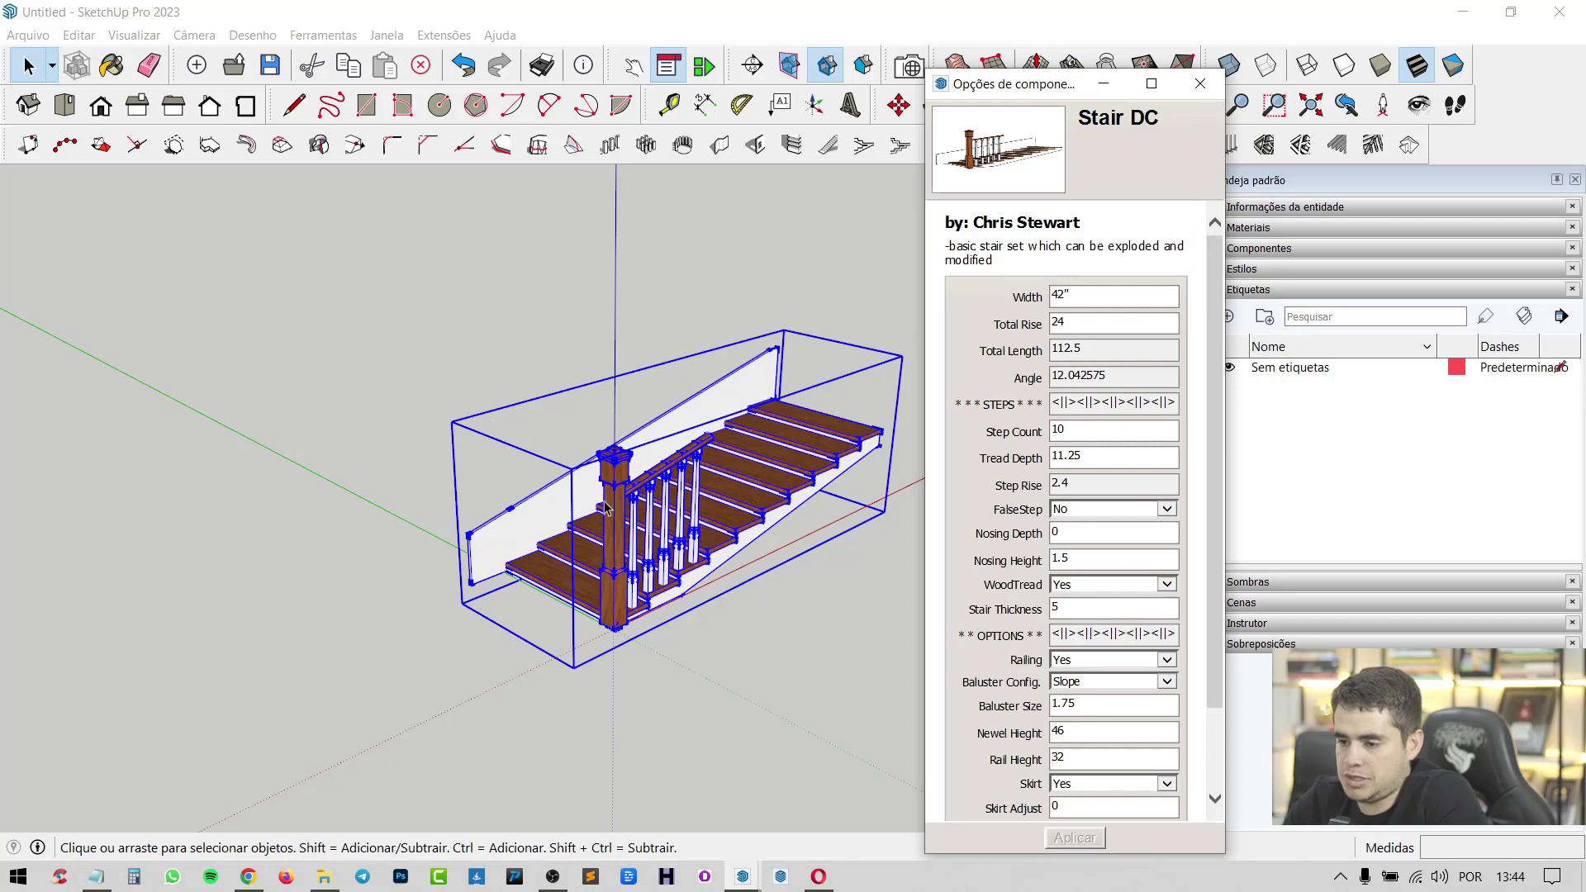
click(1200, 84)
click(966, 395)
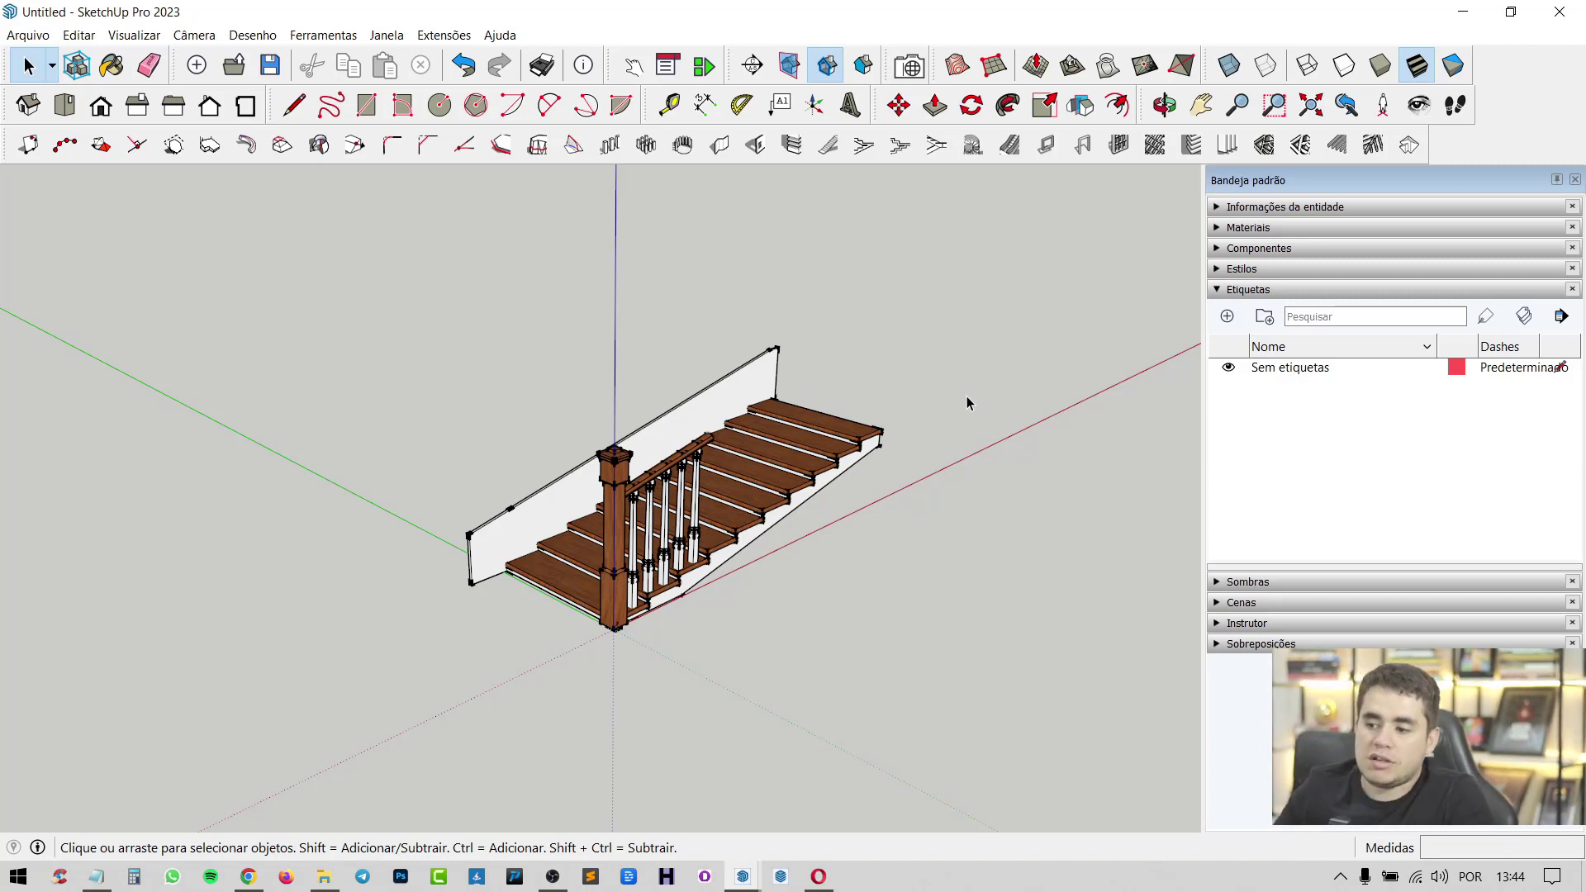
click(733, 456)
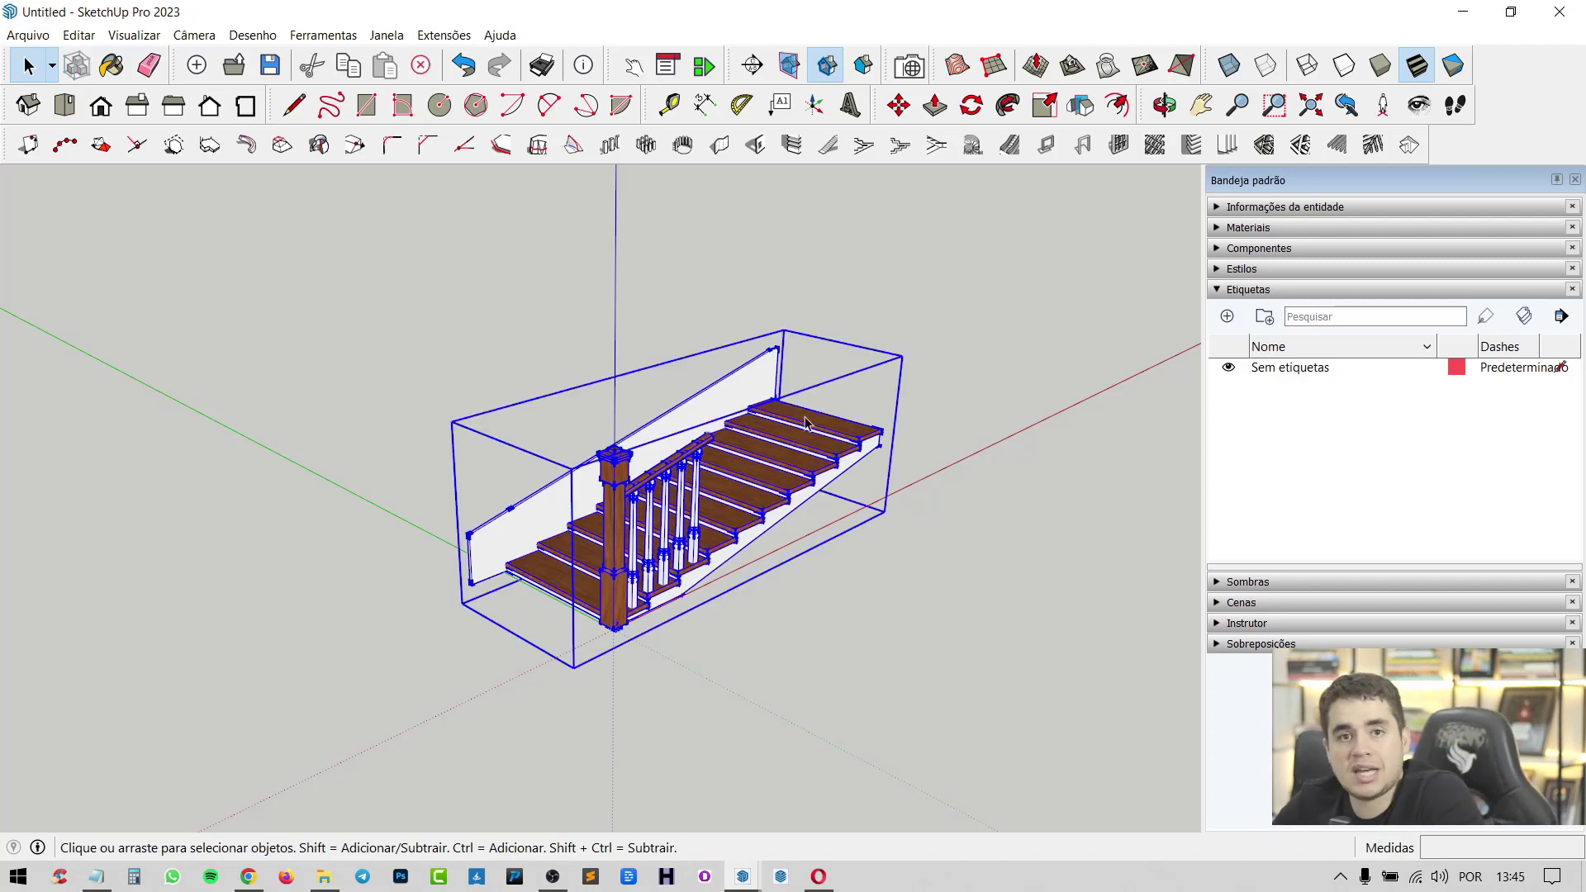
click(698, 71)
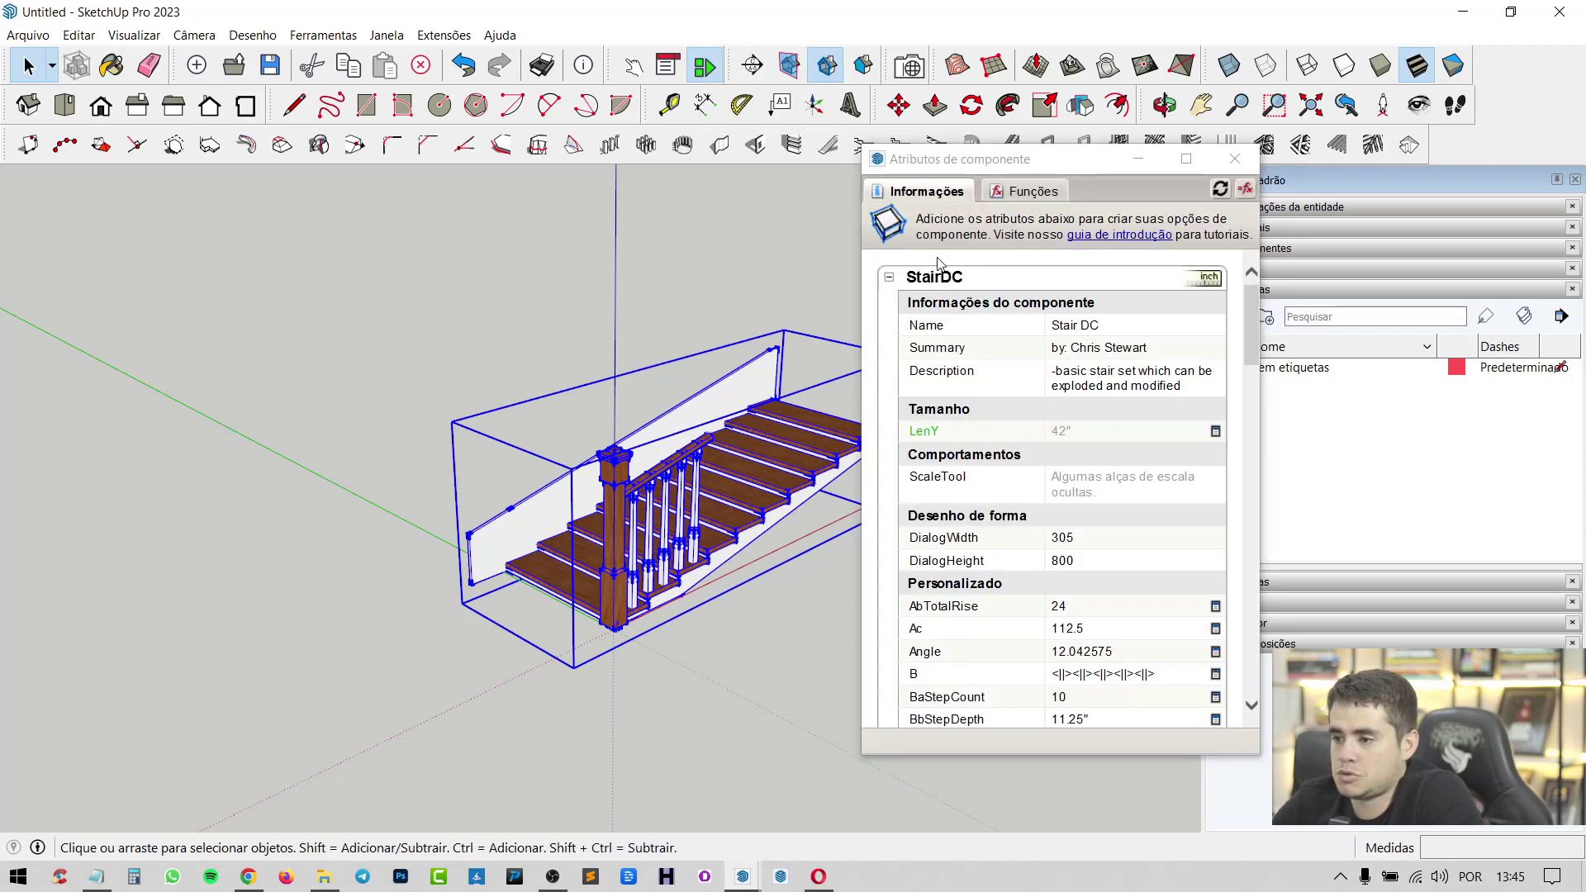
scroll(1024, 390, down, 1)
scroll(1037, 420, down, 2)
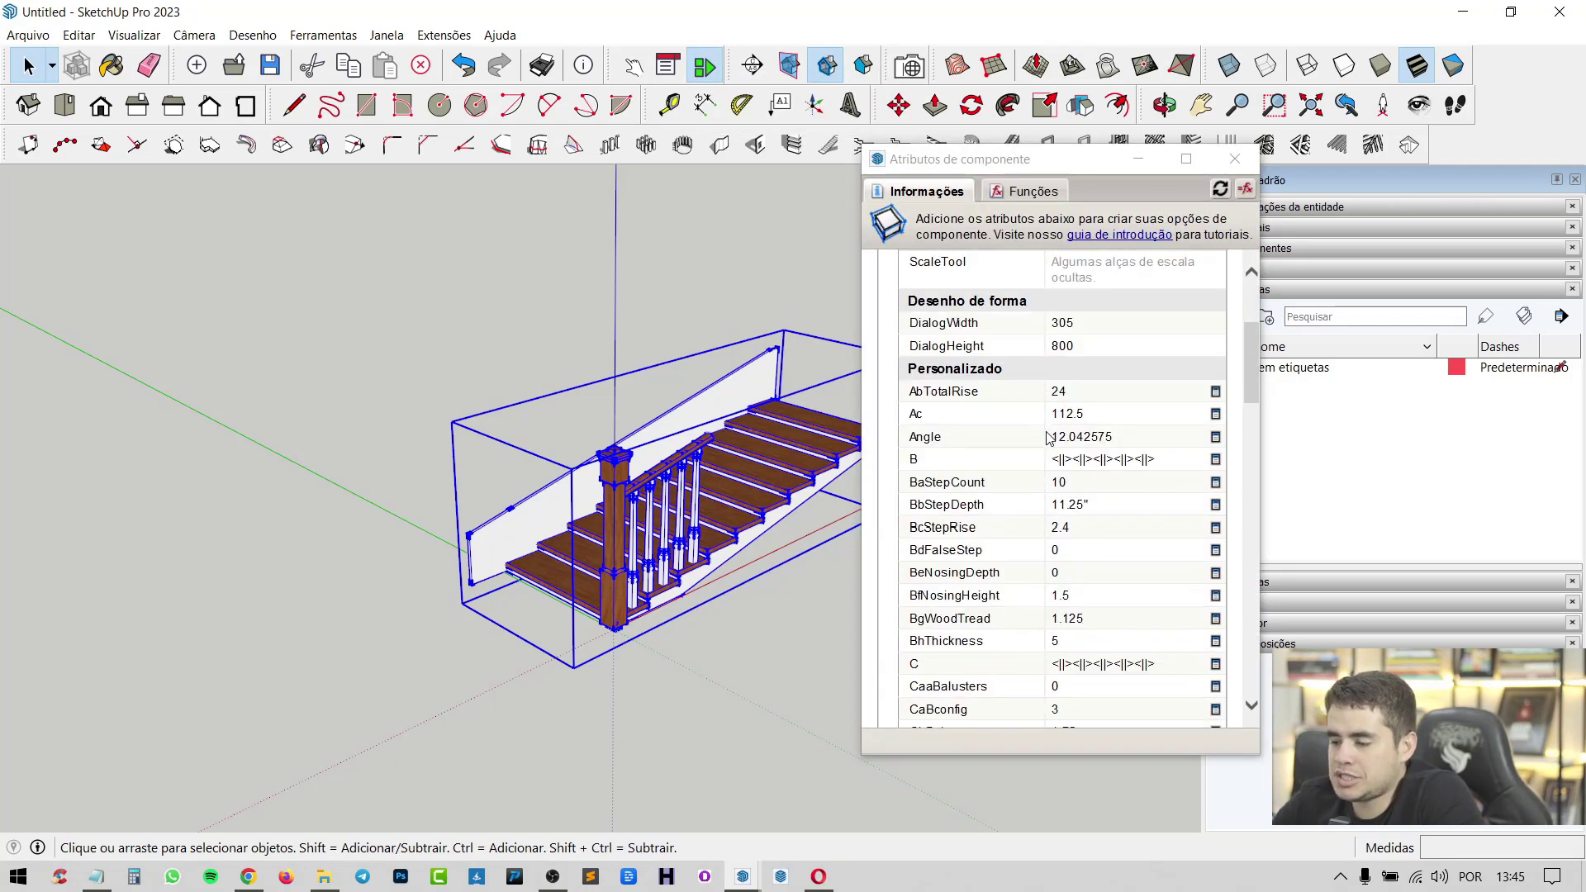
scroll(1047, 438, down, 2)
scroll(1048, 441, down, 1)
scroll(1049, 444, down, 1)
scroll(1050, 450, down, 2)
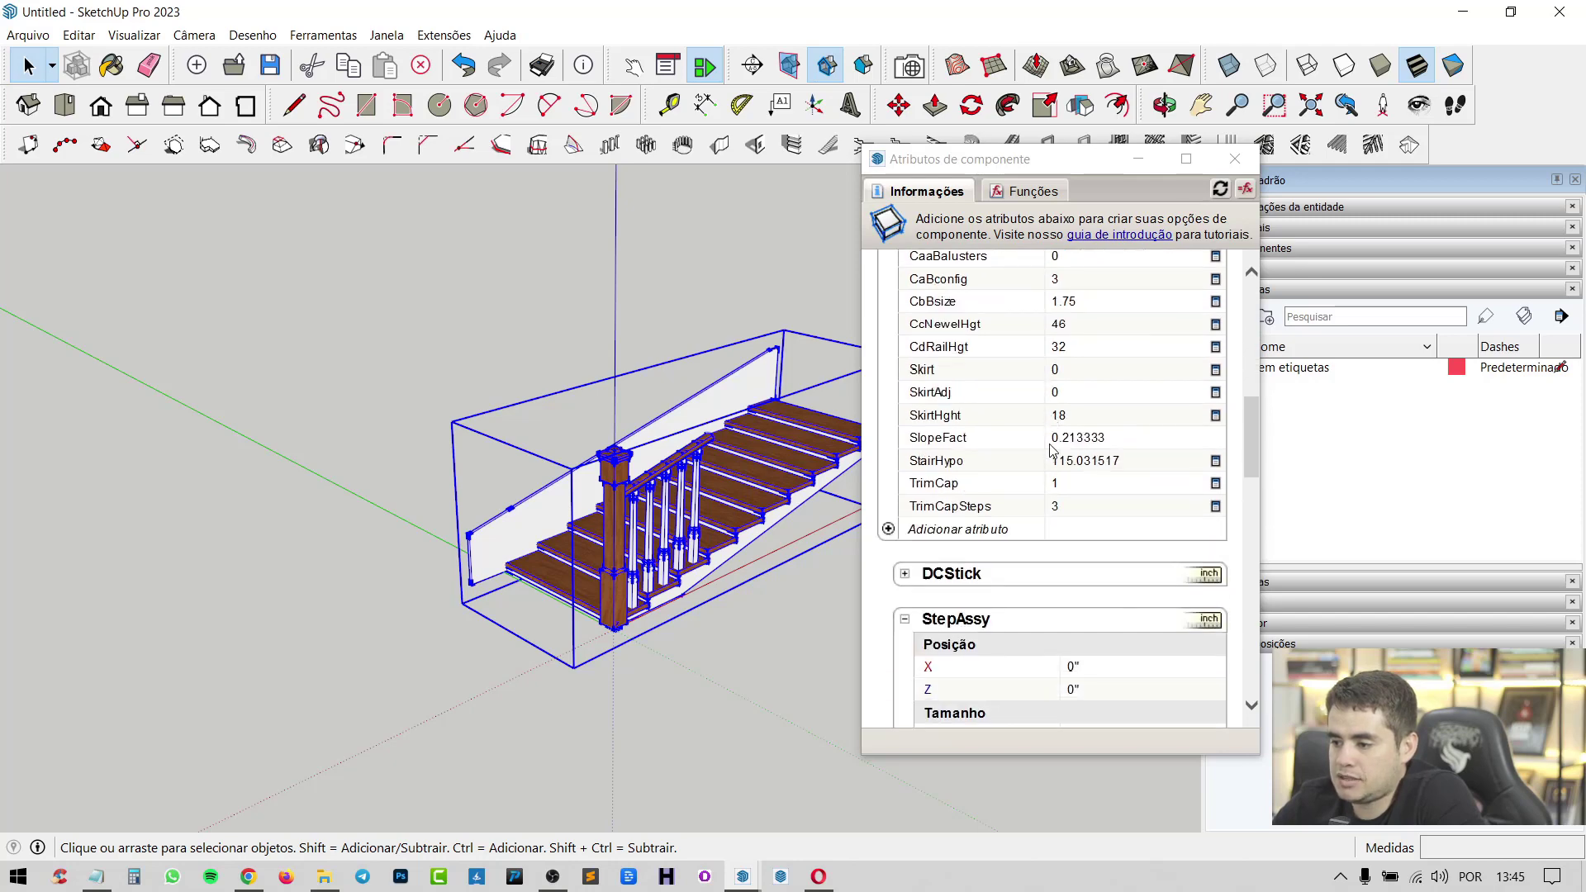
scroll(1051, 450, down, 2)
scroll(1054, 451, down, 2)
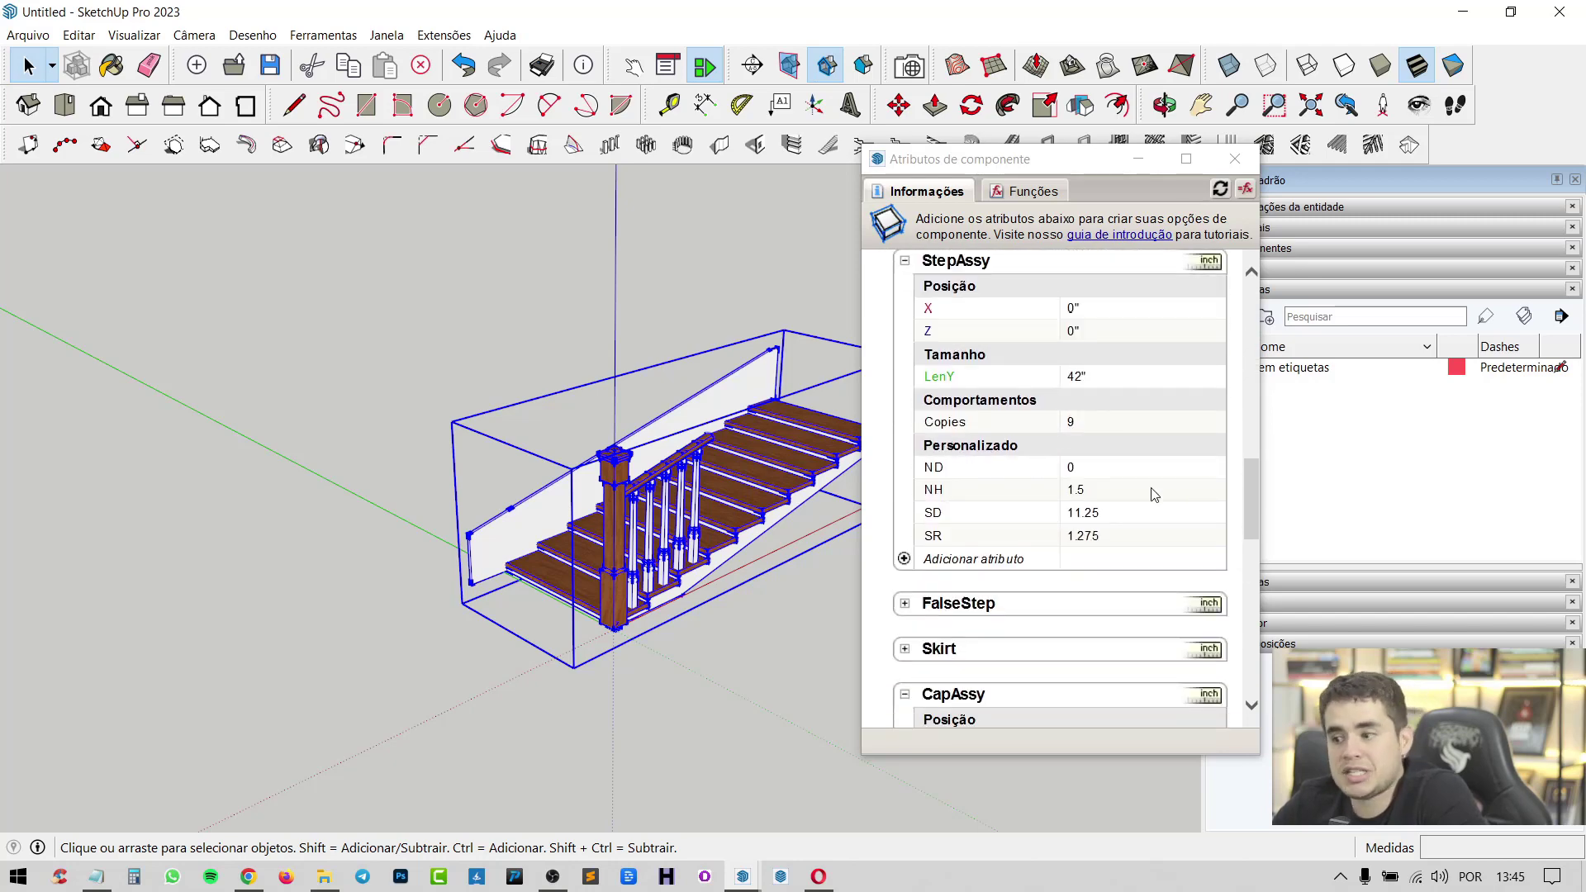
scroll(1153, 494, down, 1)
scroll(1149, 497, down, 2)
scroll(1149, 496, down, 2)
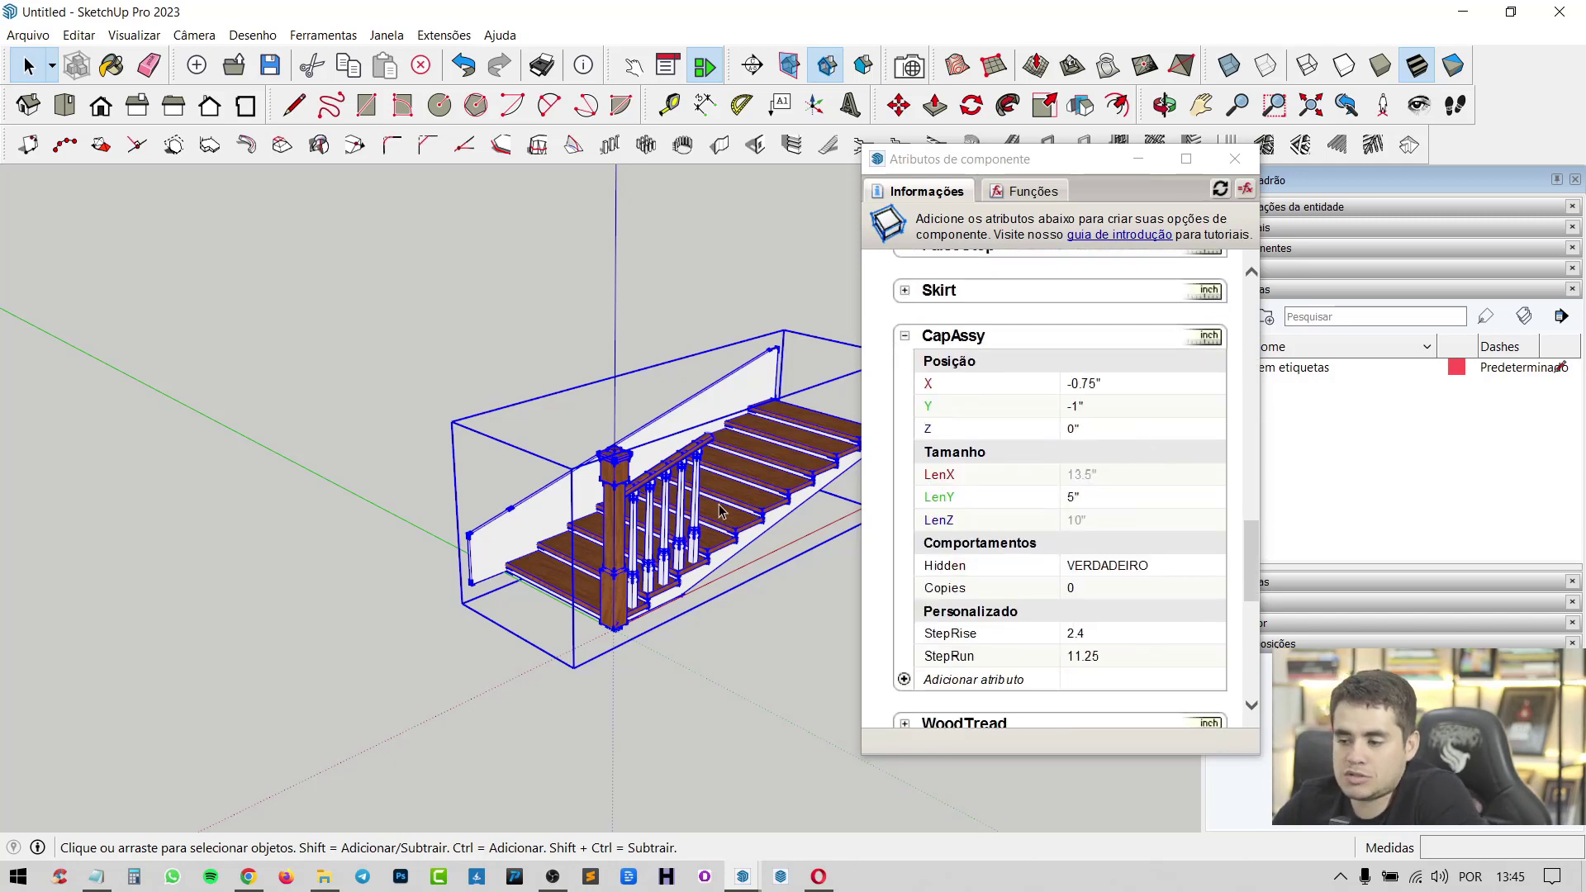
scroll(1007, 524, down, 3)
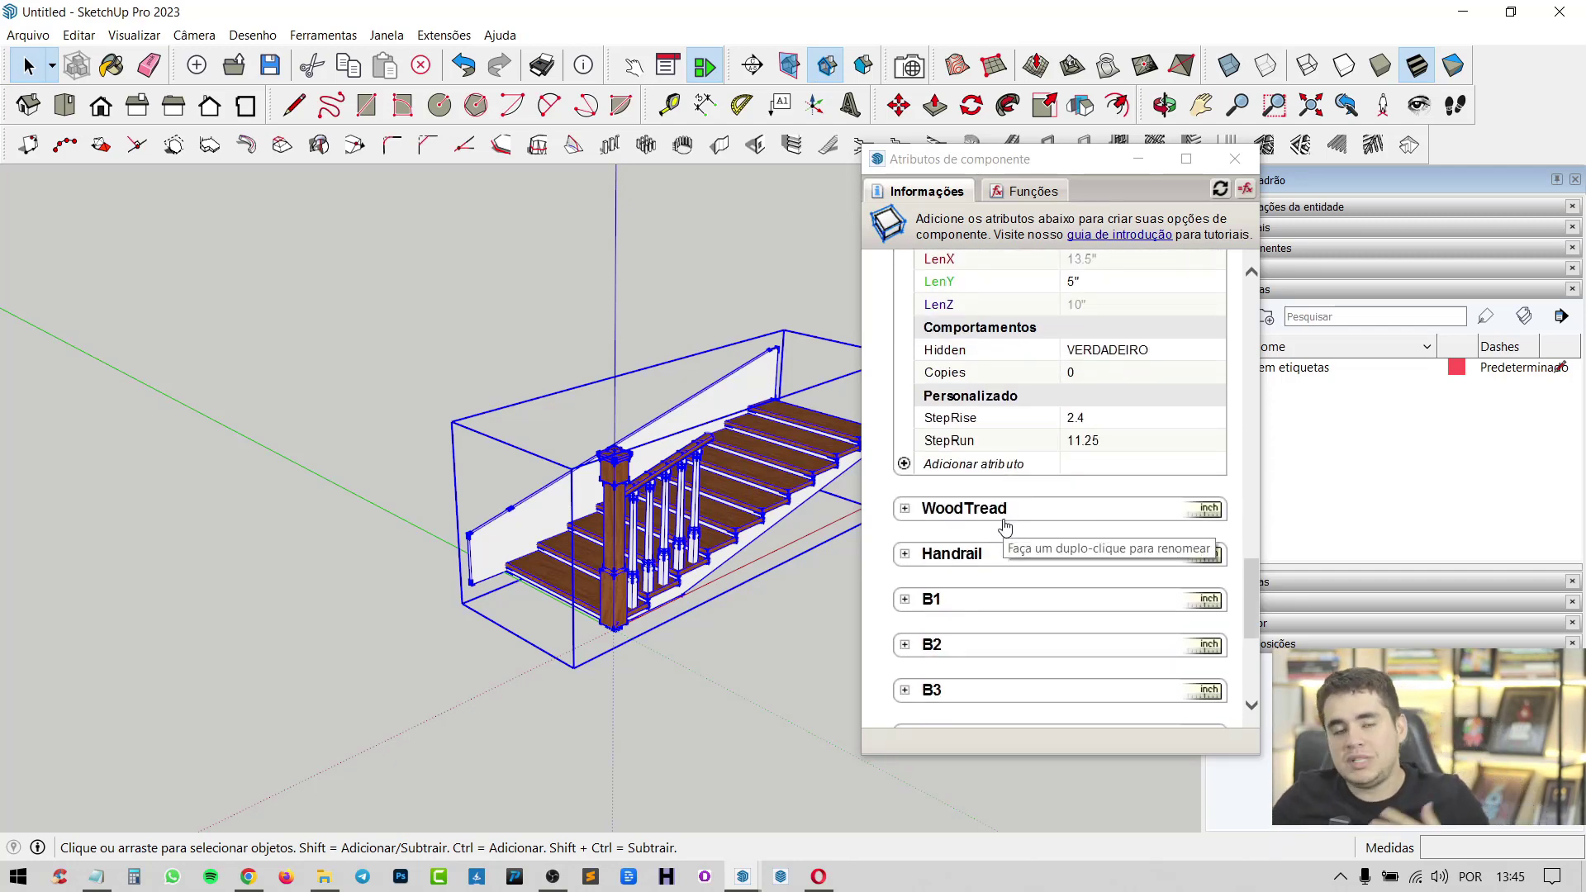
scroll(1005, 525, down, 2)
scroll(1034, 520, down, 2)
scroll(1034, 520, up, 3)
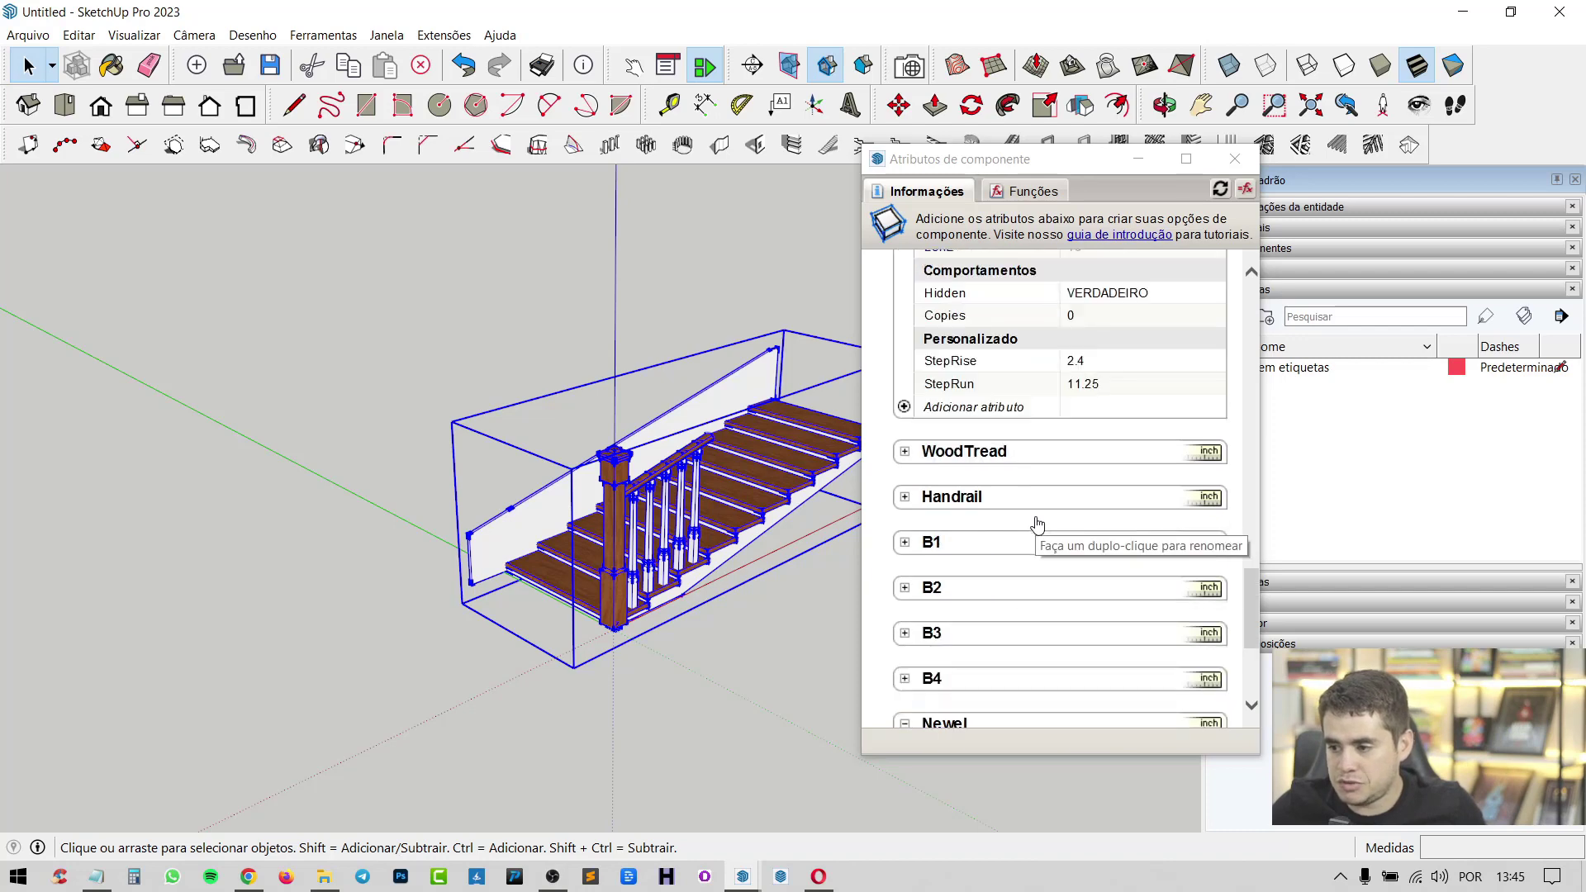
scroll(1036, 521, up, 5)
scroll(1038, 522, up, 5)
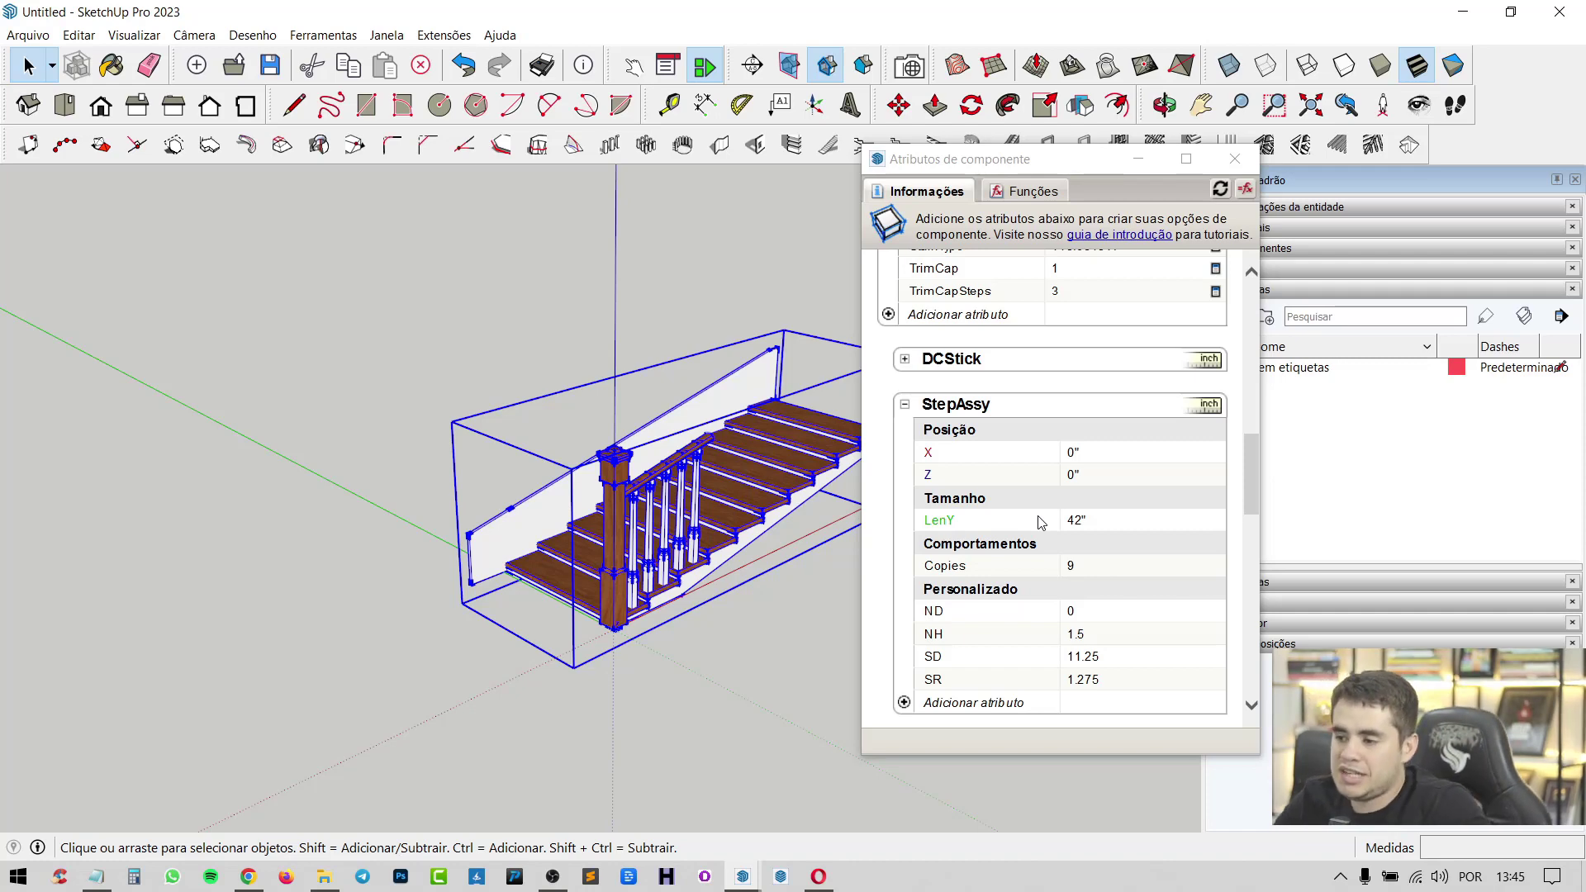
scroll(1039, 522, up, 4)
scroll(1038, 524, up, 2)
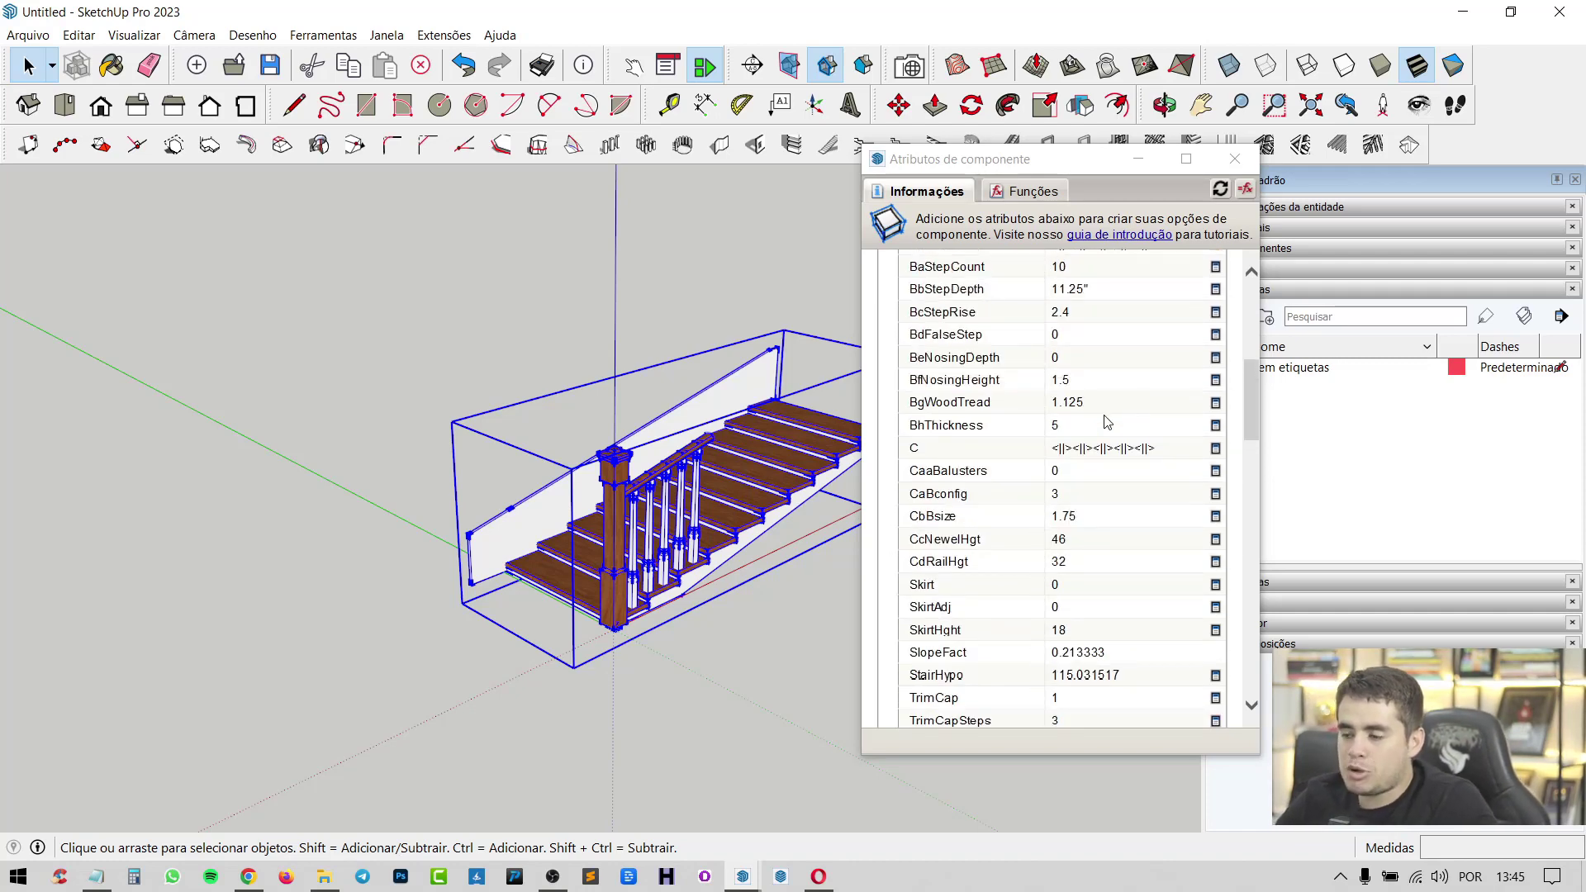
scroll(1107, 422, up, 3)
scroll(1107, 422, up, 2)
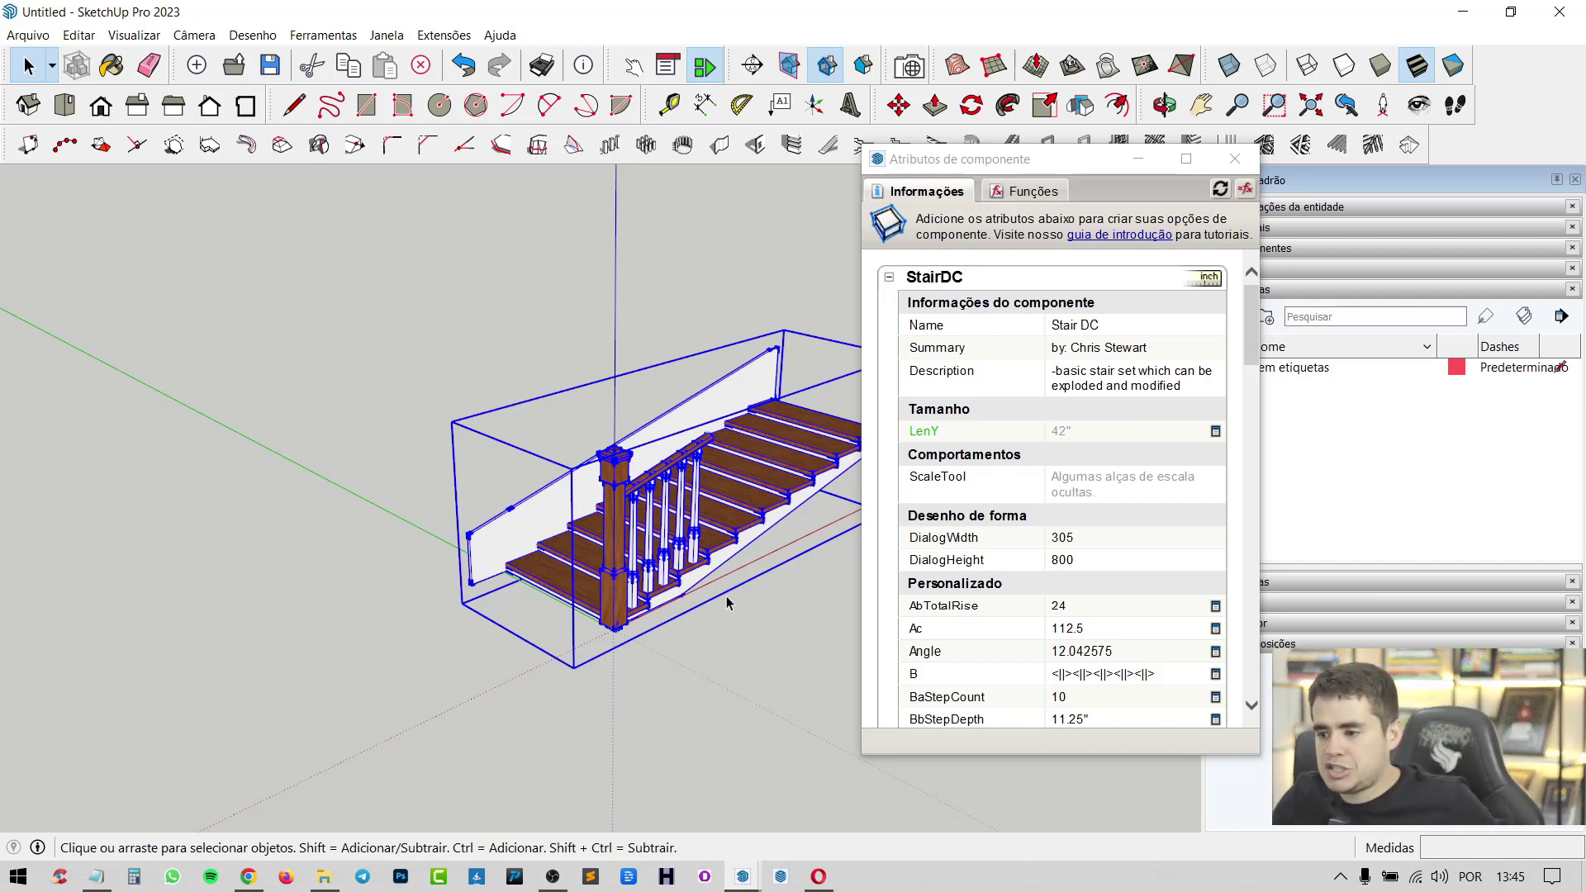
scroll(1003, 499, down, 3)
scroll(1041, 463, down, 3)
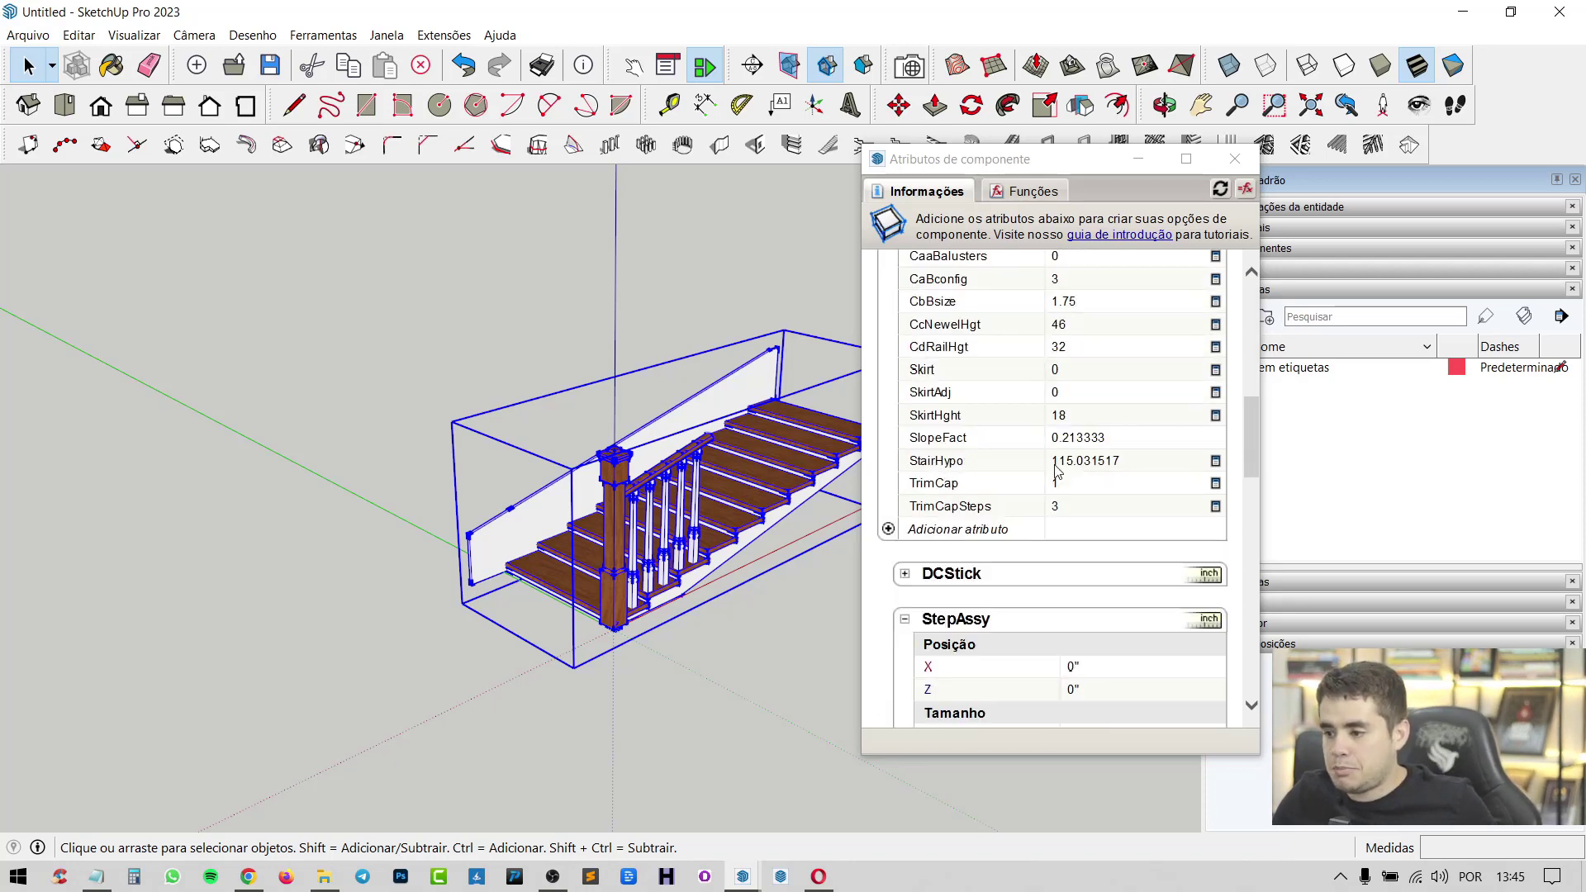
scroll(1084, 428, down, 3)
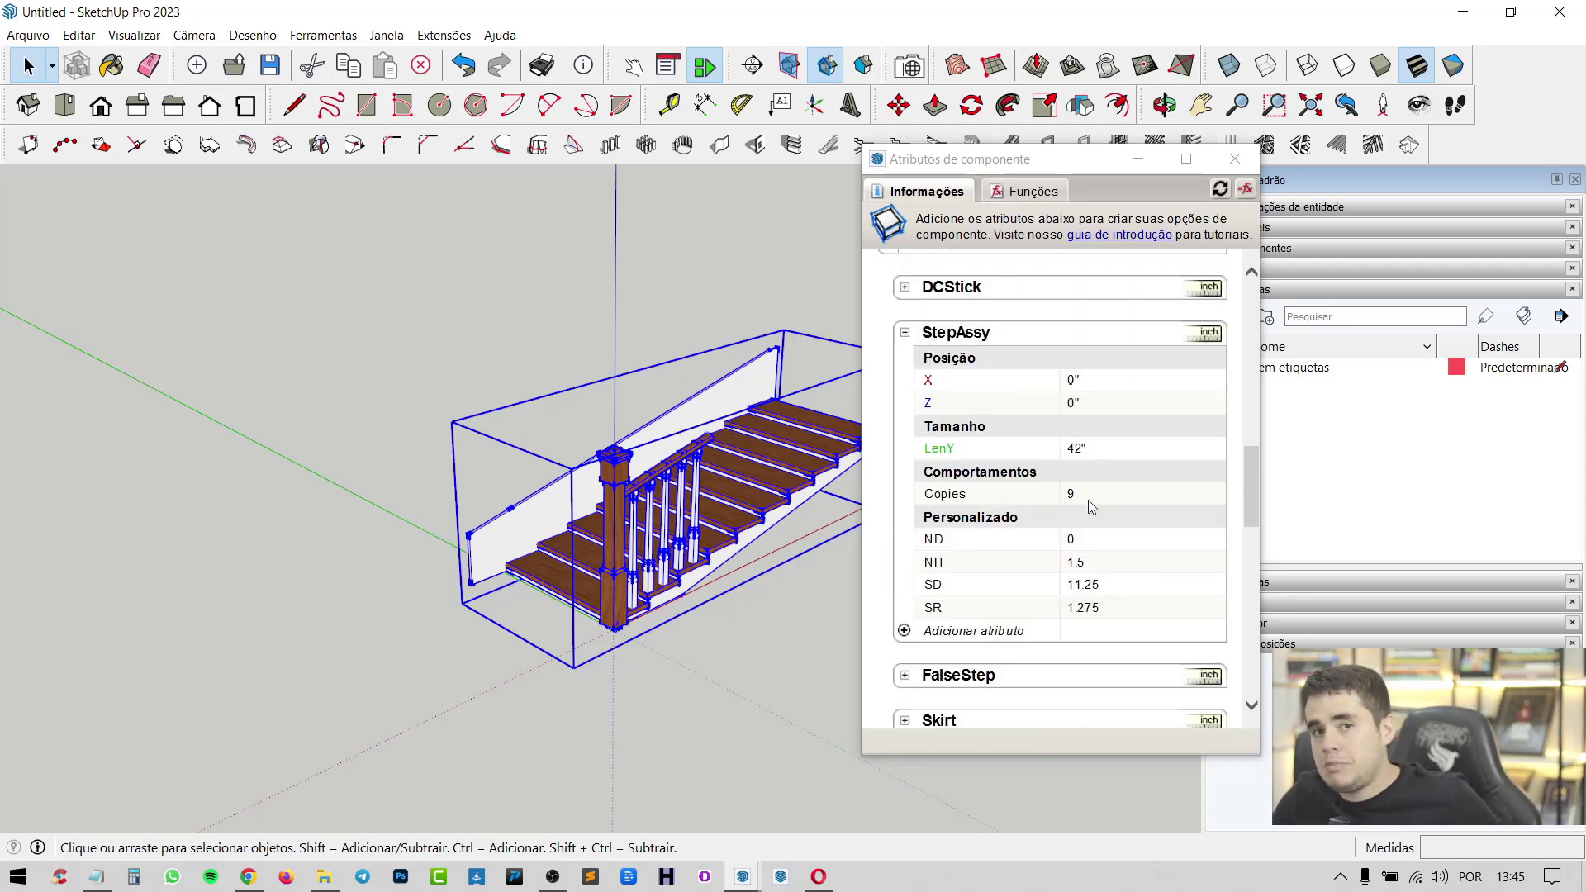
scroll(1131, 517, down, 3)
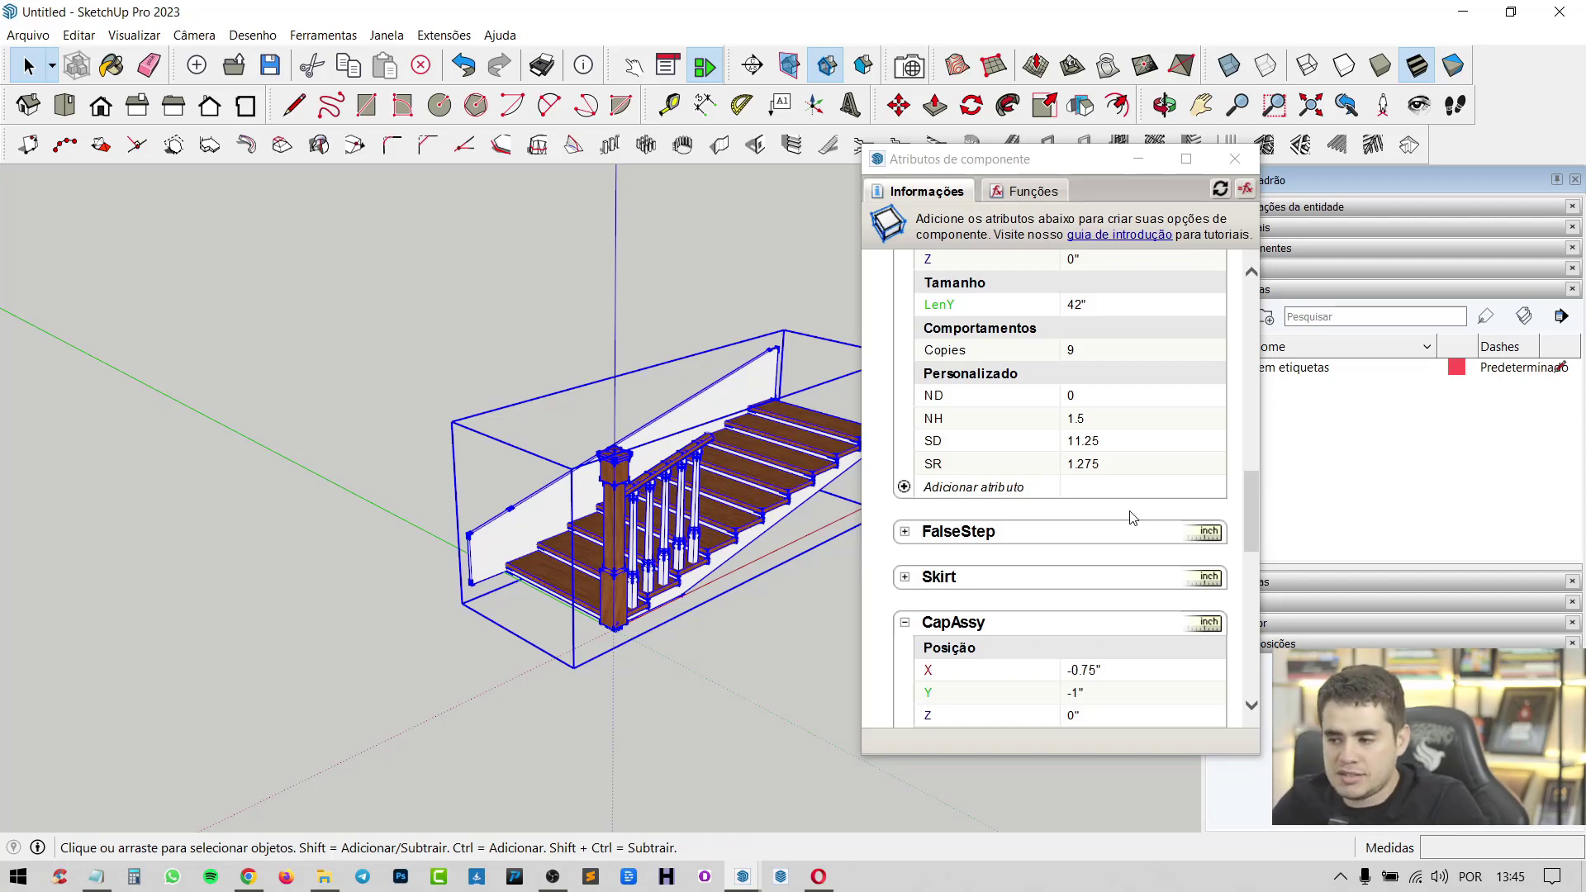
Step: Close the Component Attributes window and open the Janela menu's window list
click(1233, 159)
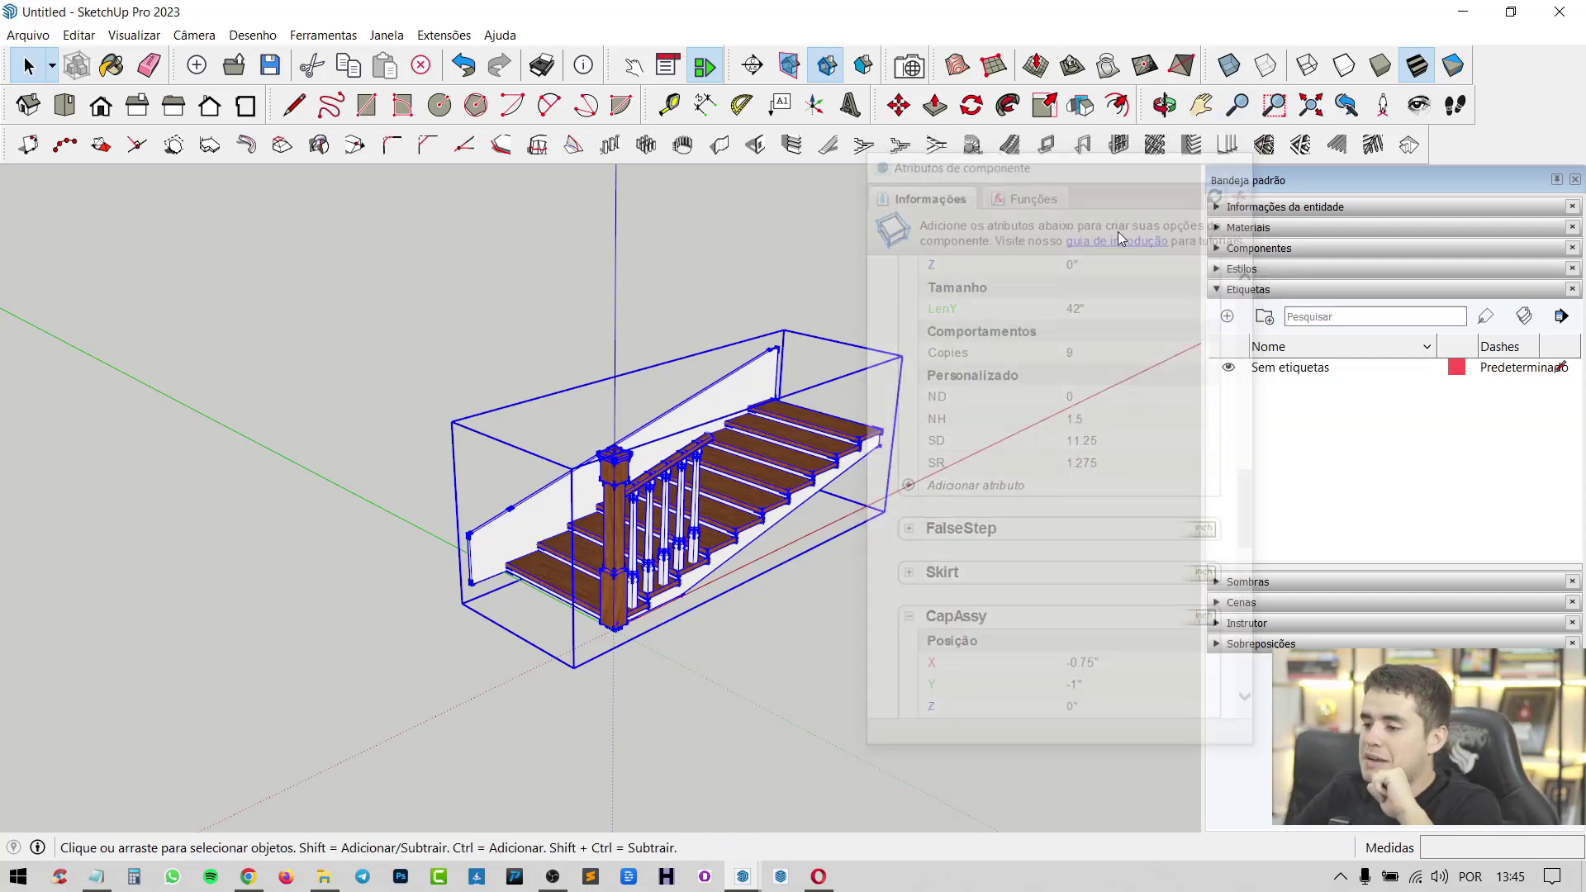
click(992, 401)
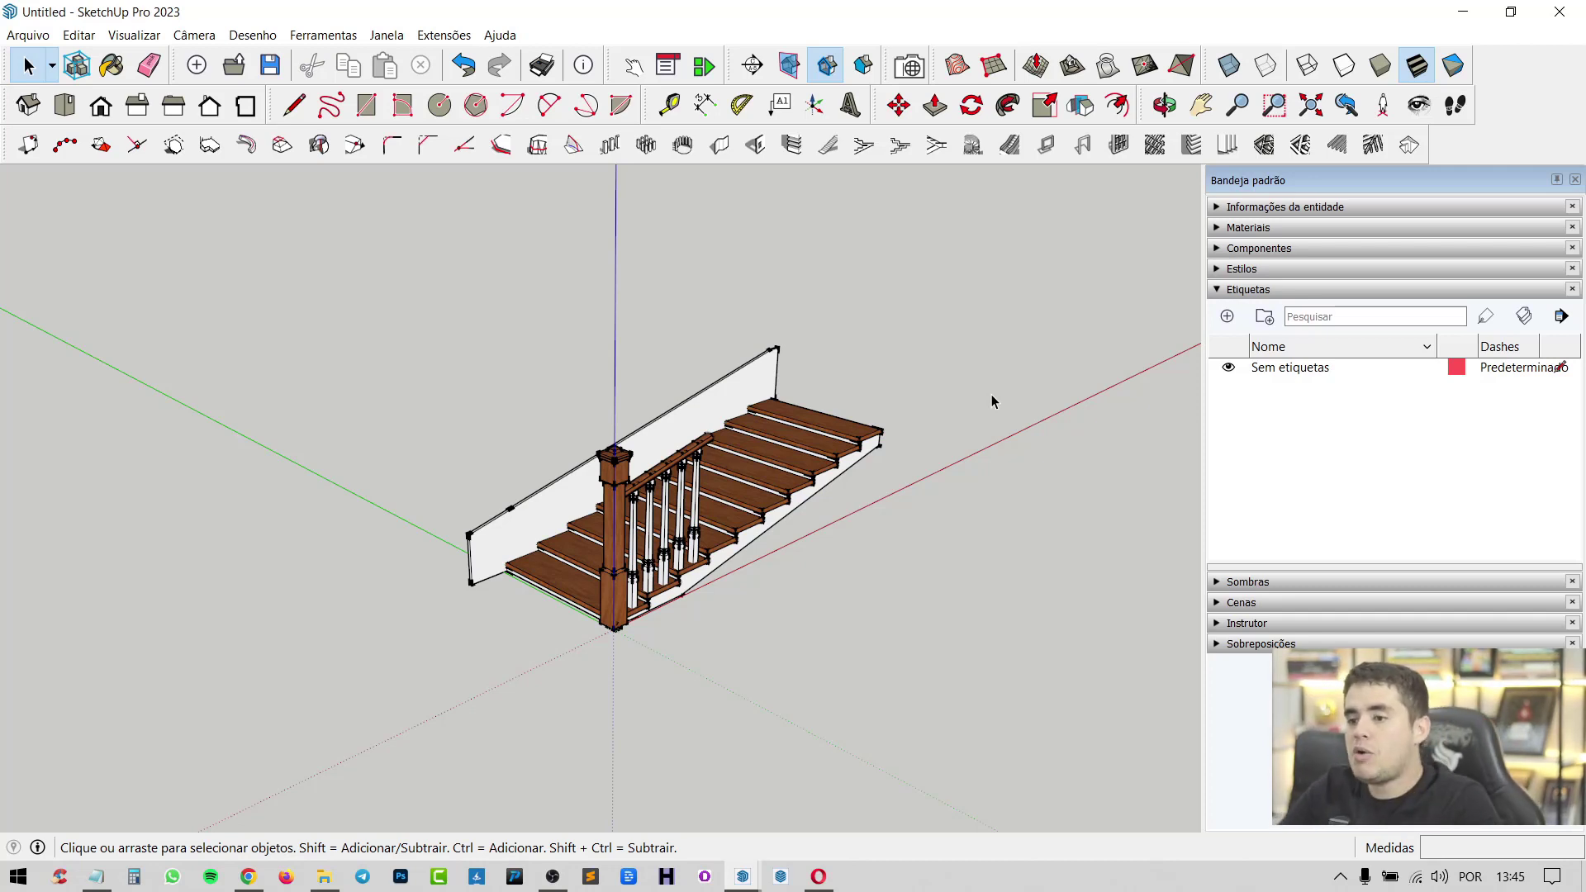
click(386, 34)
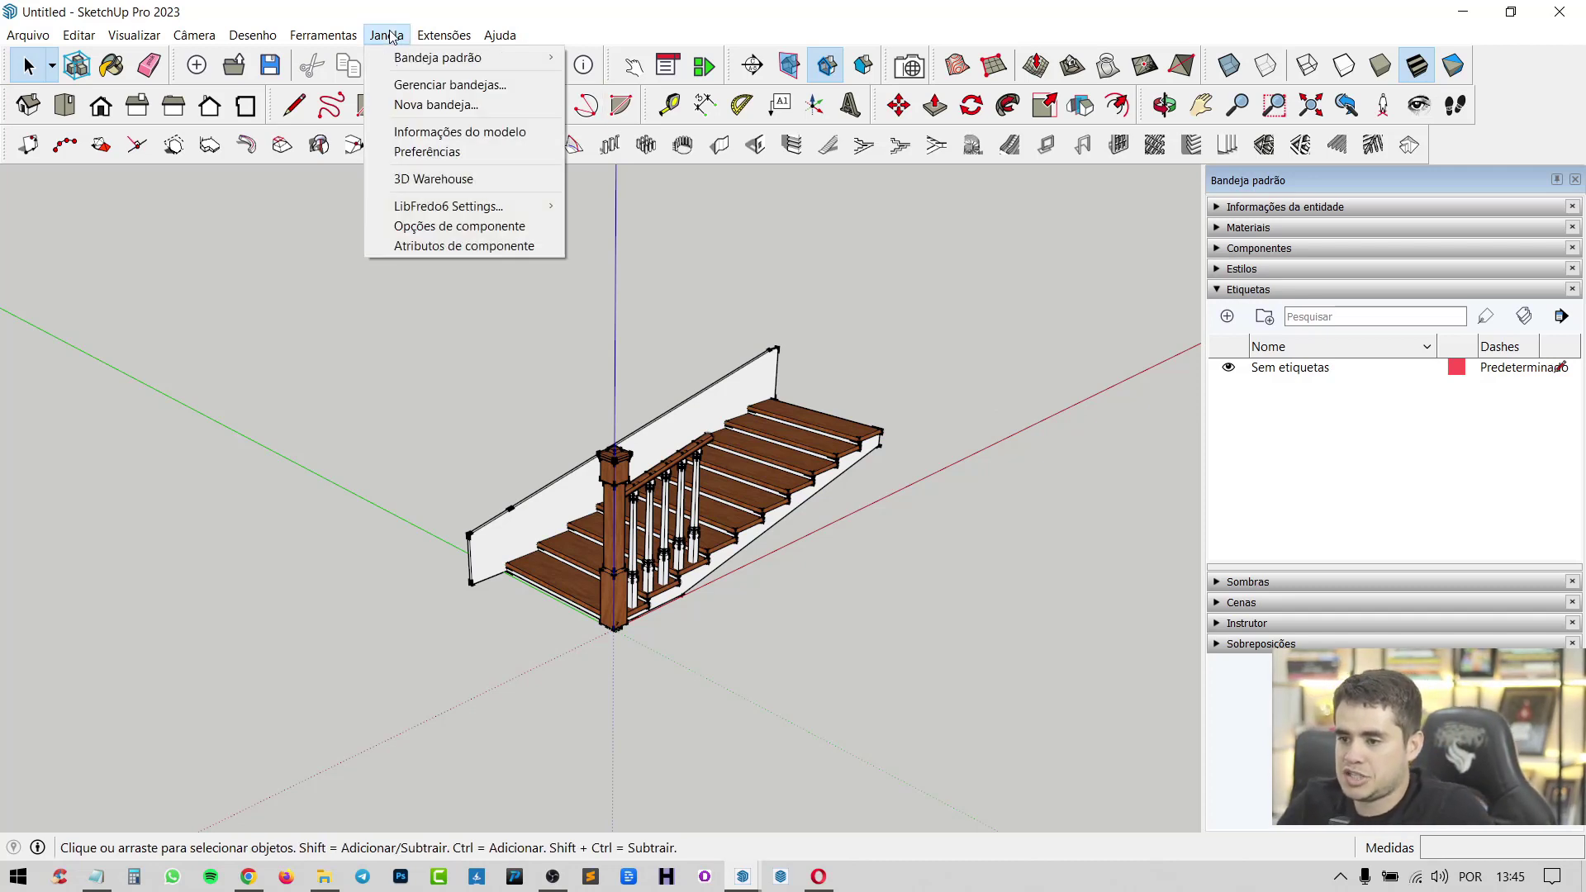
Step: Search 3D Warehouse for 'blocos dinâmicos', sorted by Popularity and showing only models
click(434, 179)
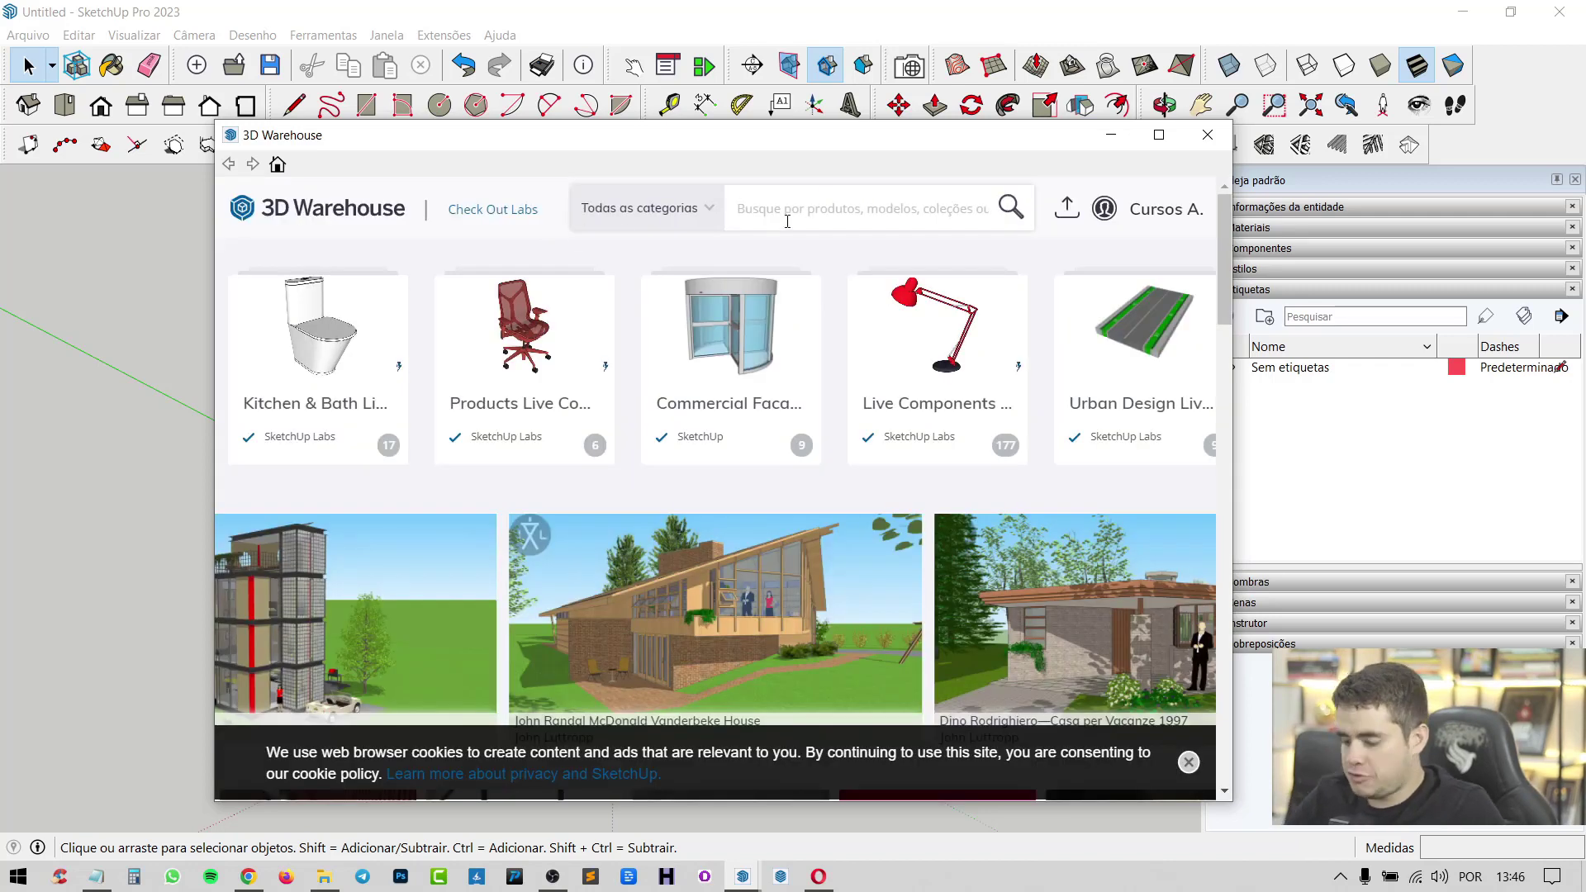
text(blocos)
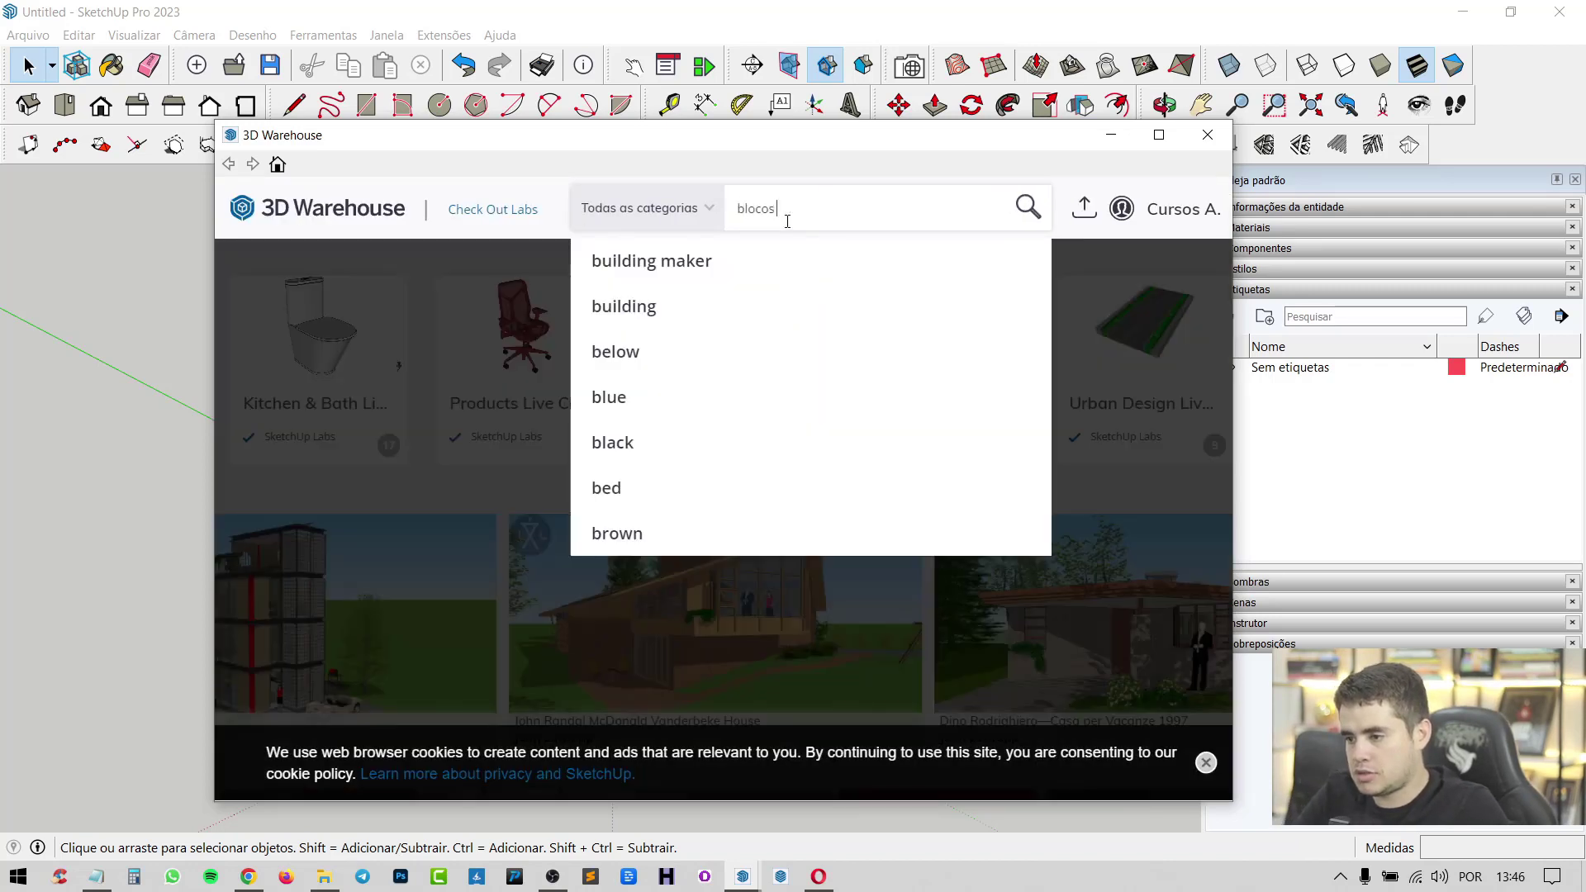
text( dinâmicos)
key(Return)
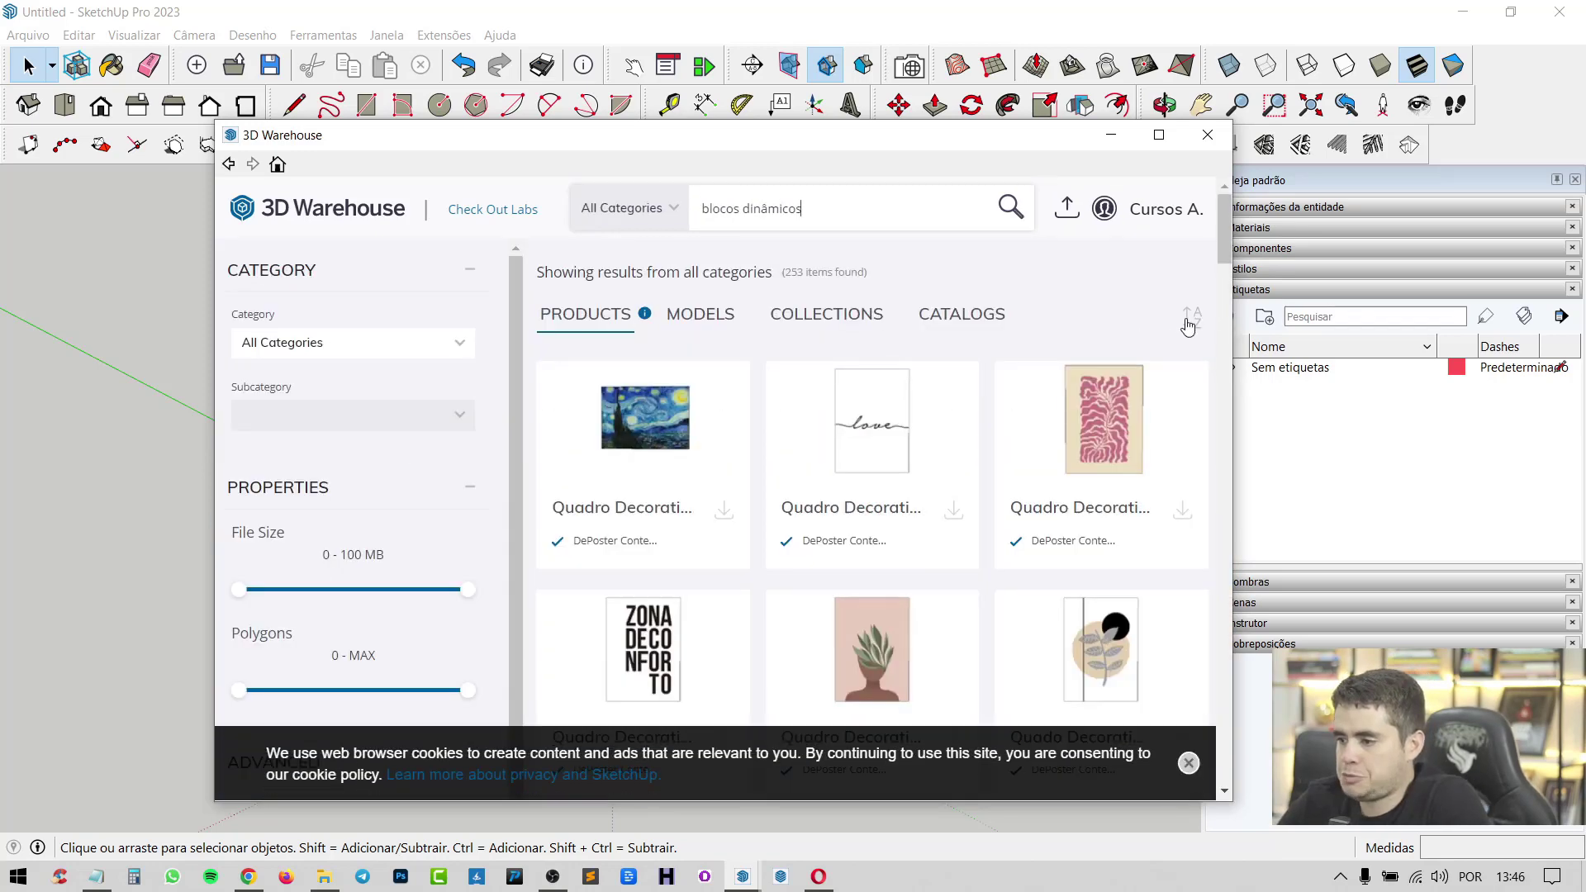
click(1191, 318)
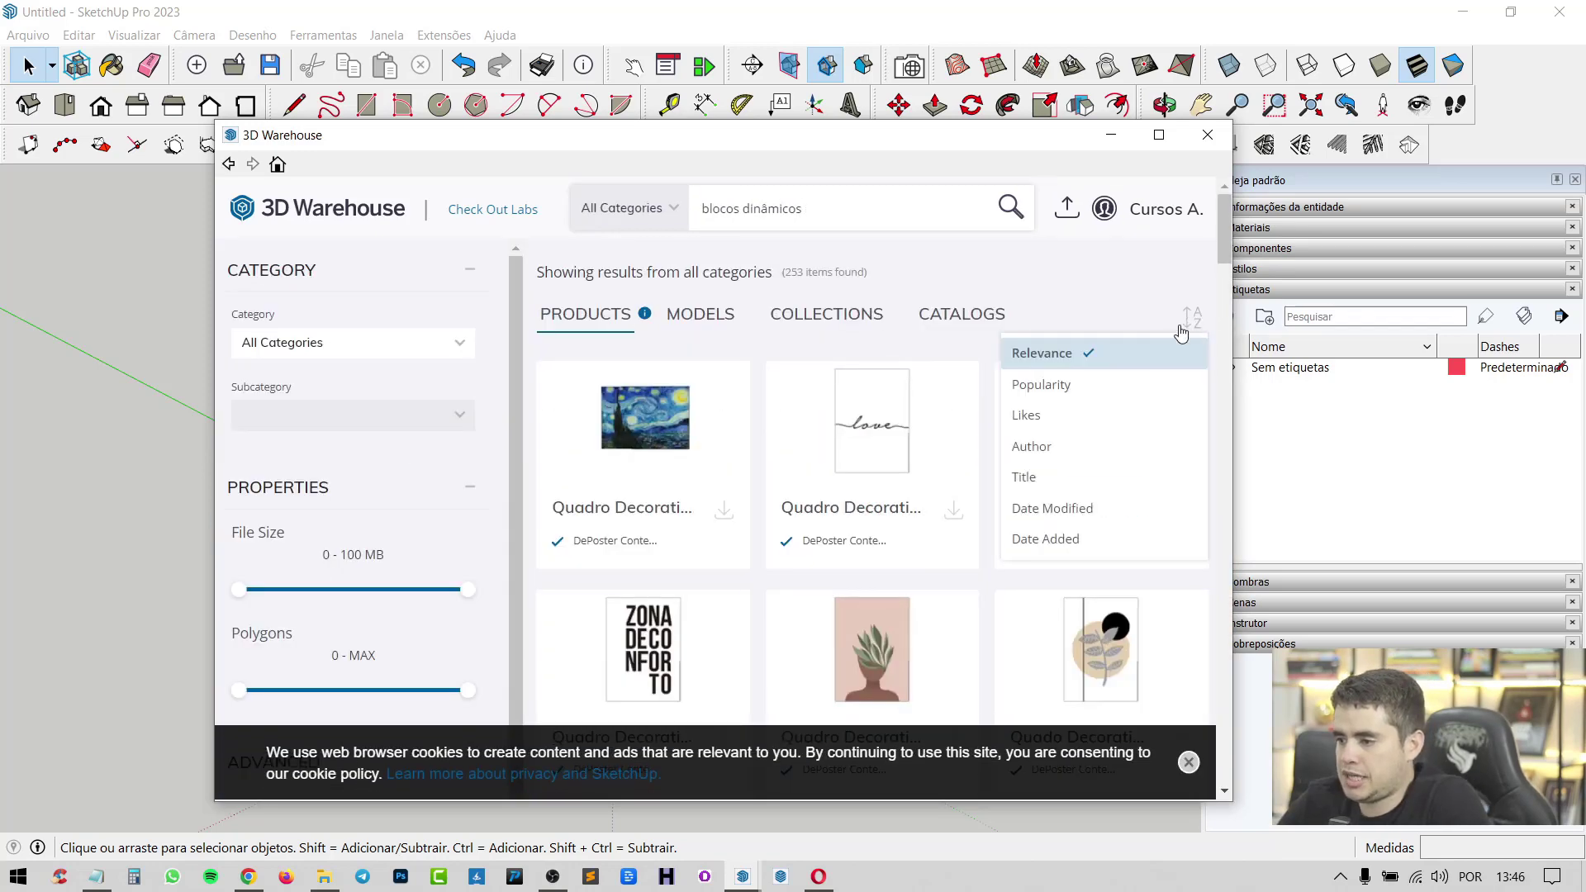
click(1060, 388)
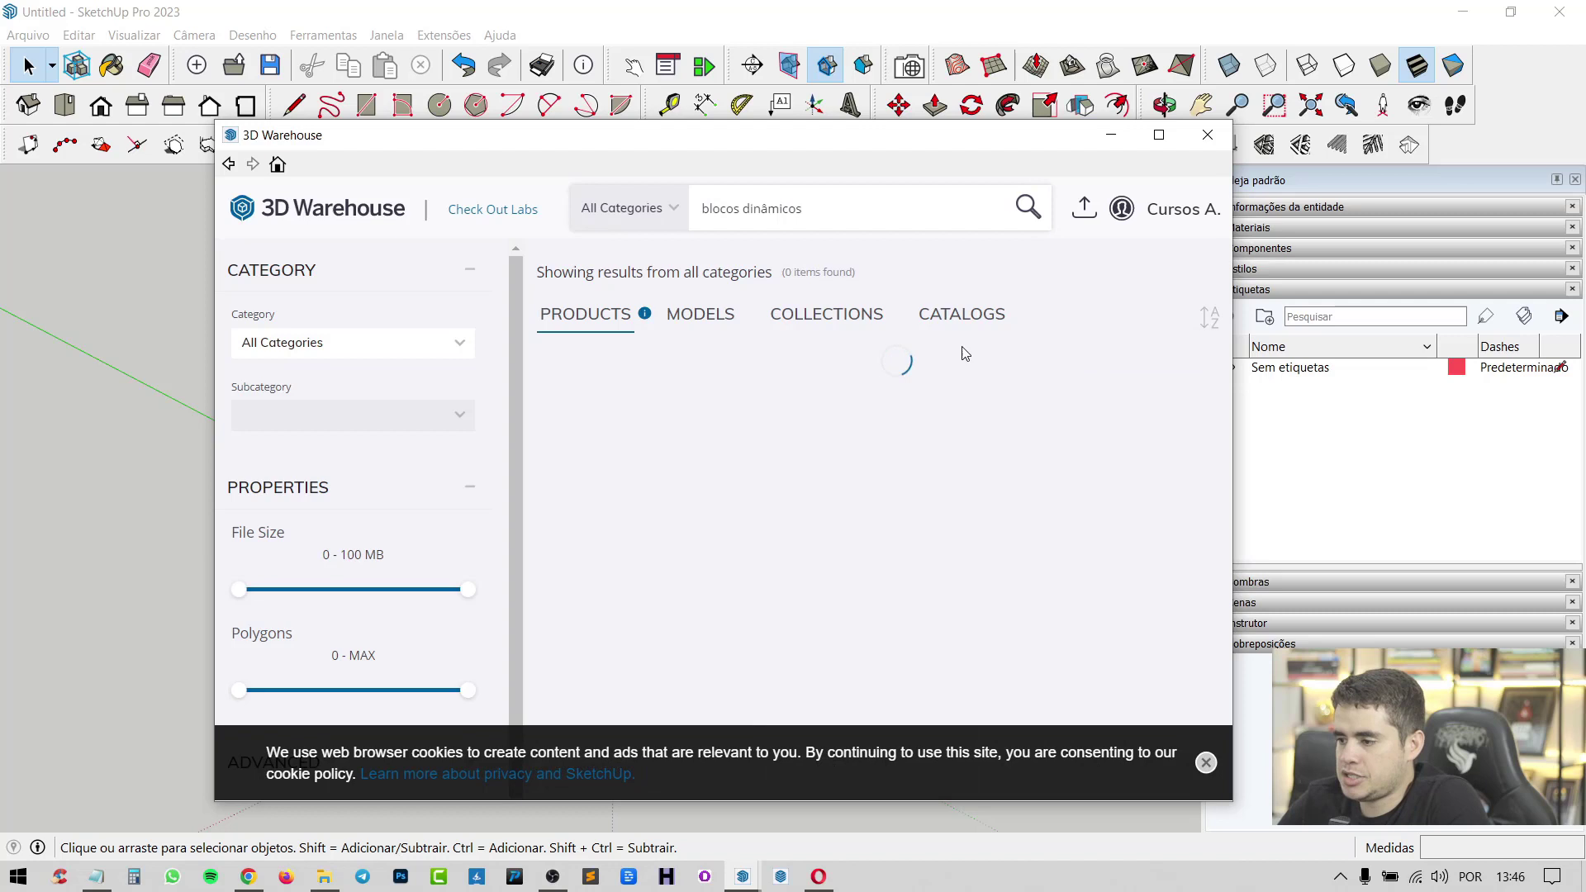
click(708, 323)
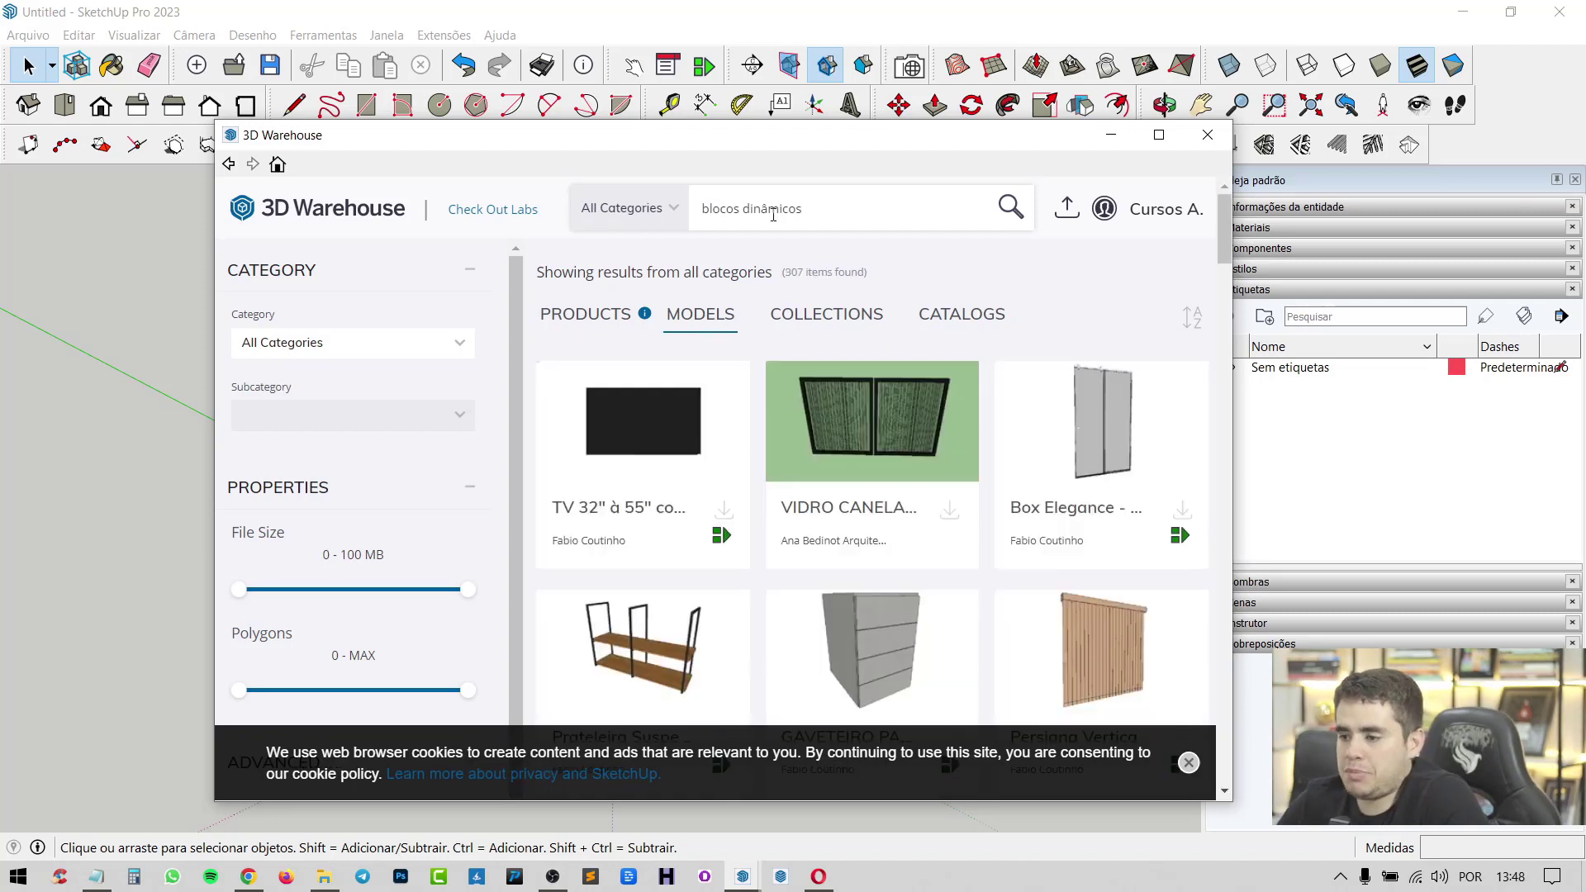
click(1193, 322)
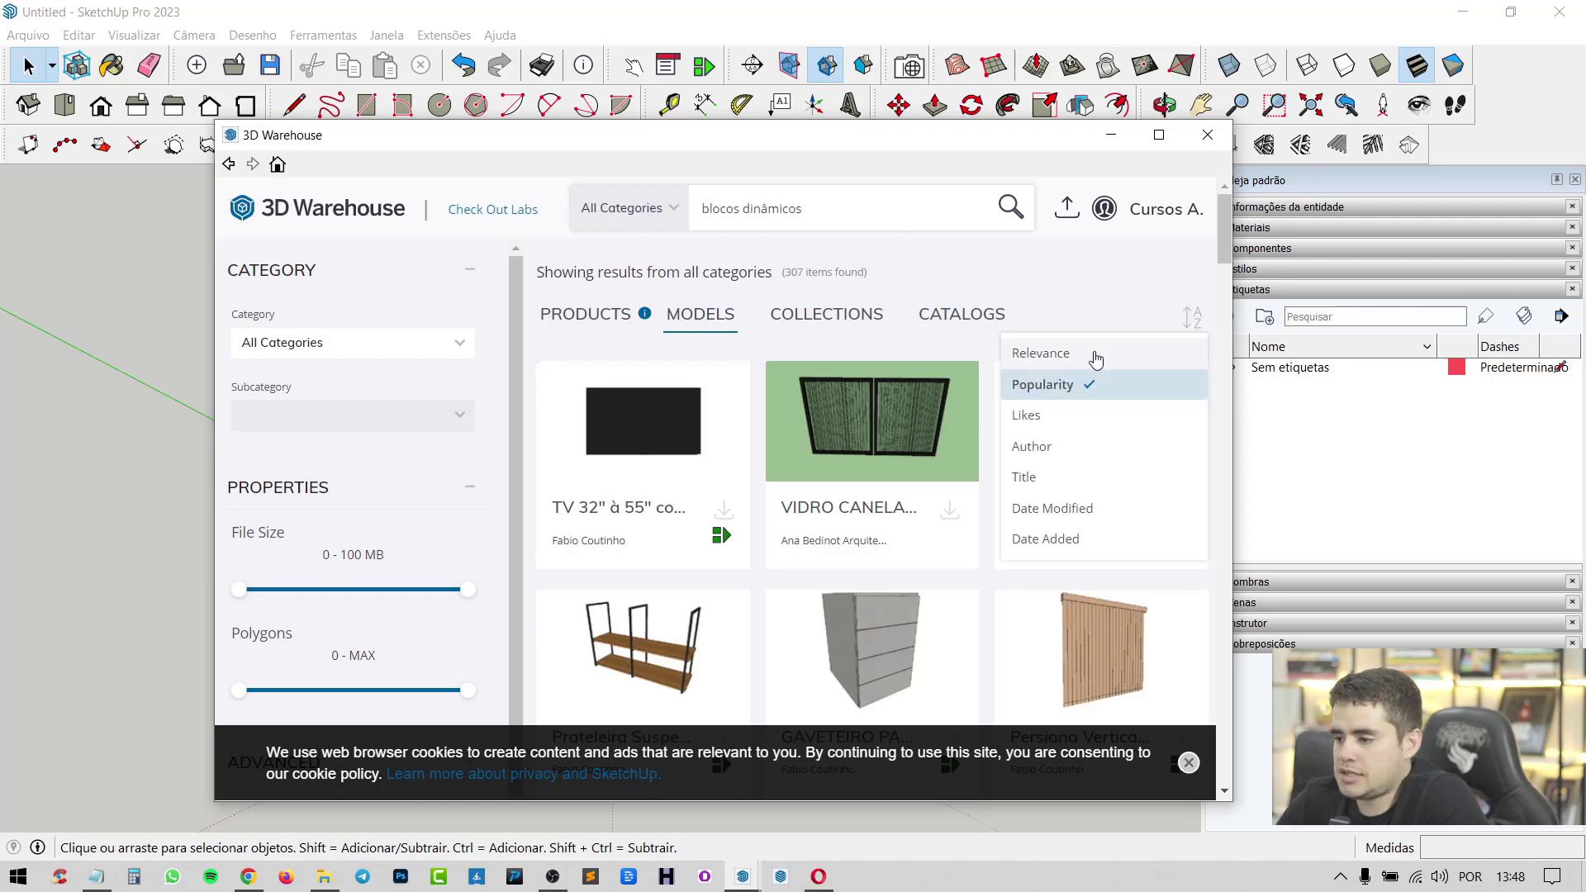
click(1104, 310)
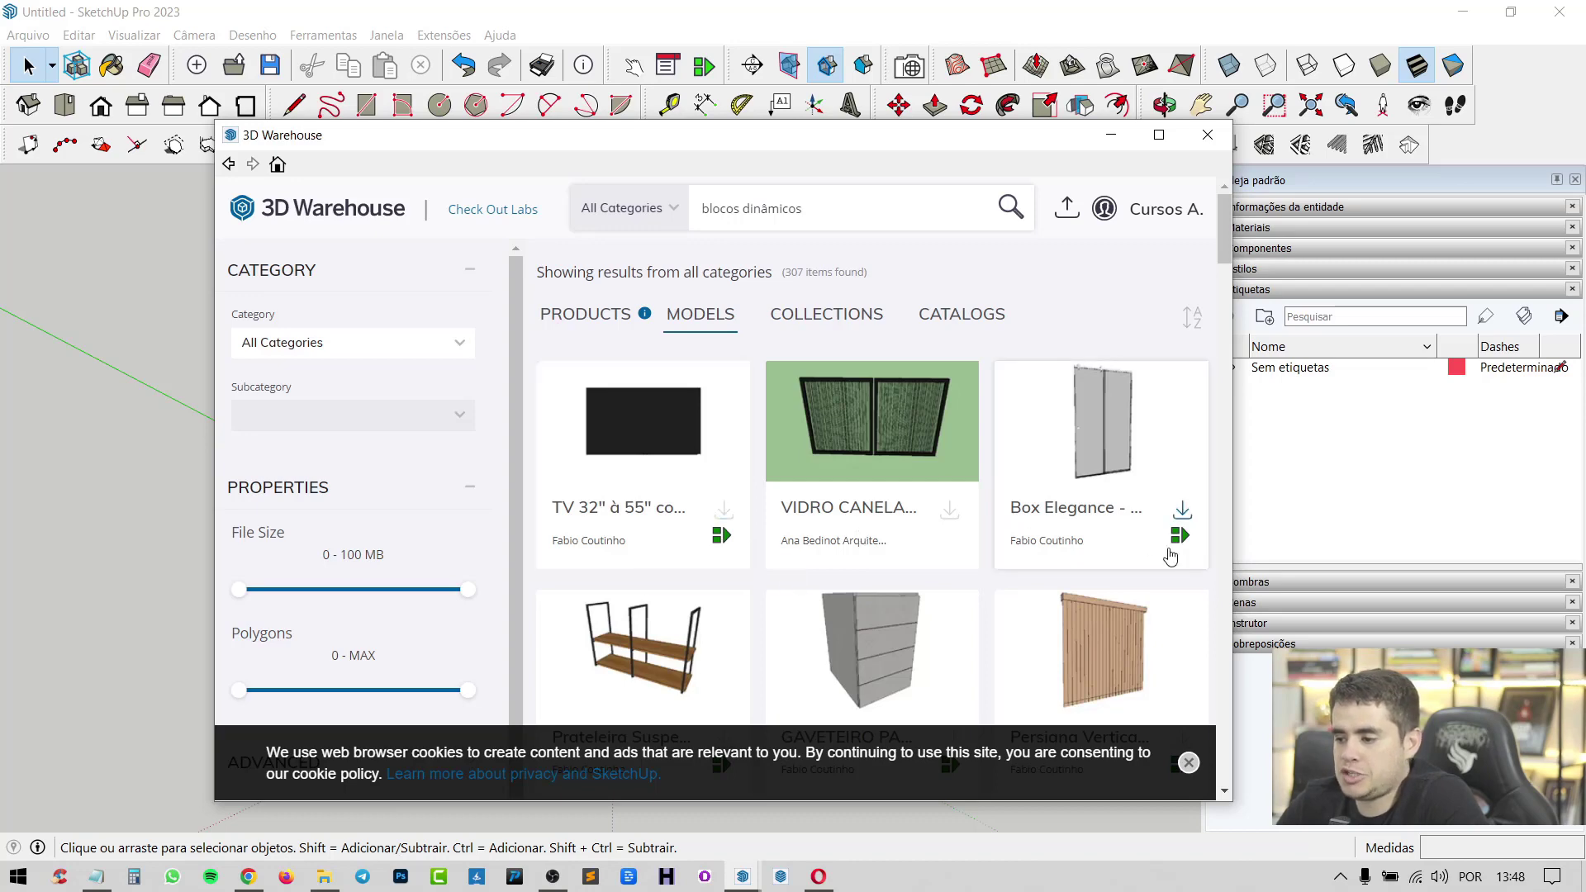
Step: Download the roller blind model and confirm loading it into the drawing with Sim
scroll(1171, 556, down, 3)
scroll(1087, 578, up, 3)
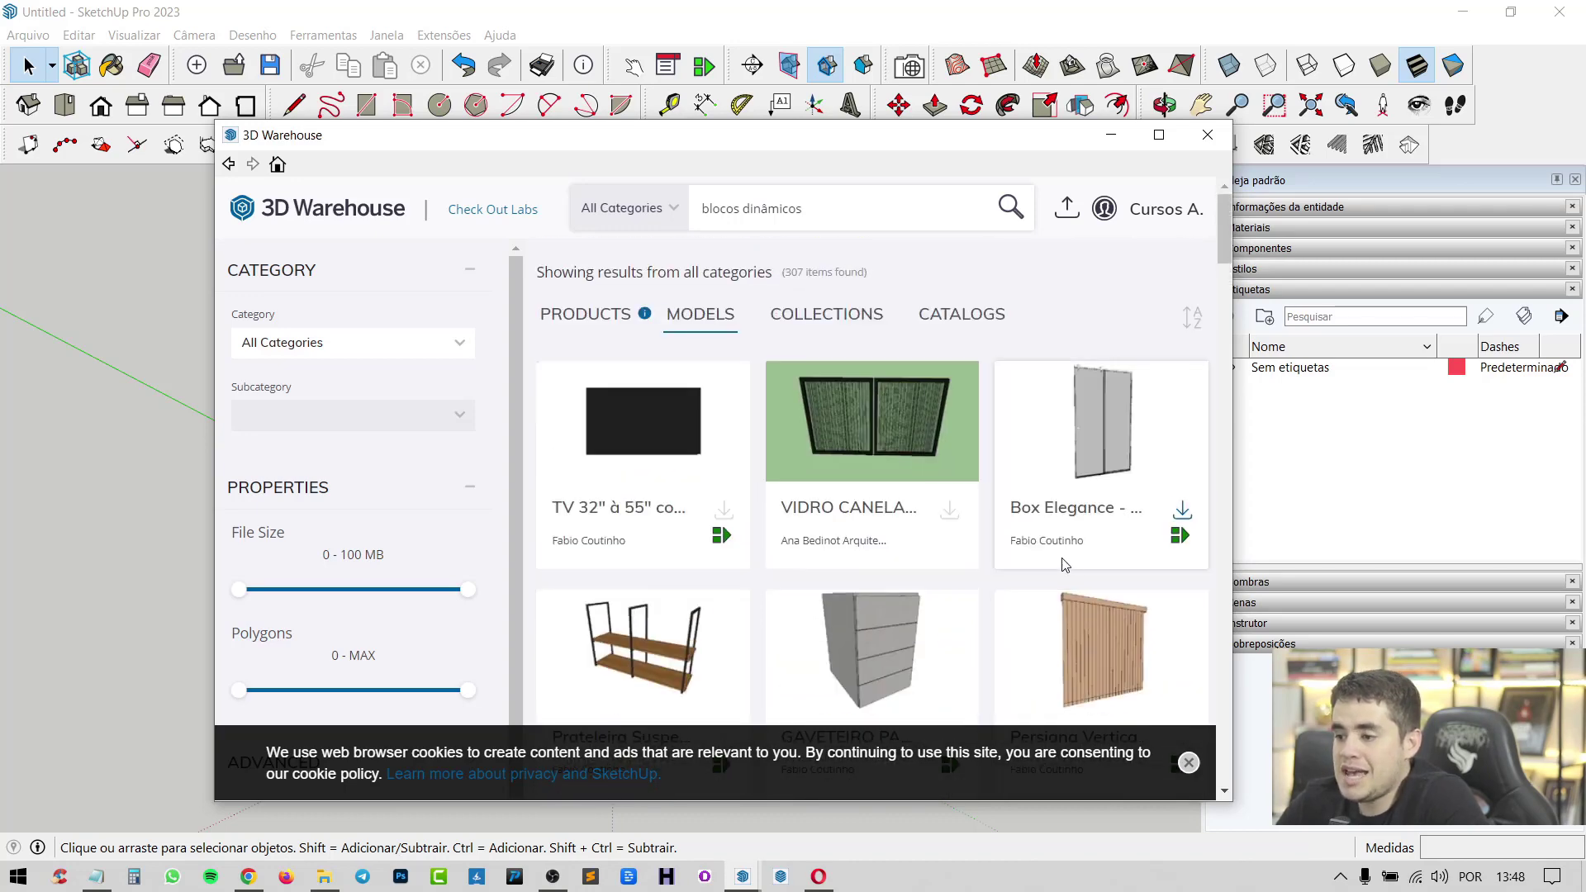
mouse_move(870, 464)
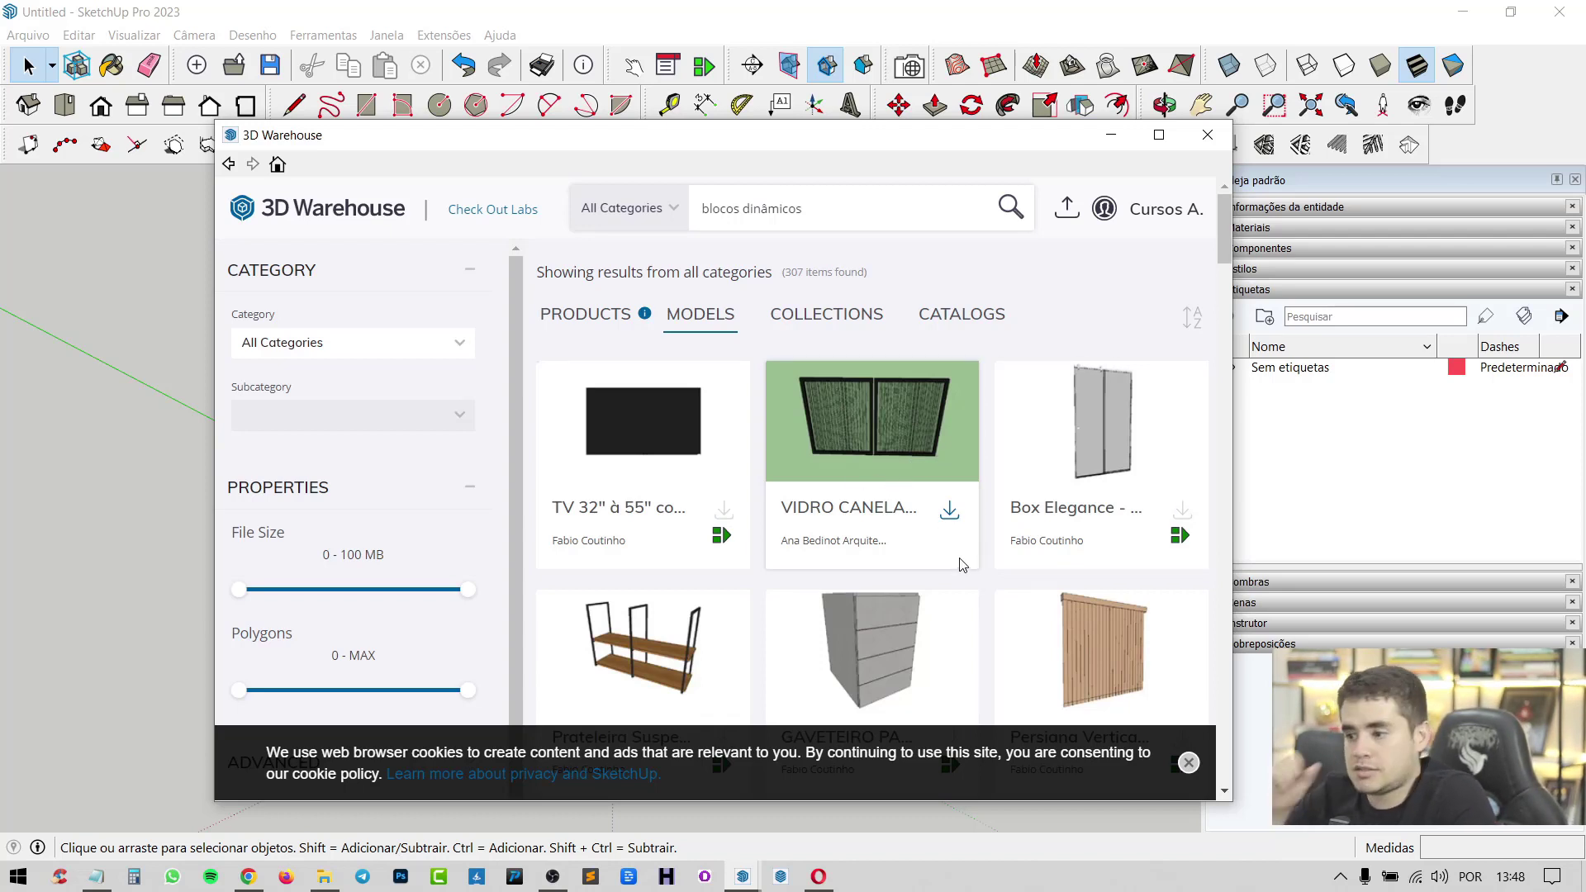
scroll(1013, 488, down, 3)
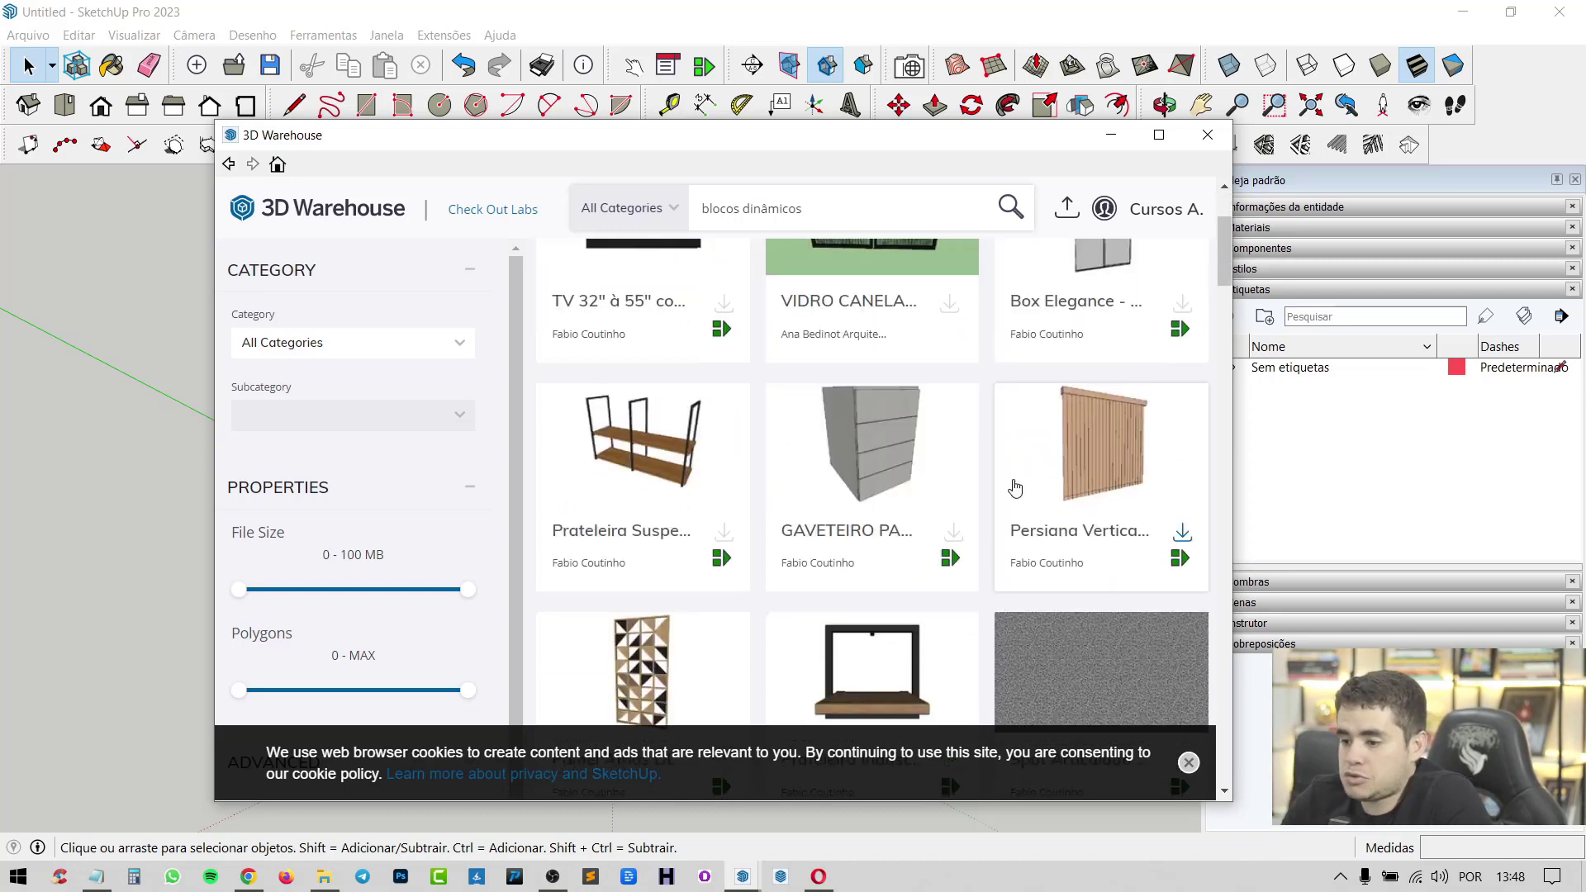
scroll(1012, 488, down, 2)
scroll(1013, 470, down, 2)
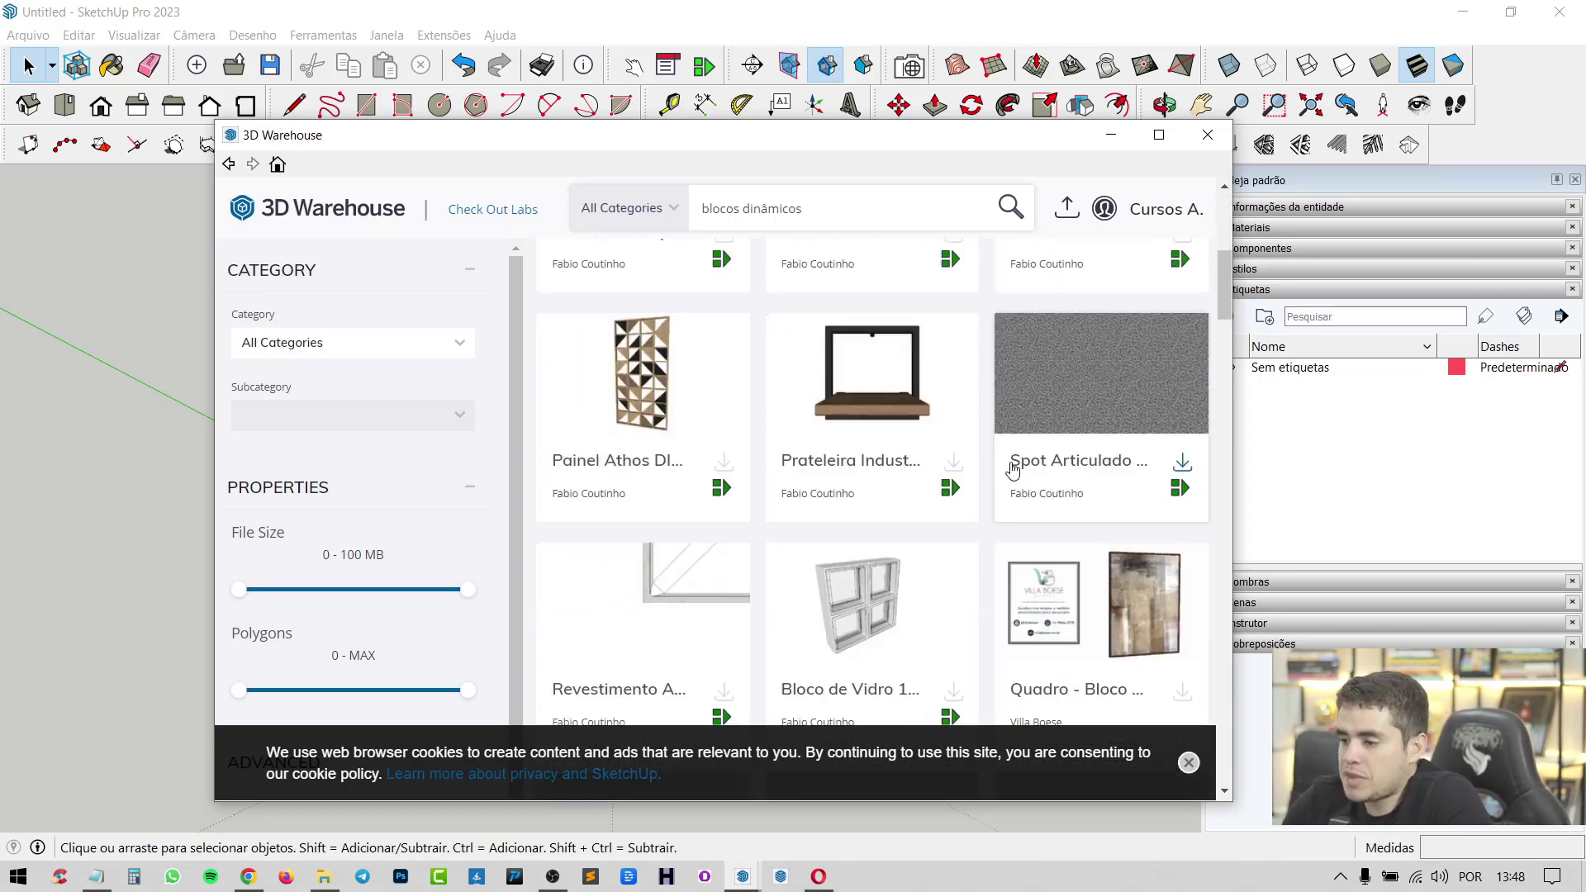
scroll(1013, 469, down, 2)
scroll(1013, 468, down, 2)
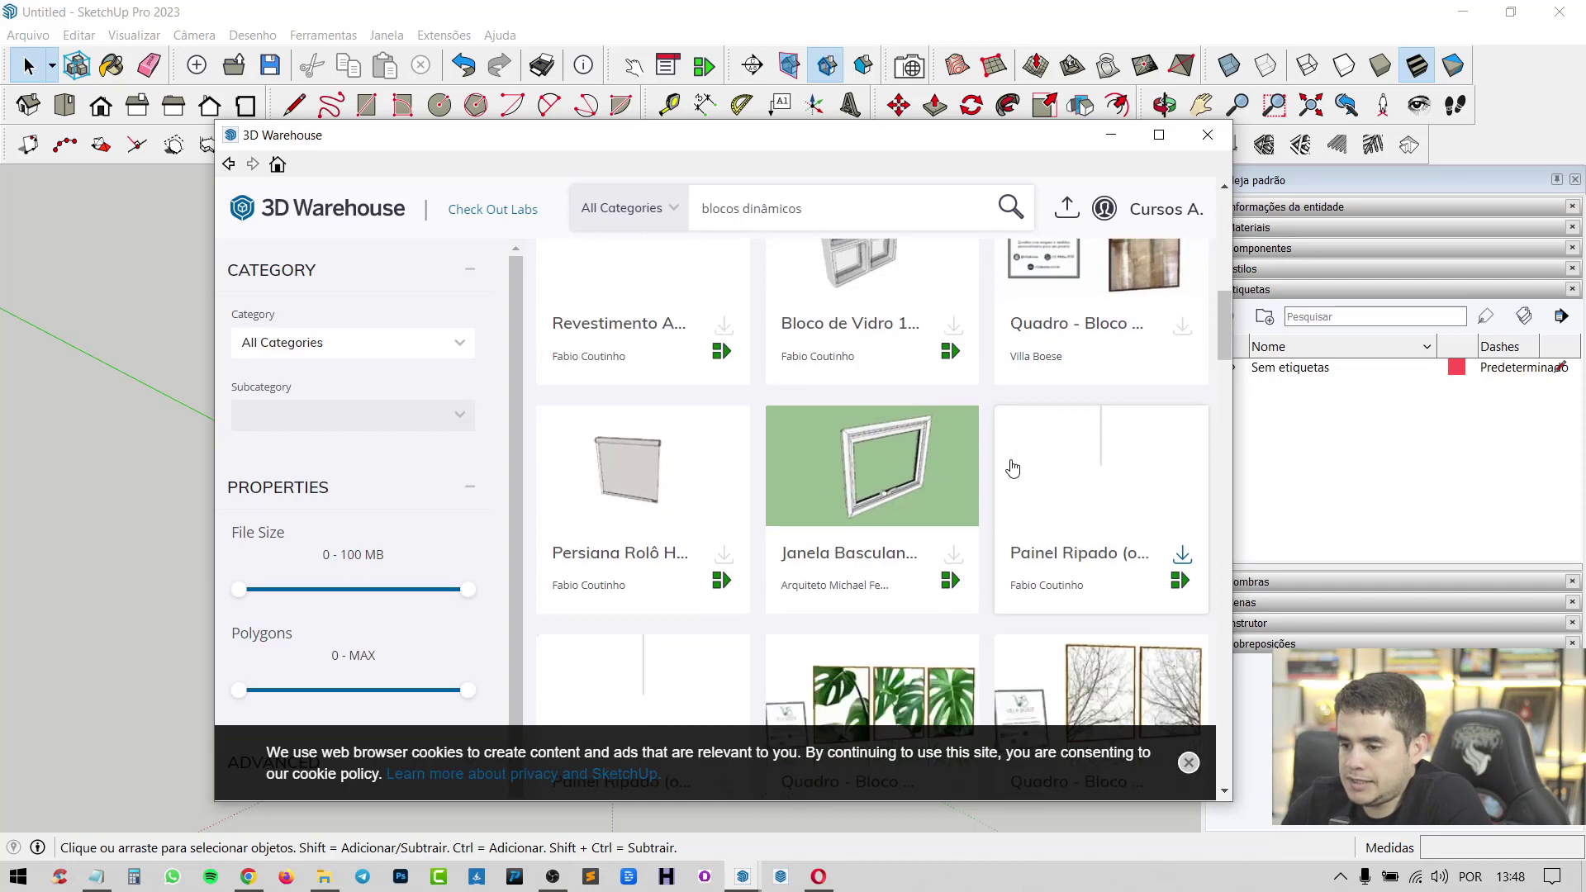
click(727, 394)
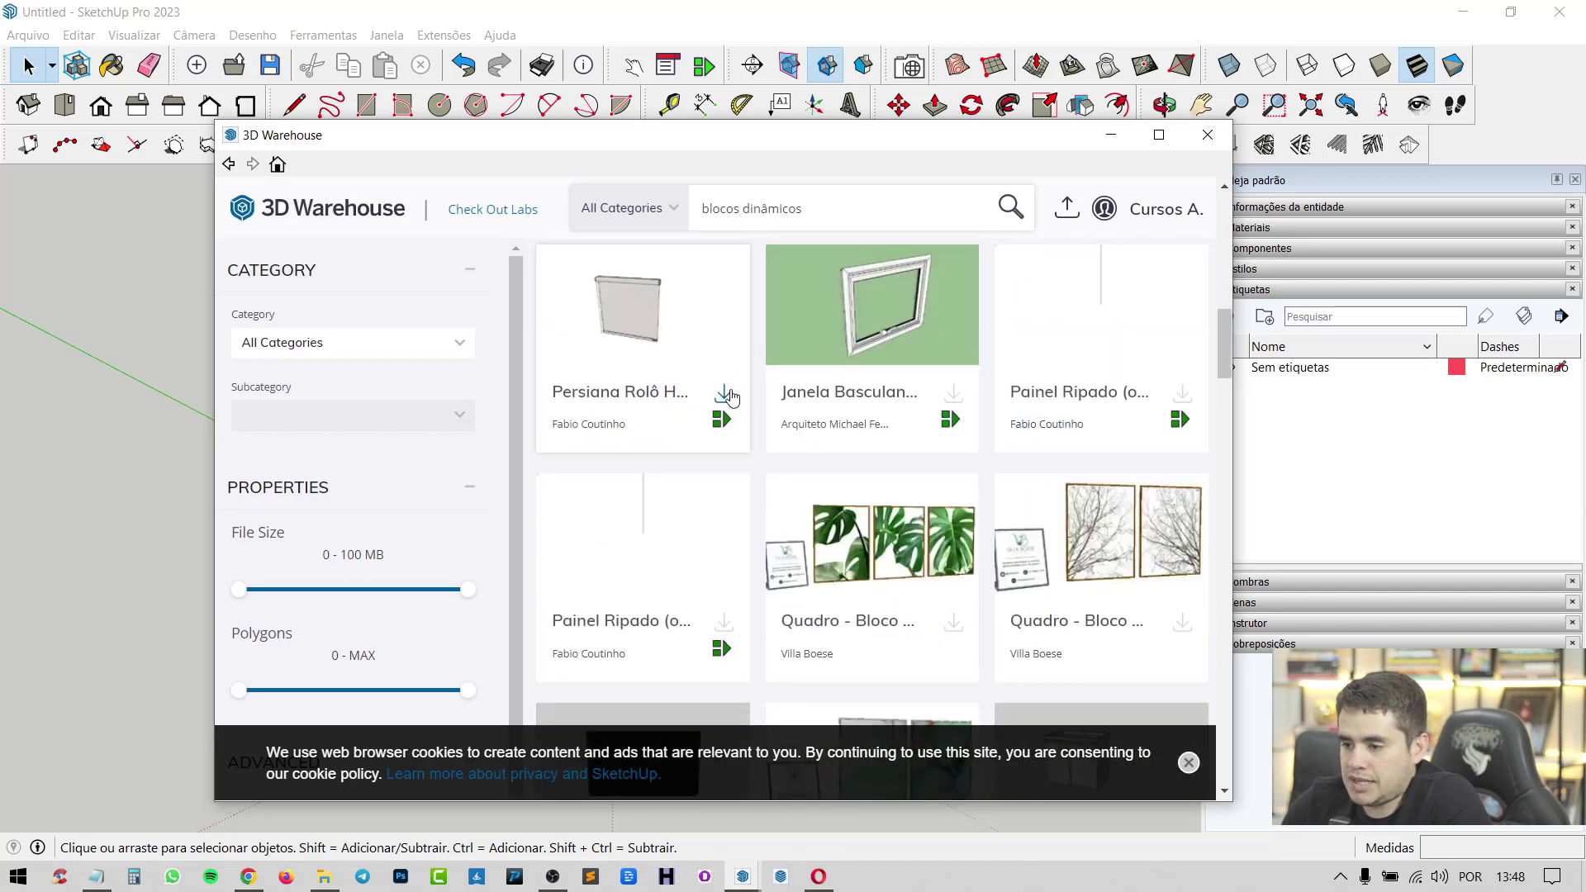
click(661, 519)
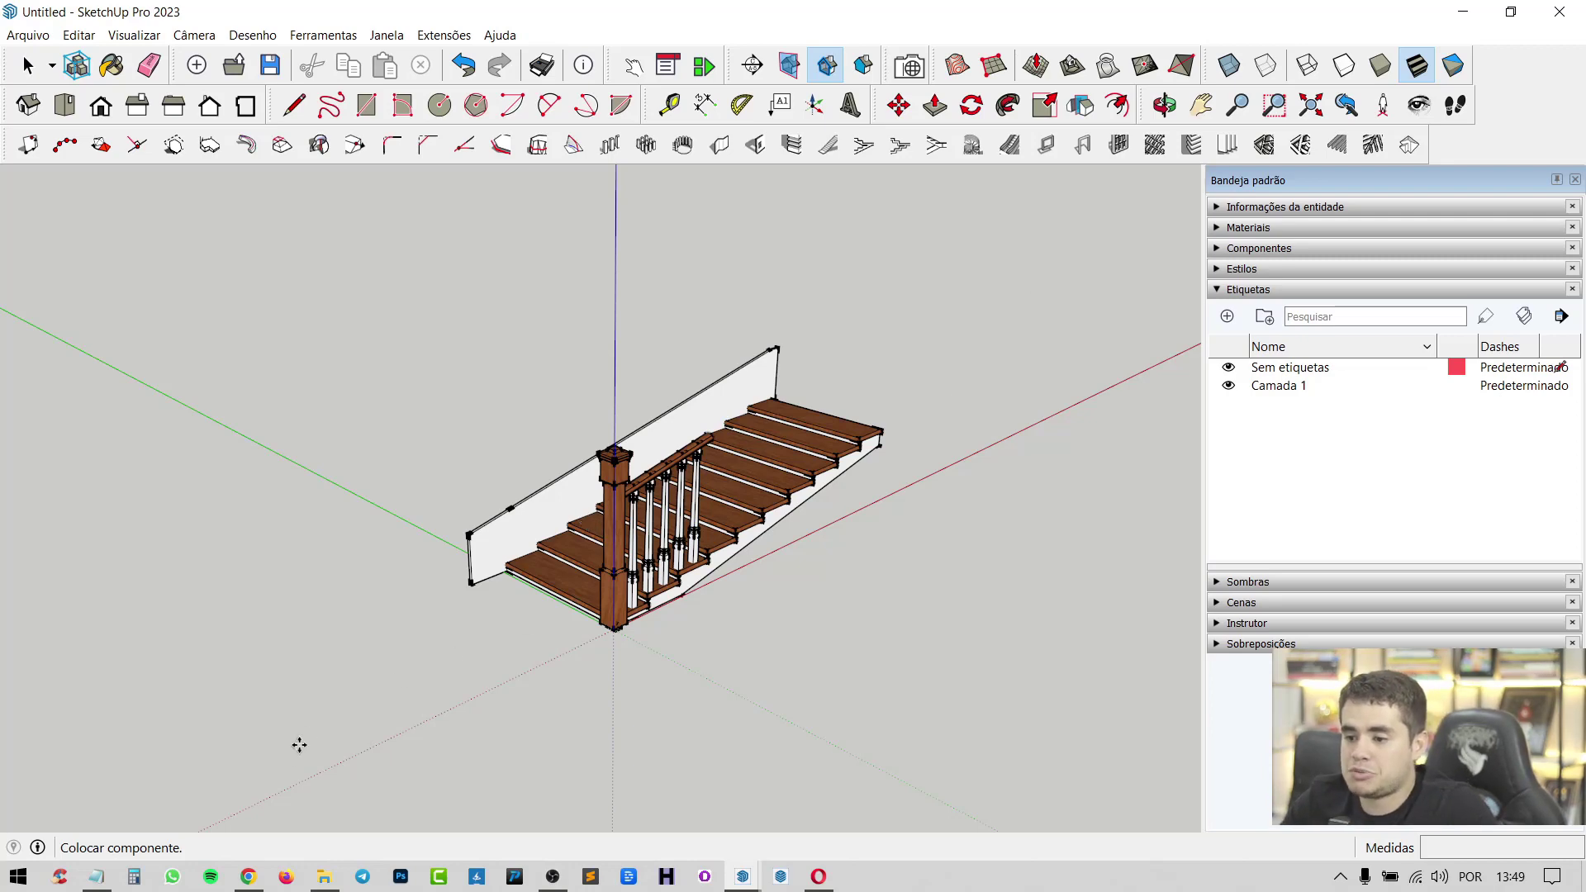
Step: Place the roller blind beside the staircase
scroll(302, 735, down, 1)
scroll(478, 640, down, 1)
scroll(871, 460, up, 3)
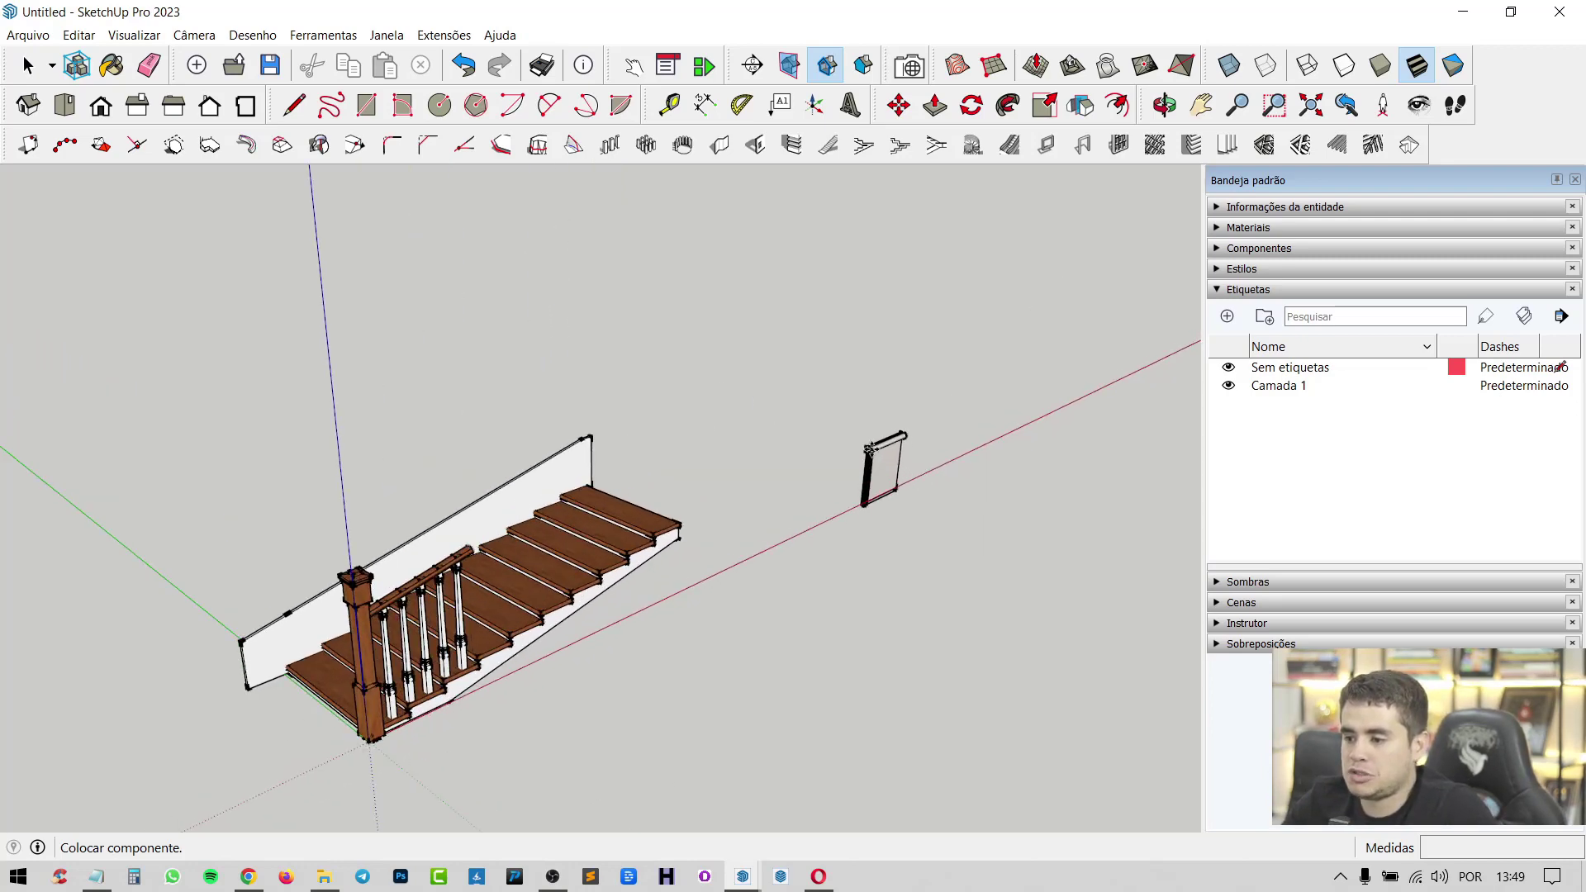
scroll(865, 438, up, 1)
click(933, 487)
scroll(896, 450, up, 2)
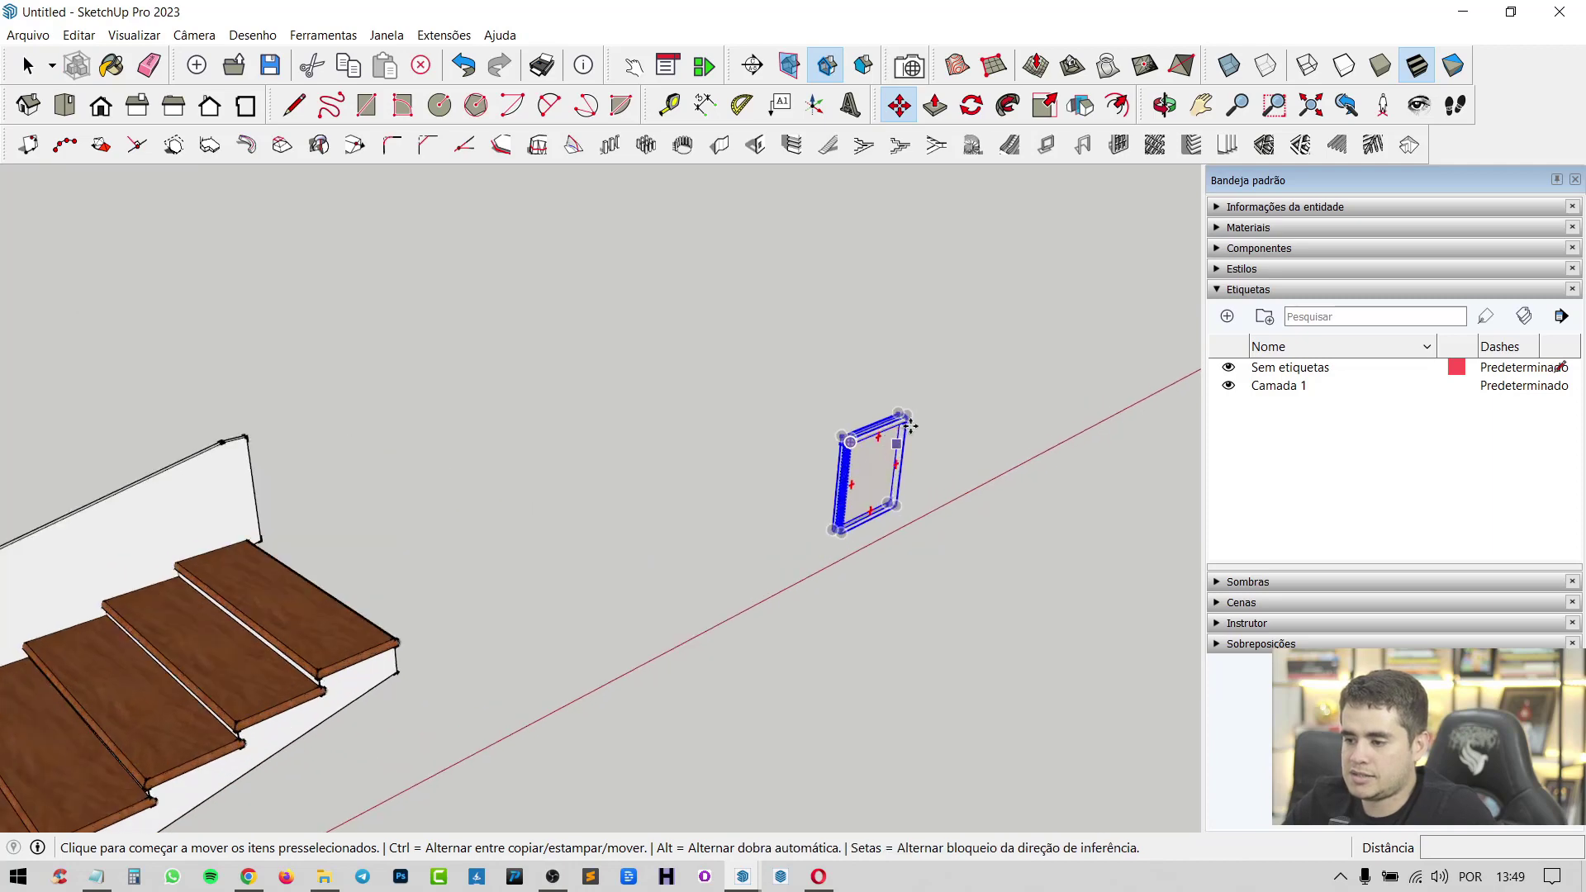
key(space)
scroll(882, 444, up, 3)
scroll(882, 444, up, 2)
scroll(839, 462, down, 1)
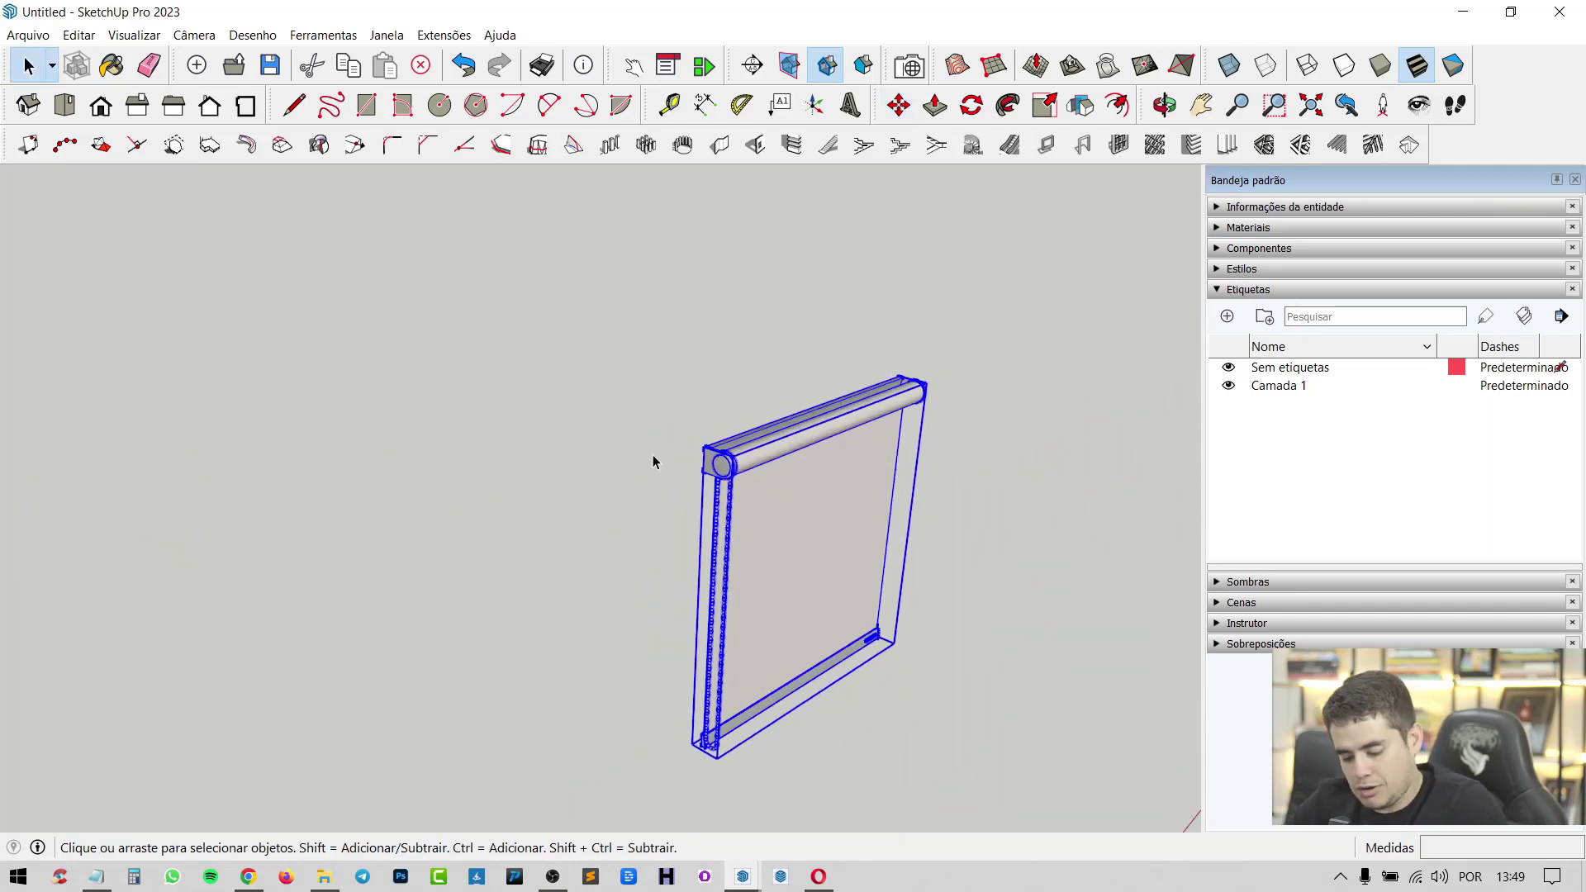
scroll(654, 461, up, 2)
Step: Scale the blind 3.57 times along the blue axis to make it taller
key(s)
scroll(821, 460, up, 2)
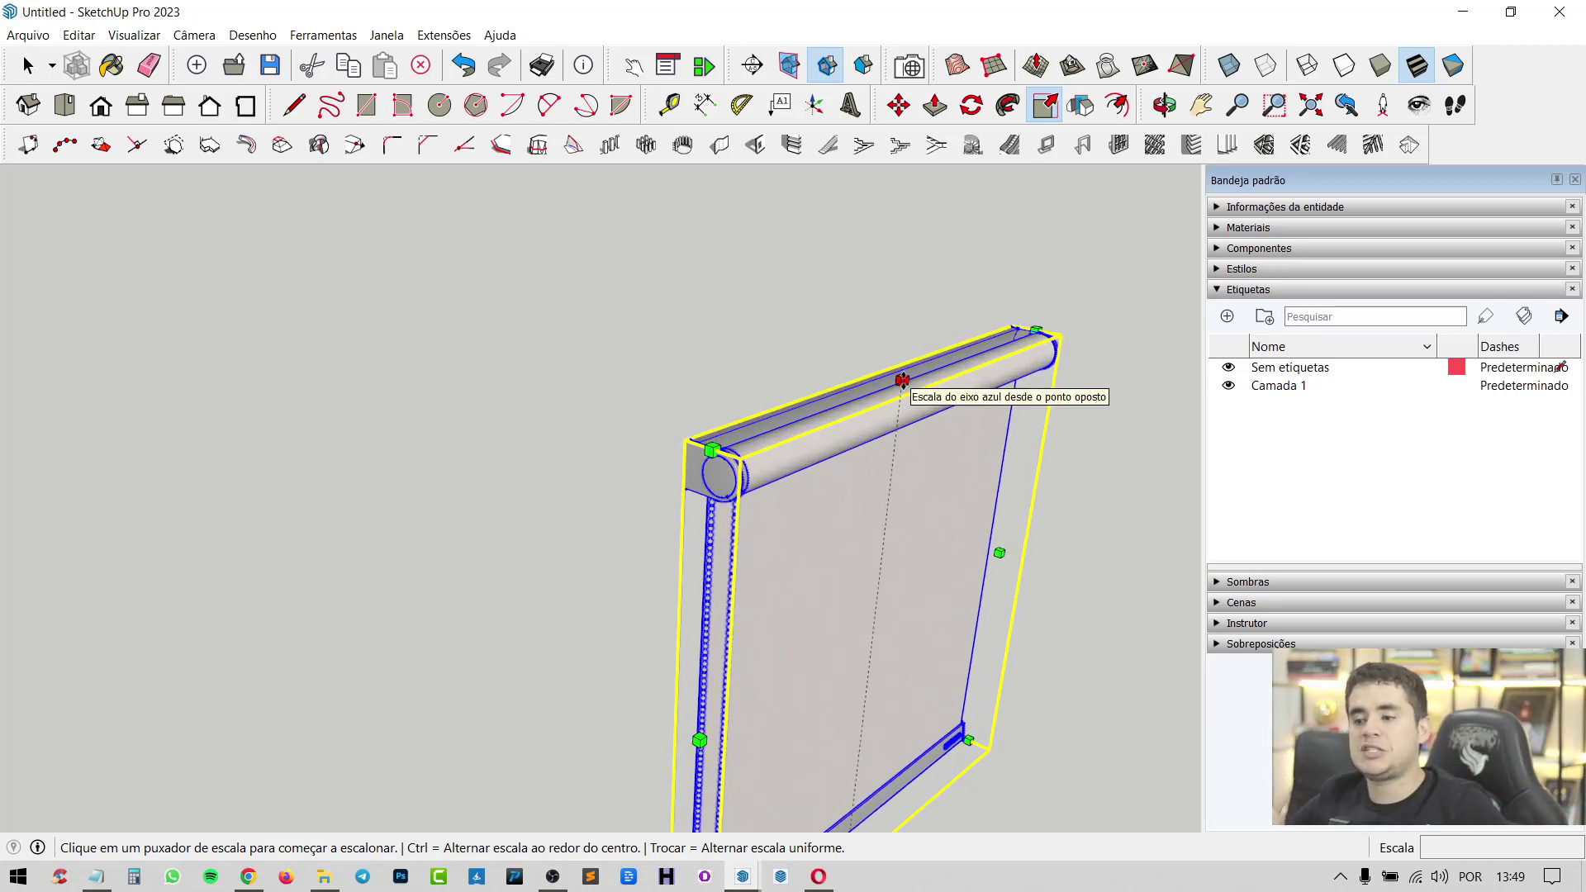
scroll(903, 381, down, 3)
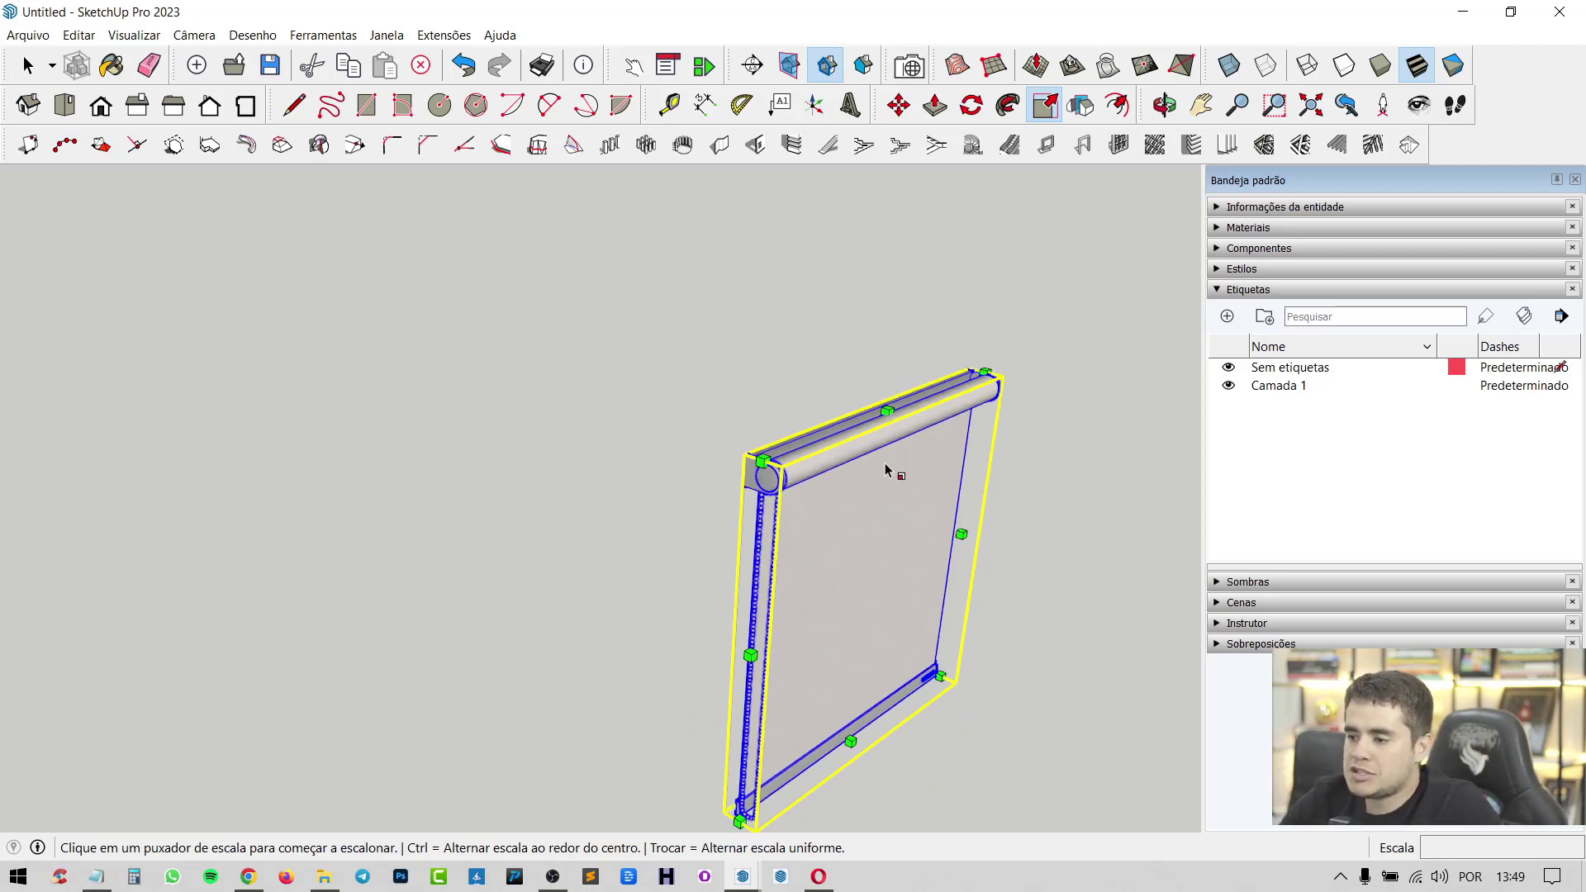
scroll(896, 446, down, 2)
click(888, 419)
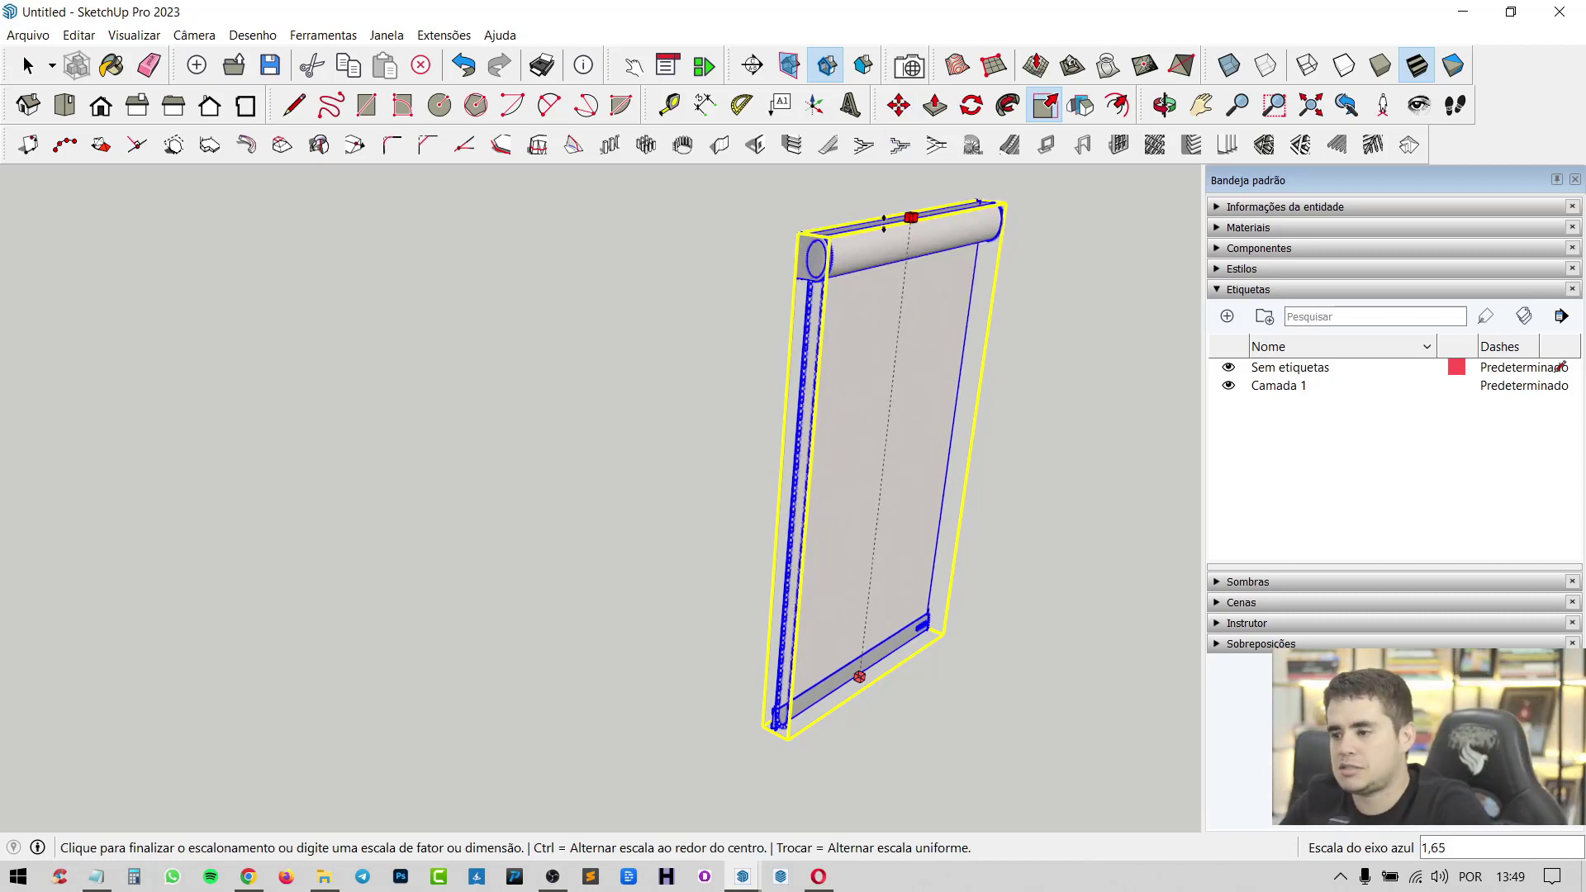
scroll(807, 621, down, 5)
scroll(807, 536, up, 3)
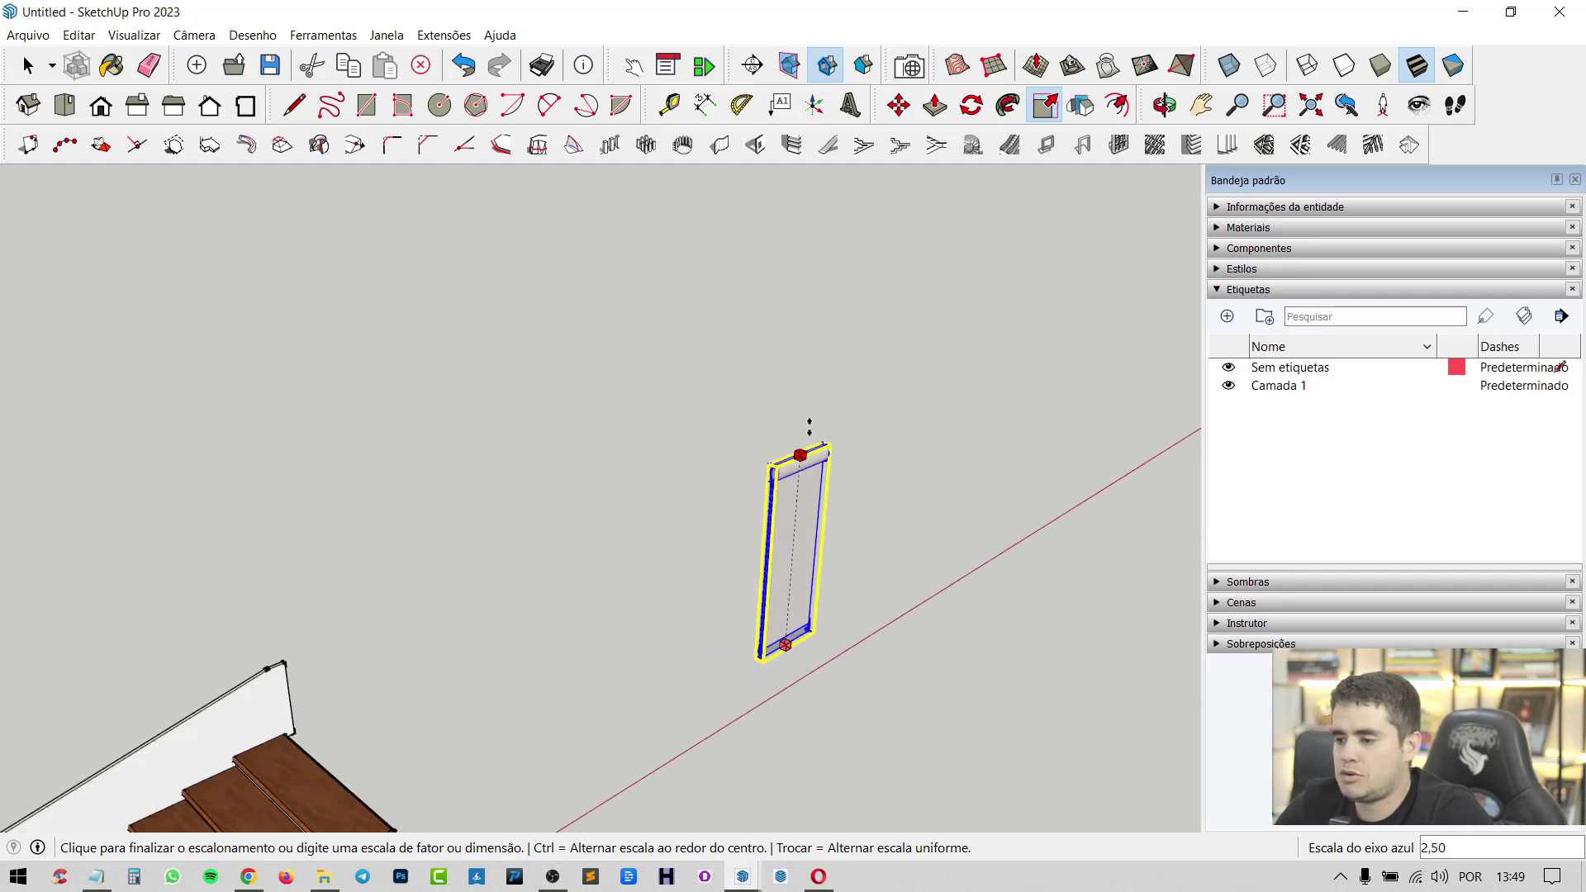
scroll(807, 421, up, 2)
scroll(807, 380, up, 2)
scroll(812, 346, up, 2)
scroll(816, 331, up, 2)
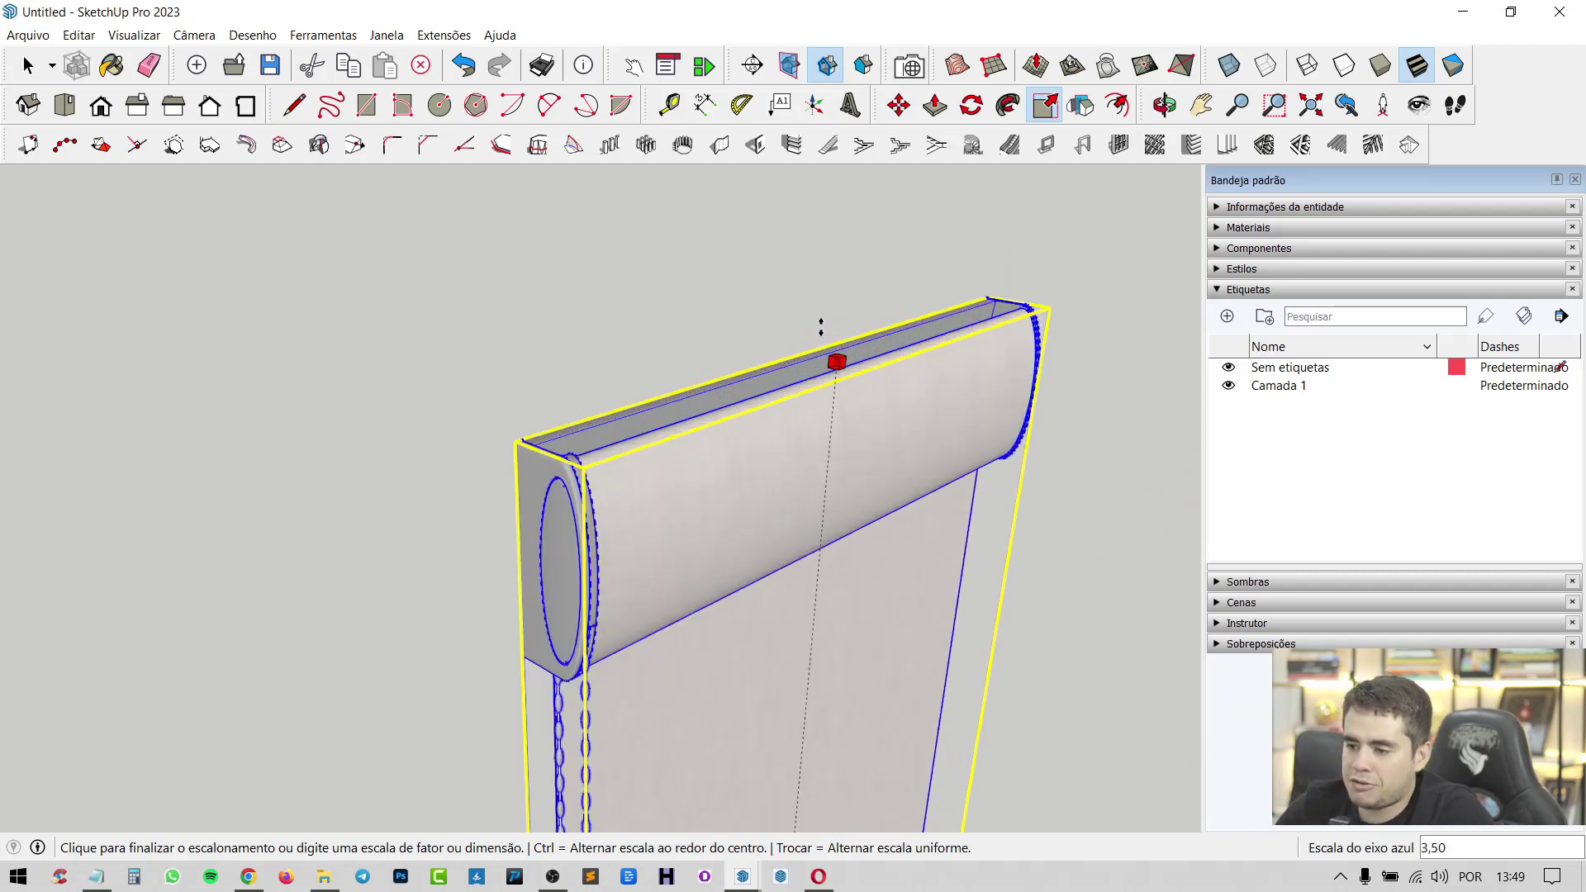
scroll(817, 323, up, 2)
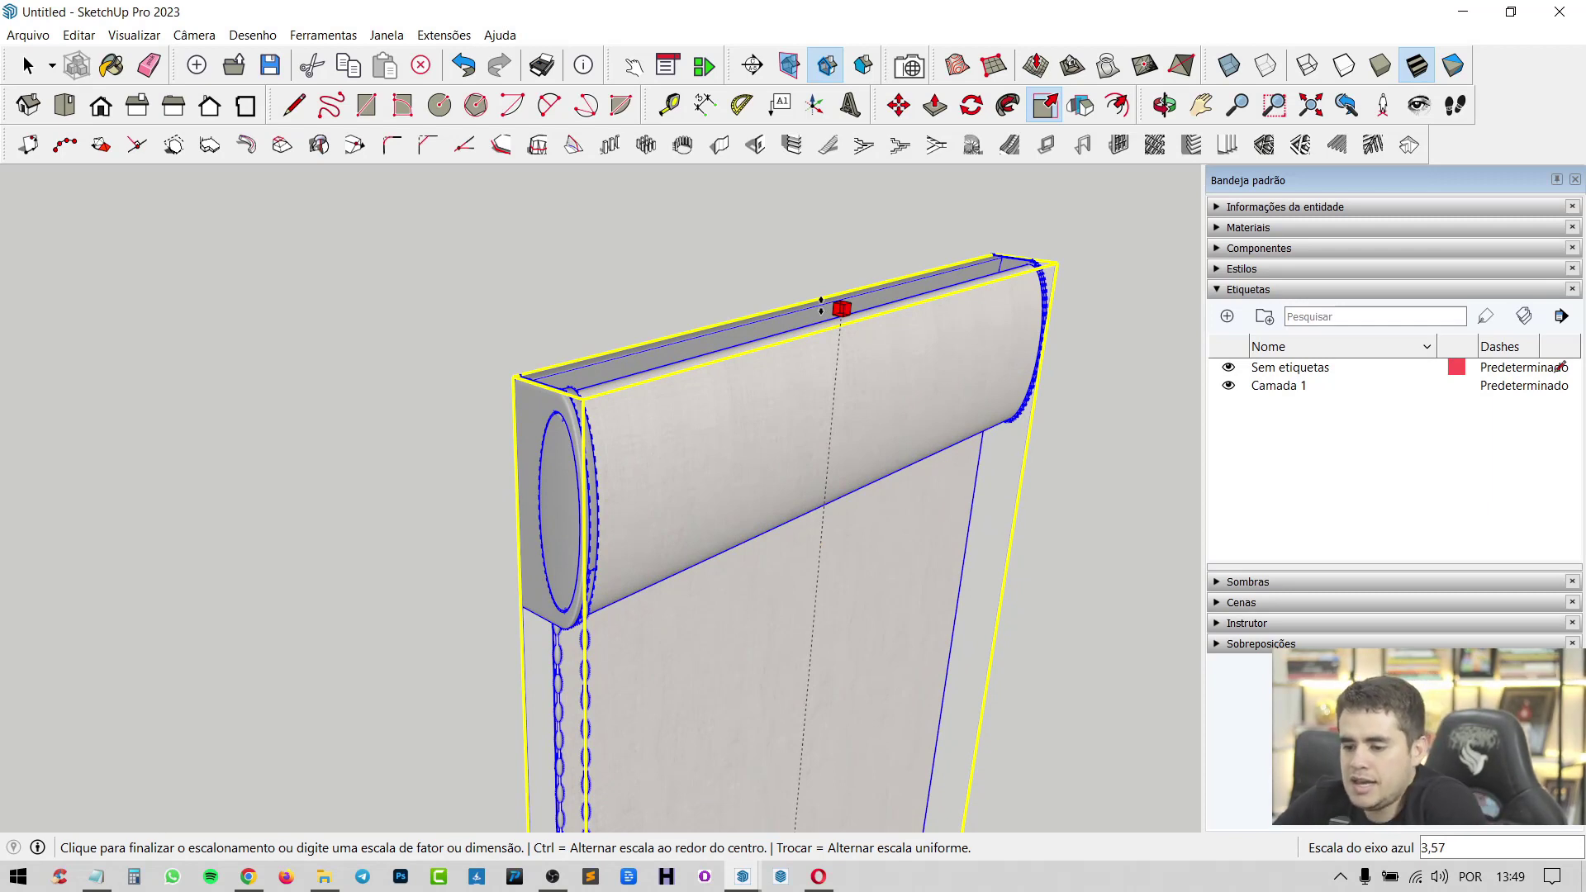
key(Escape)
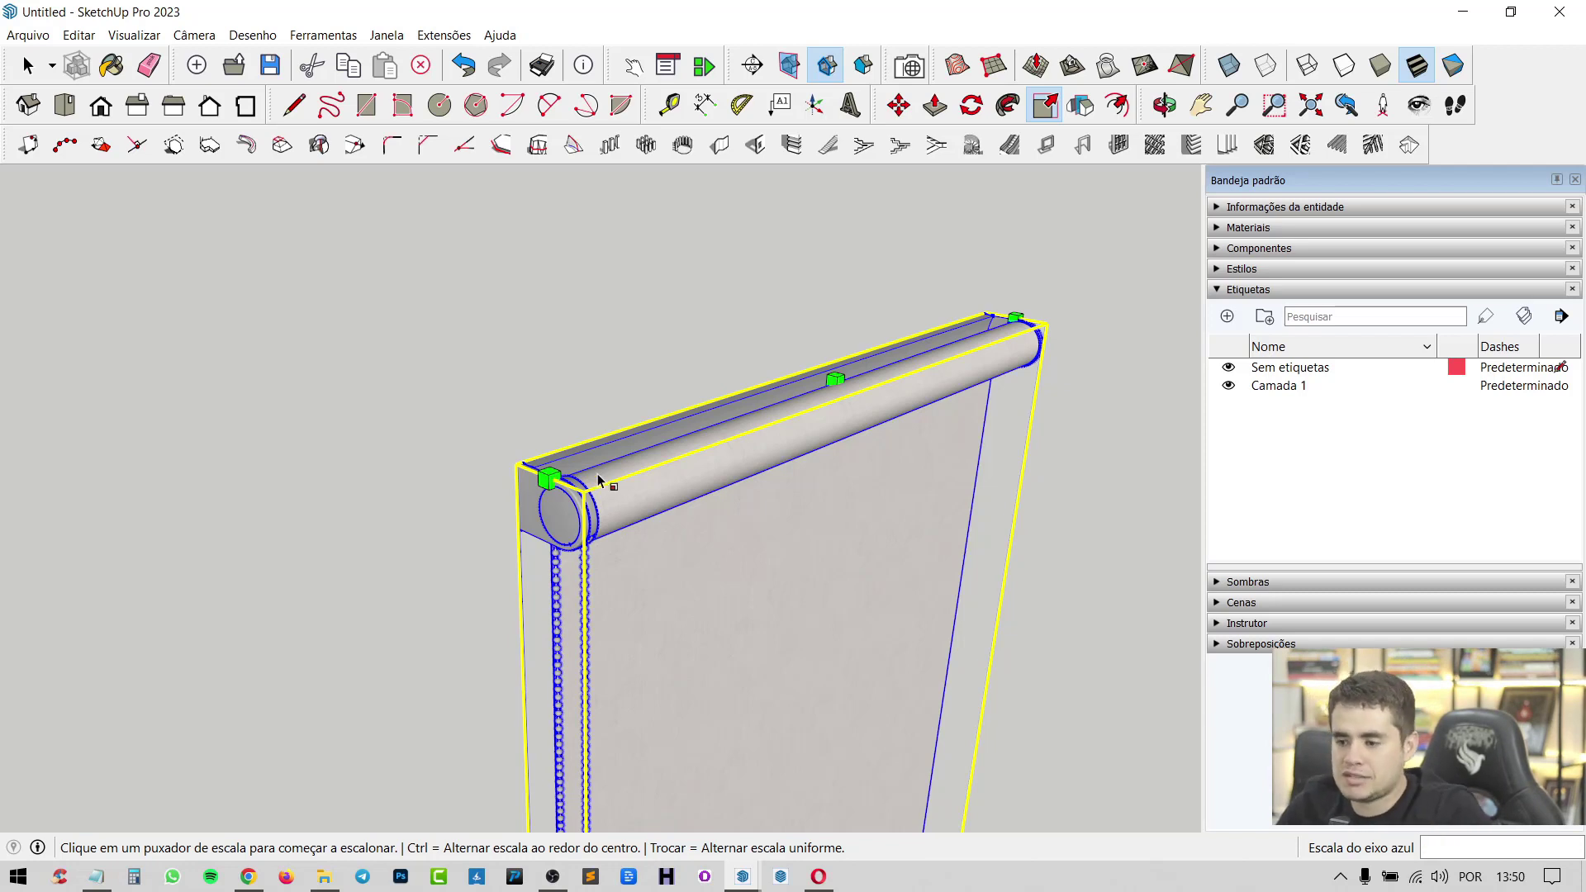
Step: Scale the roller blind 6,50 times along the red axis, then deselect it
mouse_move(601, 493)
middle_down()
mouse_move(655, 364)
mouse_move(733, 422)
mouse_move(740, 675)
middle_up()
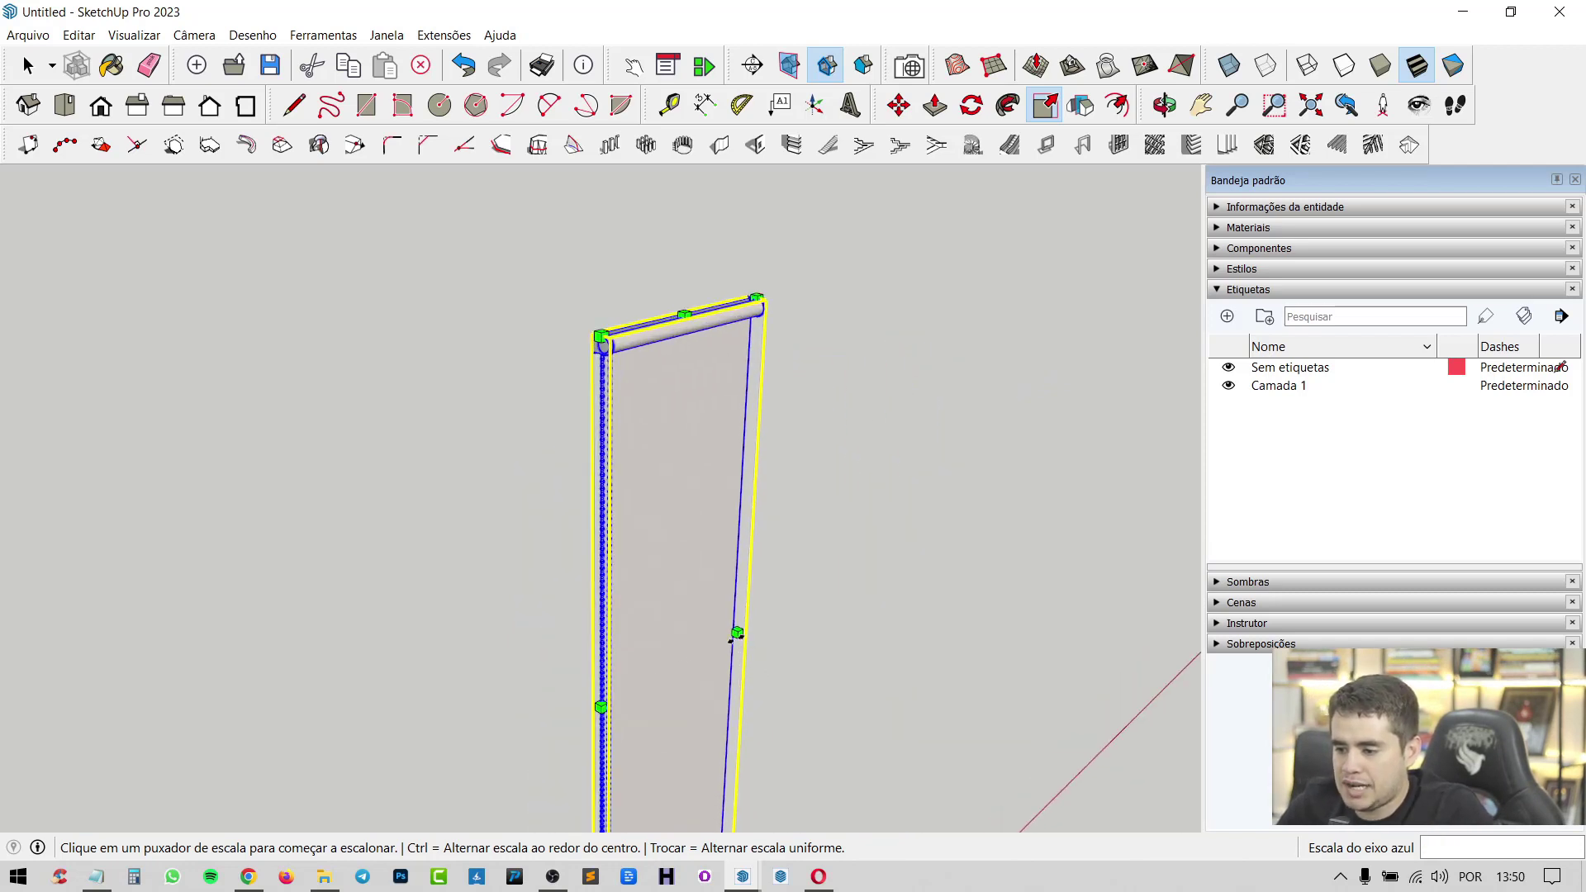
click(738, 637)
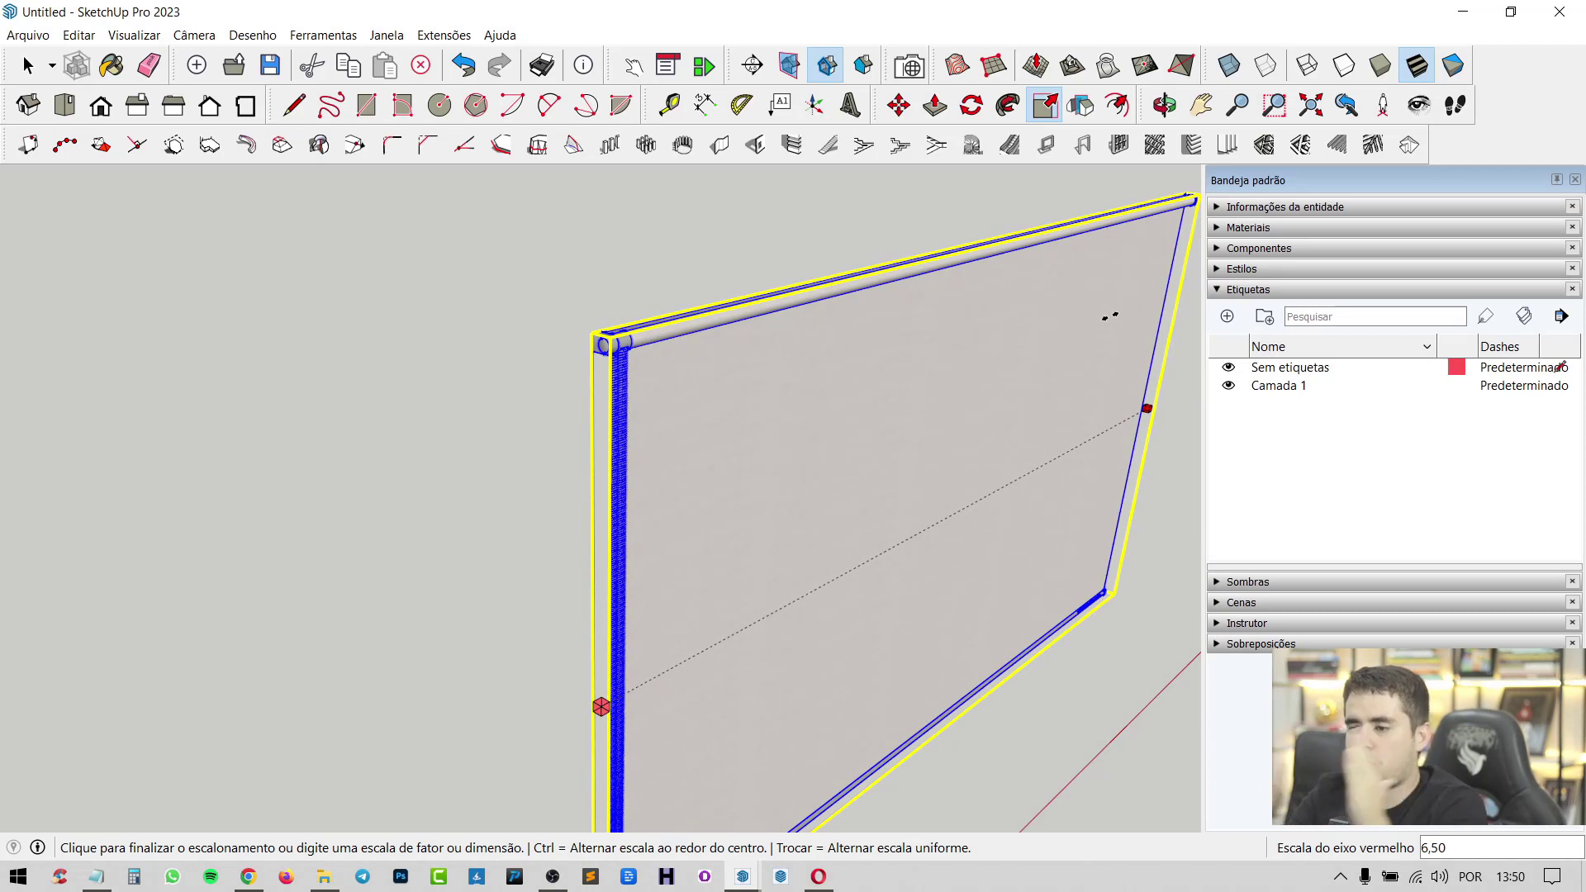
click(1111, 324)
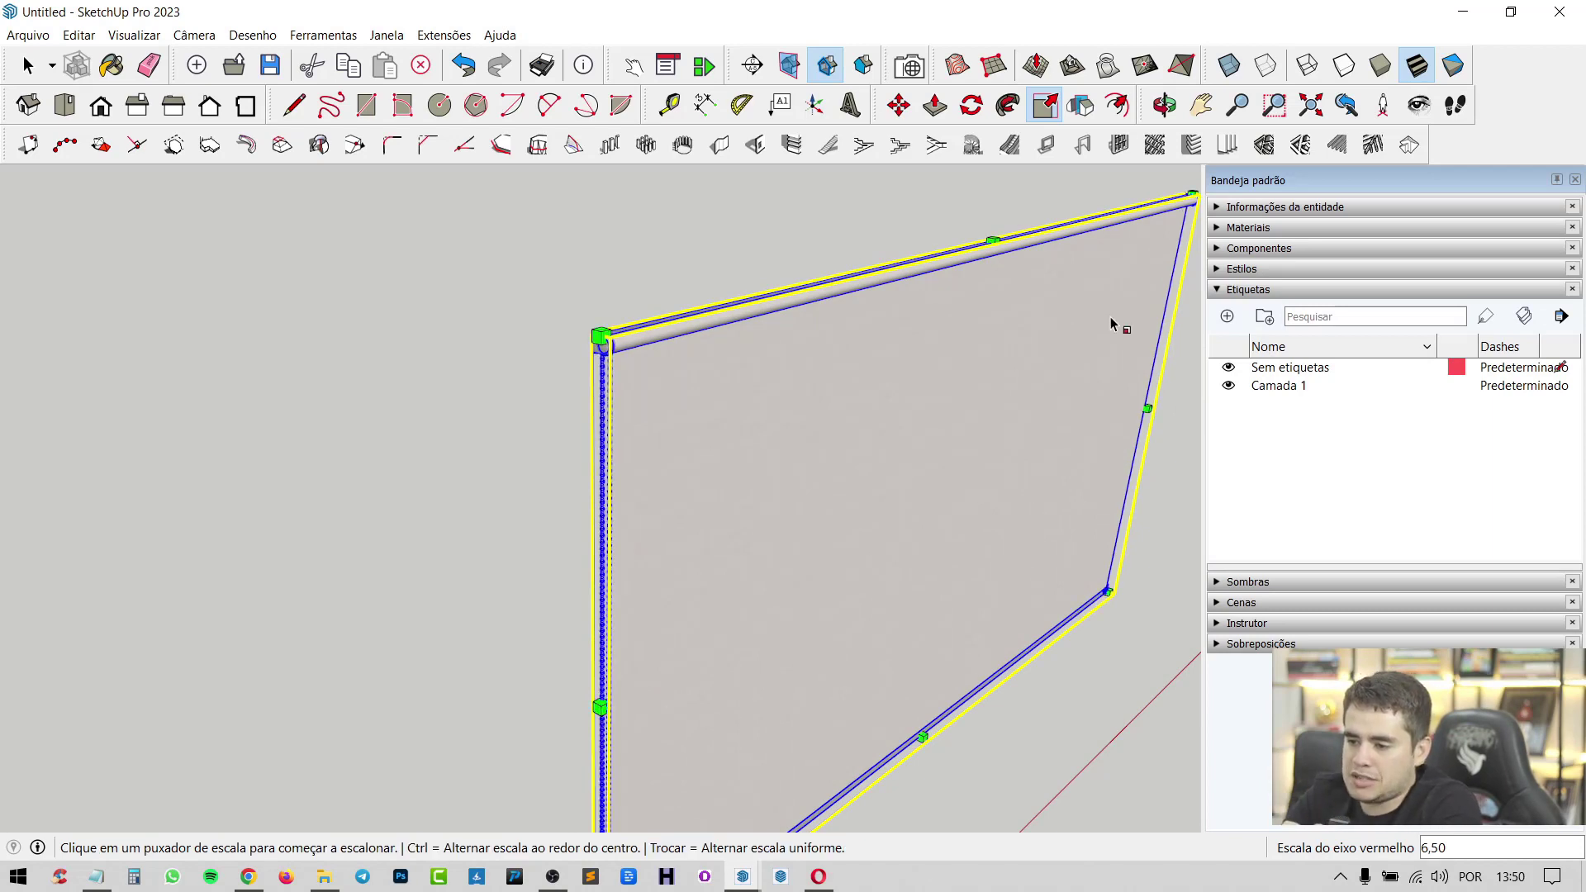
key(space)
click(418, 417)
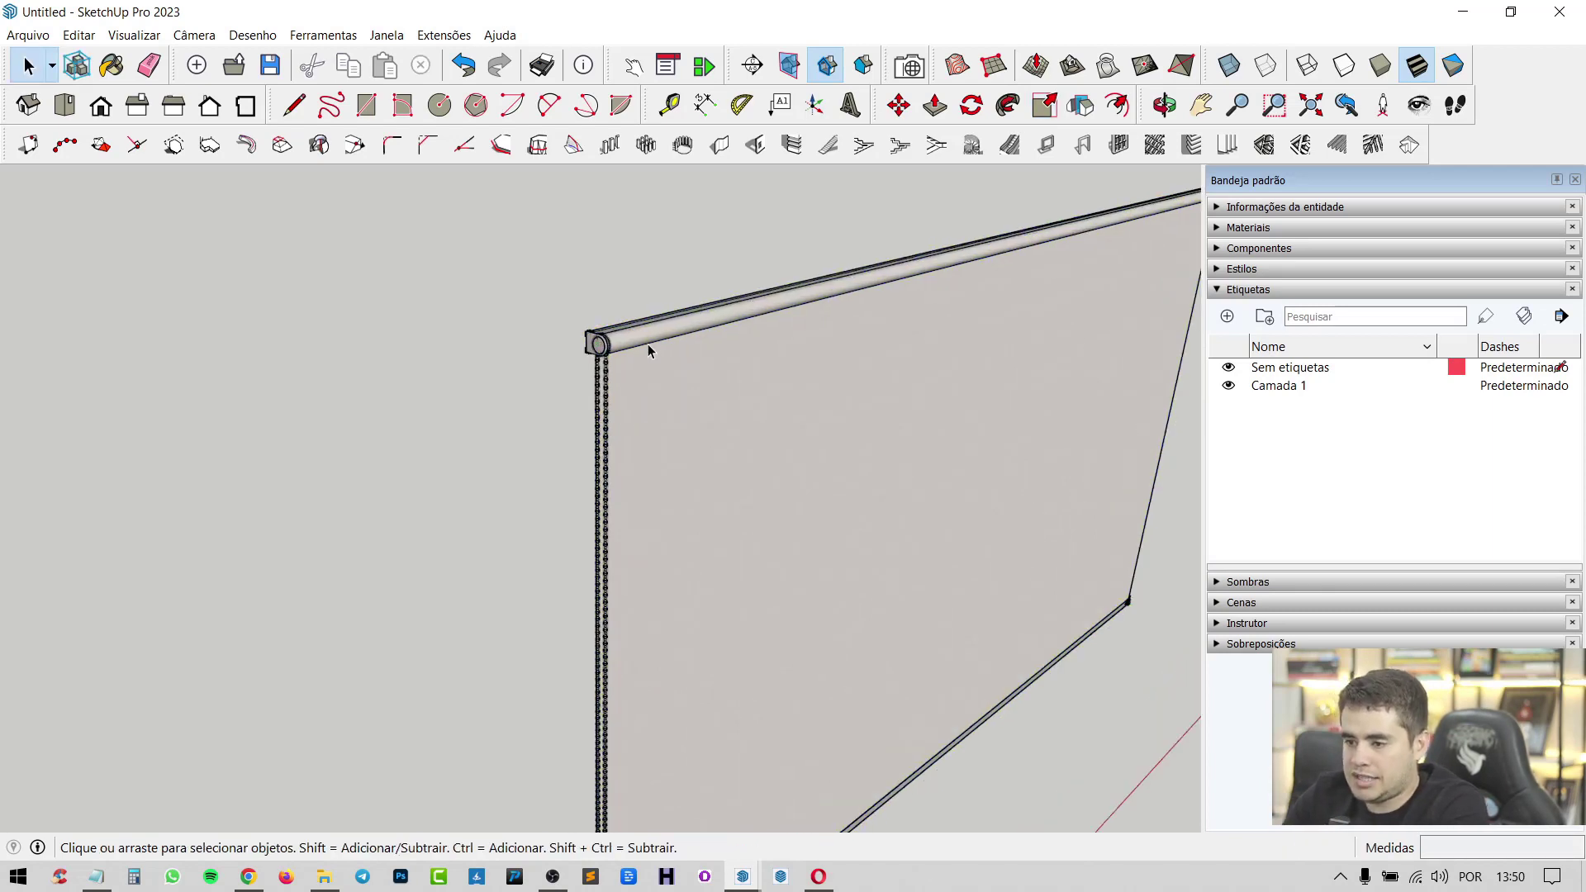
scroll(648, 351, up, 2)
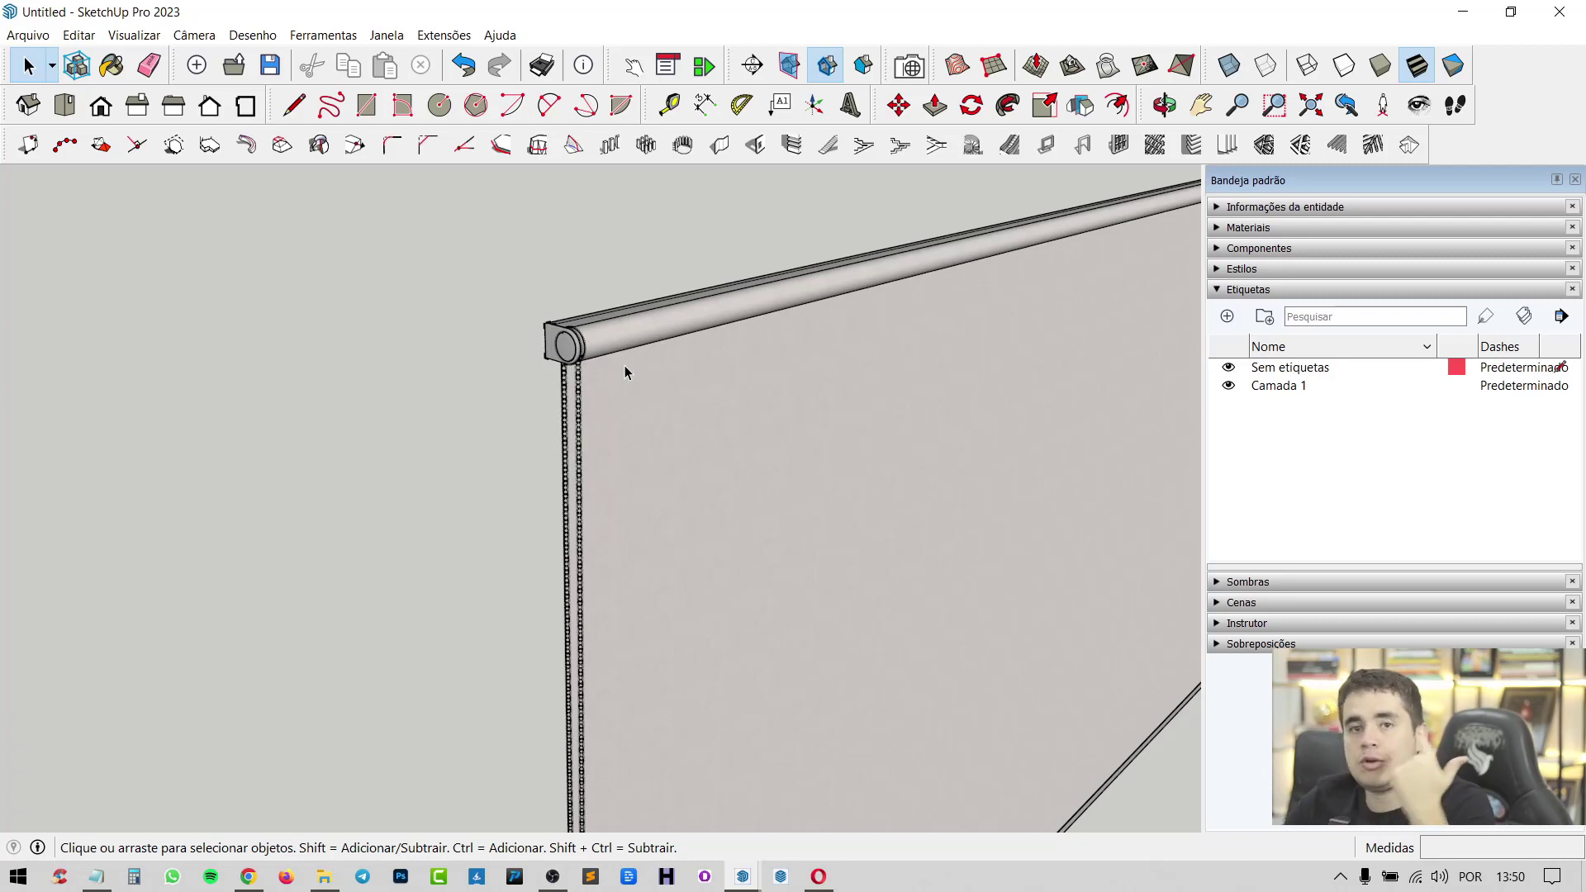
Step: Search 3D Warehouse for 'componentes dinâmicos' and sort the results by popularity
click(388, 36)
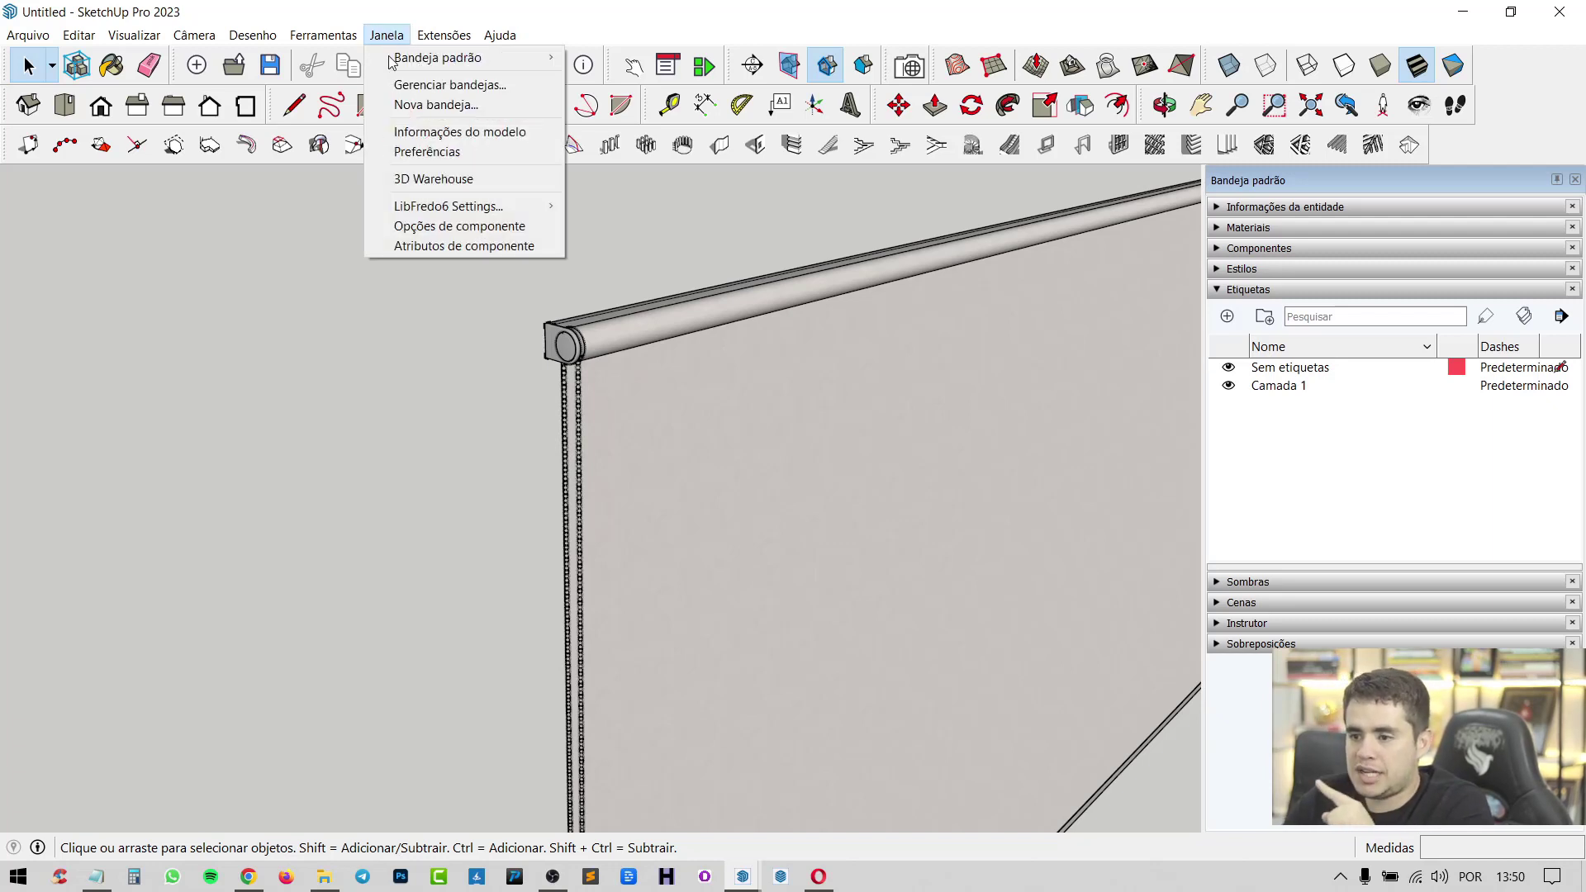
click(406, 176)
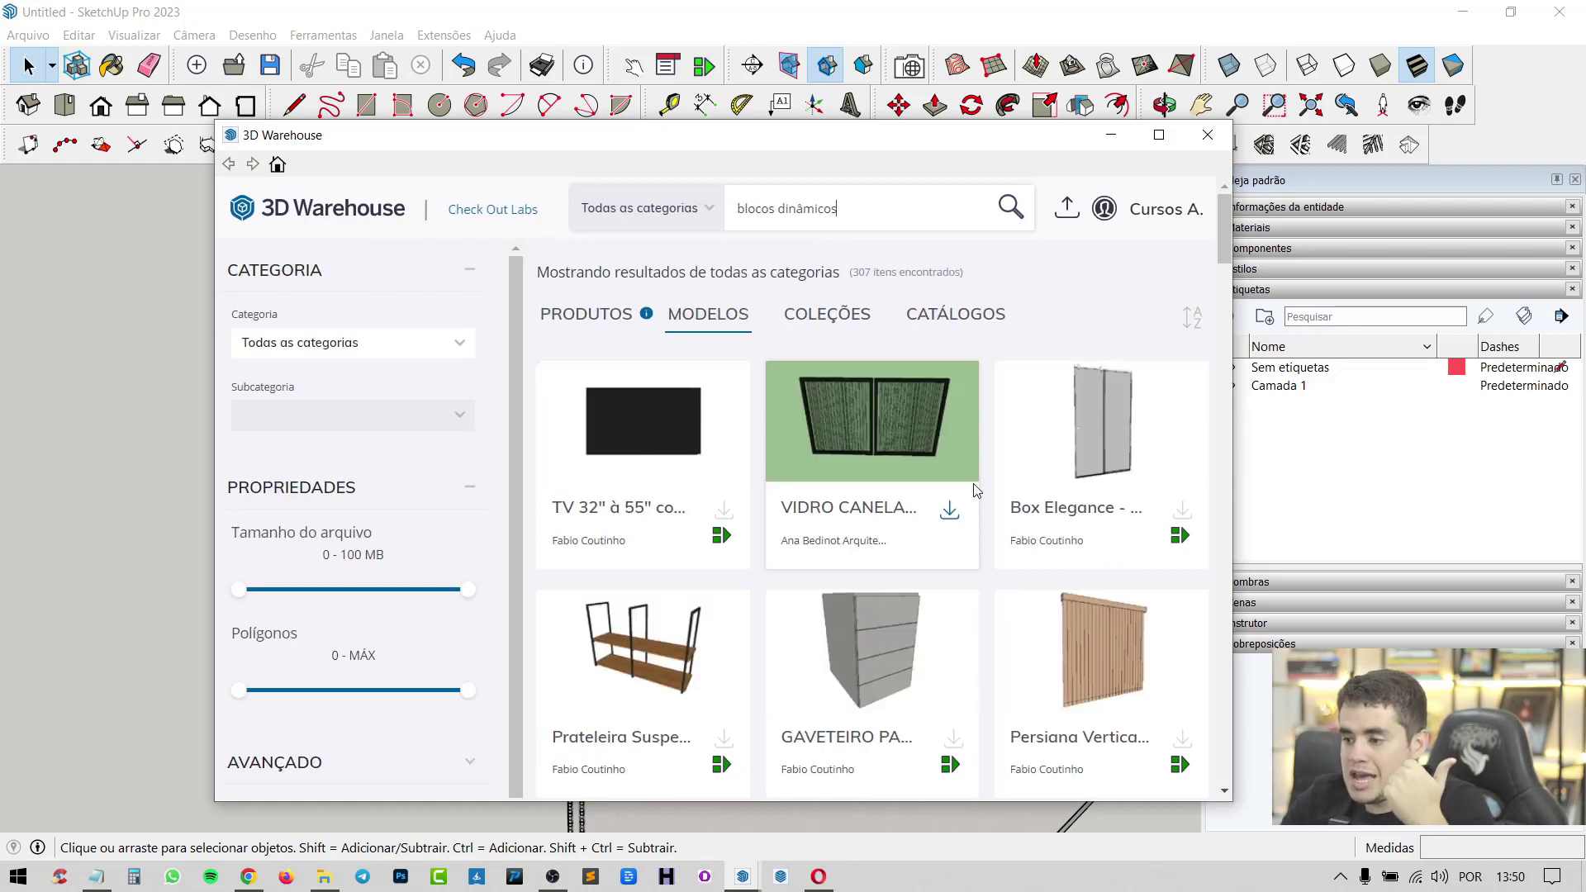
triple_click(798, 223)
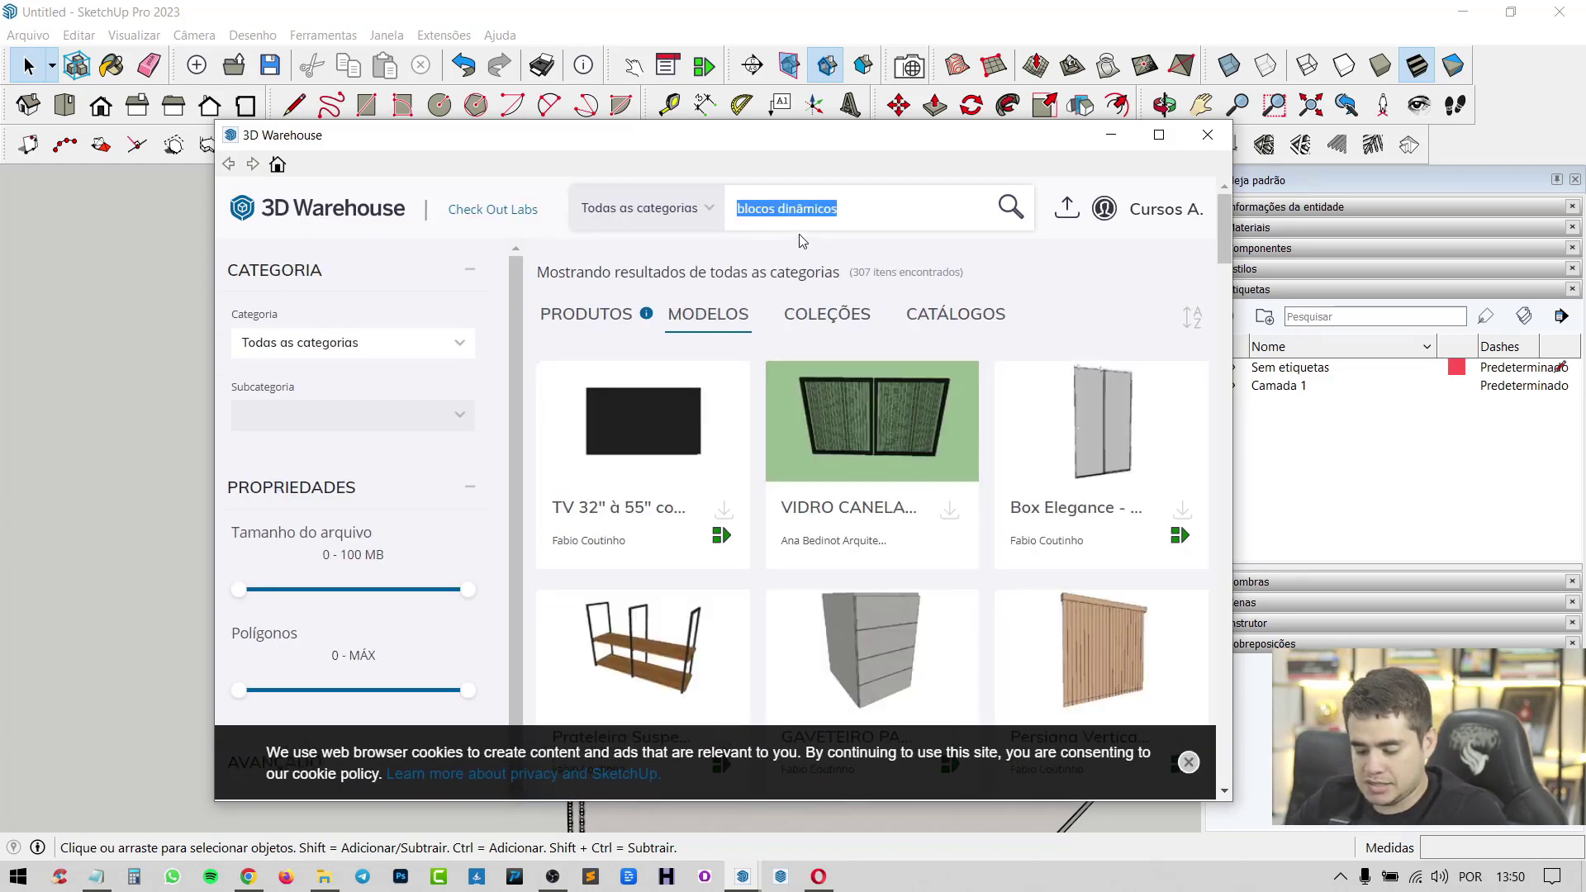
text(com)
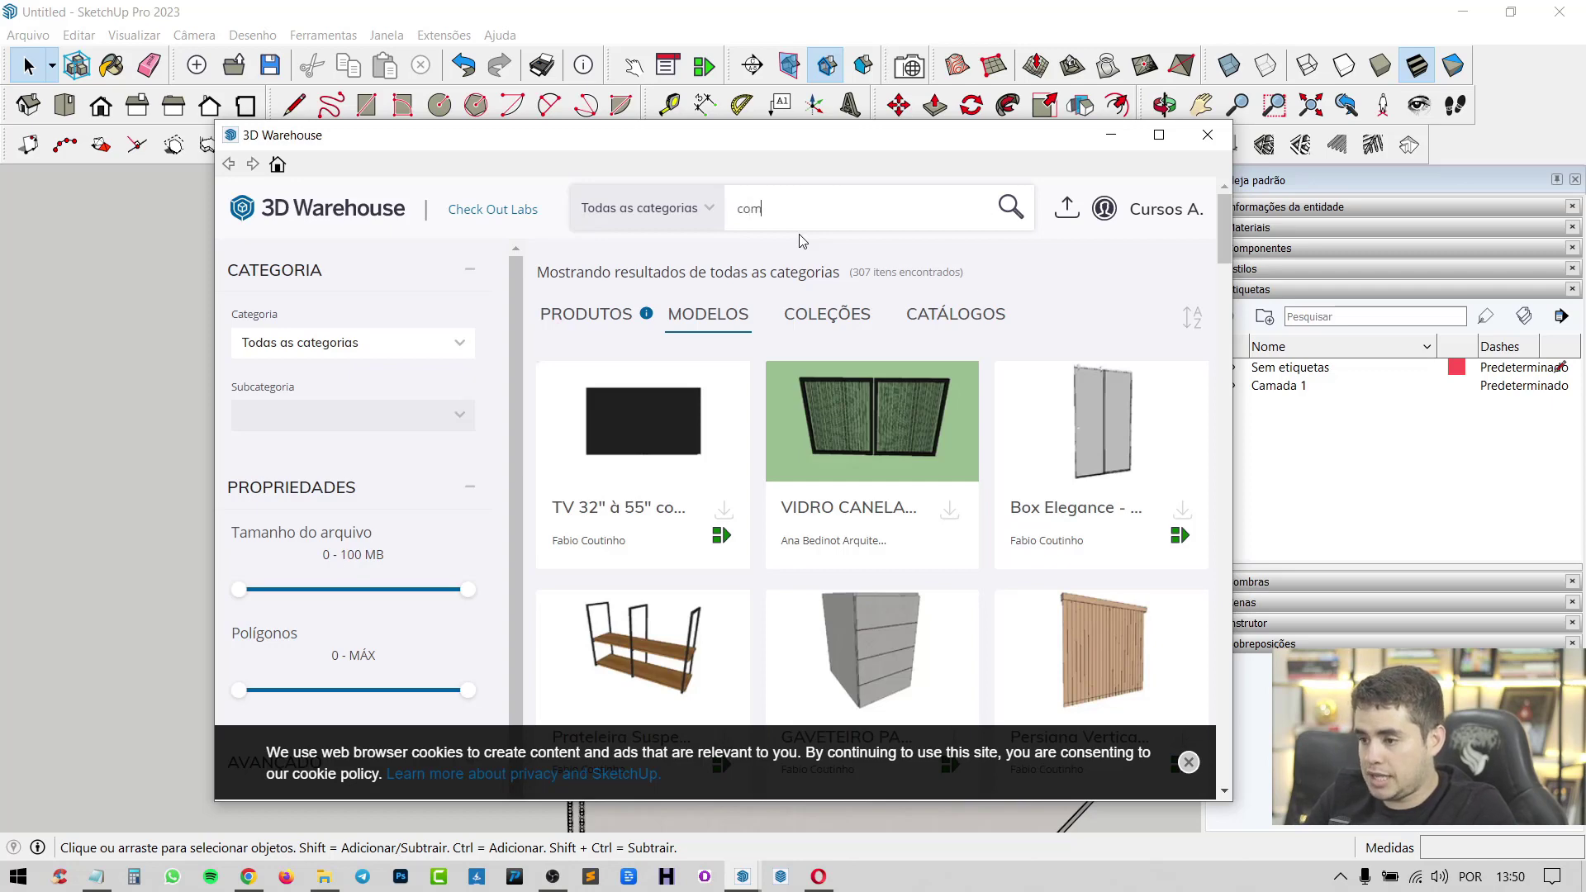
text(ponentes din)
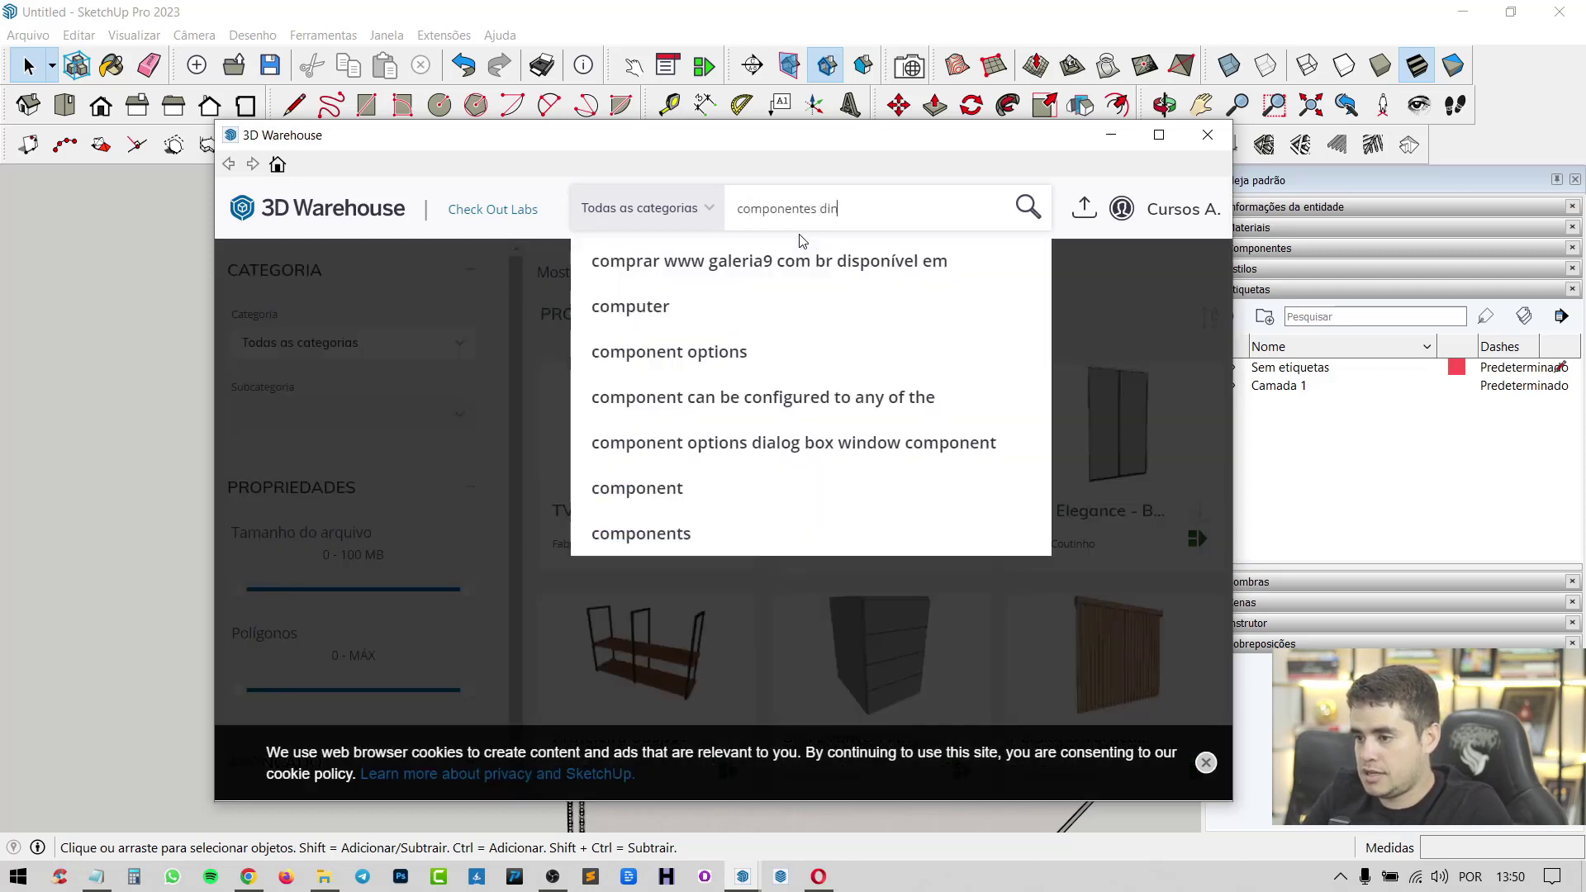
text(âmicos)
key(Return)
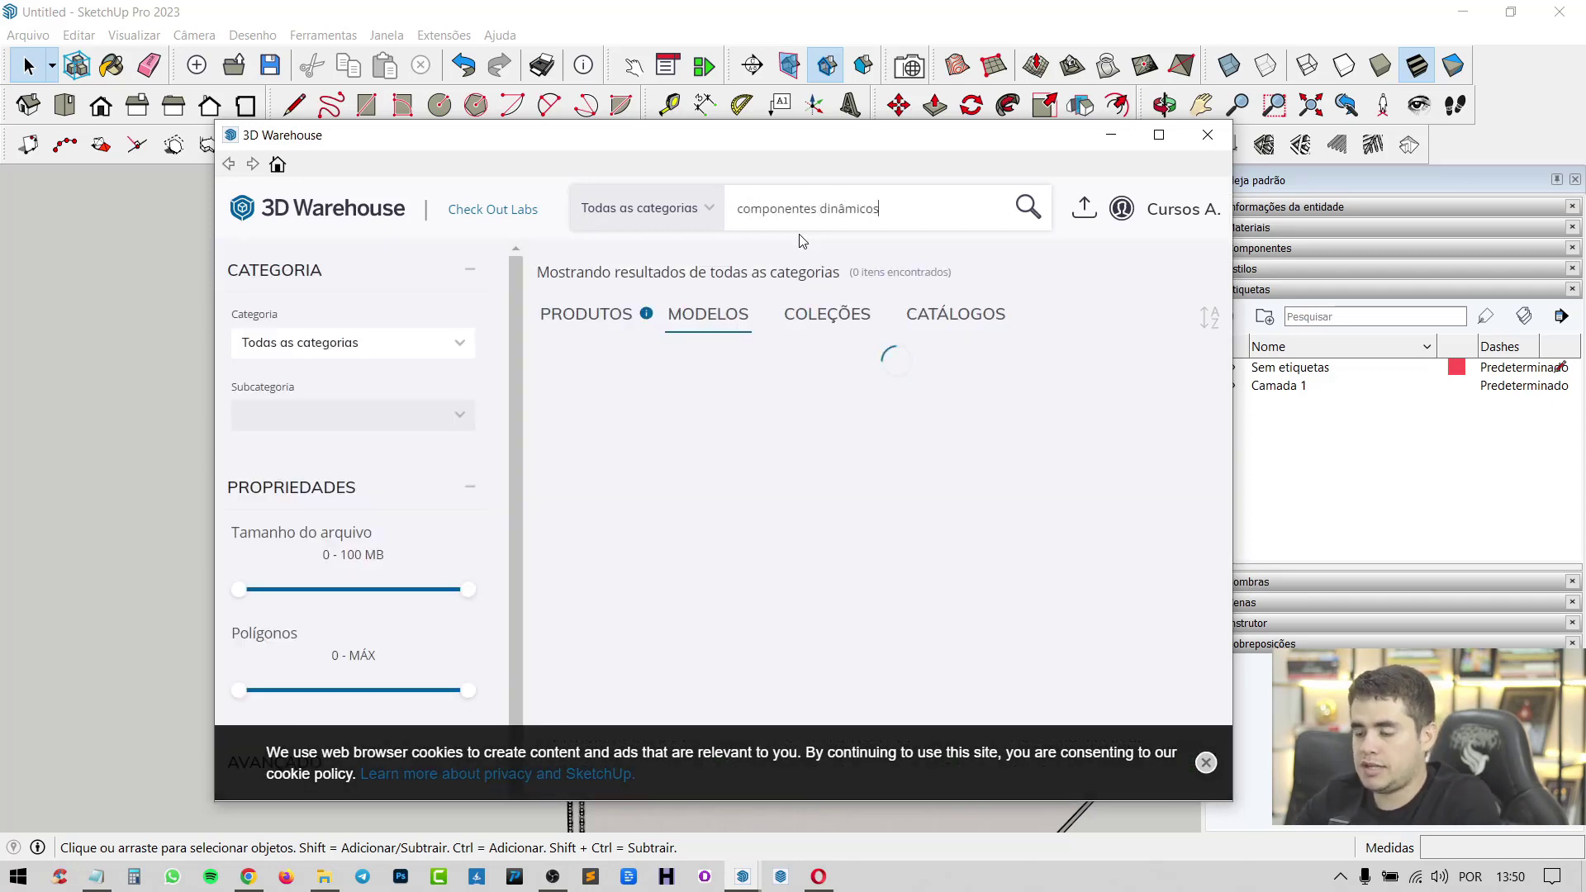
click(1219, 326)
click(1132, 383)
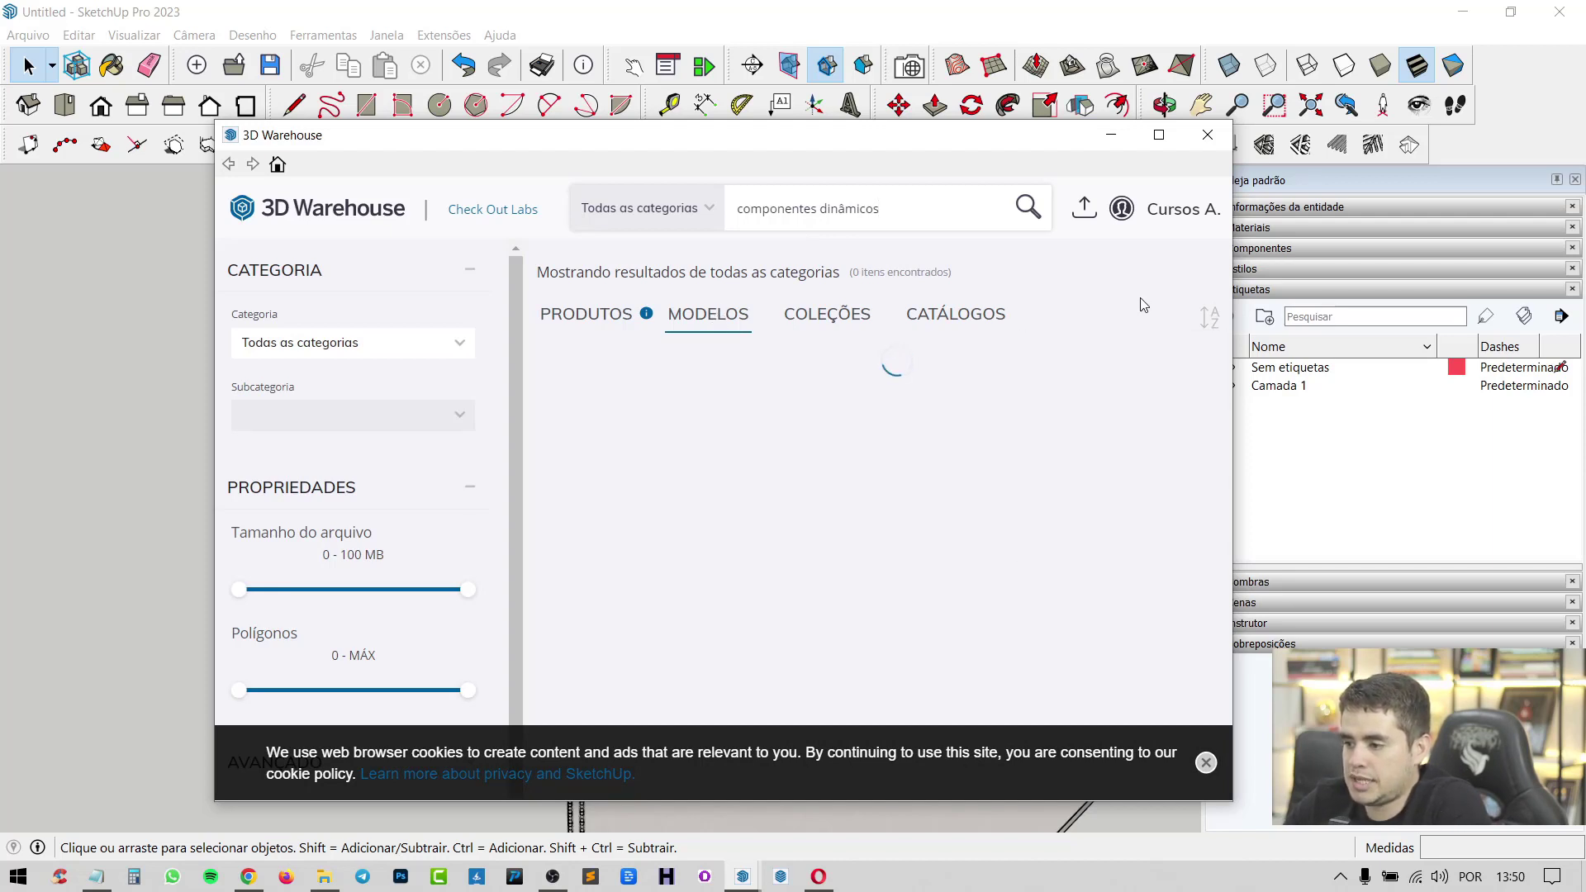
Step: Download the Telhado Dinâmico model and load it directly into the current model
scroll(1036, 470, down, 2)
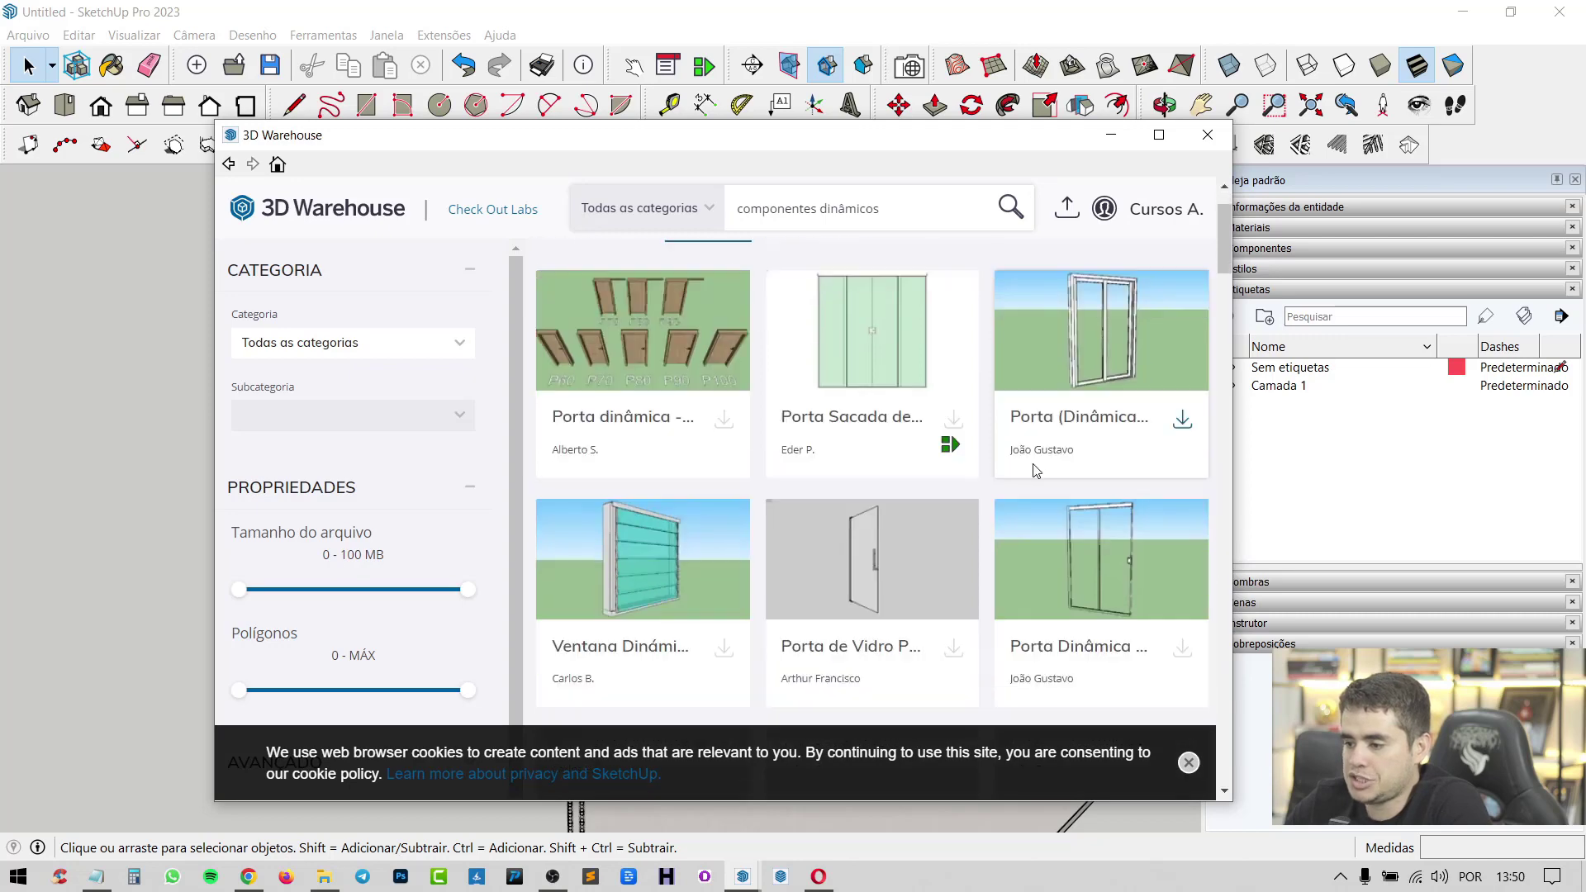
scroll(1035, 471, down, 1)
scroll(1036, 471, down, 4)
scroll(1036, 471, down, 1)
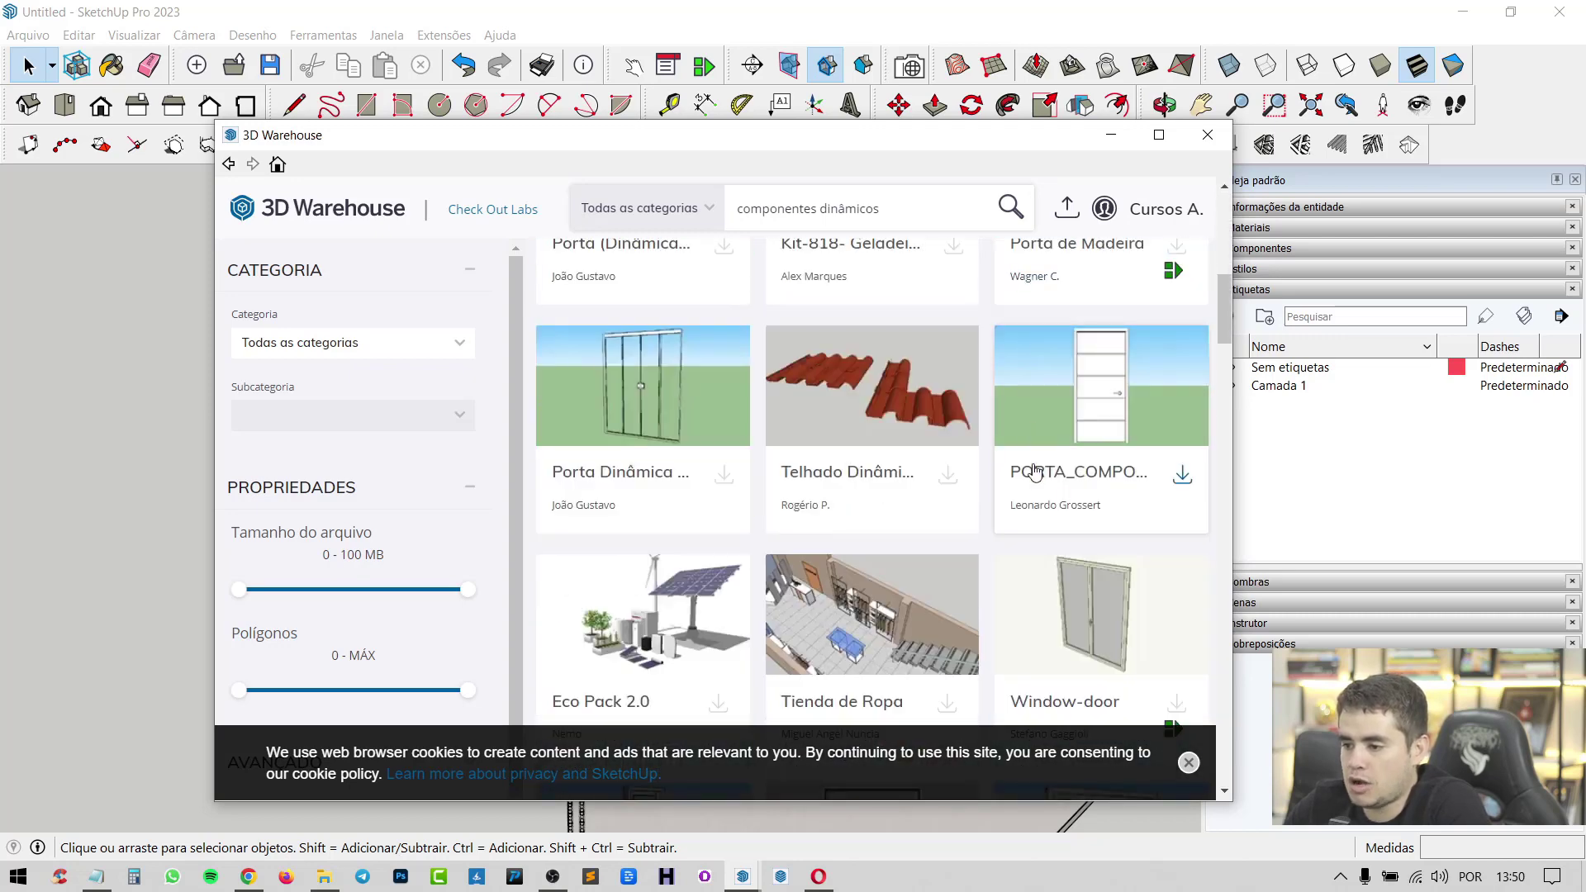
scroll(1036, 471, down, 5)
scroll(1036, 471, up, 4)
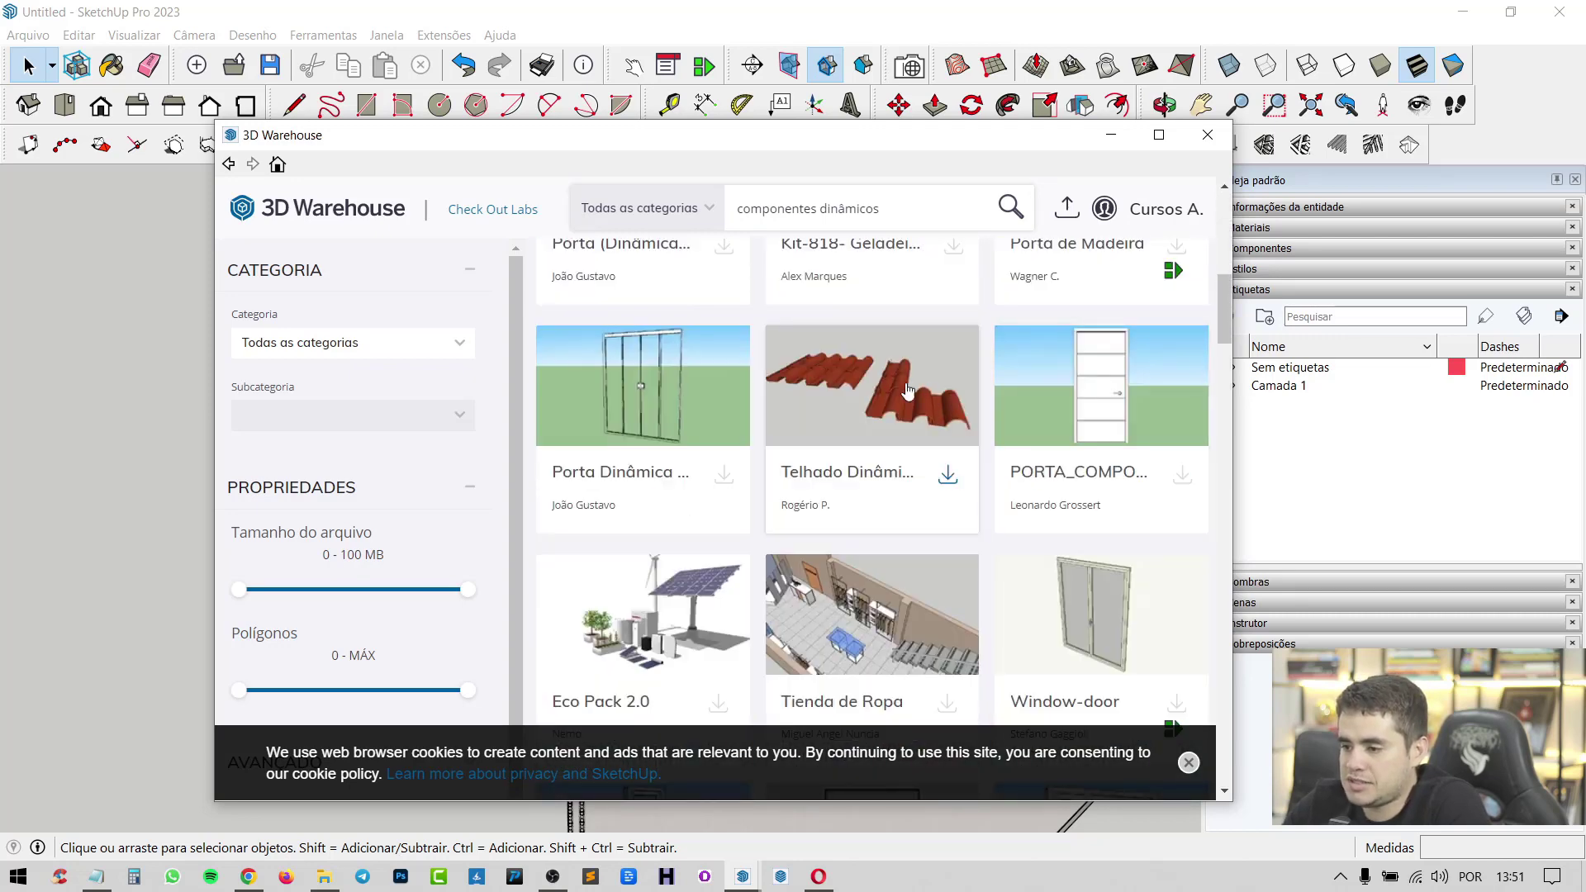
click(946, 476)
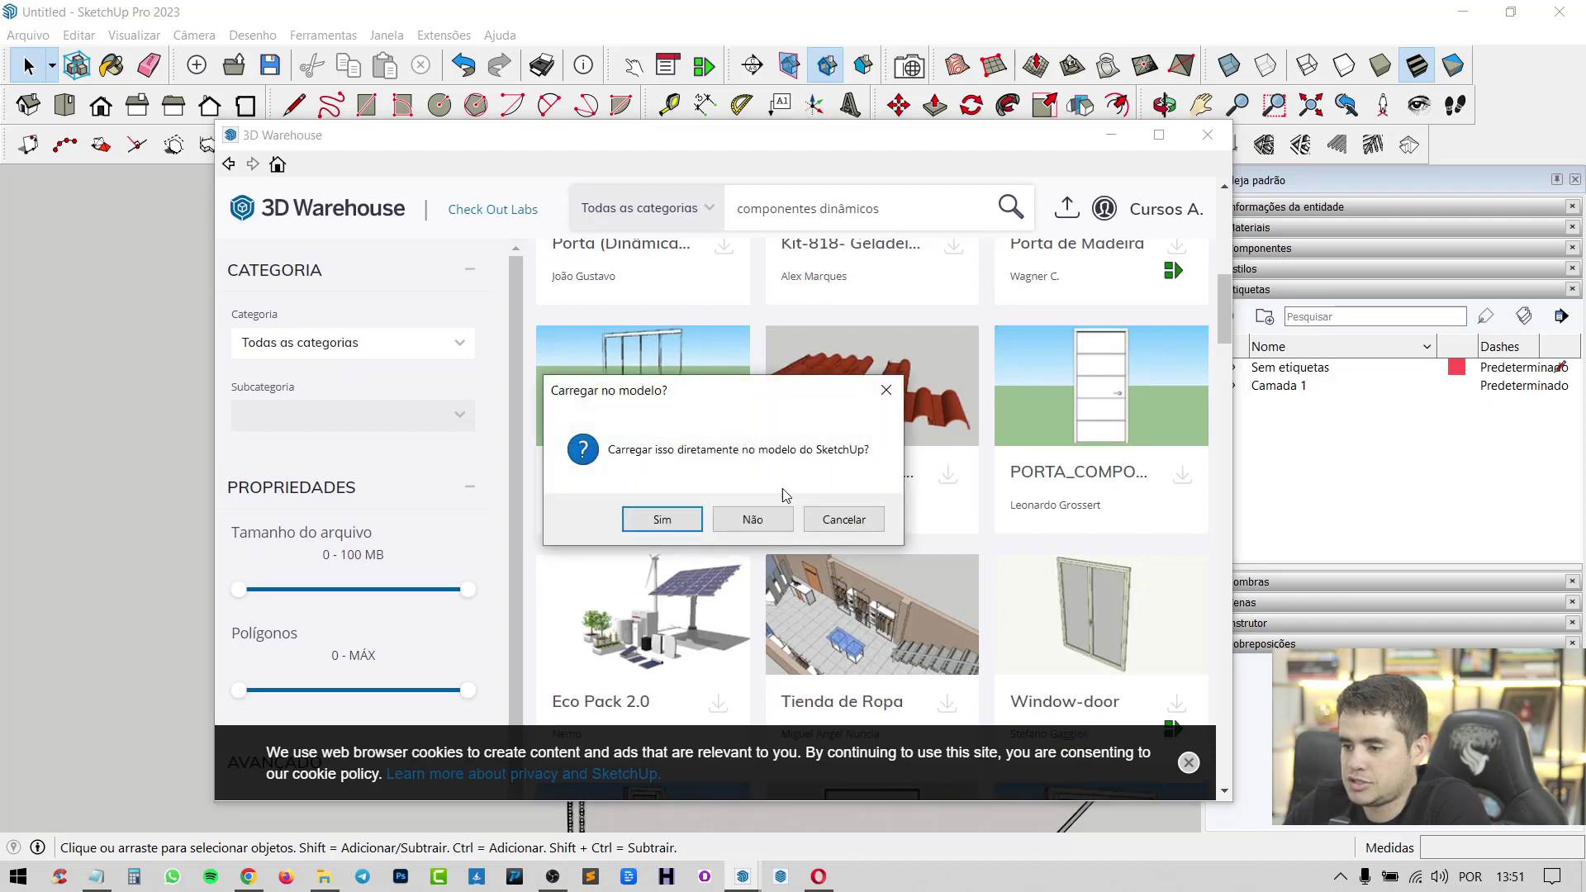
click(661, 519)
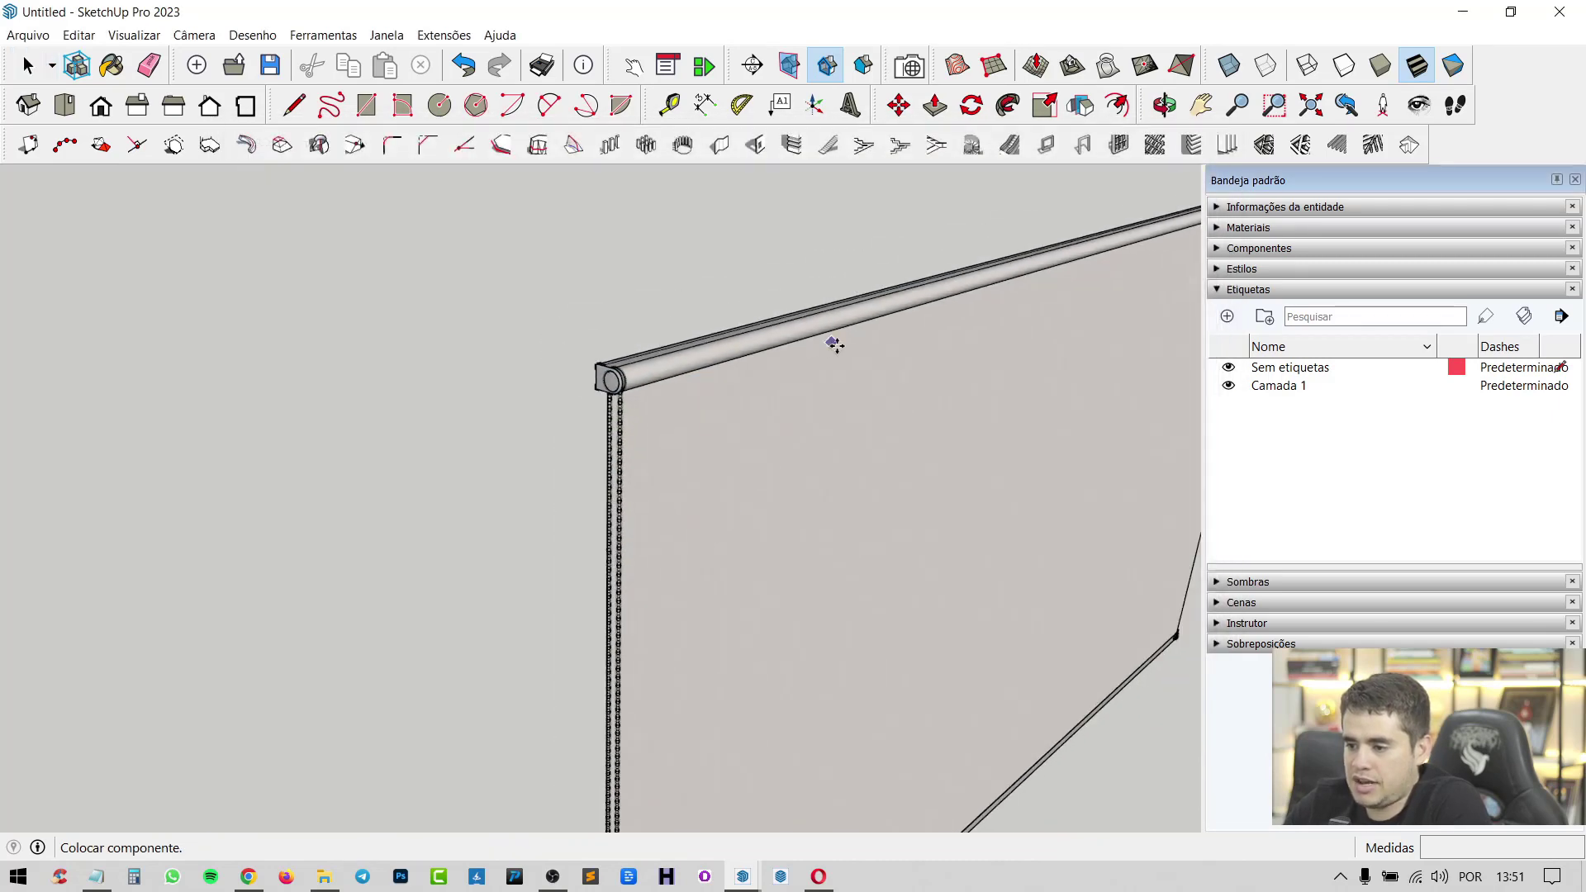
Step: Place the Telhado roof-tile component in the model
scroll(834, 343, down, 2)
scroll(785, 390, down, 2)
scroll(785, 396, down, 2)
scroll(776, 400, down, 2)
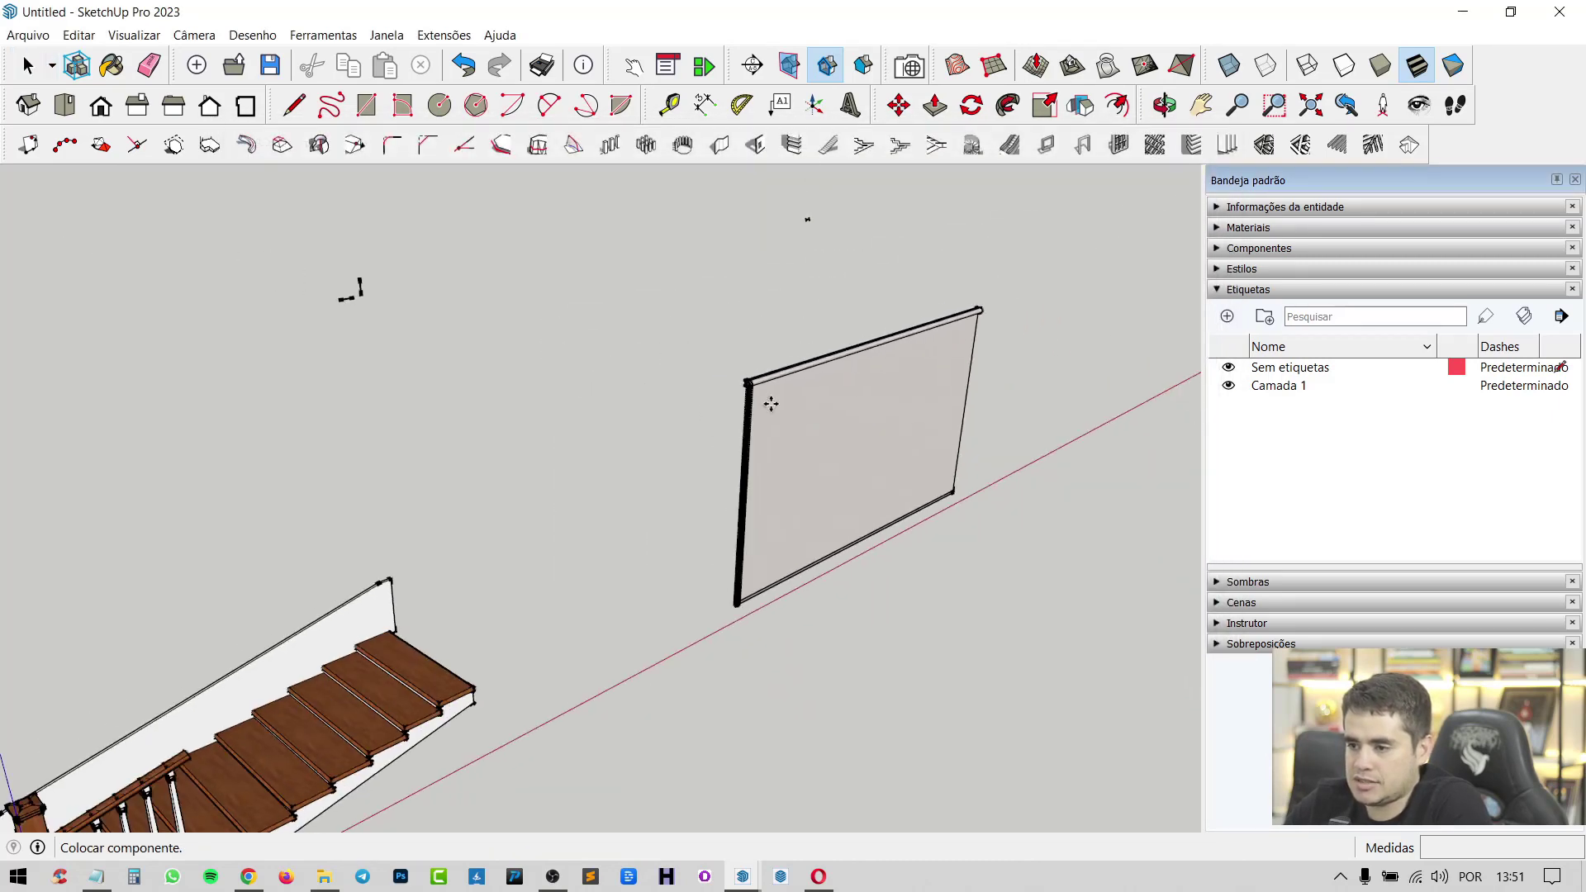
click(770, 403)
scroll(1001, 495, up, 3)
scroll(945, 500, up, 3)
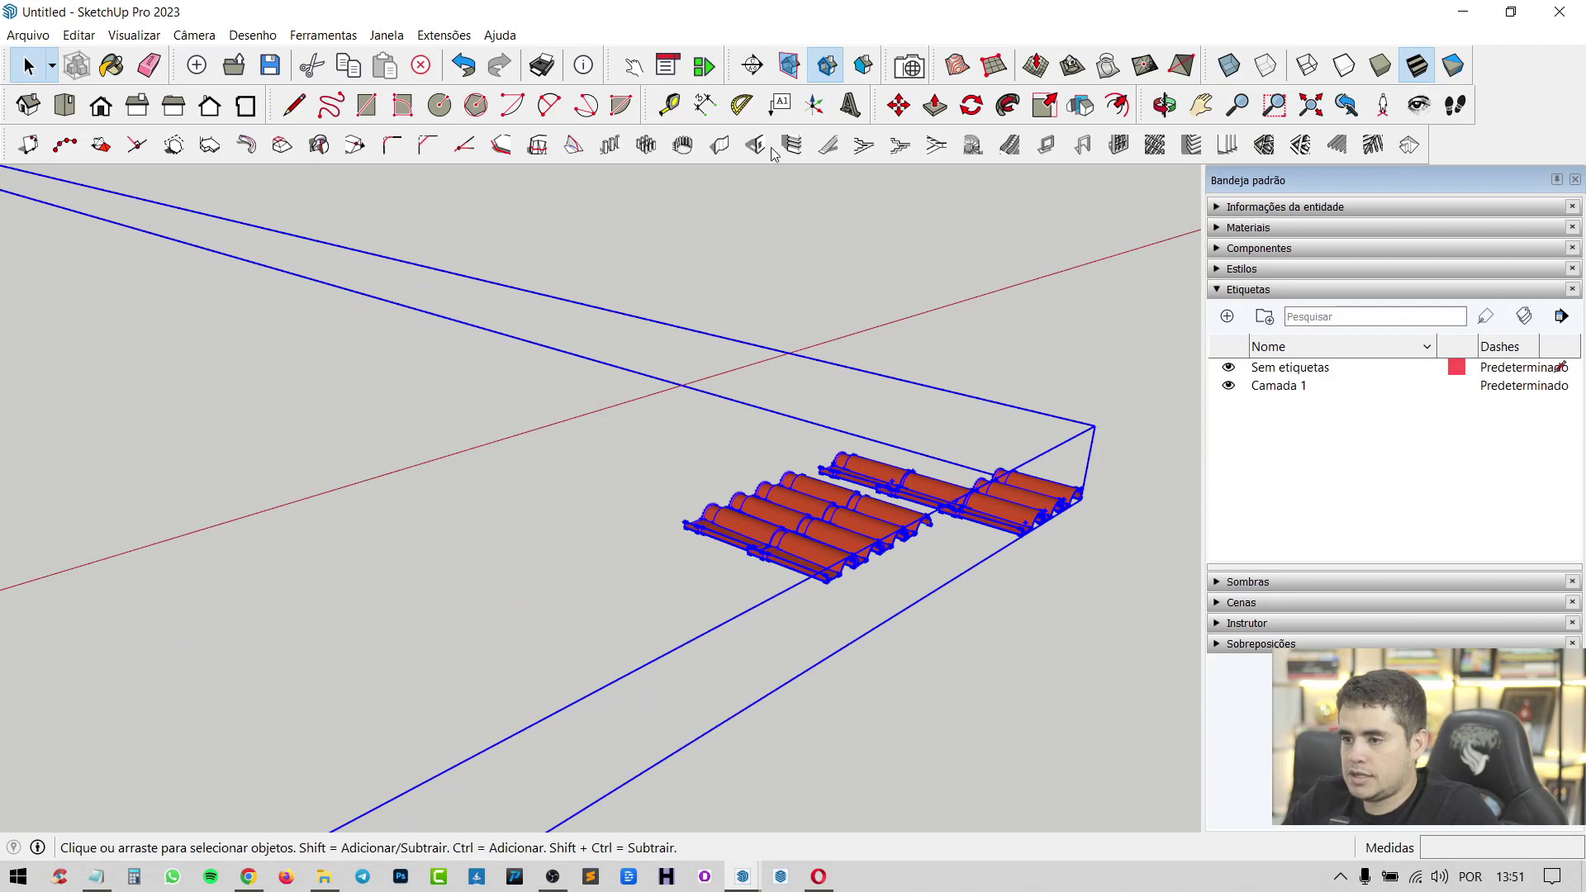
Step: Check the roof and its left tile group for component options with the Interact tool
click(632, 65)
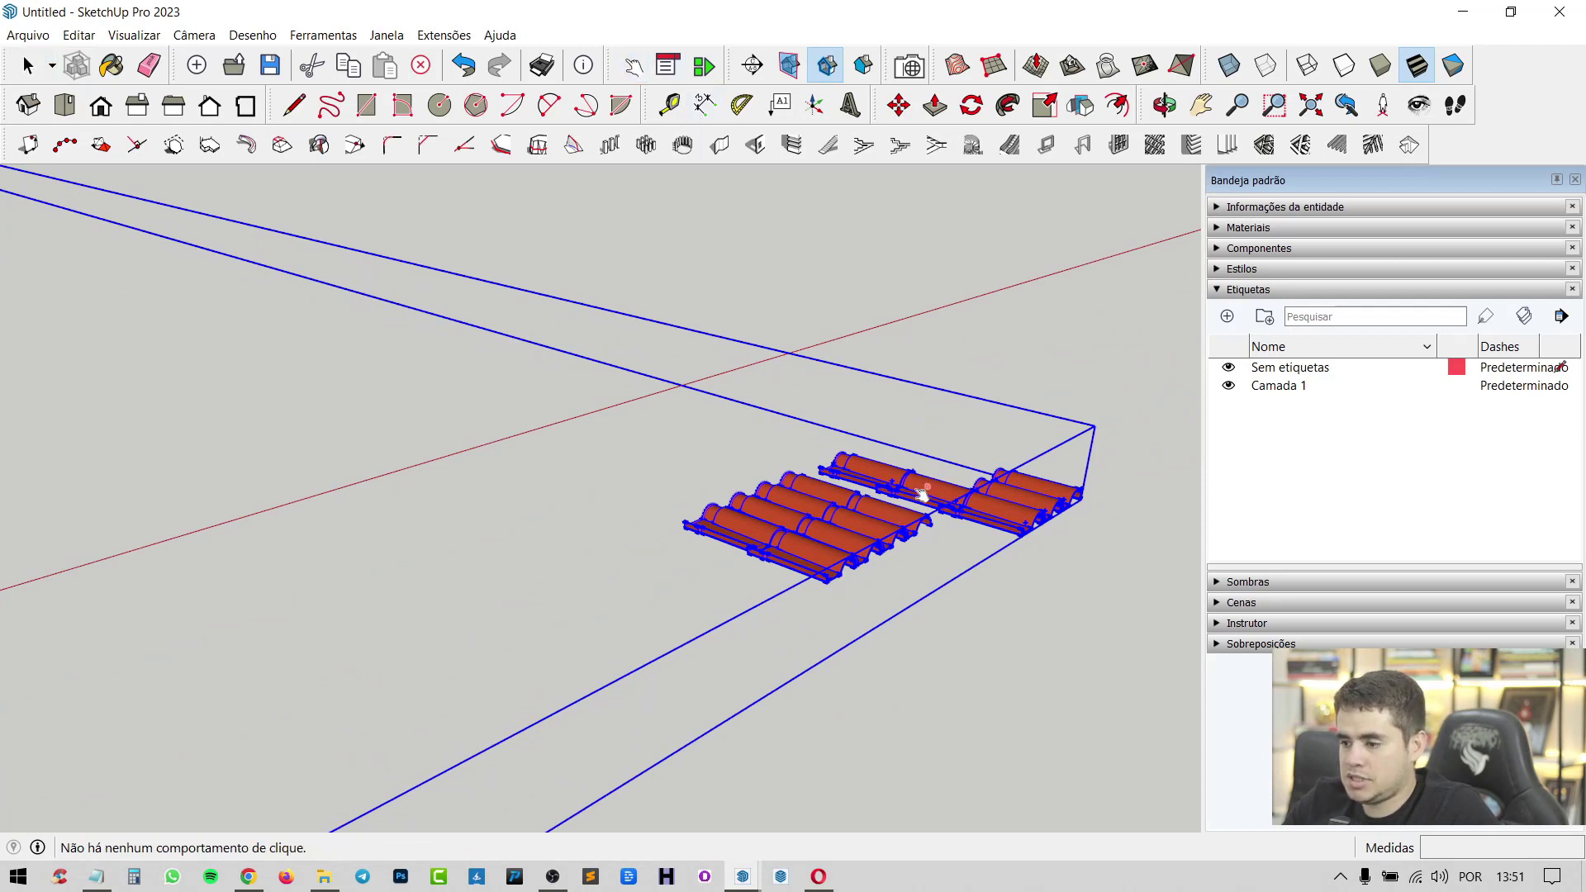
click(666, 66)
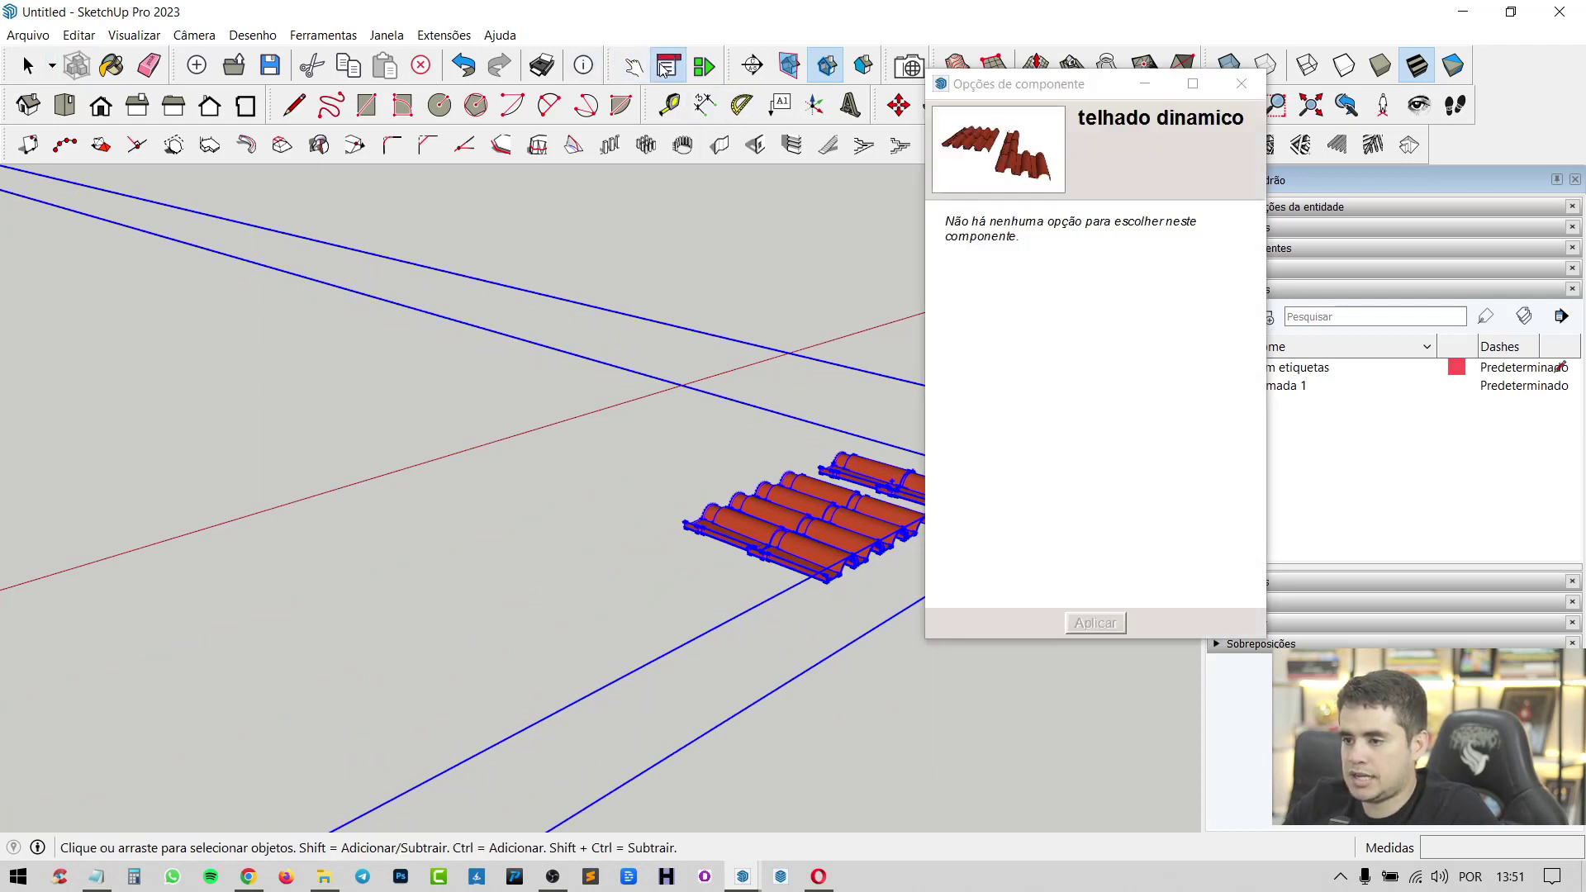
click(1241, 84)
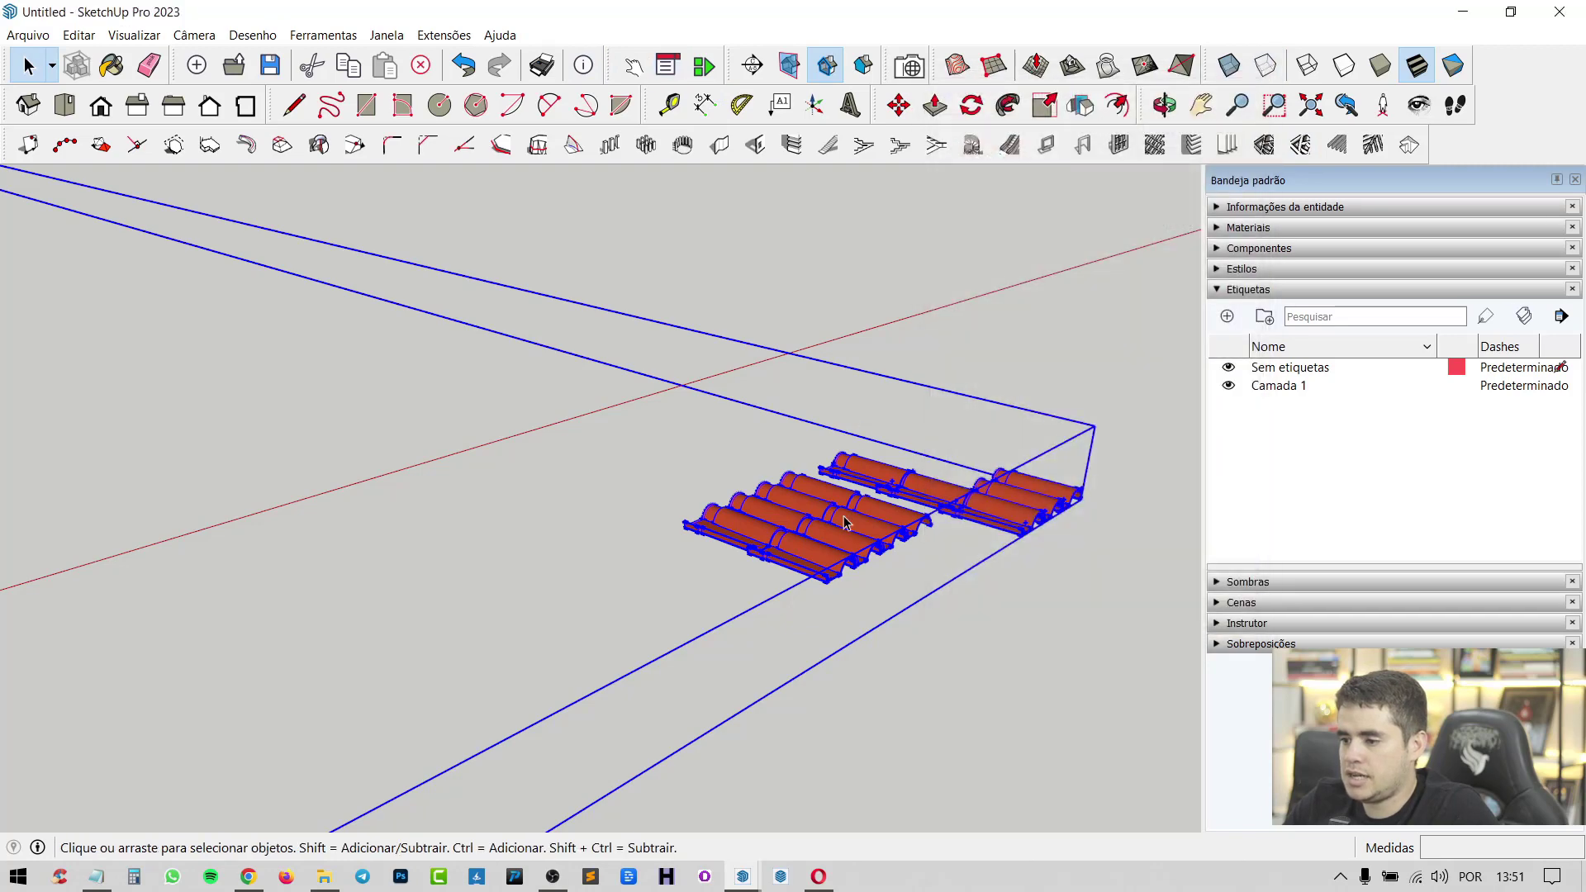
click(743, 504)
click(632, 66)
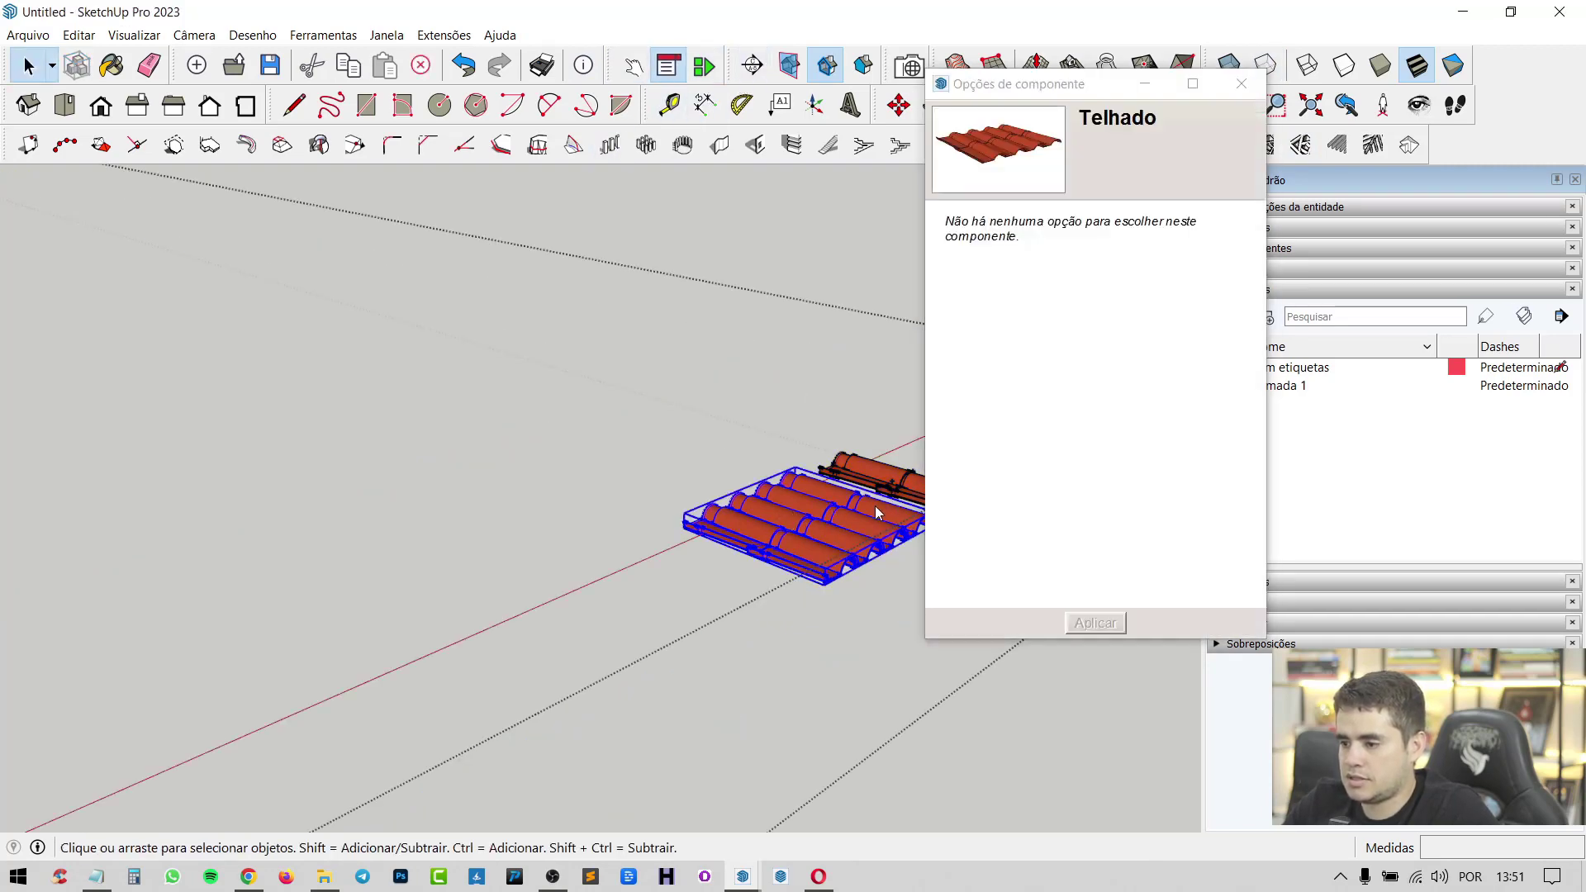
click(1241, 84)
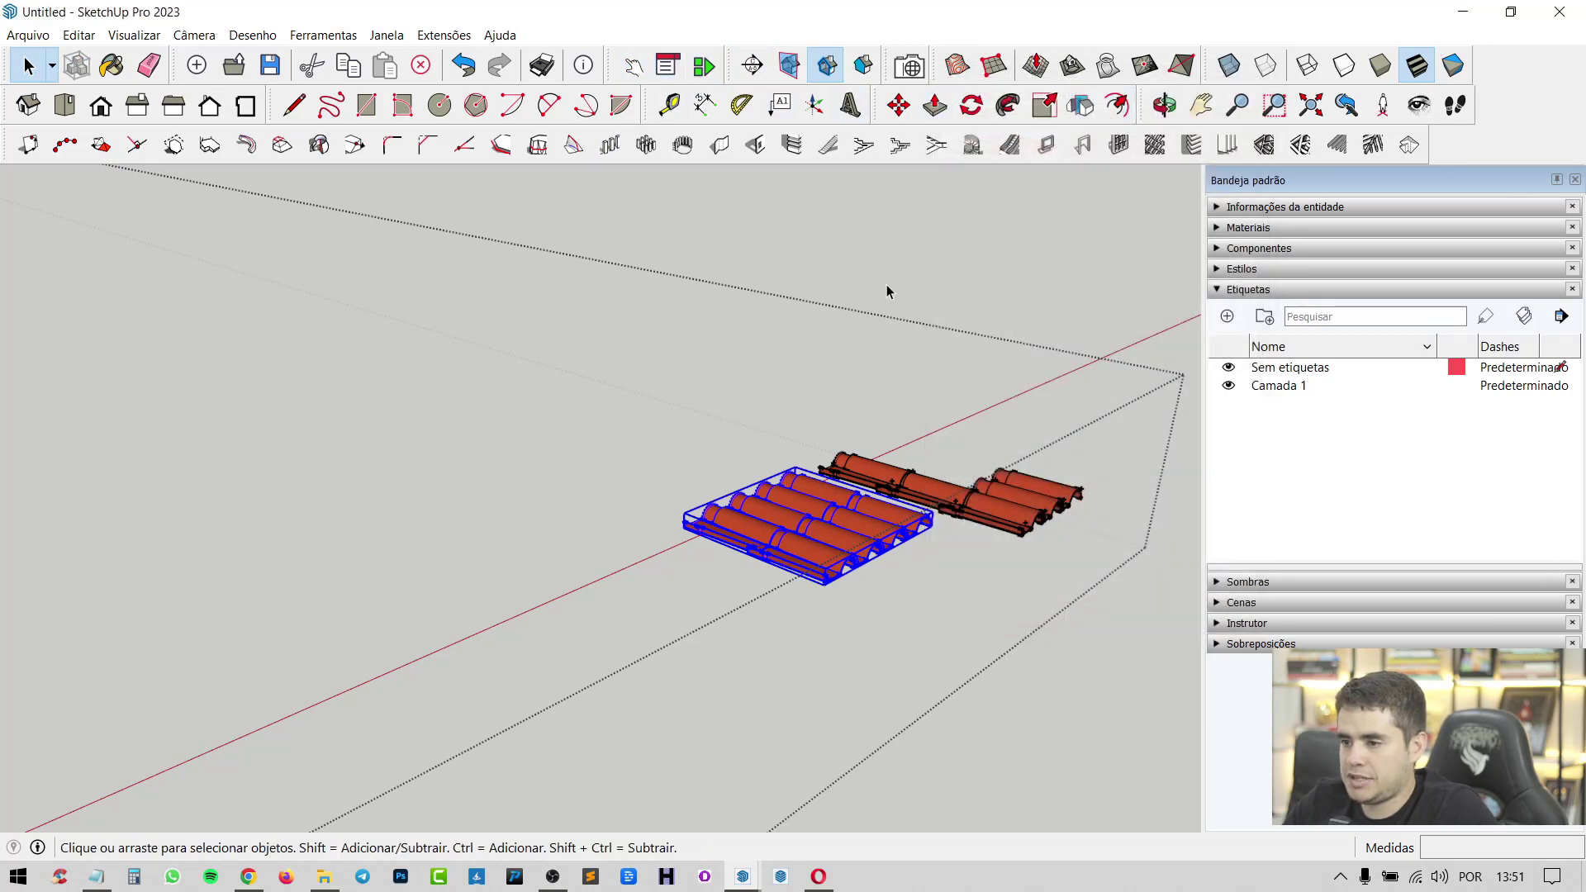
Step: Inside the left tile group, check a single tile's options and whether it reacts to clicks
click(999, 519)
click(841, 507)
double_click(840, 507)
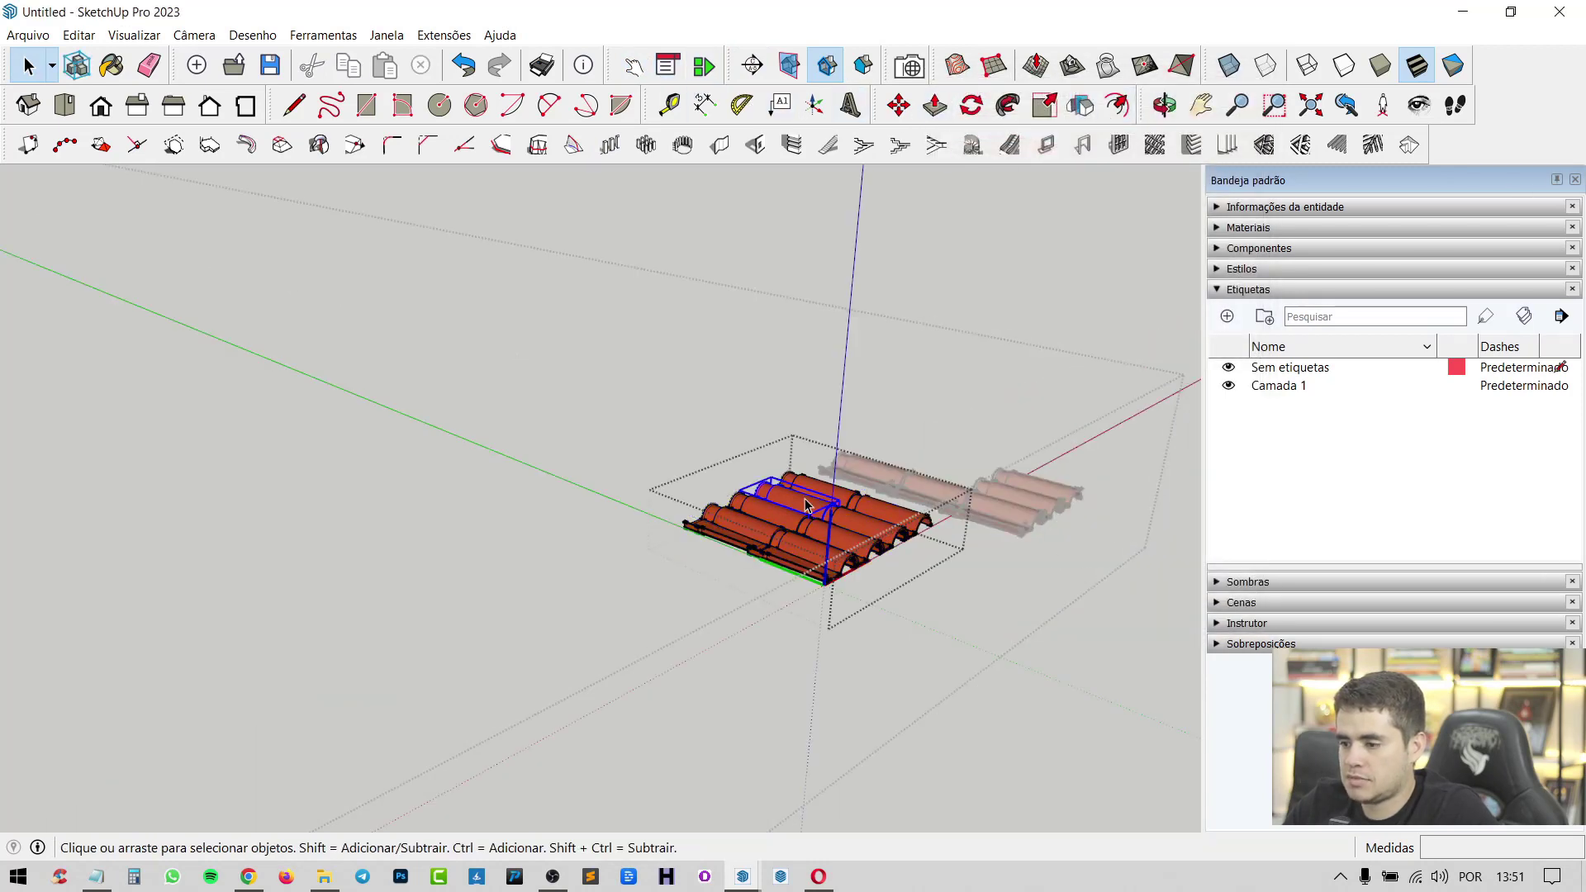
click(667, 66)
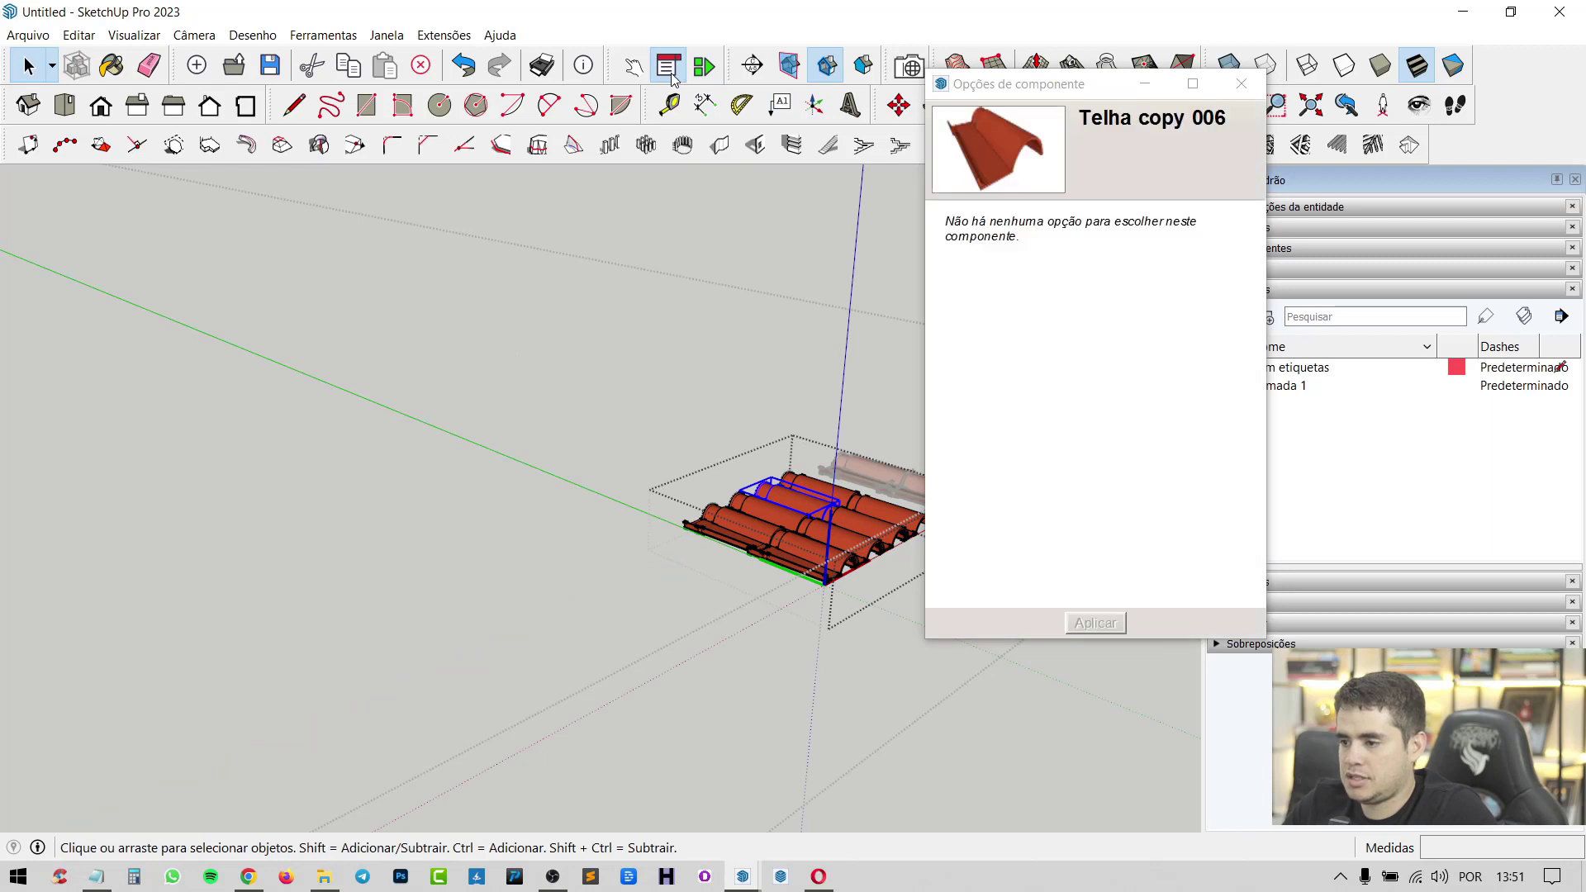
click(634, 75)
click(1241, 84)
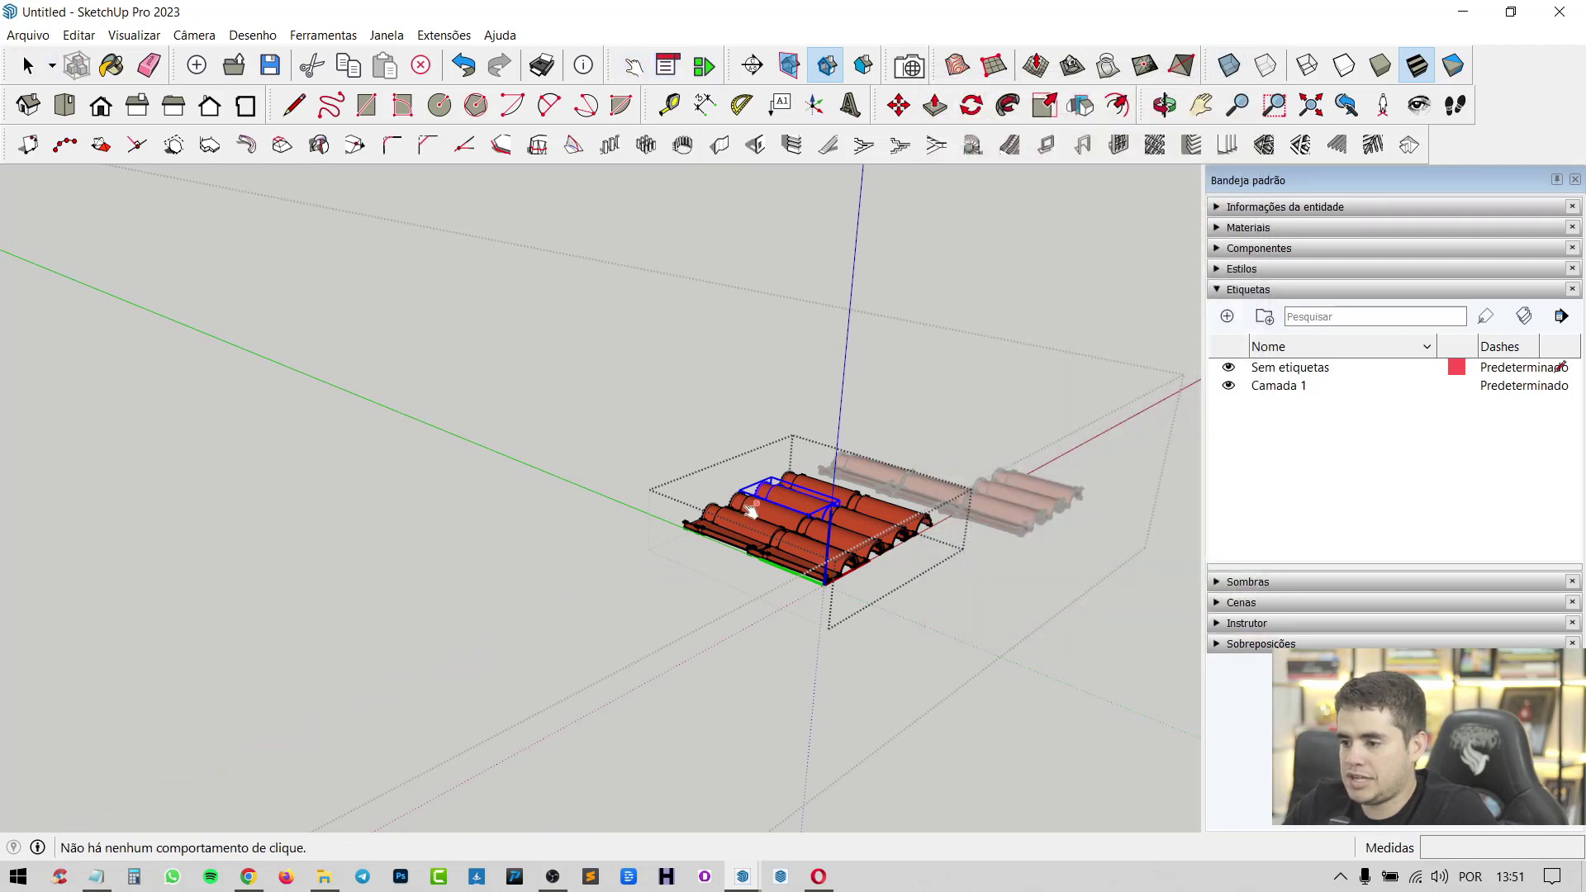
scroll(776, 494, up, 2)
Step: Cancel scaling the single tile and exit the tile group
key(space)
key(s)
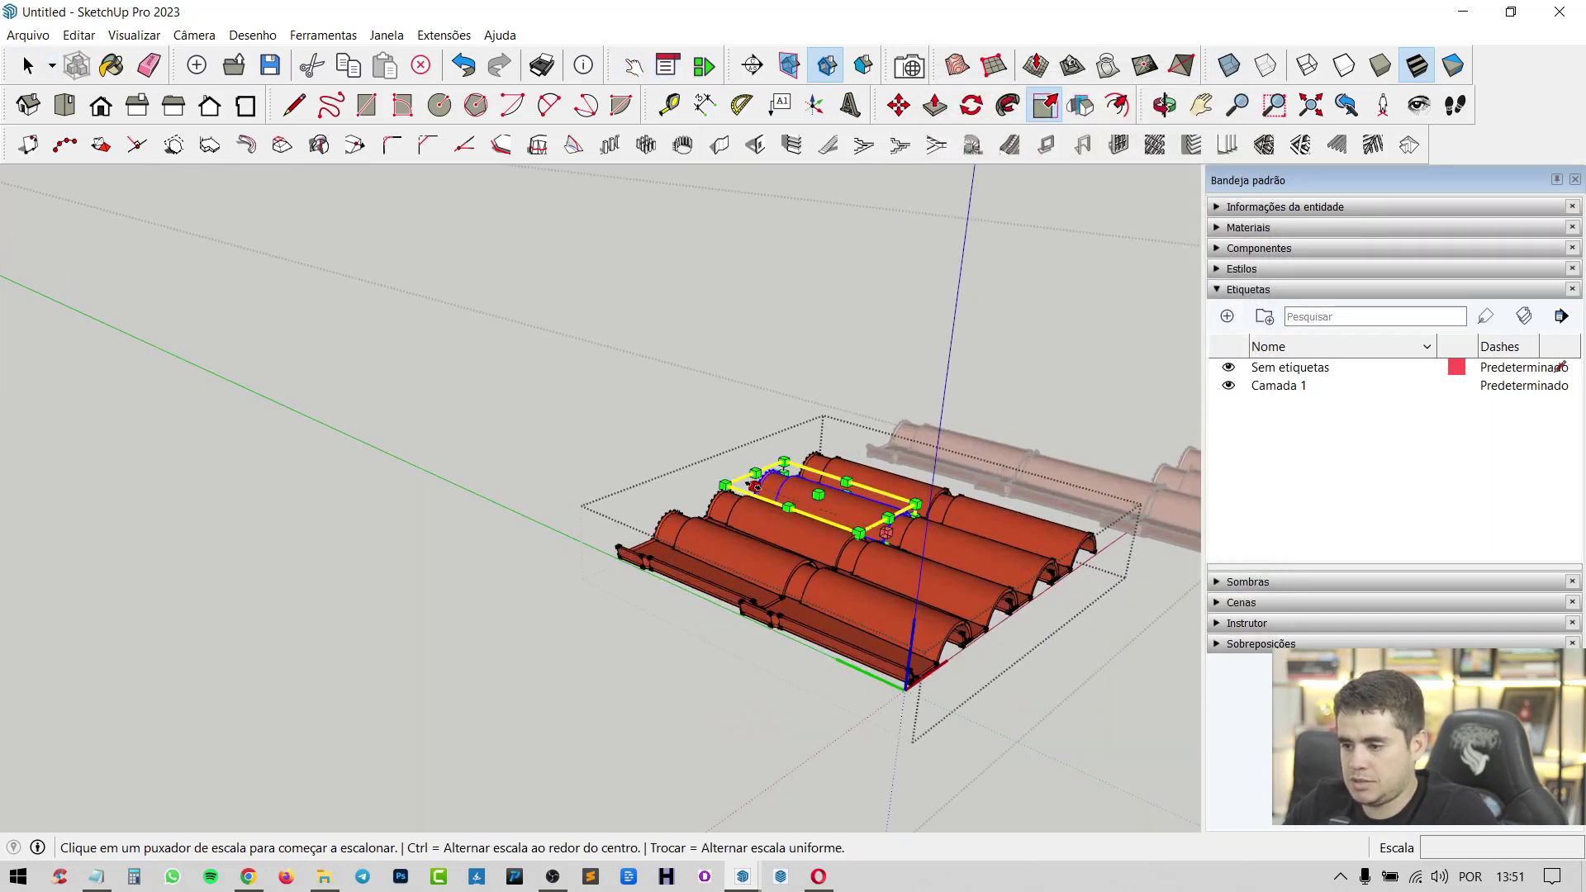
click(754, 486)
key(Escape)
key(space)
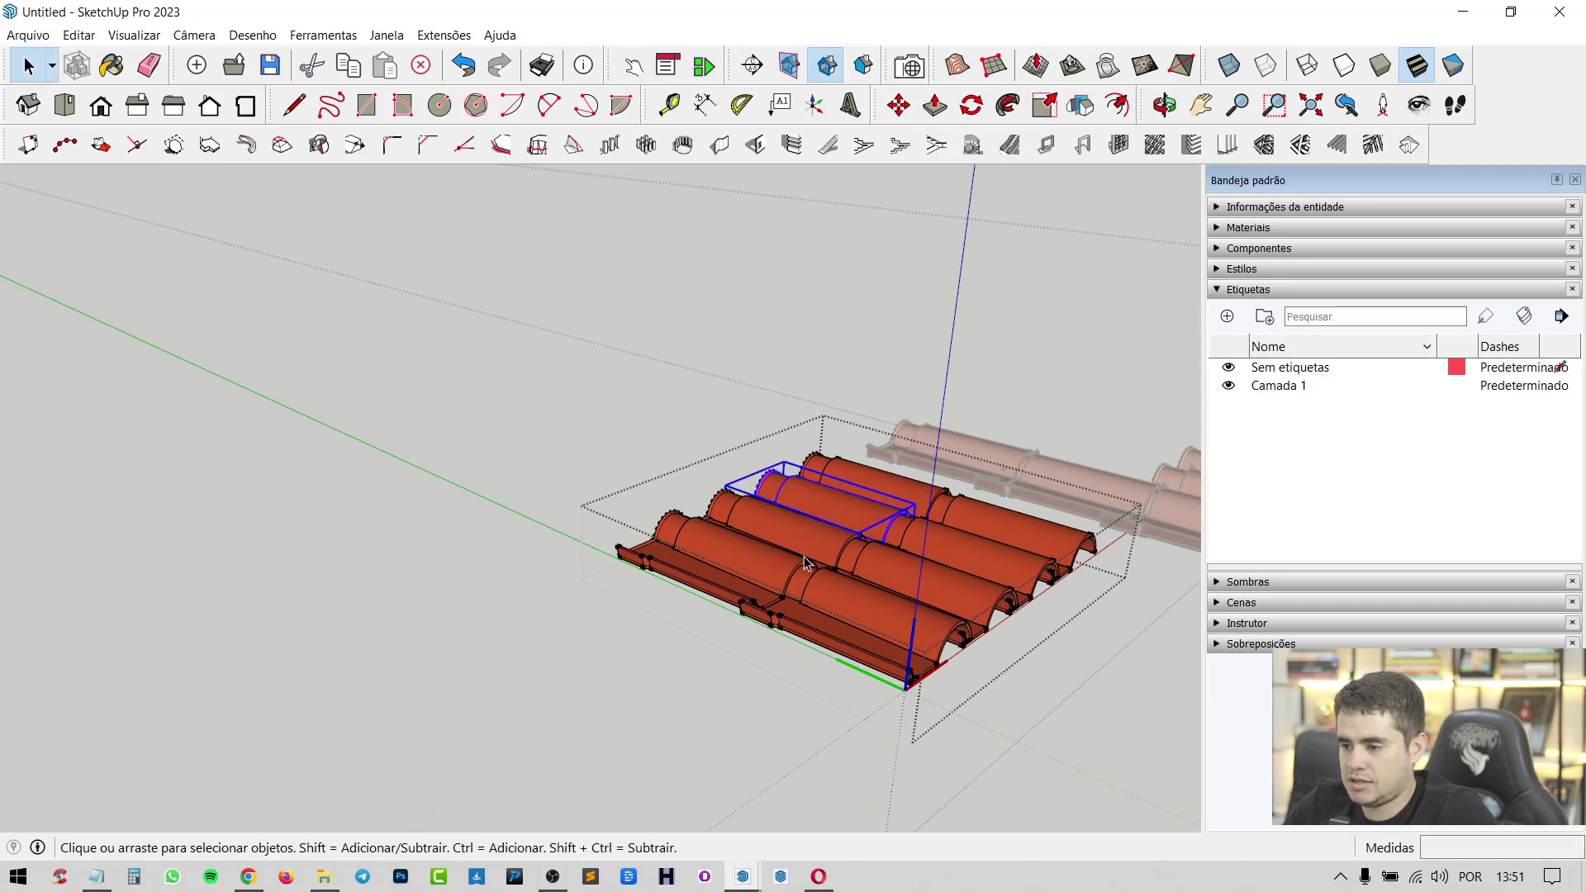
key(Escape)
Step: Stretch the whole tile group along the red axis to 3,14
click(753, 620)
key(s)
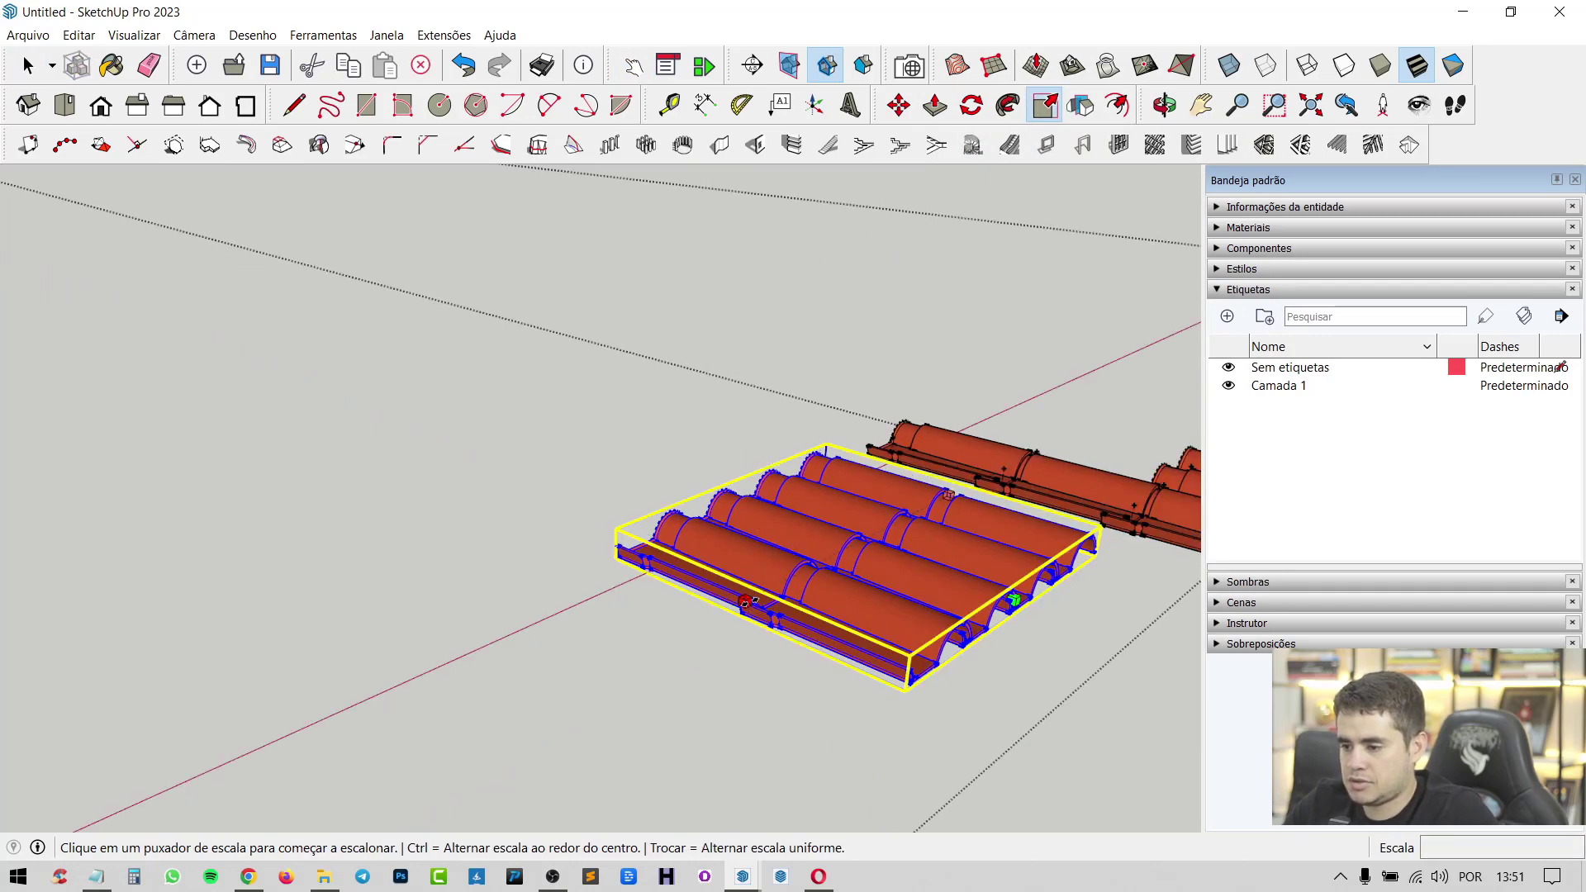
click(754, 600)
click(900, 568)
scroll(900, 569, down, 2)
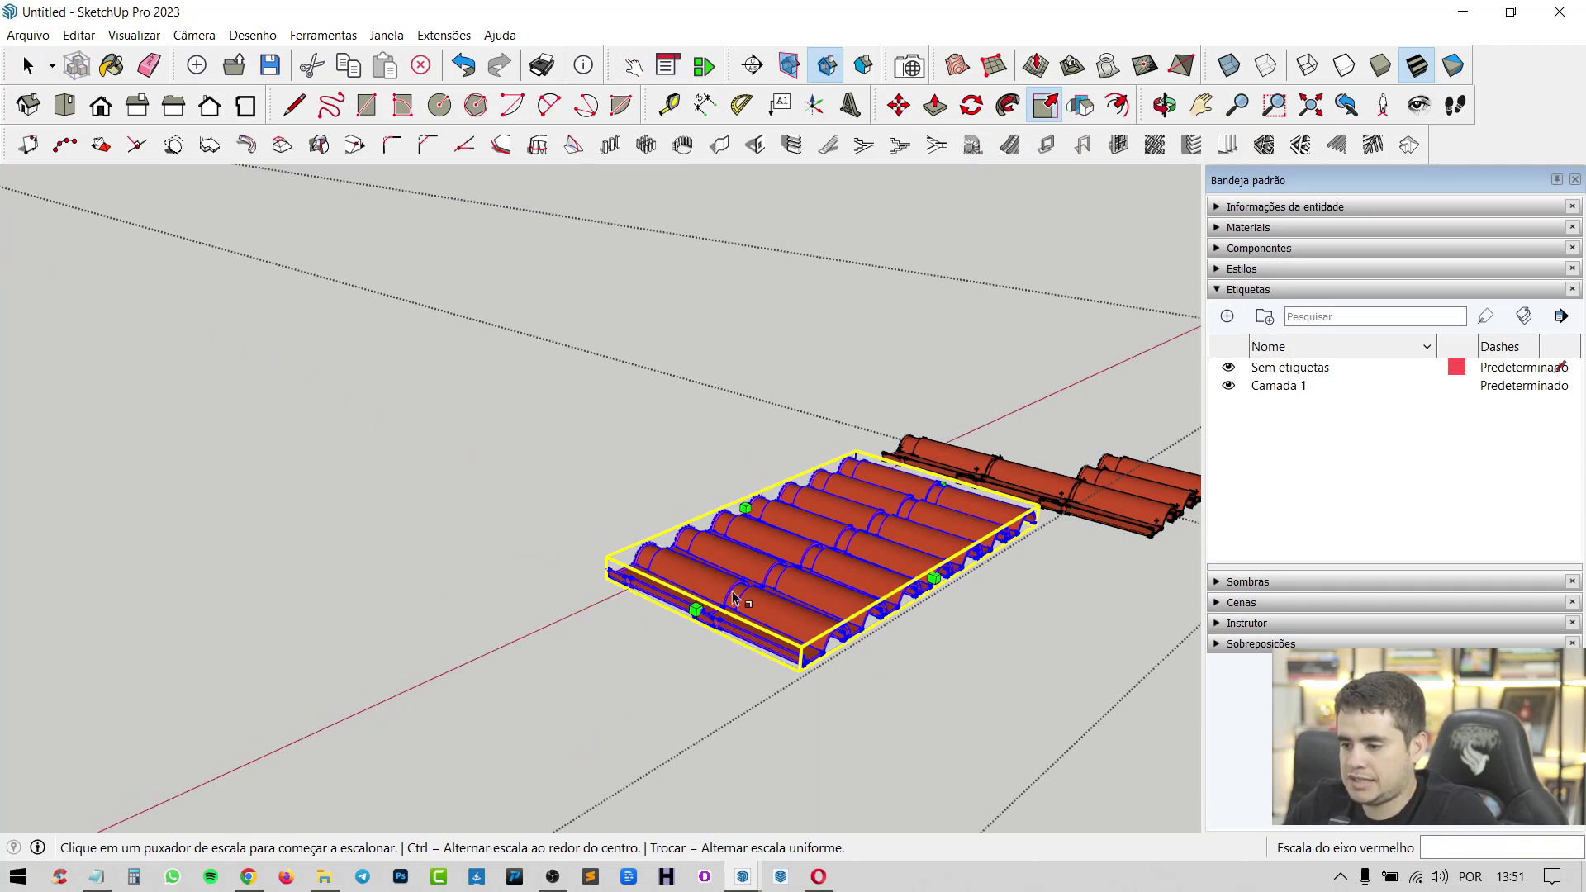
click(695, 608)
scroll(696, 609, down, 2)
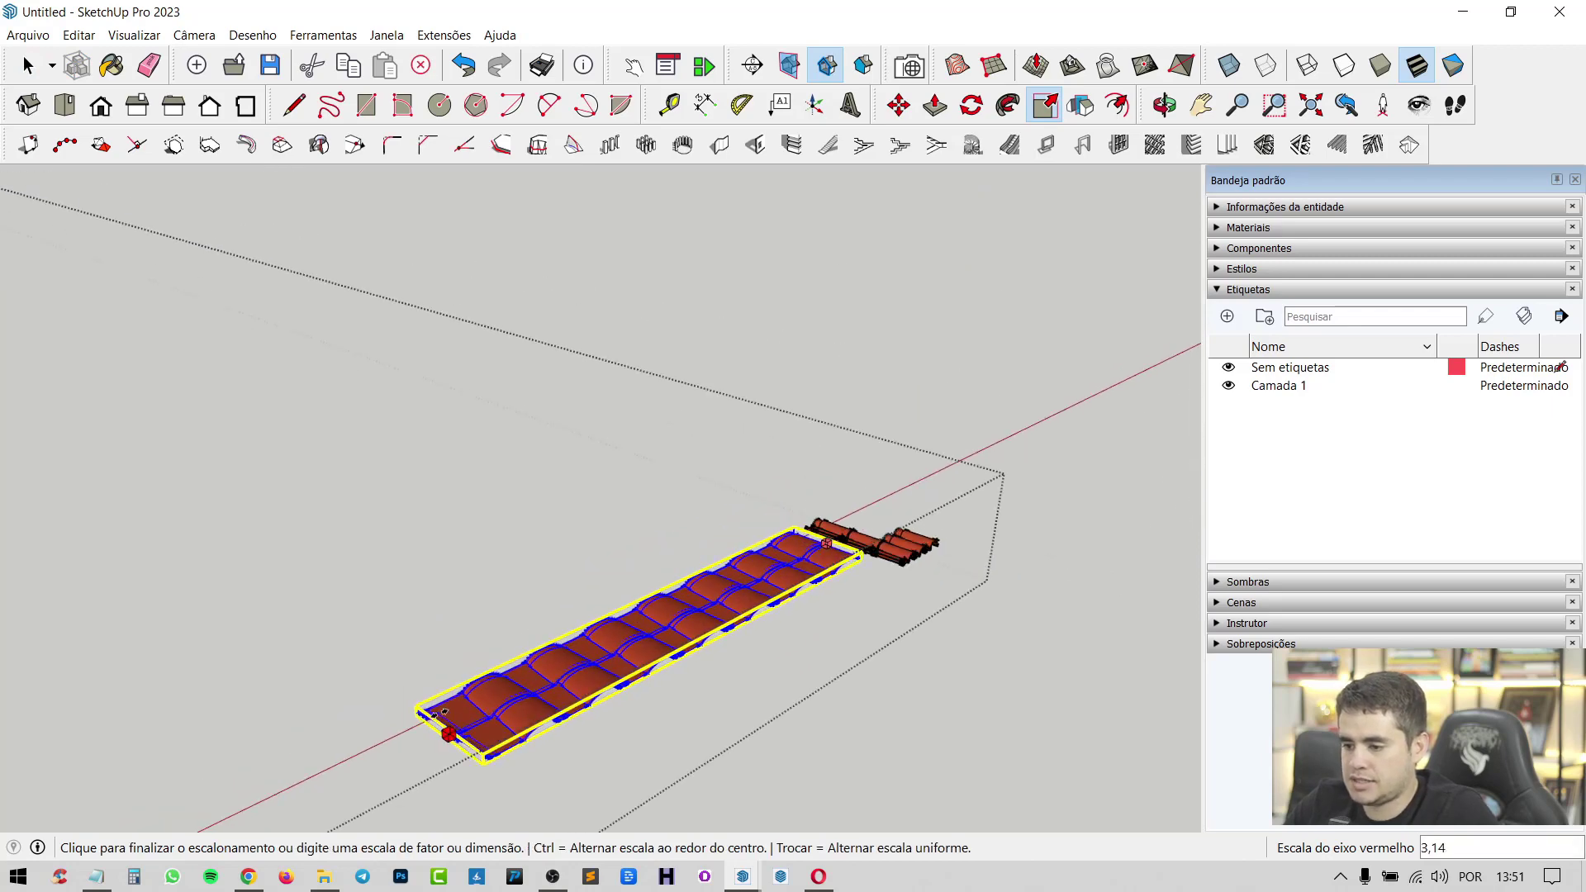
click(493, 677)
Step: Stretch the tile group along the green axis to 7,37
click(684, 653)
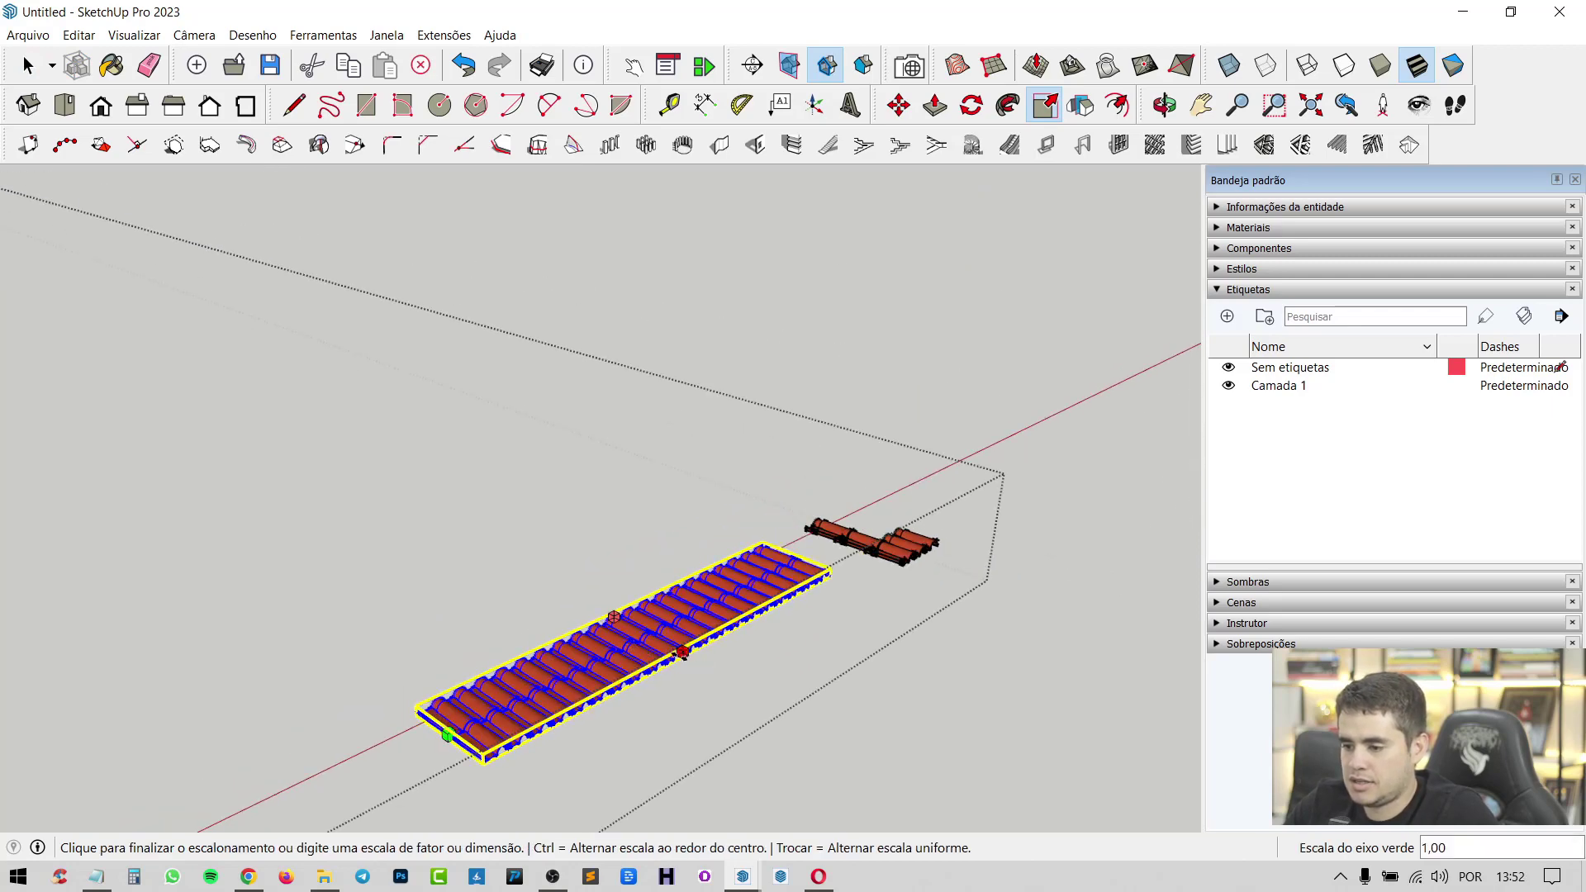
scroll(757, 575, down, 2)
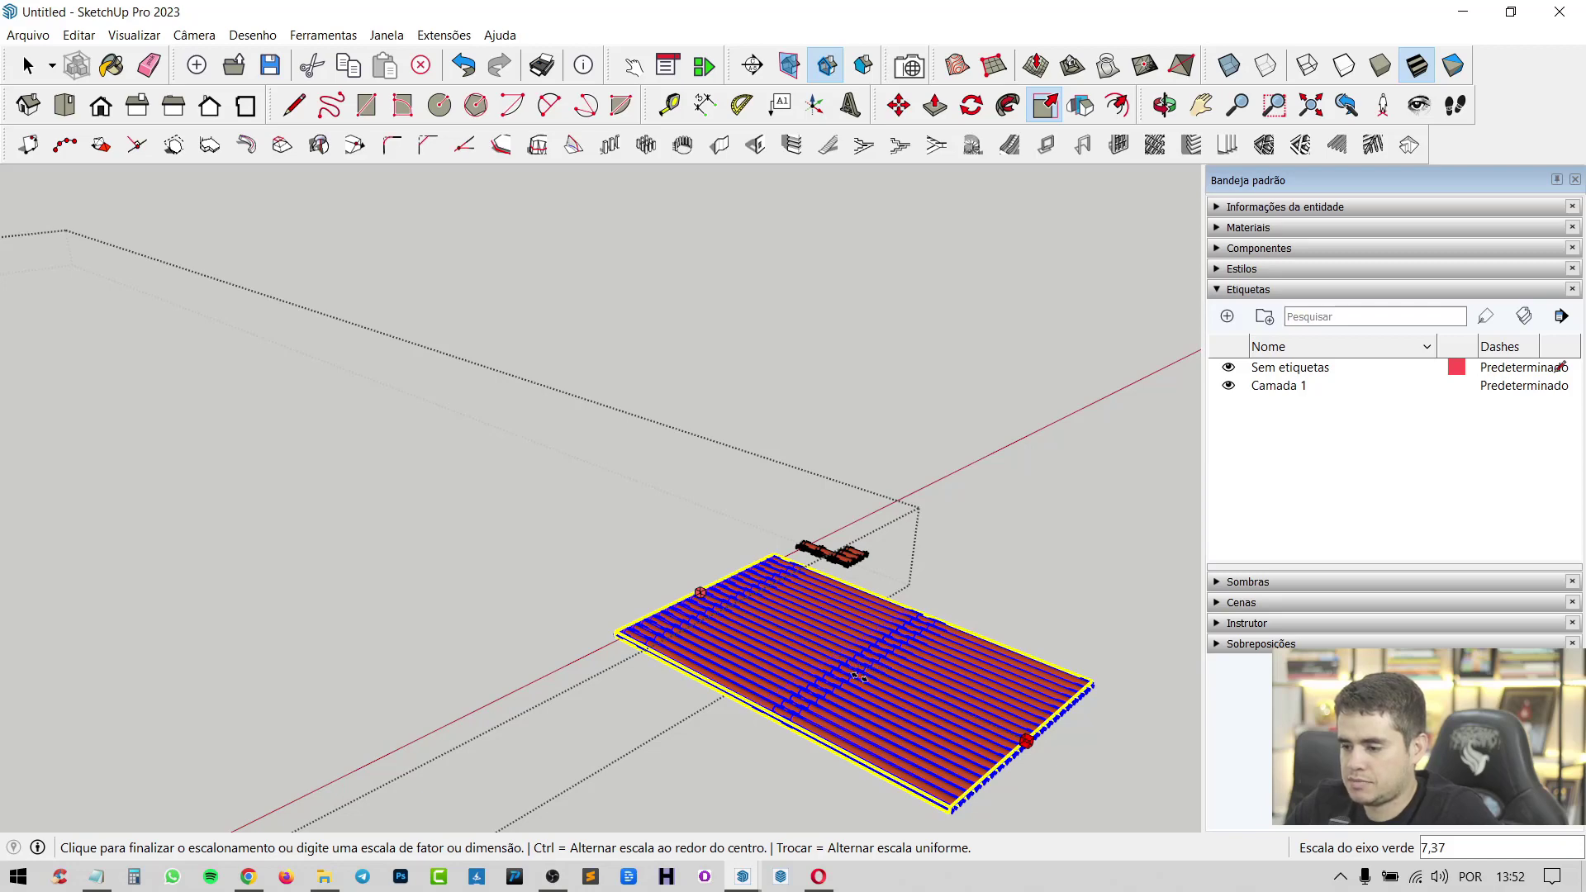
click(858, 677)
scroll(907, 727, up, 1)
scroll(902, 725, up, 1)
scroll(897, 721, up, 2)
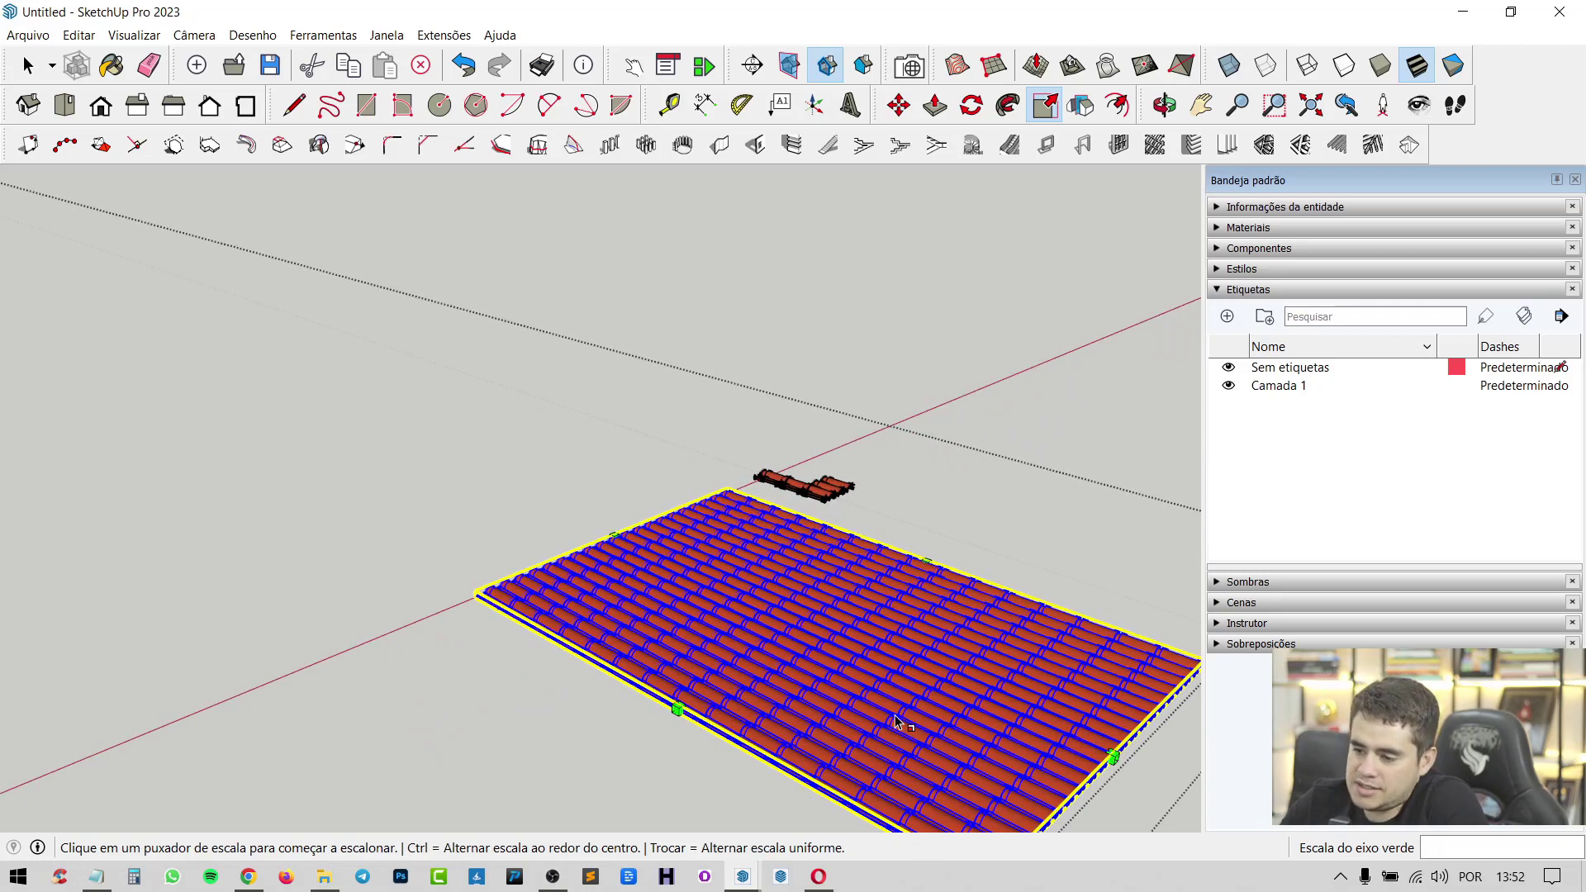
scroll(900, 718, up, 1)
scroll(900, 720, up, 1)
scroll(902, 718, up, 1)
scroll(896, 693, up, 1)
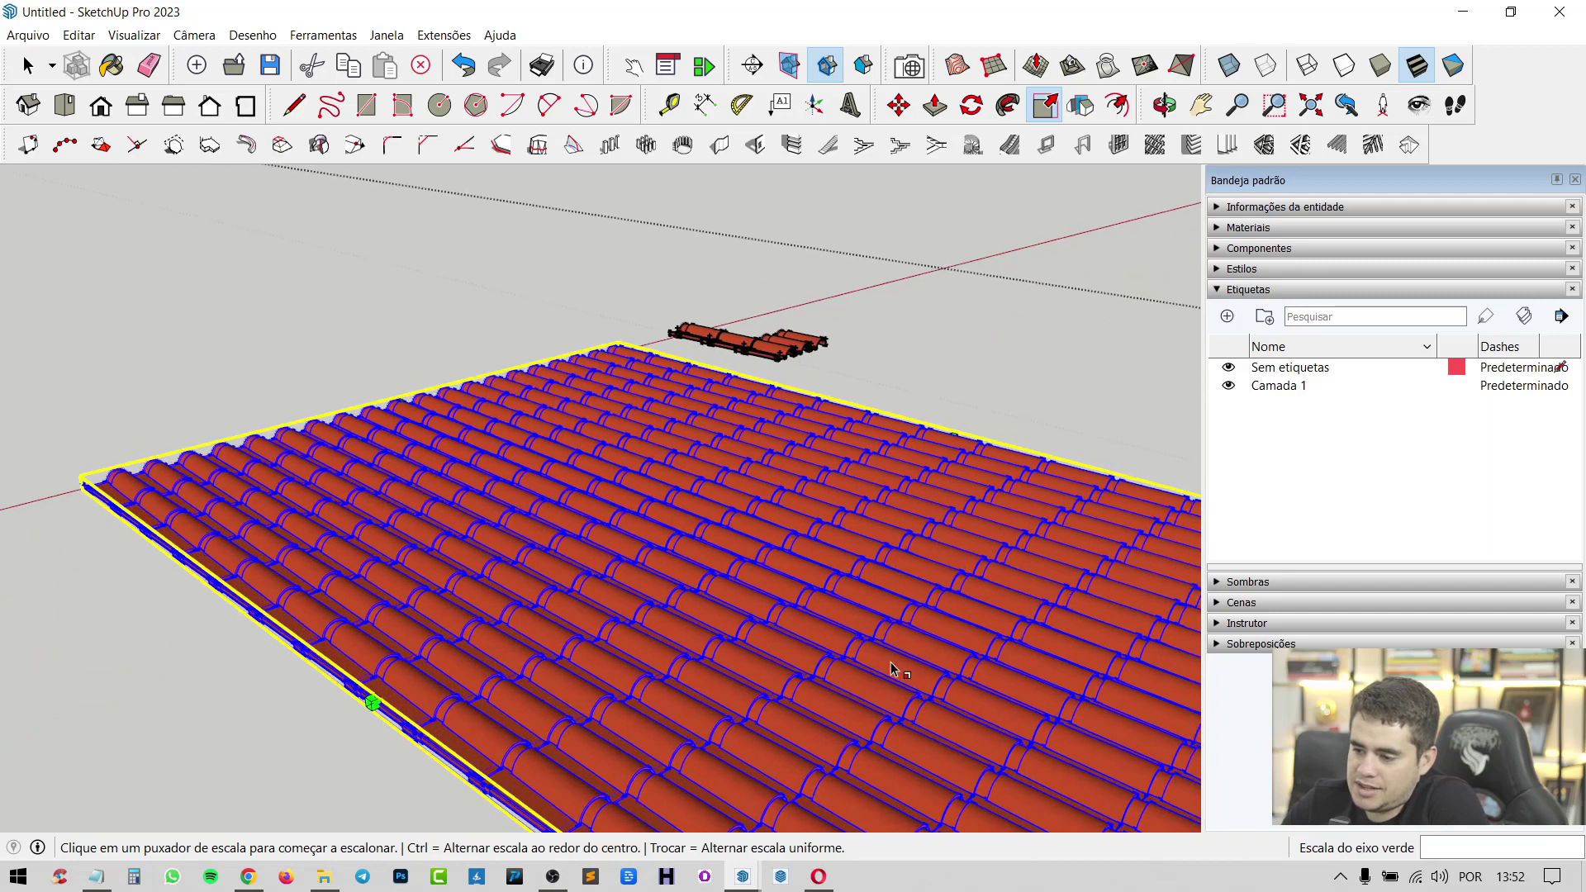
Step: Begin widening the tile group along red again
scroll(892, 669, down, 1)
scroll(875, 578, down, 1)
scroll(826, 537, down, 1)
scroll(805, 542, down, 1)
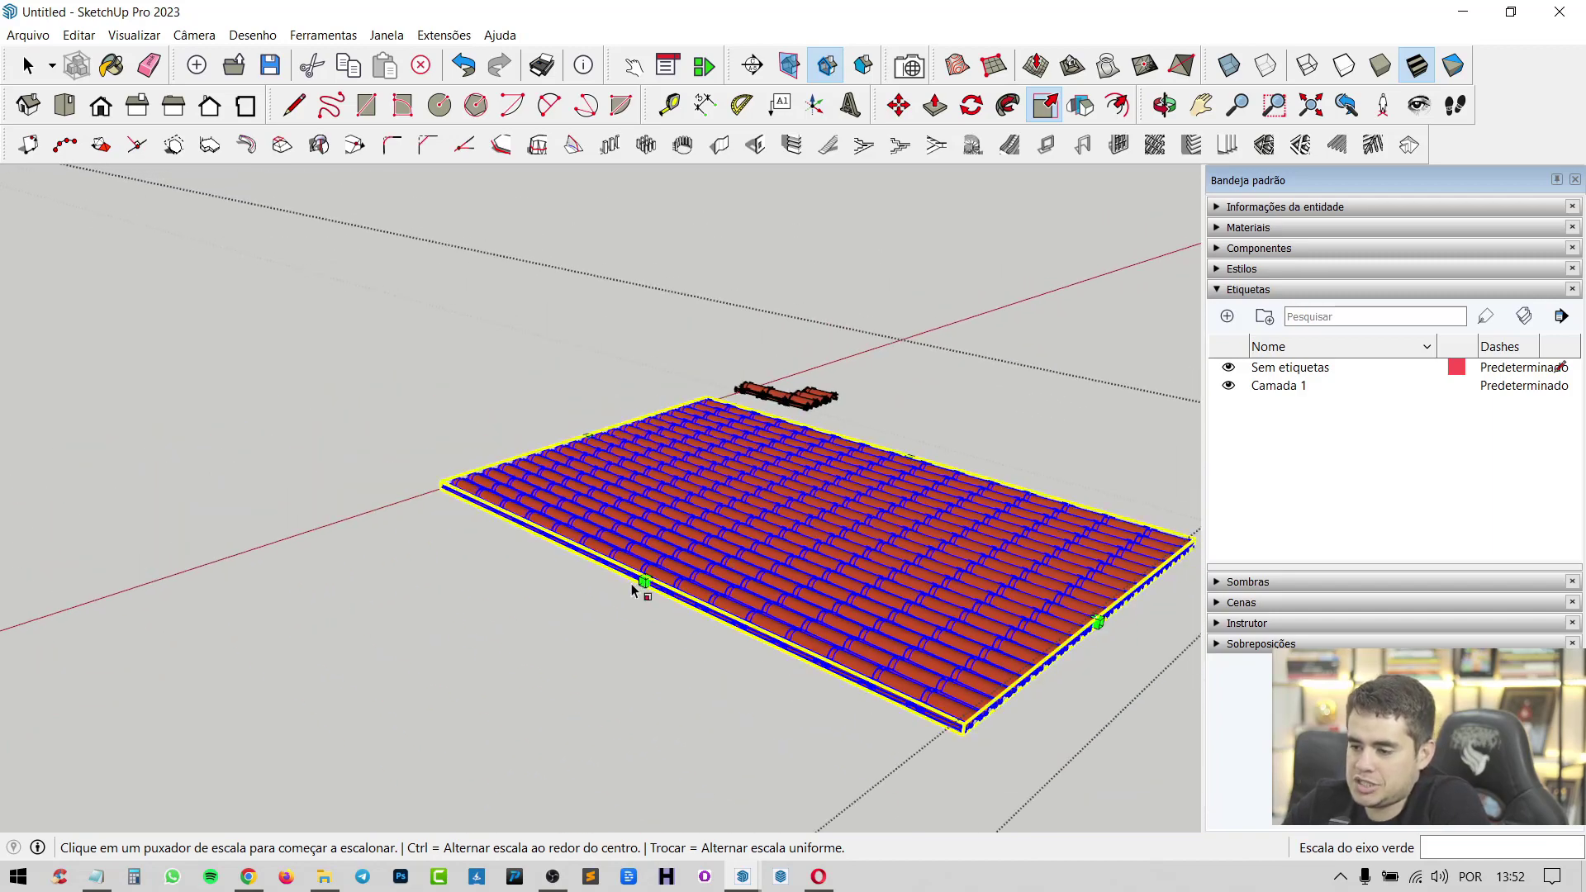
click(636, 582)
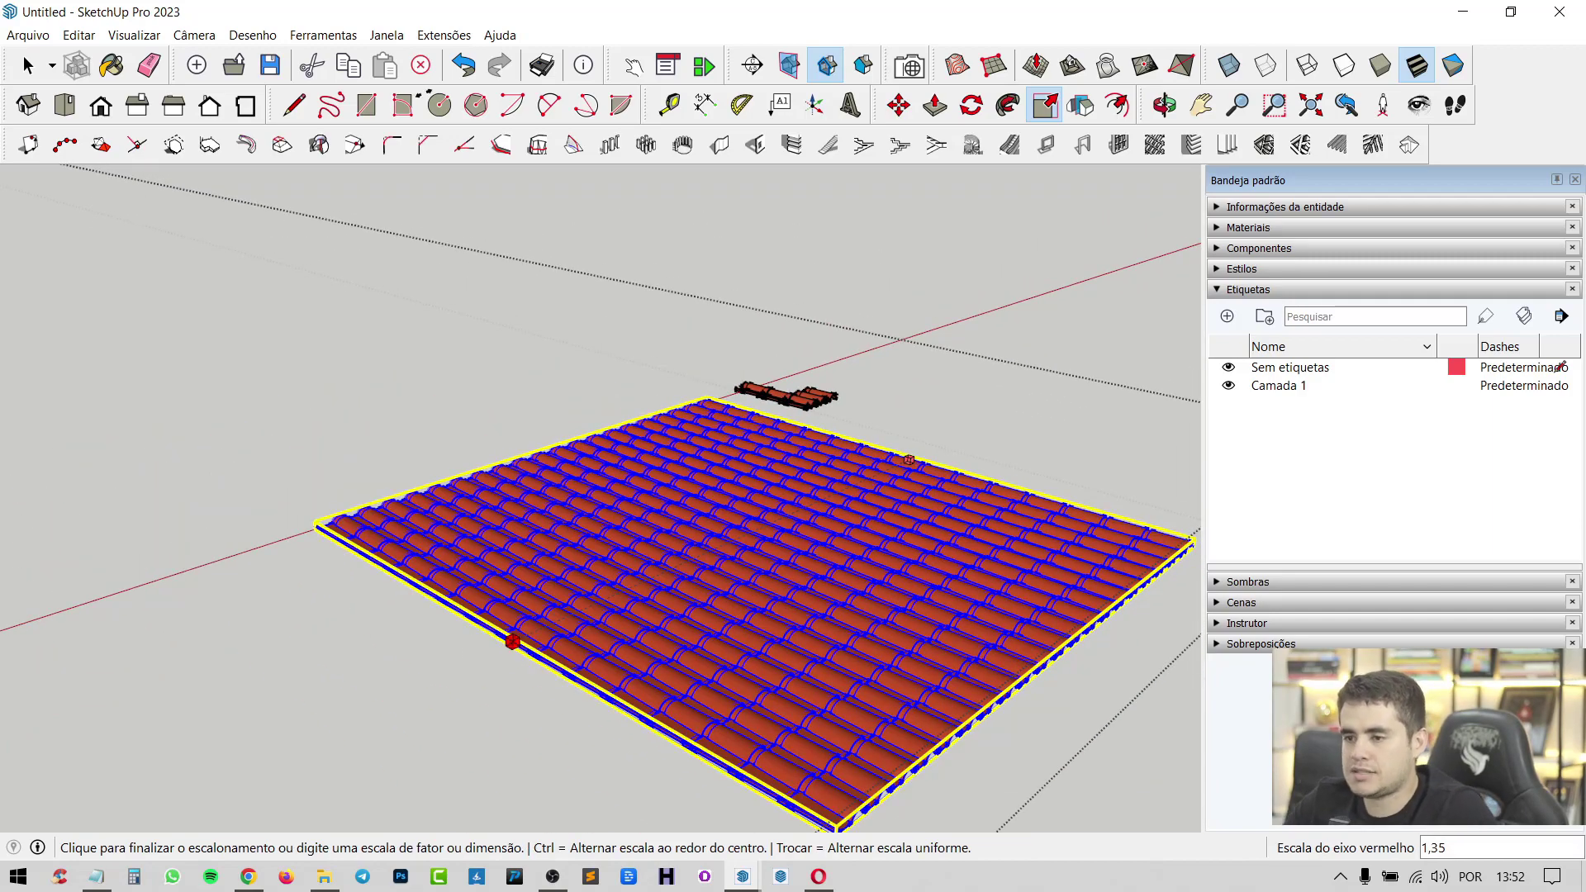
Step: Finish the stretch and open the 3D Warehouse window
key(space)
click(400, 41)
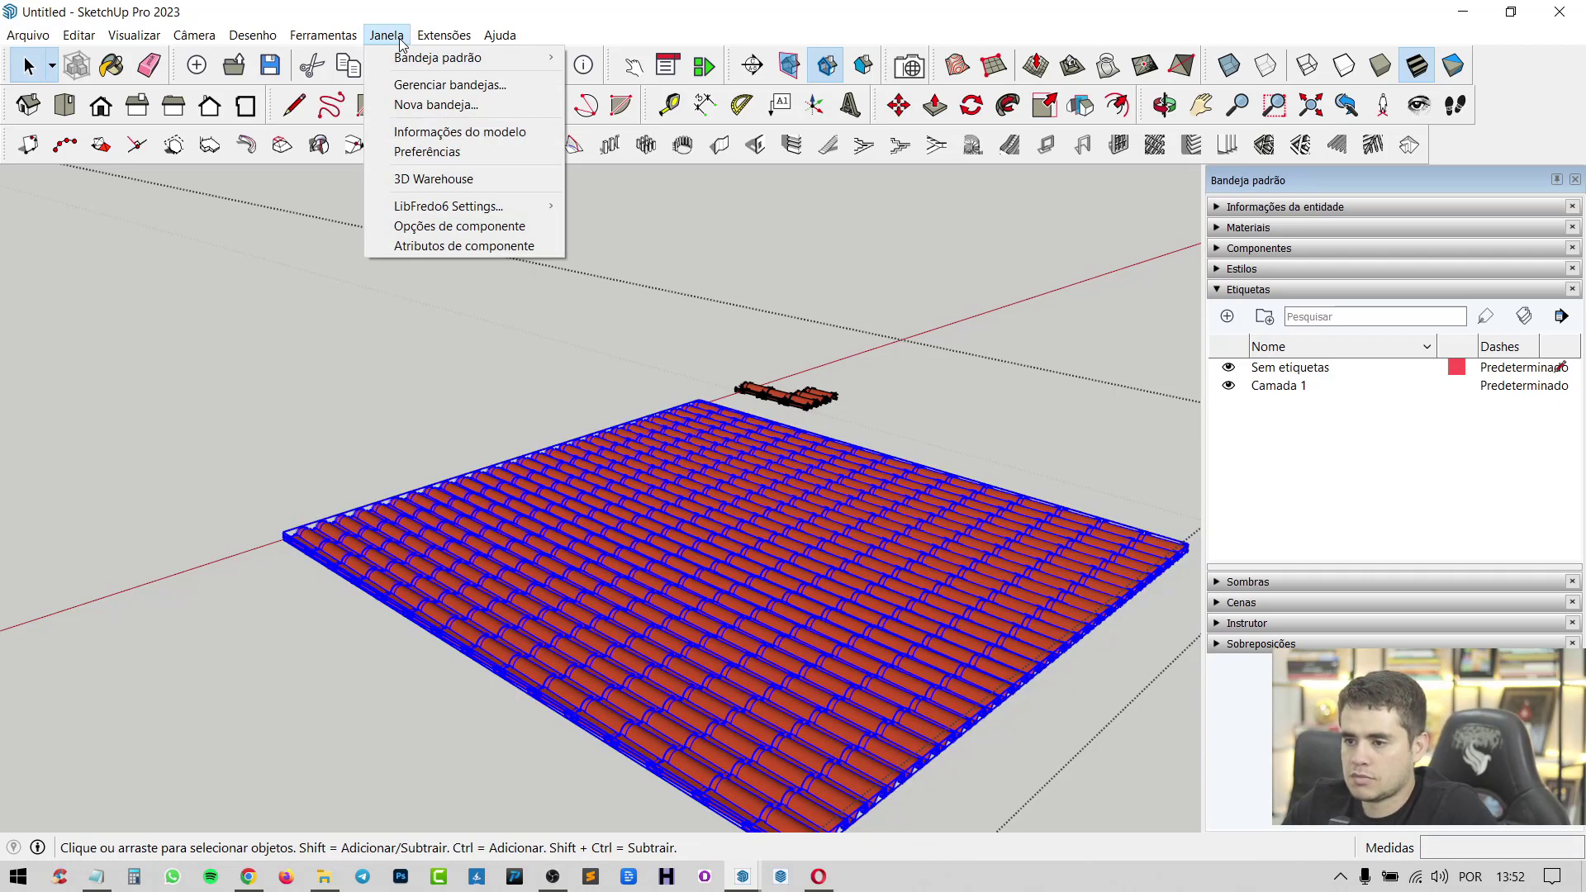
click(429, 179)
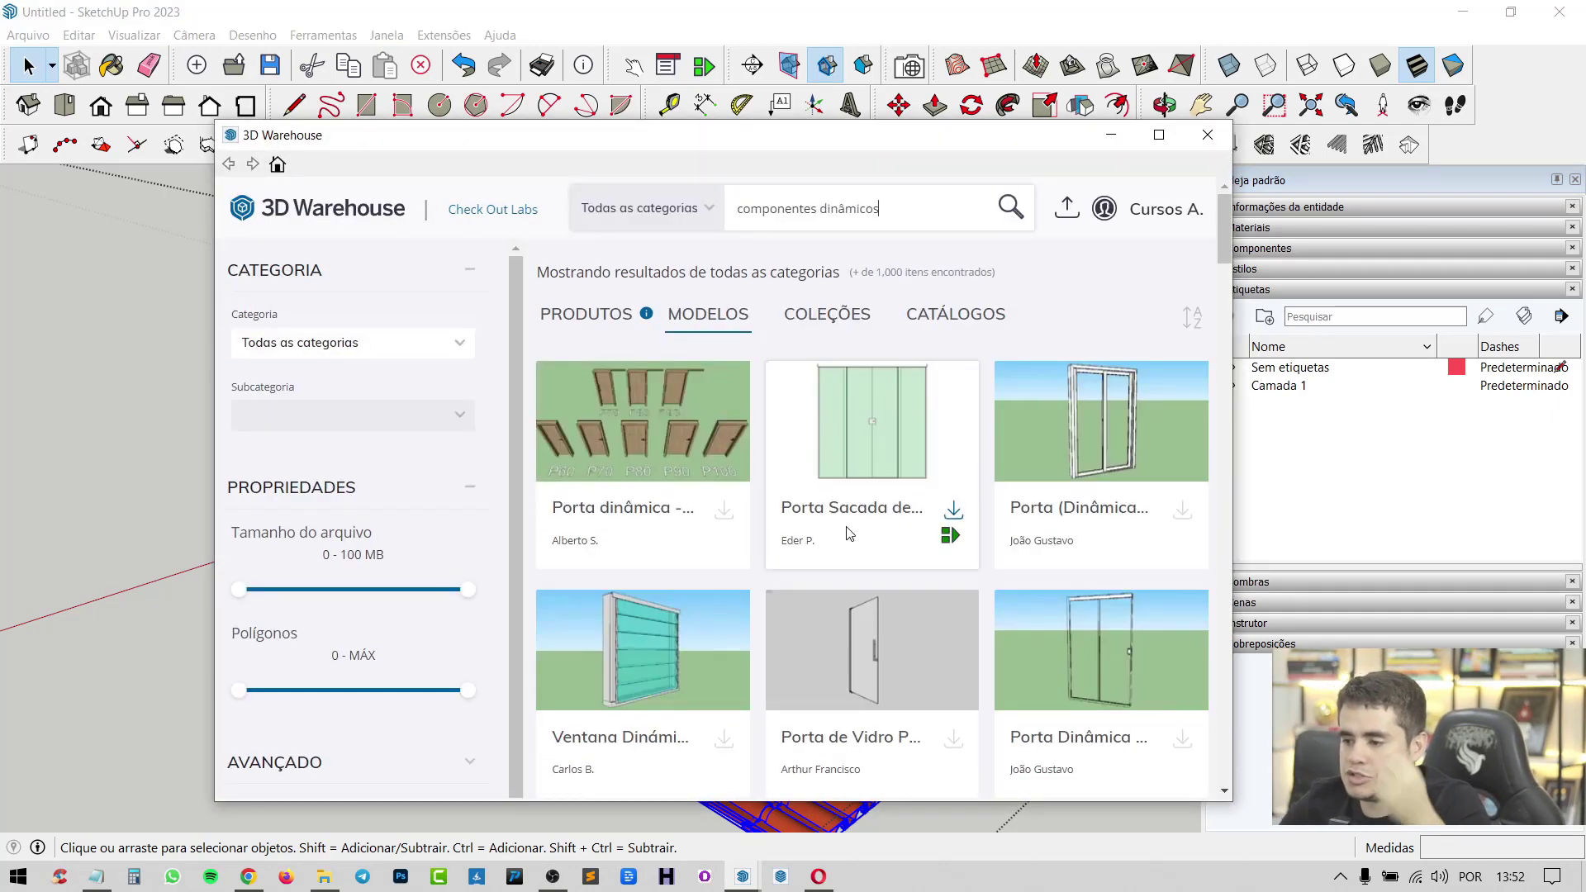
scroll(851, 533, down, 5)
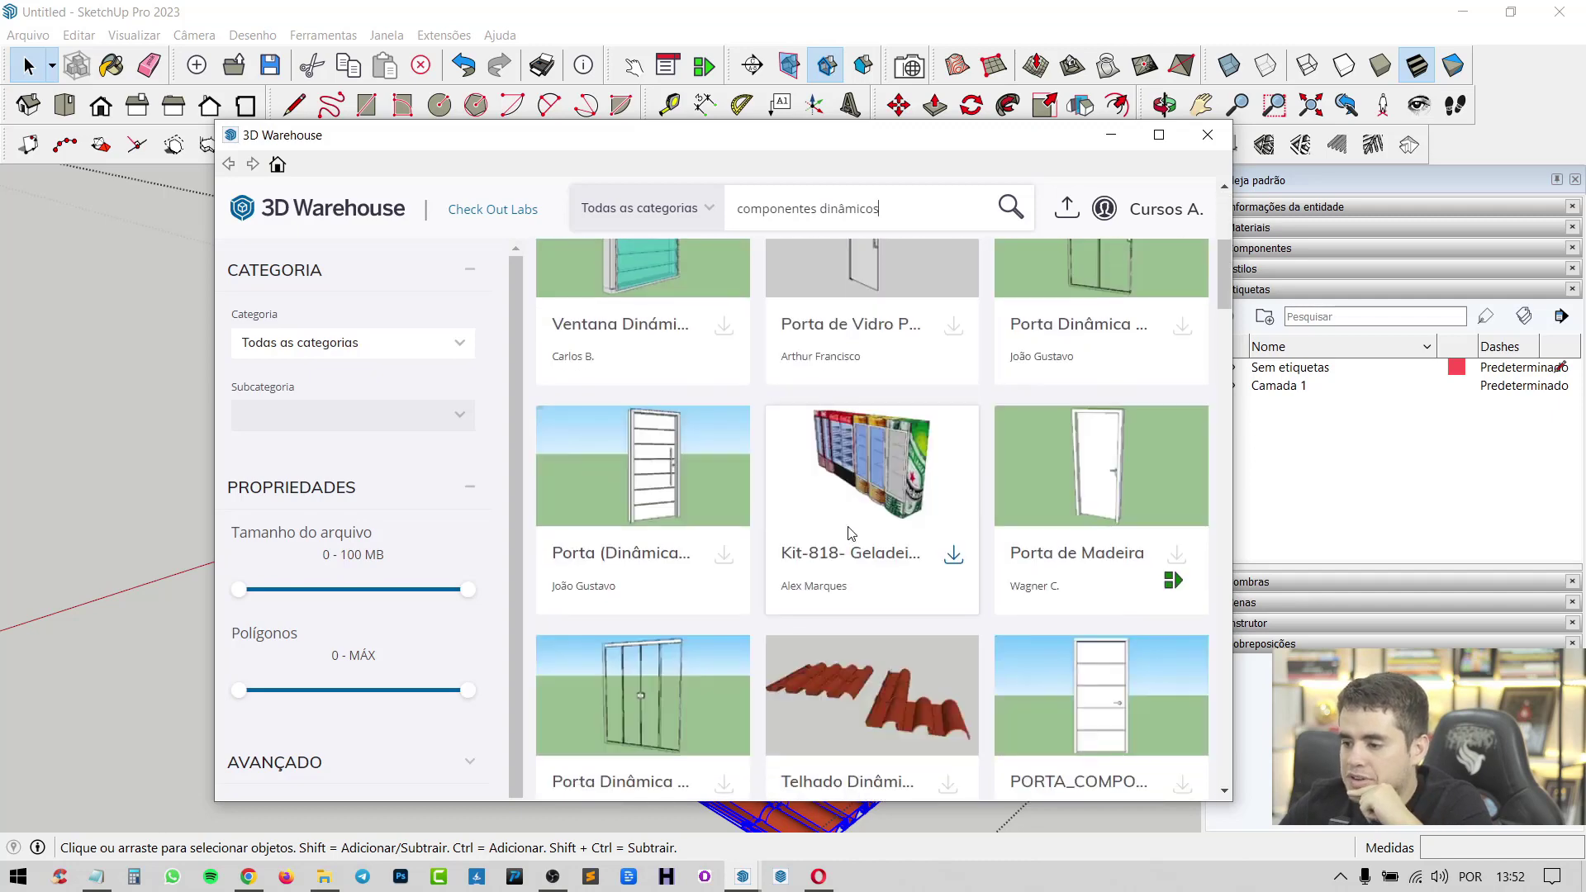
scroll(772, 318, up, 3)
scroll(772, 318, up, 2)
Step: Search 'dynamic compo' and load the Dynamic Door into the model, answering Sim
triple_click(873, 209)
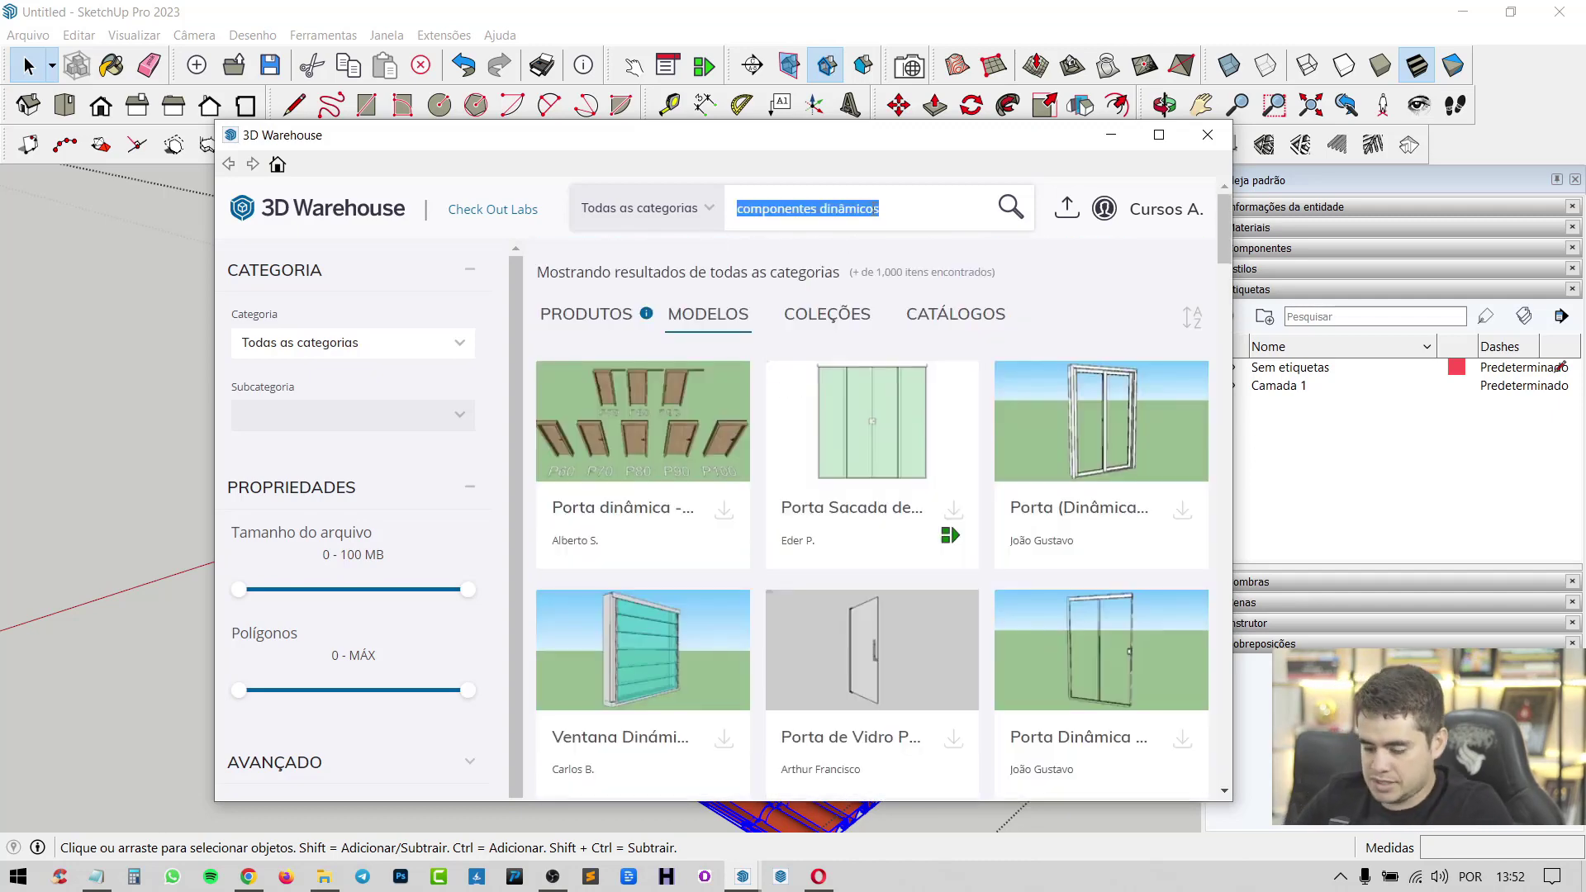
text(dynamic c)
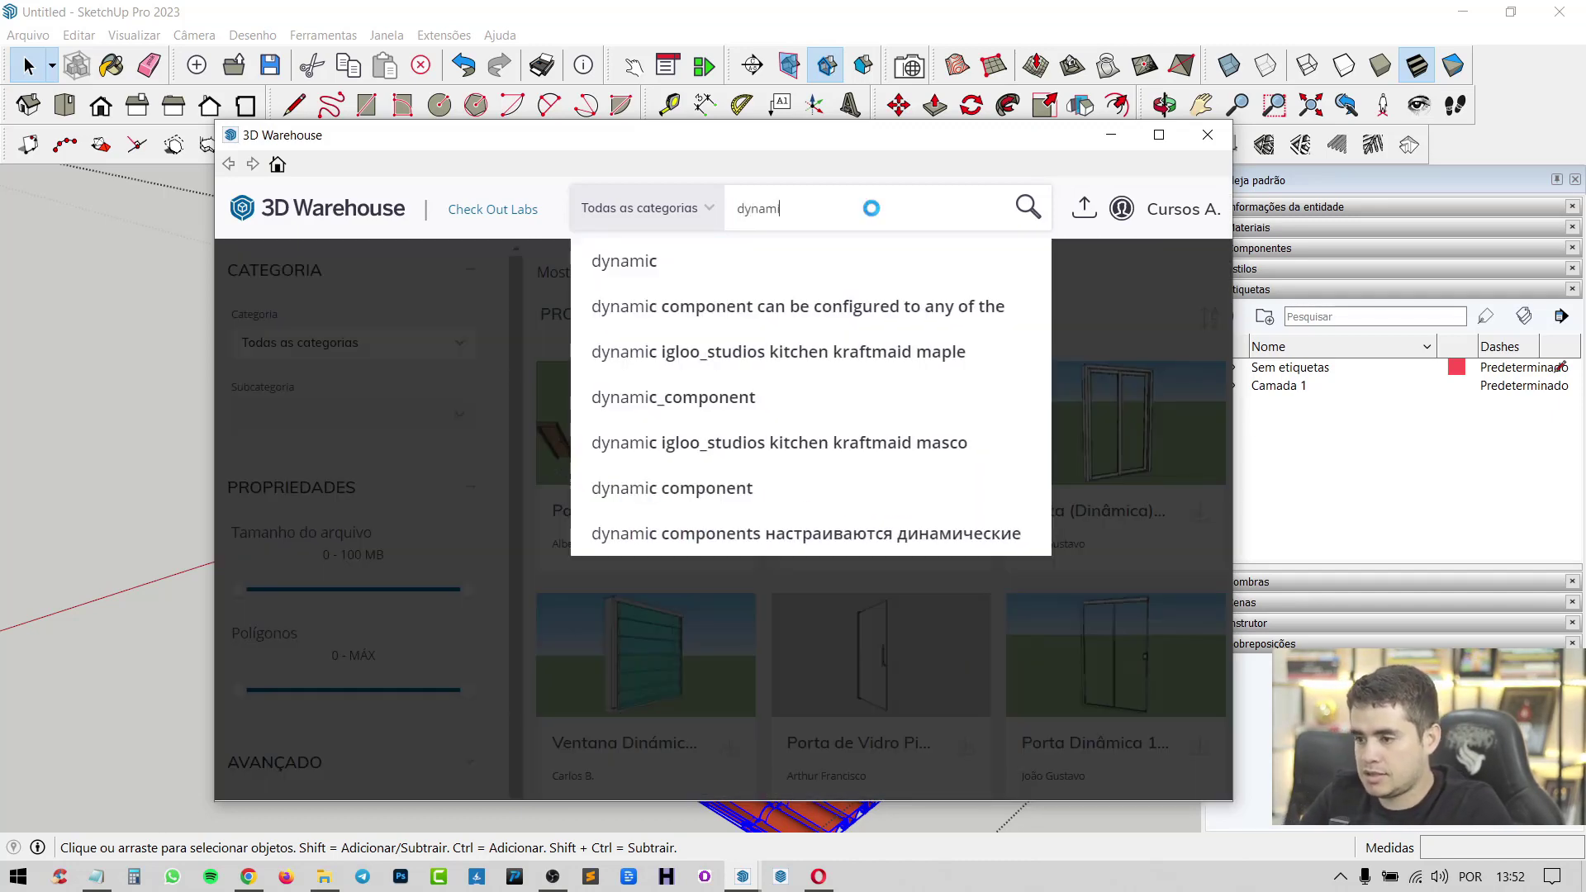
text(omponent)
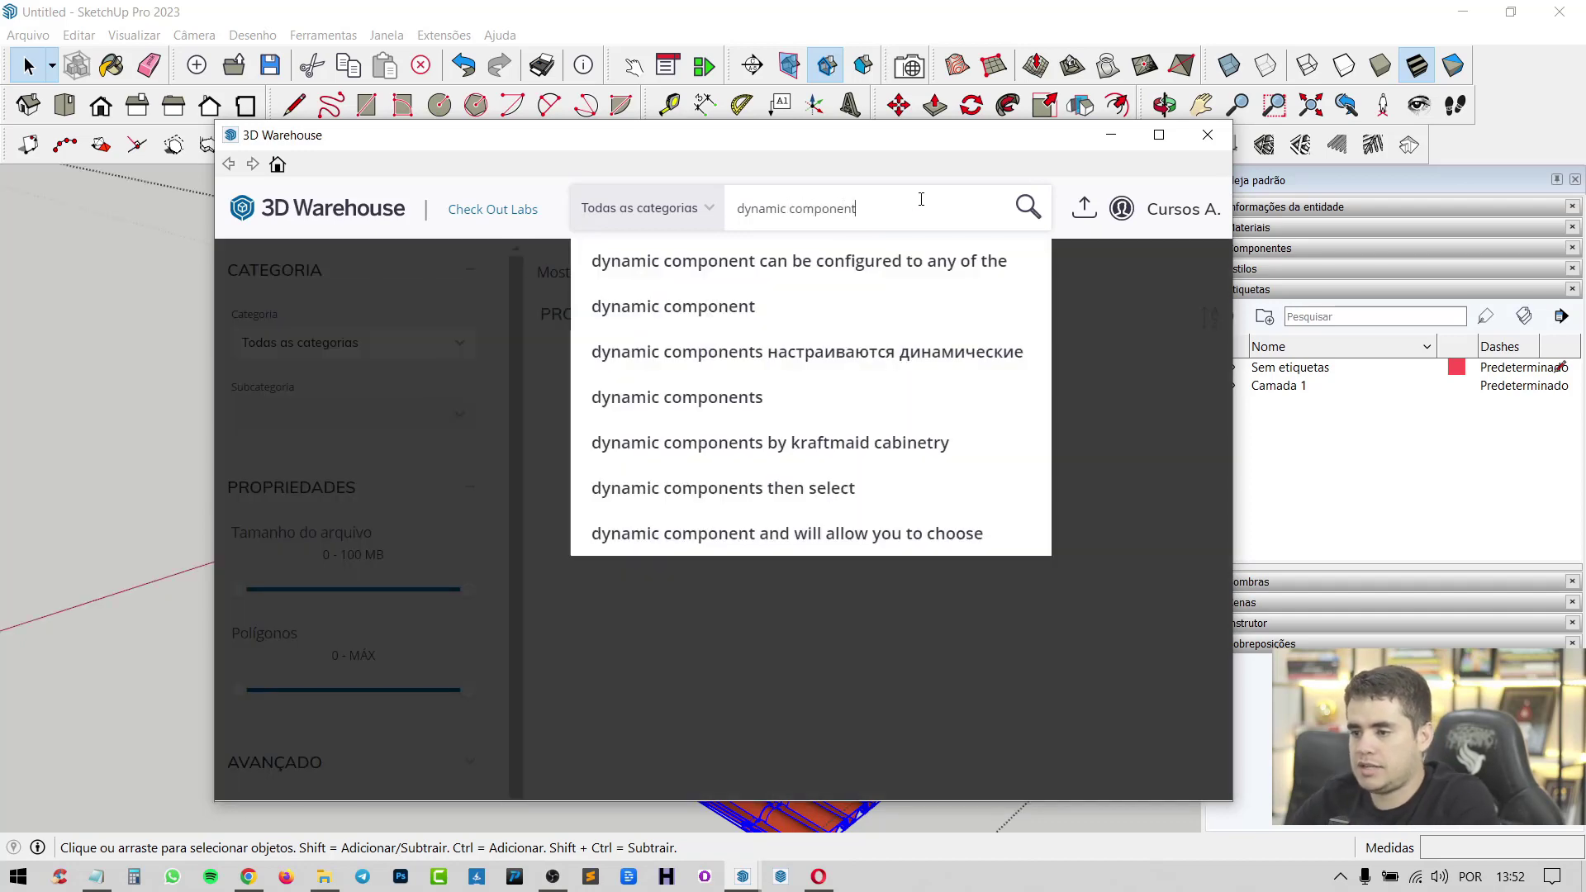
key(Return)
scroll(855, 576, down, 1)
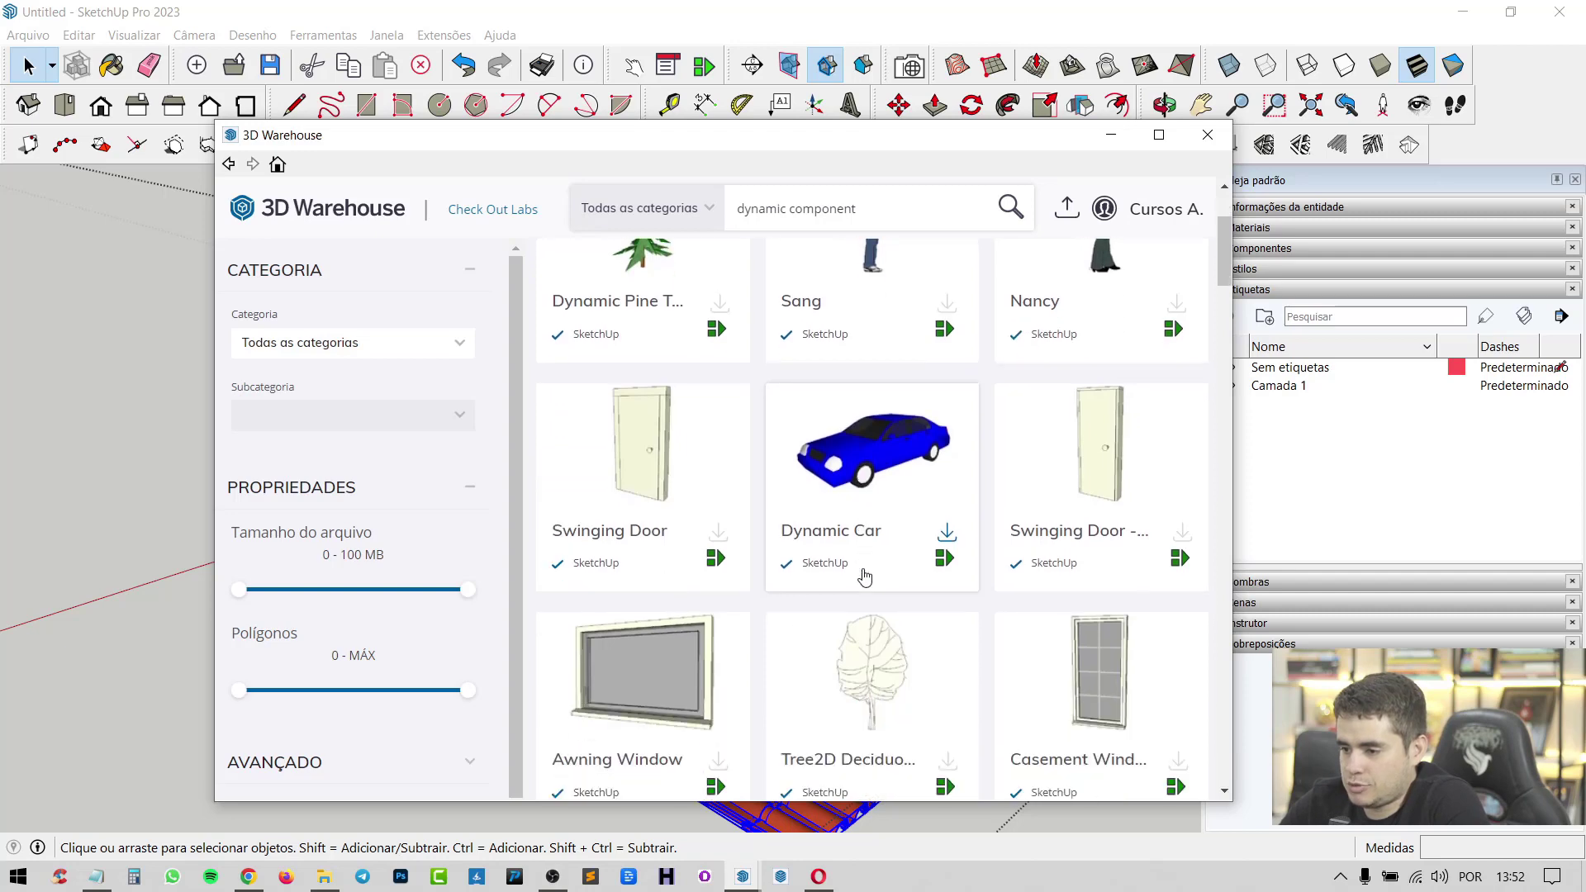
scroll(906, 555, down, 2)
scroll(906, 555, down, 2)
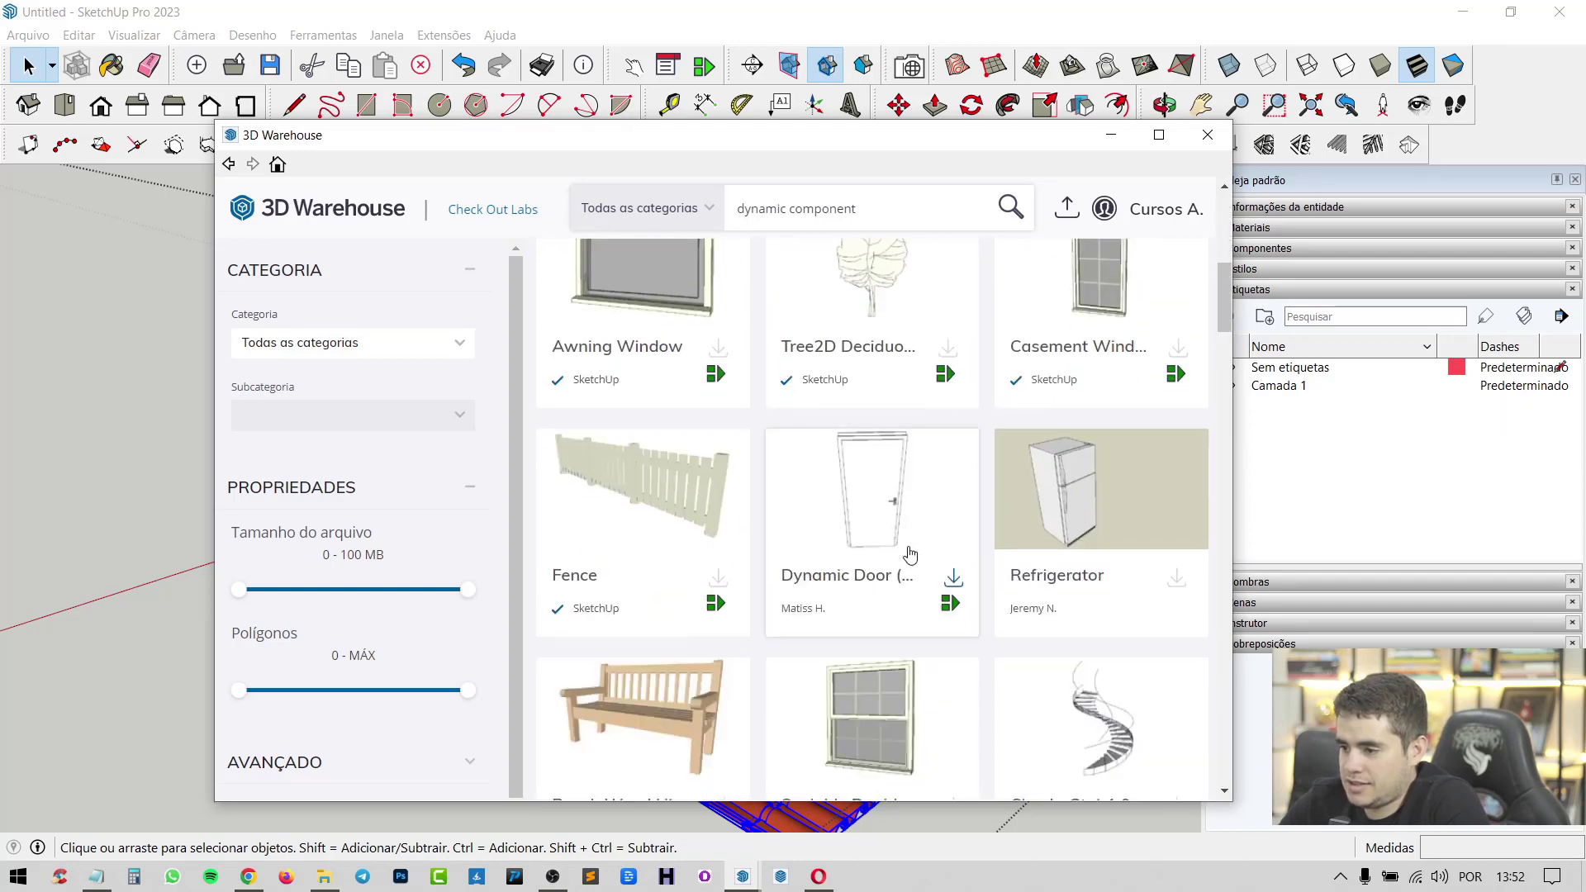
scroll(909, 553, down, 2)
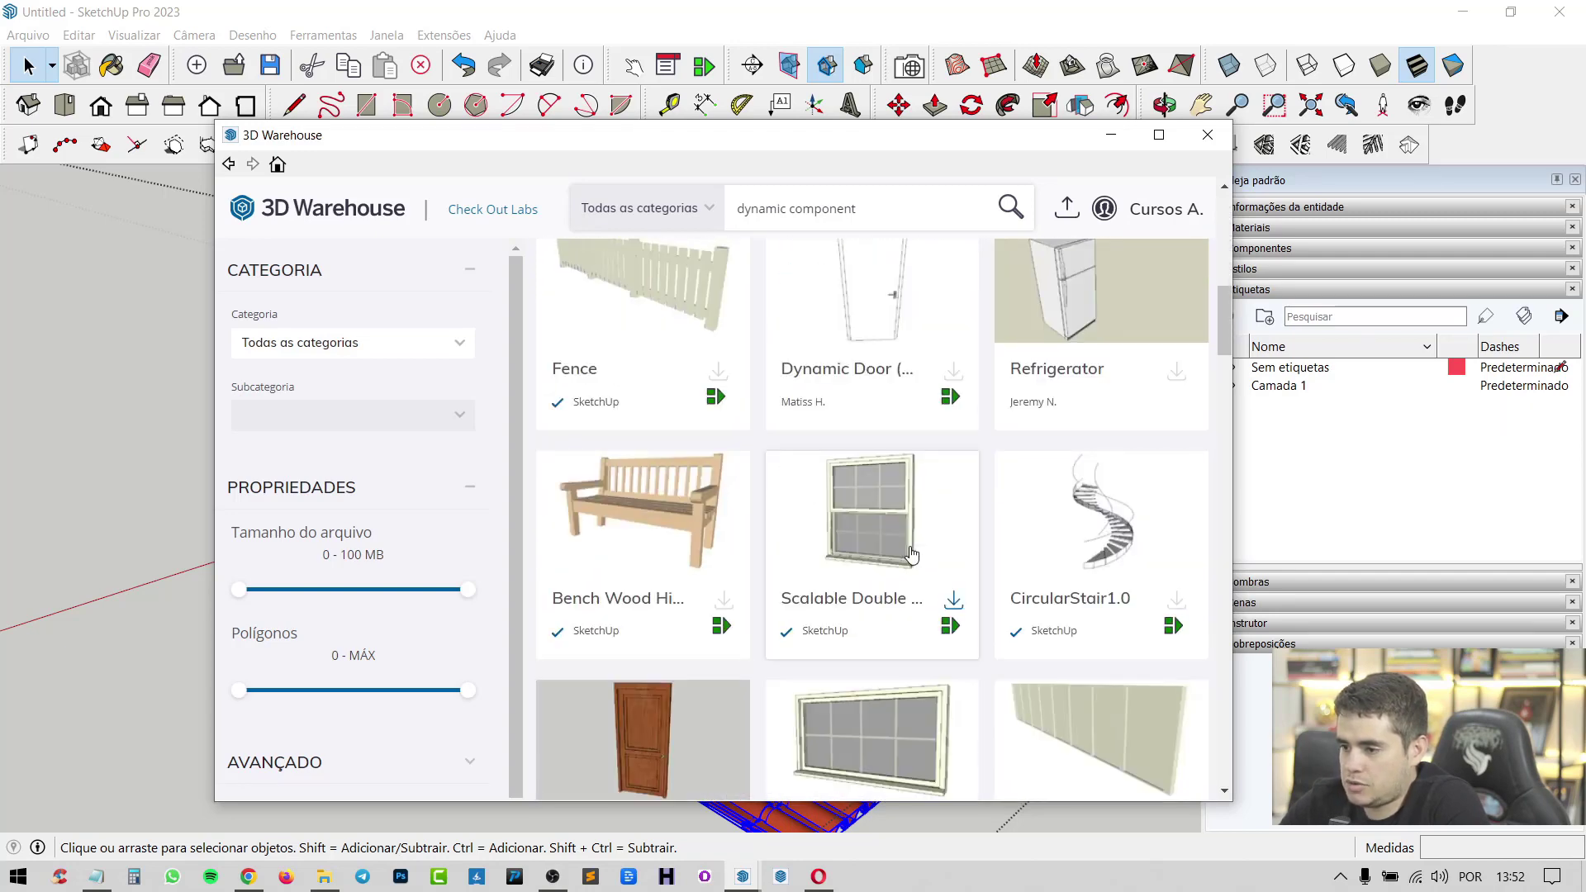
scroll(911, 553, up, 2)
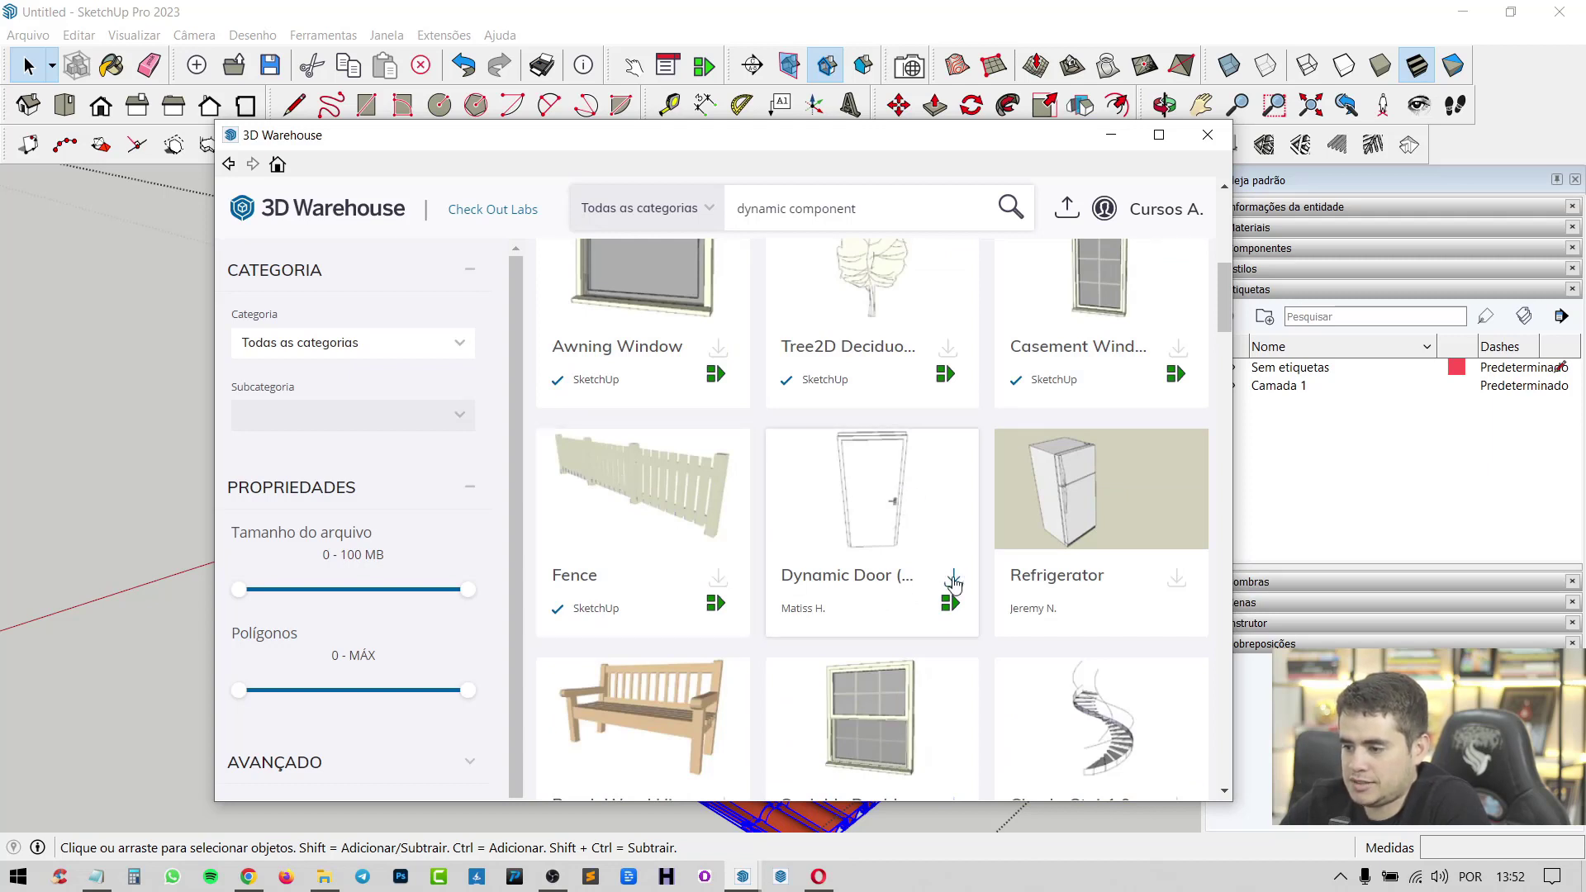
click(953, 578)
click(660, 525)
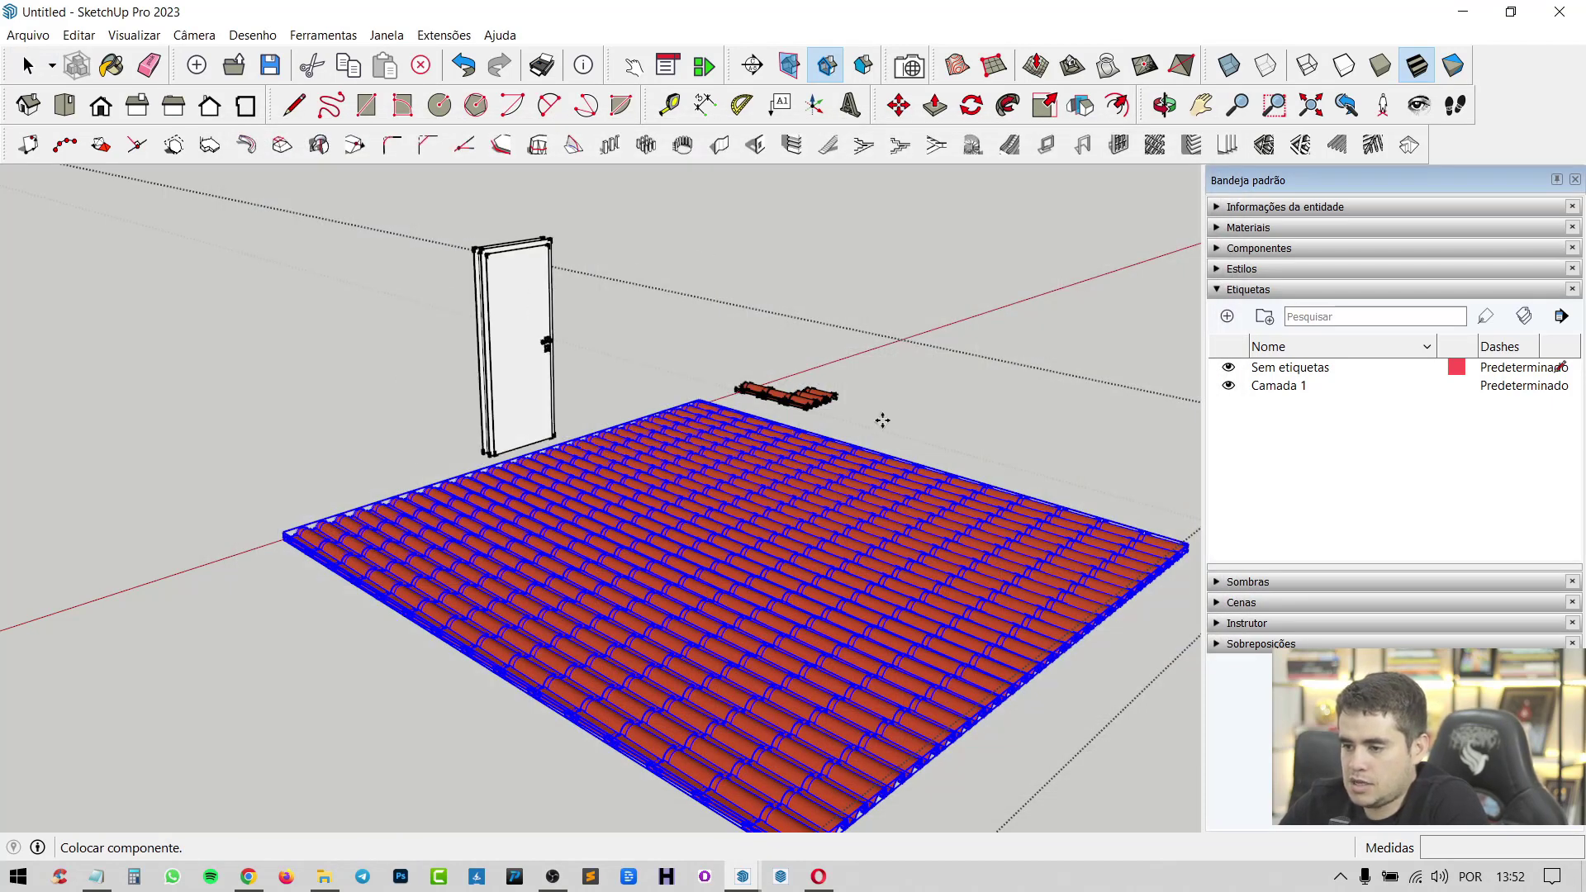
Step: Place the Dynamic Door, then re-paste it beside the roof tiles
click(950, 421)
scroll(1064, 327, up, 3)
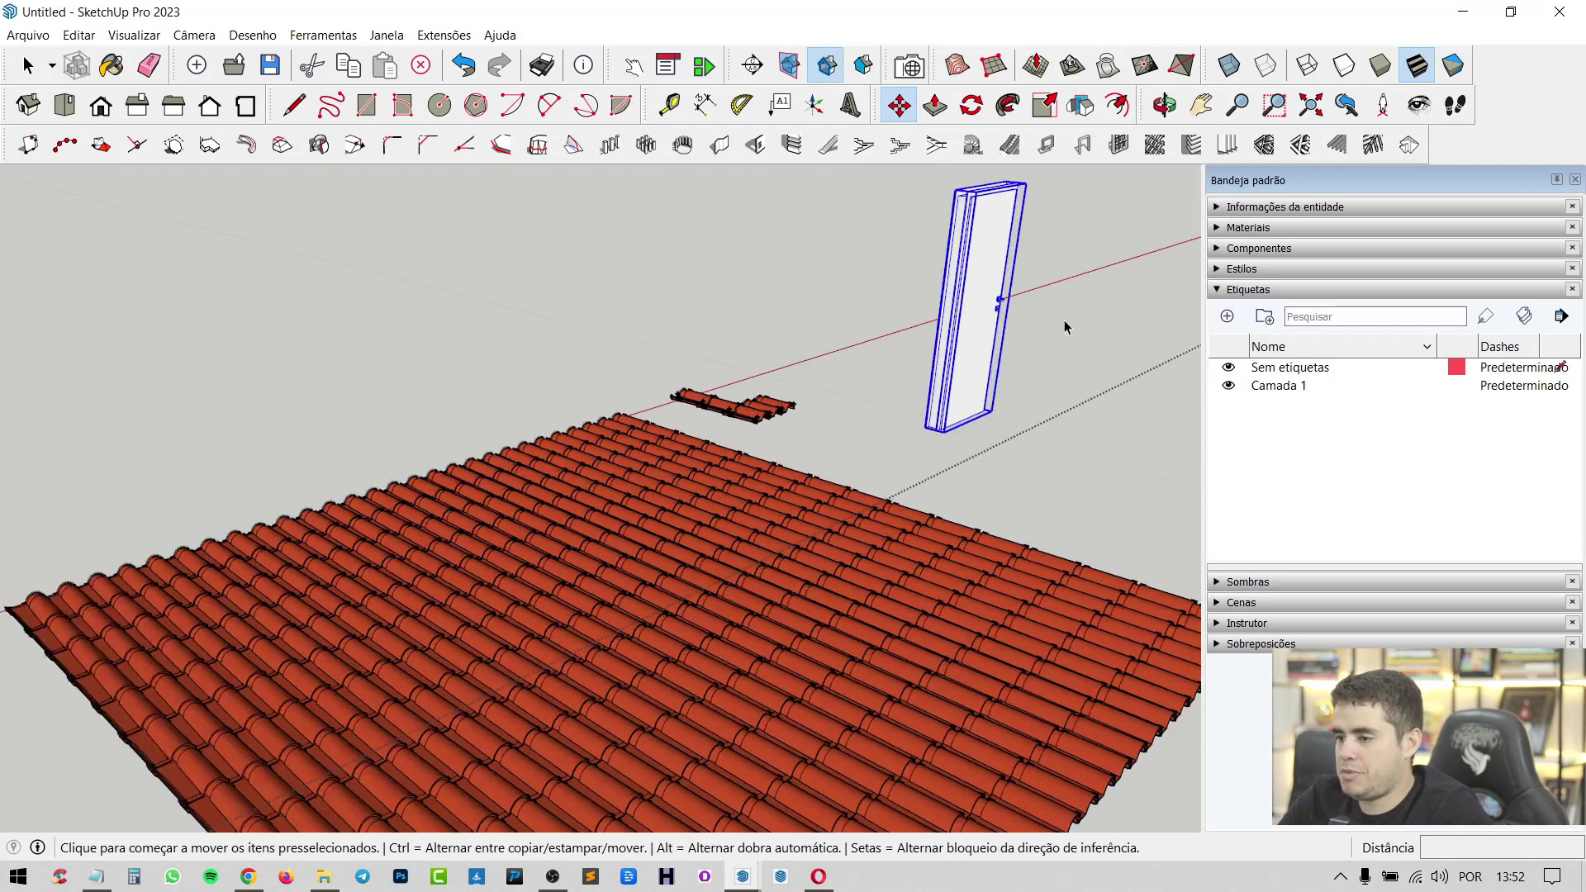
key(space)
scroll(1064, 324, up, 3)
scroll(1025, 336, up, 3)
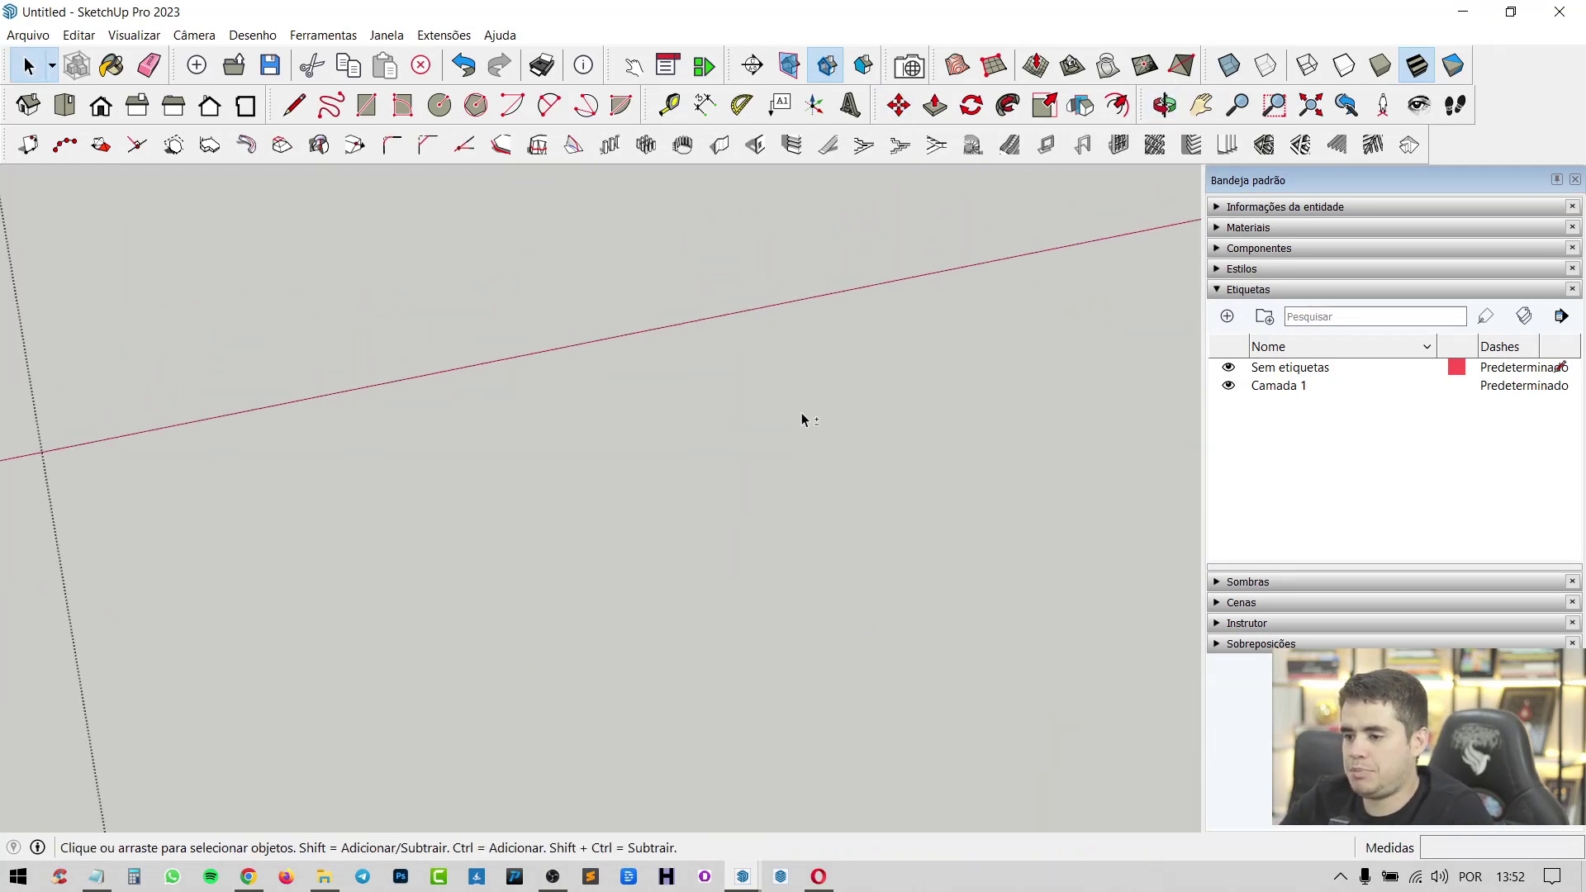
scroll(859, 457, down, 5)
mouse_move(858, 457)
middle_down()
mouse_move(909, 467)
mouse_move(978, 526)
middle_up()
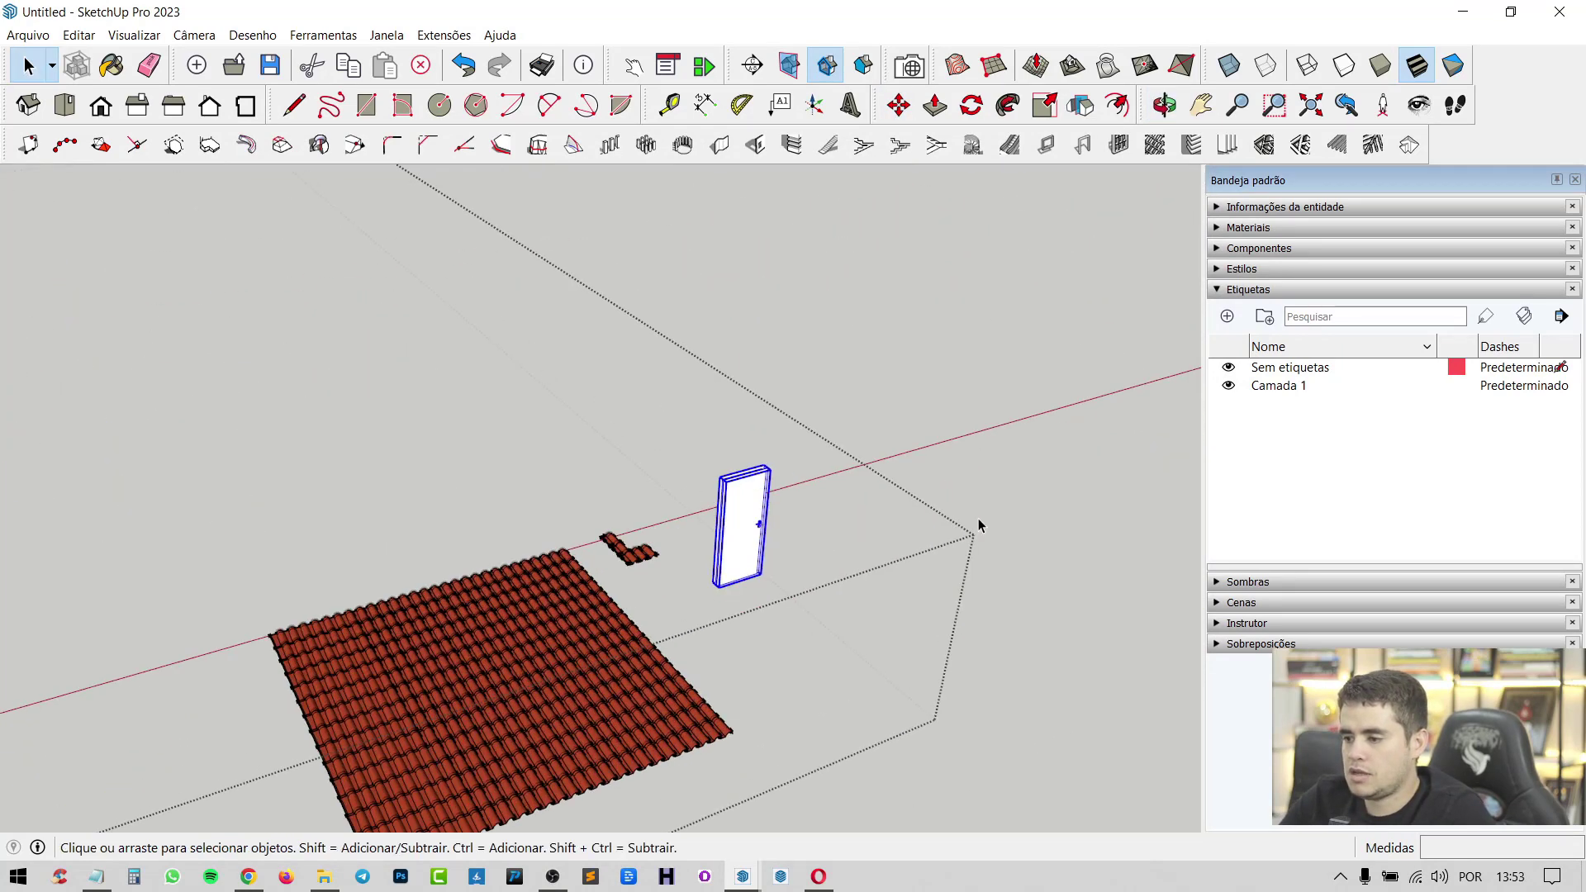
scroll(978, 526, up, 2)
scroll(779, 555, up, 2)
key(Delete)
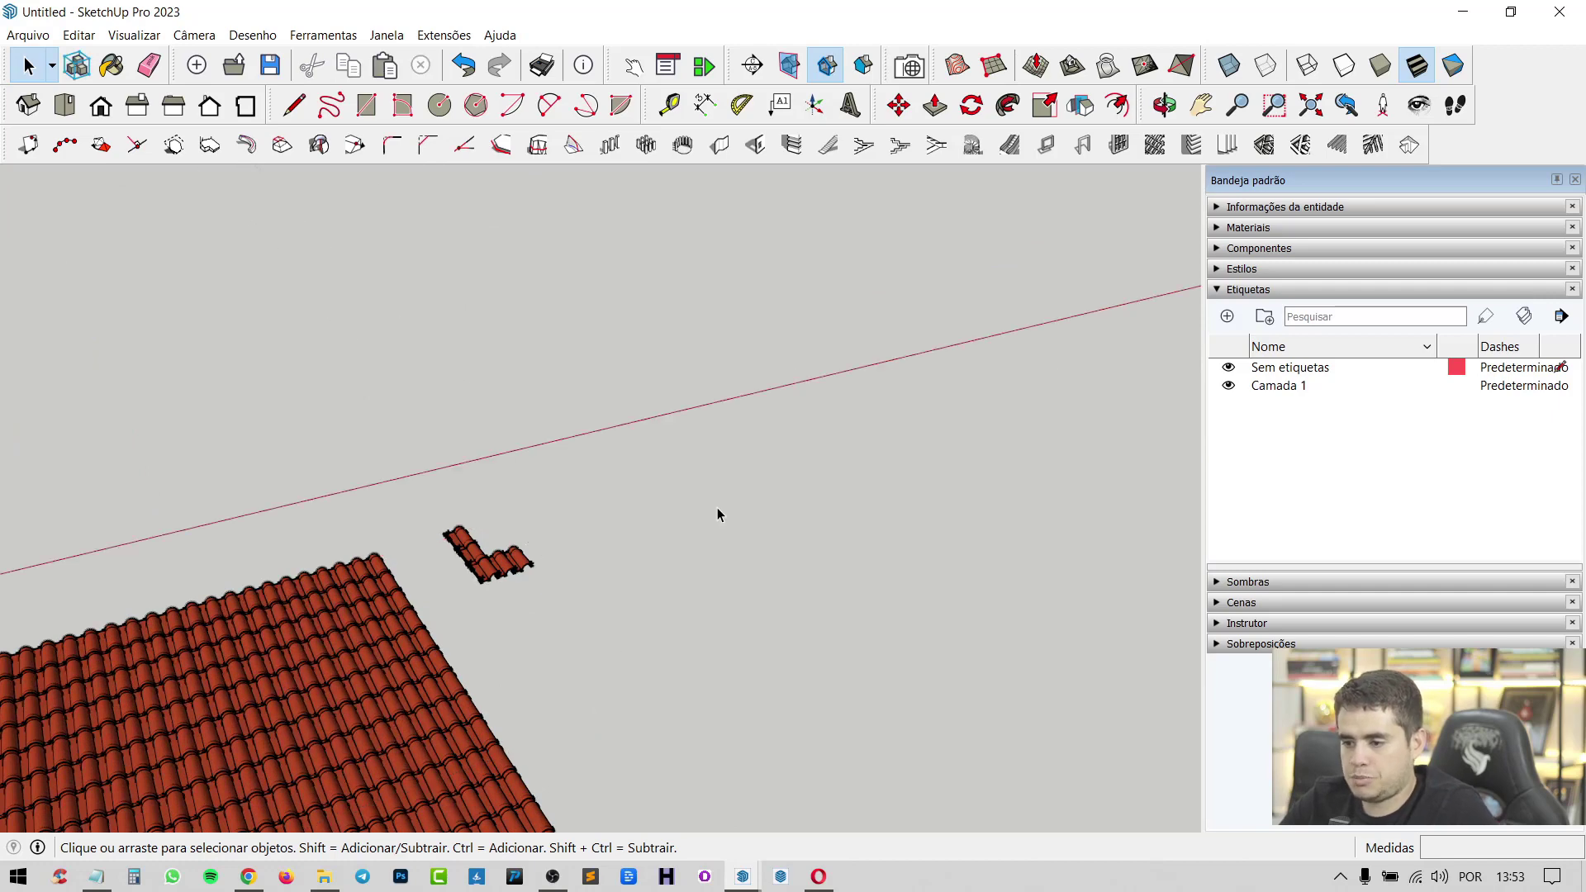
key(ctrl+v)
scroll(718, 545, up, 1)
click(718, 563)
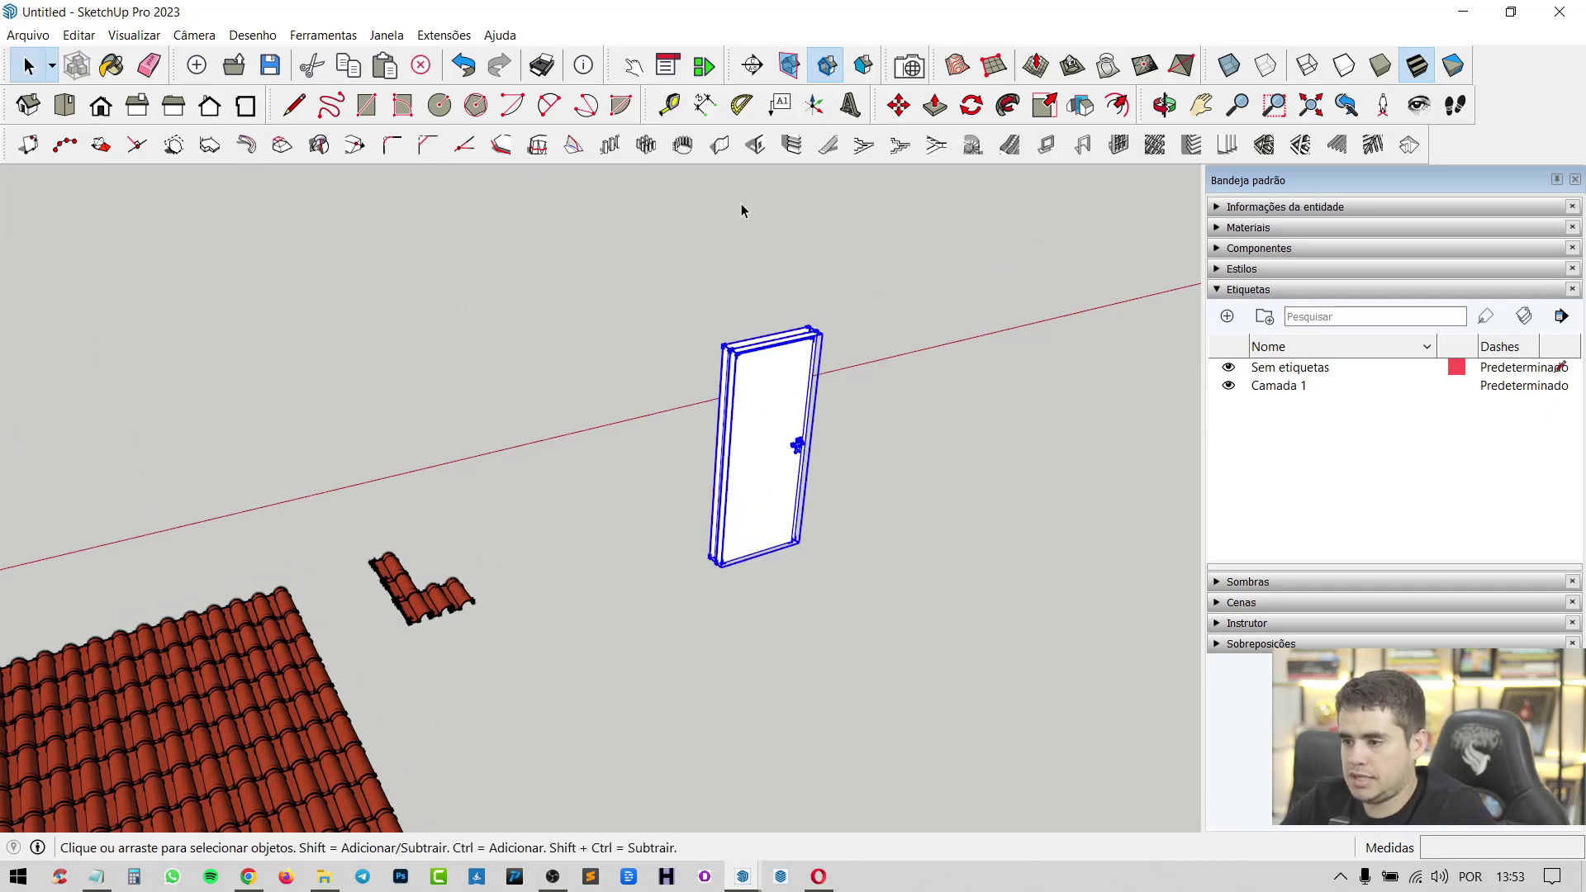
Step: Test the door with Interact, swinging the leaf open and closed
click(700, 104)
scroll(754, 435, up, 2)
scroll(701, 364, up, 2)
scroll(701, 364, up, 2)
click(710, 593)
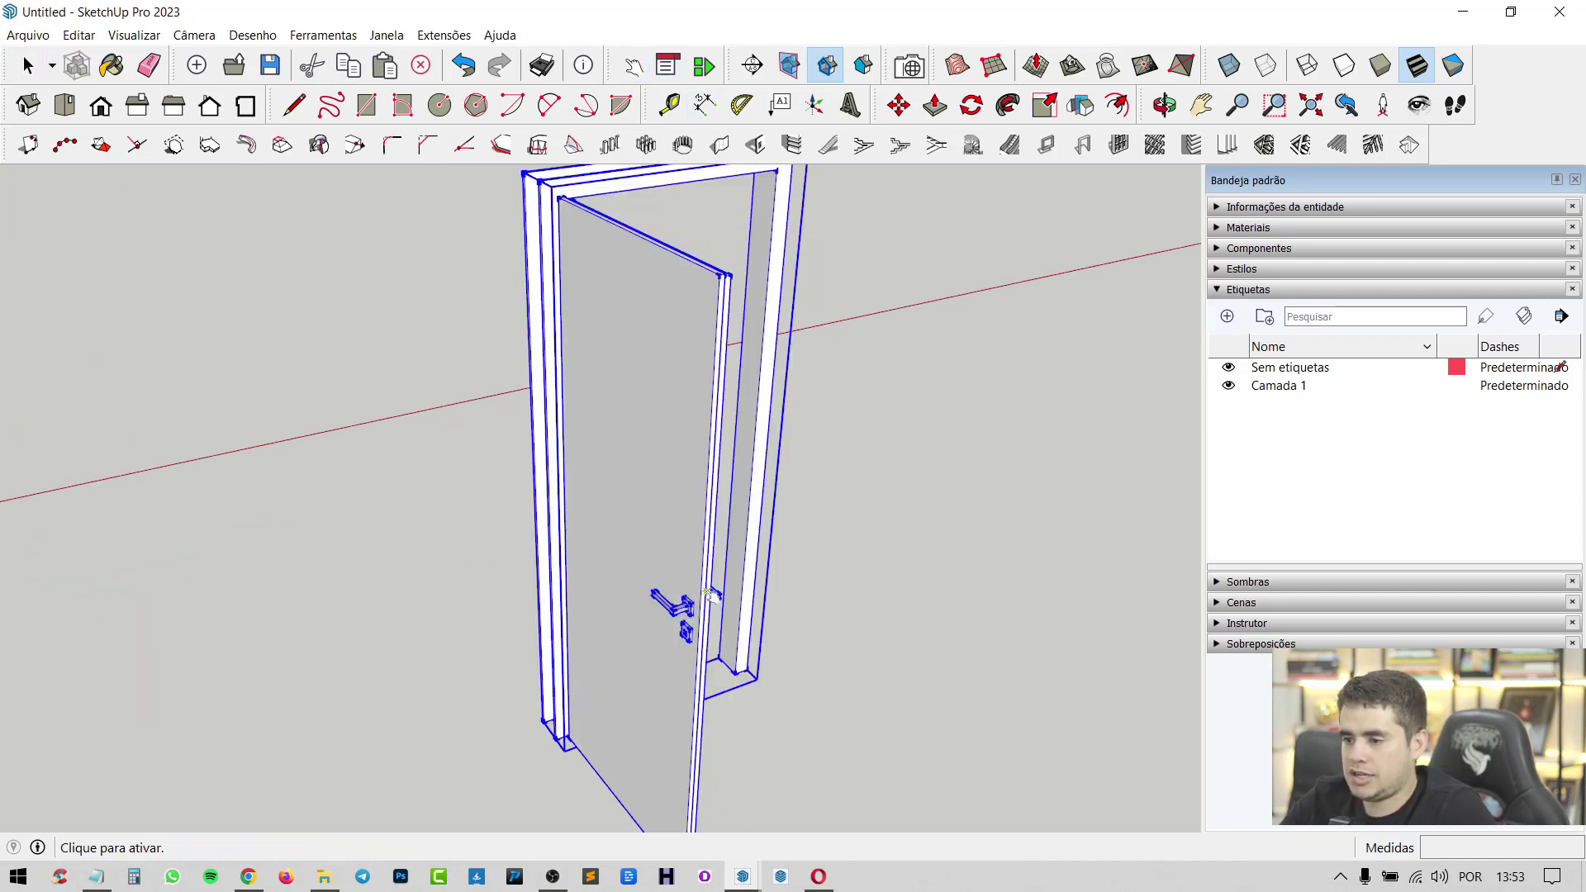
scroll(746, 619, down, 5)
scroll(555, 594, up, 2)
click(660, 548)
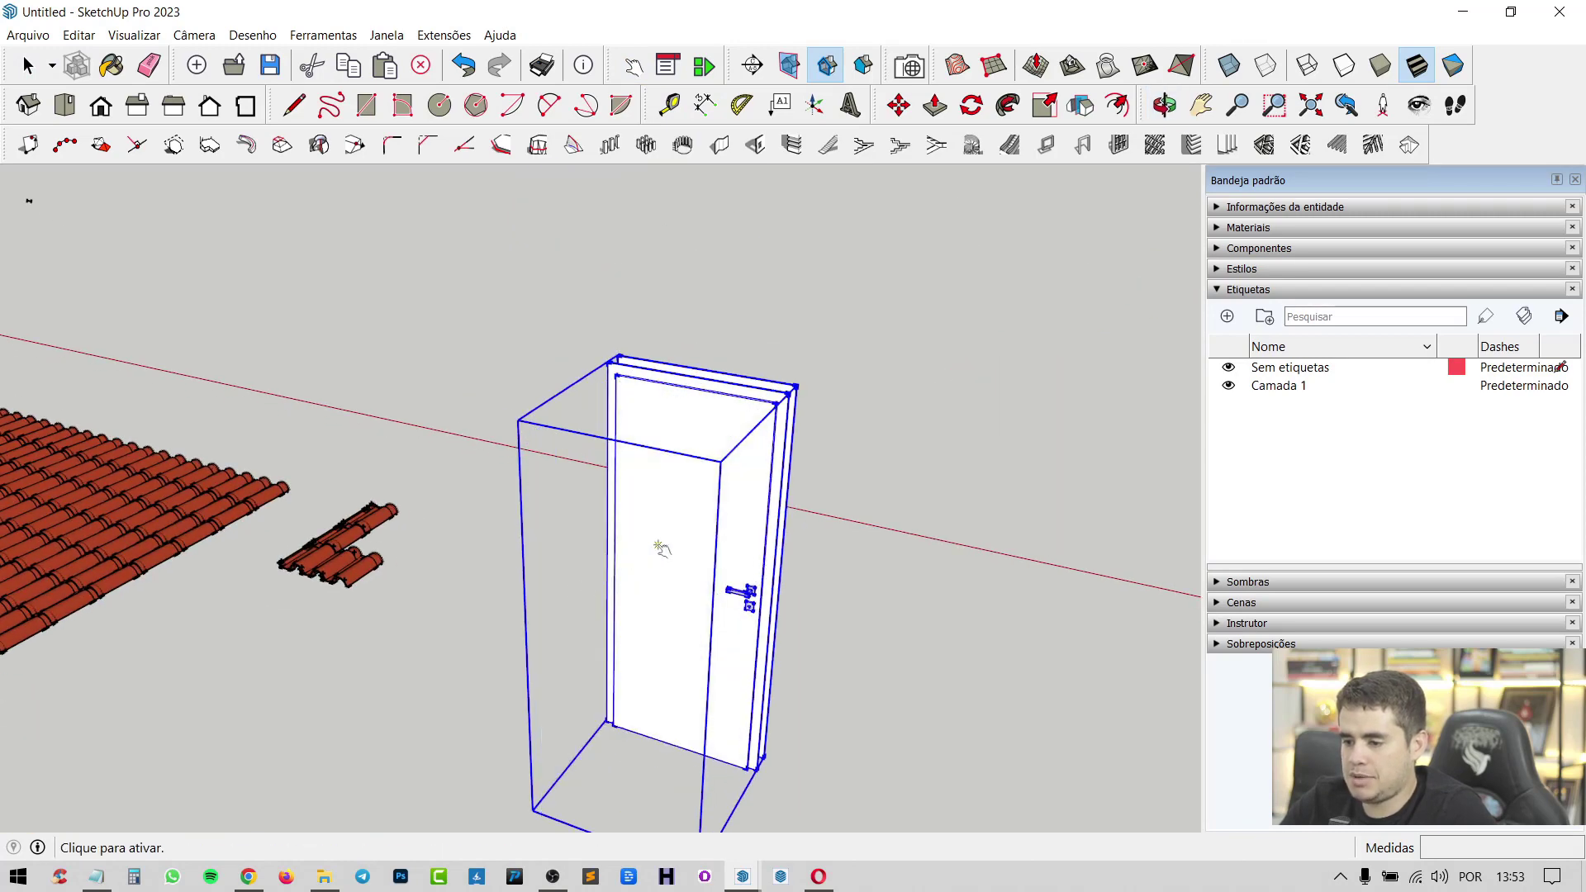
Step: In Component Options, apply Height 280 and Width 100 to the door
click(676, 69)
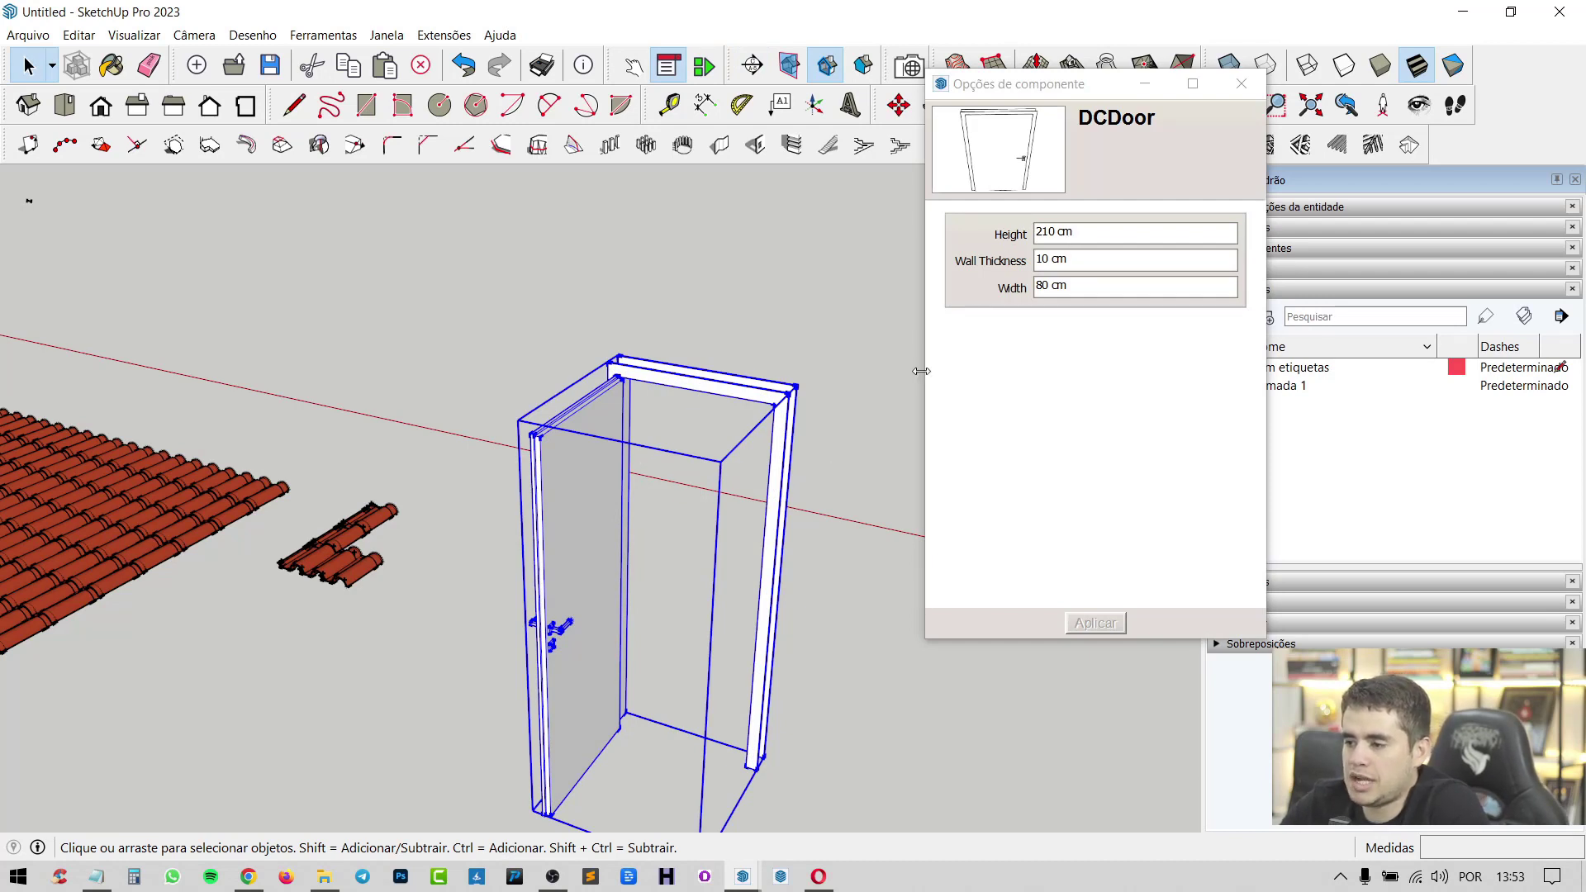
scroll(765, 496, down, 2)
key(s)
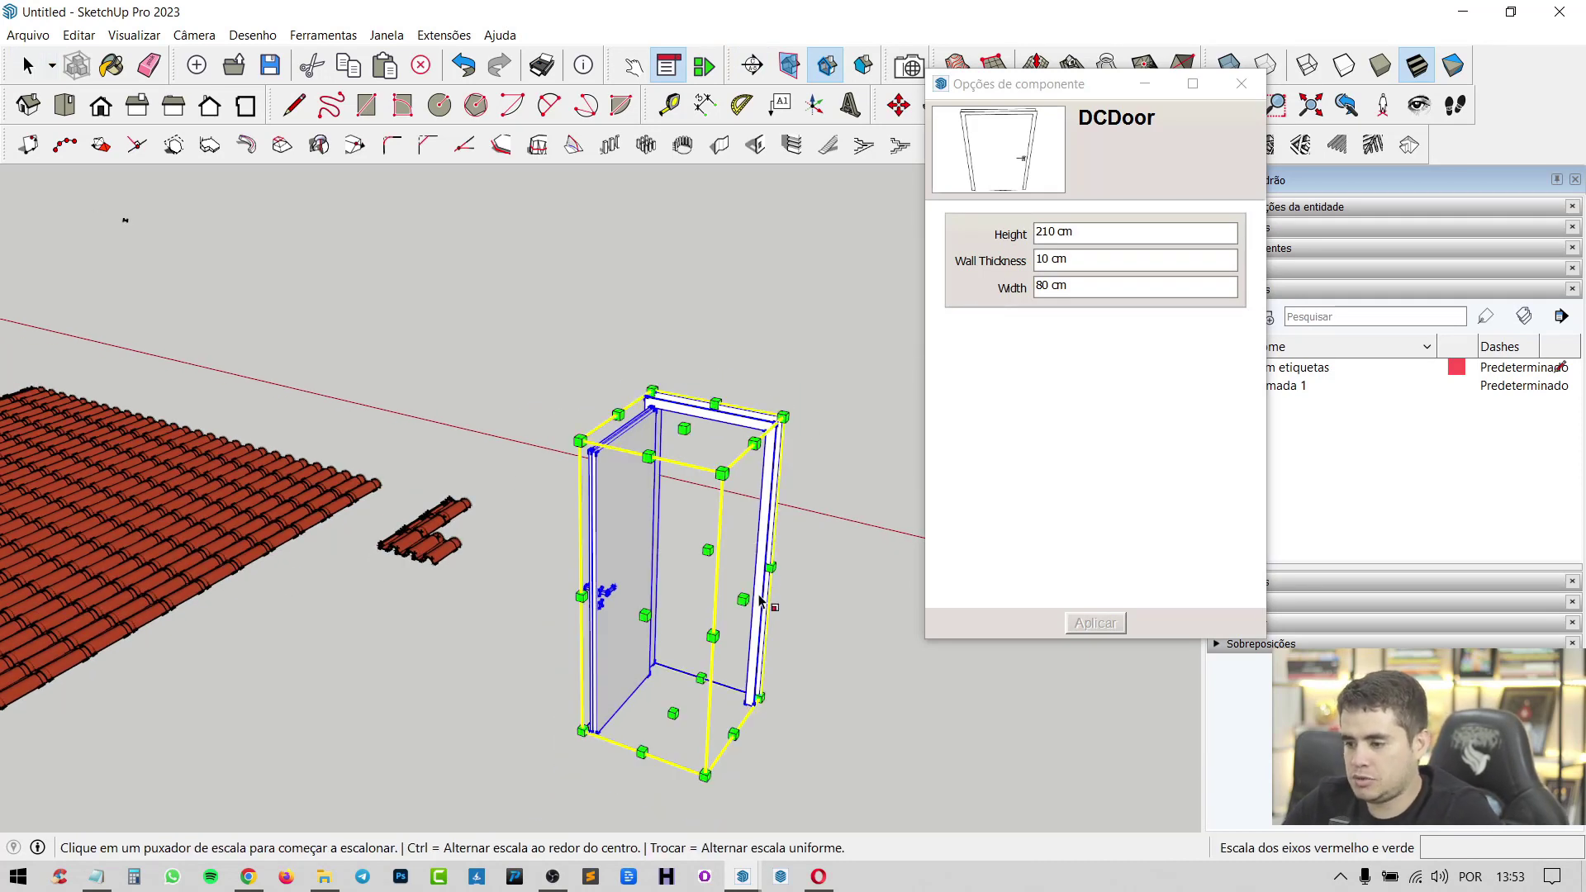
drag(743, 598, 863, 632)
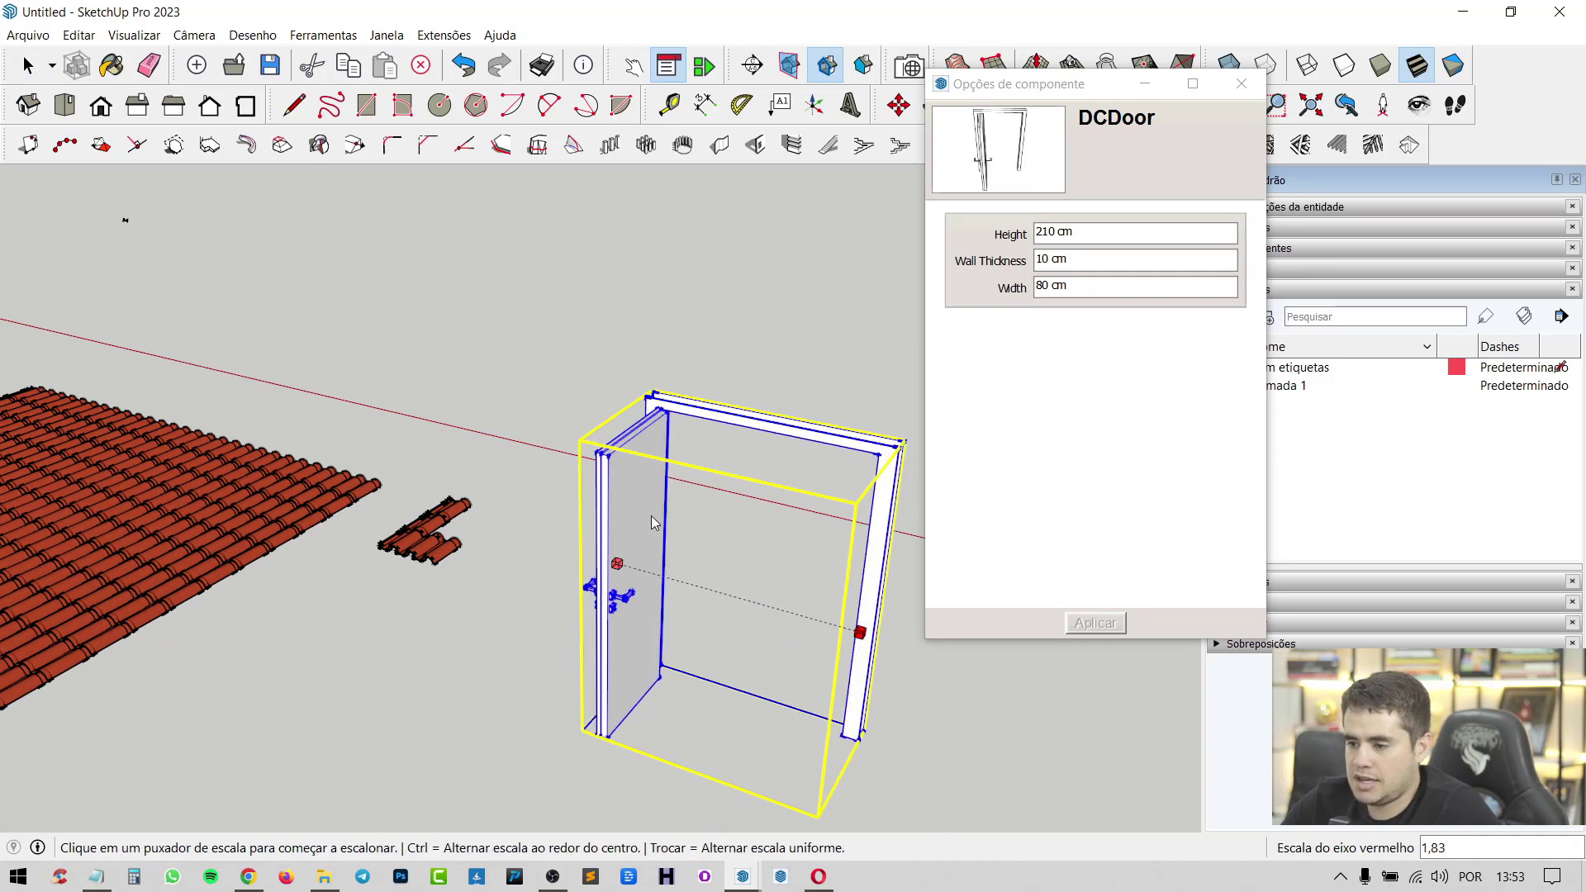
key(space)
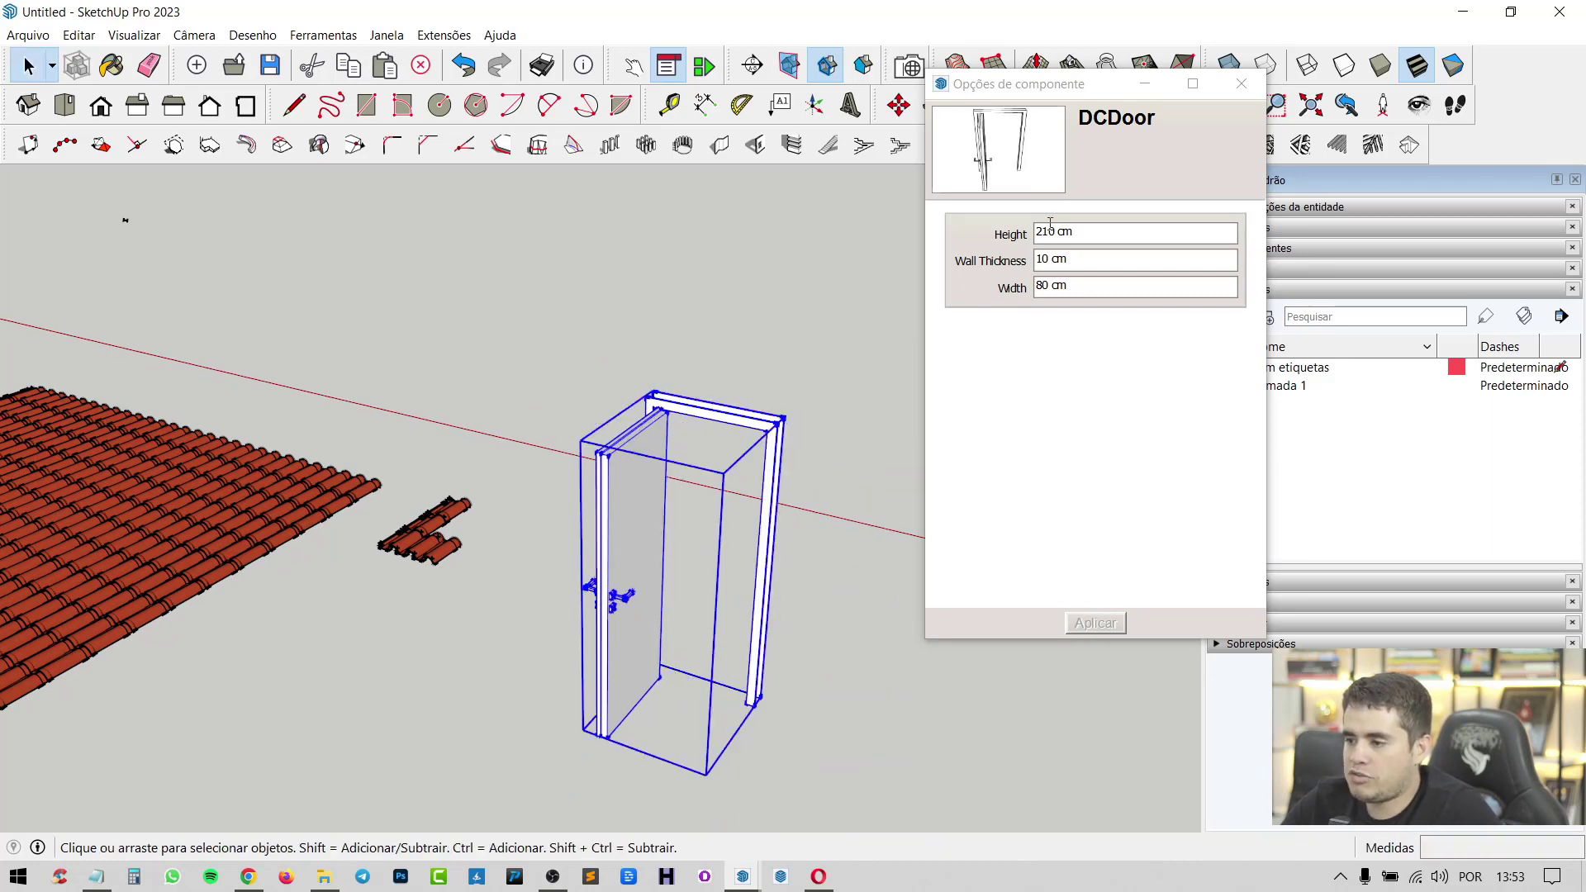
click(1063, 236)
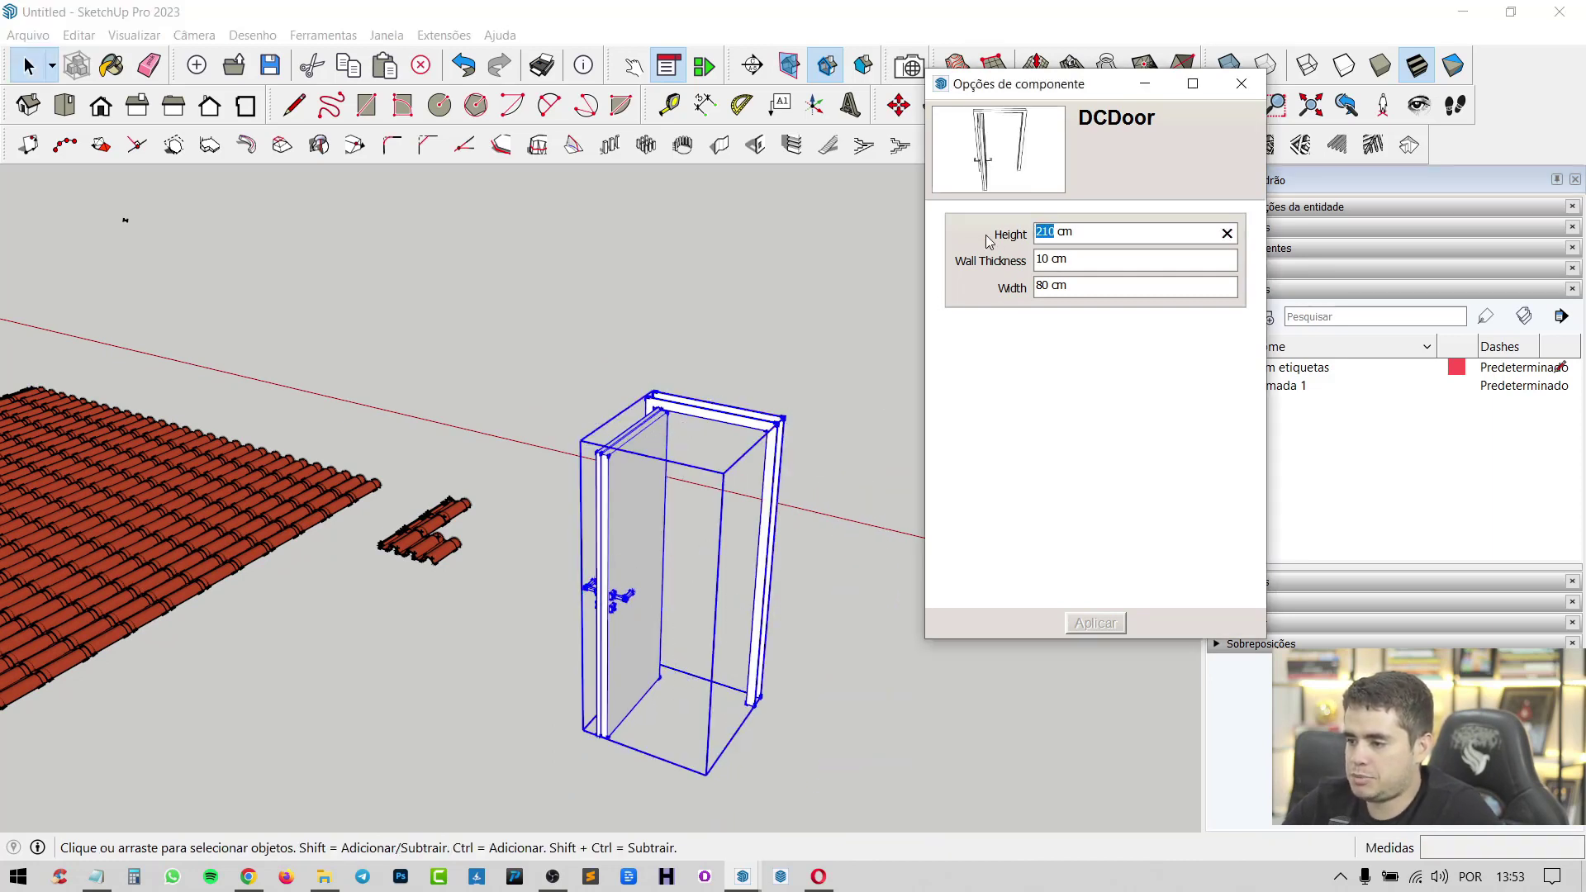
text(28)
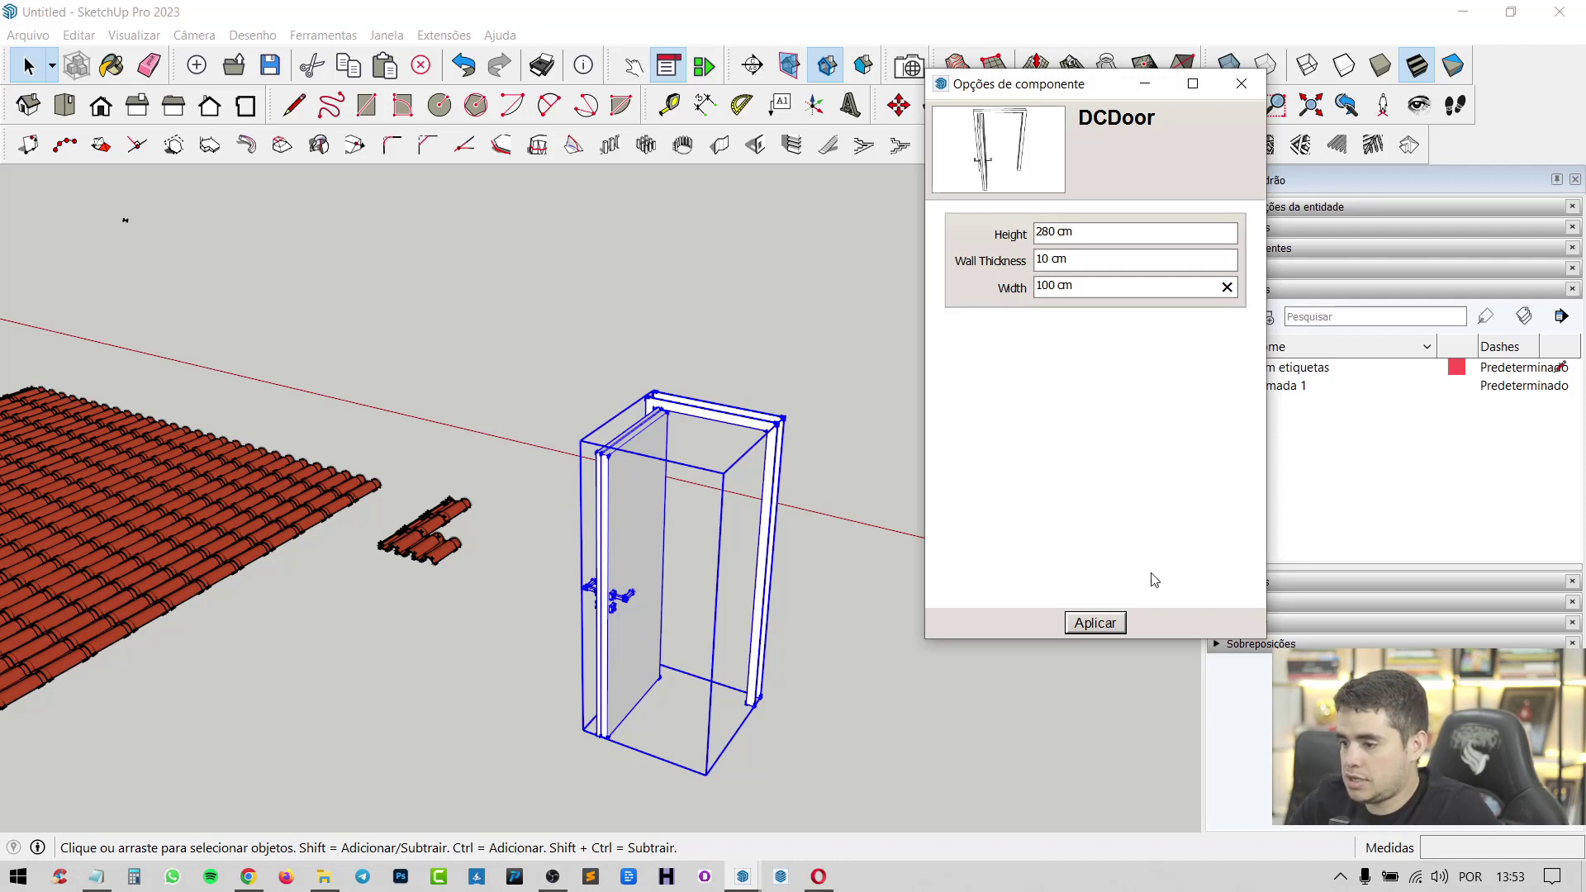
click(1096, 624)
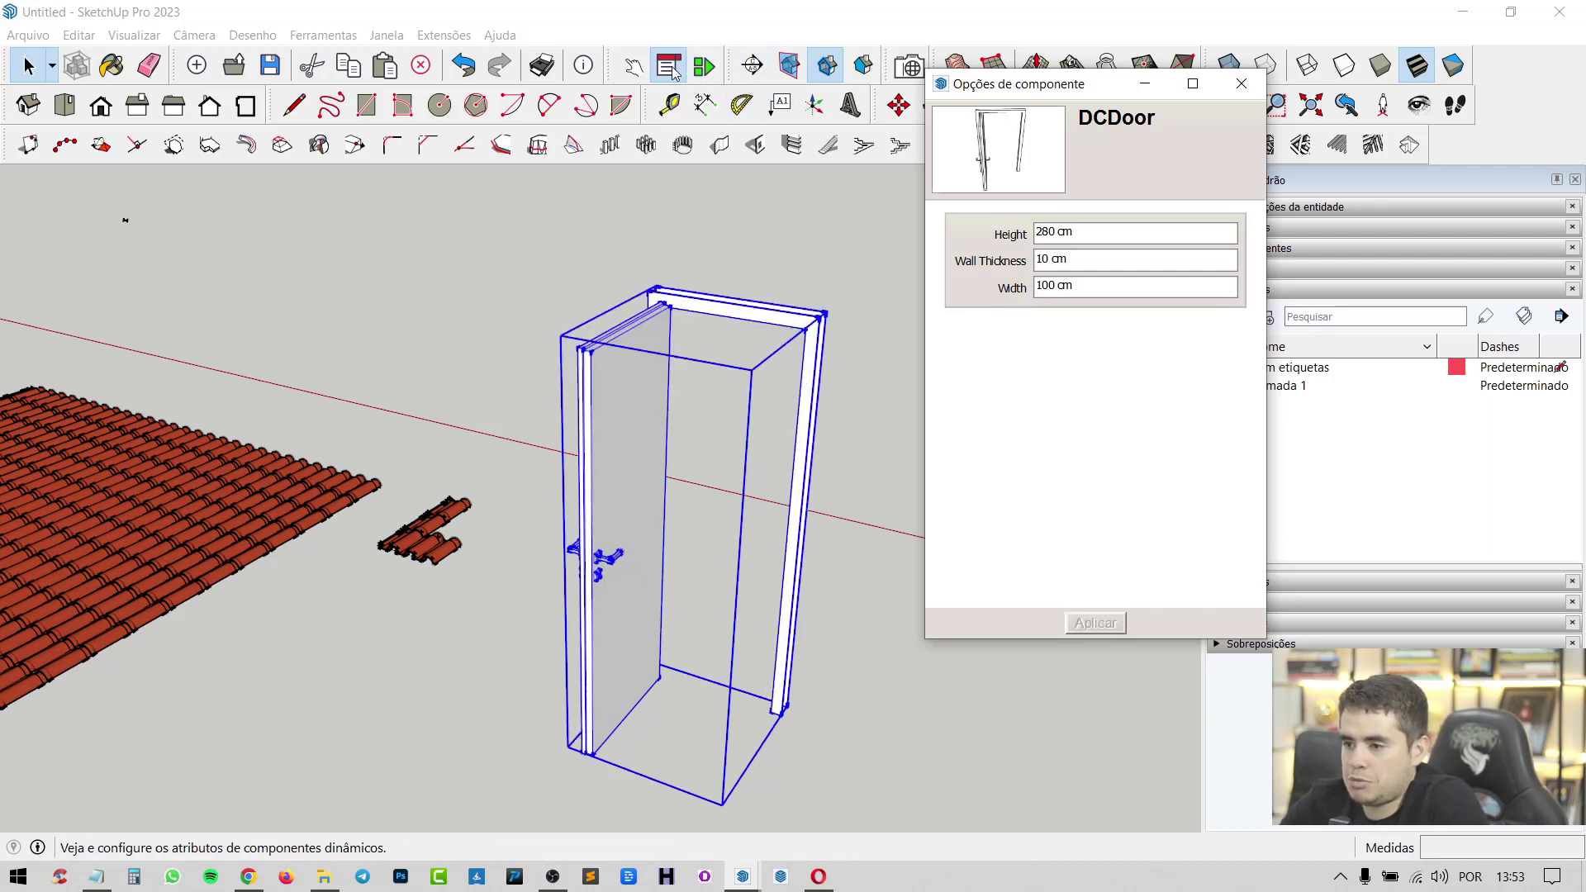
Step: Swing the door closed and close the Component Options window
click(633, 65)
click(592, 397)
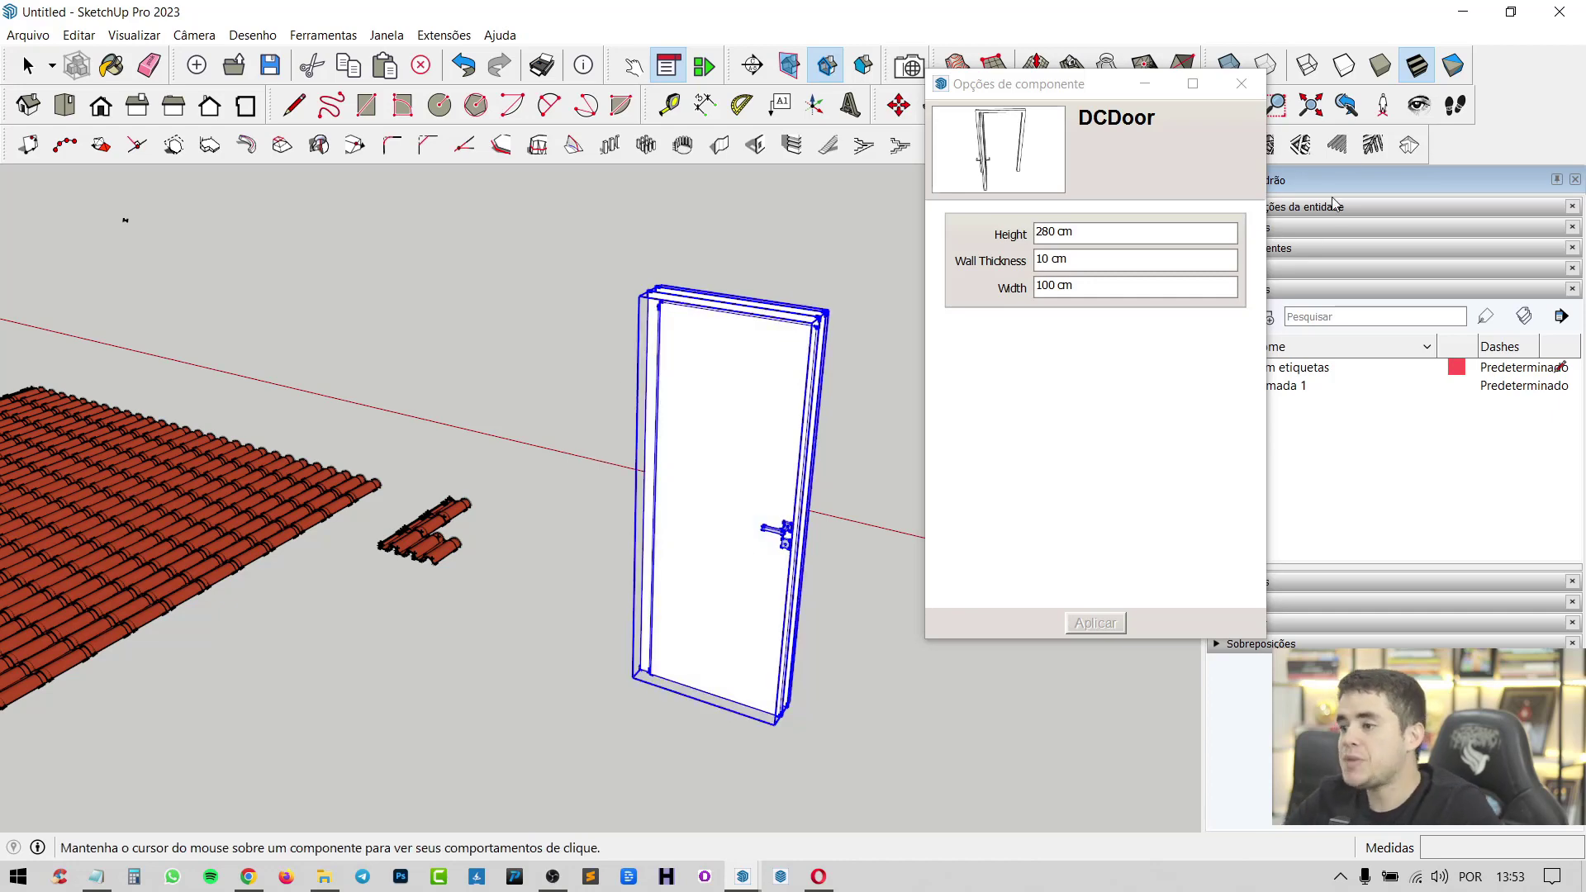
key(space)
click(1241, 83)
click(1002, 318)
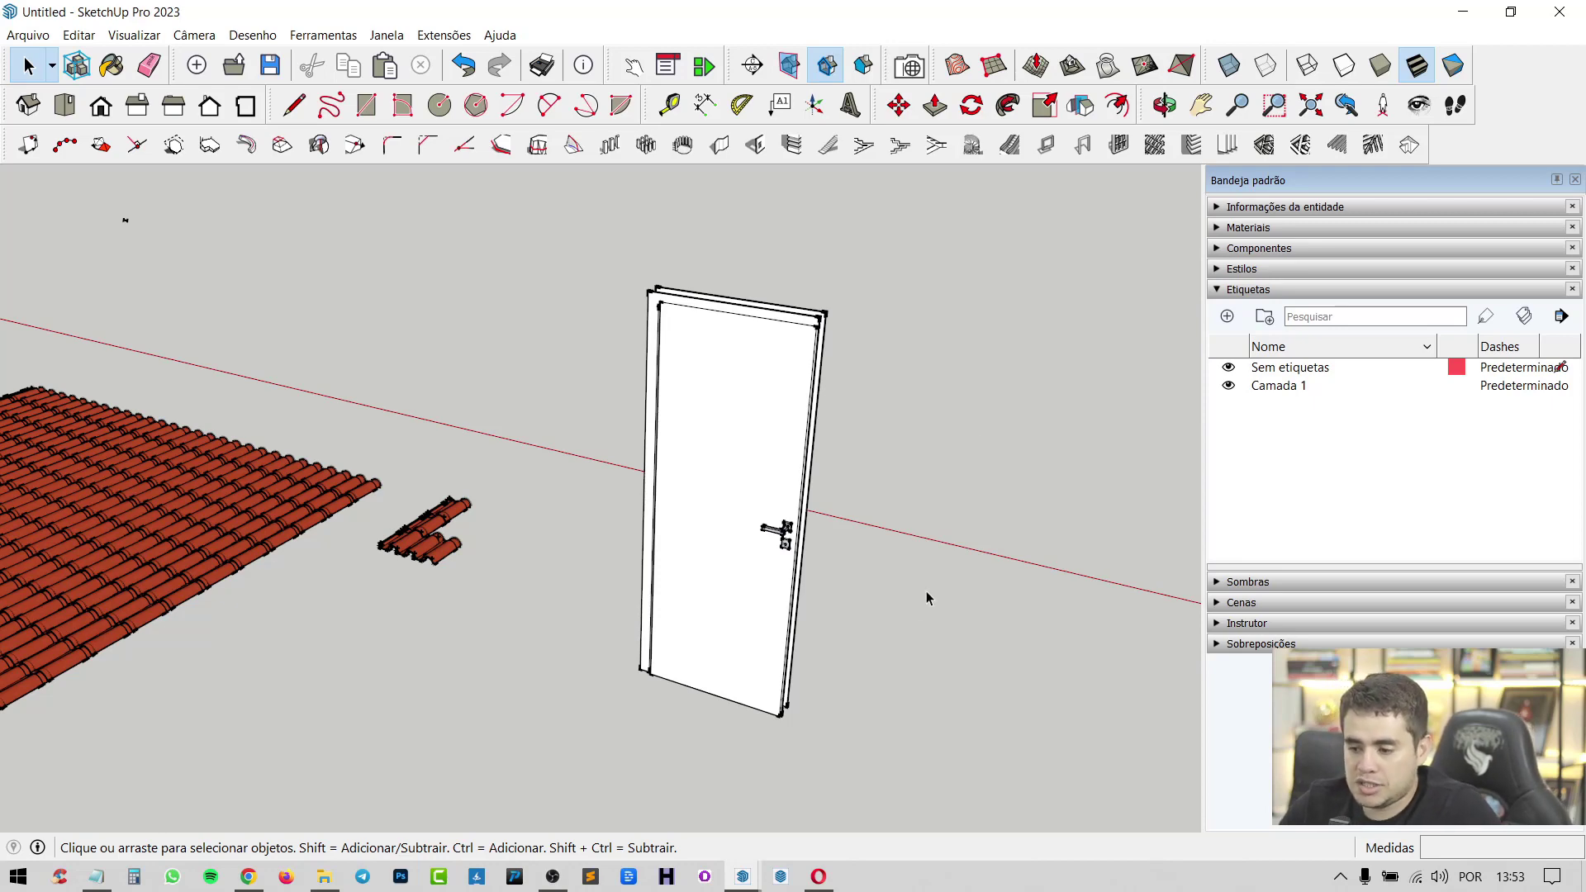
Step: Bring the browser forward and filter the 3D Warehouse results to models only
click(818, 875)
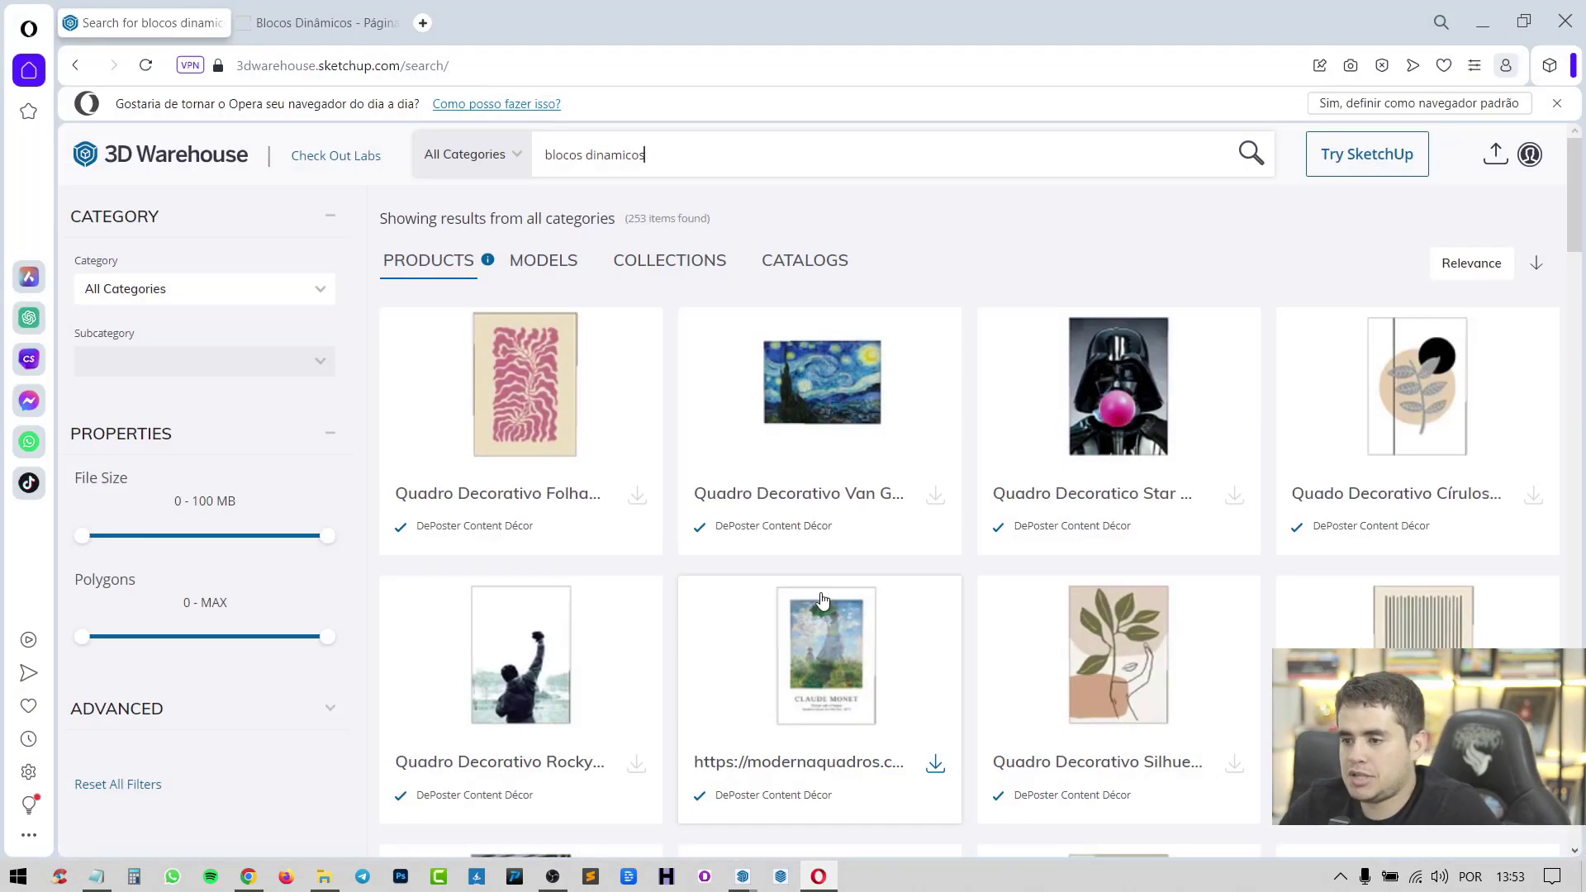
scroll(1185, 471, down, 5)
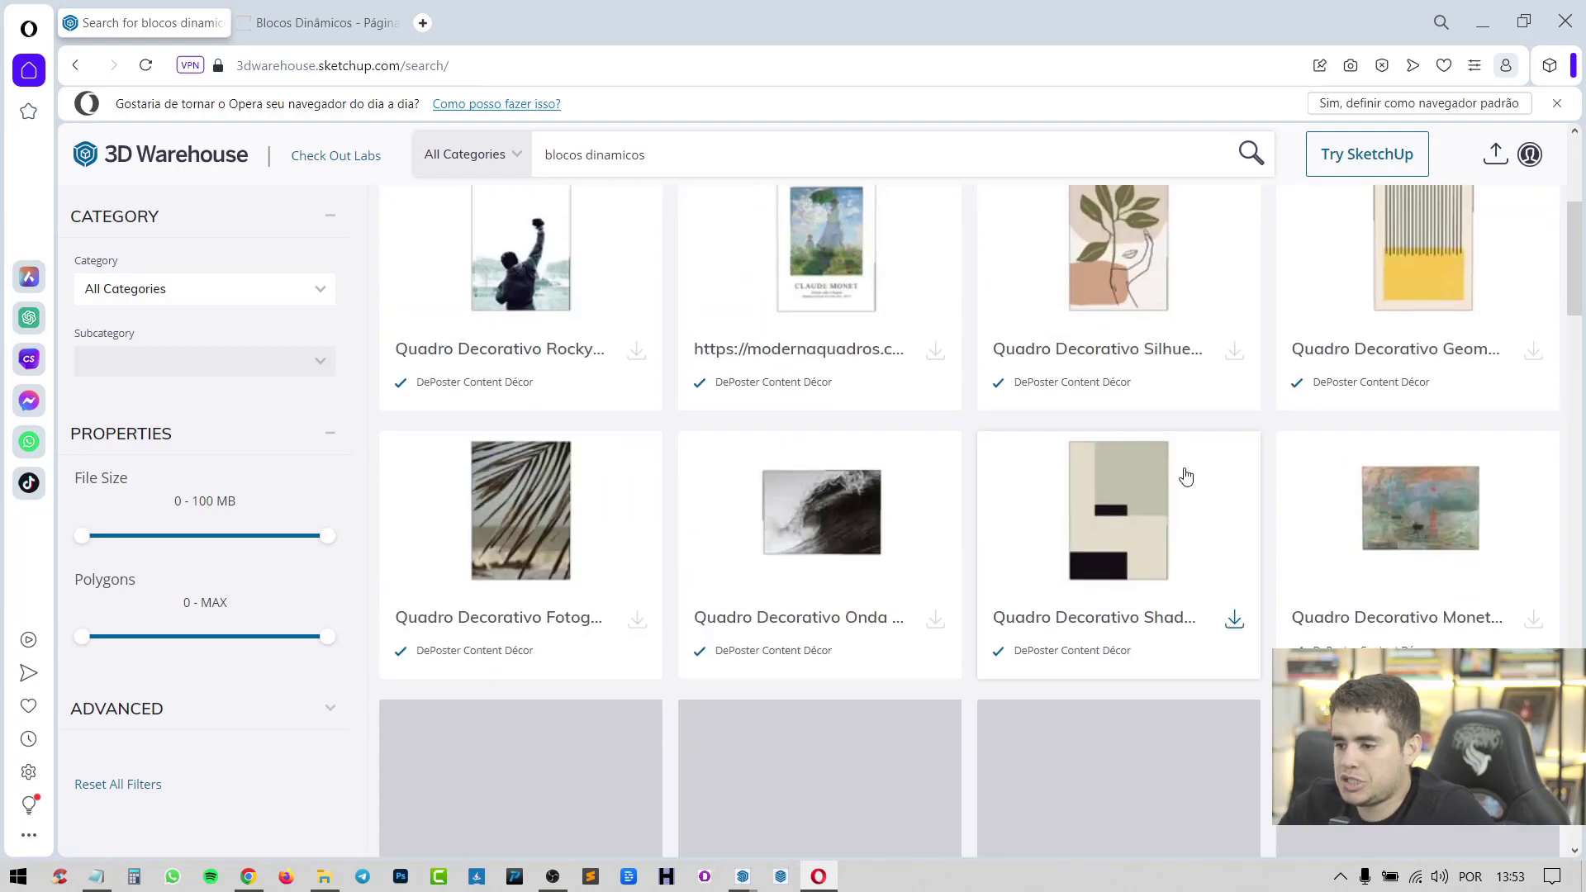
scroll(1187, 493, up, 5)
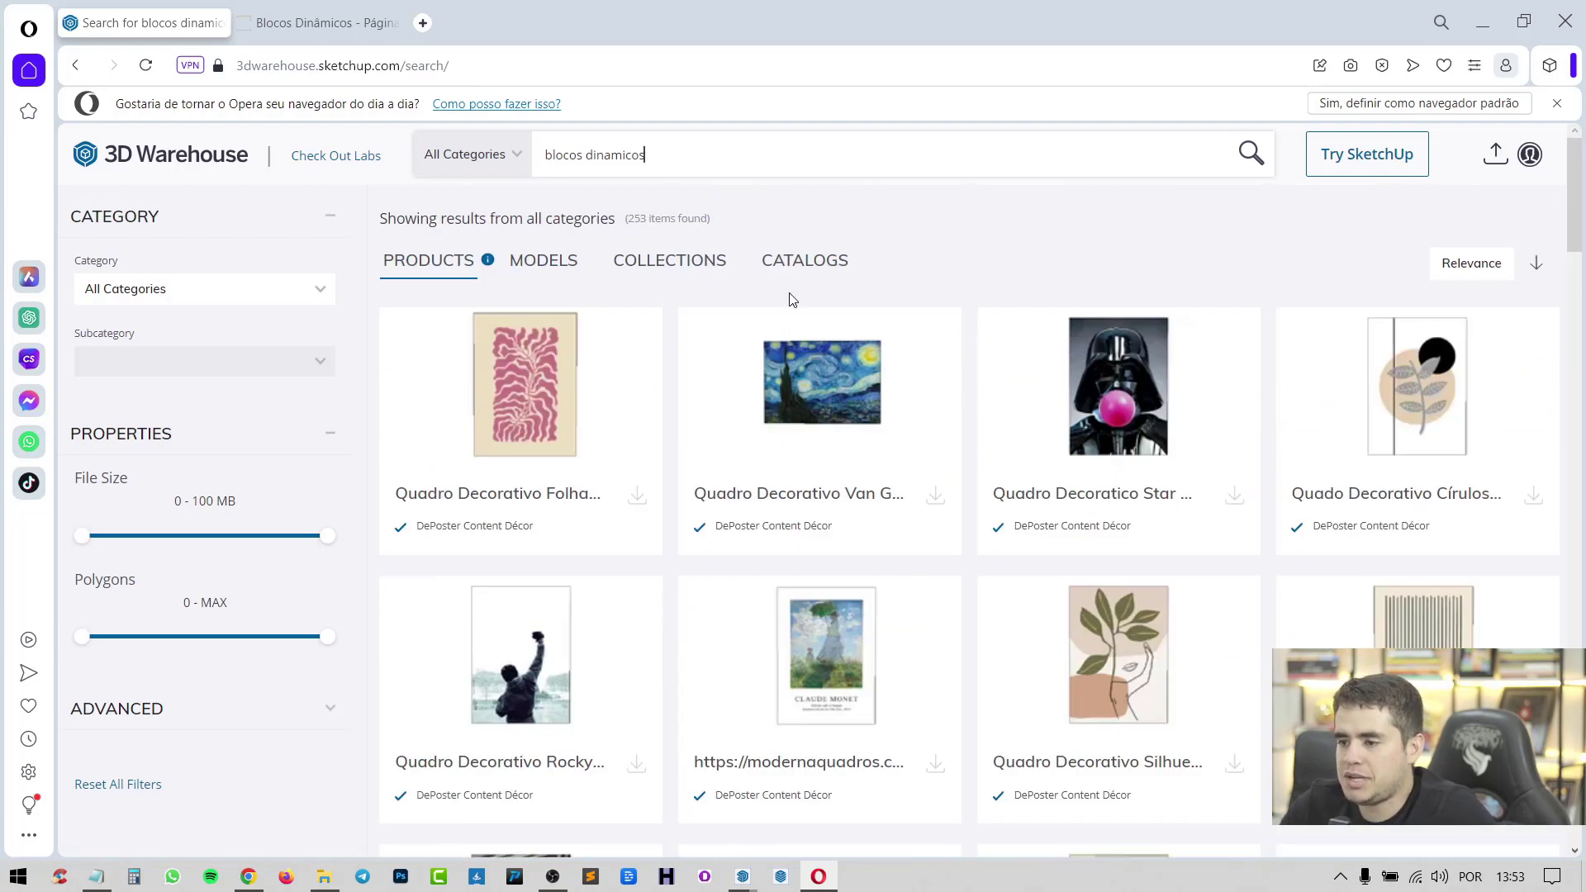
click(553, 273)
scroll(980, 400, down, 3)
scroll(981, 401, down, 3)
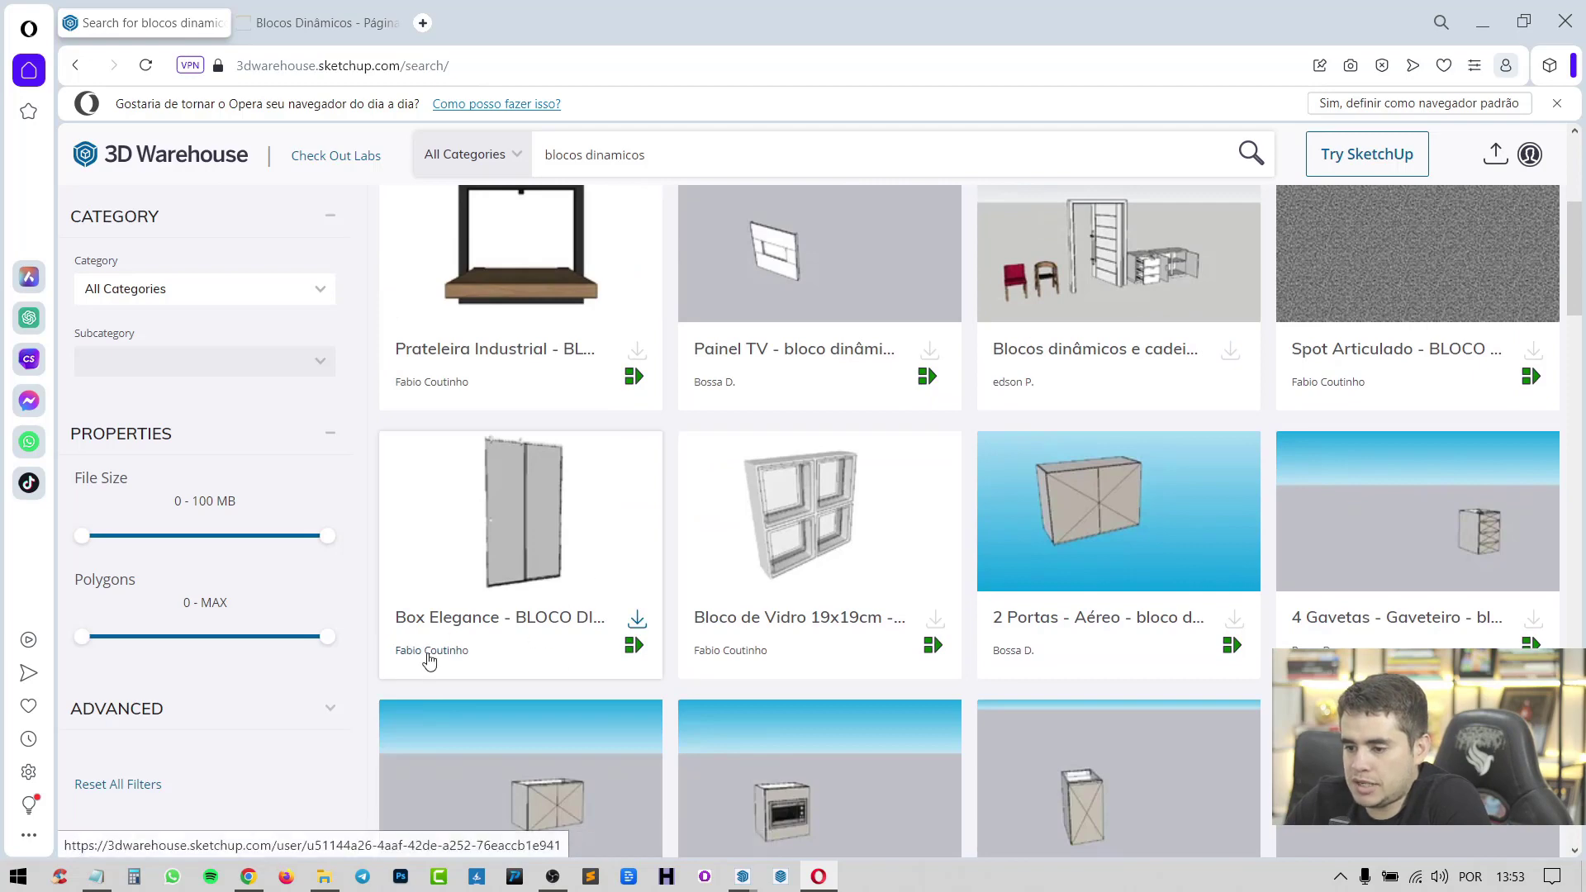
Step: Open the model author's profile page and scroll through their models
click(428, 650)
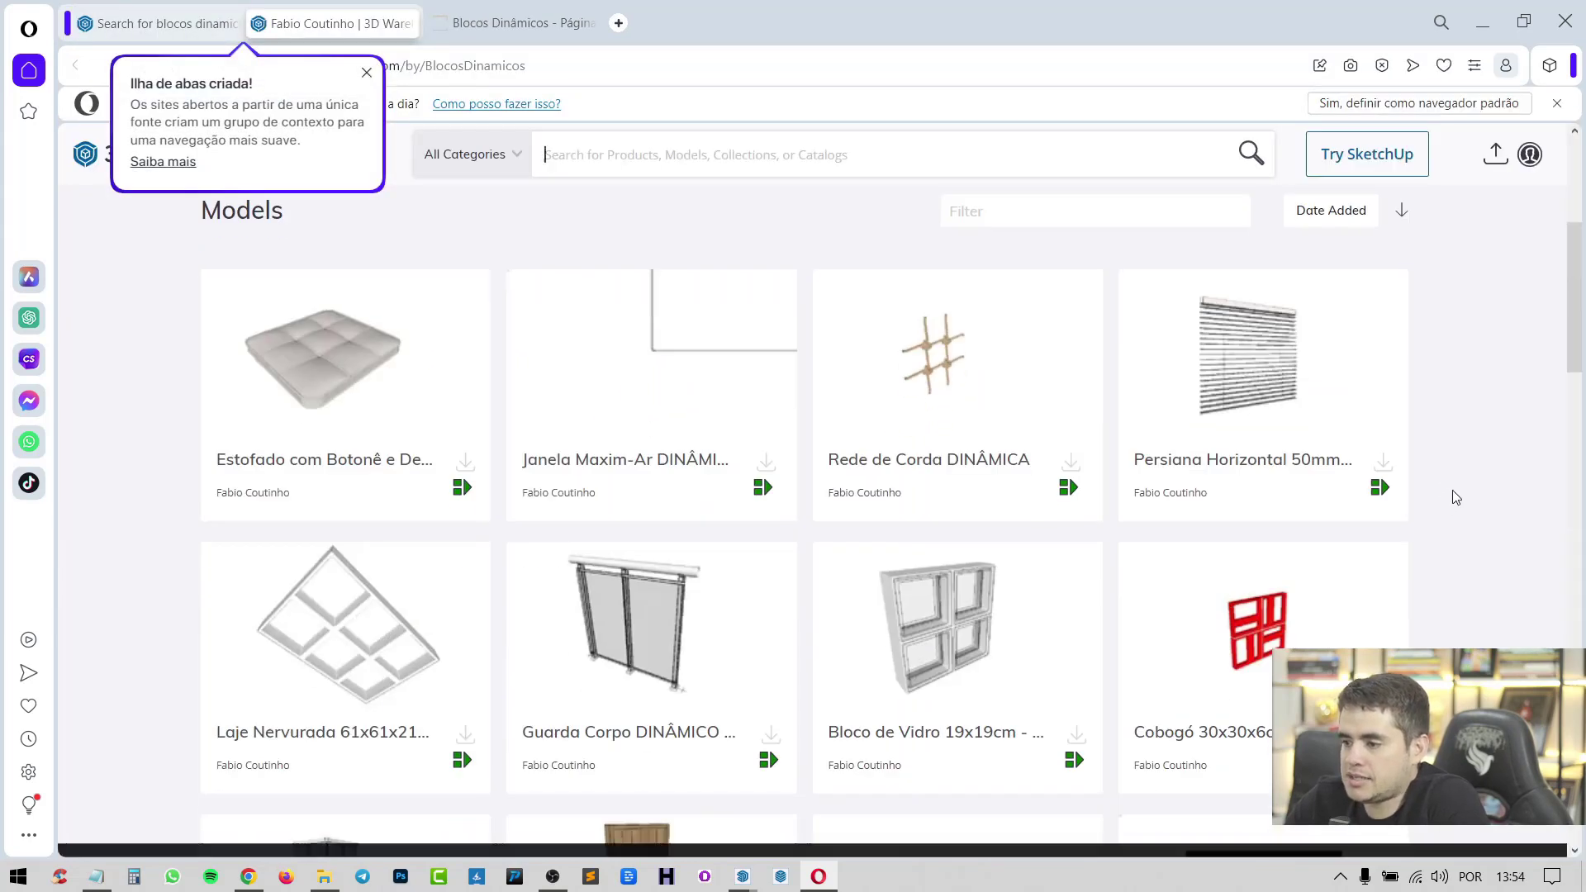
scroll(1452, 495, down, 3)
scroll(1079, 505, up, 10)
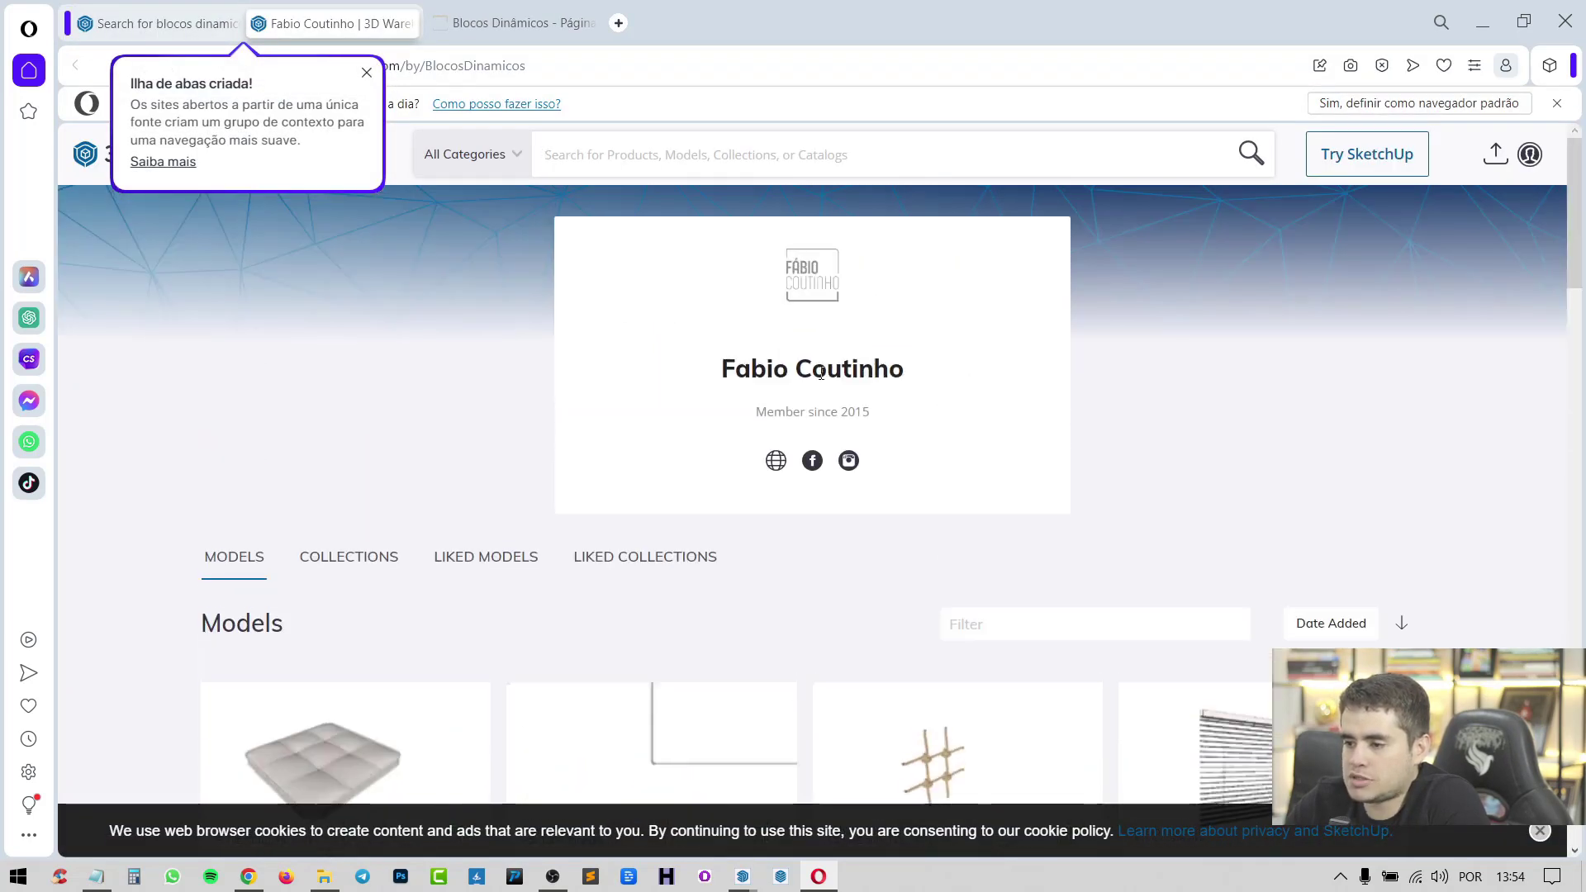
scroll(1384, 460, down, 4)
scroll(1429, 460, down, 10)
scroll(1435, 465, down, 5)
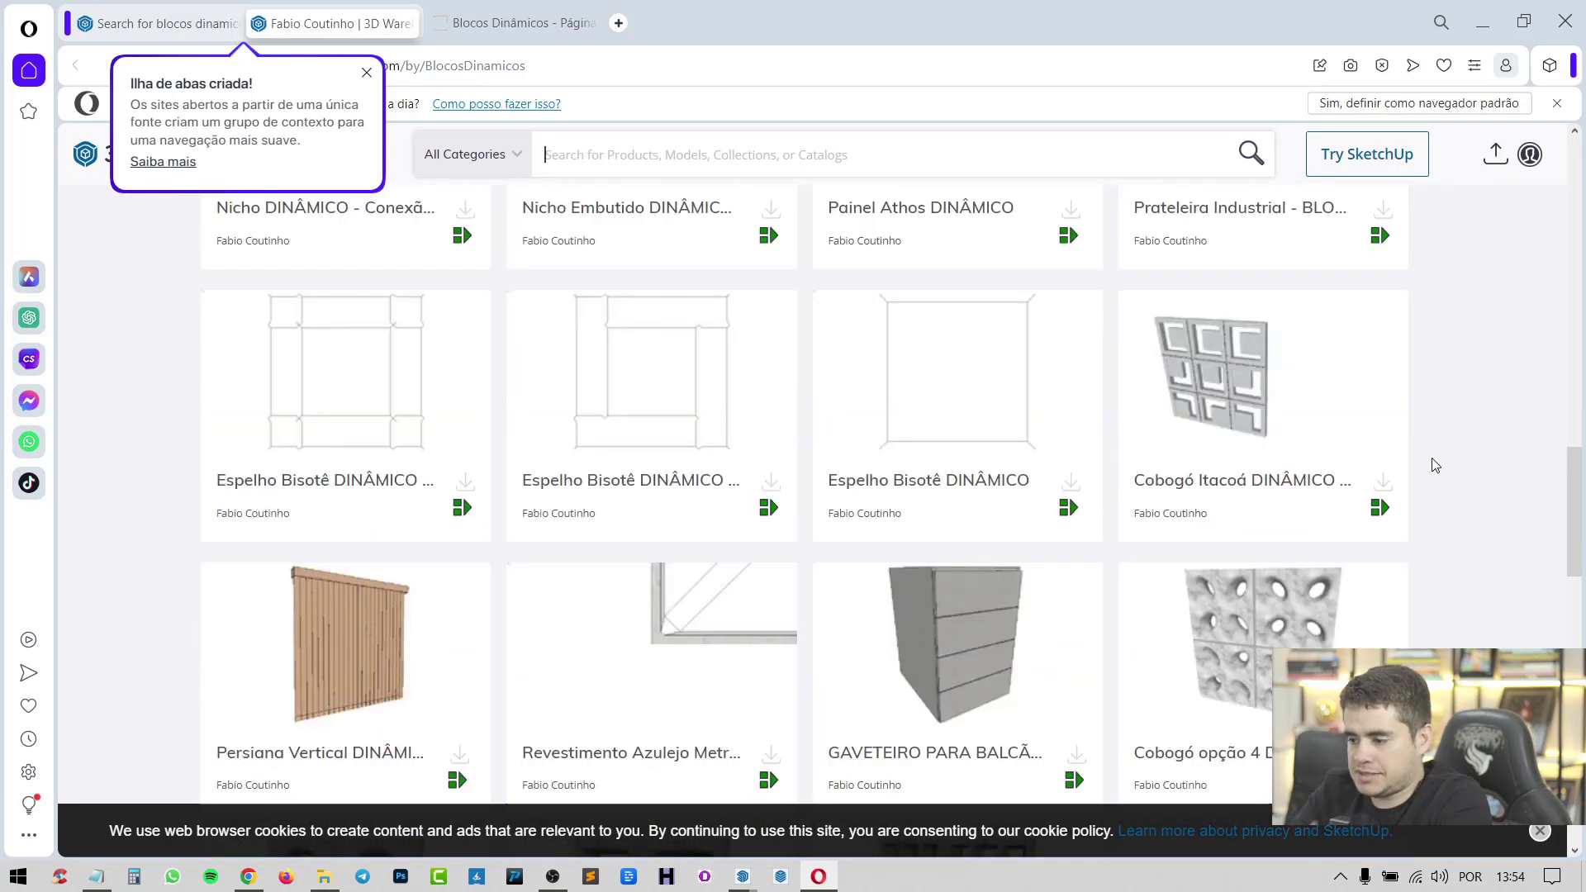
scroll(1435, 465, down, 3)
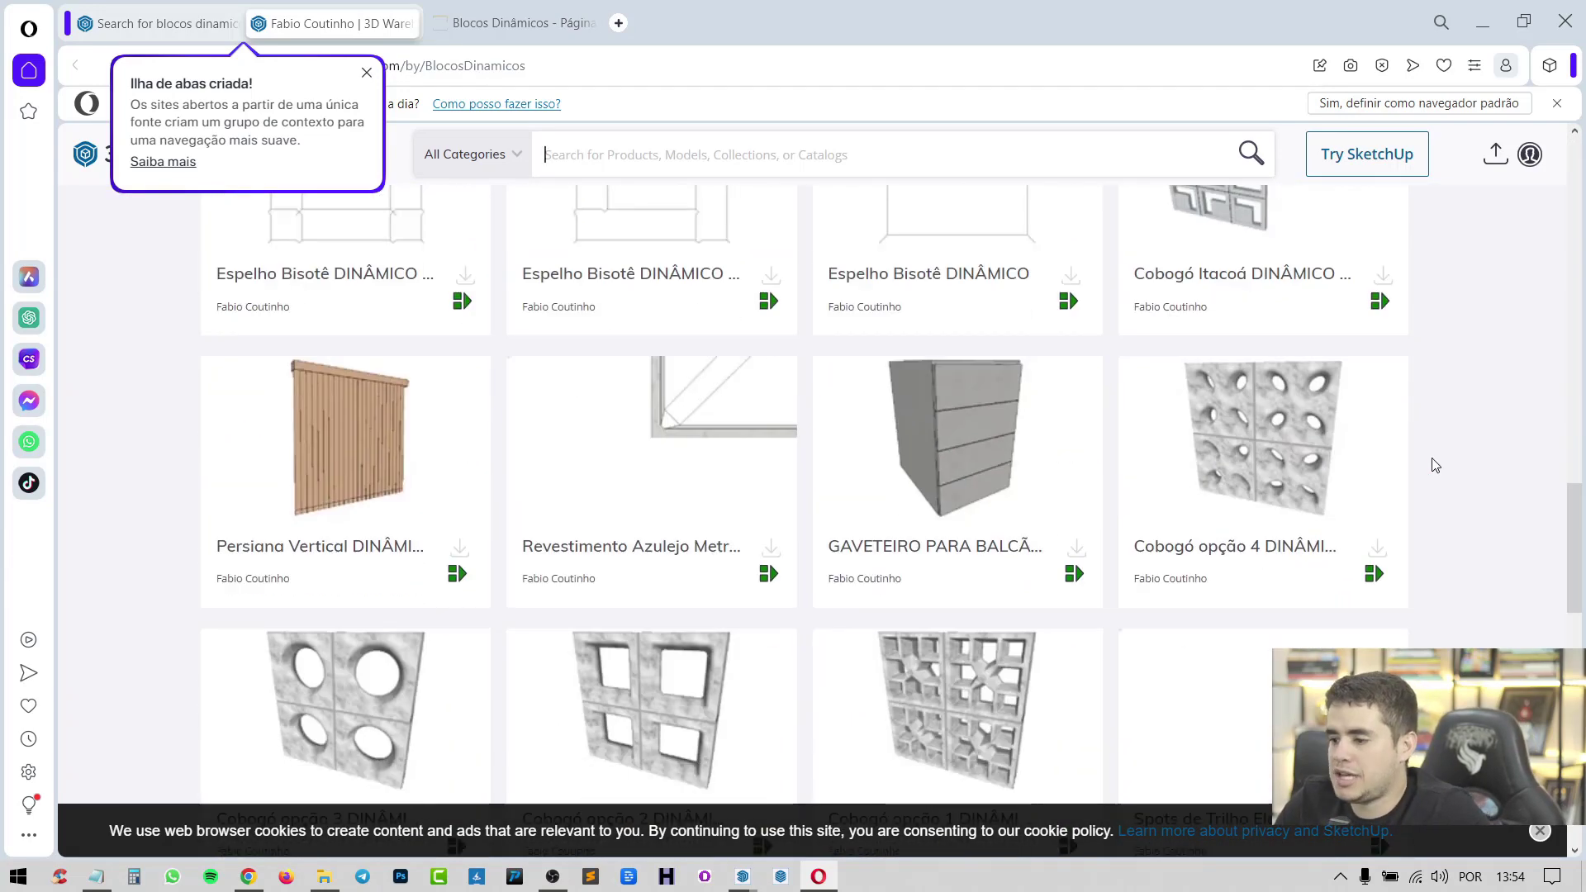
scroll(1435, 465, down, 2)
scroll(1435, 465, down, 2)
scroll(1435, 464, down, 7)
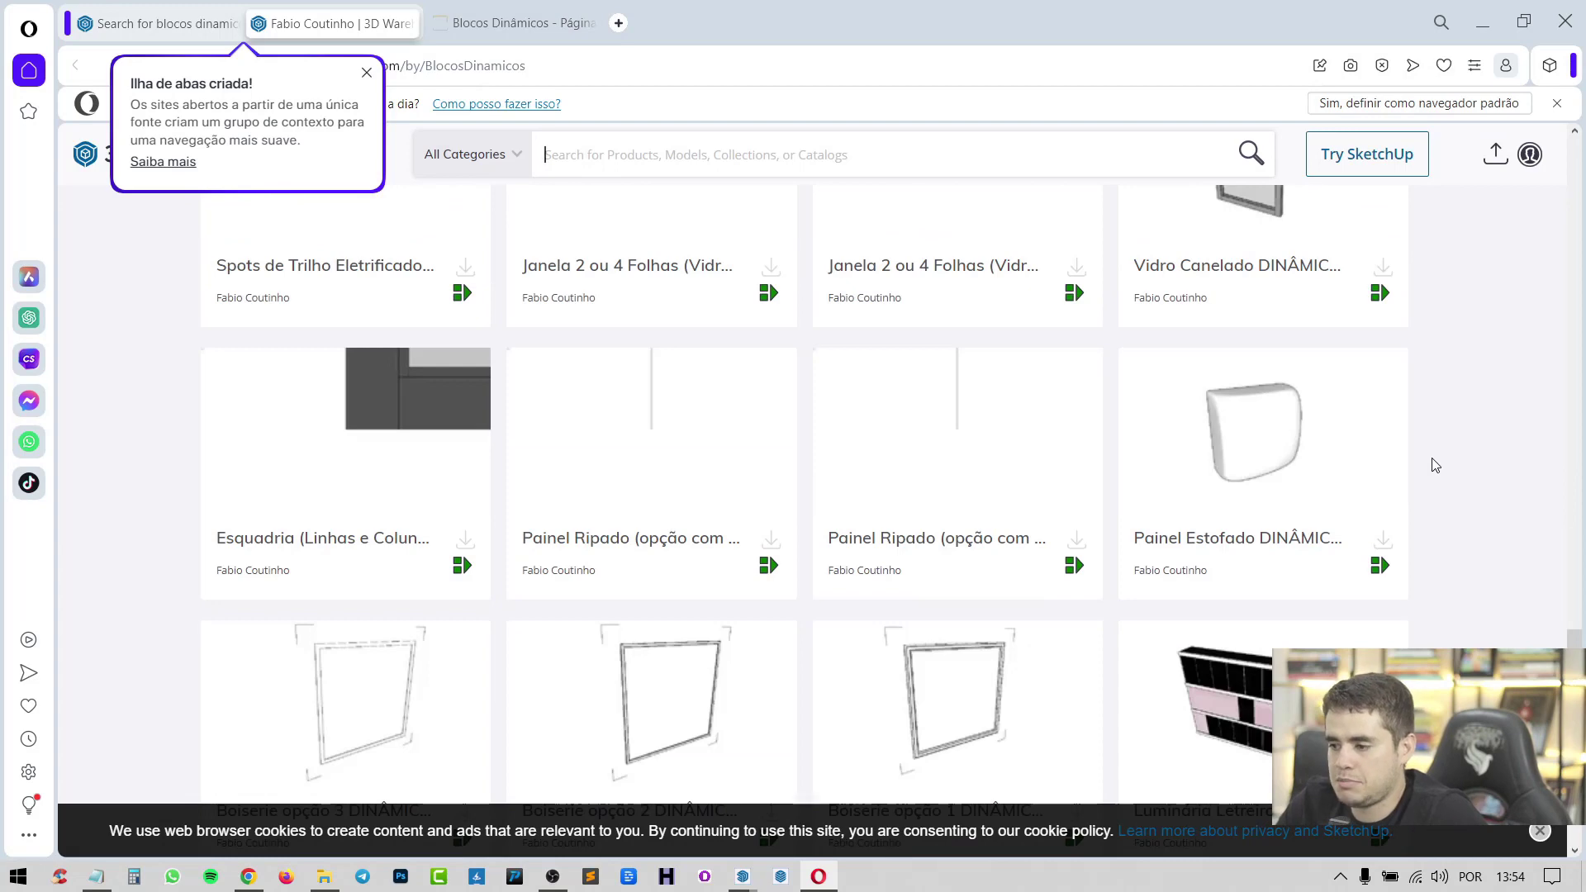
scroll(1435, 465, up, 5)
scroll(1429, 460, up, 5)
scroll(1437, 456, up, 10)
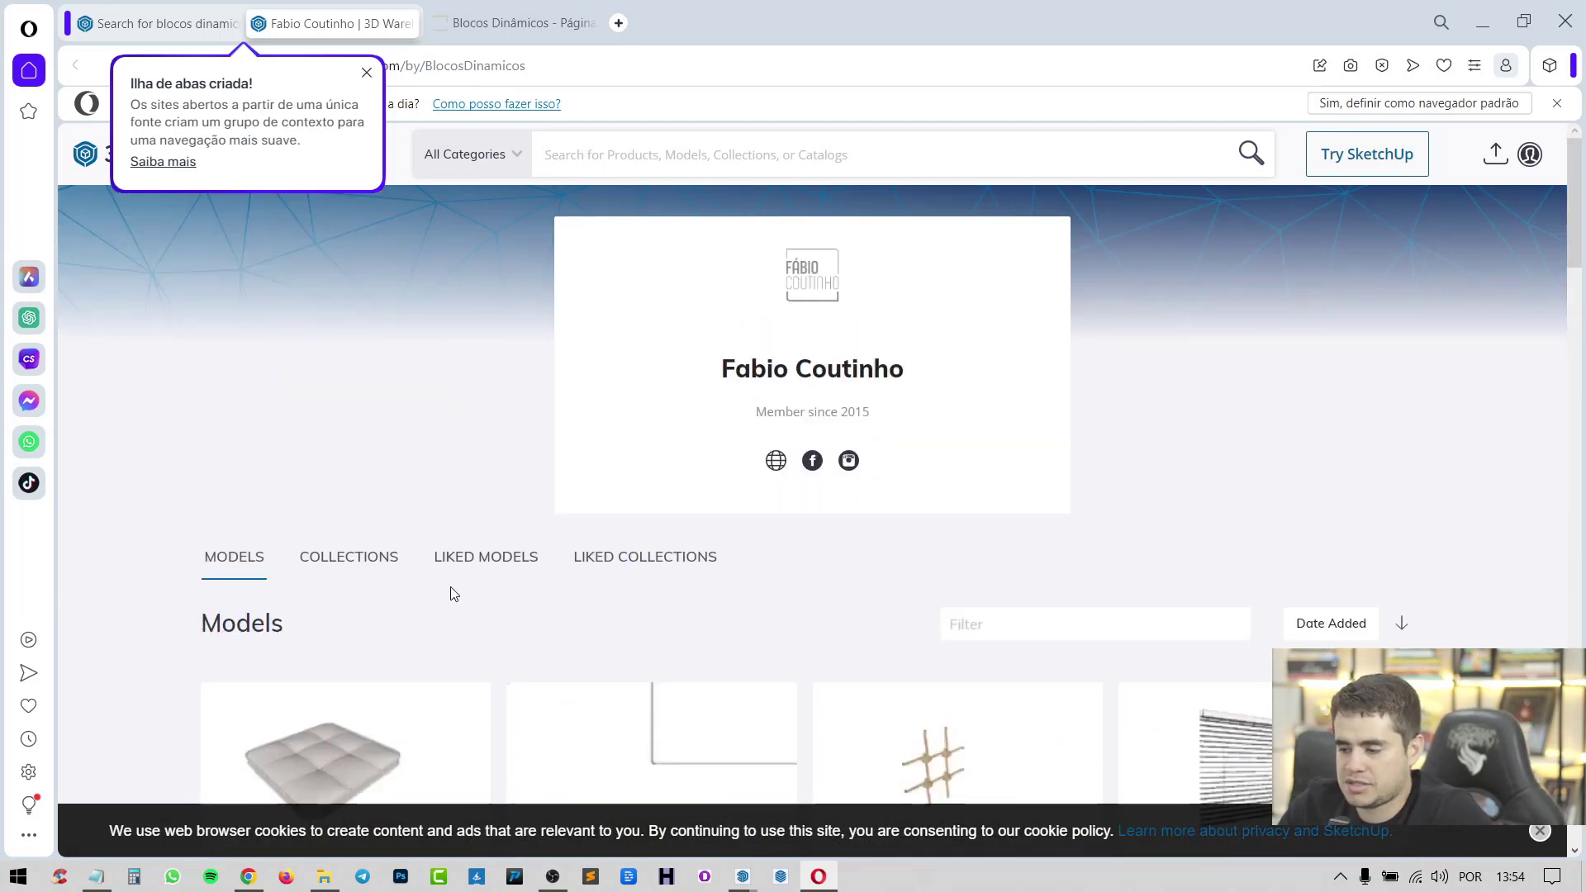
Step: Switch to the Blocos Dinâmicos tab and accept the cookie notice with ACEITO
click(451, 13)
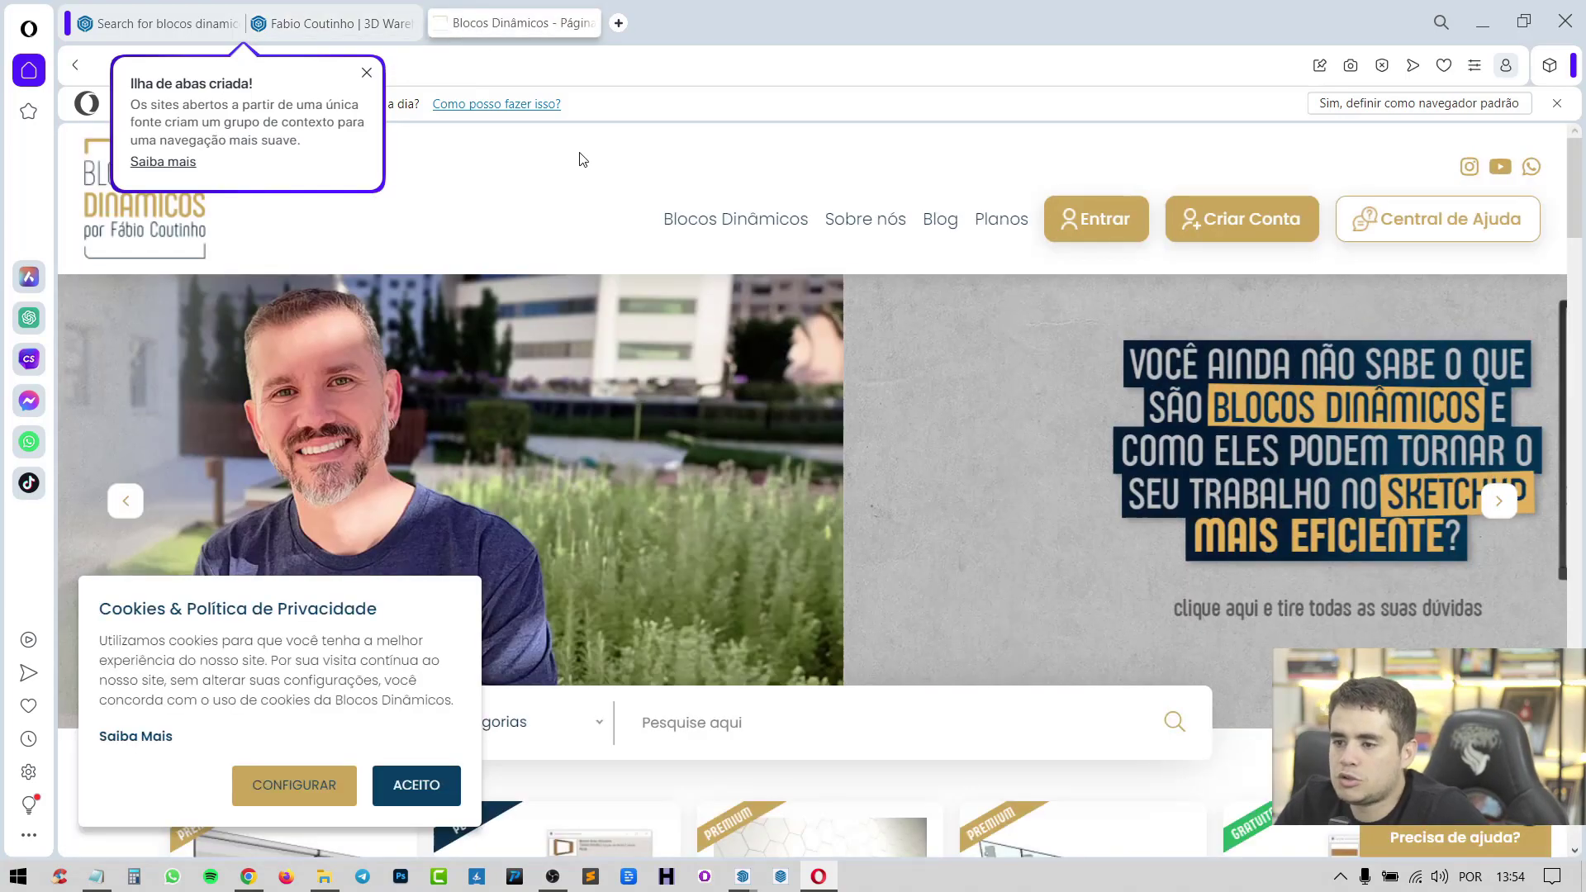
scroll(909, 470, down, 4)
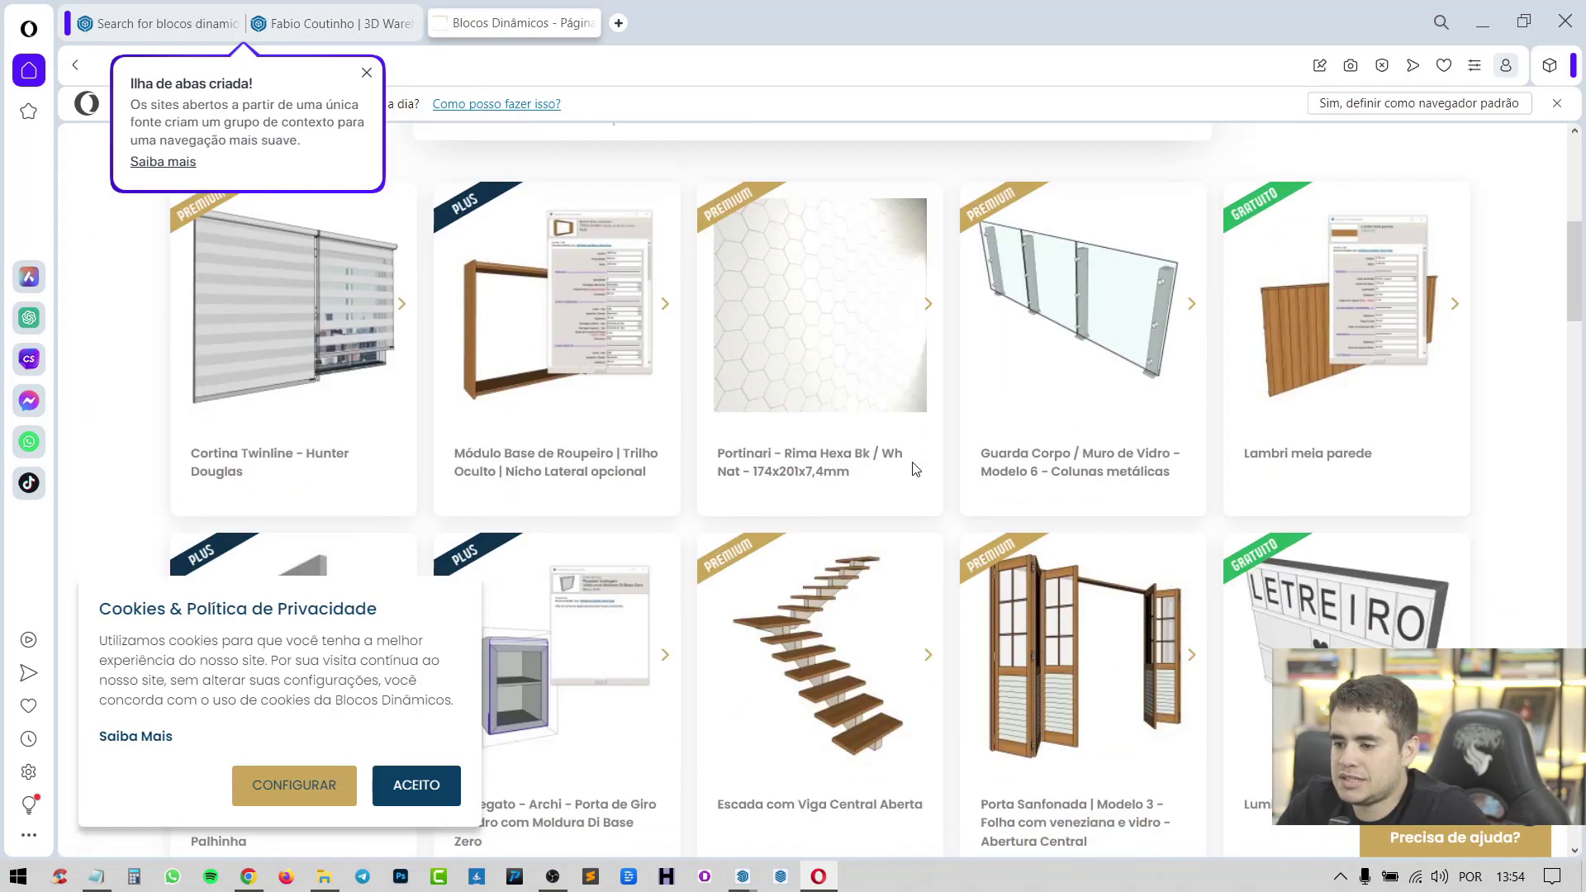
scroll(912, 462, up, 6)
scroll(912, 462, up, 2)
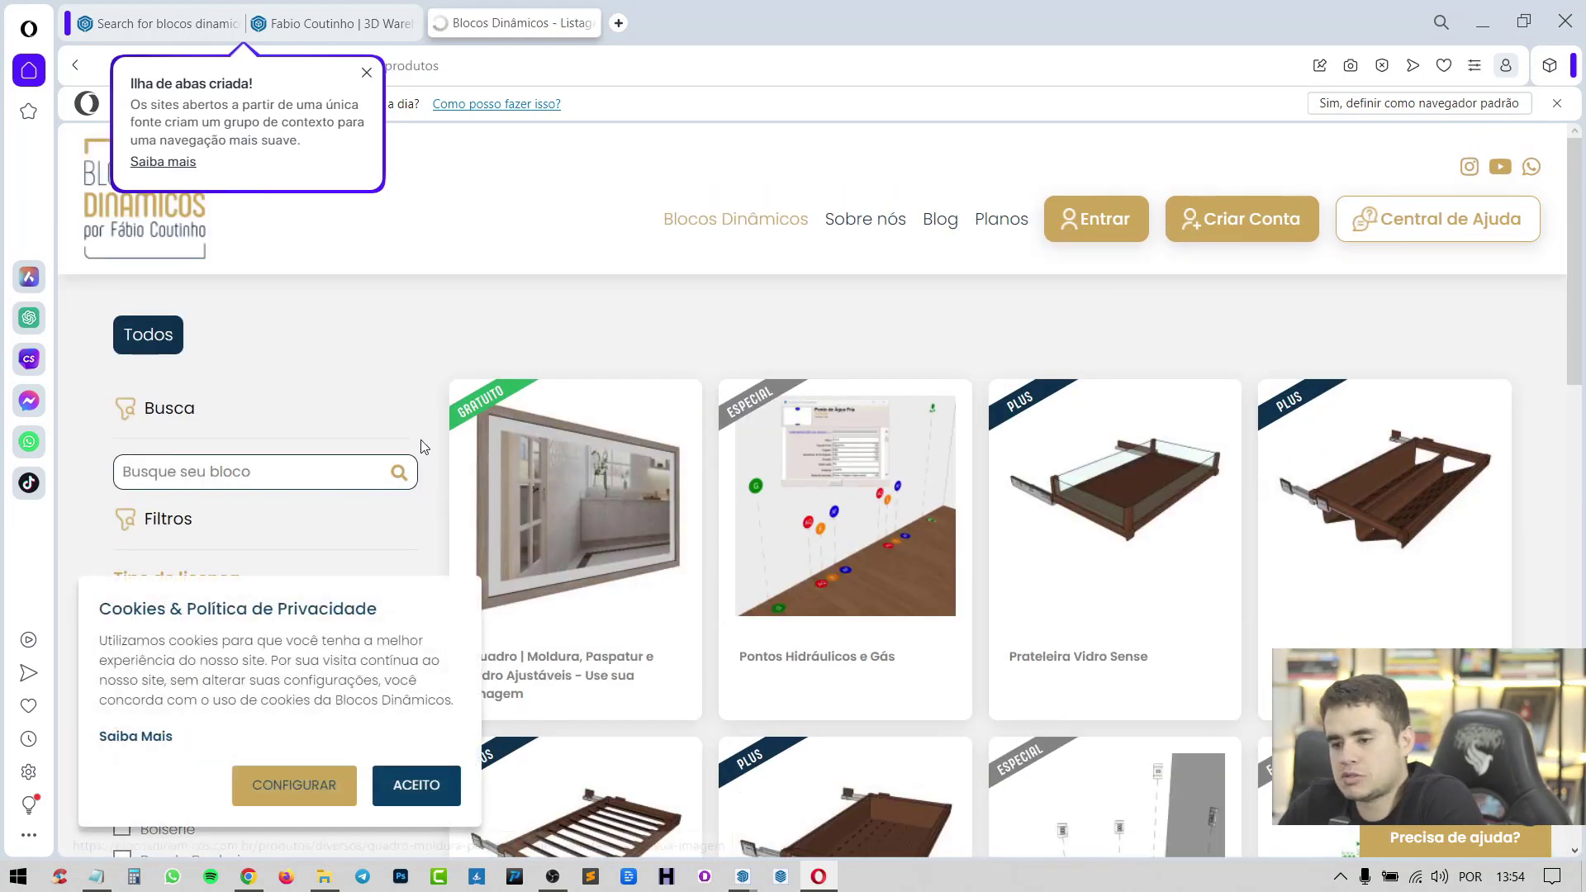
click(405, 788)
Step: Browse the dynamic-block product grid, returning to the first results page
scroll(239, 552, down, 1)
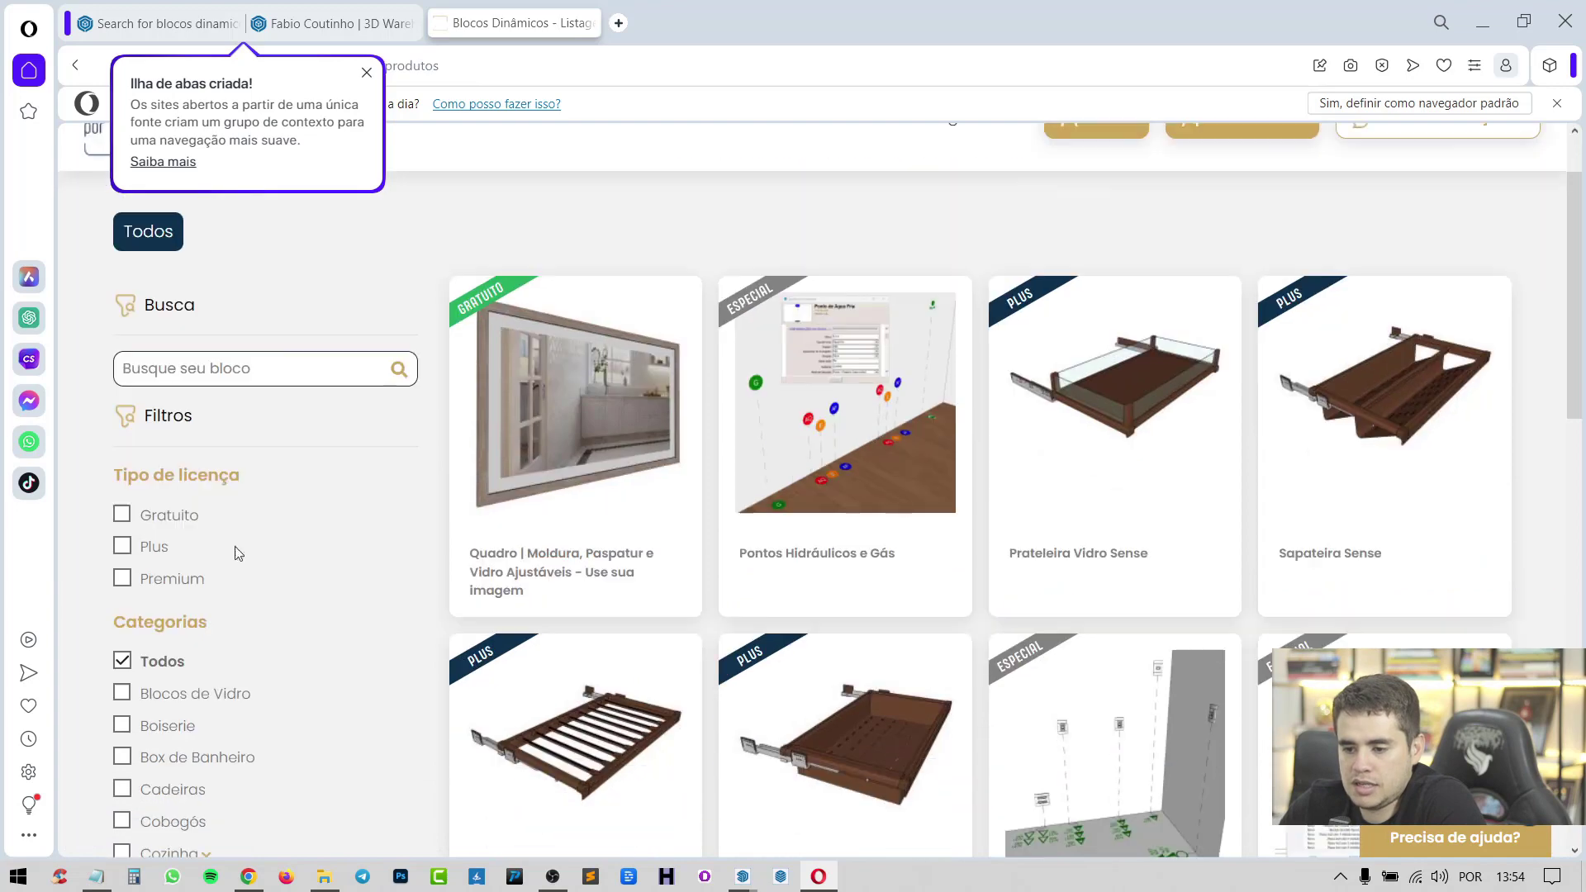
scroll(282, 538, down, 1)
scroll(282, 538, down, 5)
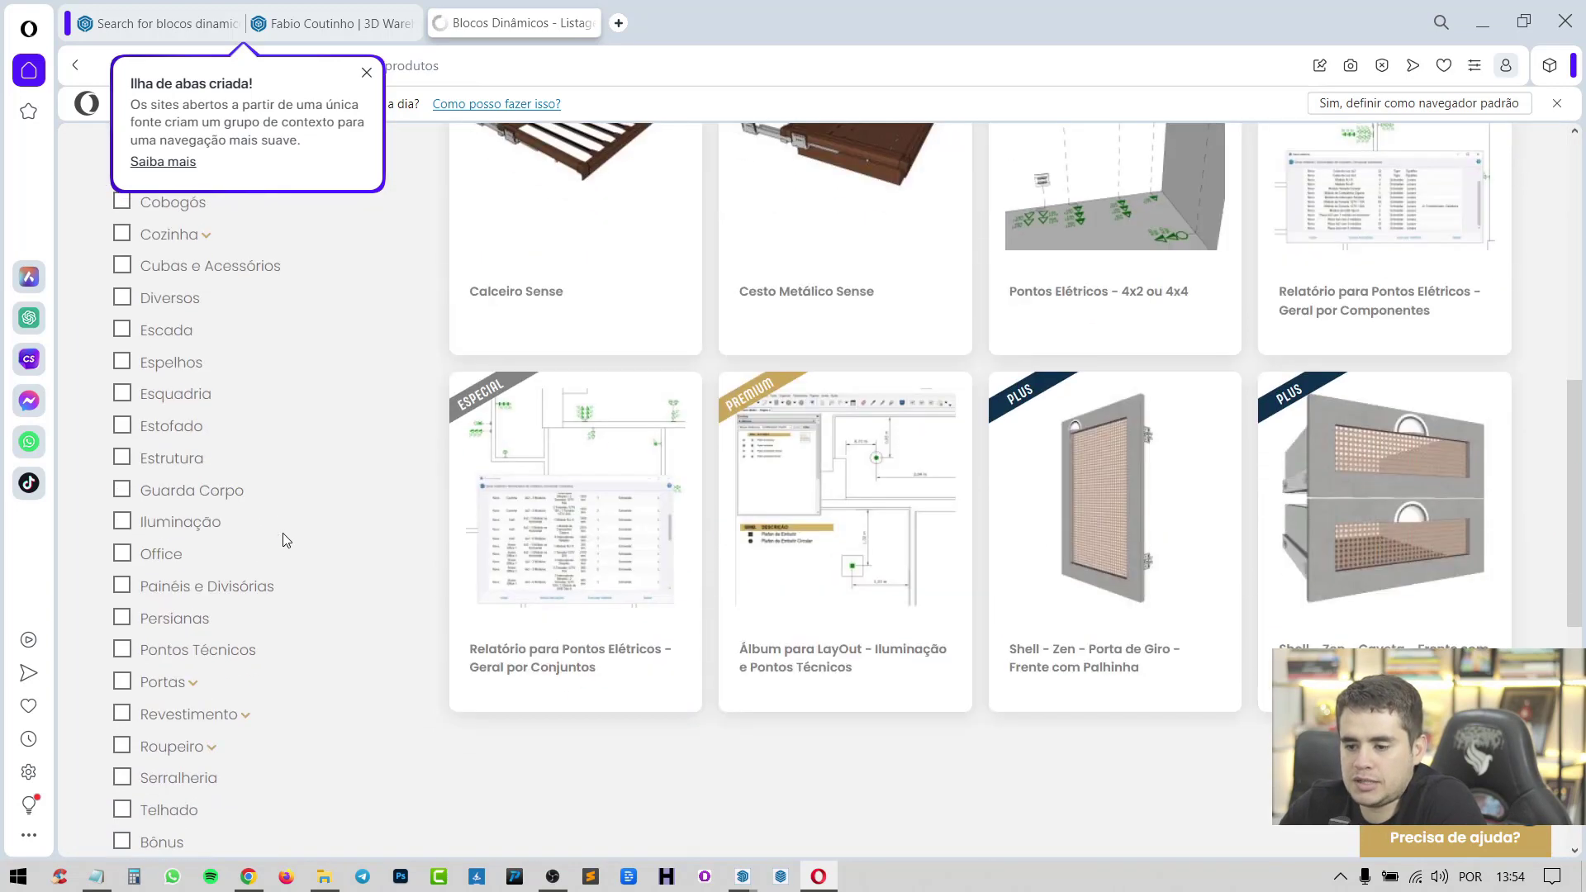
scroll(282, 541, down, 5)
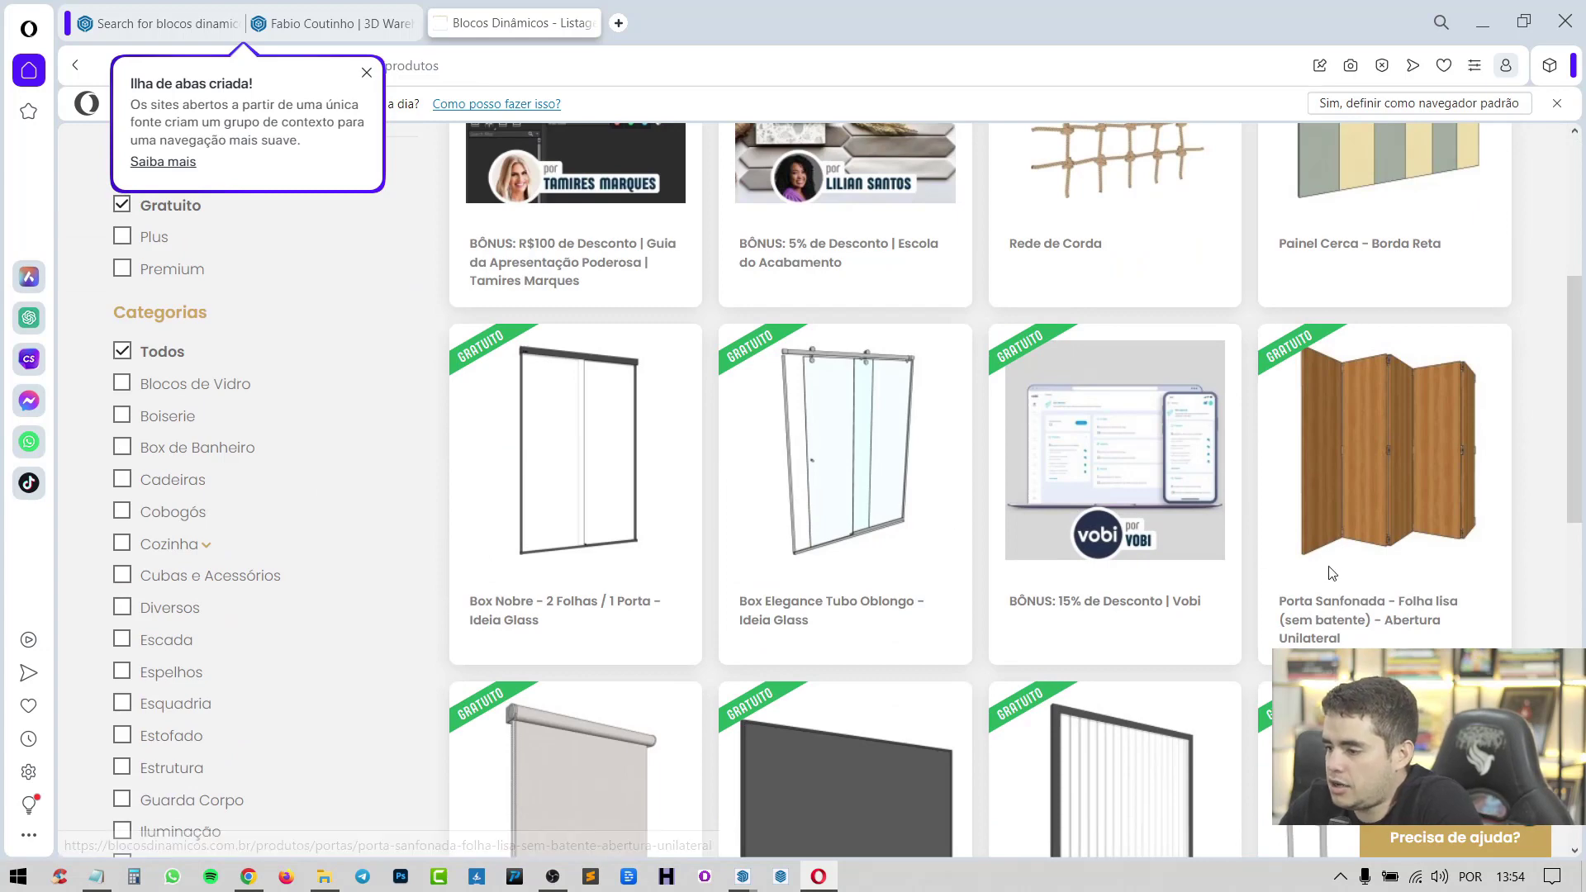
scroll(1334, 567, up, 2)
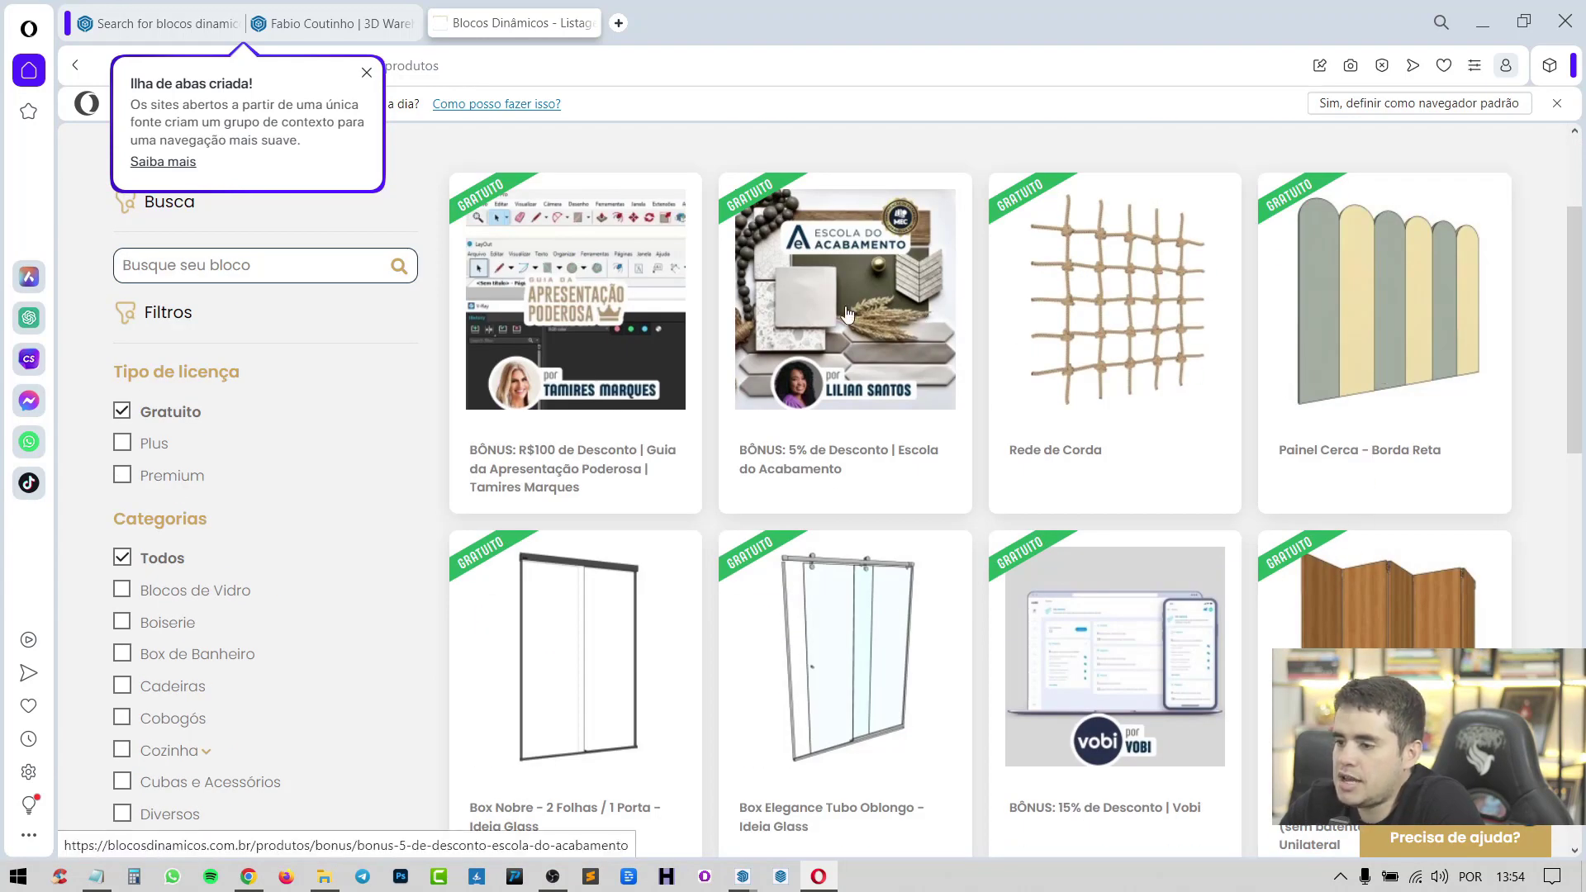
scroll(1303, 364, down, 5)
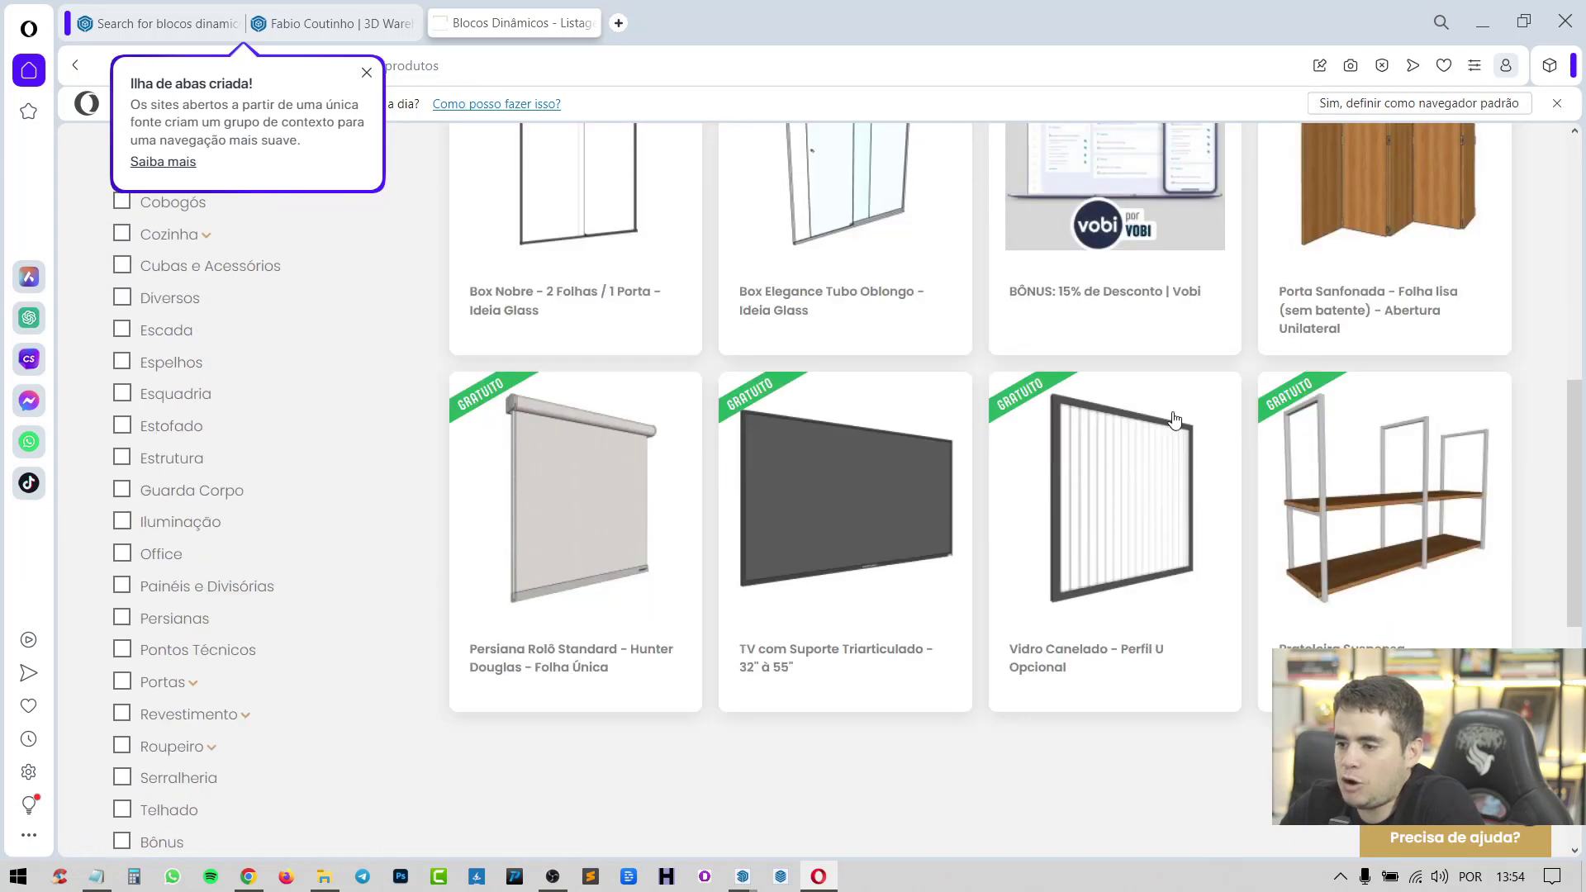
scroll(1180, 418, down, 2)
scroll(1242, 483, down, 3)
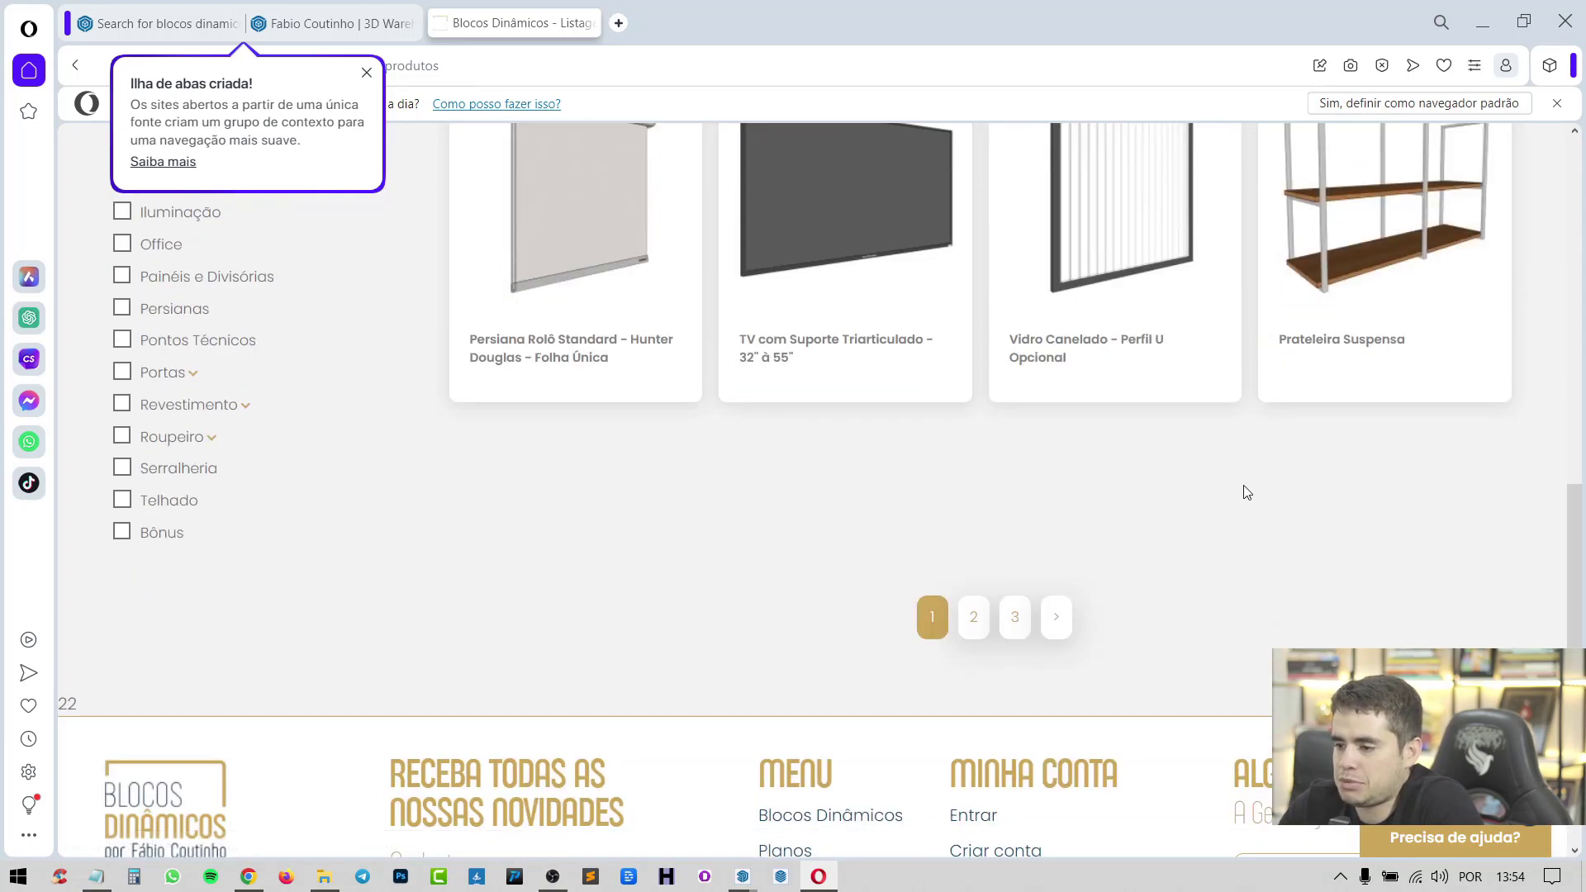
click(1039, 612)
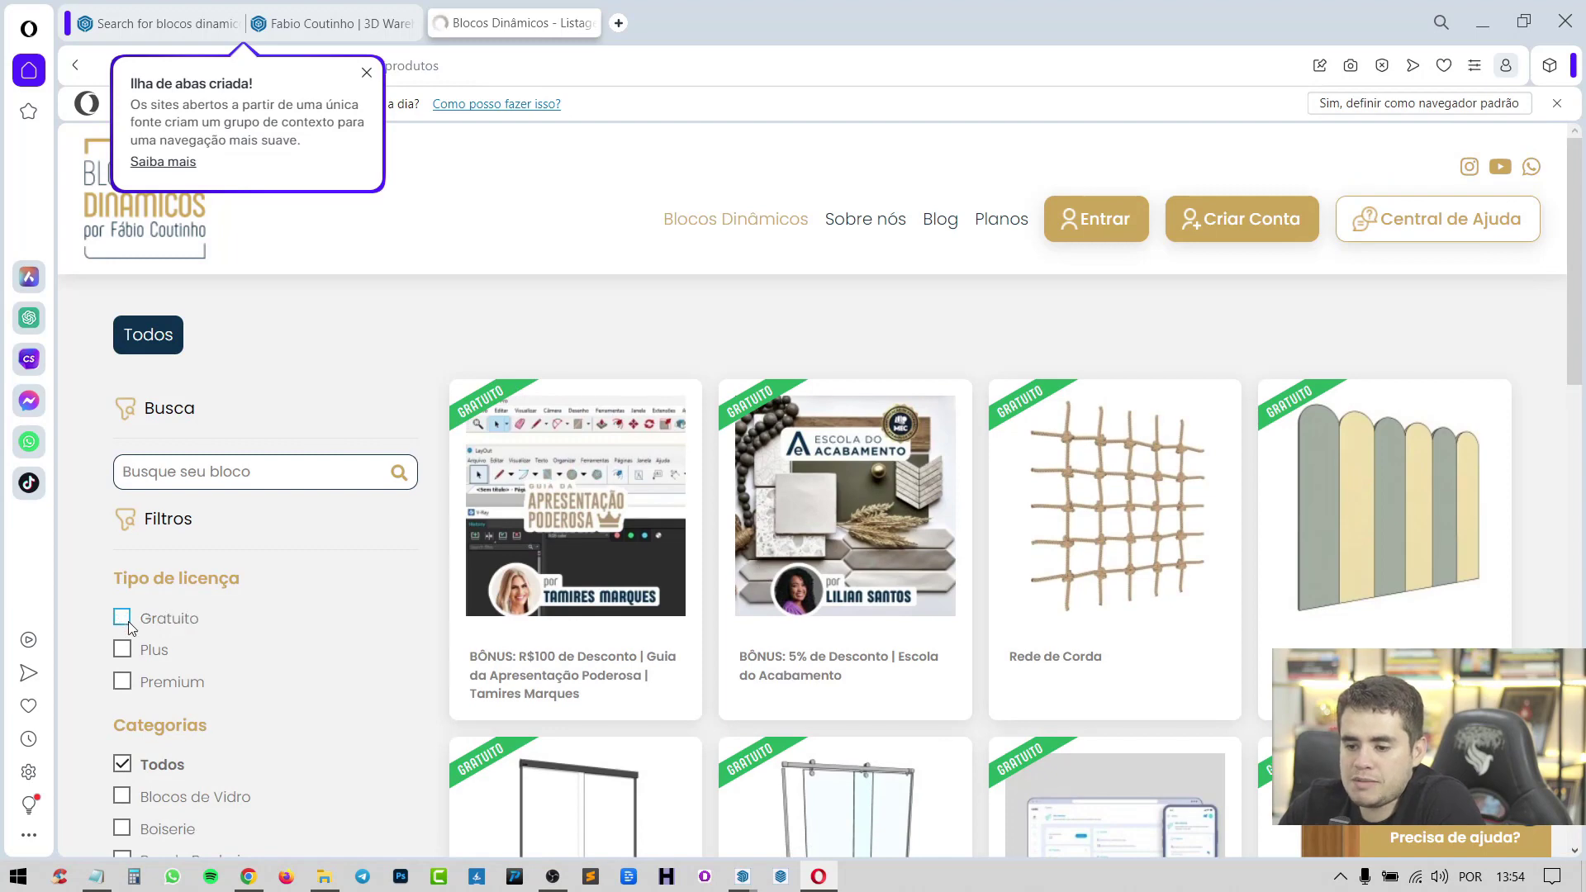
scroll(1424, 472, down, 1)
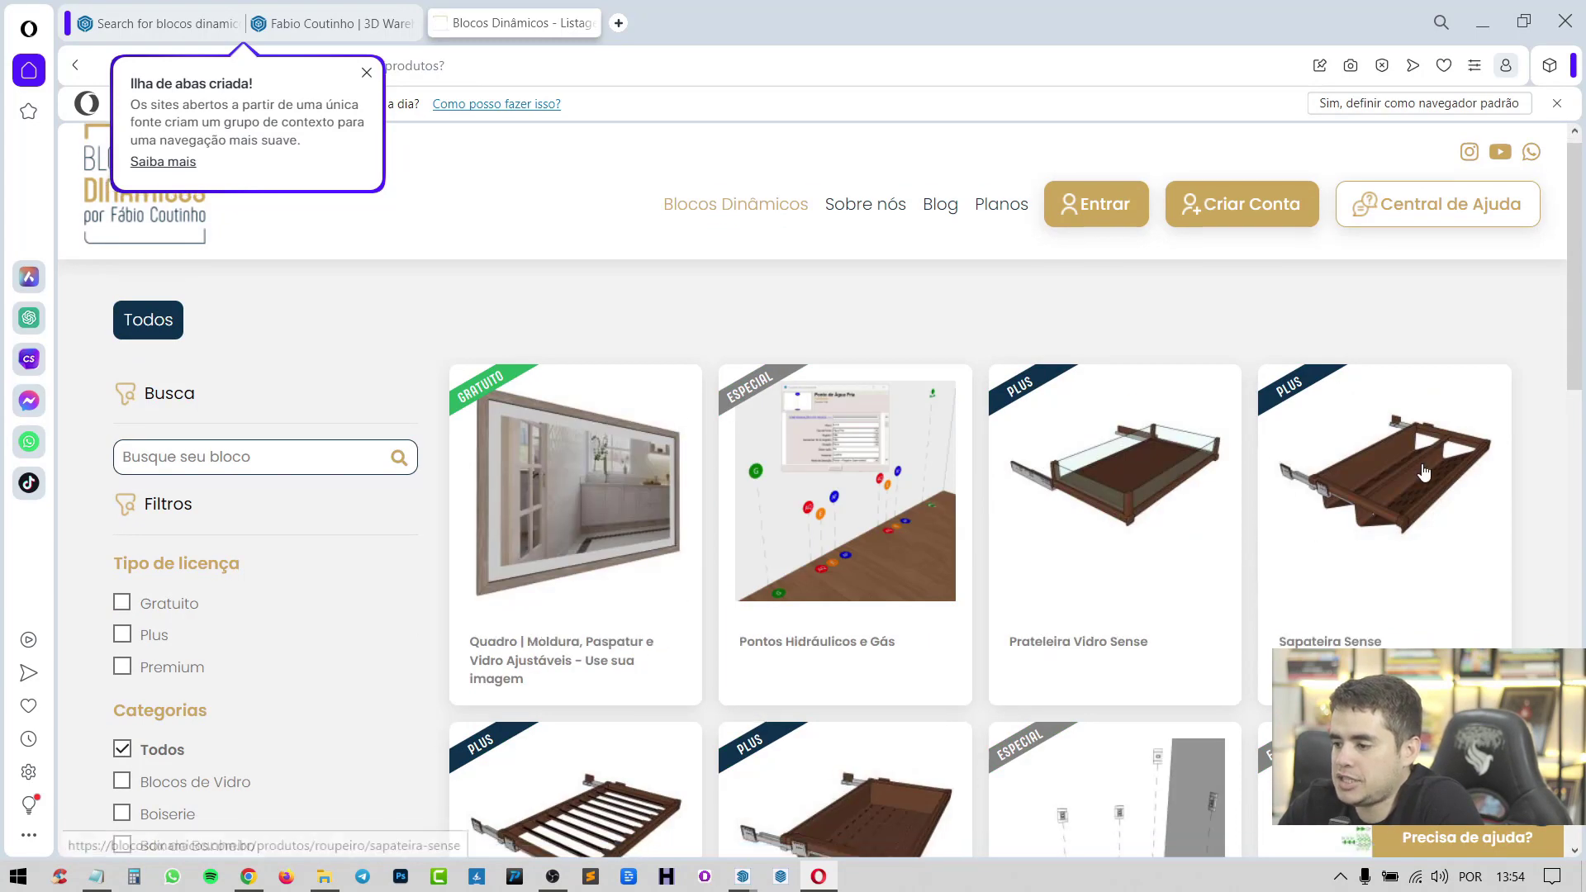
scroll(1424, 471, down, 3)
scroll(1533, 449, down, 5)
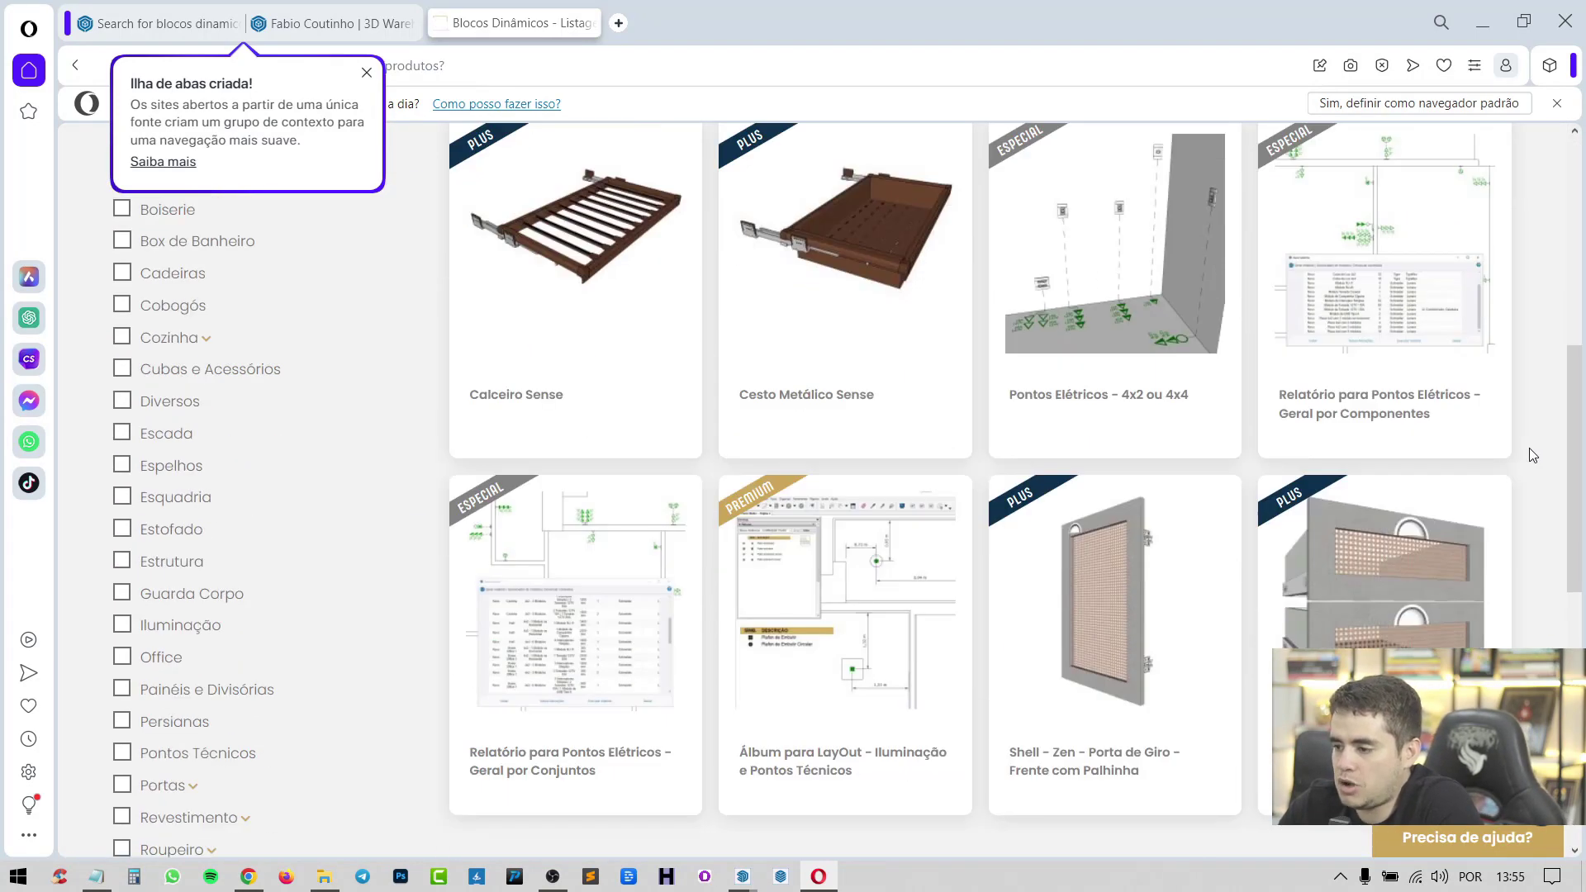
scroll(1527, 447, down, 1)
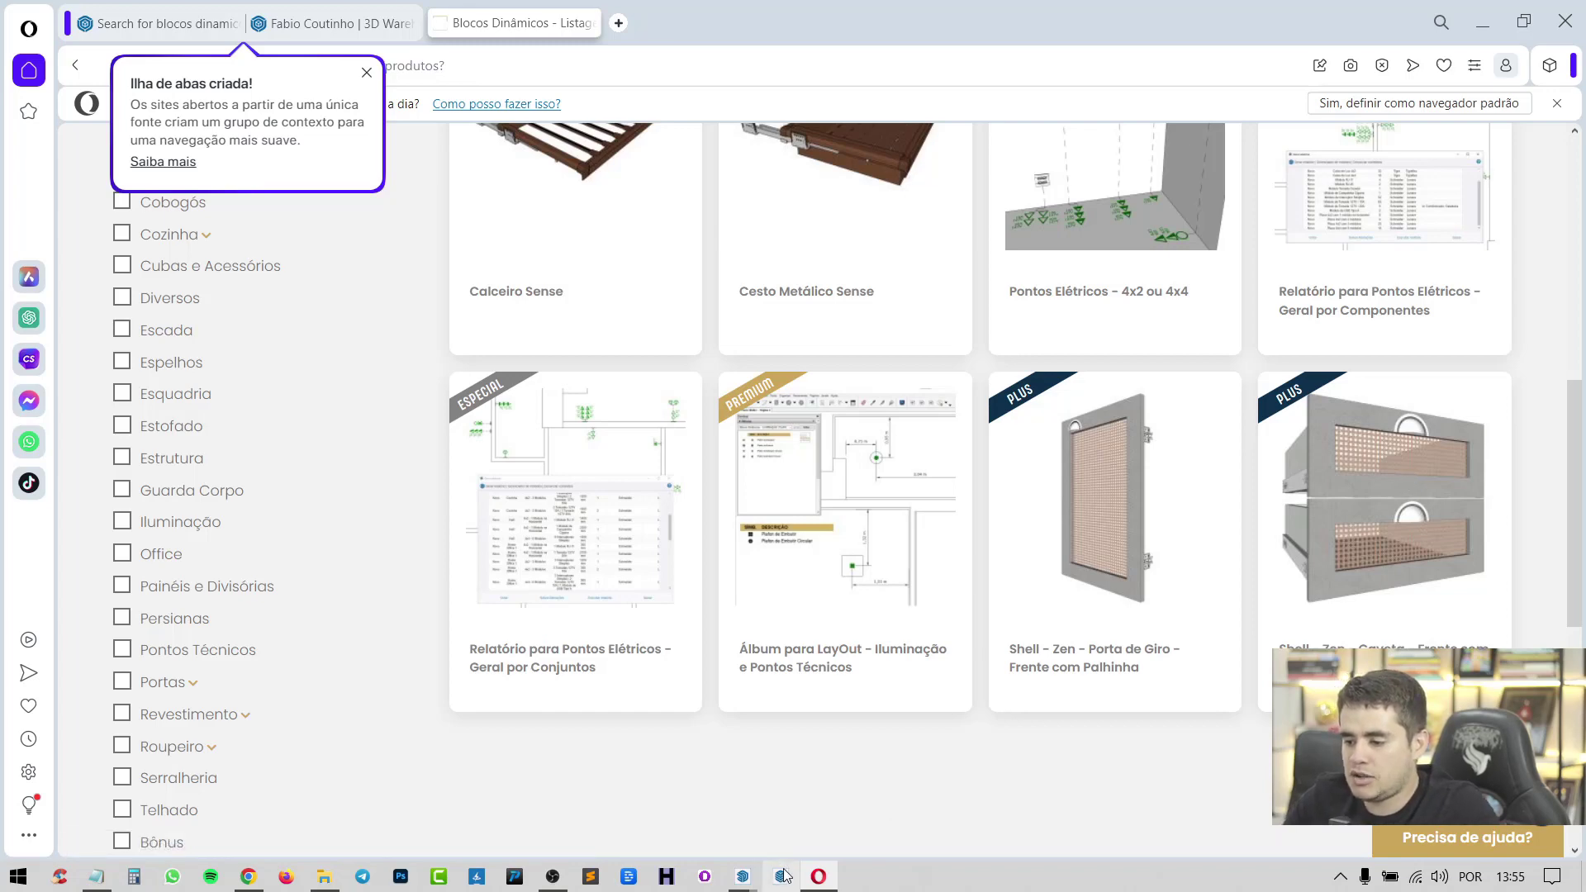
click(954, 757)
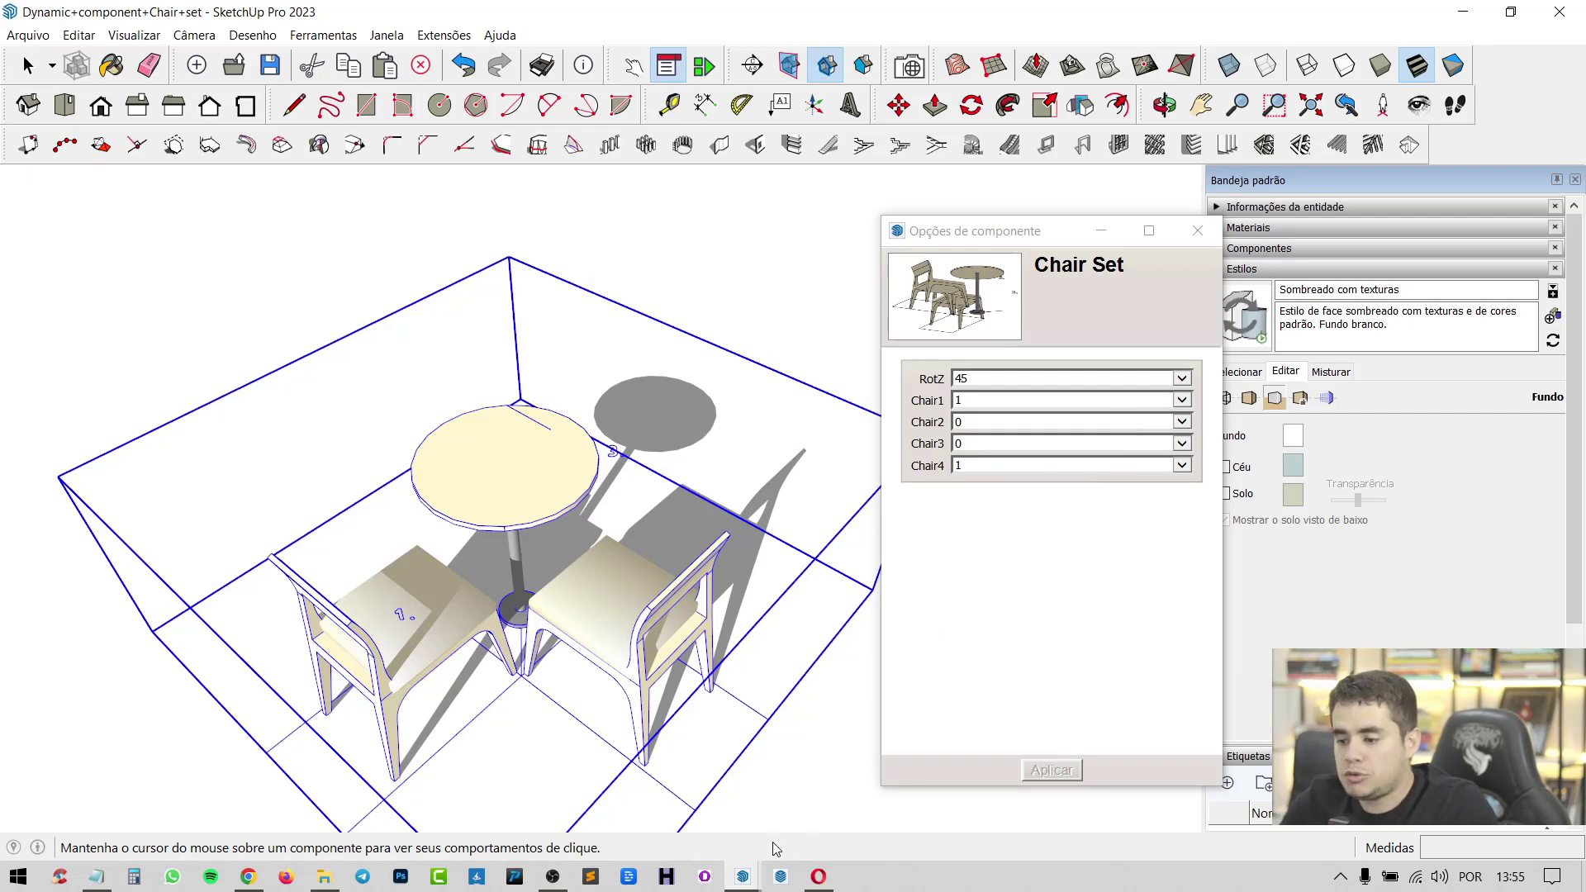
click(749, 878)
mouse_move(780, 877)
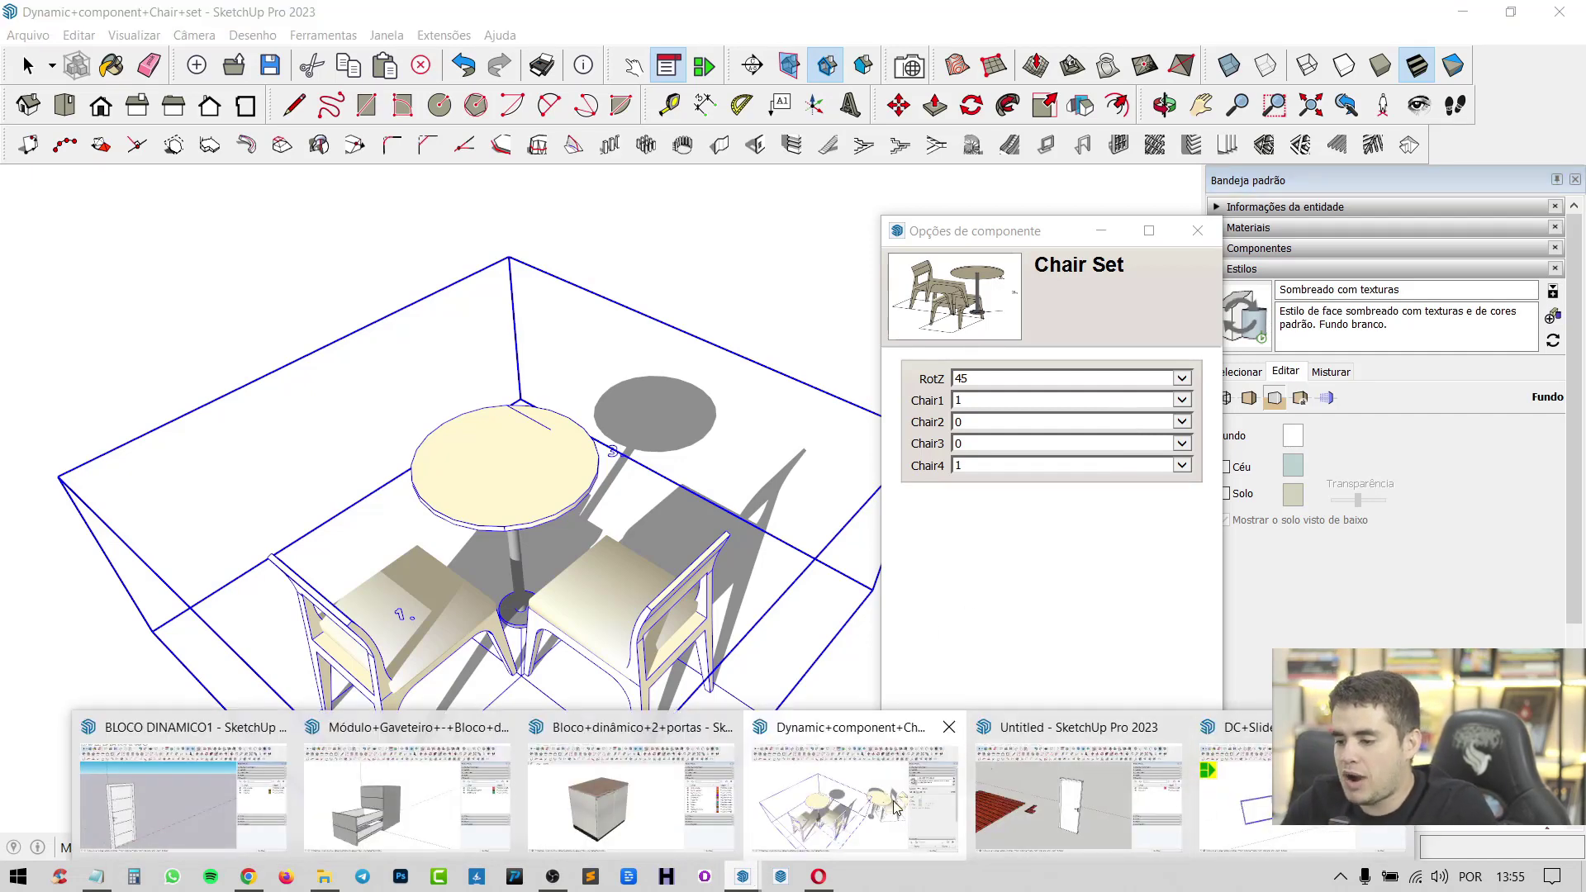
click(818, 878)
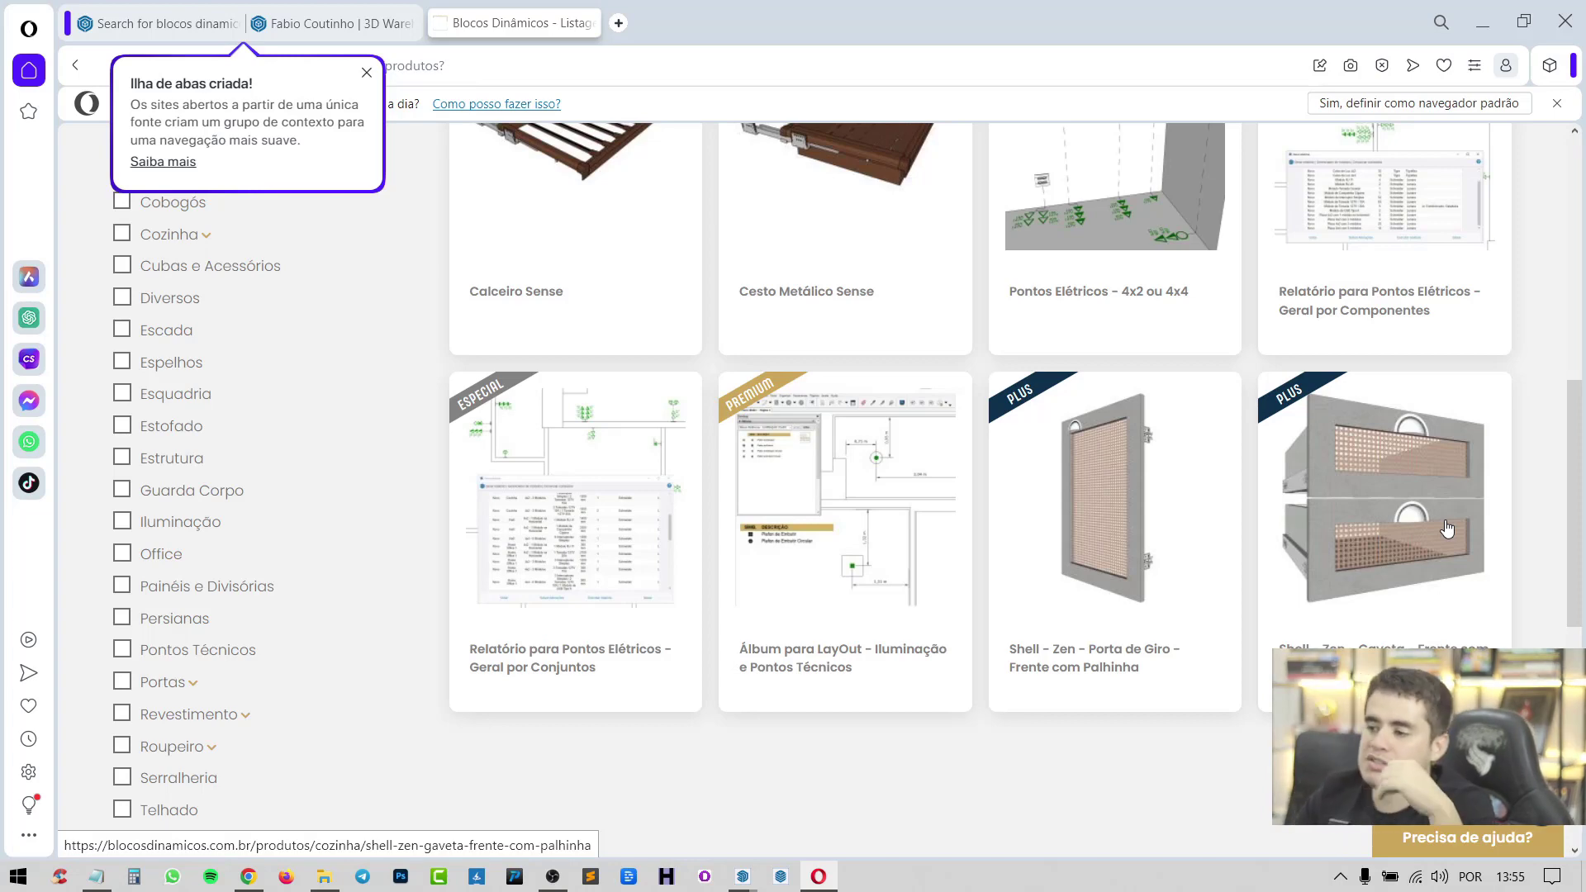
Step: Open the Pontos Elétricos - 4x2 ou 4x4 product page and scroll through its parameters
scroll(1446, 529, up, 5)
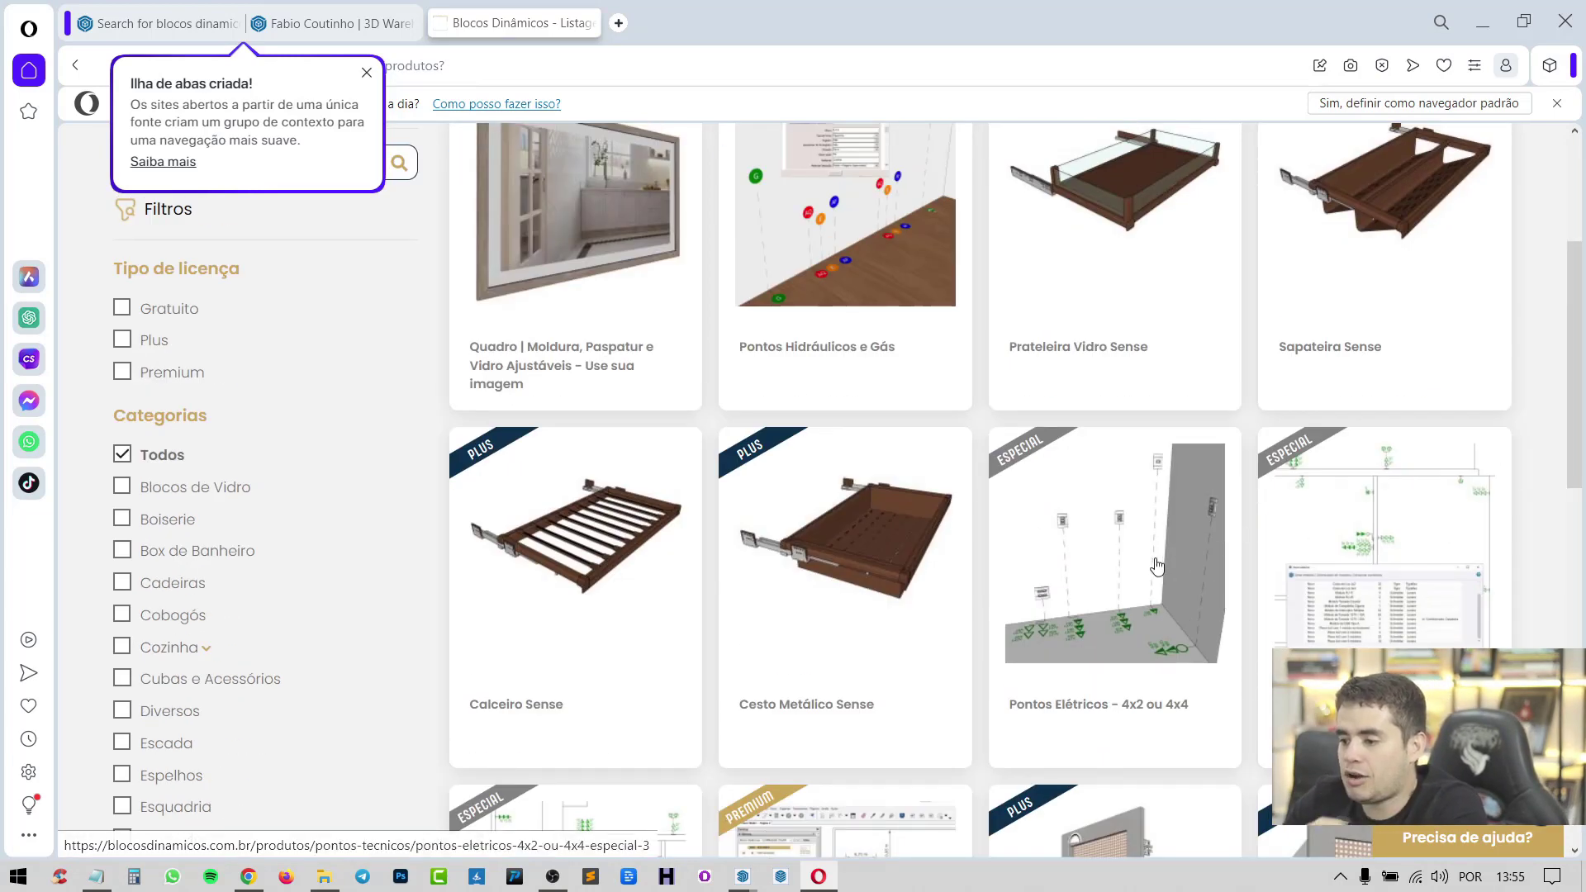
click(1111, 561)
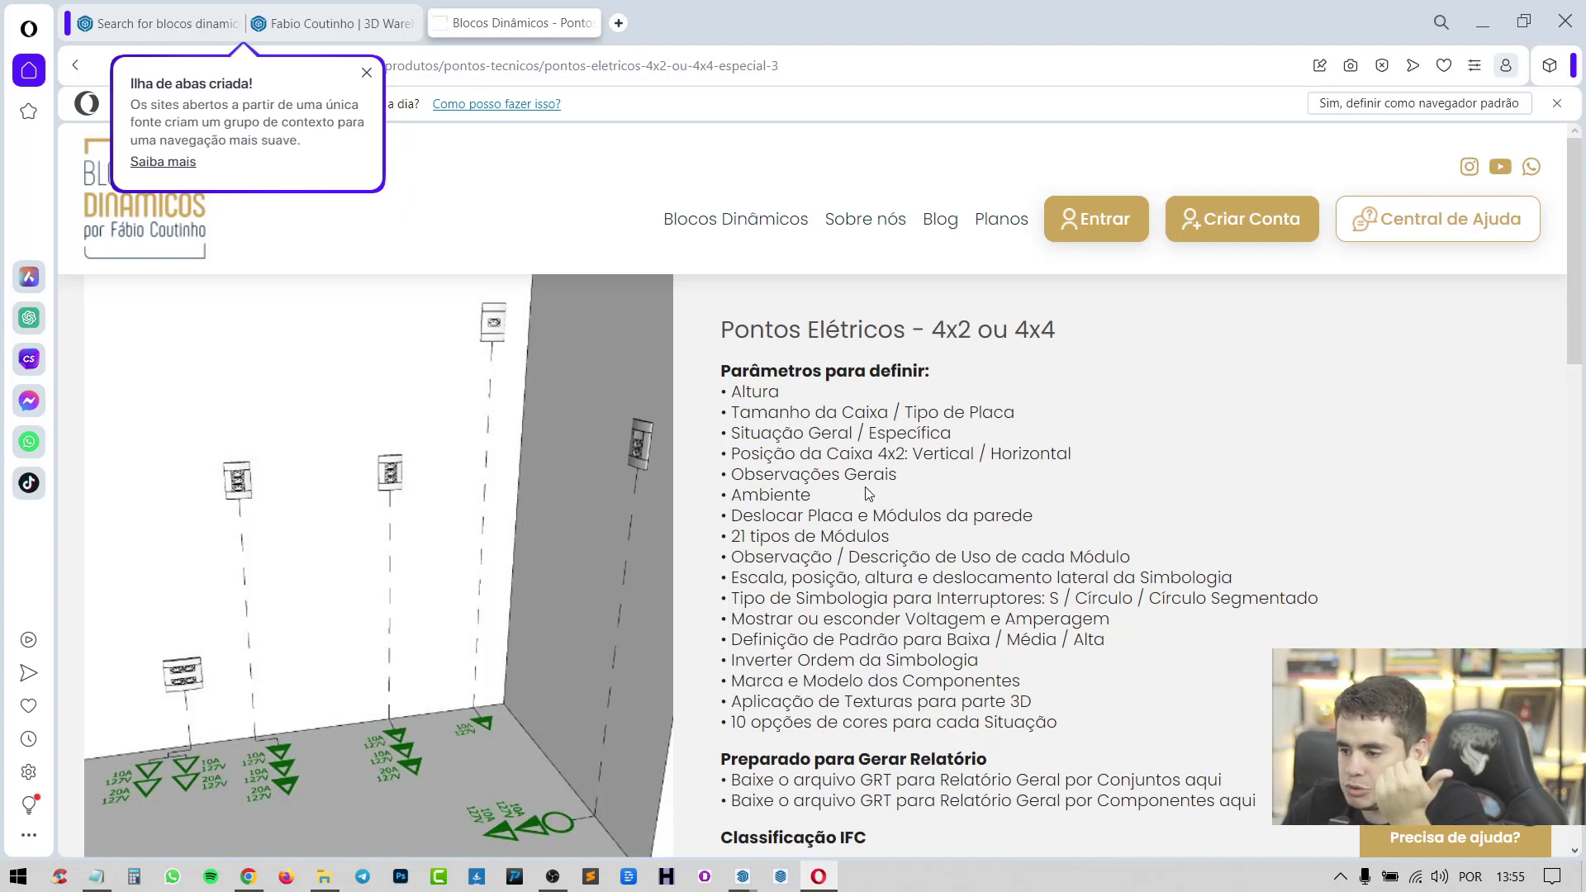
scroll(868, 494, down, 2)
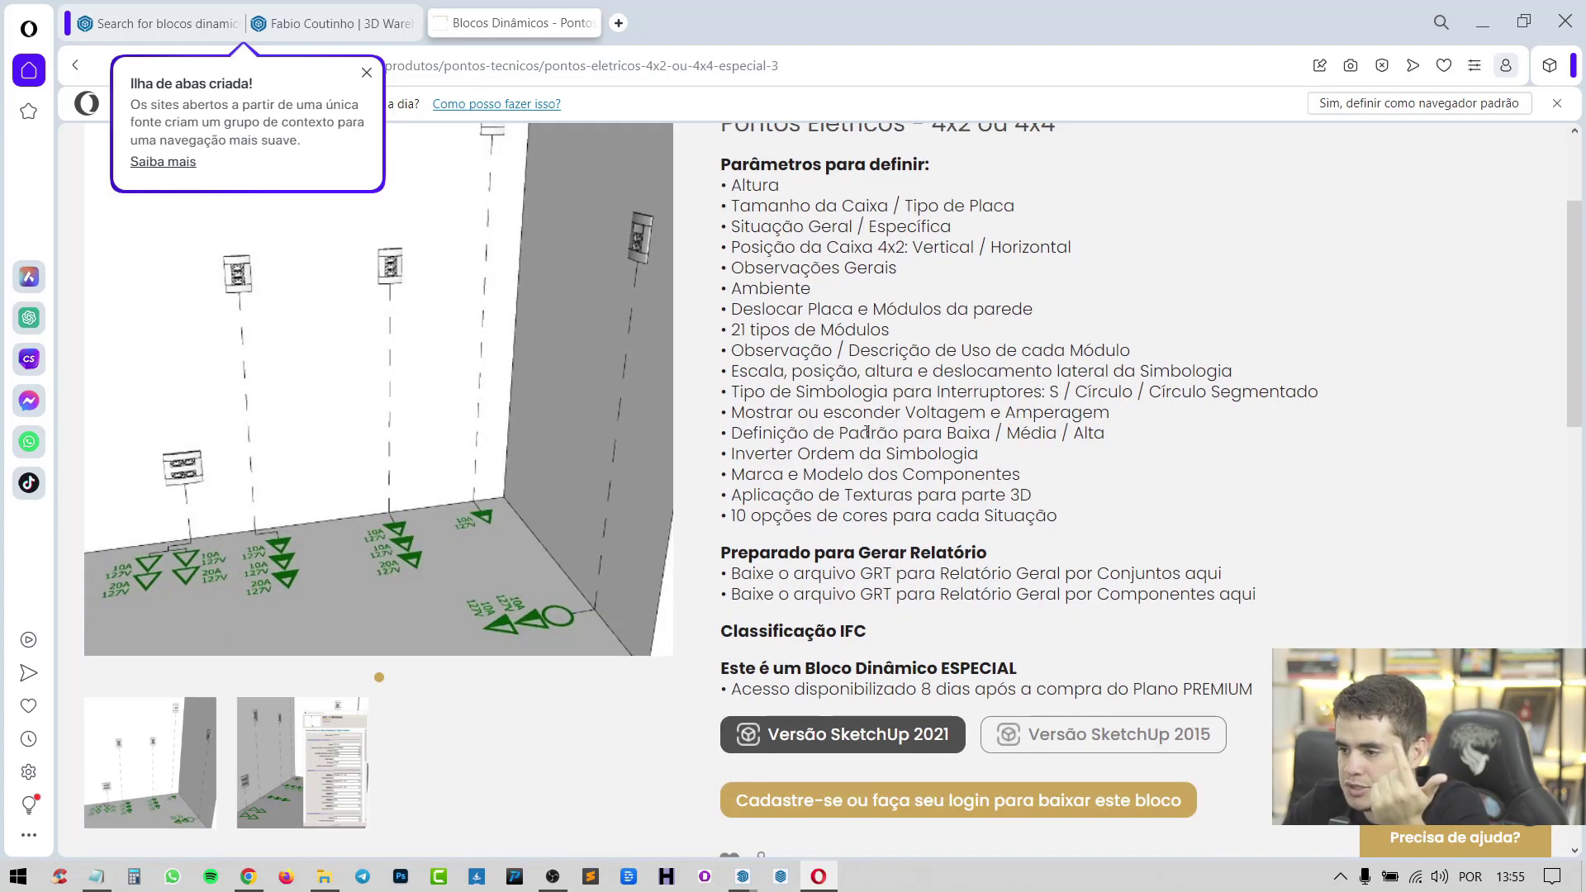
scroll(866, 429, up, 2)
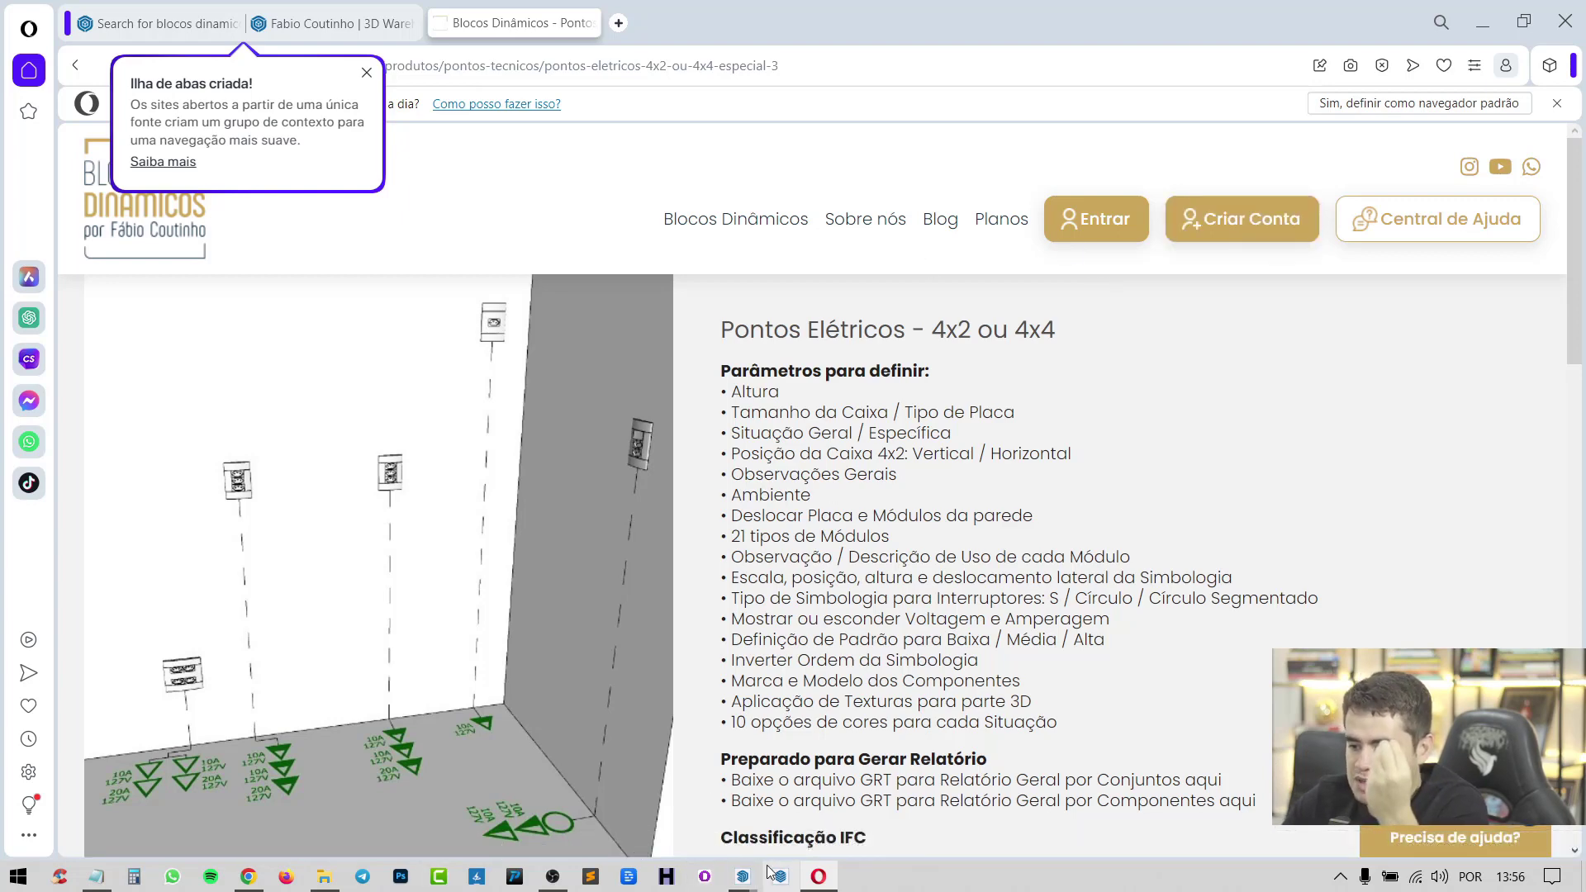
mouse_move(741, 876)
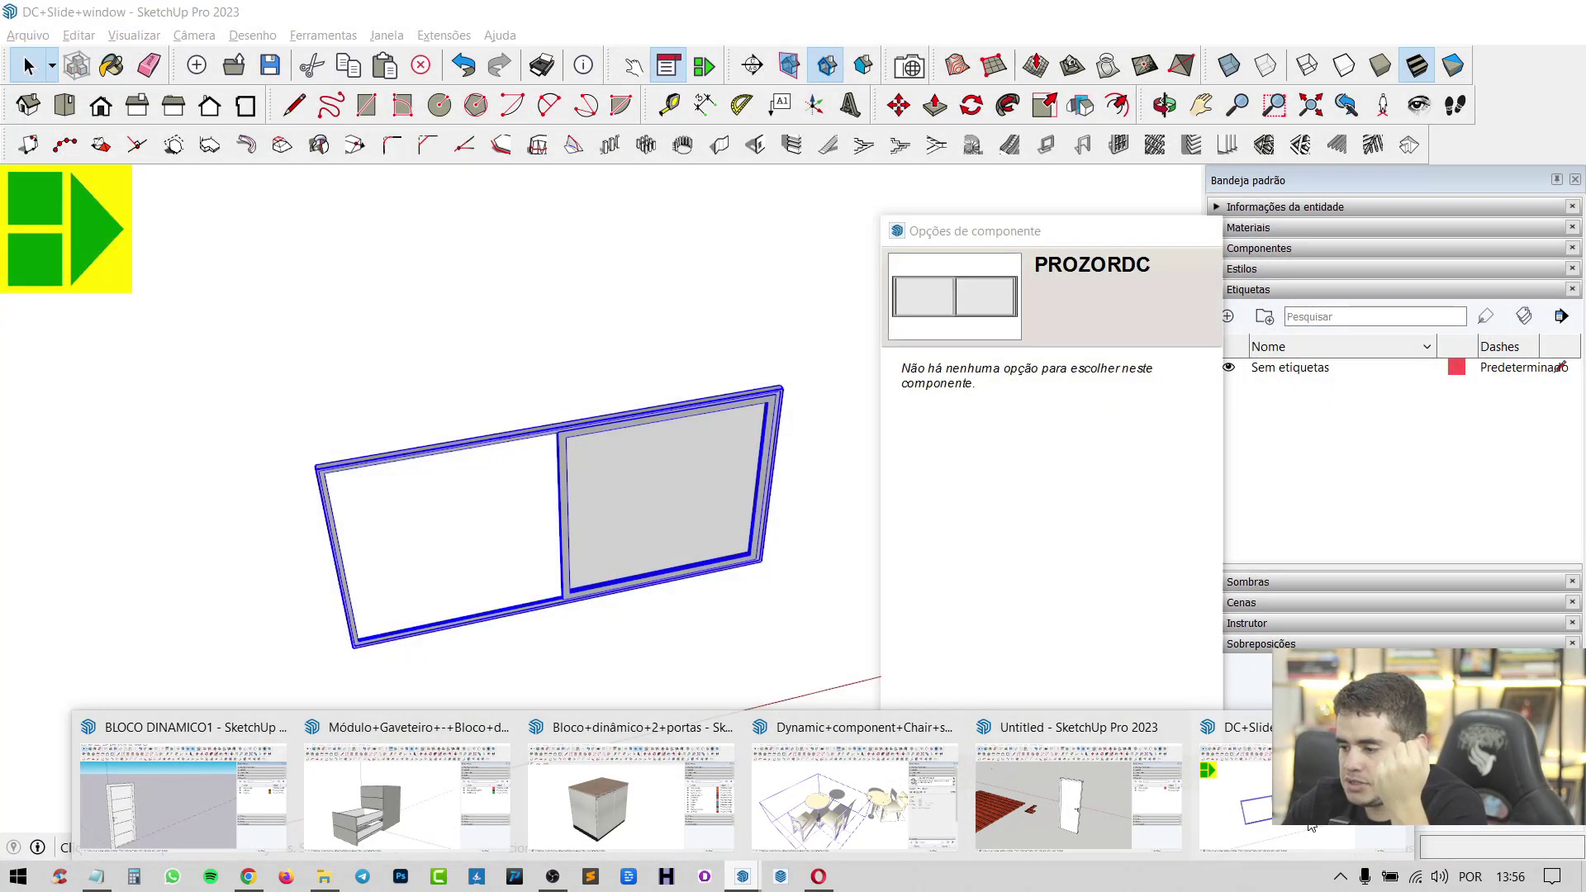
Step: Bring up the DC+Slide+window model and slide its sash with the Interact tool
click(1307, 826)
click(680, 389)
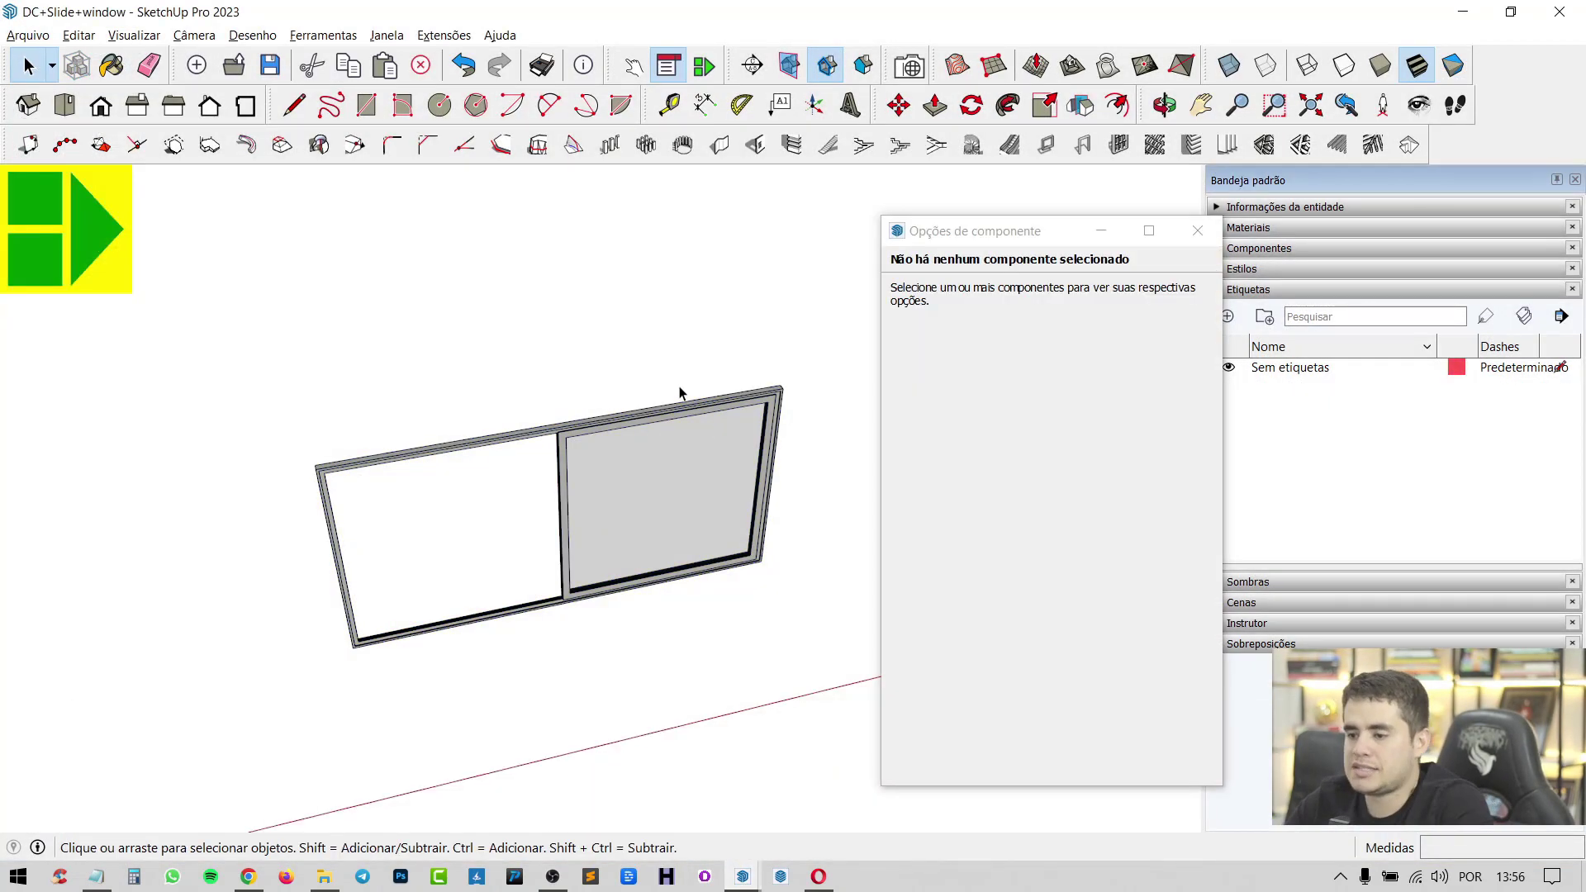
click(632, 66)
click(592, 487)
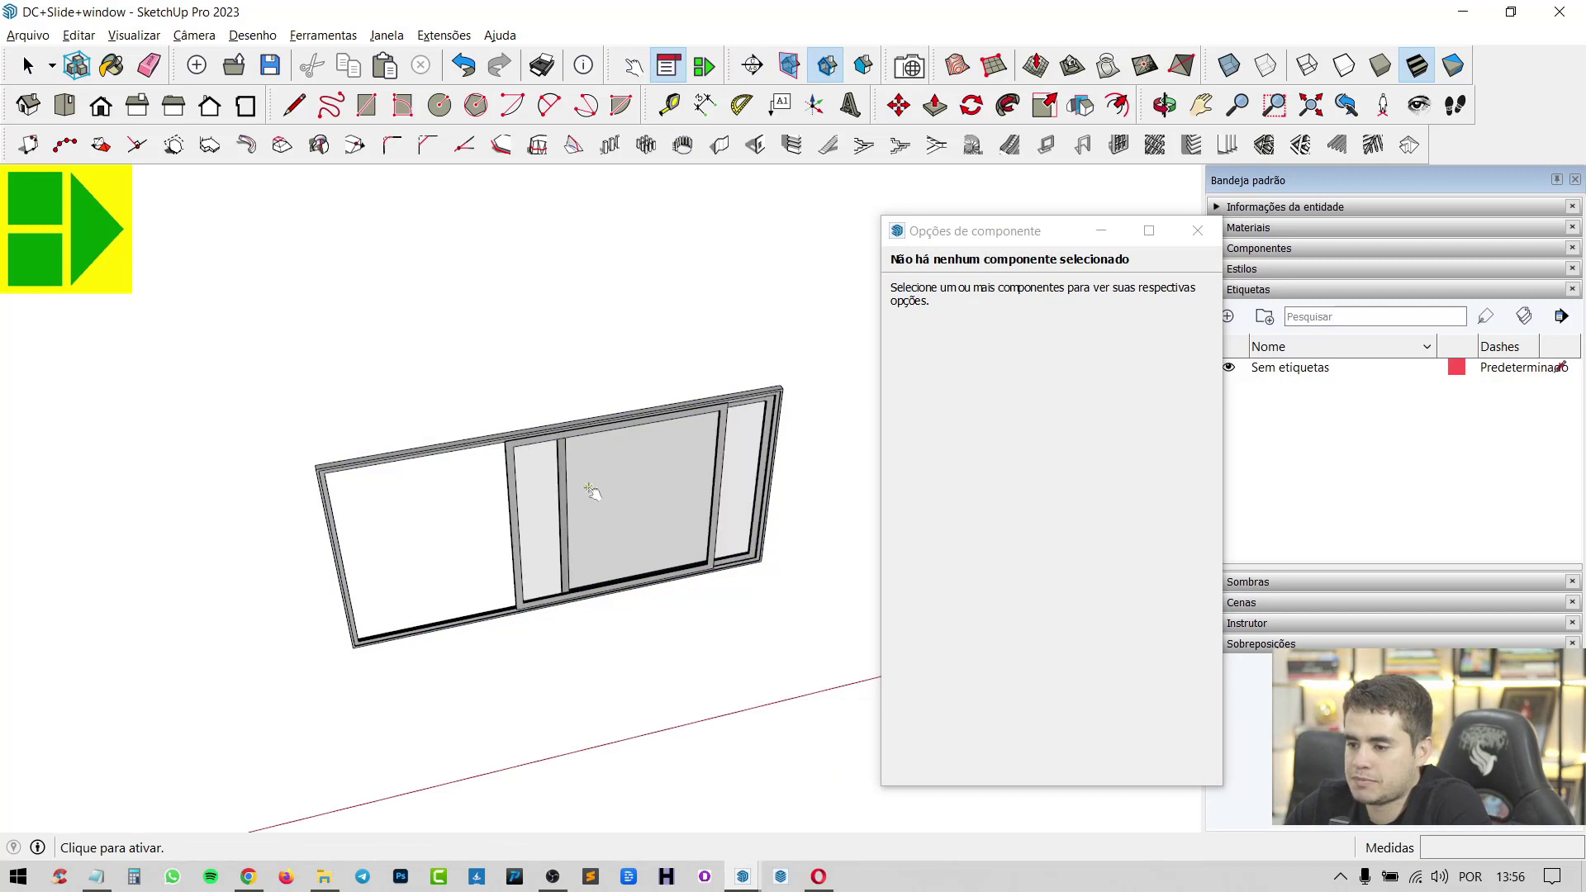
key(space)
Step: Show the window's component attributes, slide the pane over and back, then return to Opera
click(628, 486)
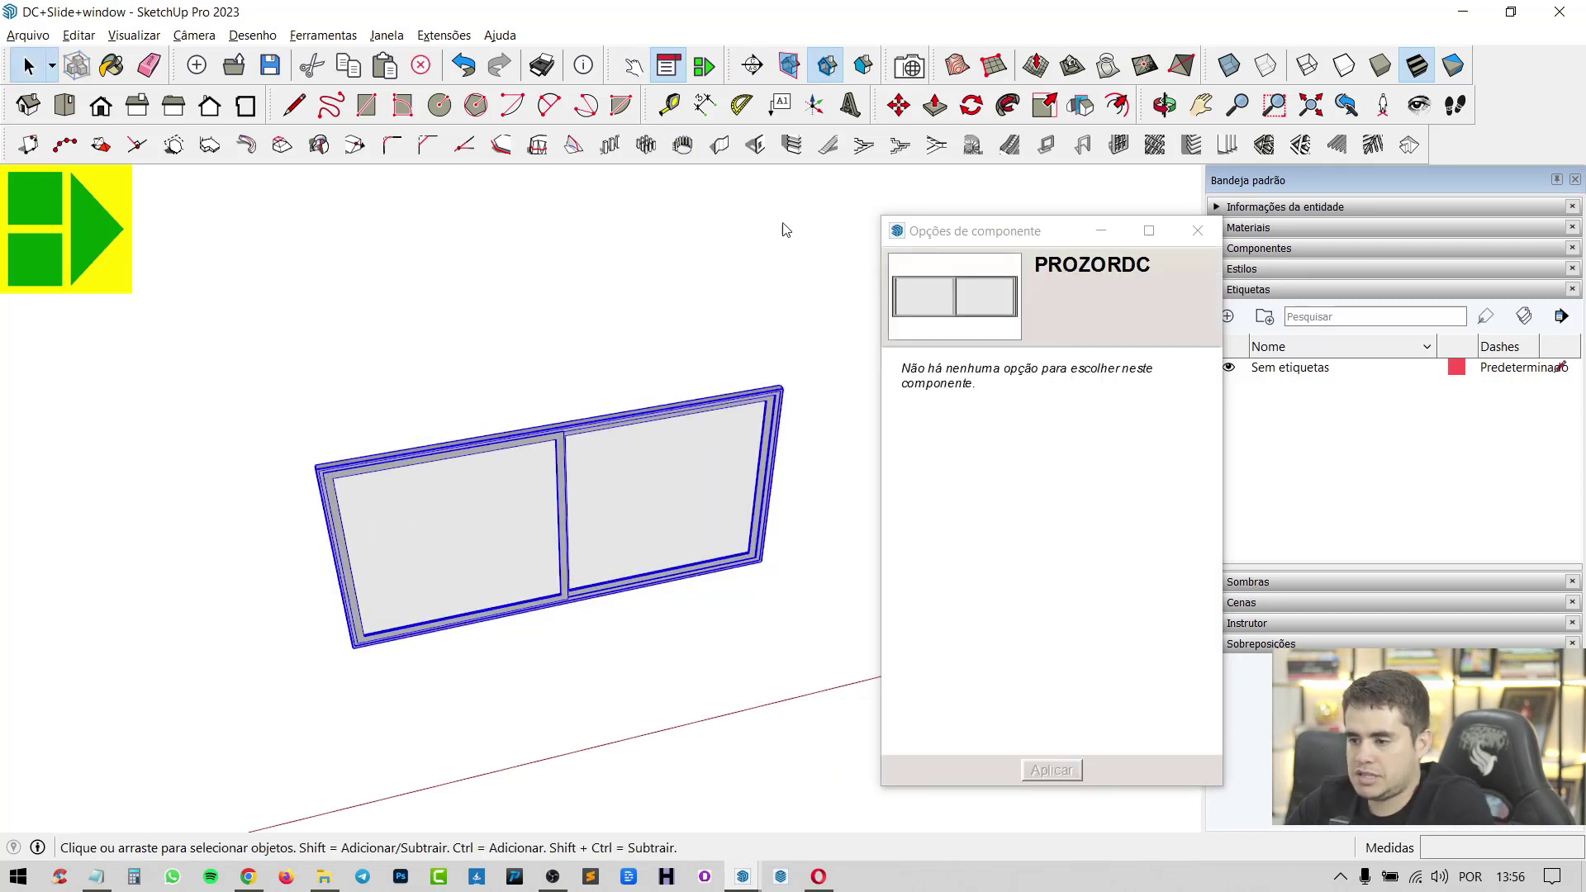
click(703, 66)
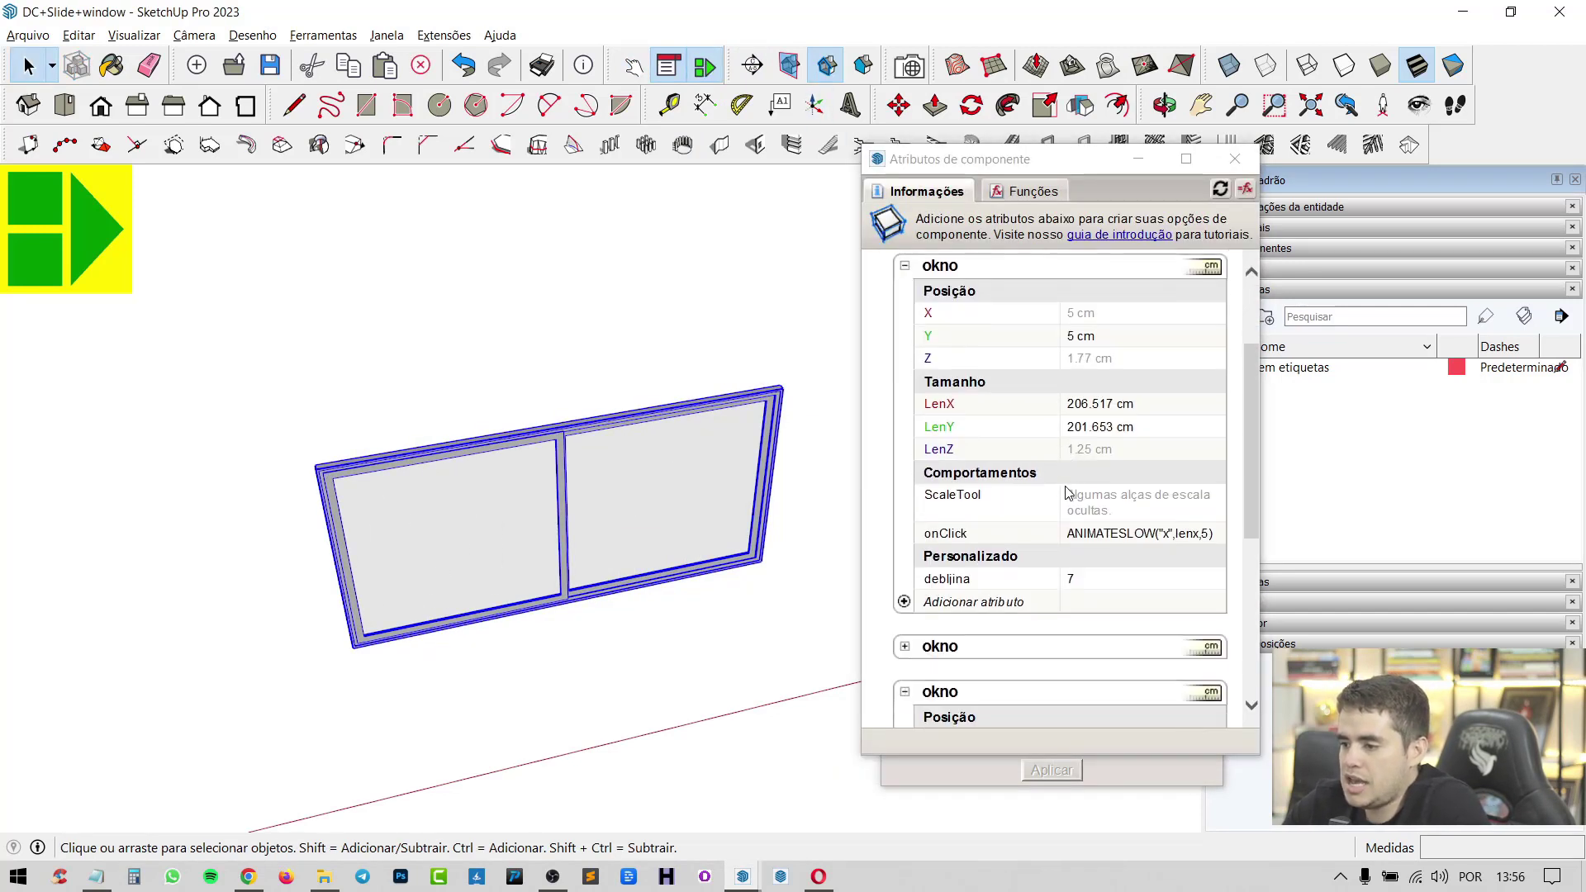
scroll(1097, 498, down, 1)
scroll(1090, 498, down, 2)
scroll(1077, 499, down, 2)
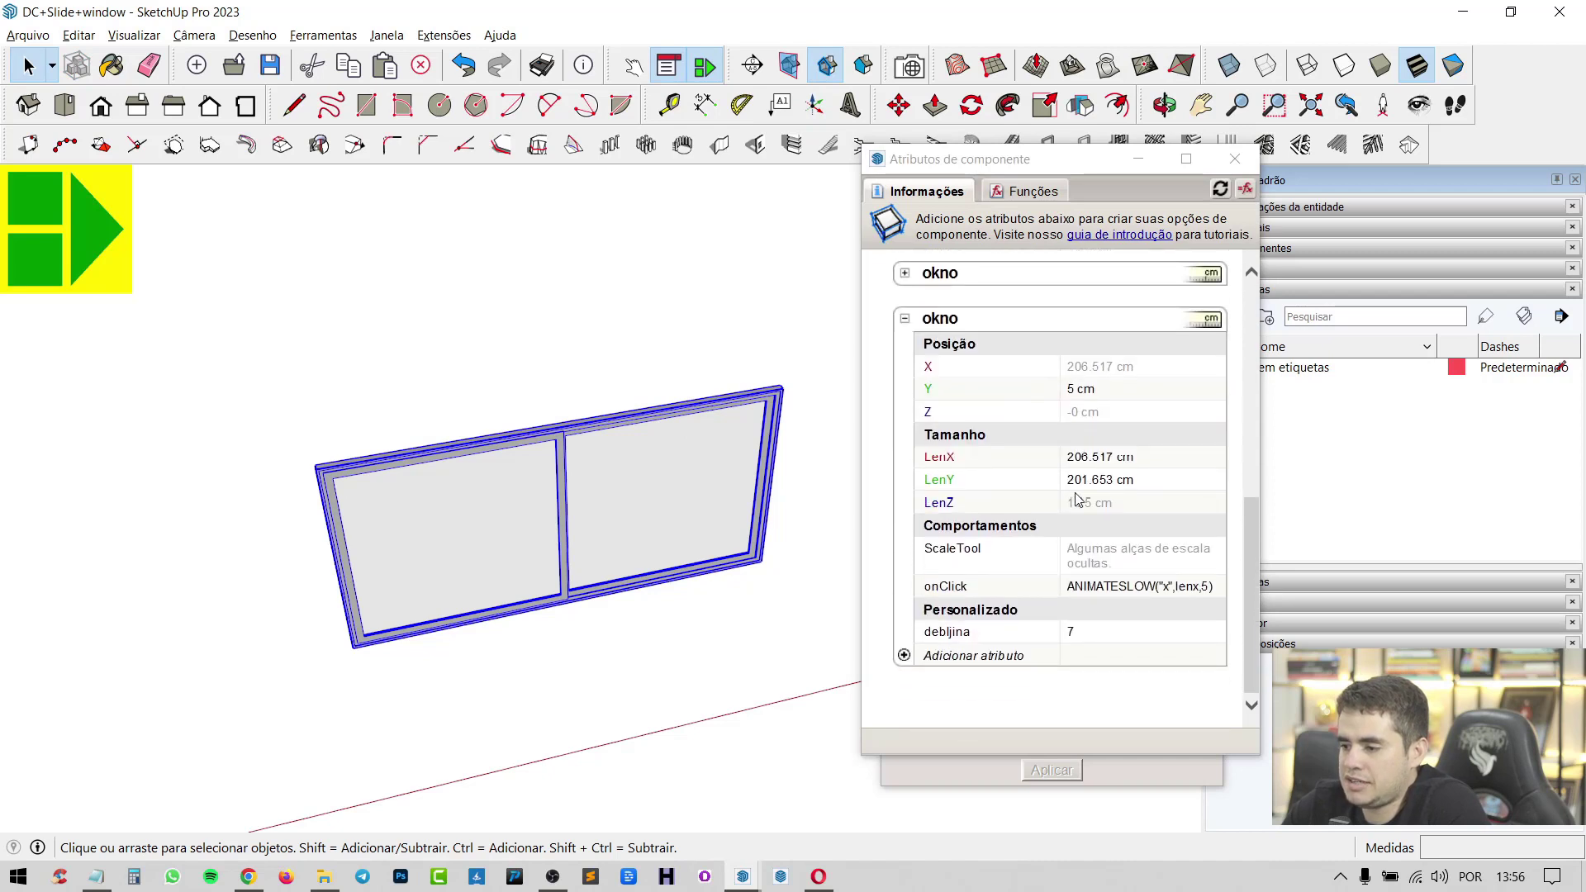
click(632, 66)
click(647, 426)
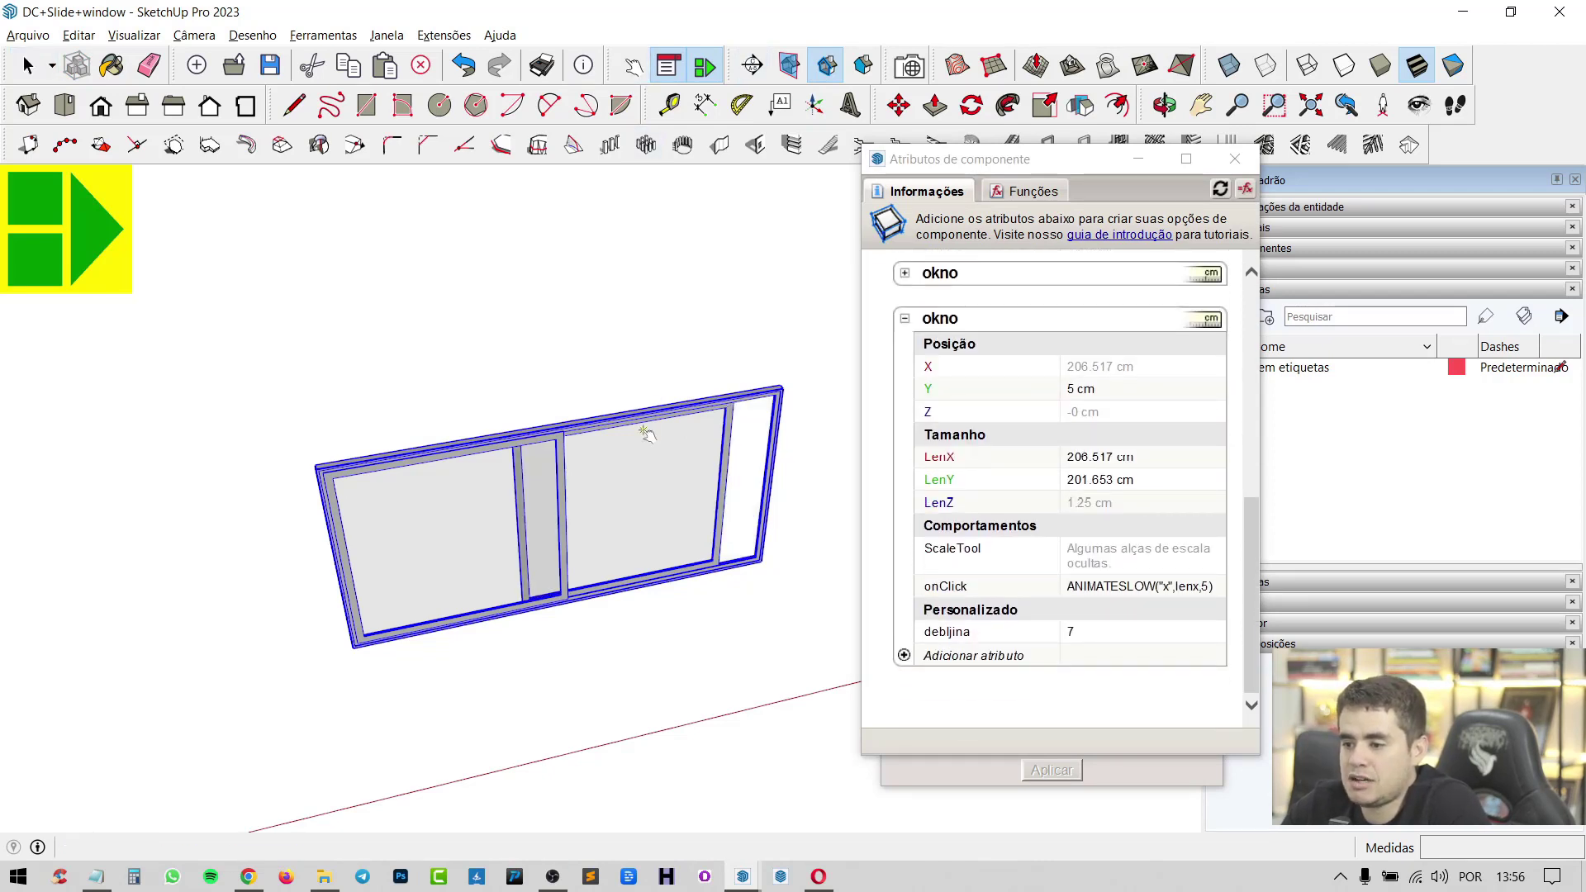
click(523, 462)
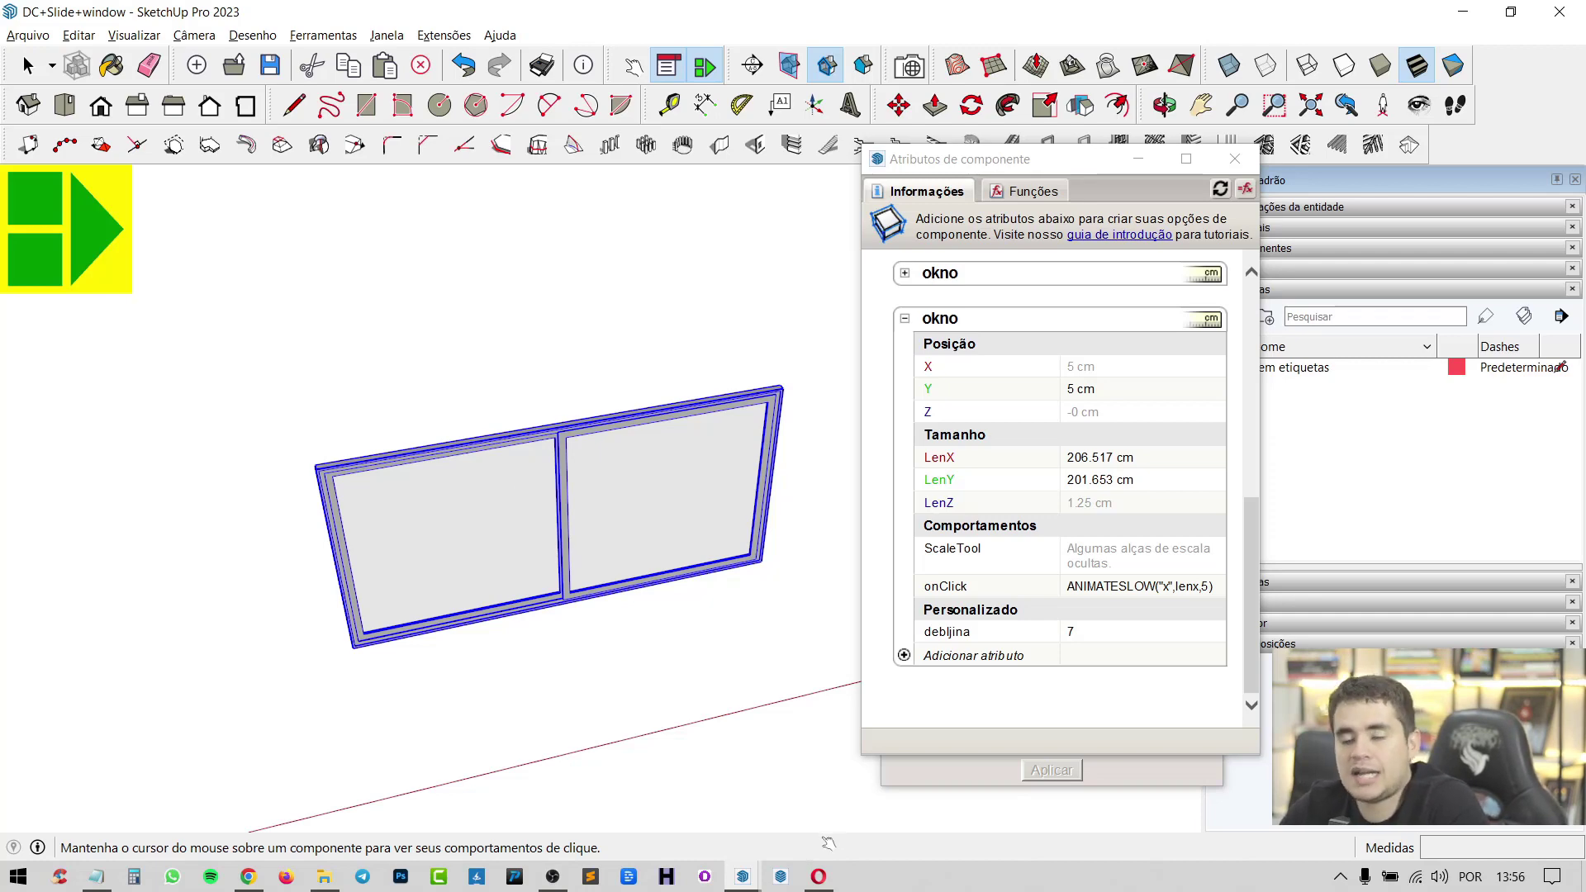
click(818, 877)
Step: Dismiss the 'Ilha de abas criada' tip and go back to the author's 3D Warehouse models tab
scroll(920, 508, down, 4)
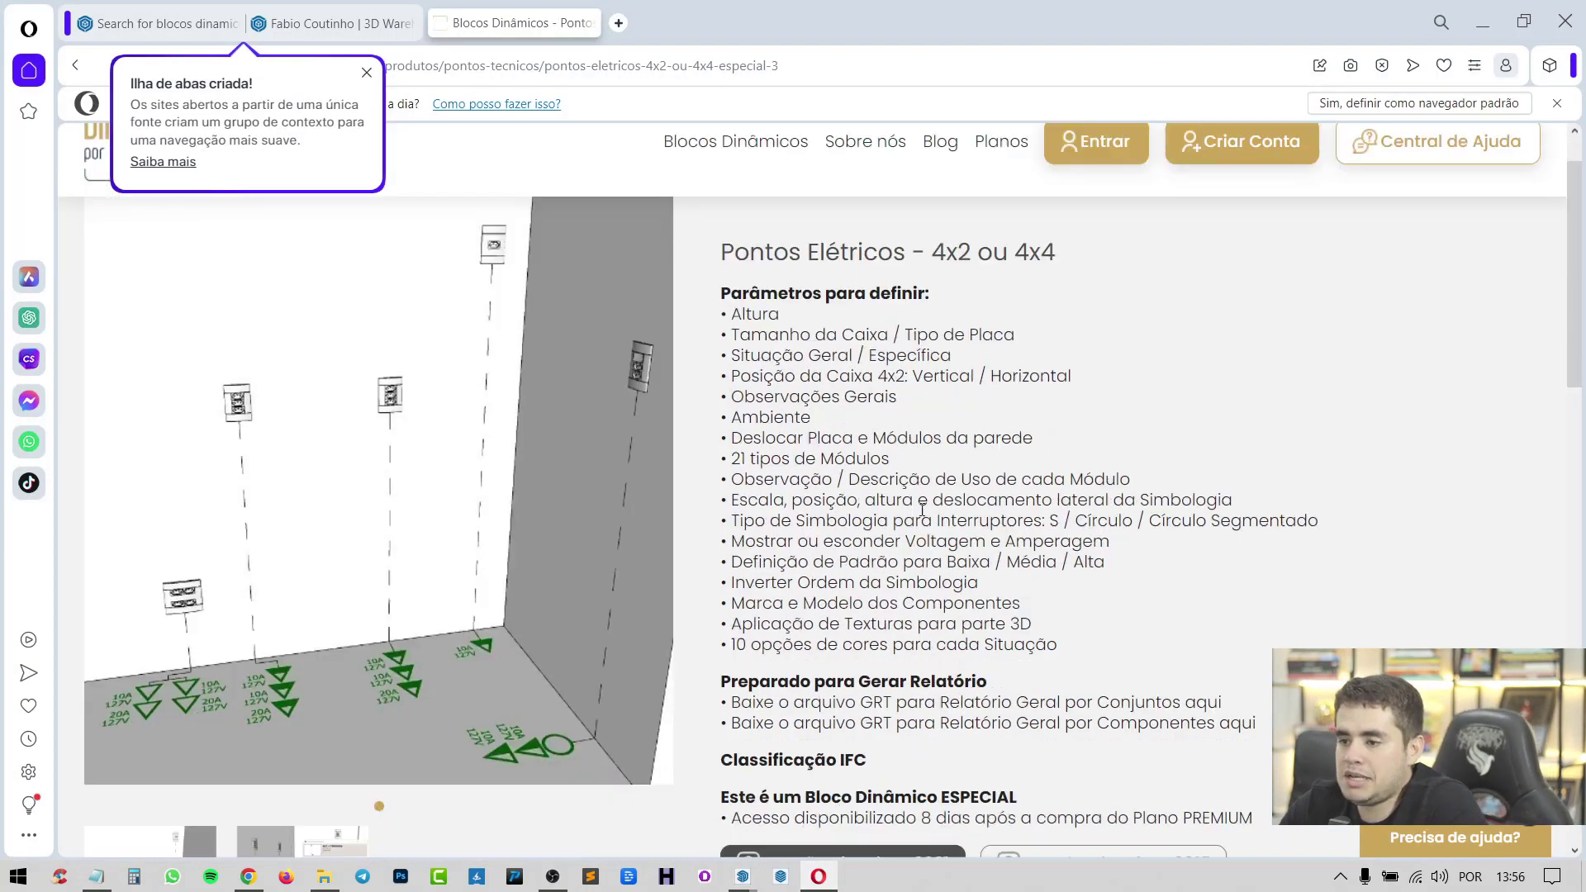
scroll(919, 509, up, 4)
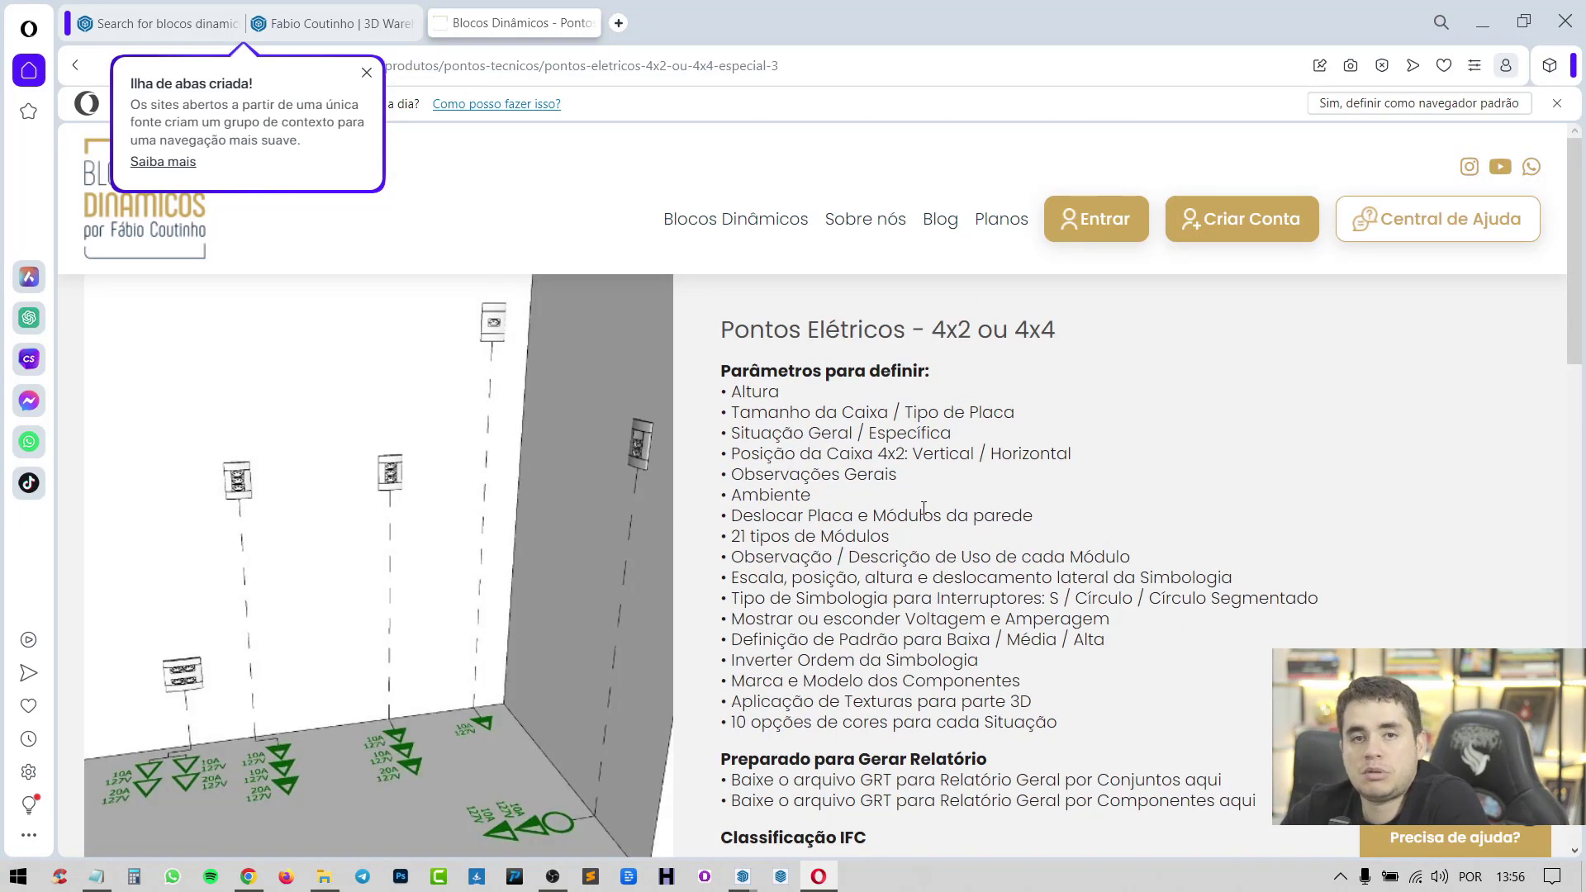
click(368, 72)
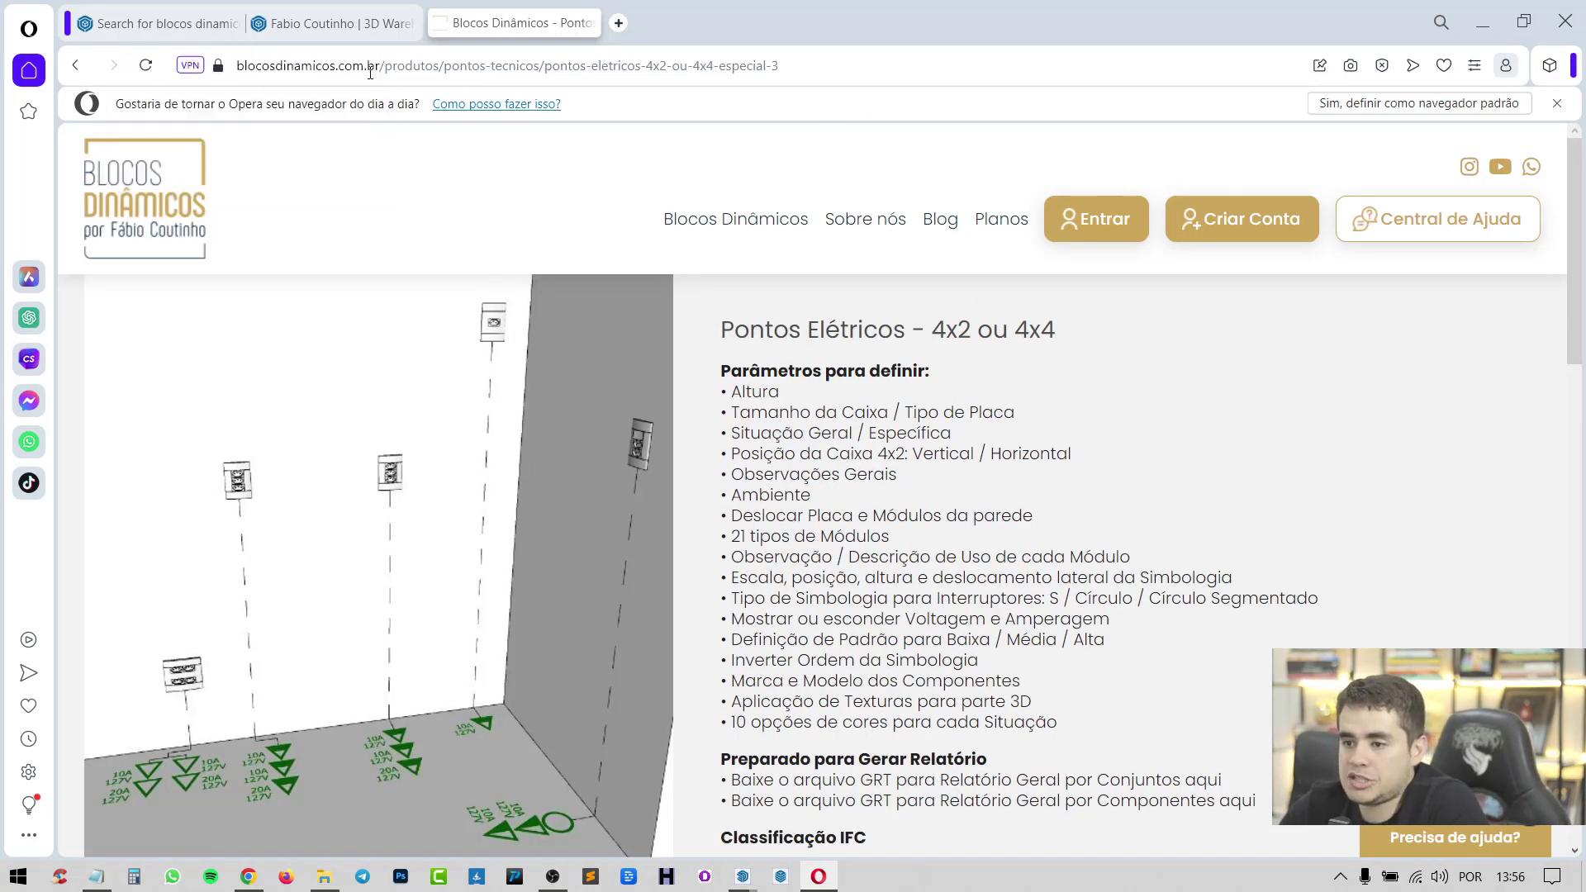
drag(379, 65, 236, 66)
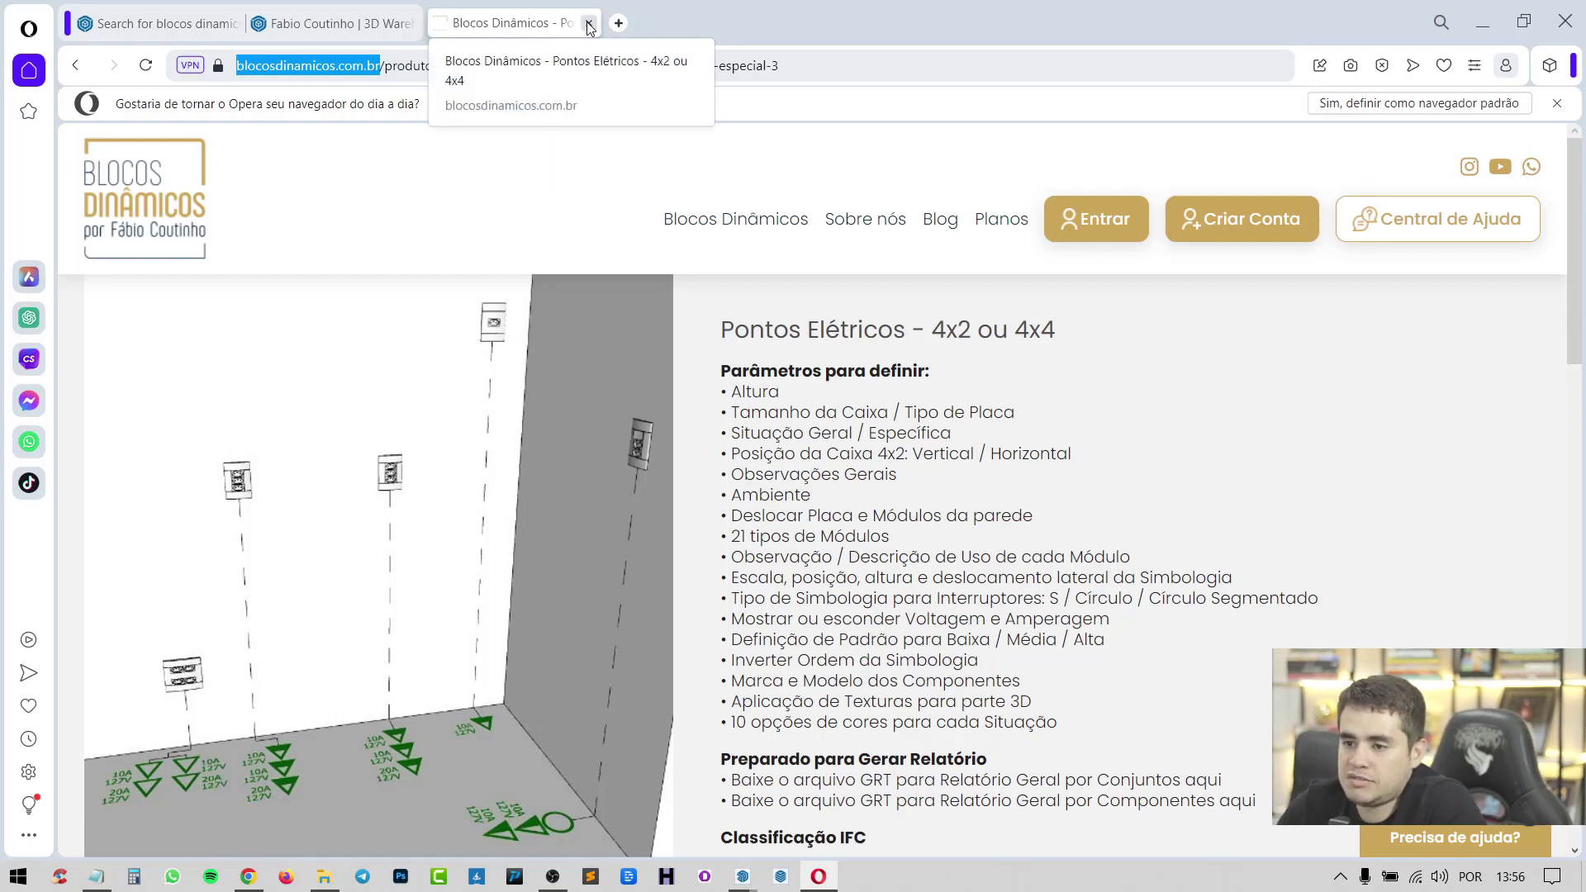
click(256, 11)
scroll(1235, 446, down, 2)
Step: Scroll through the author's dynamic block models grid on 3D Warehouse
scroll(1342, 447, down, 3)
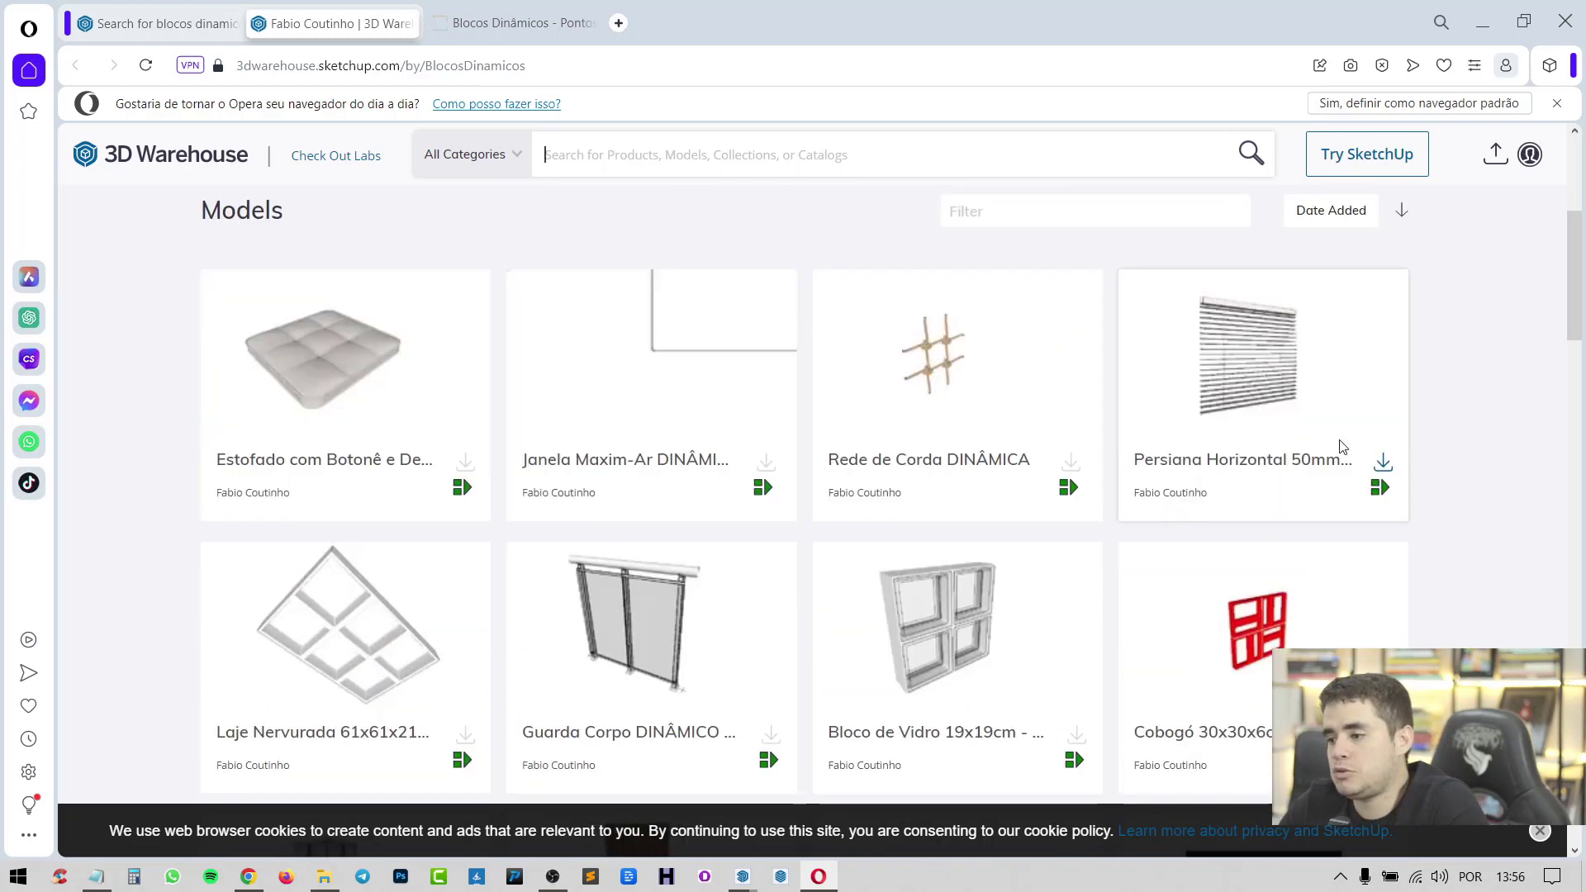
scroll(1341, 447, down, 1)
scroll(1344, 444, down, 4)
scroll(1344, 443, up, 4)
scroll(1346, 440, down, 4)
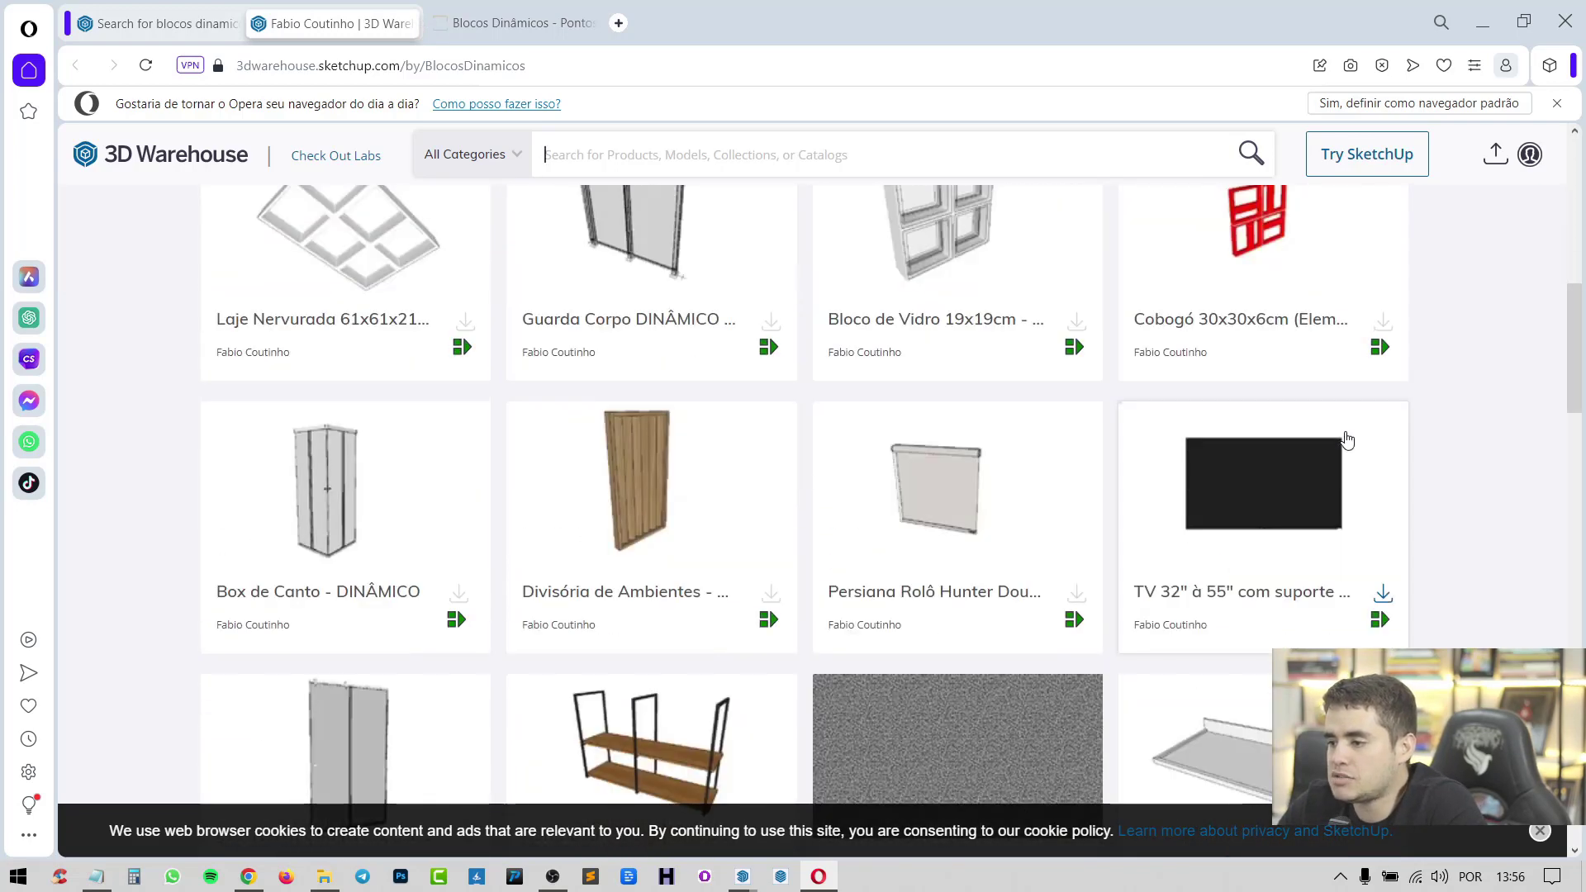
scroll(1098, 389, up, 2)
scroll(1273, 455, down, 5)
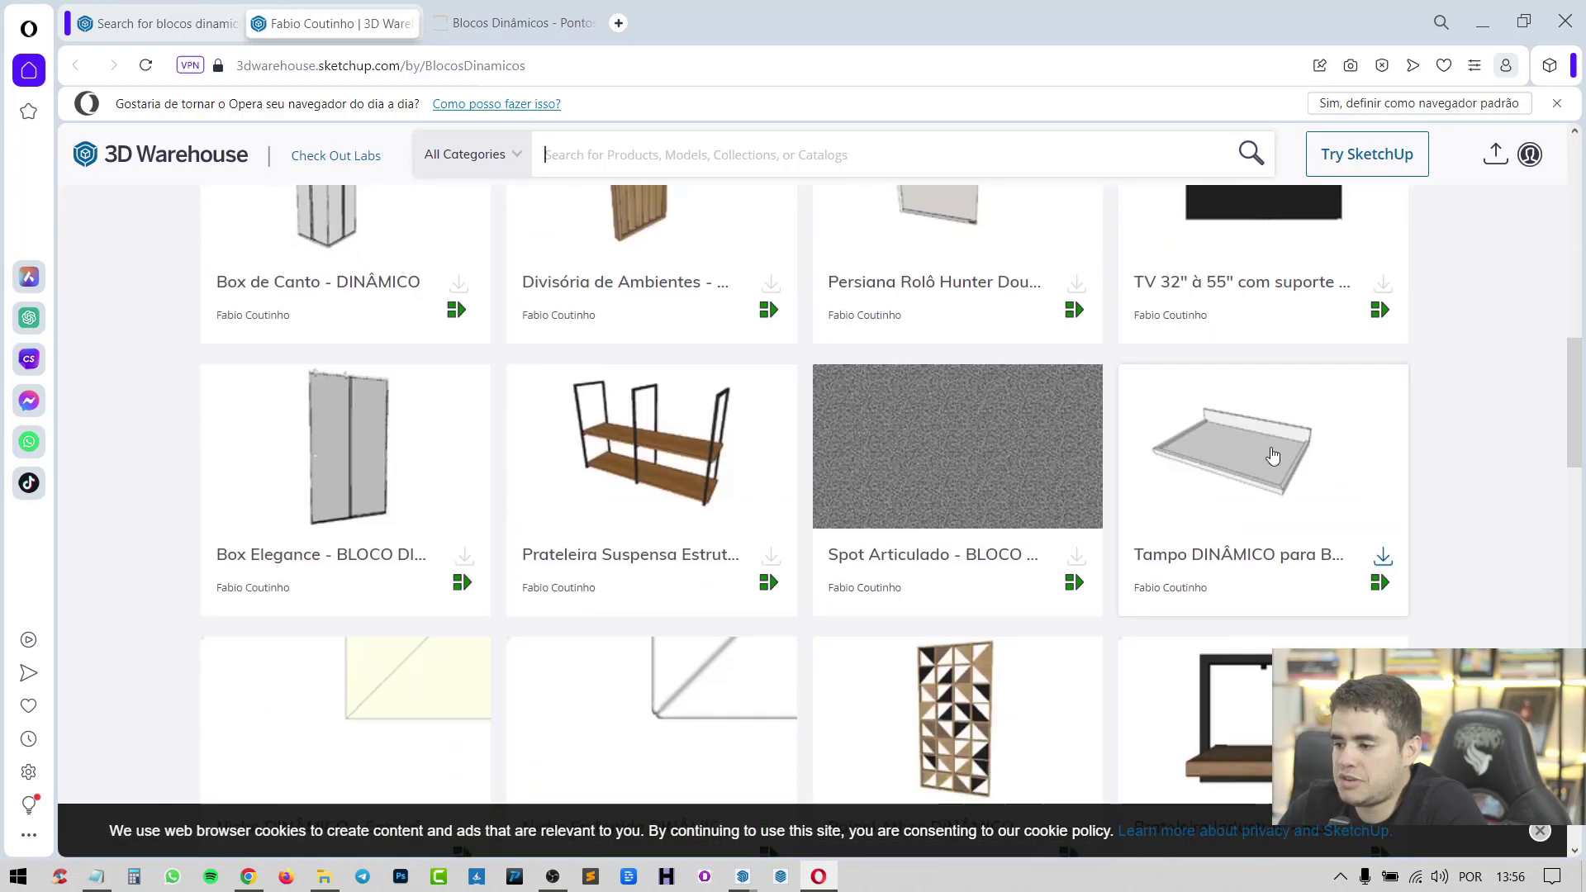
scroll(1374, 482, up, 3)
scroll(1388, 482, up, 10)
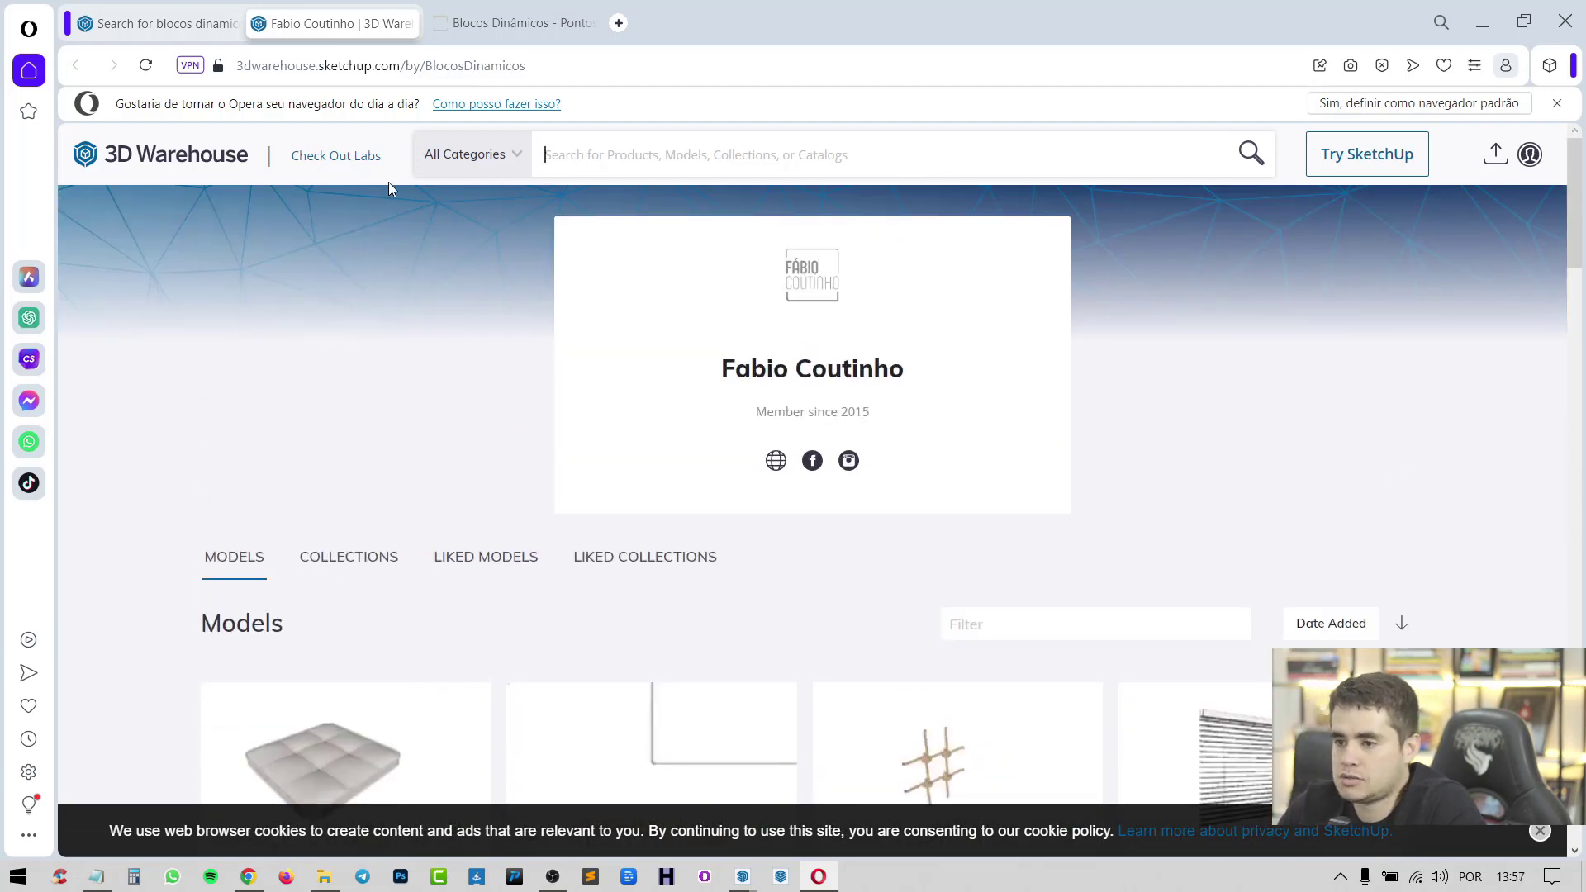
Step: Flip through the search results, product page and profile tabs, then close Opera
click(188, 23)
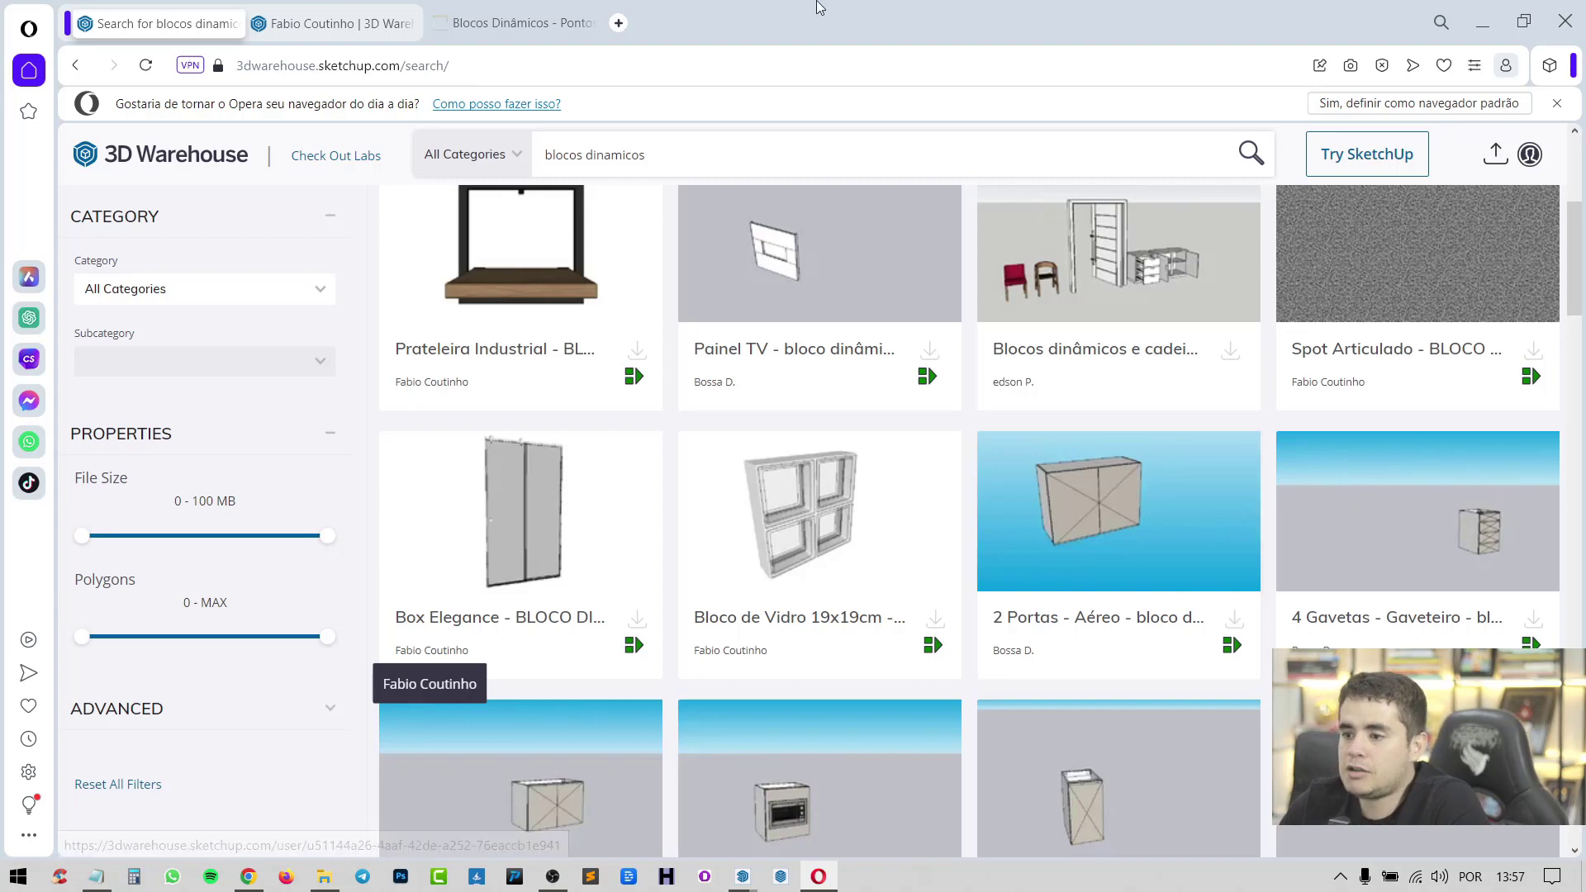
click(512, 23)
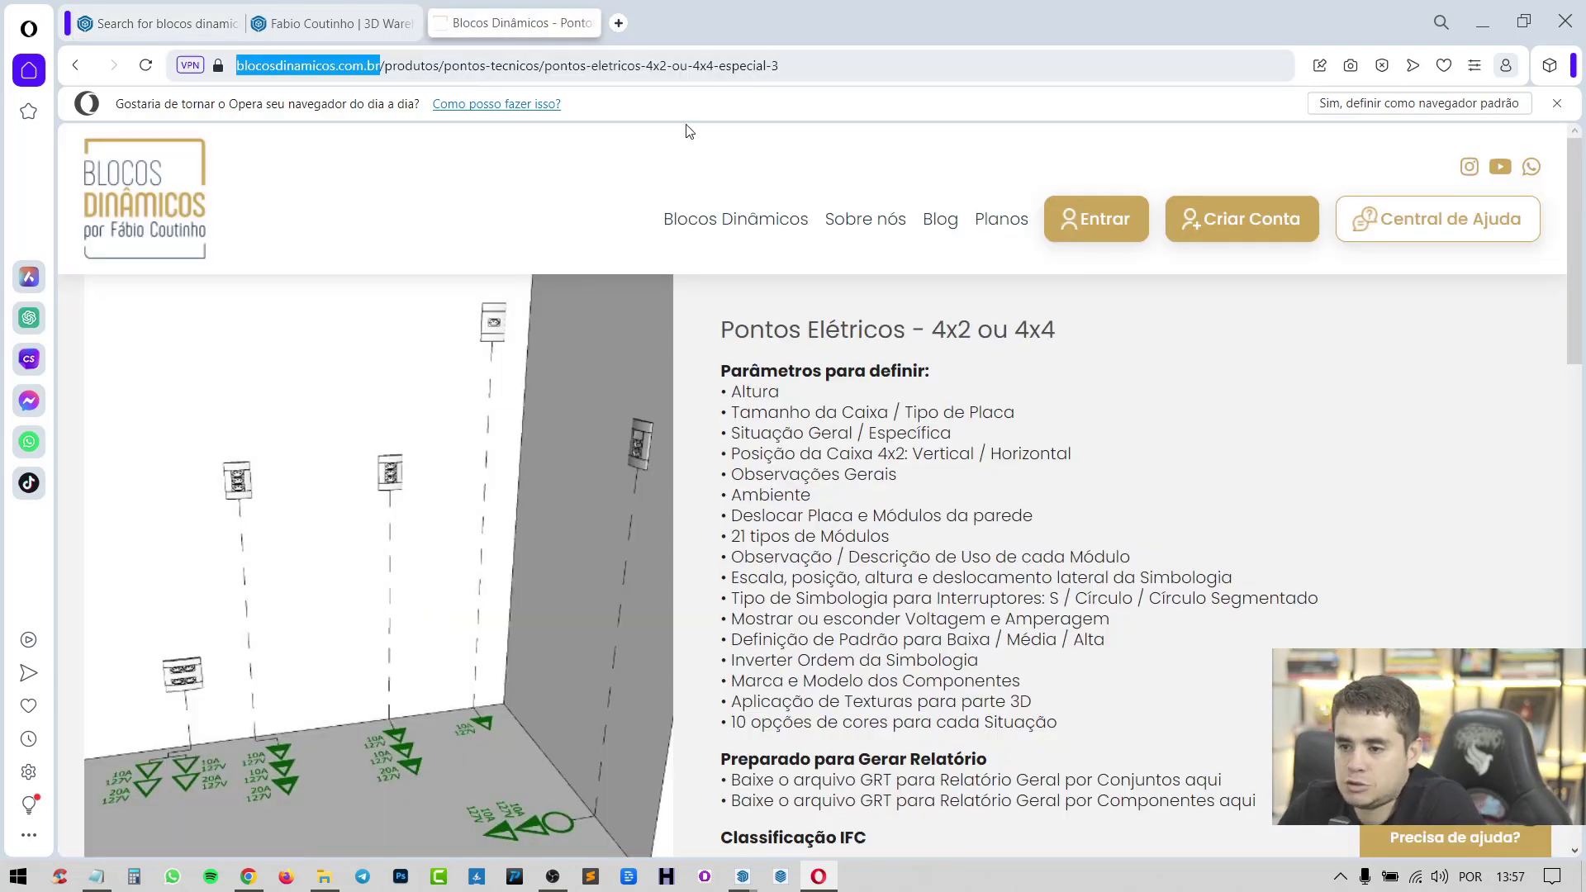
click(308, 25)
click(198, 23)
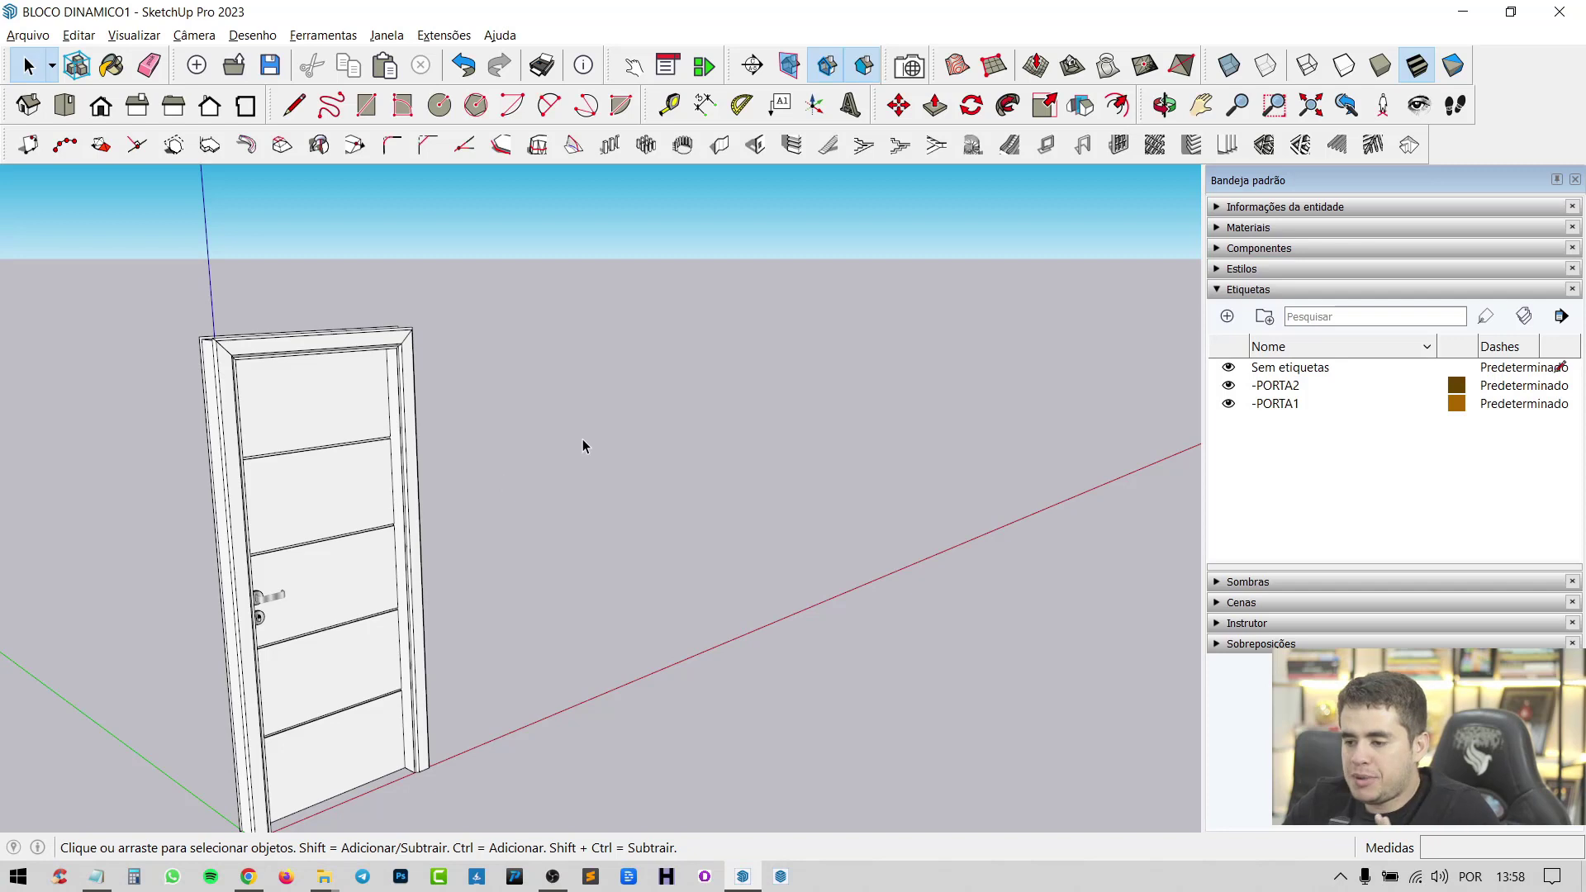
click(234, 28)
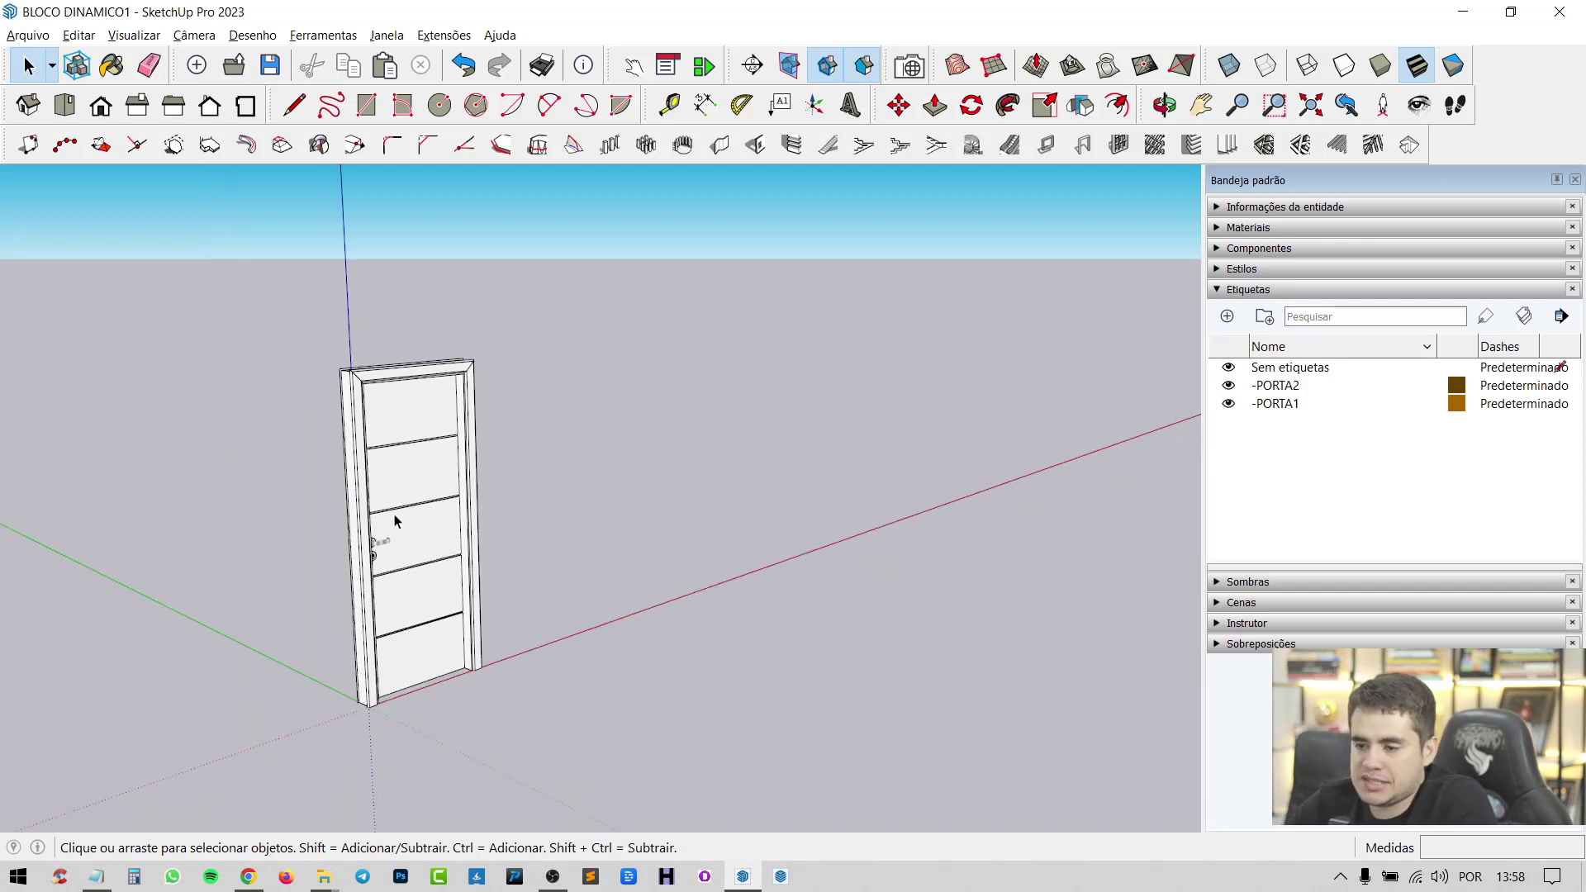
middle_drag(393, 517, 581, 608)
scroll(376, 591, up, 3)
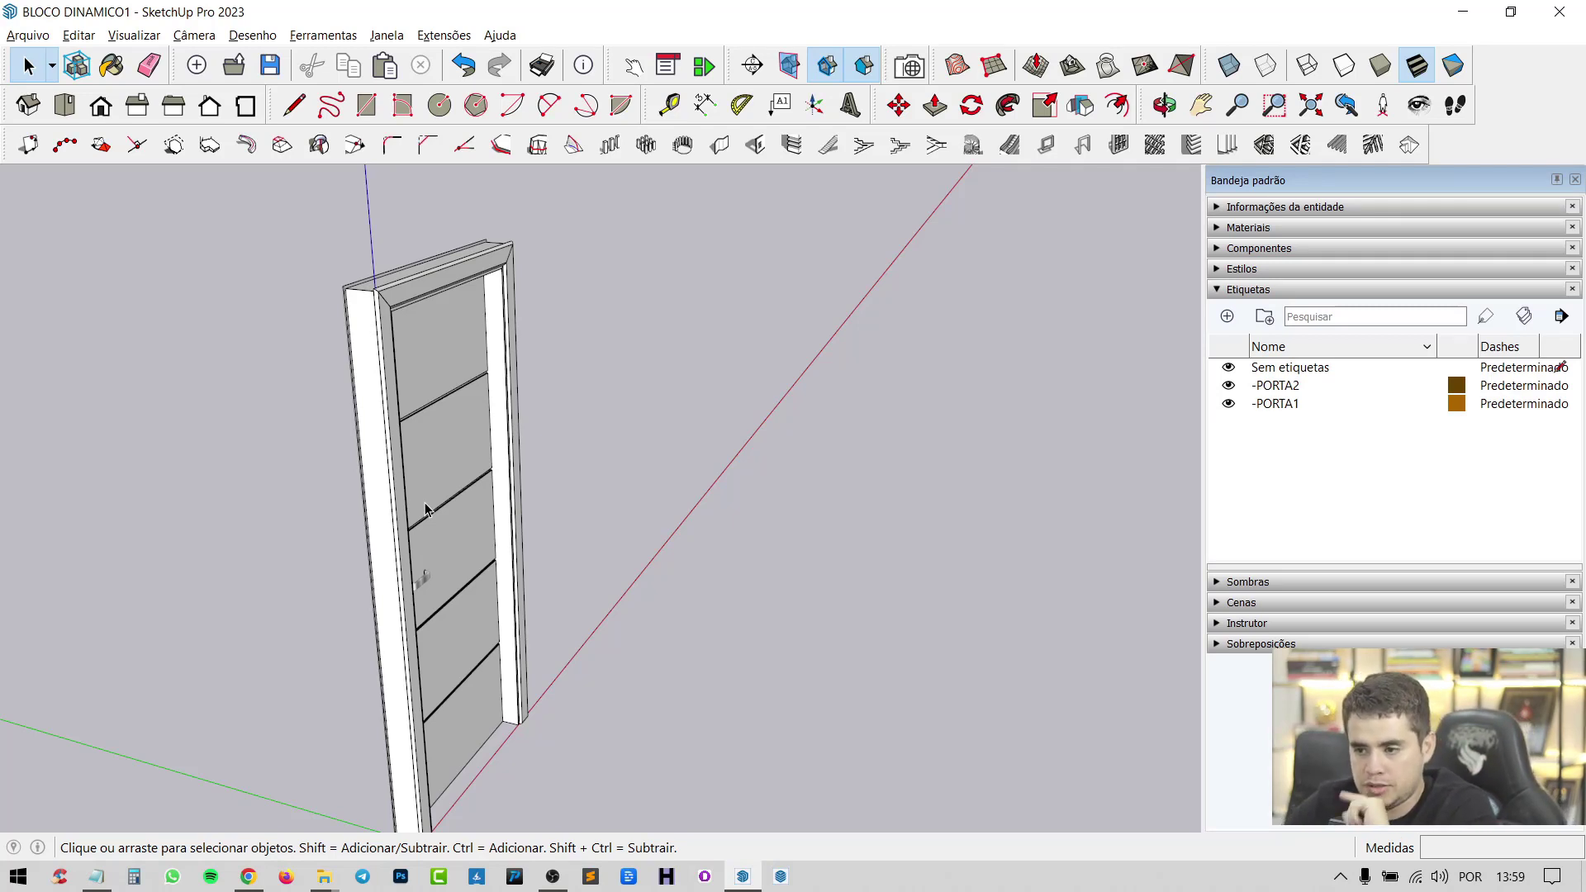
scroll(426, 508, down, 3)
middle_drag(583, 446, 400, 538)
scroll(538, 460, up, 4)
click(566, 417)
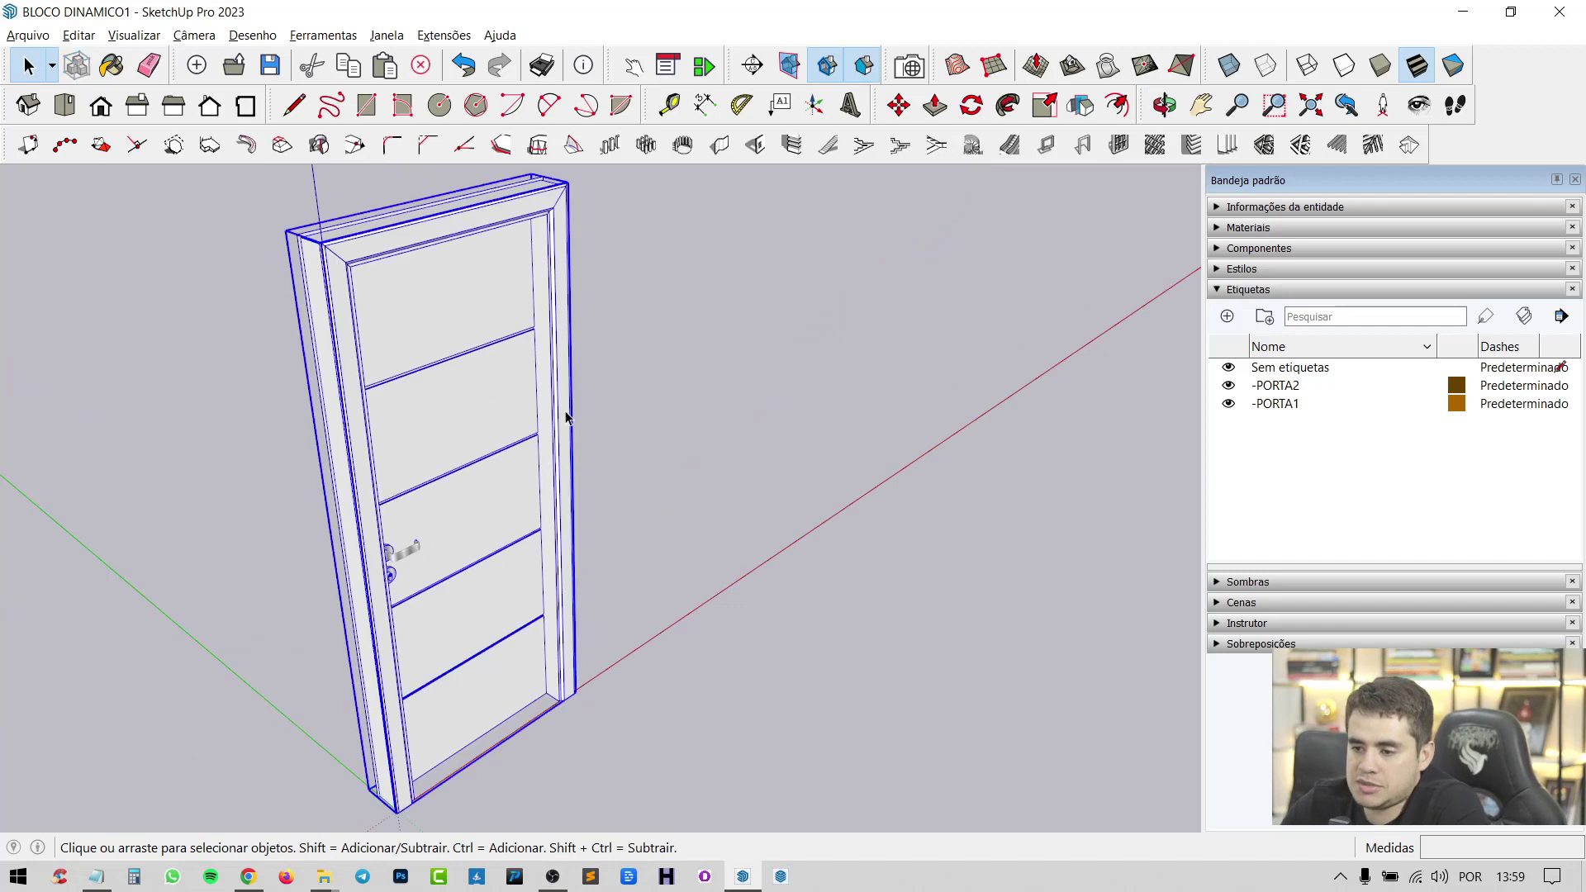
right_click(511, 400)
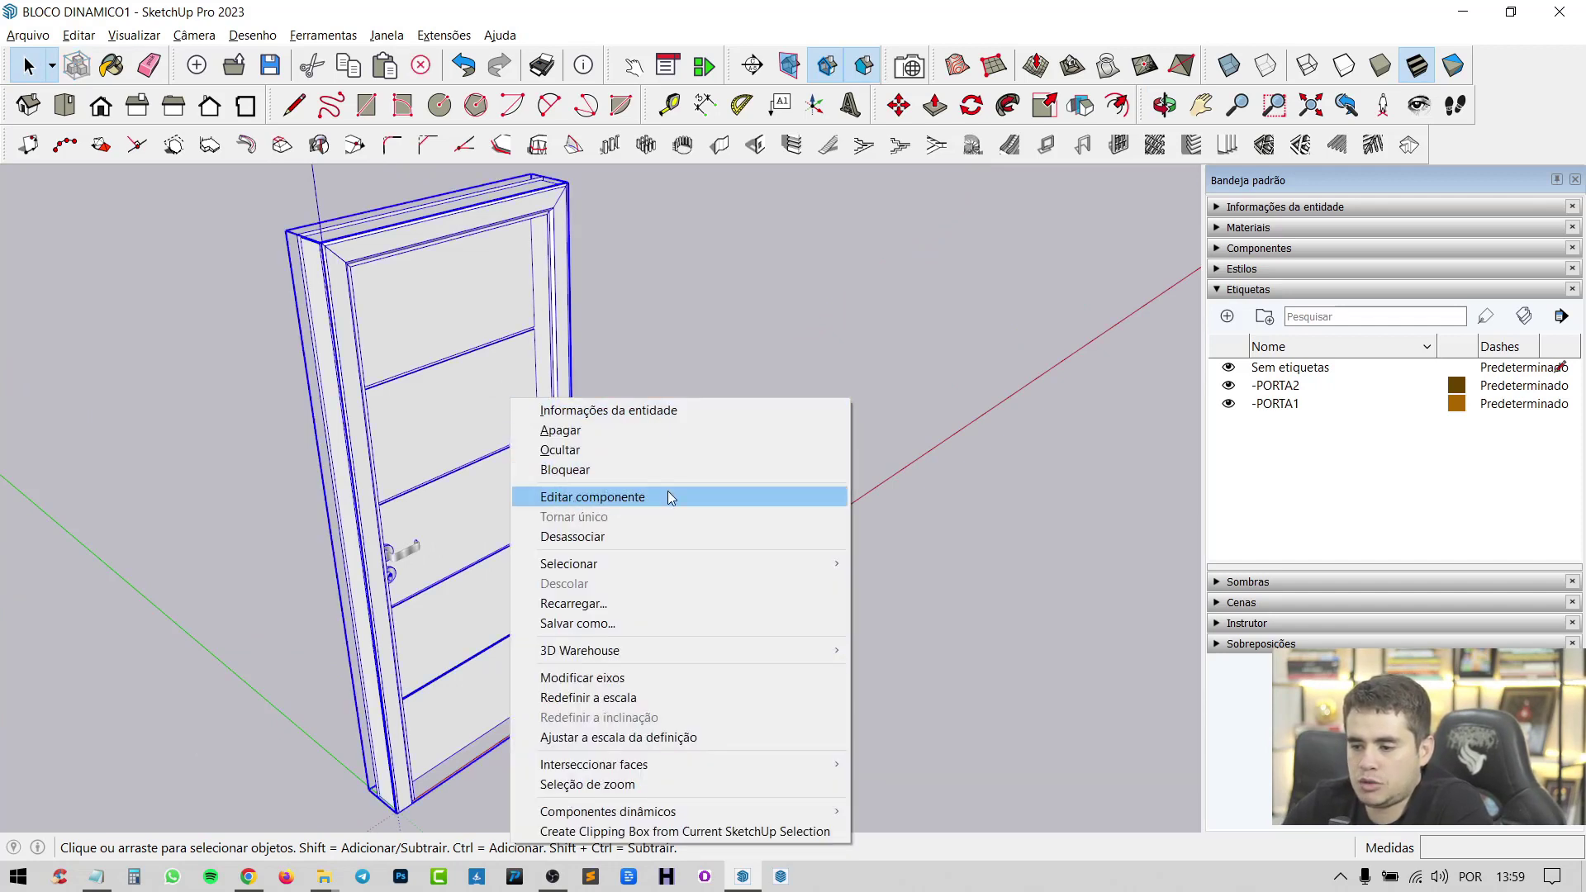
click(658, 537)
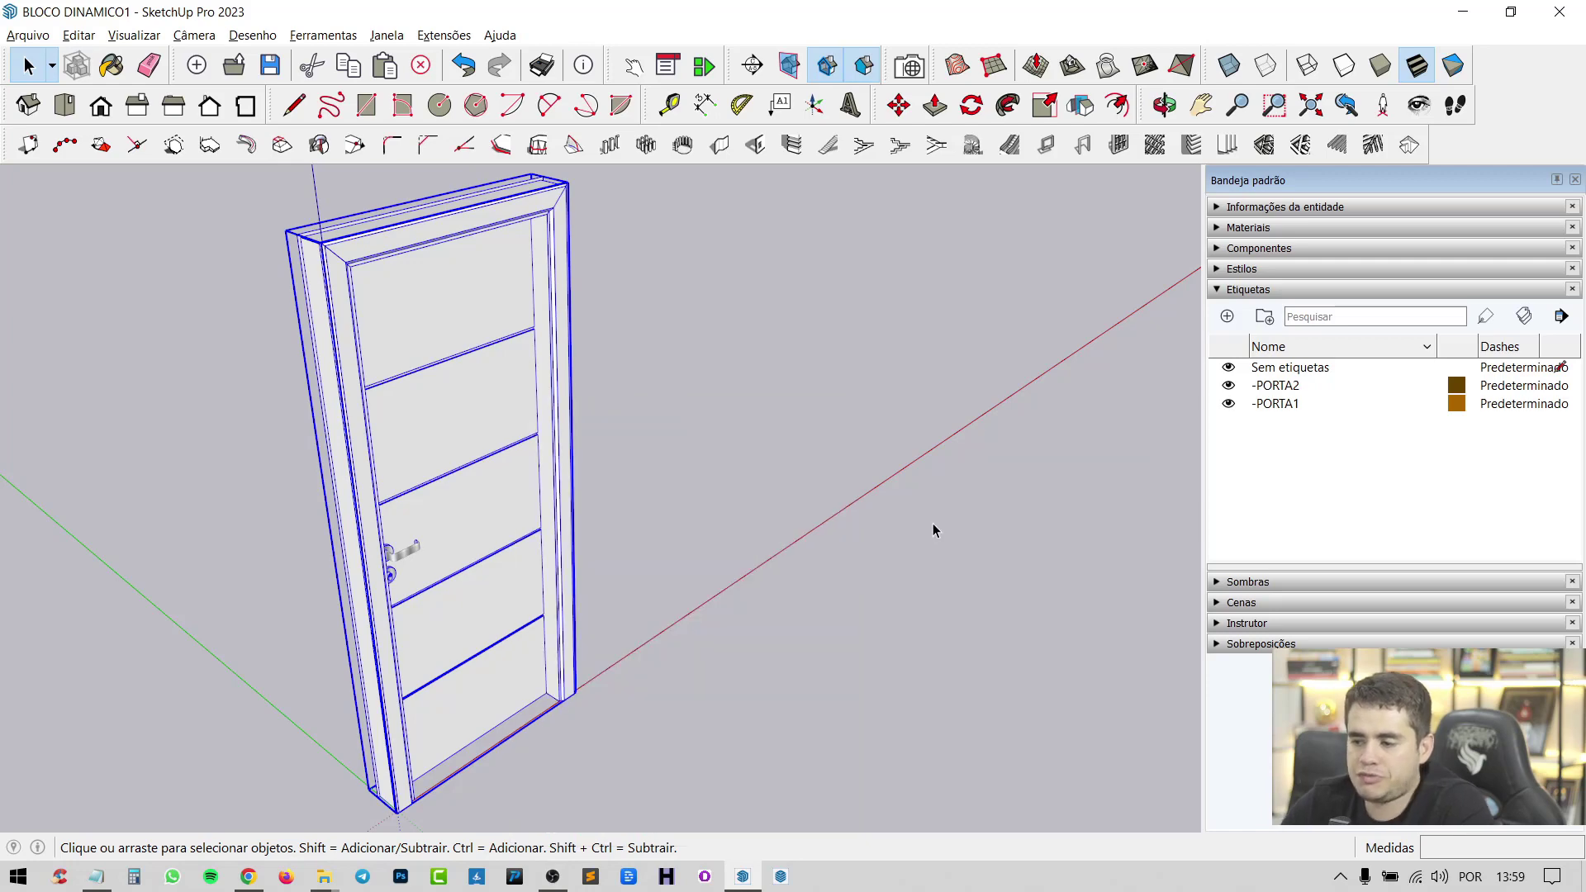
key(r)
click(936, 603)
click(918, 476)
key(space)
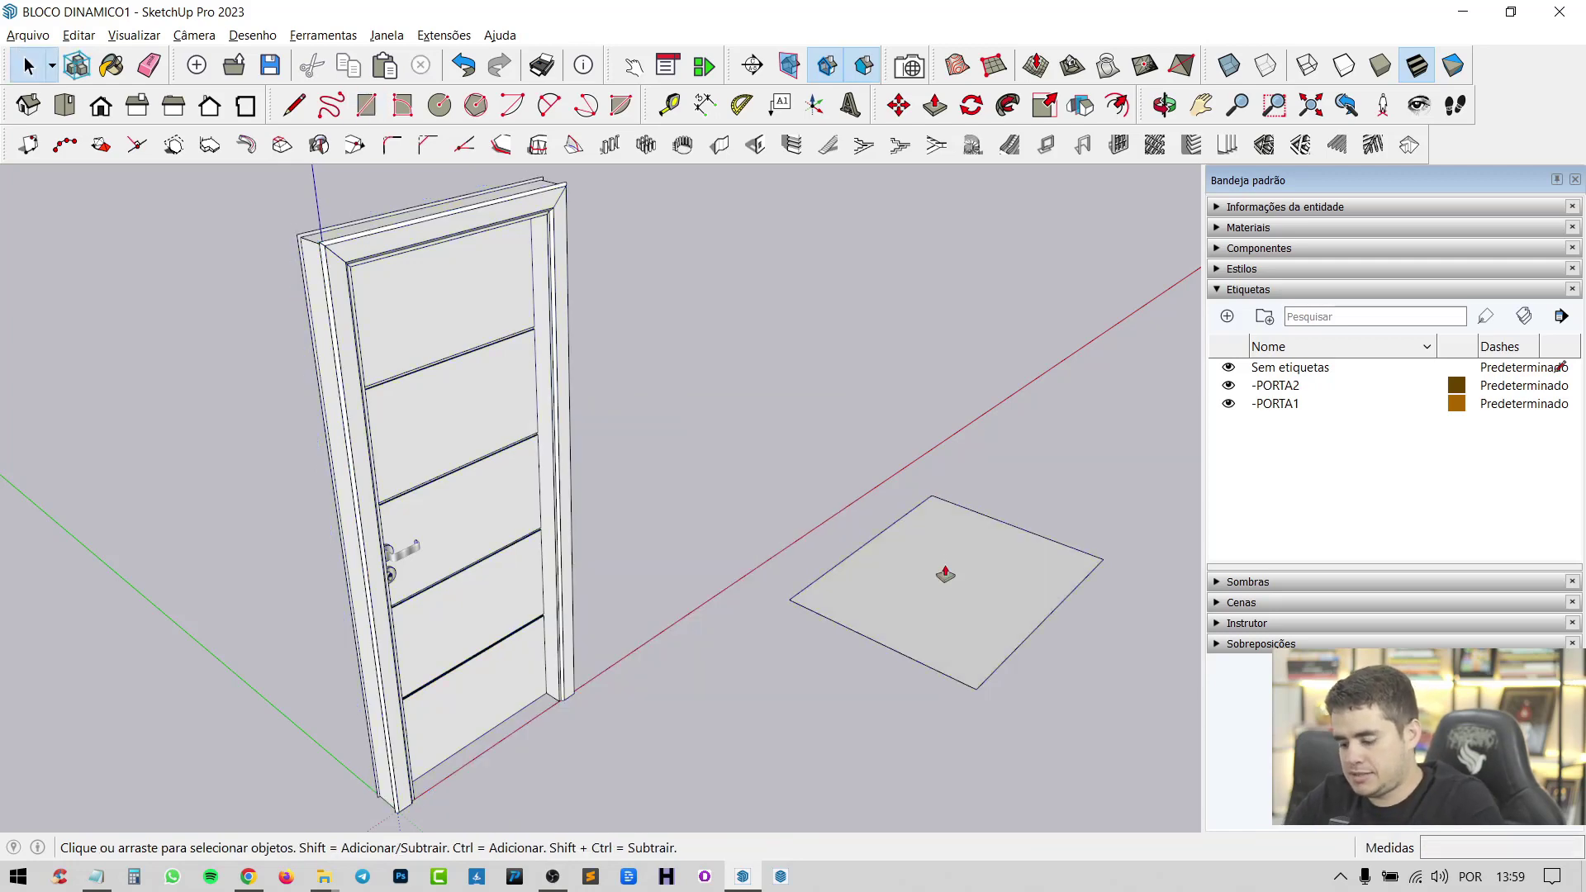
key(p)
drag(941, 574, 928, 357)
key(space)
click(948, 409)
triple_click(947, 409)
right_click(947, 406)
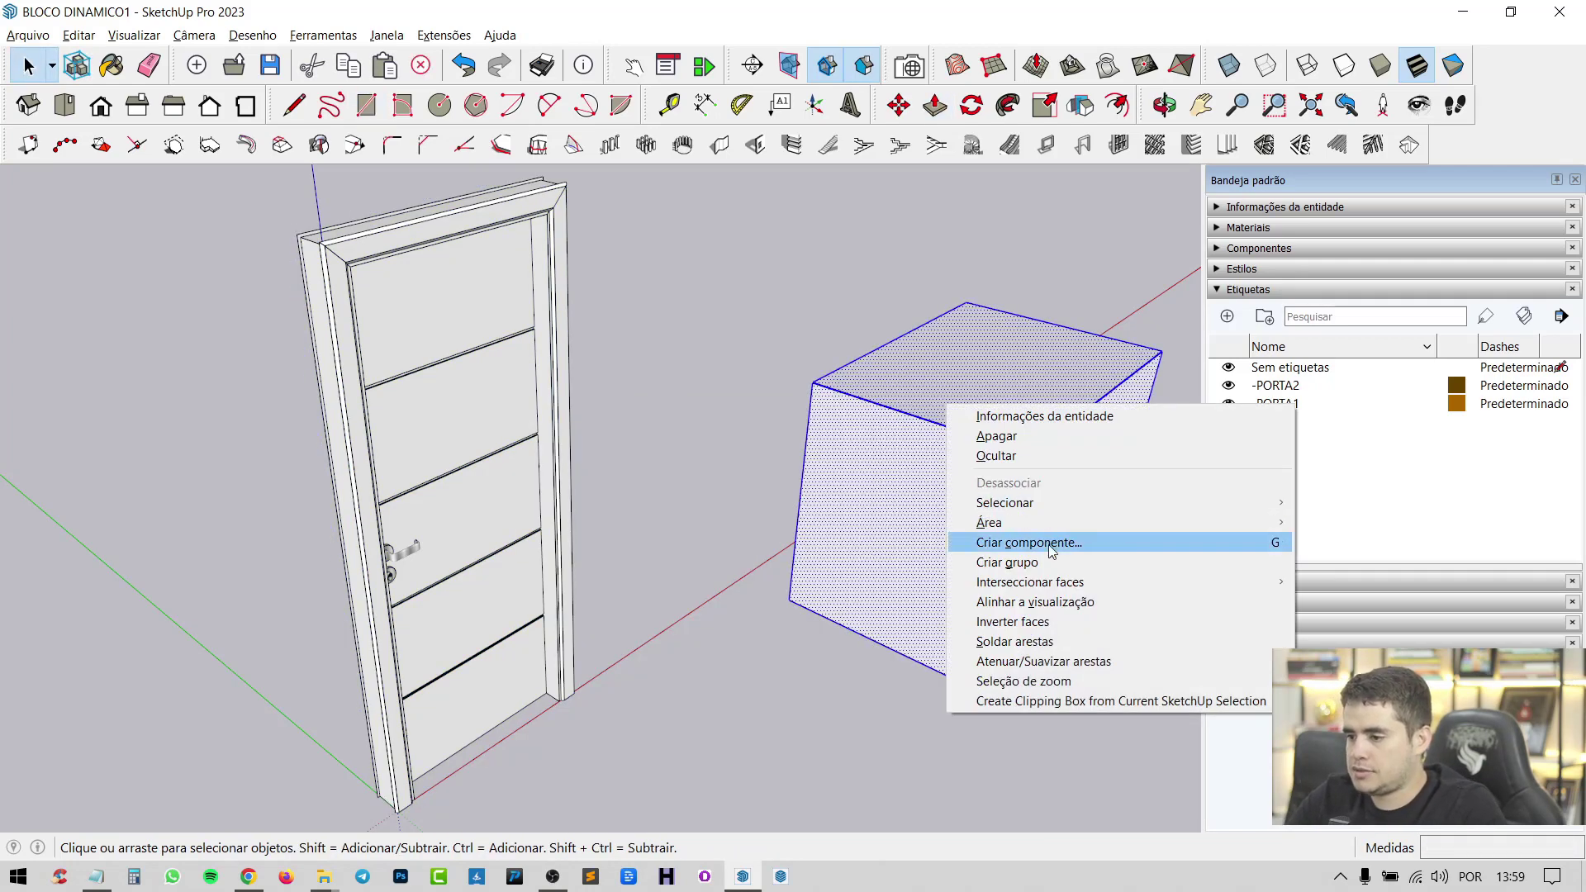
click(1044, 557)
right_click(981, 404)
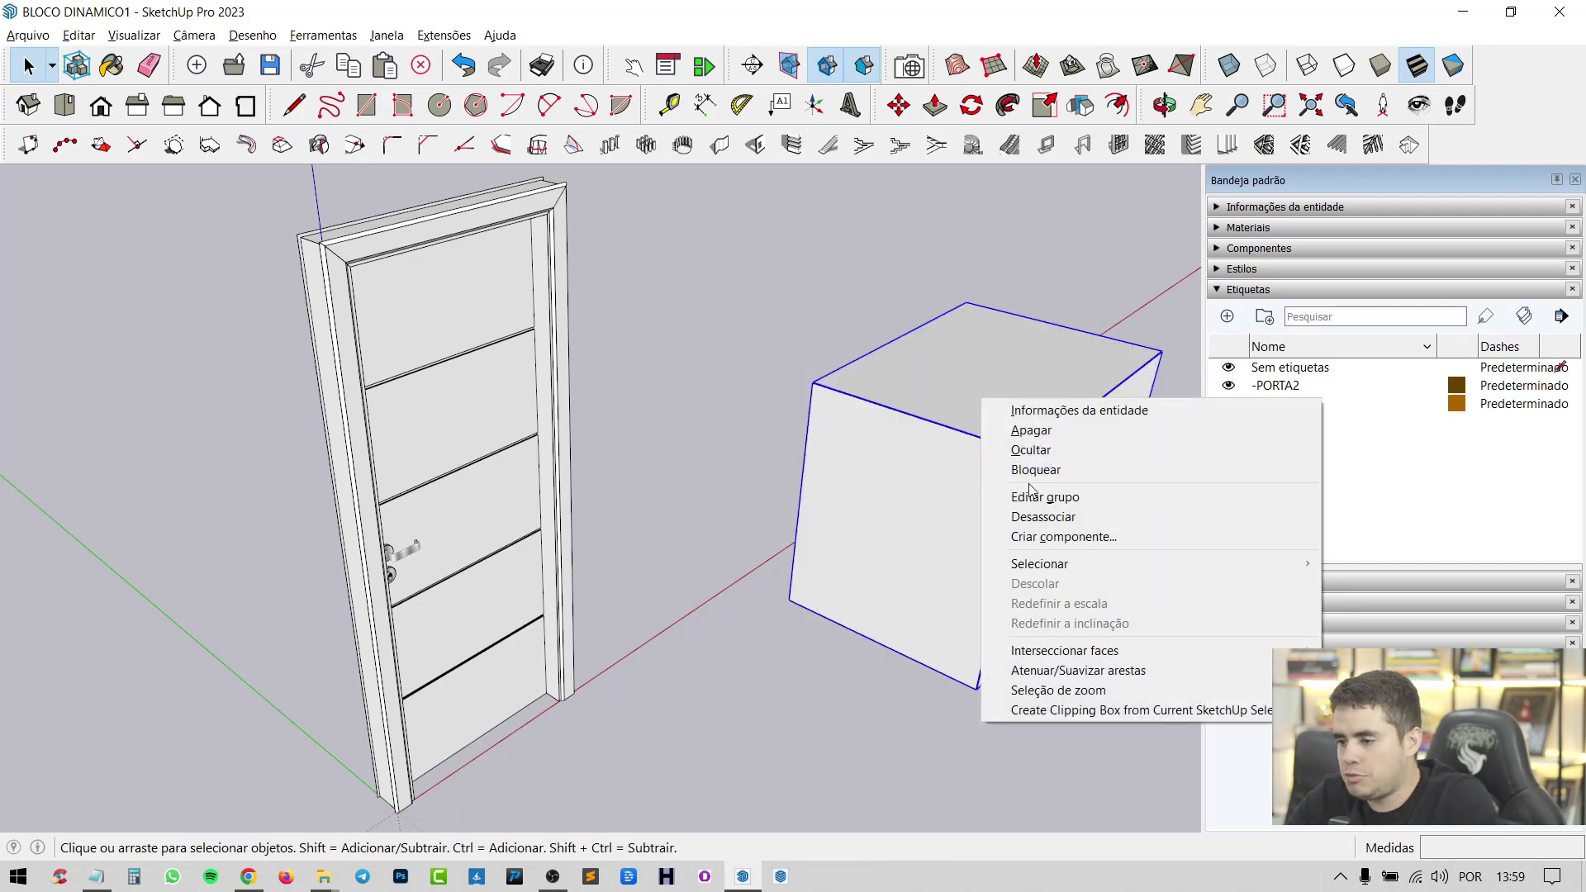
click(1133, 543)
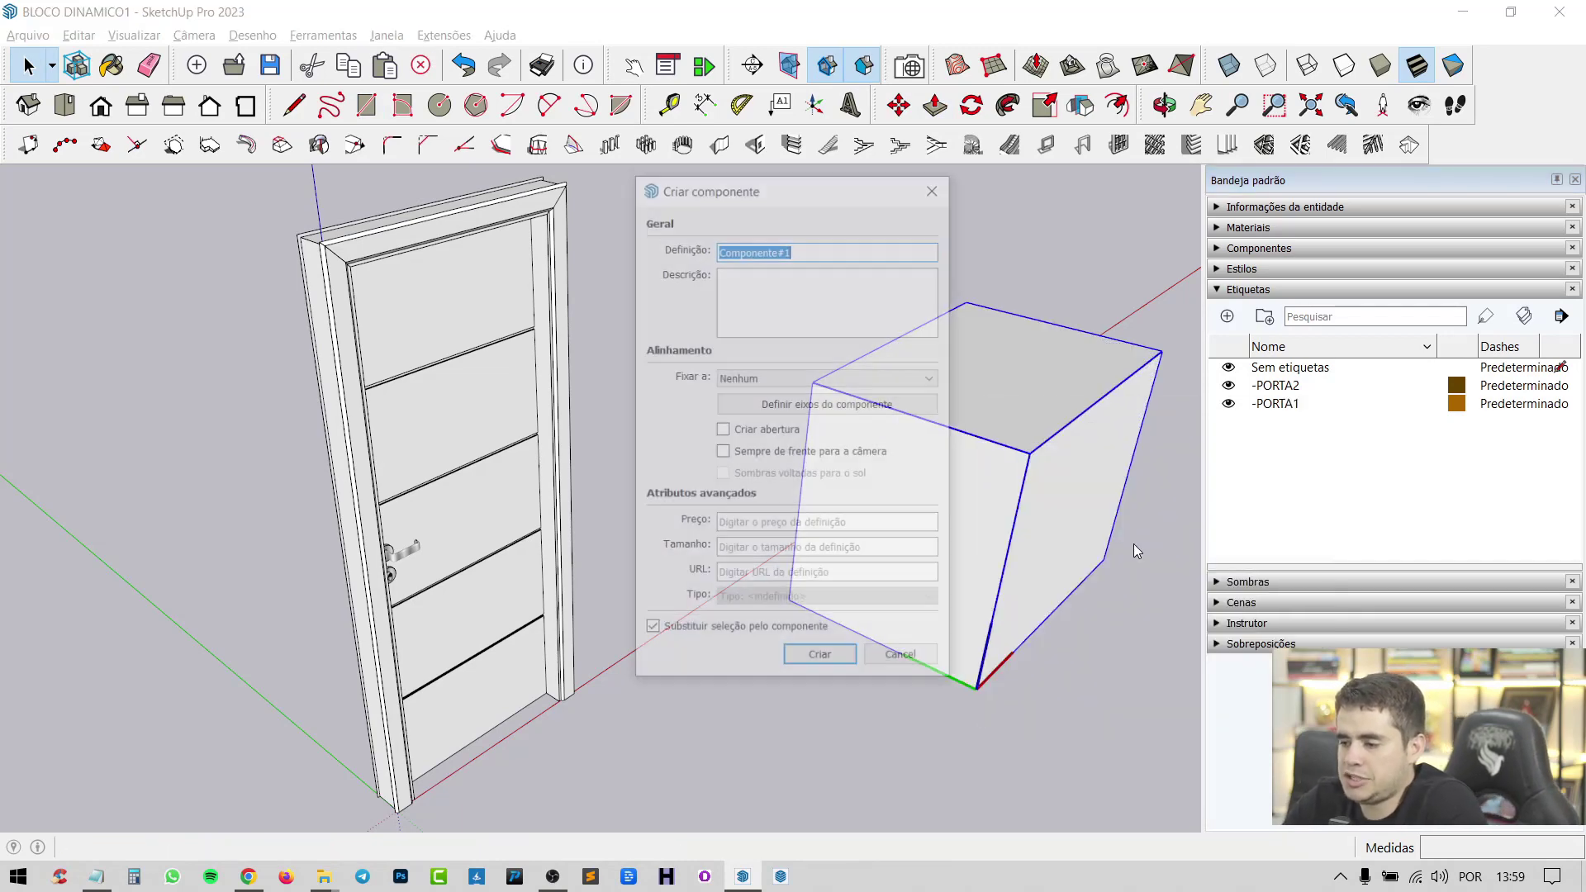
key(Return)
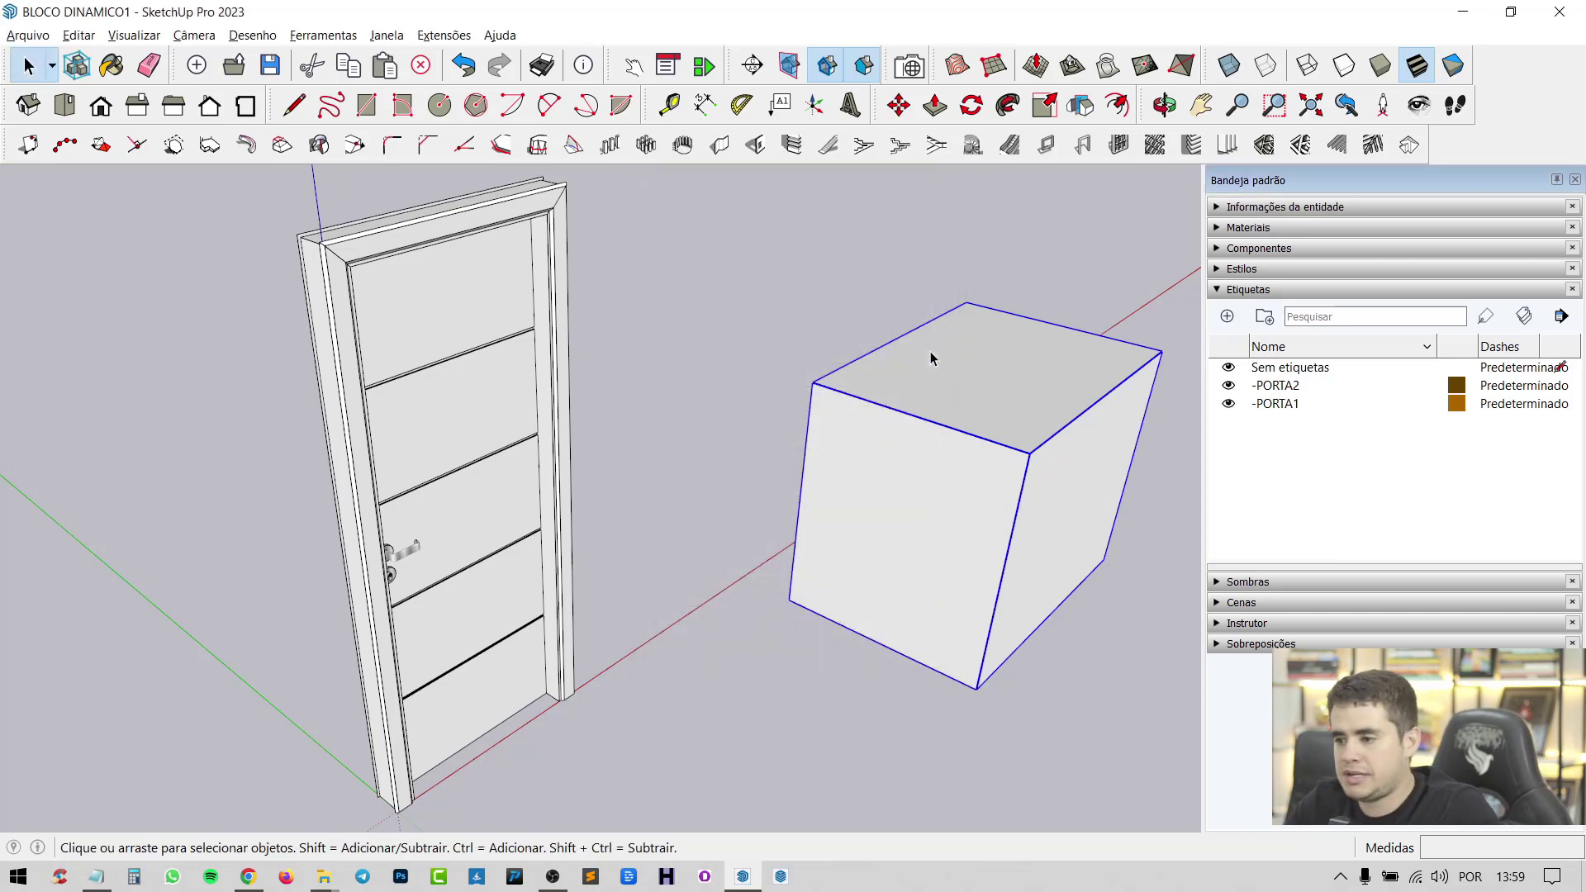
key(Delete)
click(564, 473)
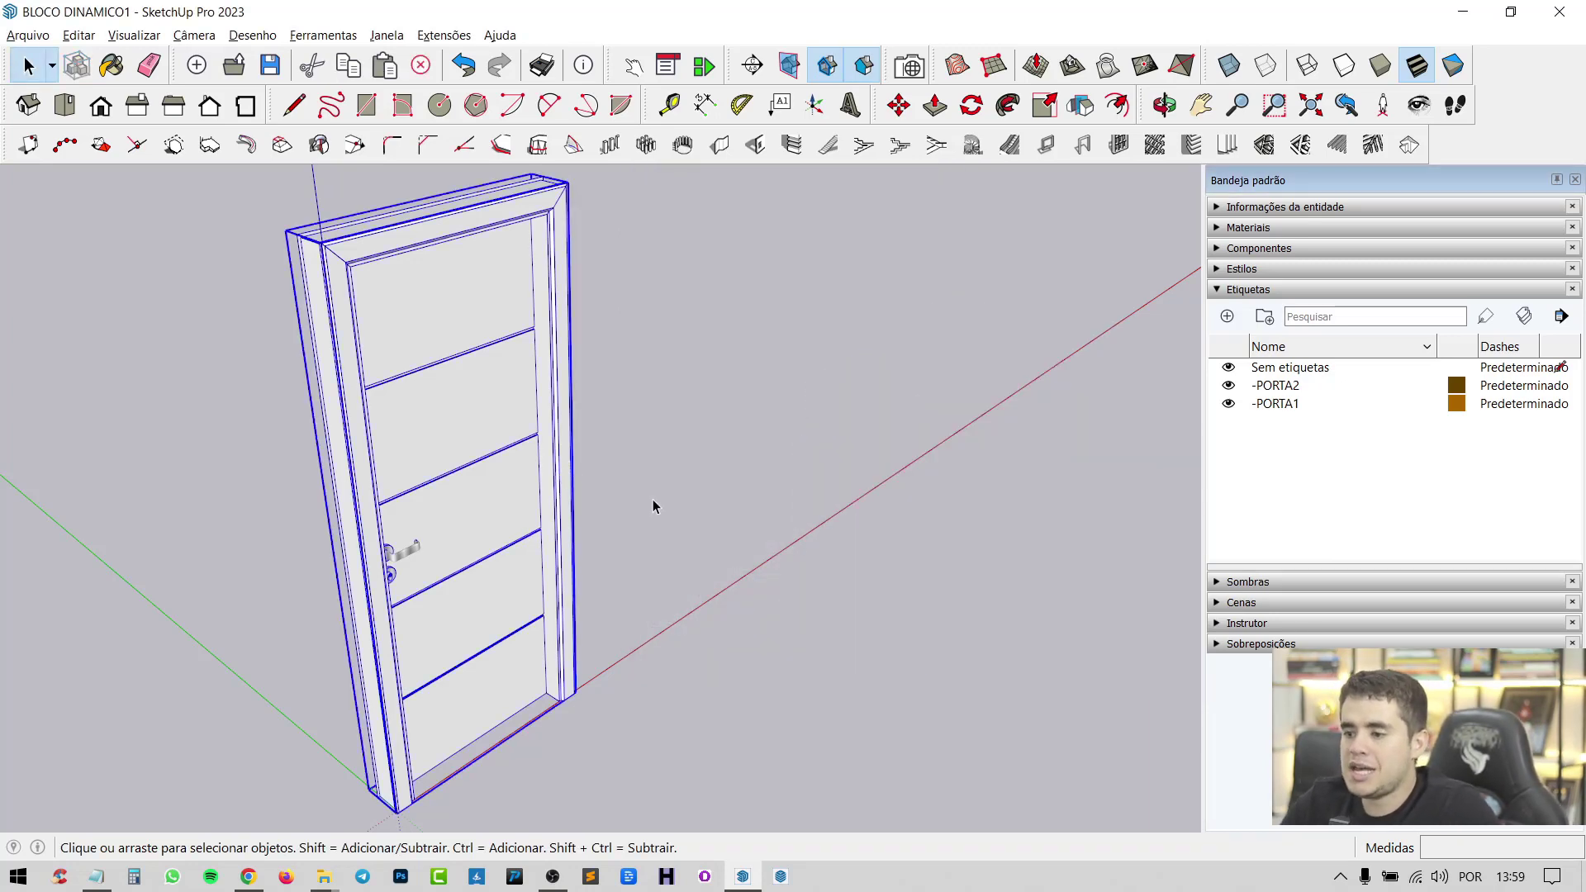
Step: Select the door and show its component attributes listing PORTA, PORTAL and INTERNO
click(576, 561)
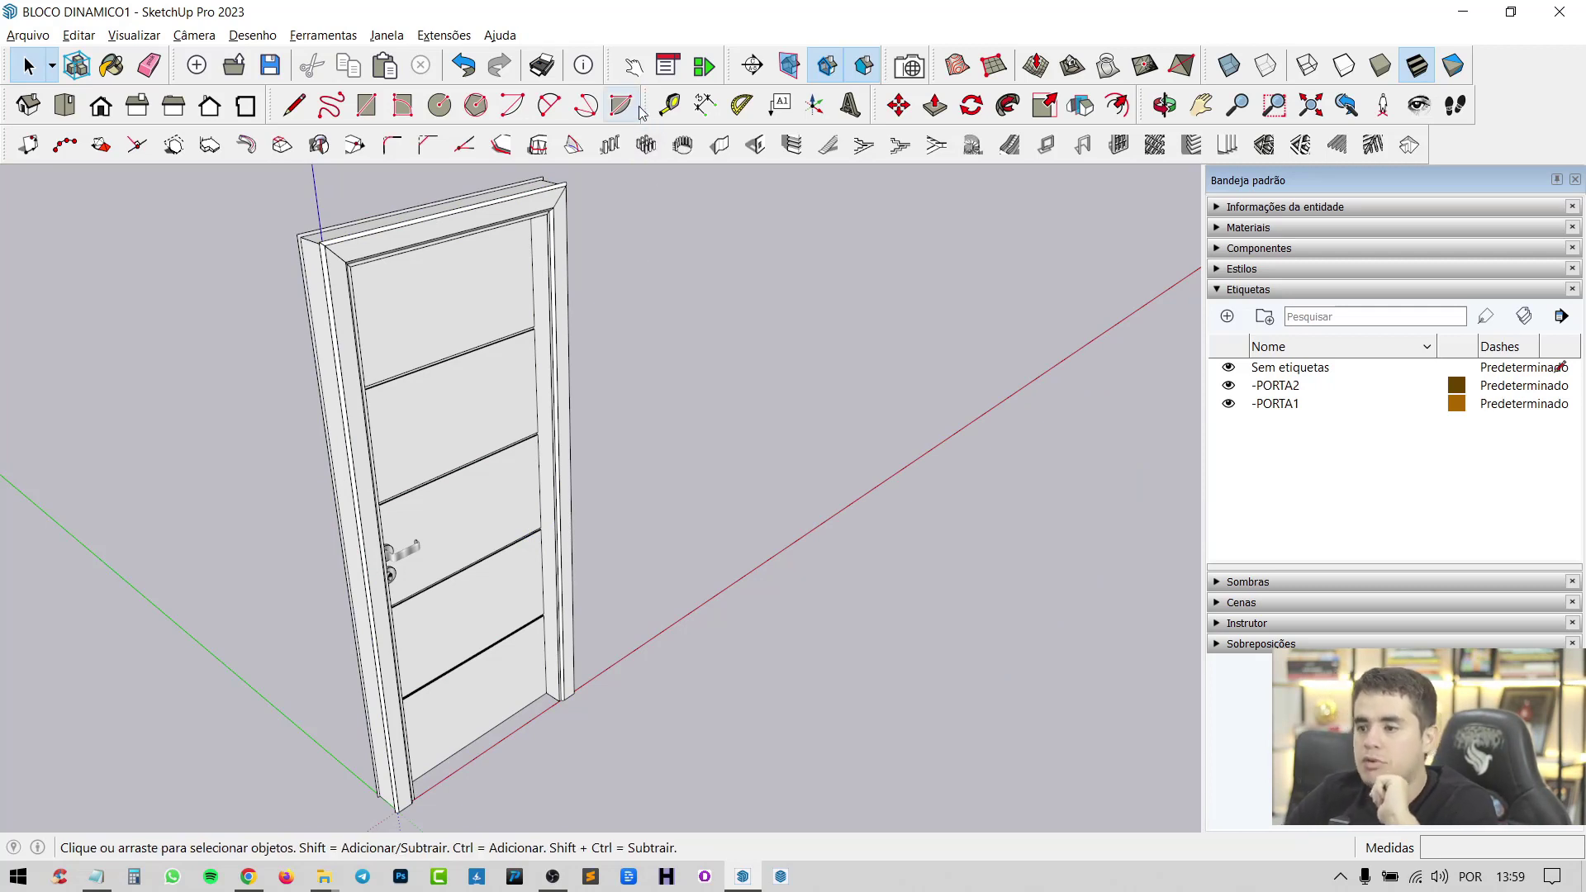
click(633, 66)
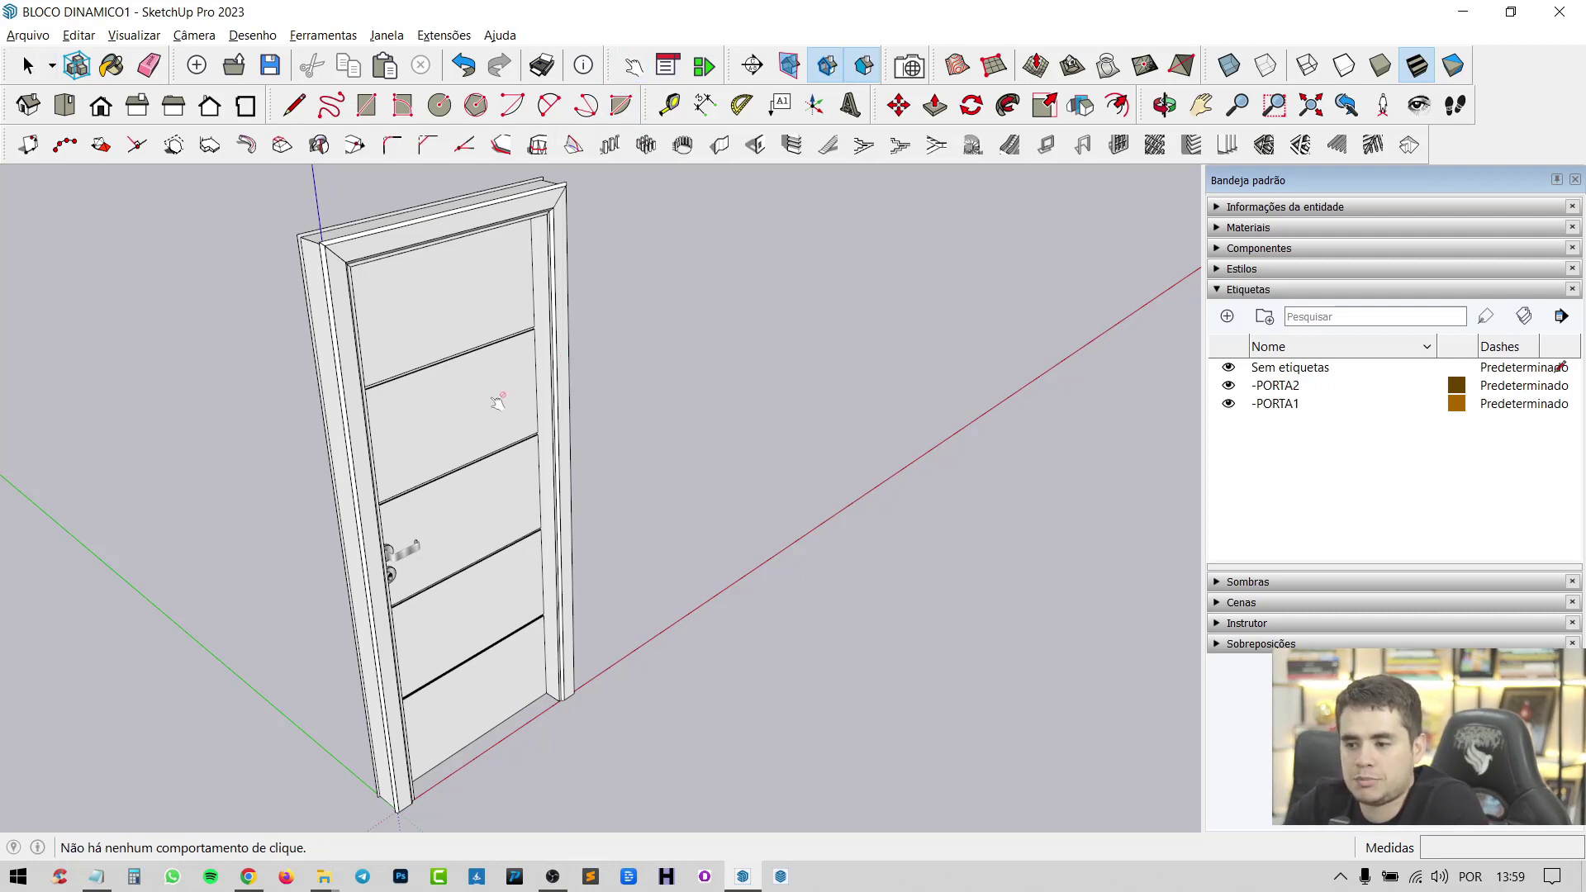
key(space)
click(492, 394)
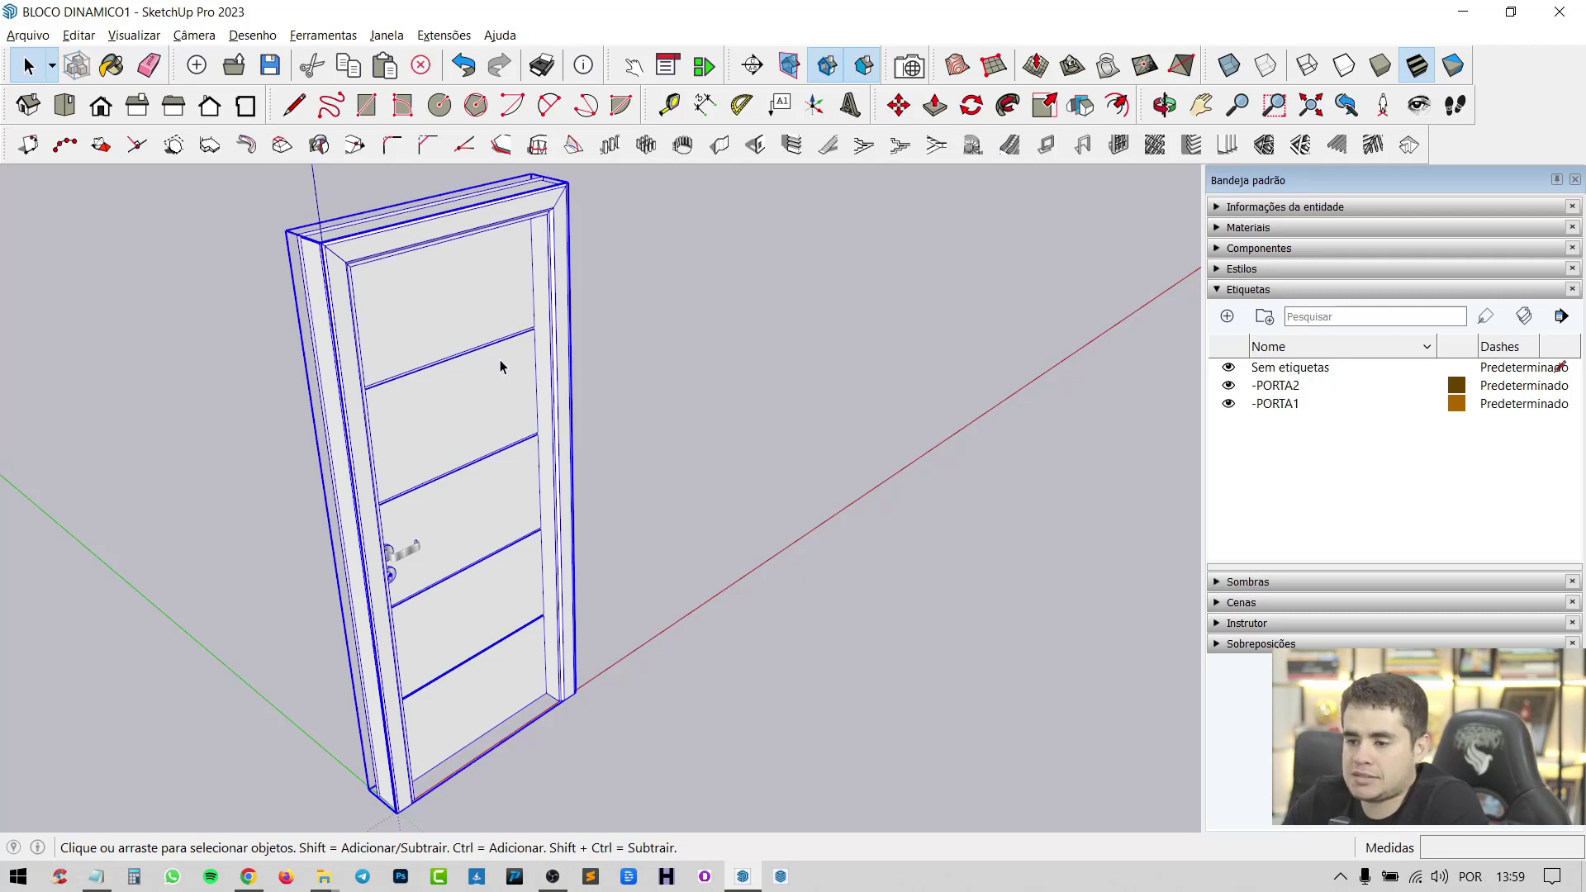
click(705, 68)
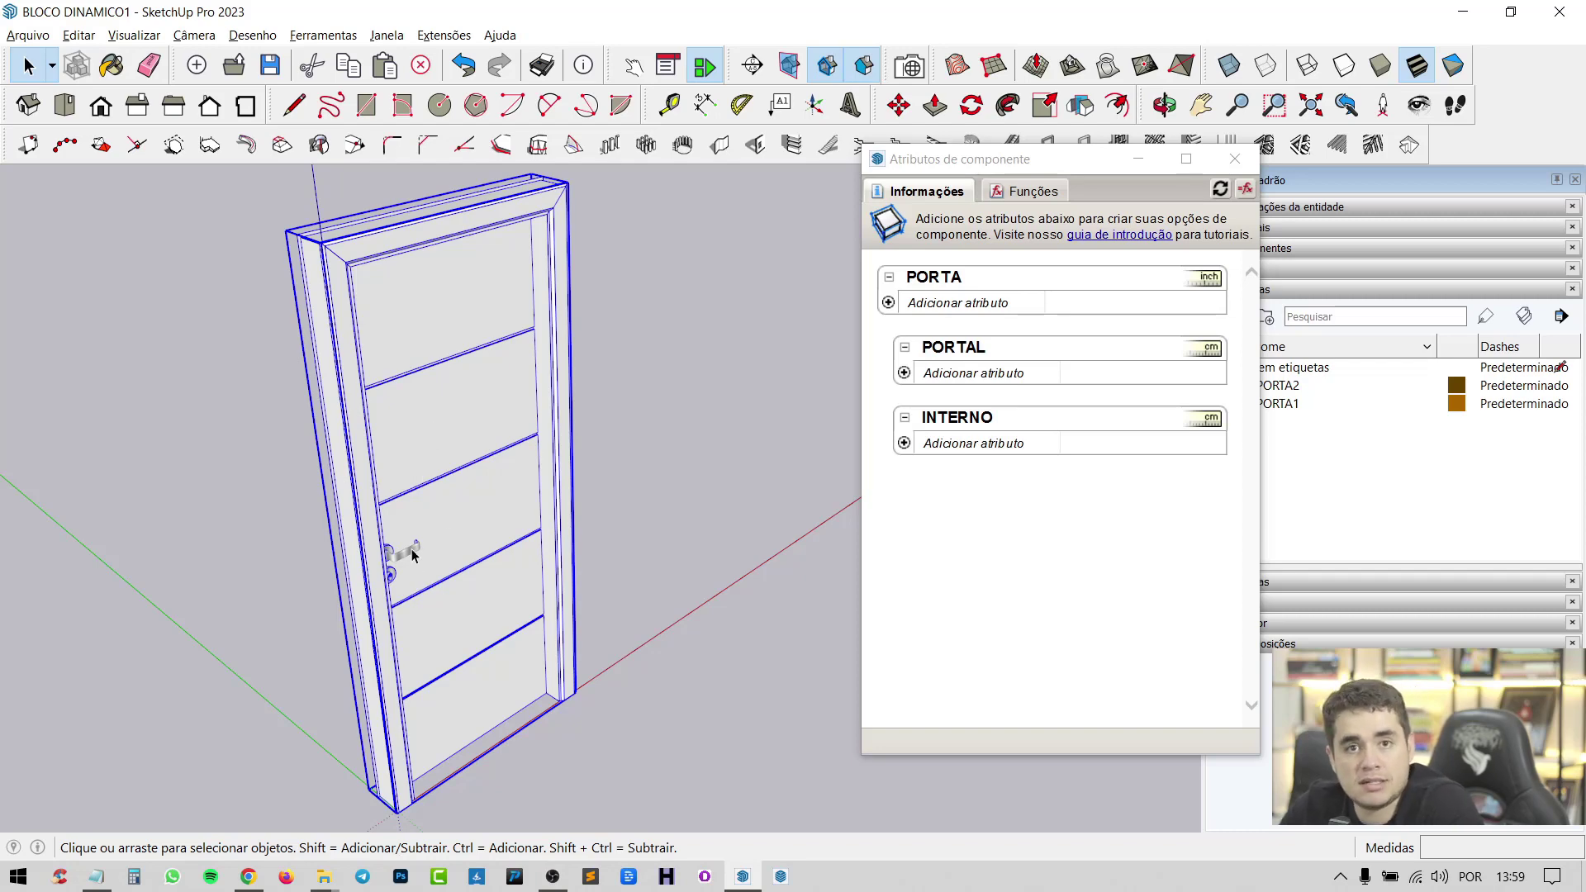
mouse_move(412, 554)
middle_down()
mouse_move(747, 559)
mouse_move(771, 583)
mouse_move(379, 647)
mouse_move(240, 640)
middle_up()
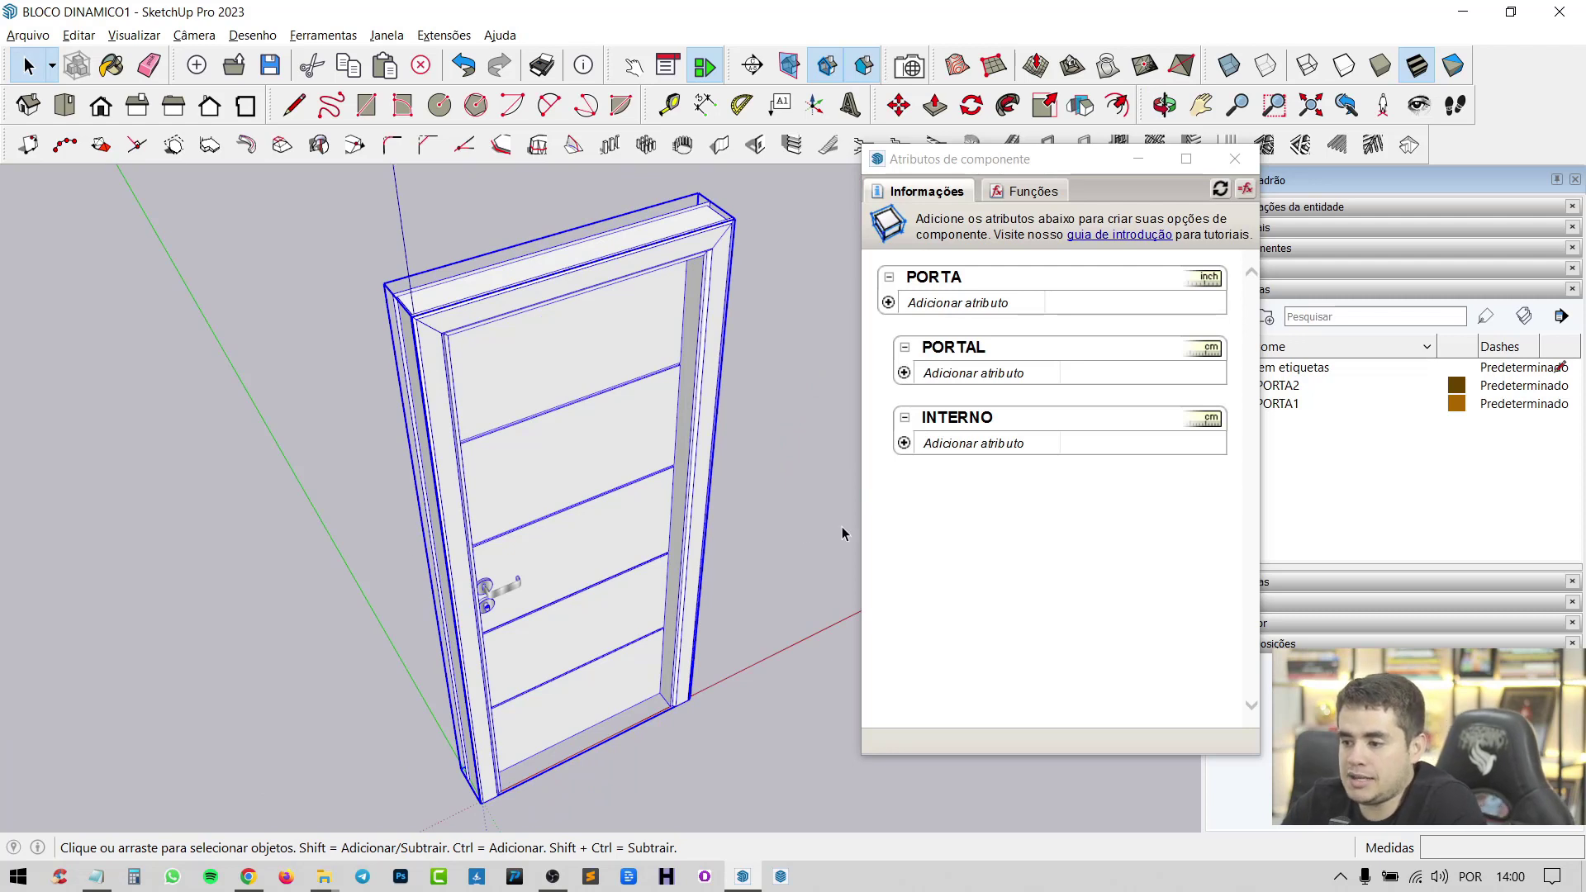
Step: Add a RotZ attribute with value 0 to the INTERNO part
click(904, 444)
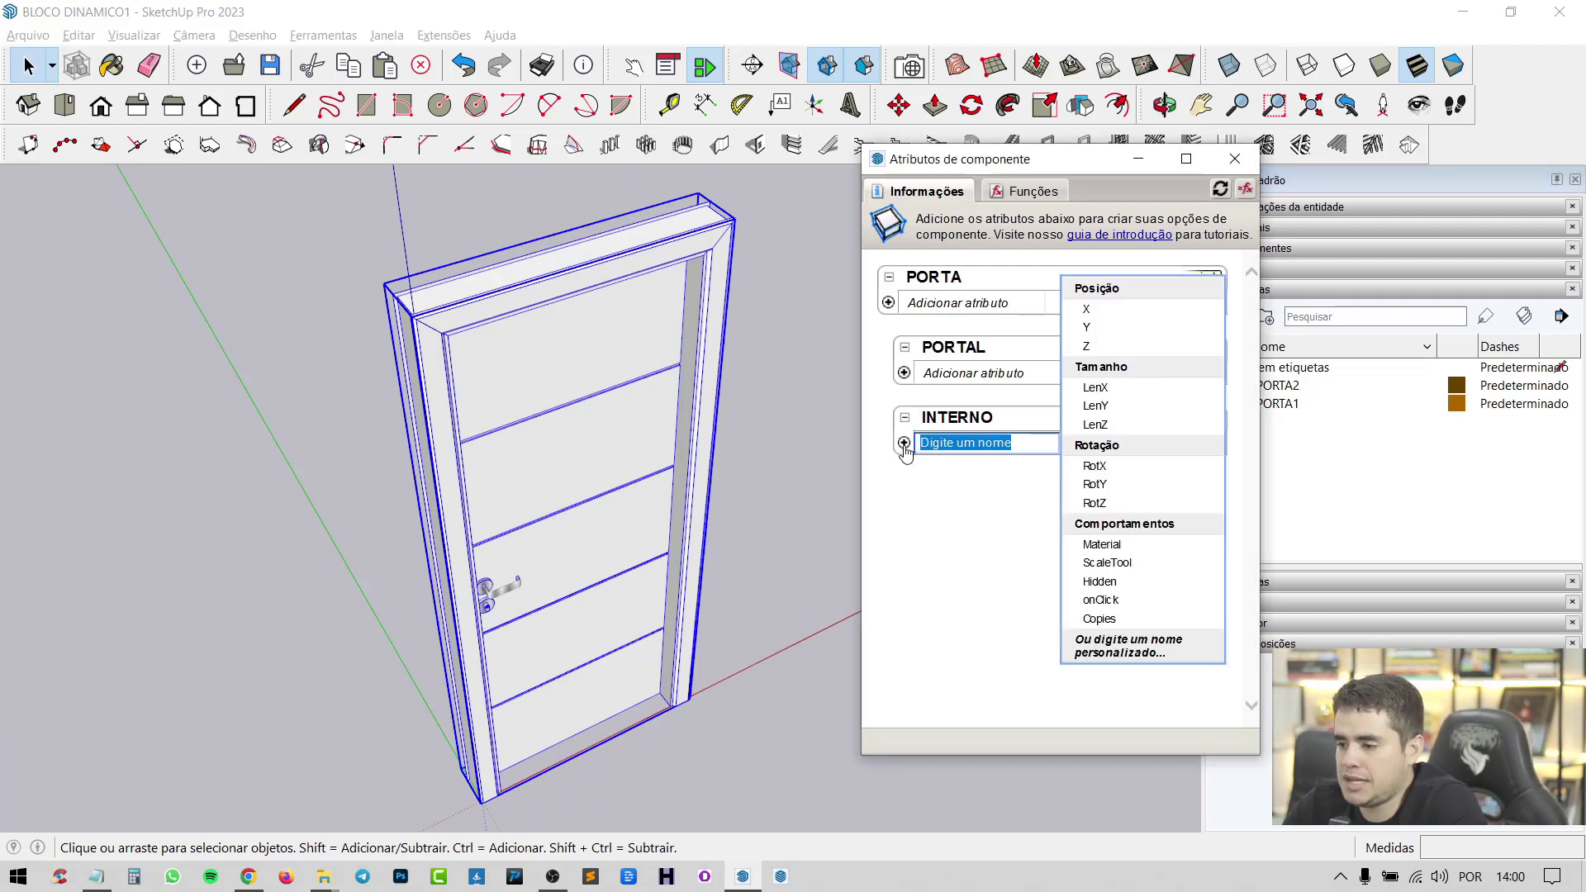
click(1128, 503)
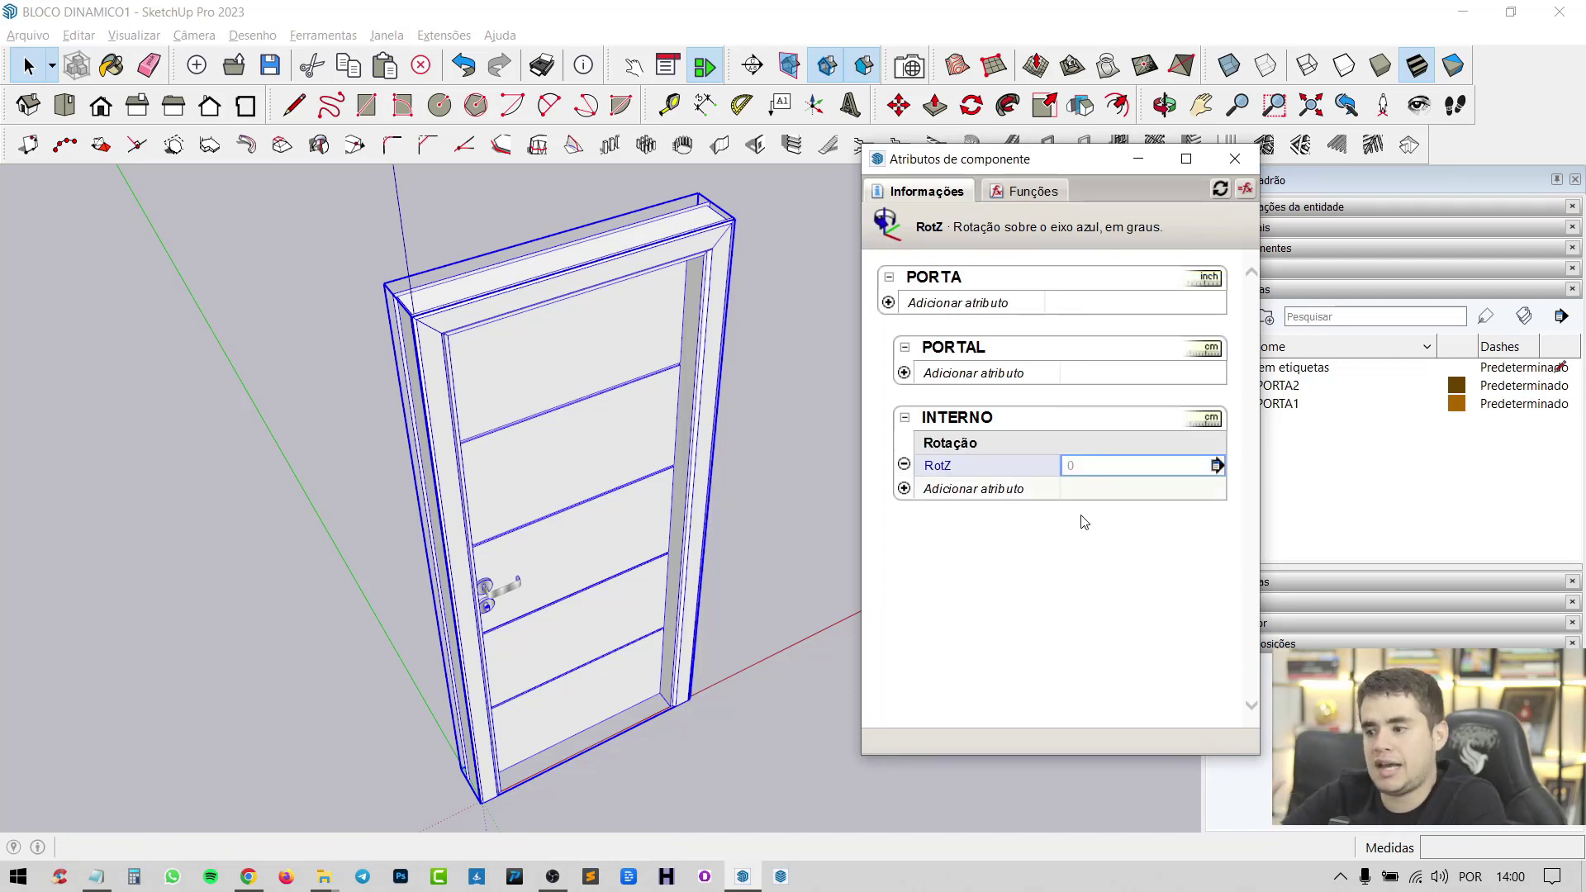
click(1081, 471)
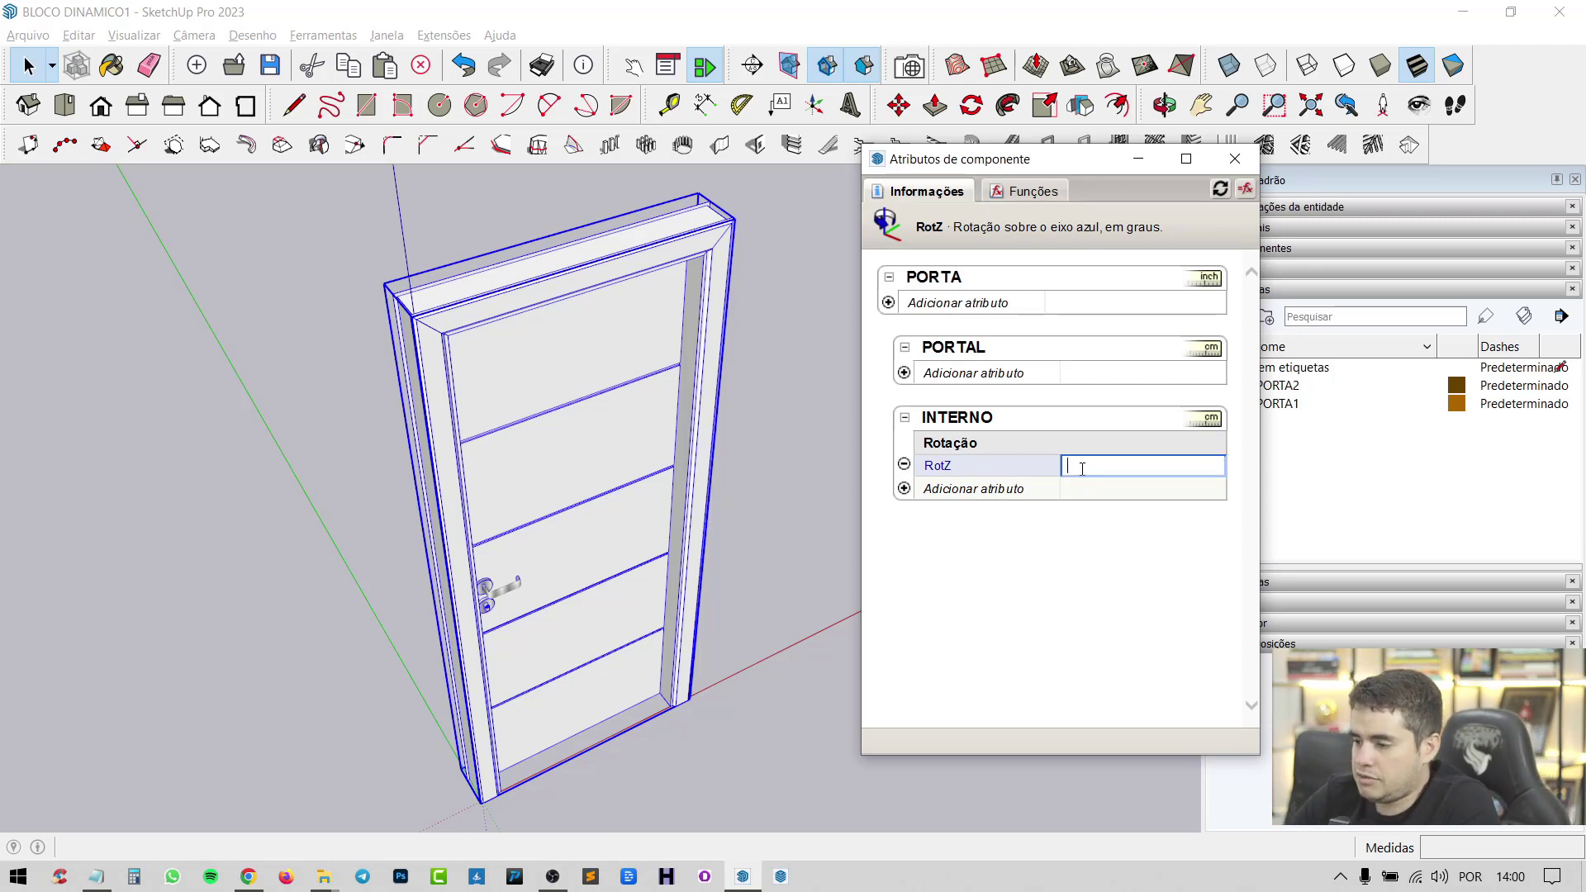
text(=)
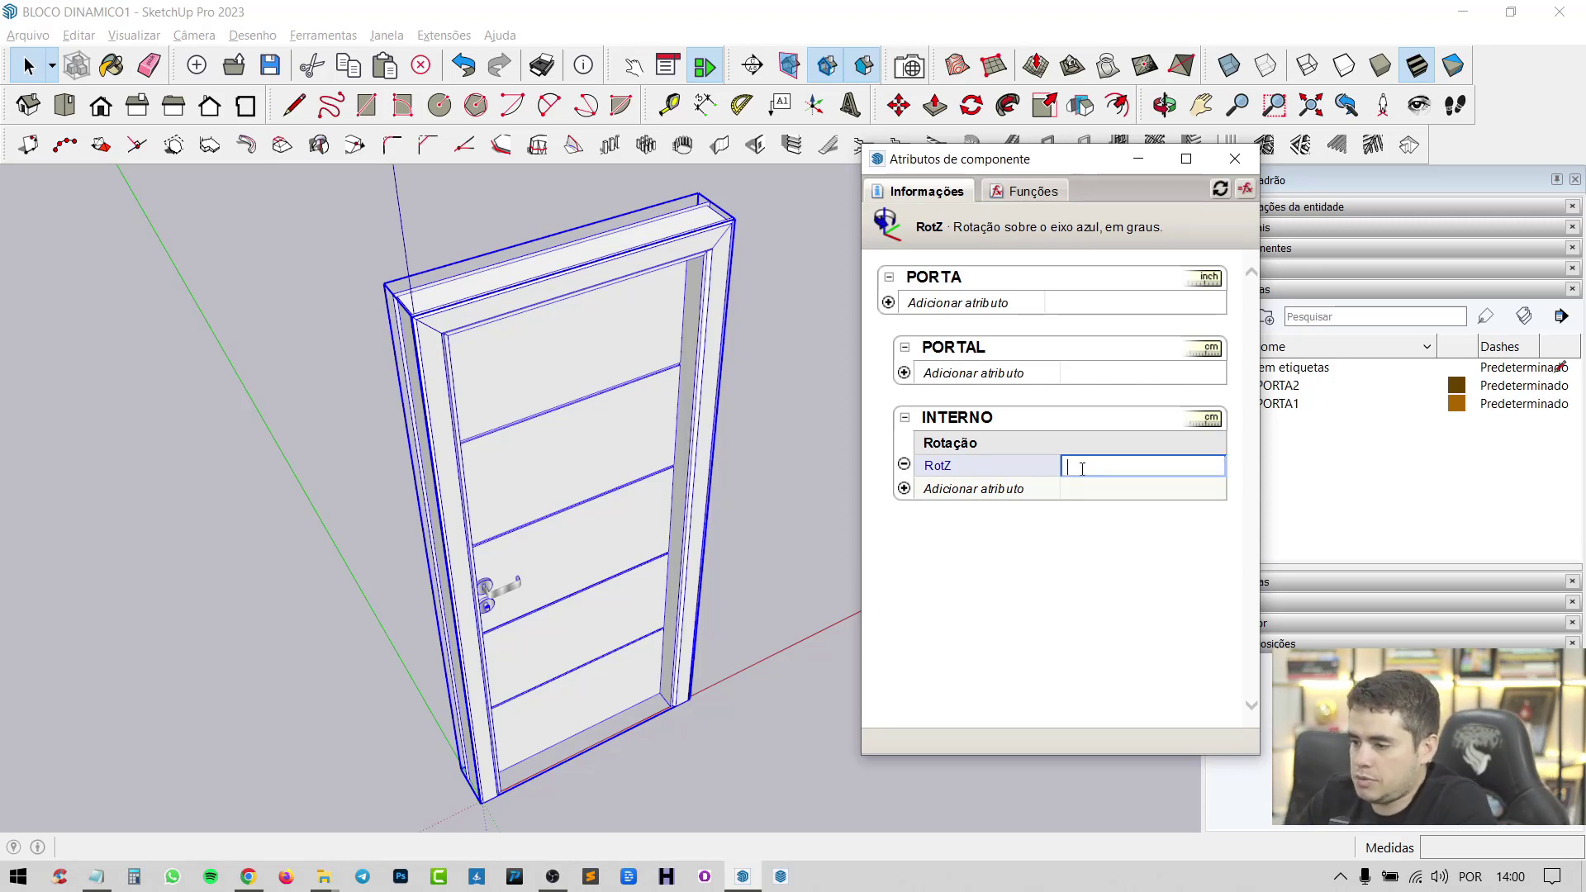
click(1071, 539)
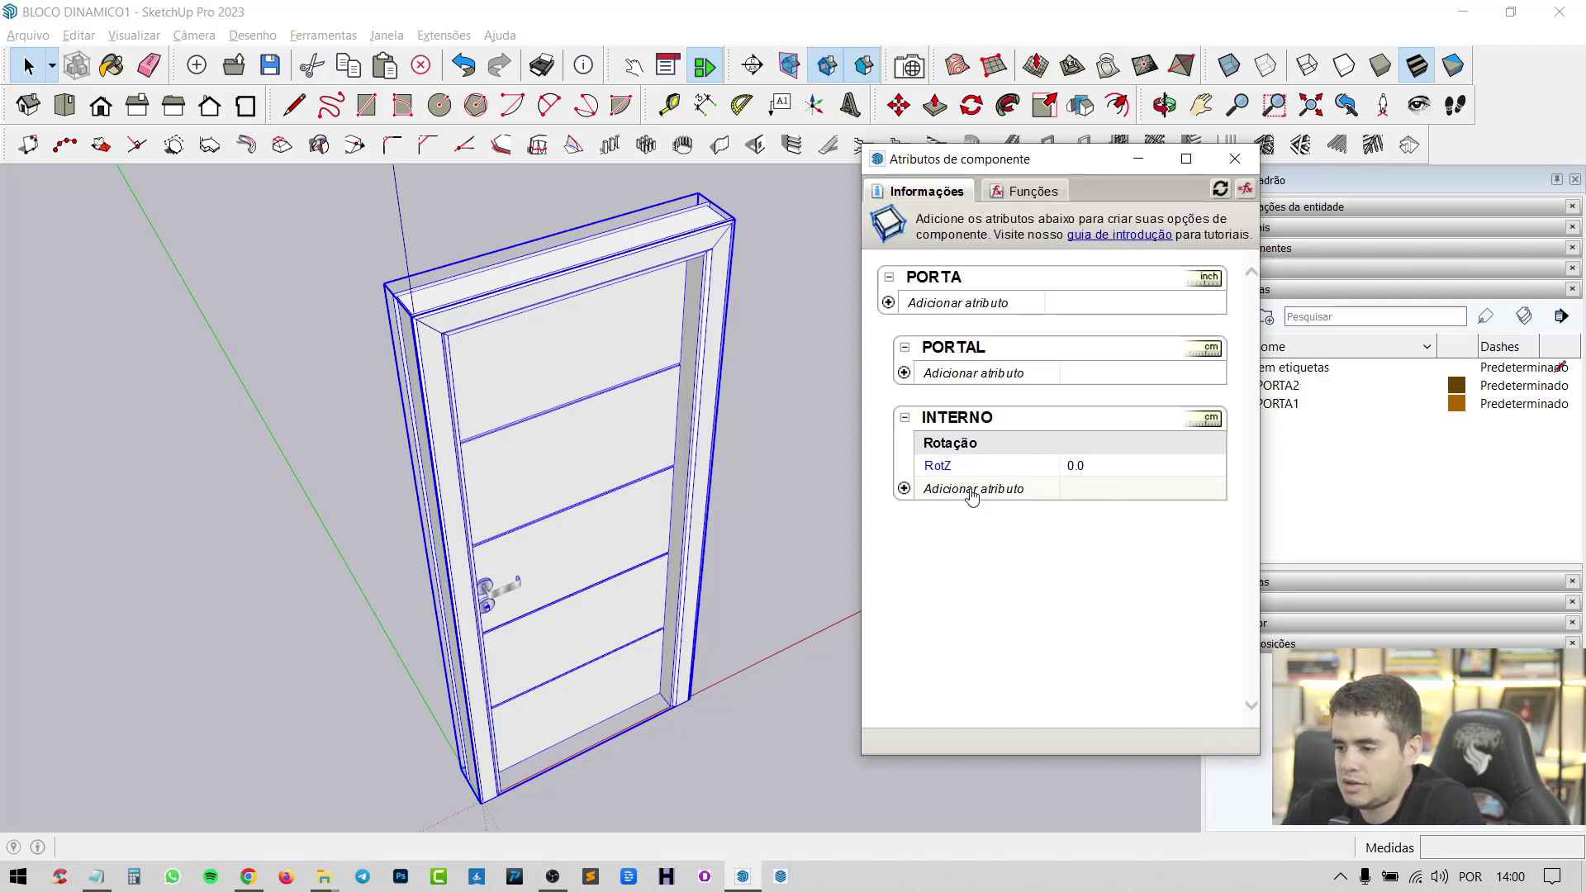
Step: Add an empty onClick attribute to INTERNO and bring up the Notepad formula
click(904, 489)
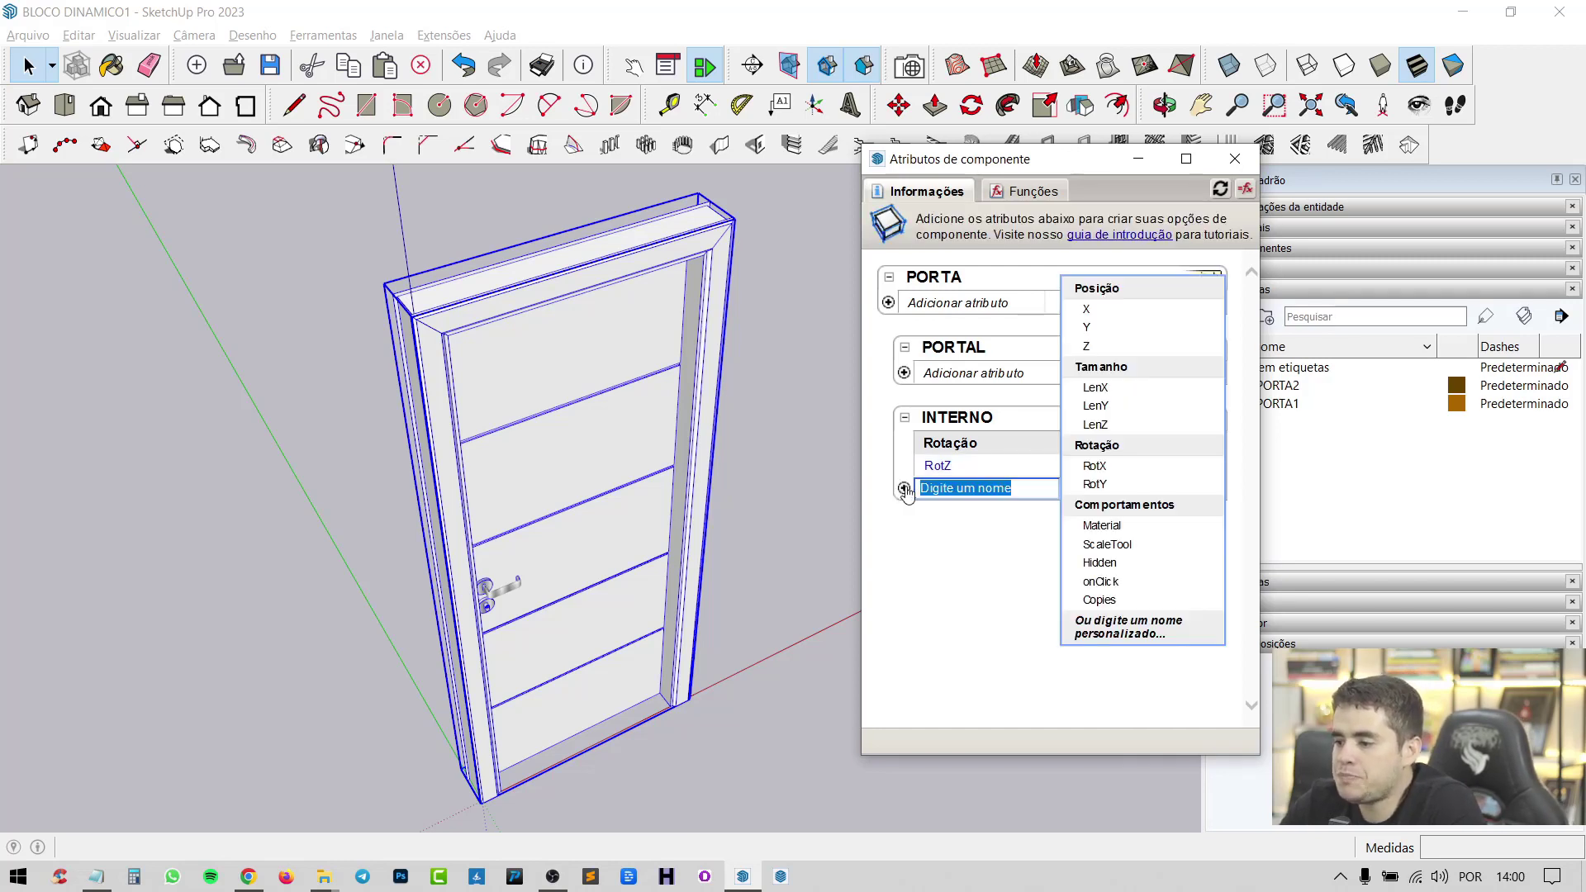
click(1130, 581)
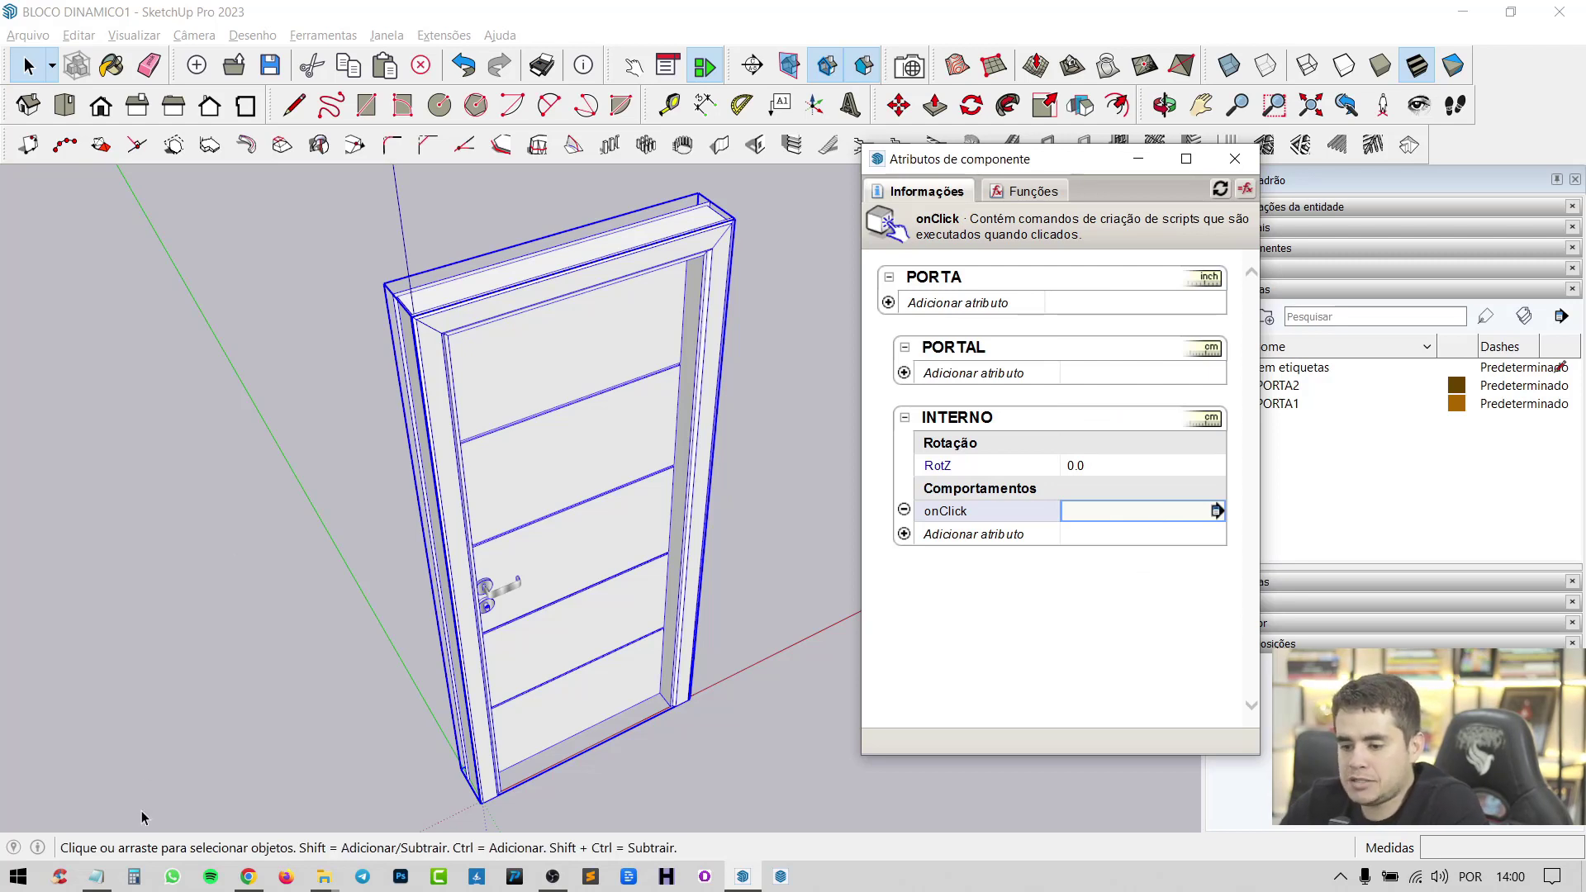
click(96, 876)
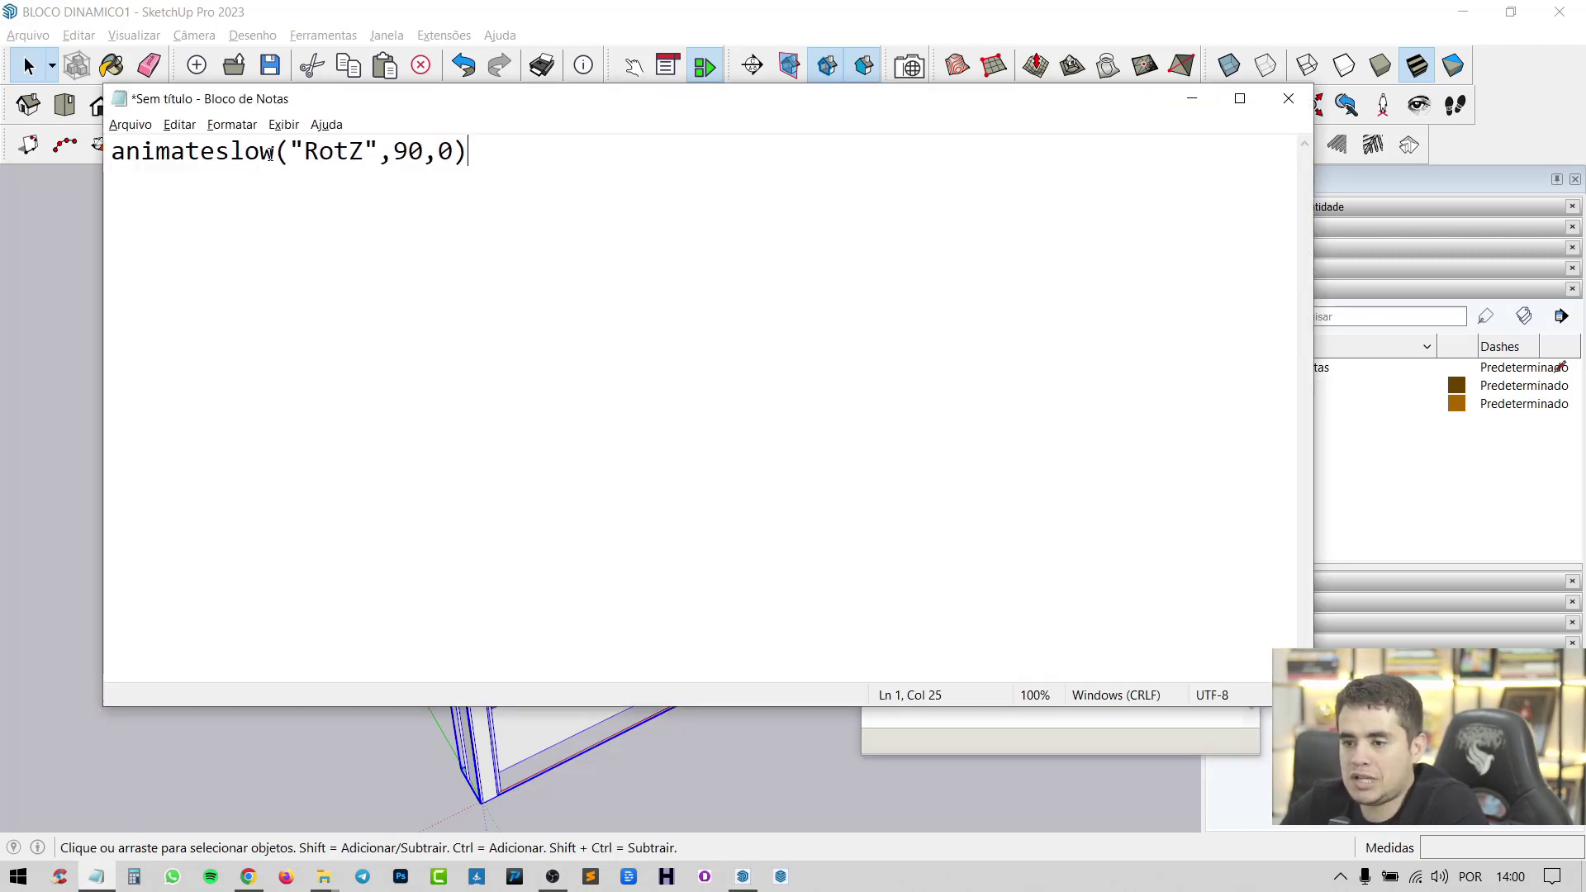
Step: Review the animateslow("RotZ",90,0) formula in Notepad, then minimize it to return to SketchUp
drag(273, 153, 494, 162)
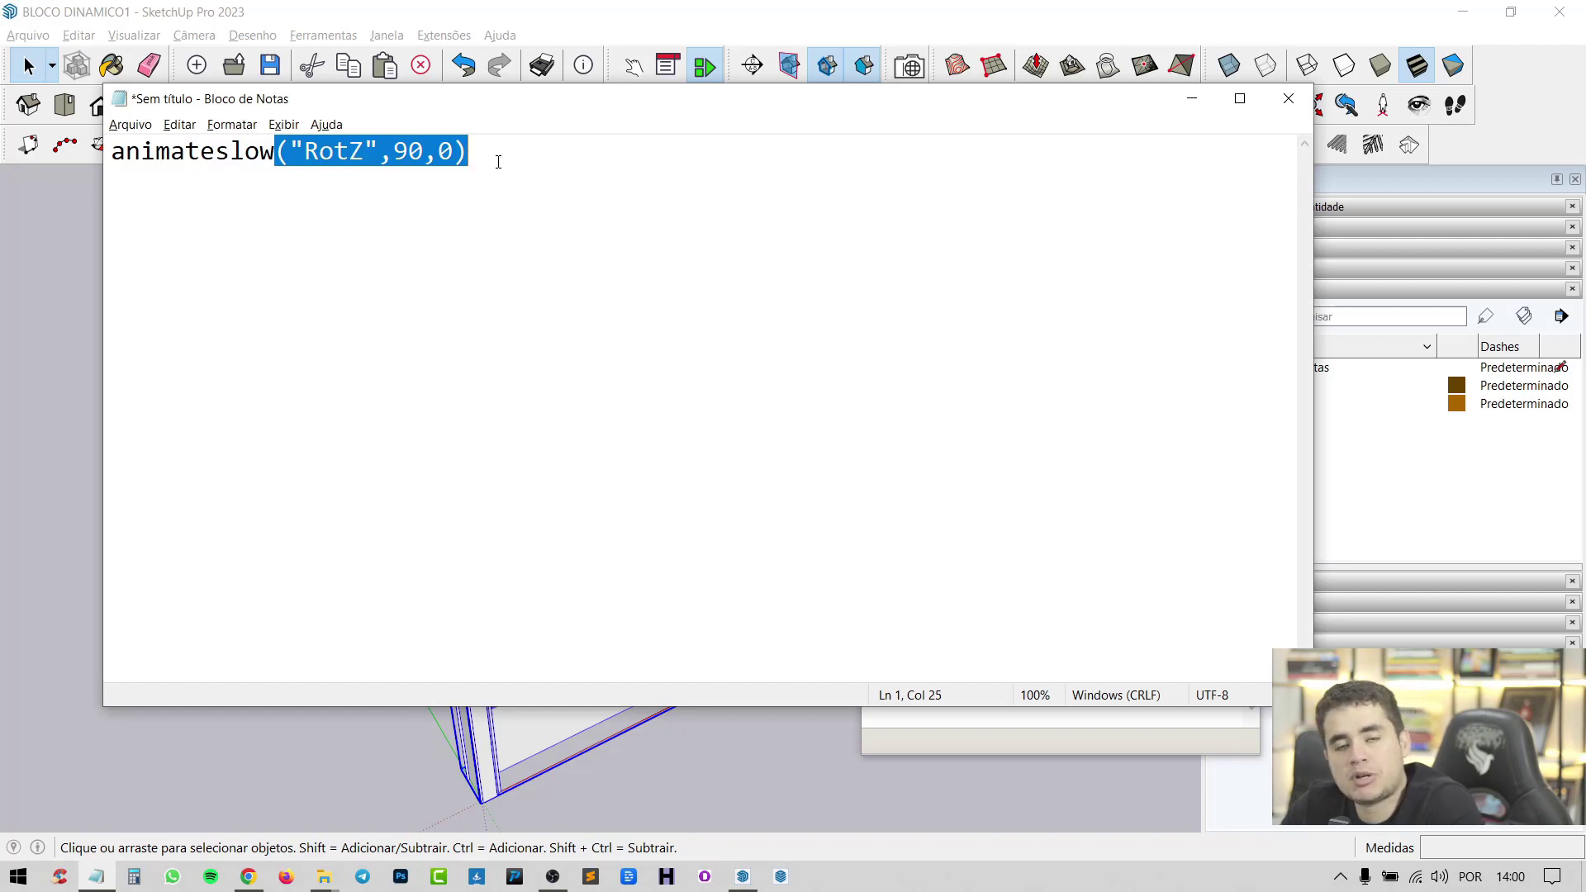
click(498, 162)
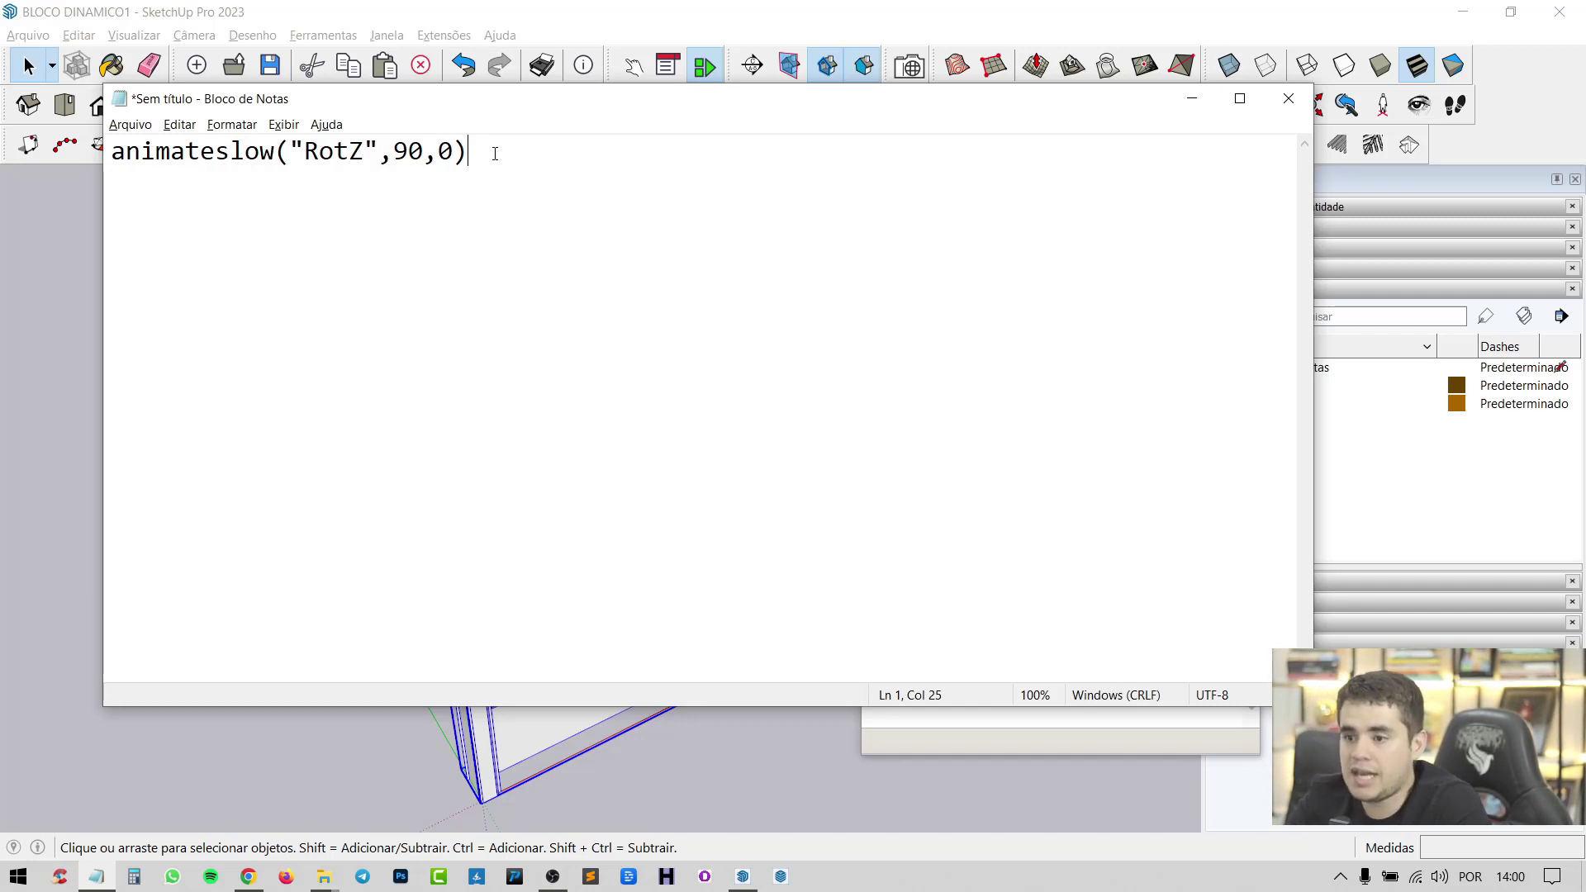
drag(552, 118, 599, 145)
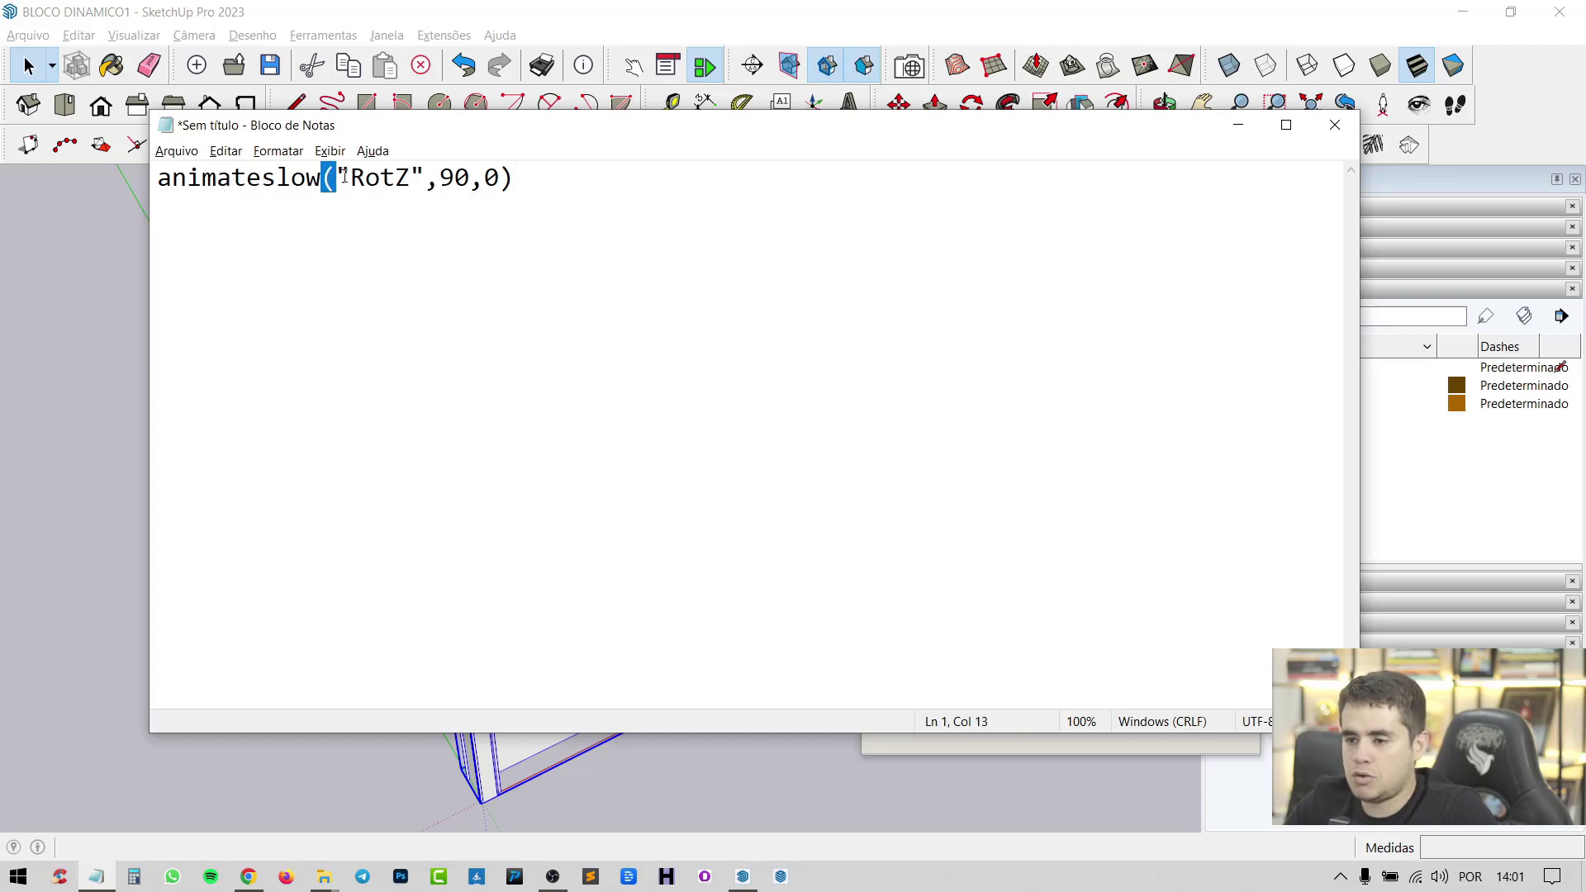
click(1237, 125)
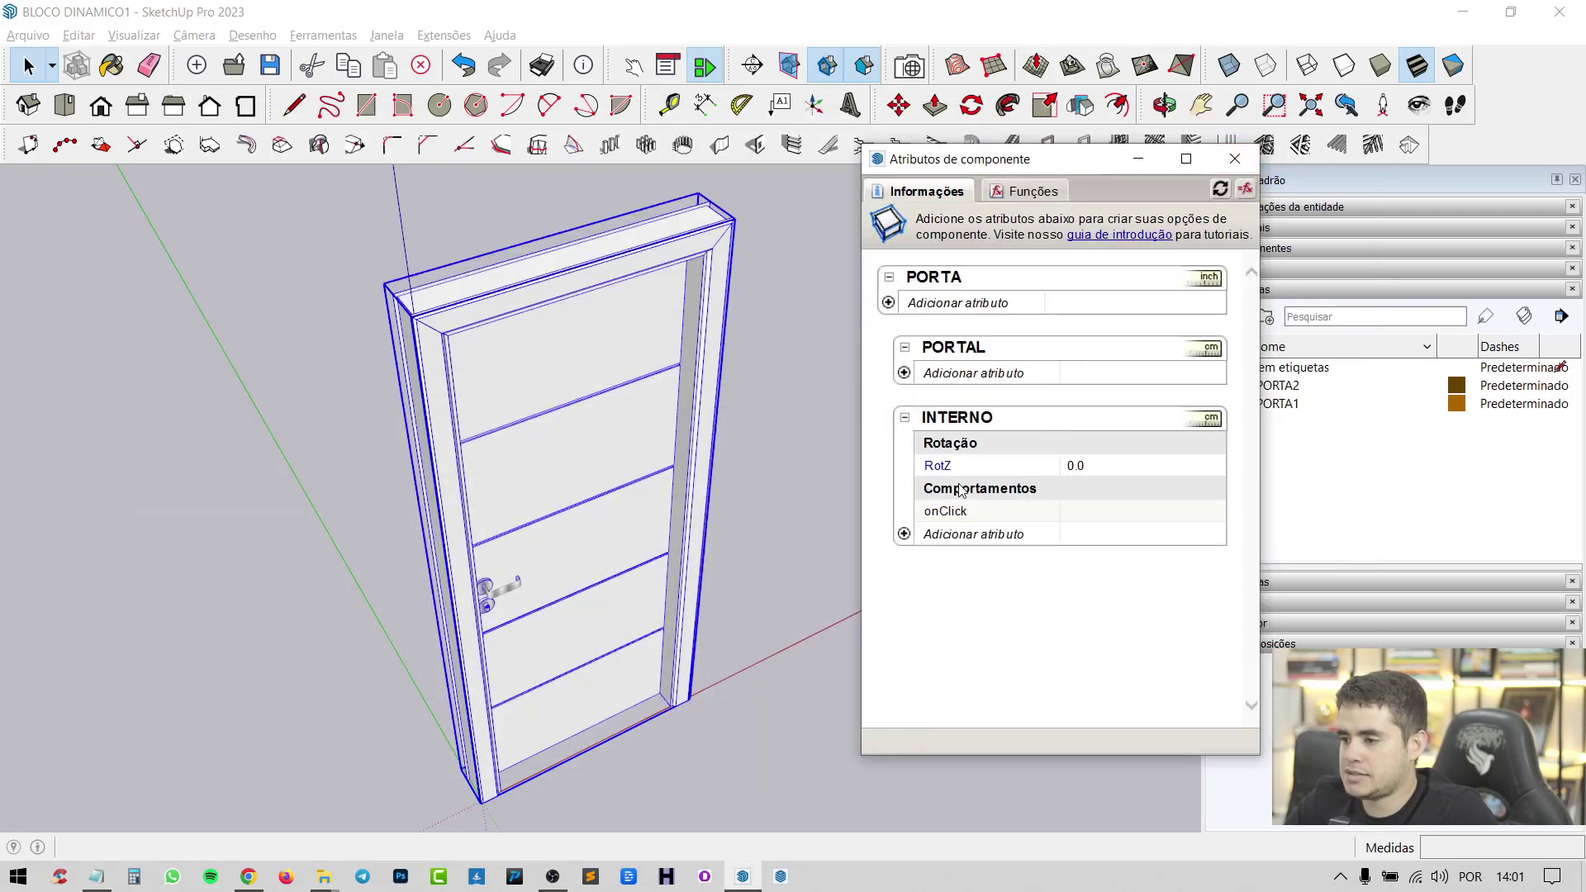
Step: Enter animateslow("RotZ",90,0) as INTERNO's onClick value, checking the spelling against Notepad
click(1109, 512)
text(an)
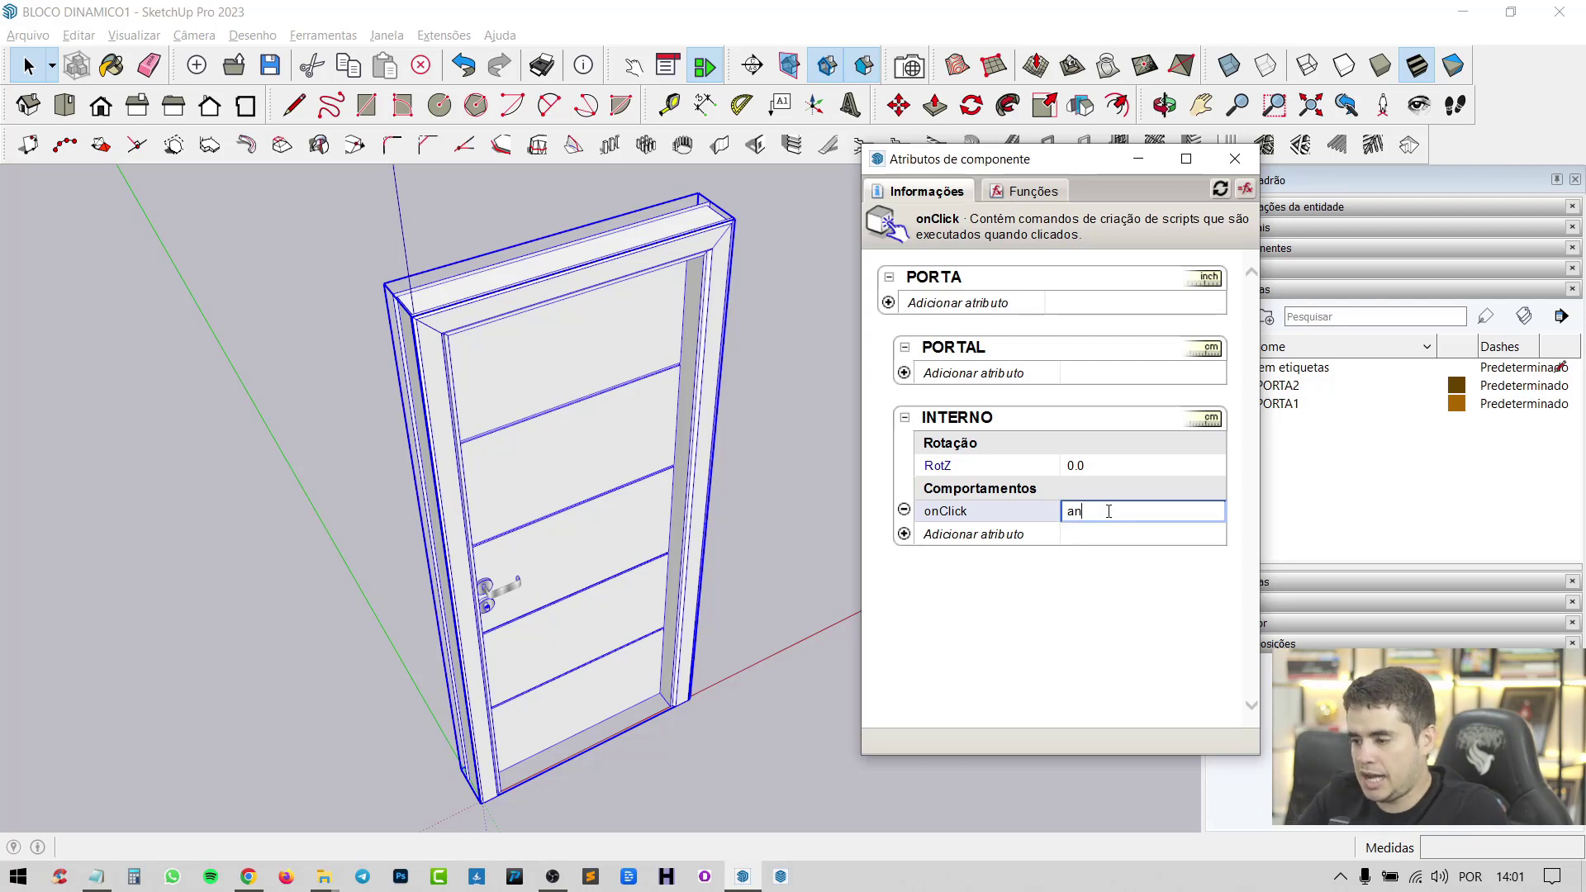
text(imateslow)
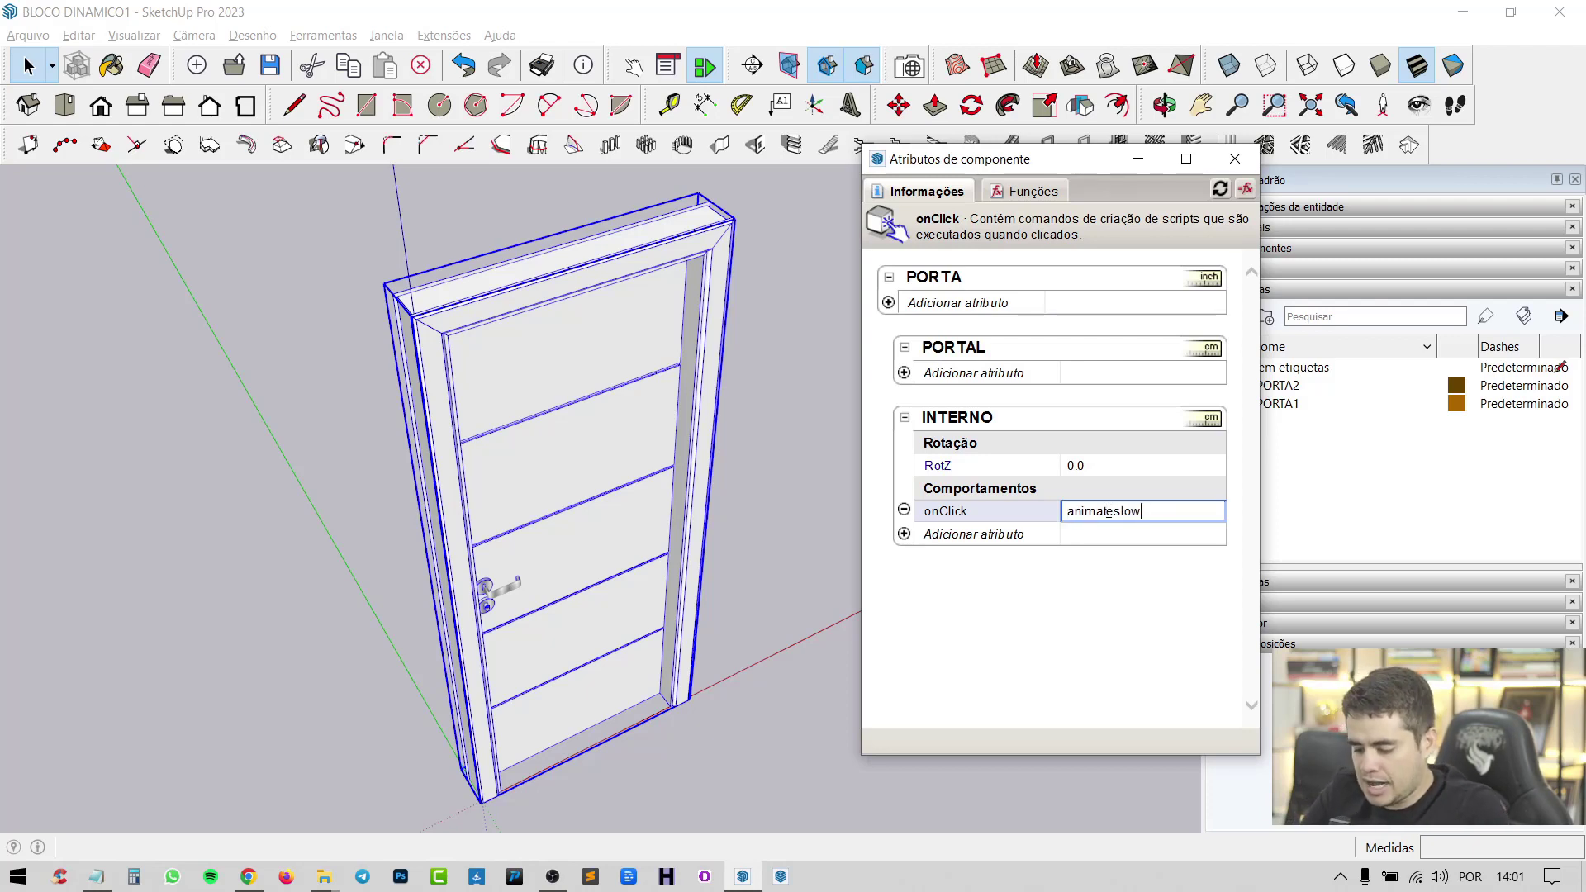
text(()
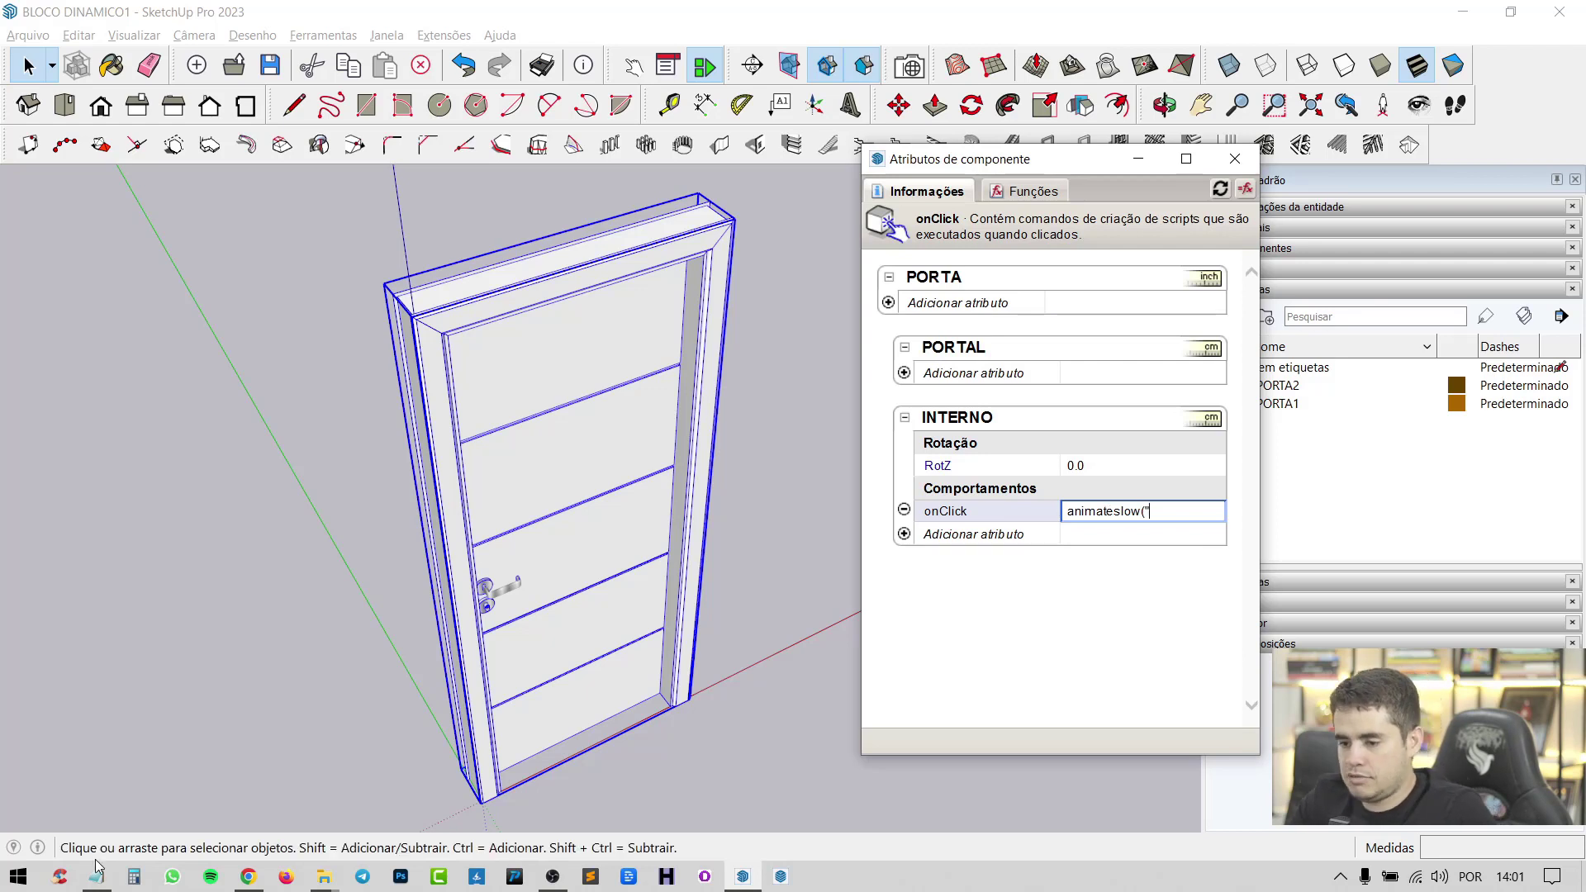
click(96, 876)
drag(364, 180, 408, 180)
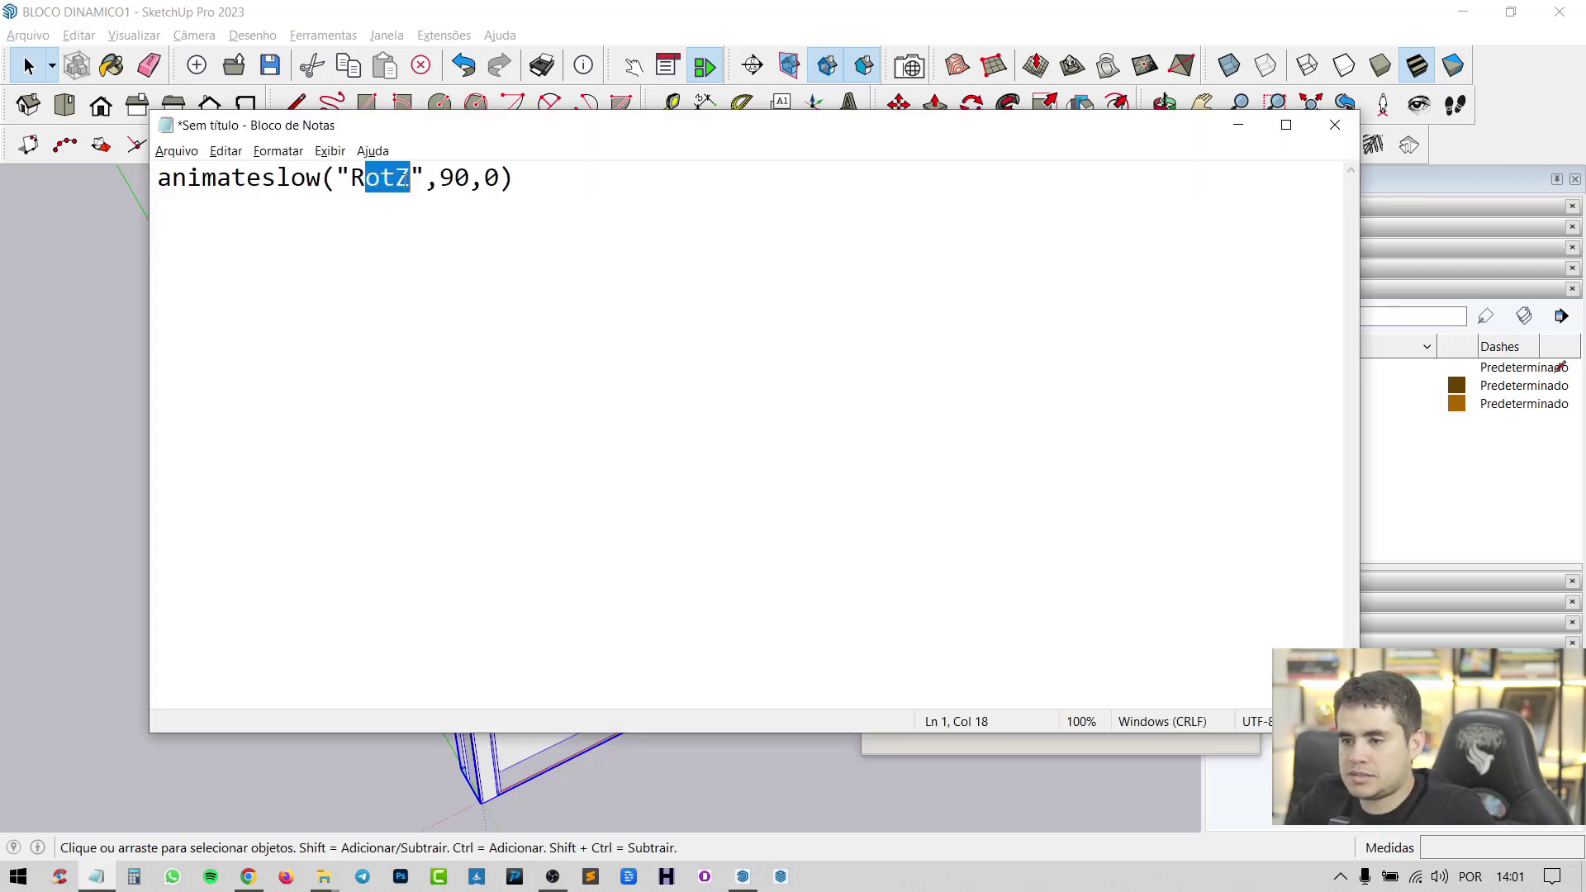
click(414, 178)
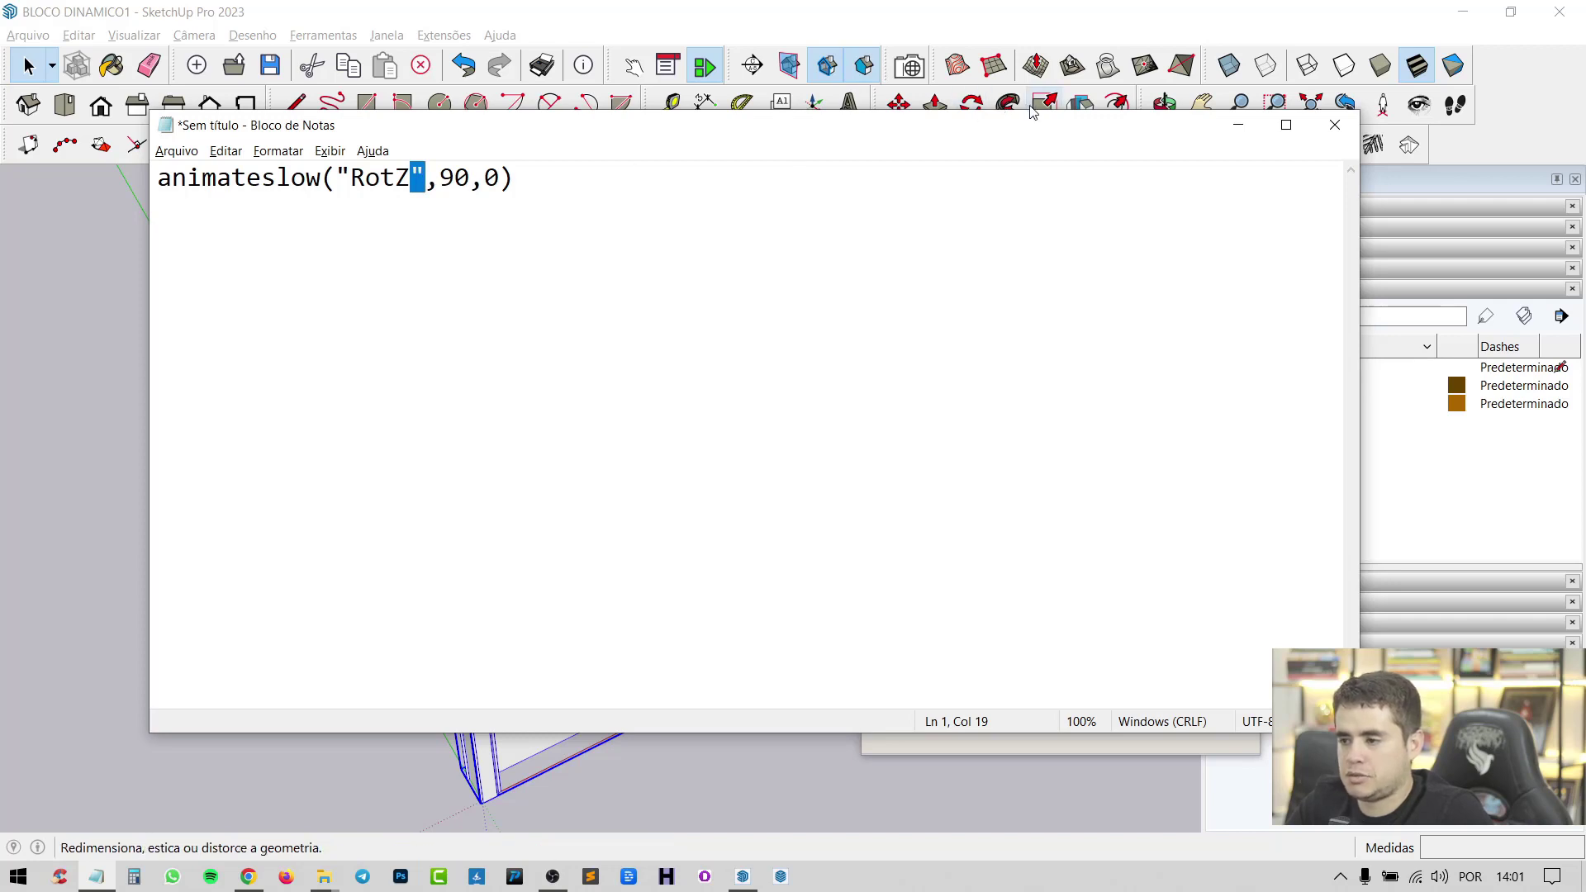
click(1237, 124)
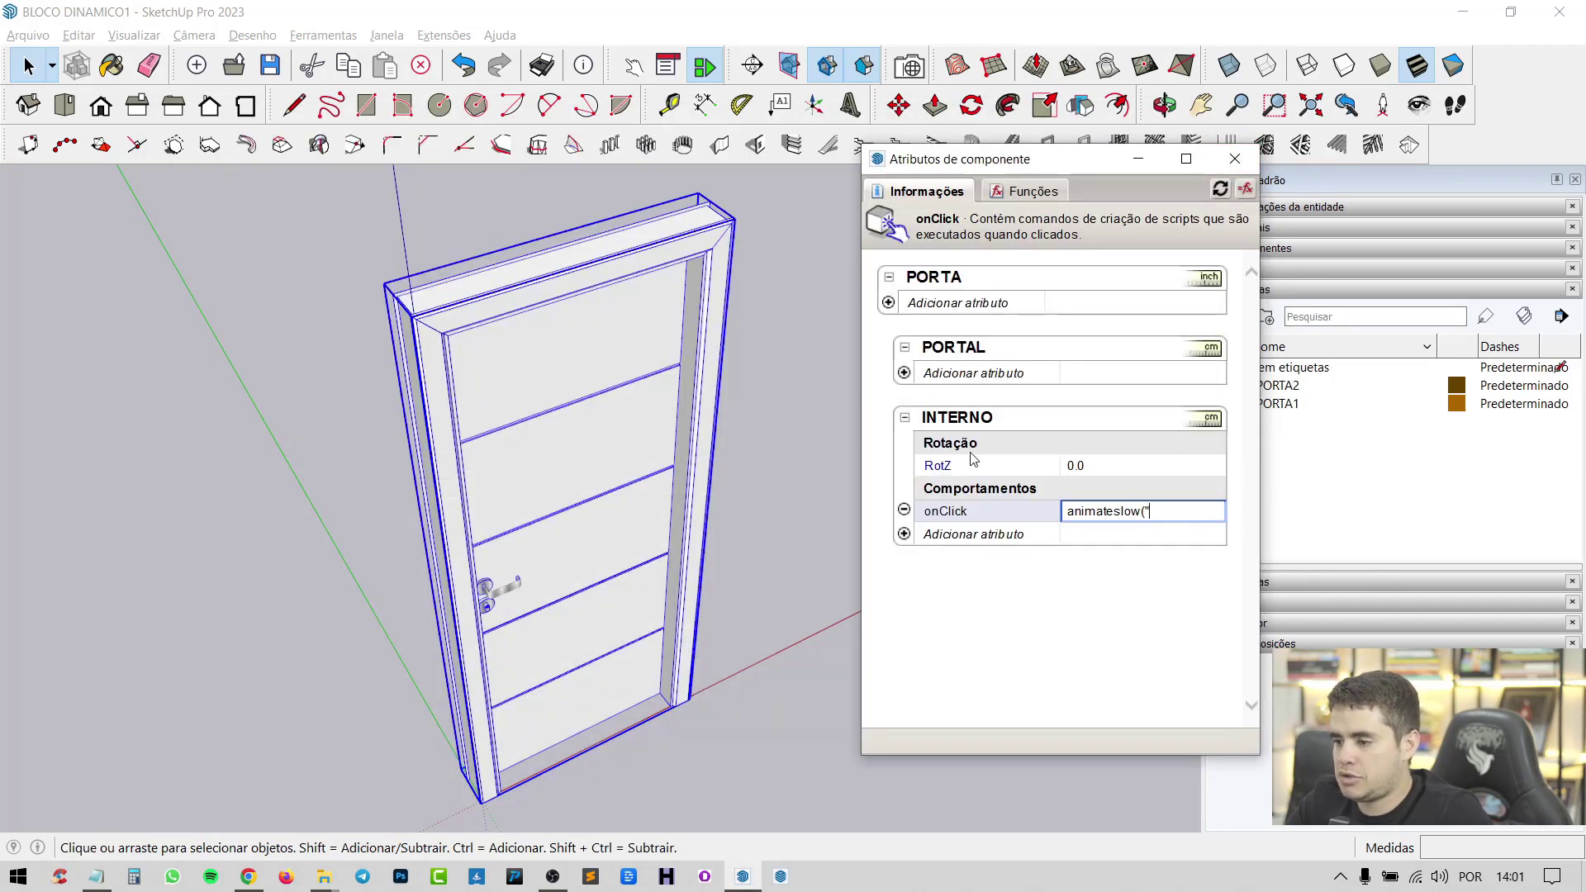
click(1075, 571)
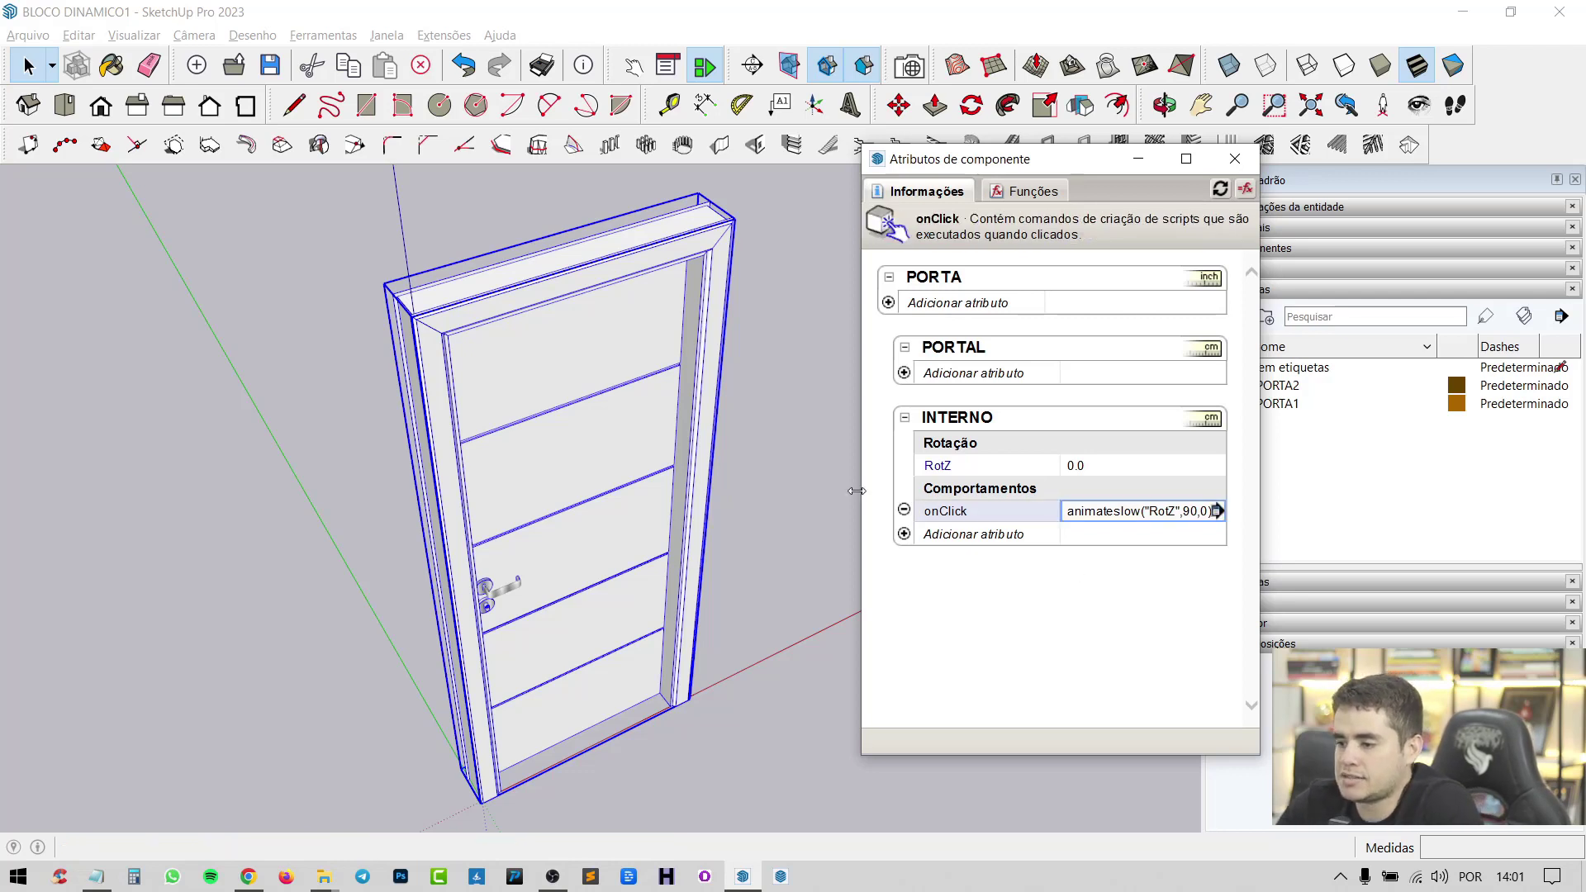
Step: Click the door with the Interact tool to swing it open and closed
click(633, 70)
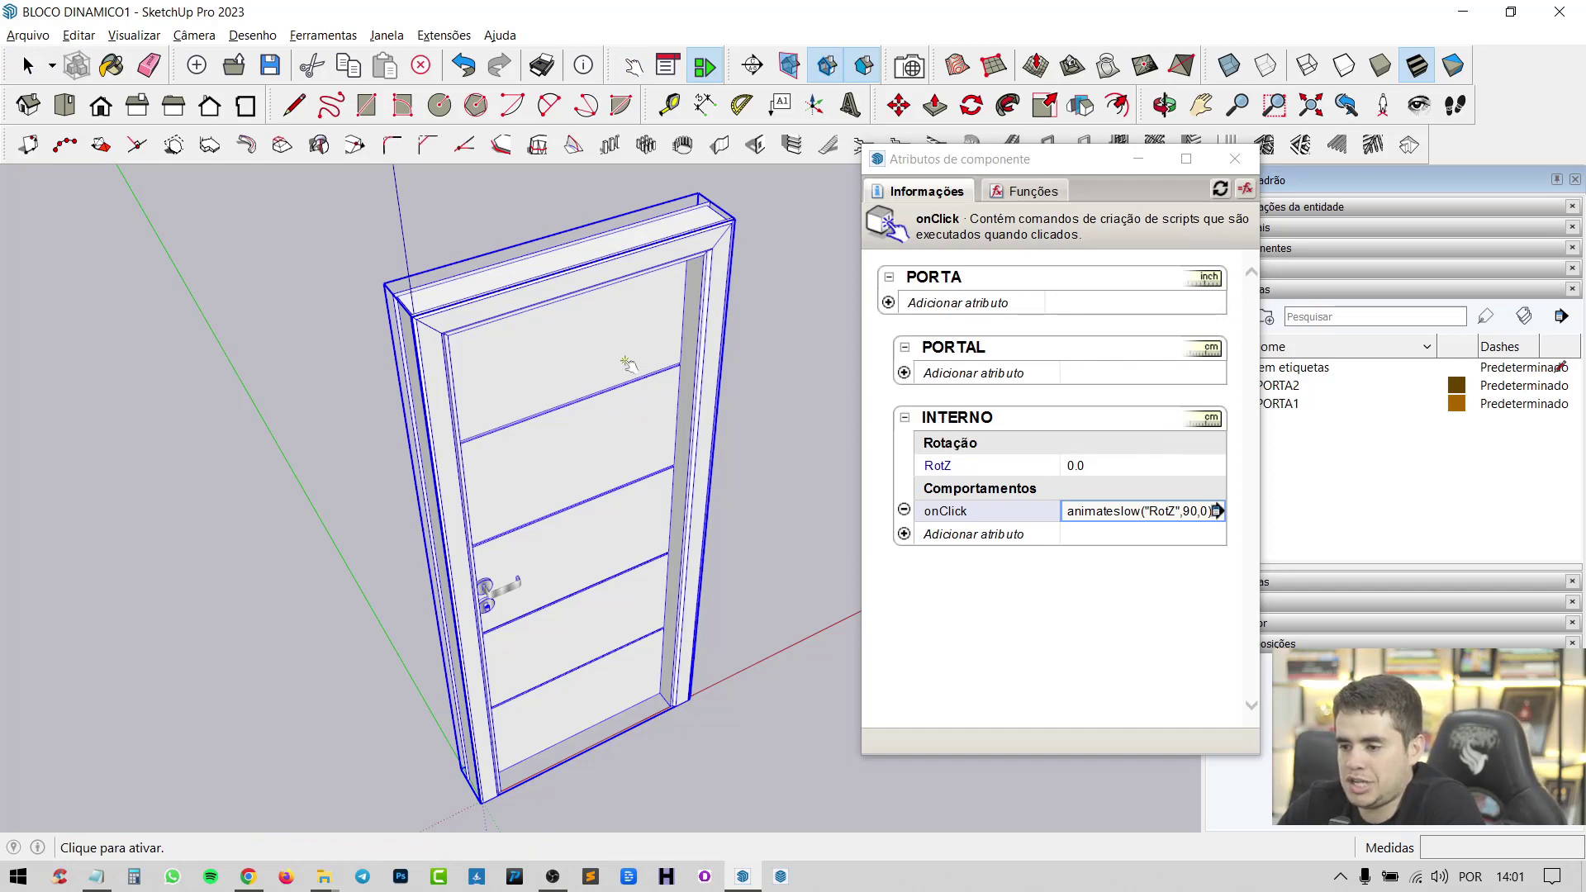
click(574, 330)
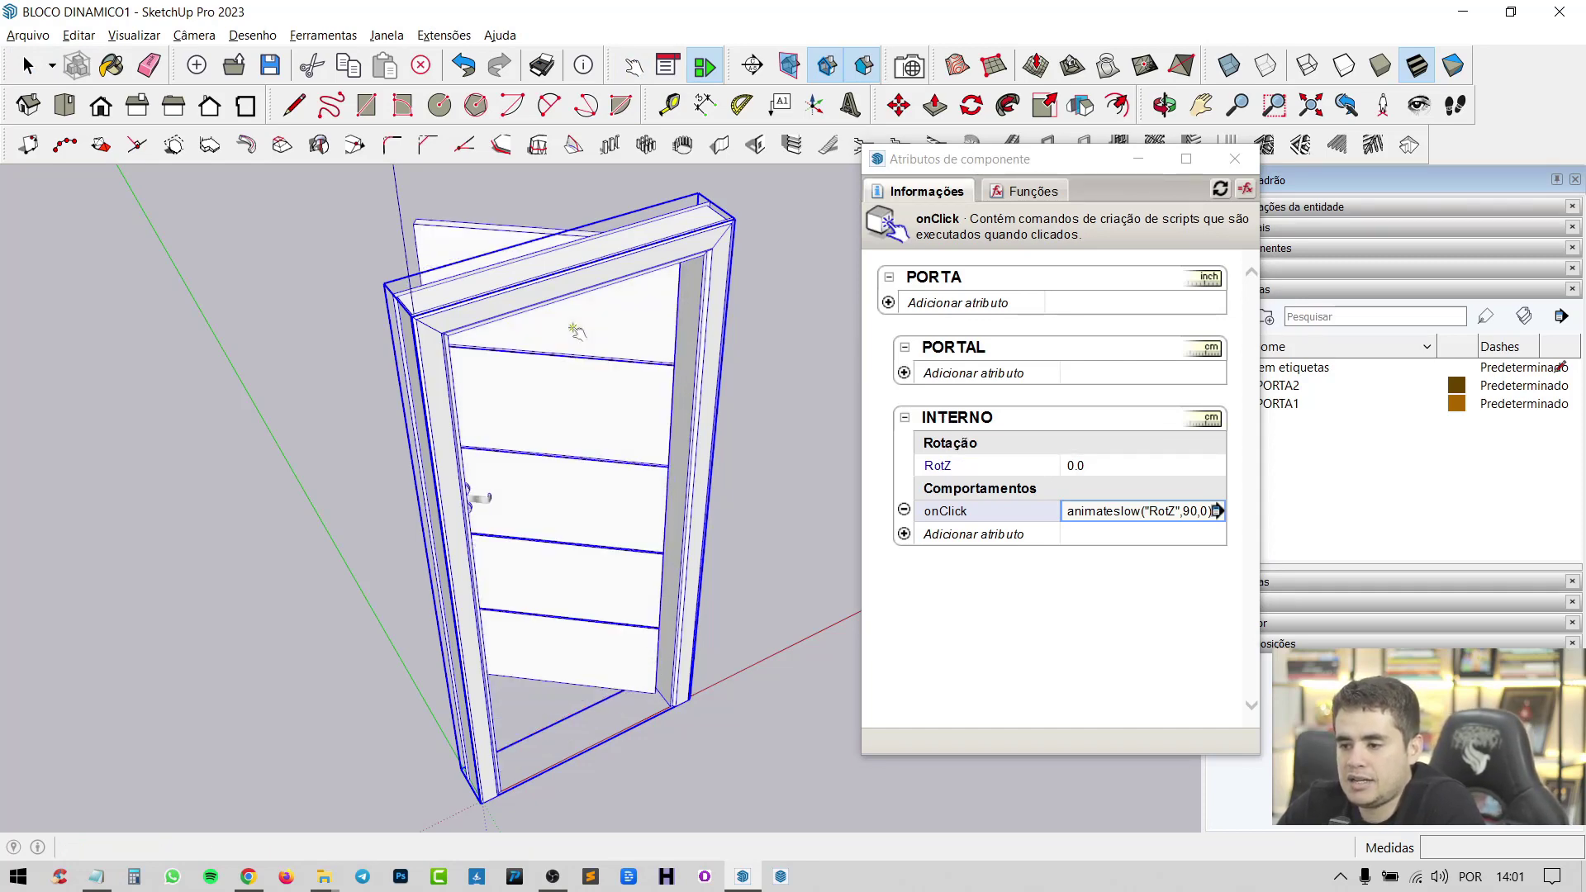
click(625, 475)
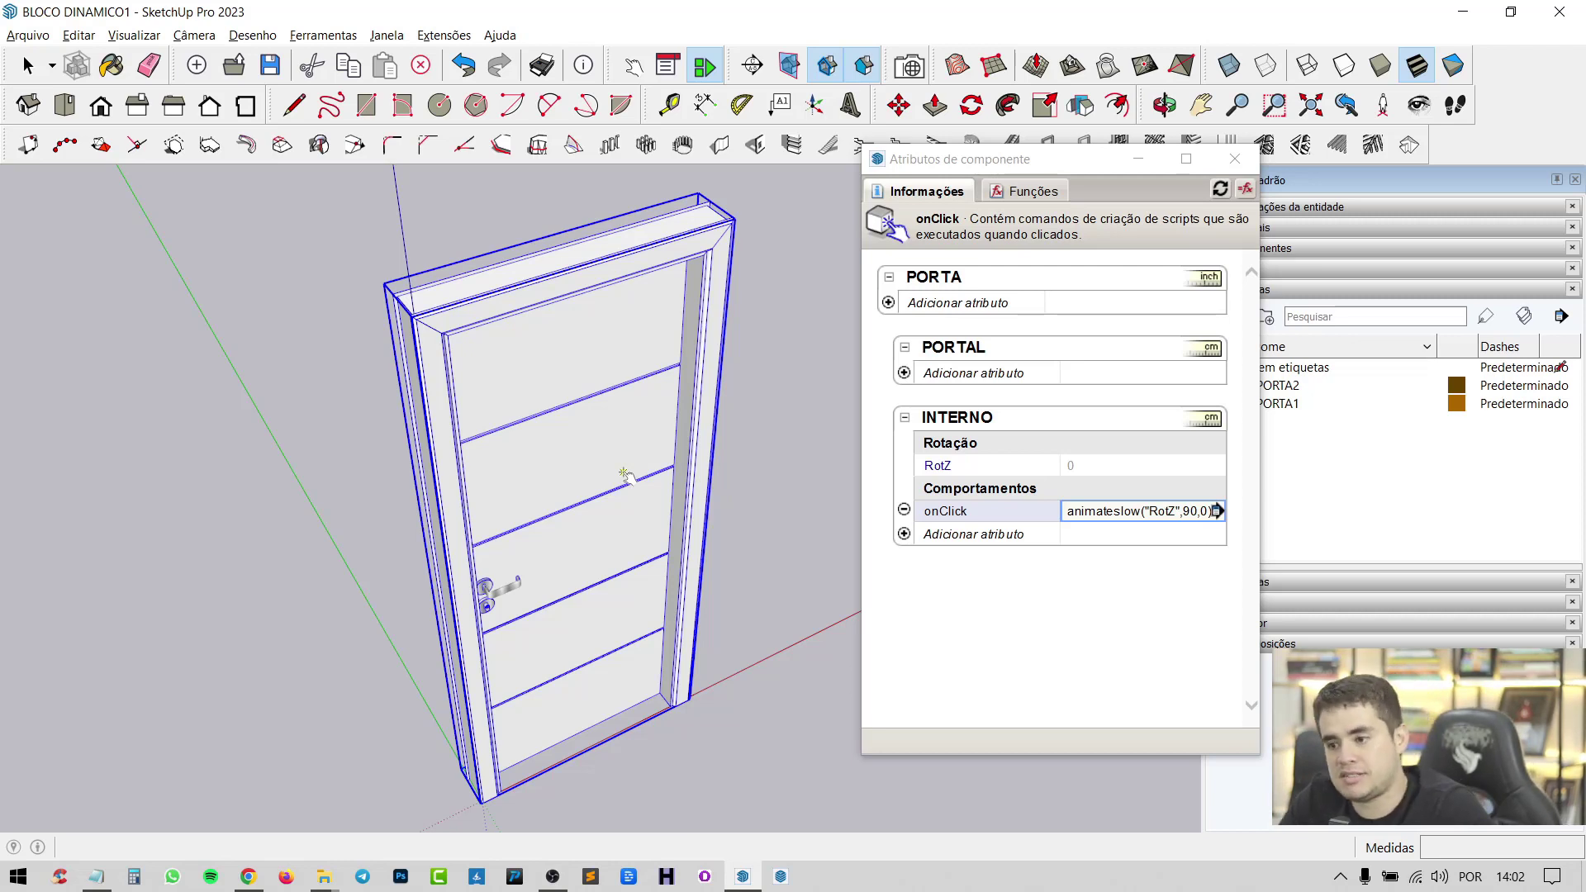
middle_drag(625, 475, 601, 467)
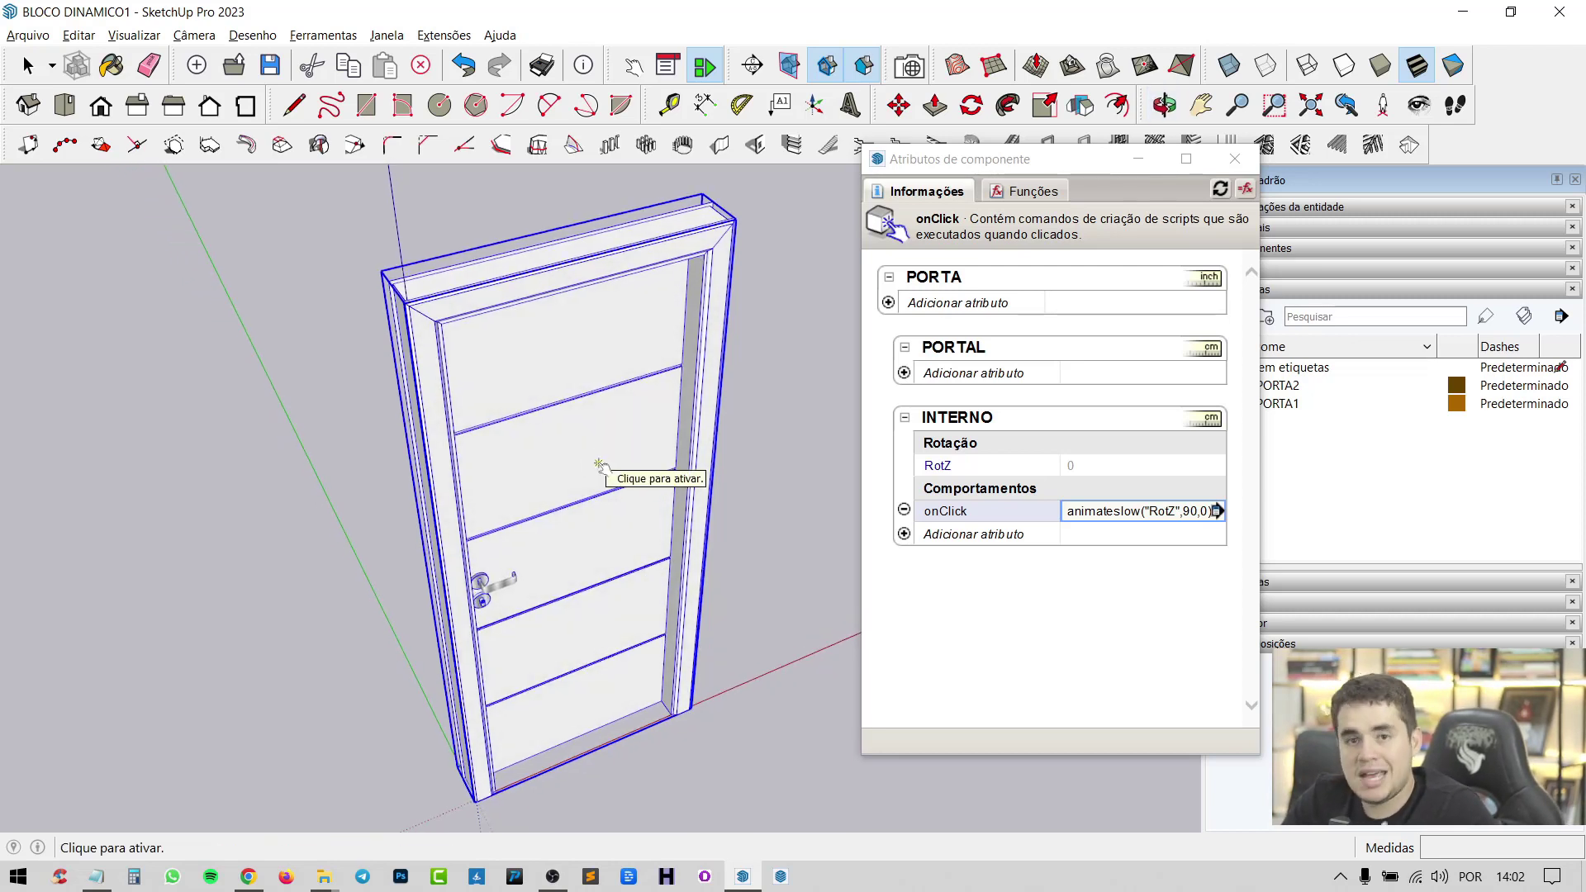
Step: Close the Component Attributes window and open the door component for editing
key(space)
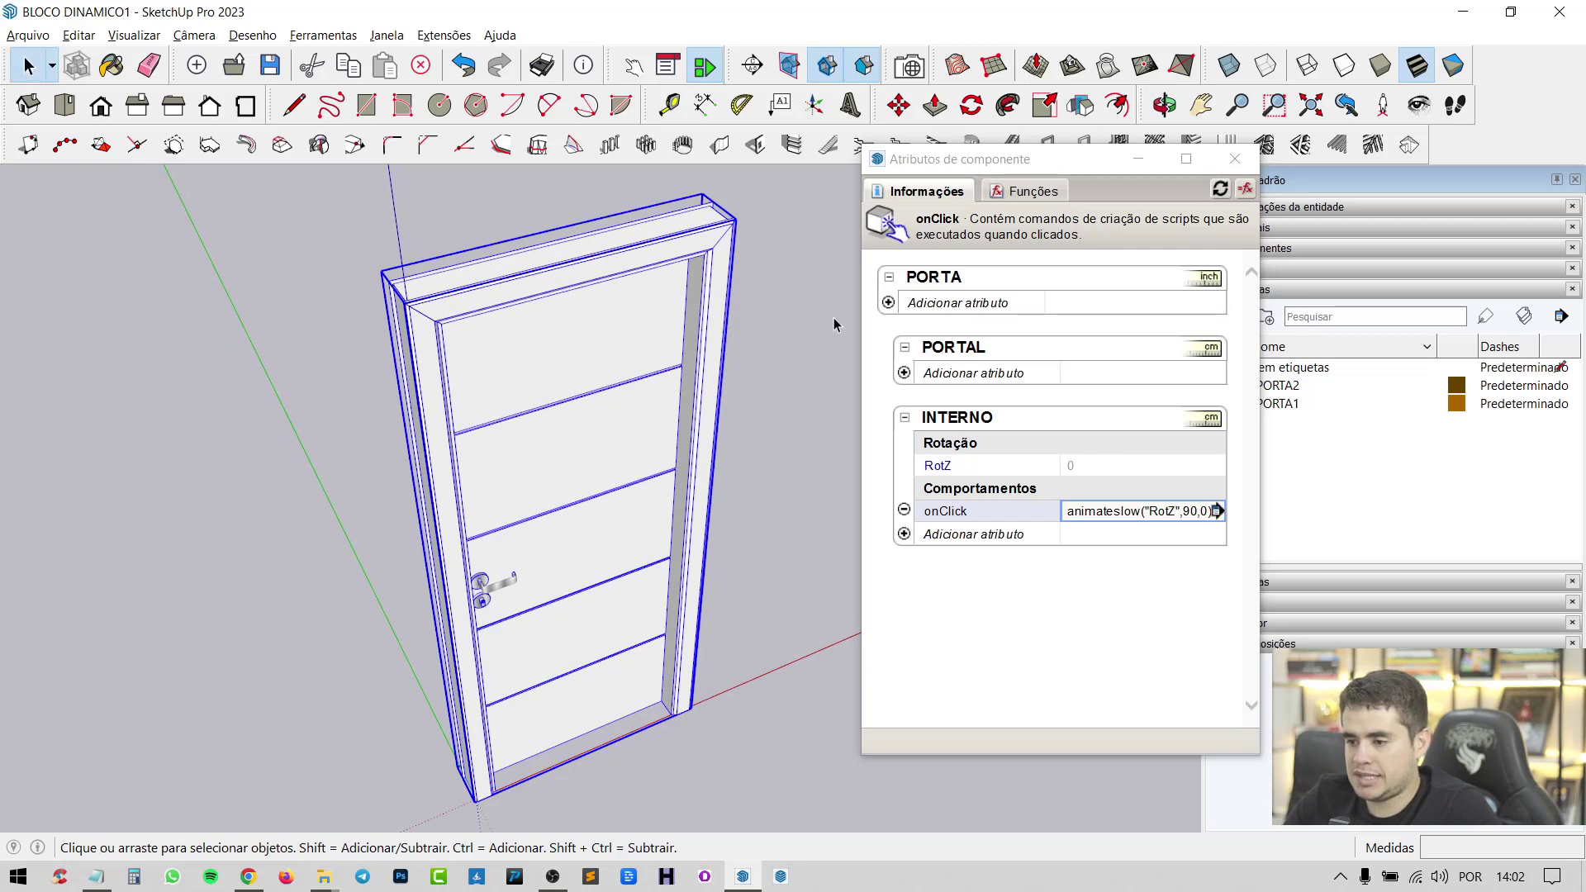
click(1233, 158)
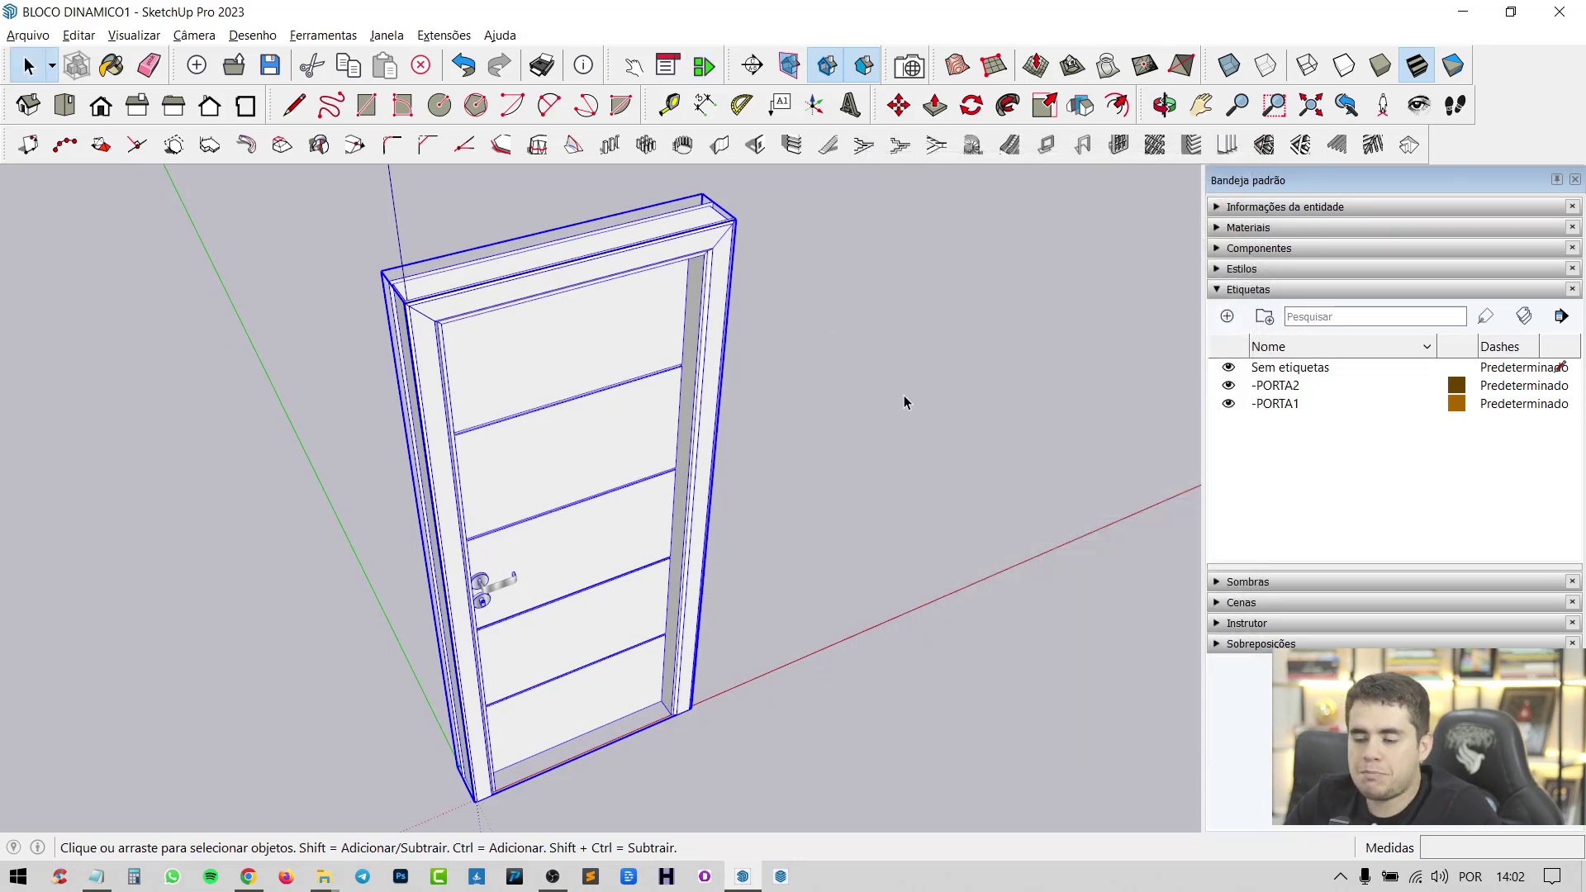
double_click(628, 346)
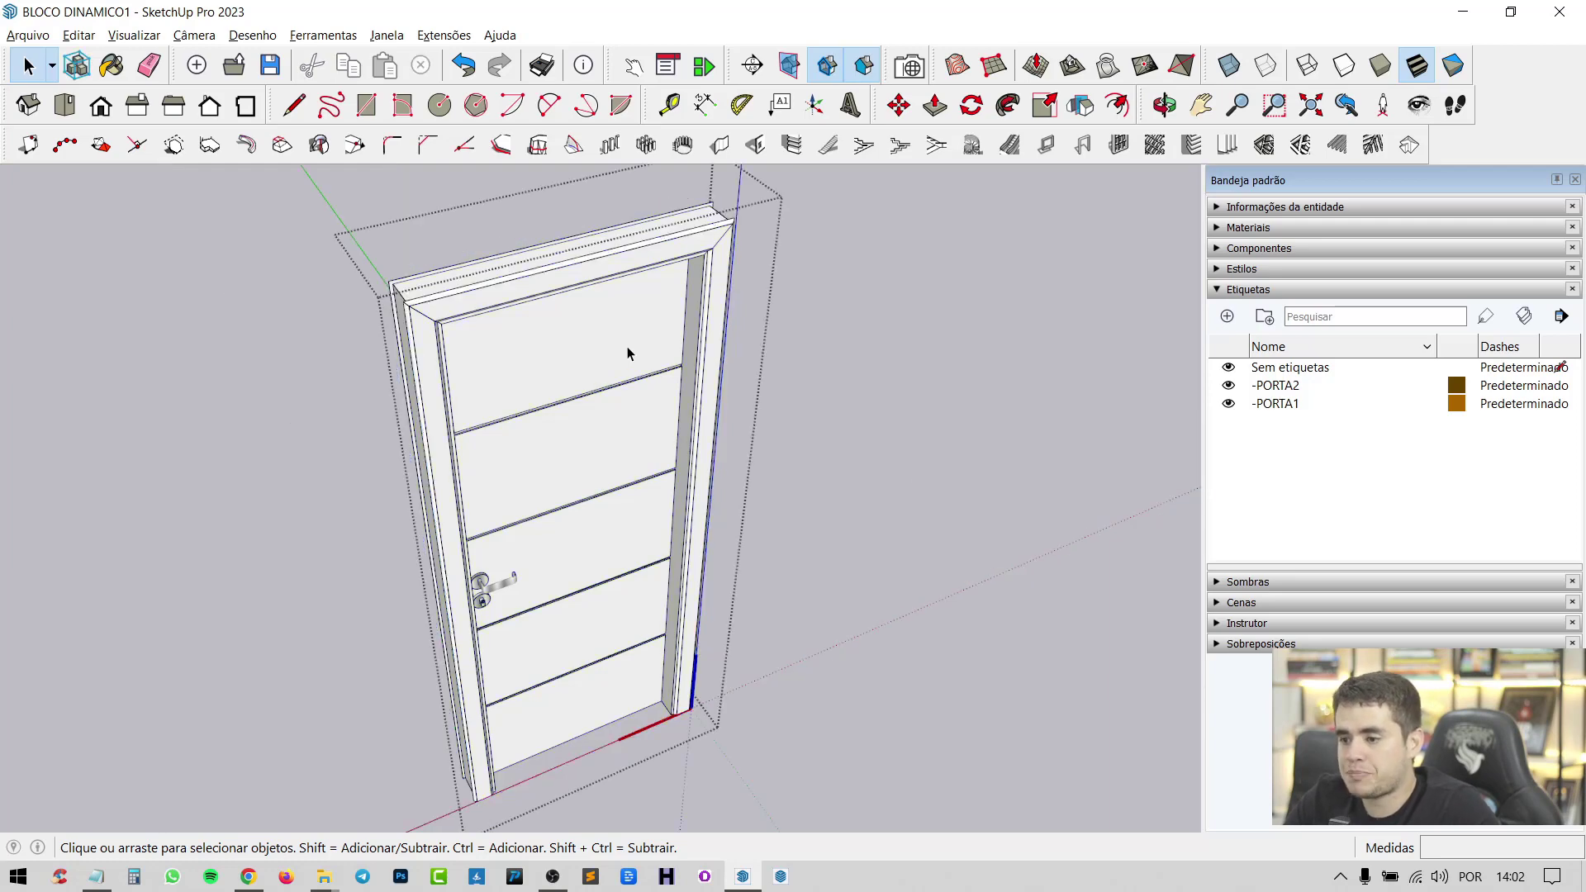
Step: Try moving the door leaf's axes origin to its bottom edge, accepting the dynamic component warning
click(626, 353)
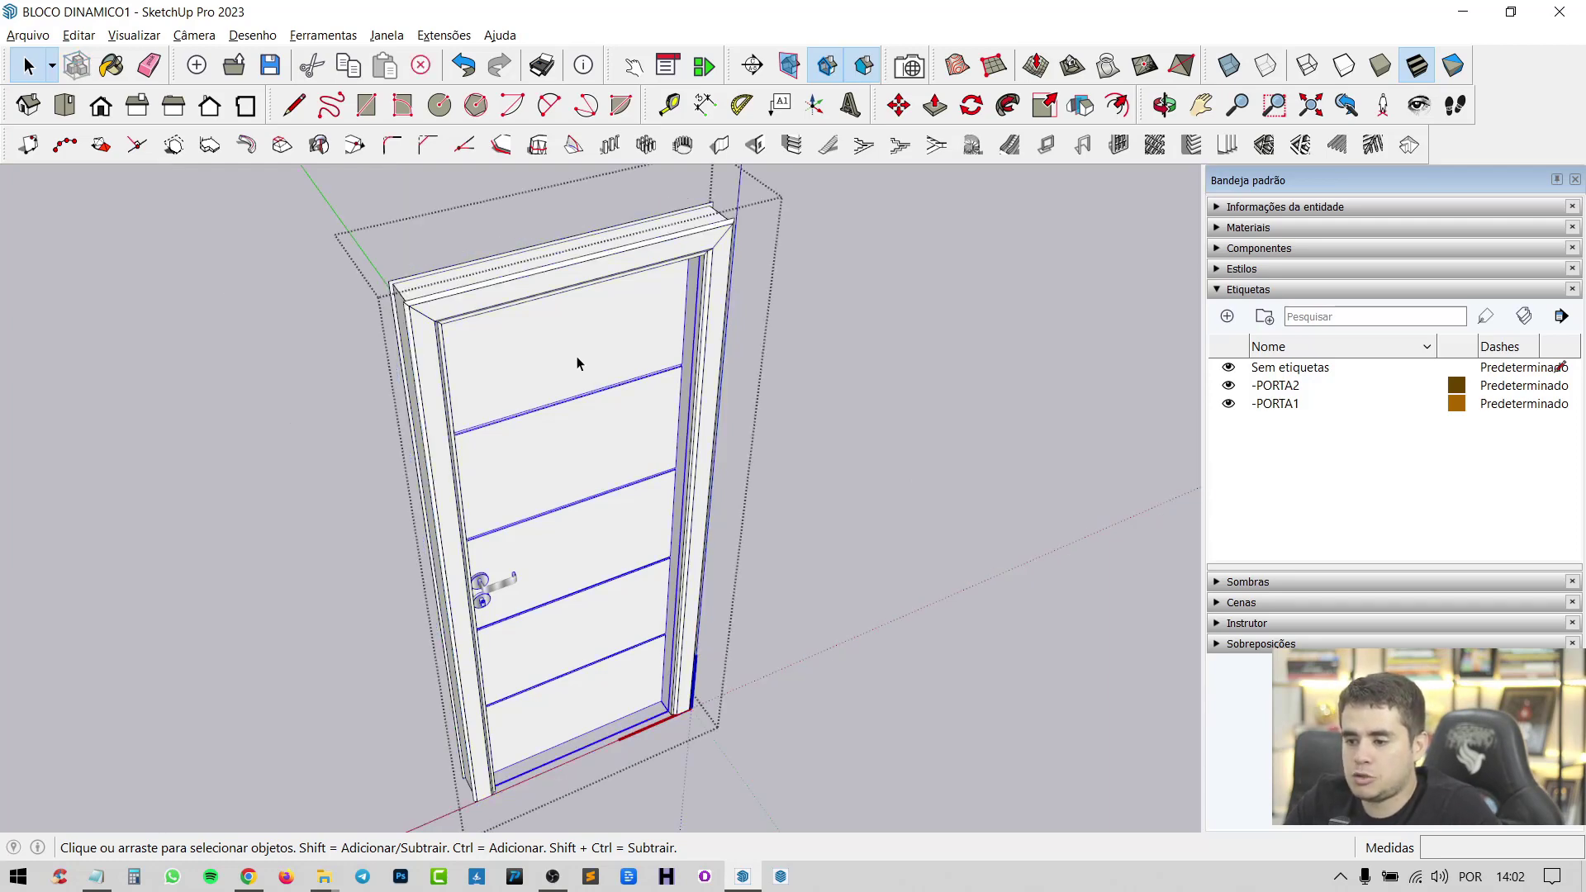
right_click(577, 360)
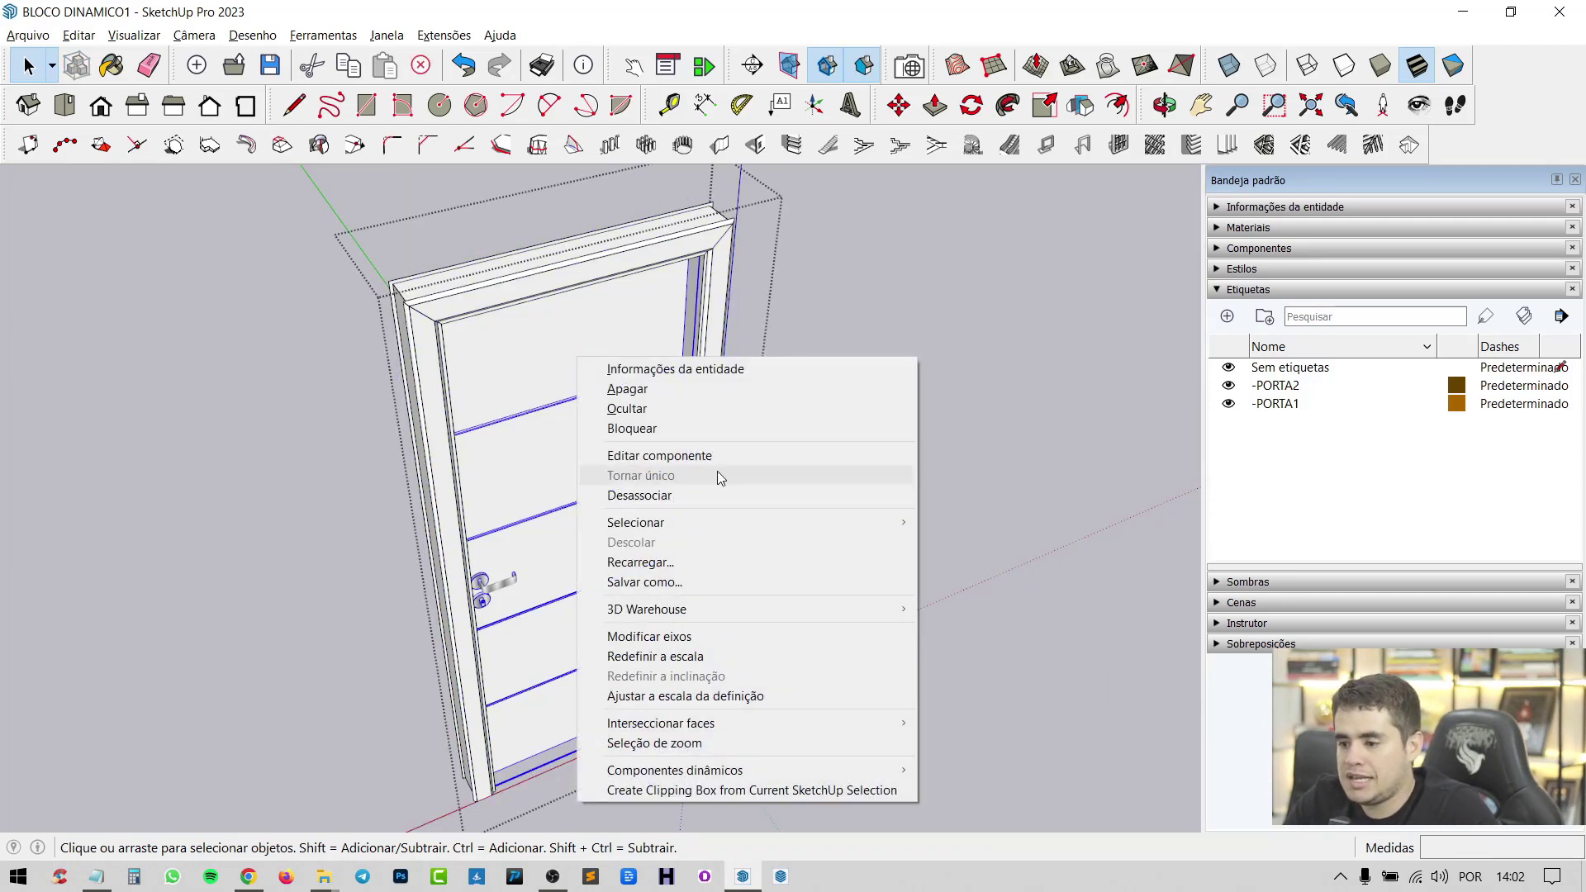
click(649, 636)
scroll(621, 735, up, 3)
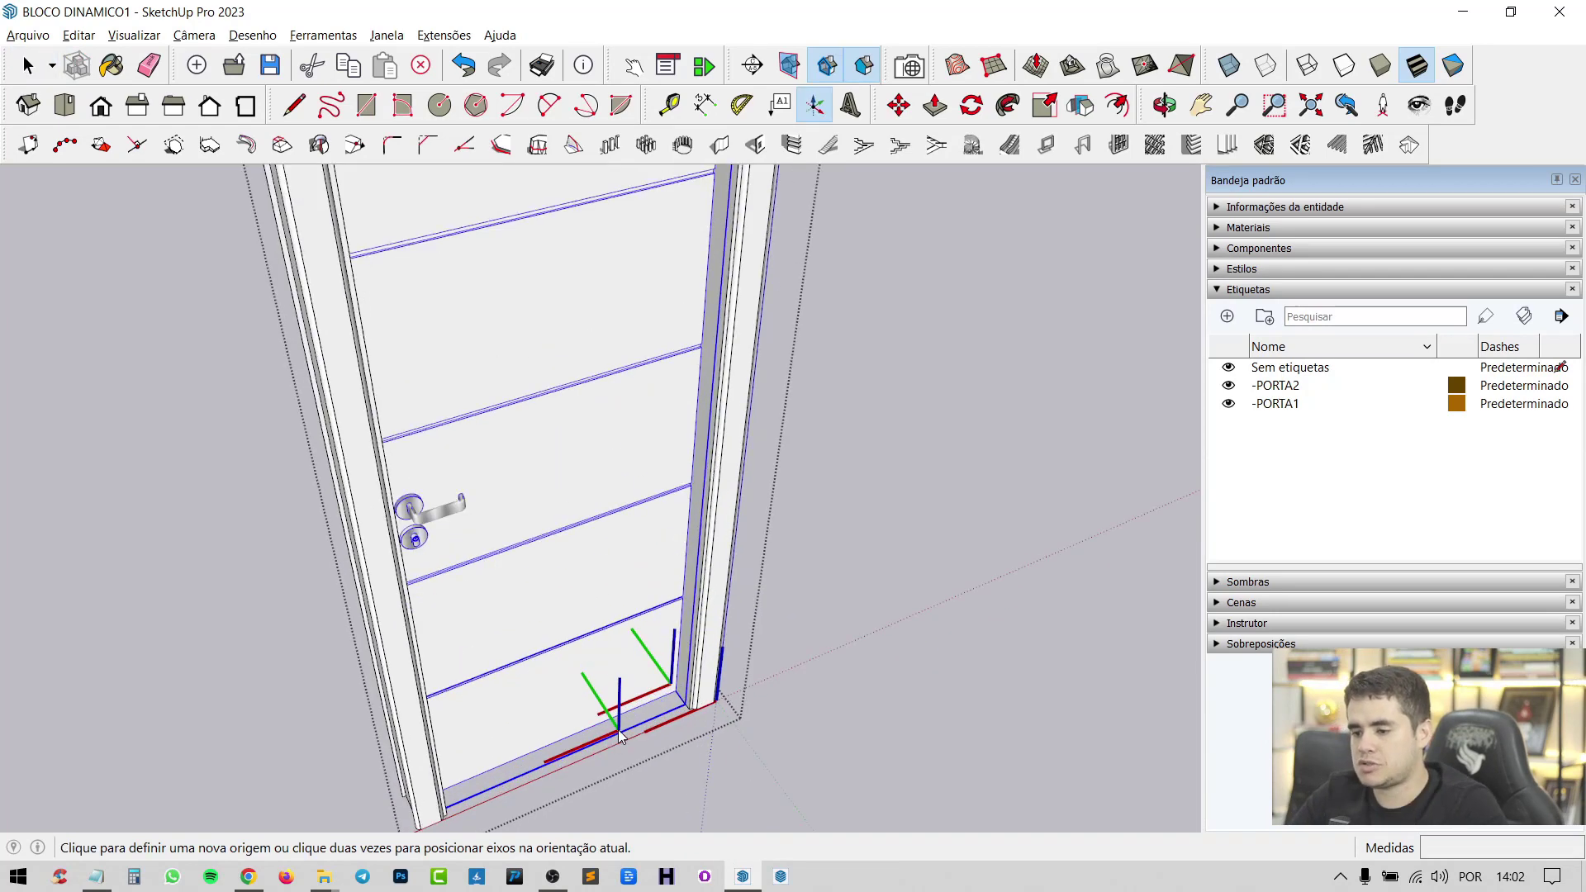
middle_drag(621, 734, 944, 567)
scroll(686, 535, up, 3)
scroll(685, 535, up, 2)
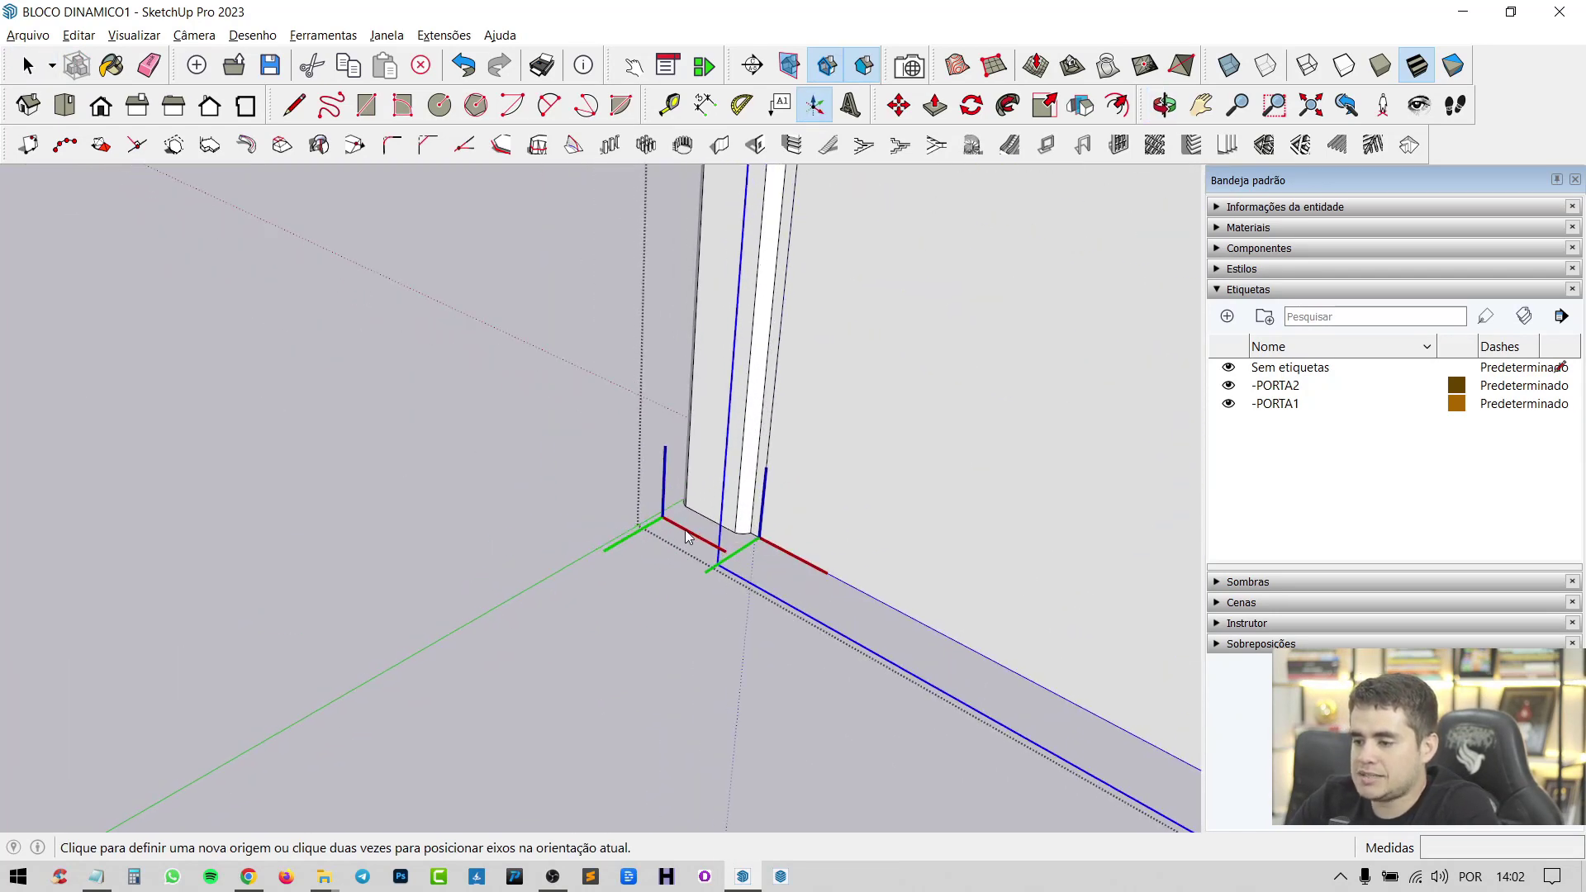
middle_drag(685, 535, 773, 524)
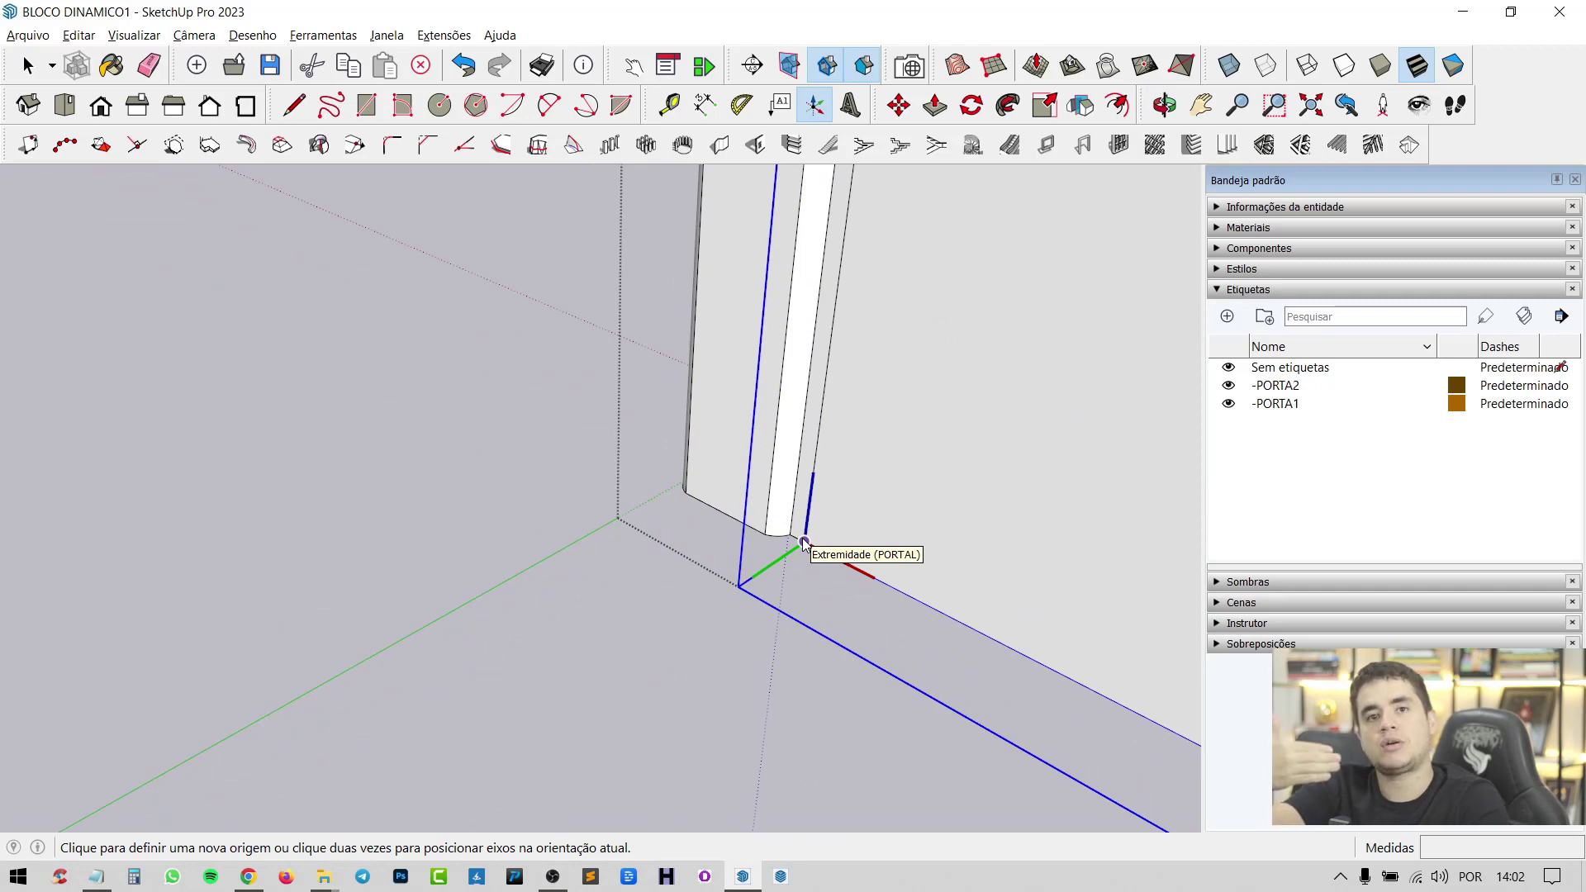
scroll(328, 619, down, 1)
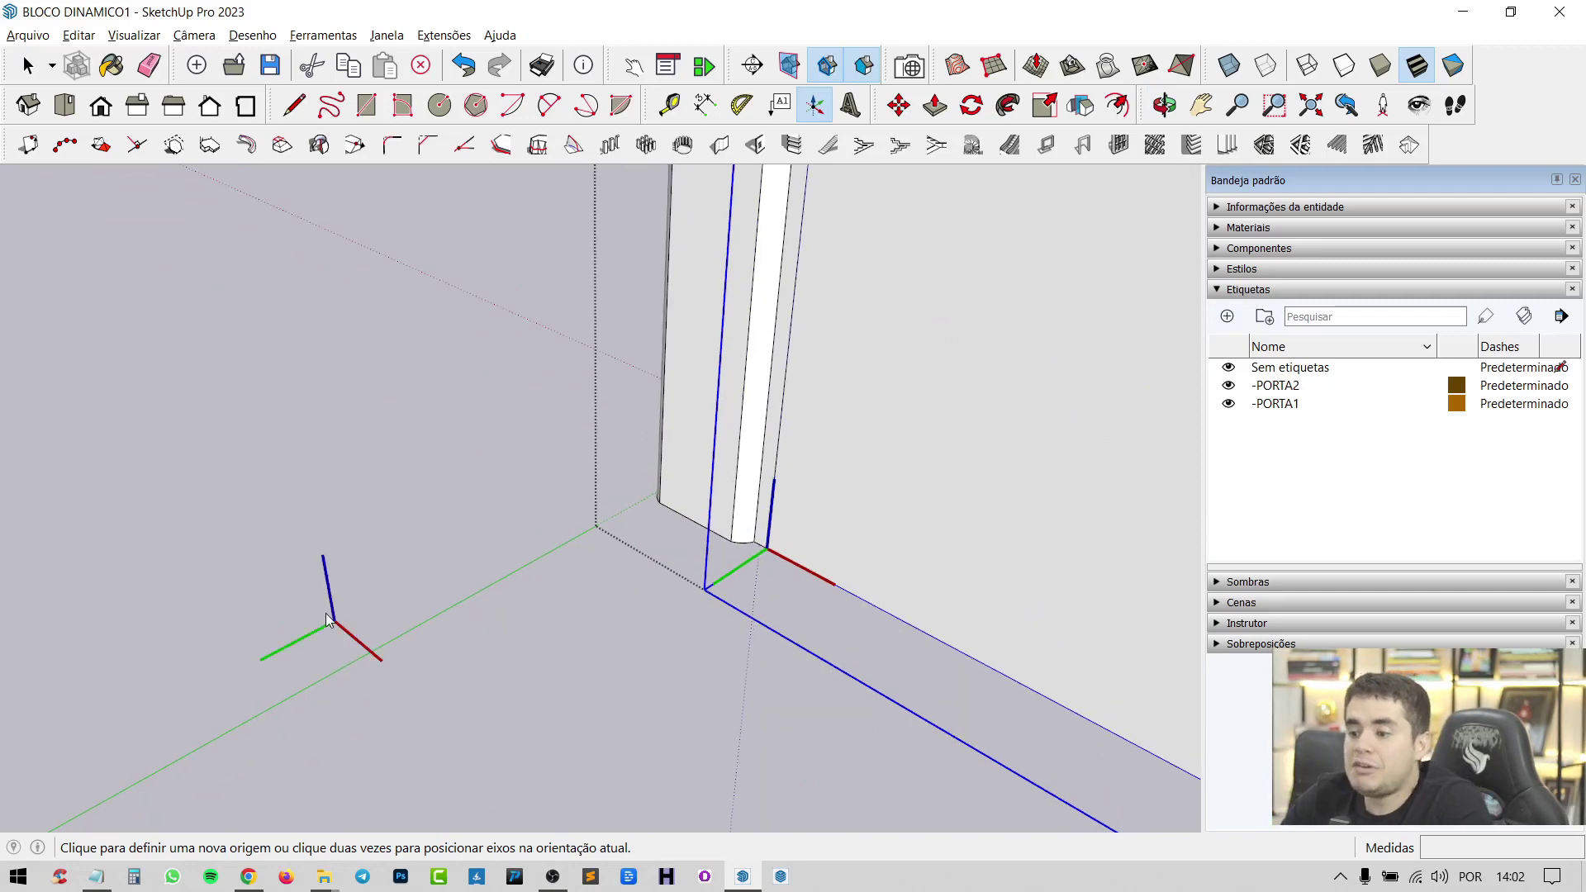
middle_drag(327, 619, 460, 400)
scroll(528, 462, up, 2)
scroll(835, 537, down, 1)
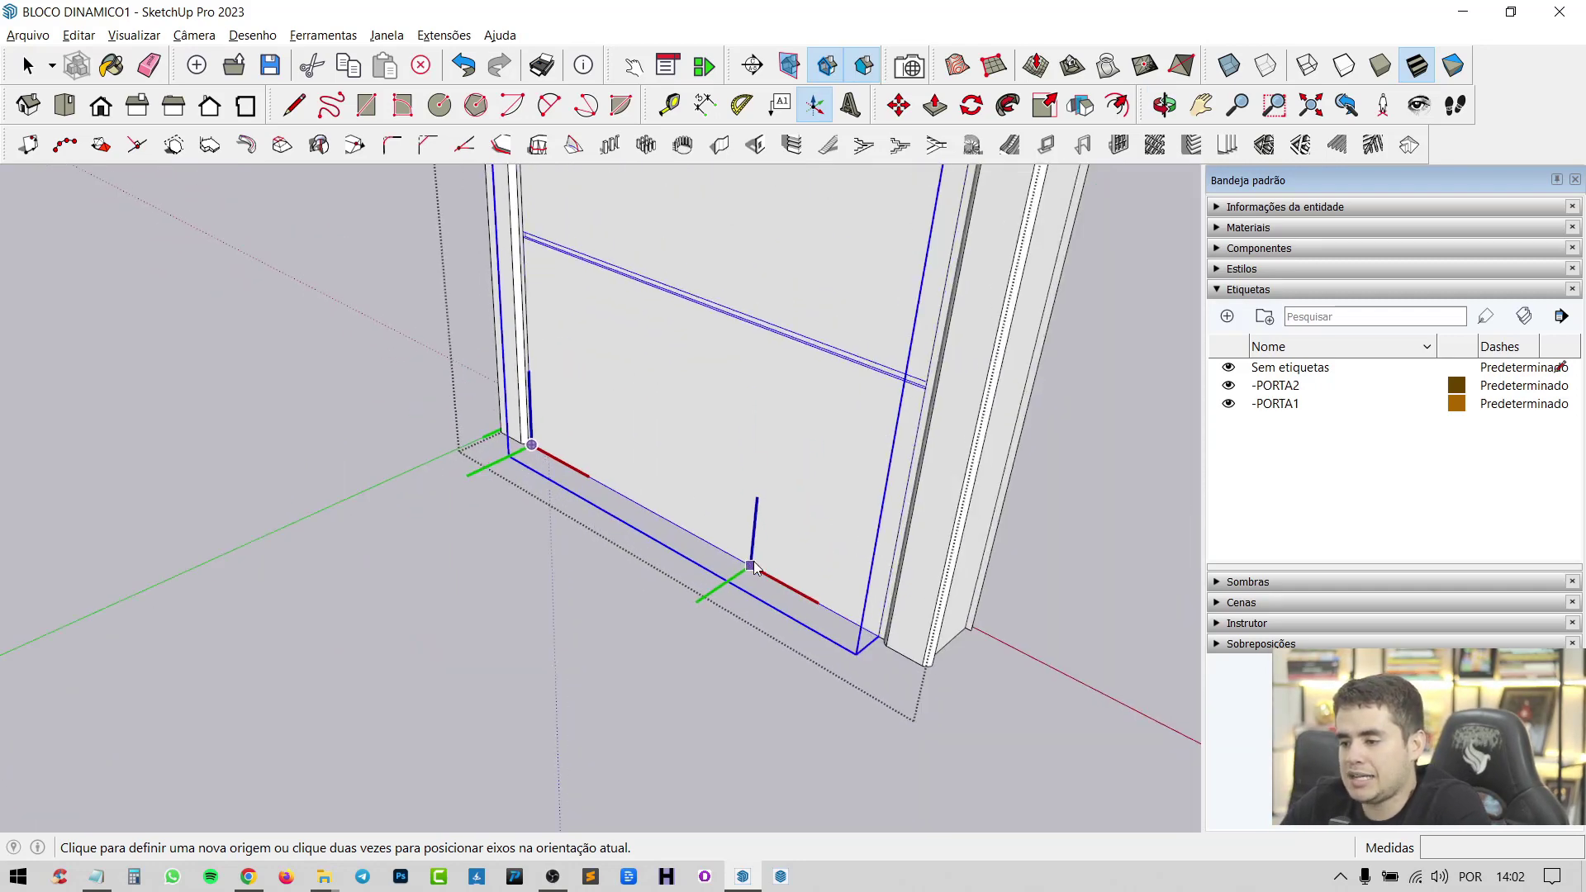
scroll(753, 567, up, 1)
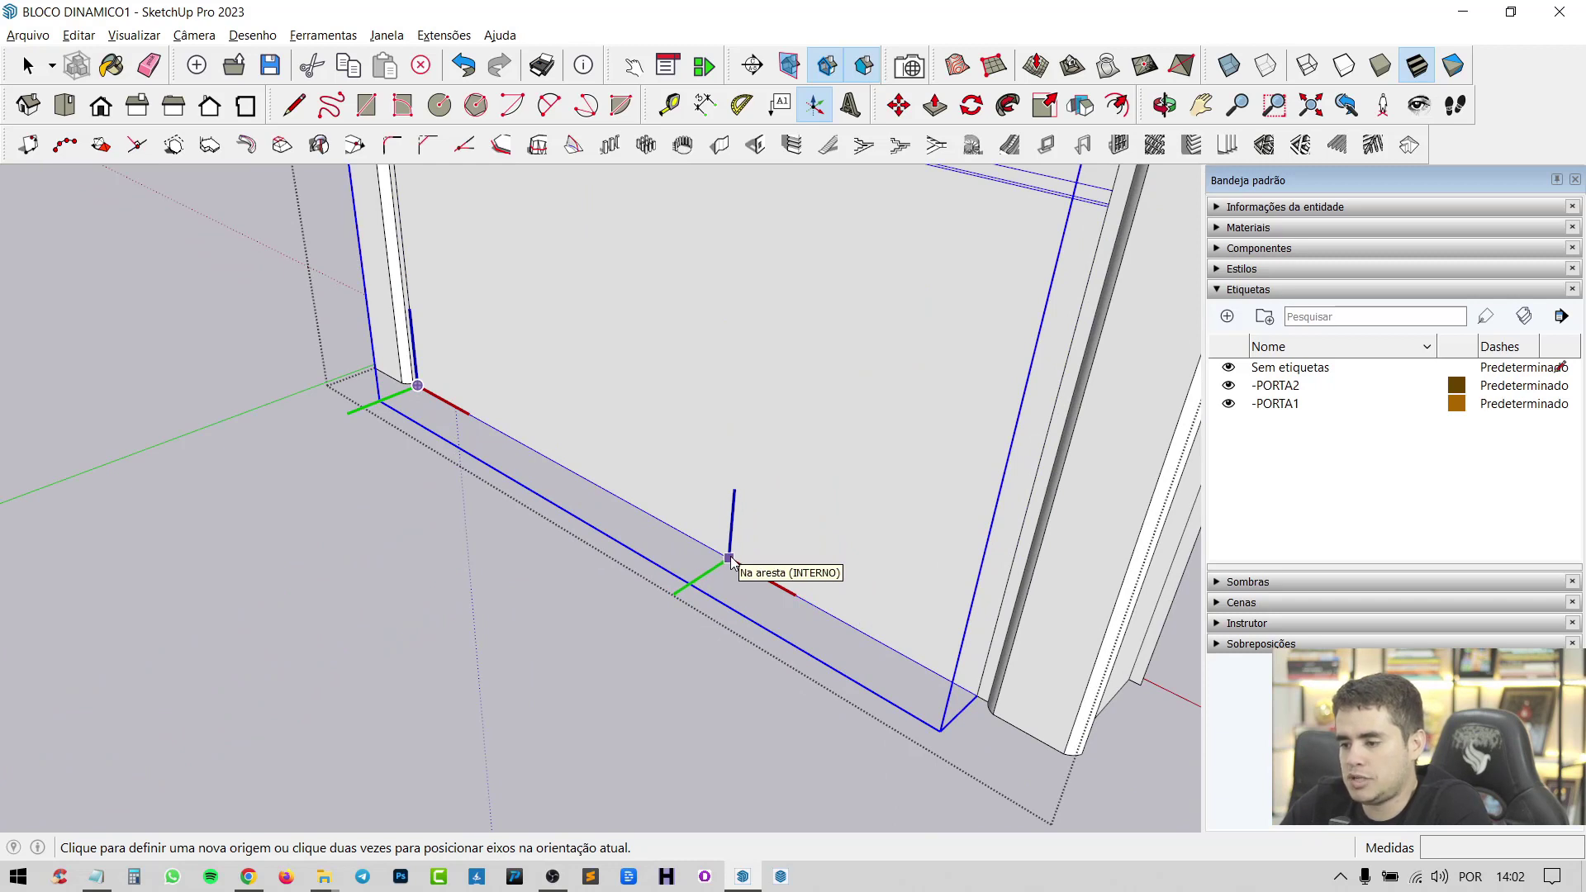
click(730, 560)
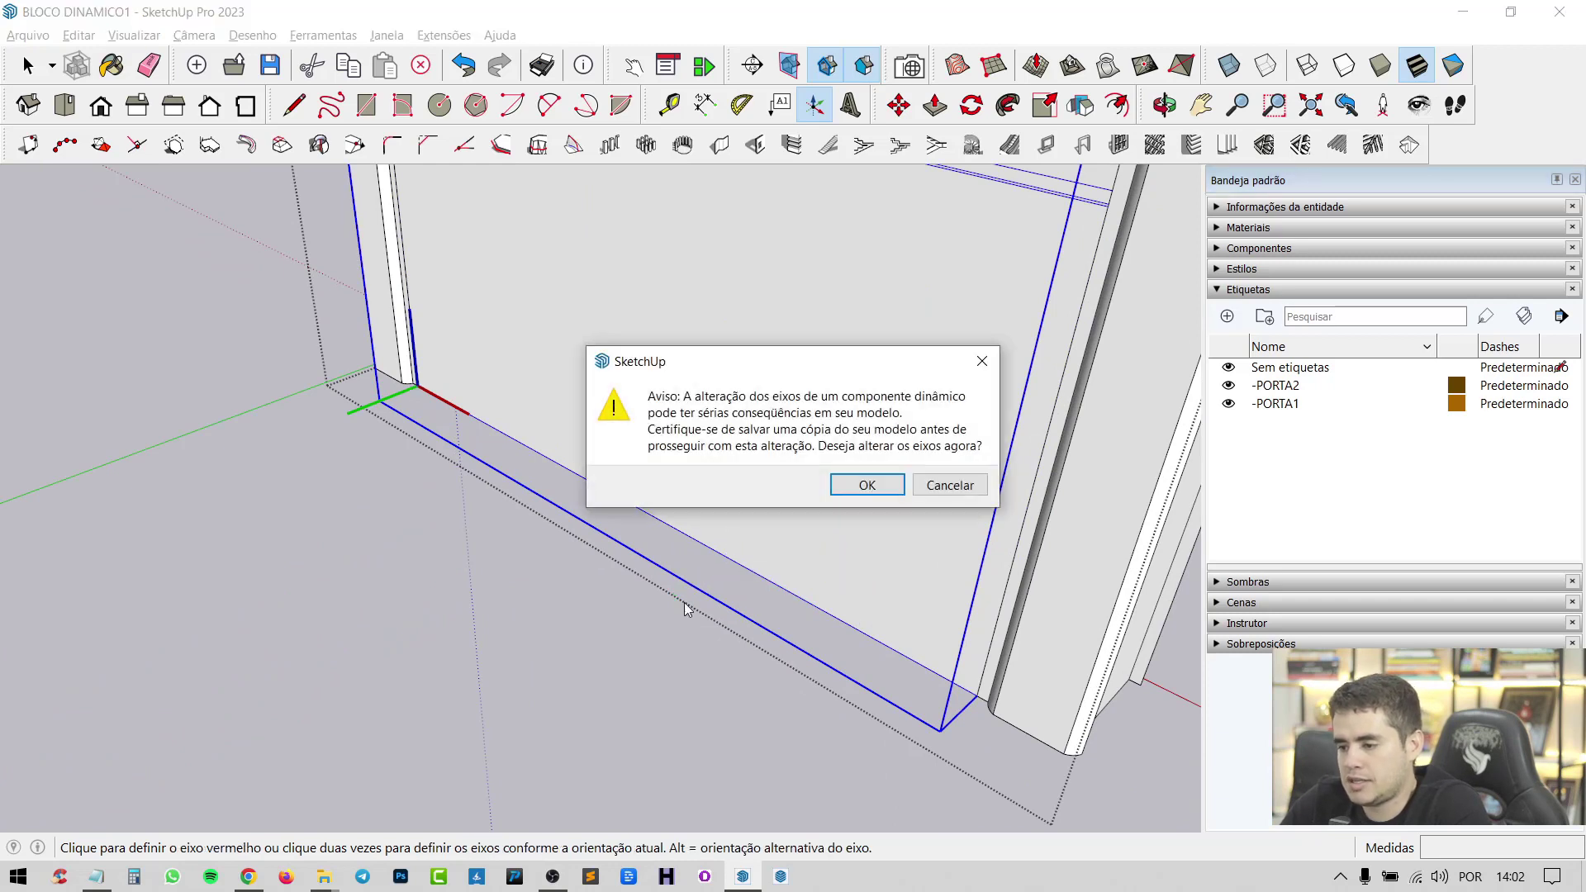
click(866, 484)
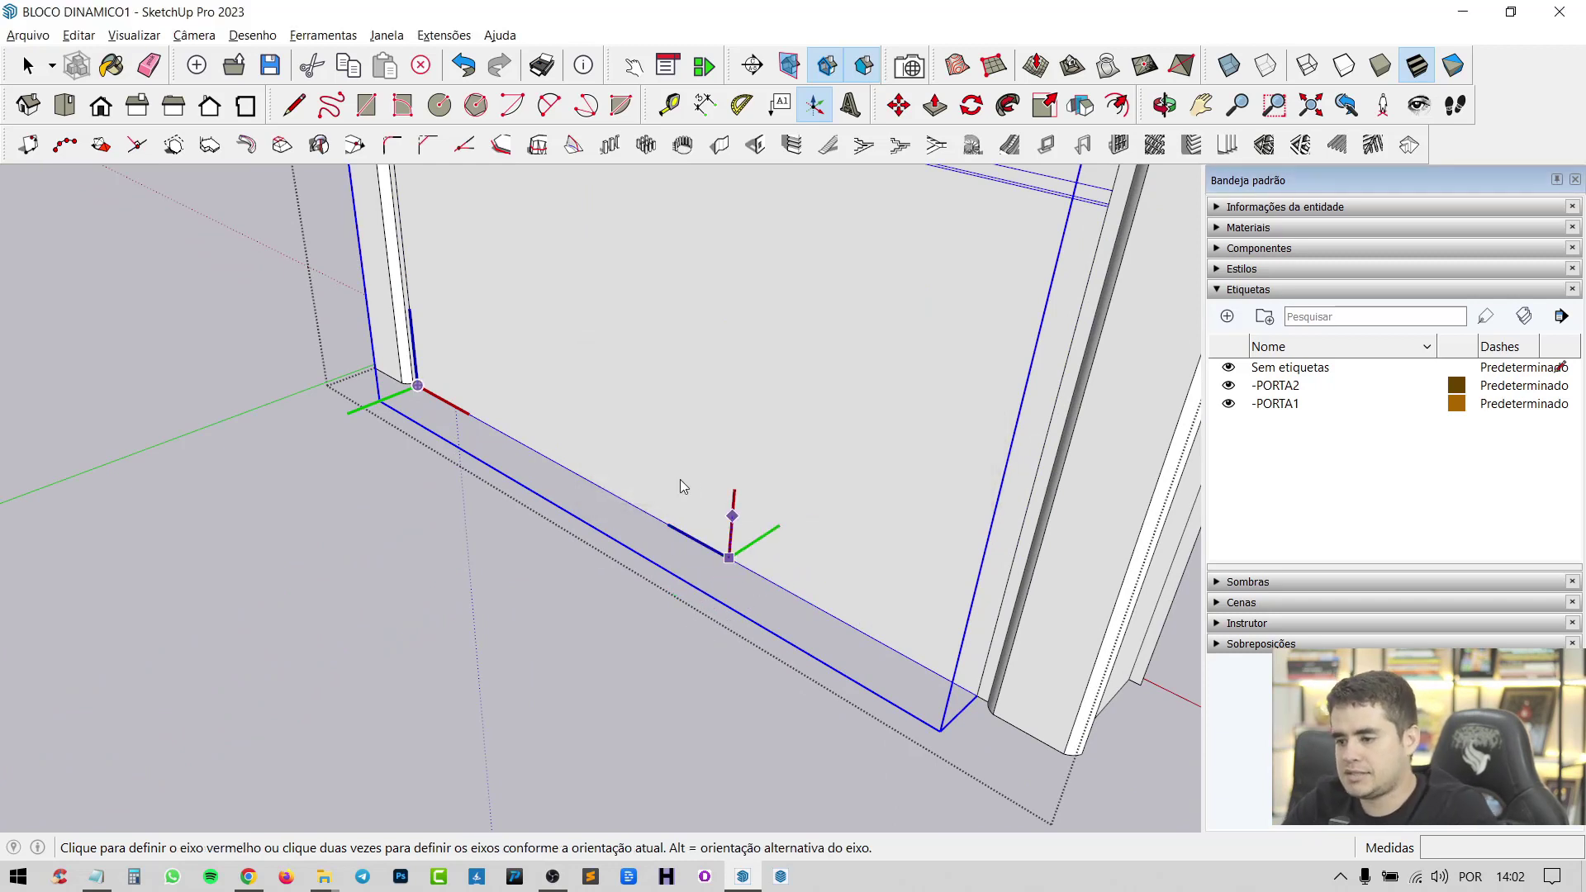
key(space)
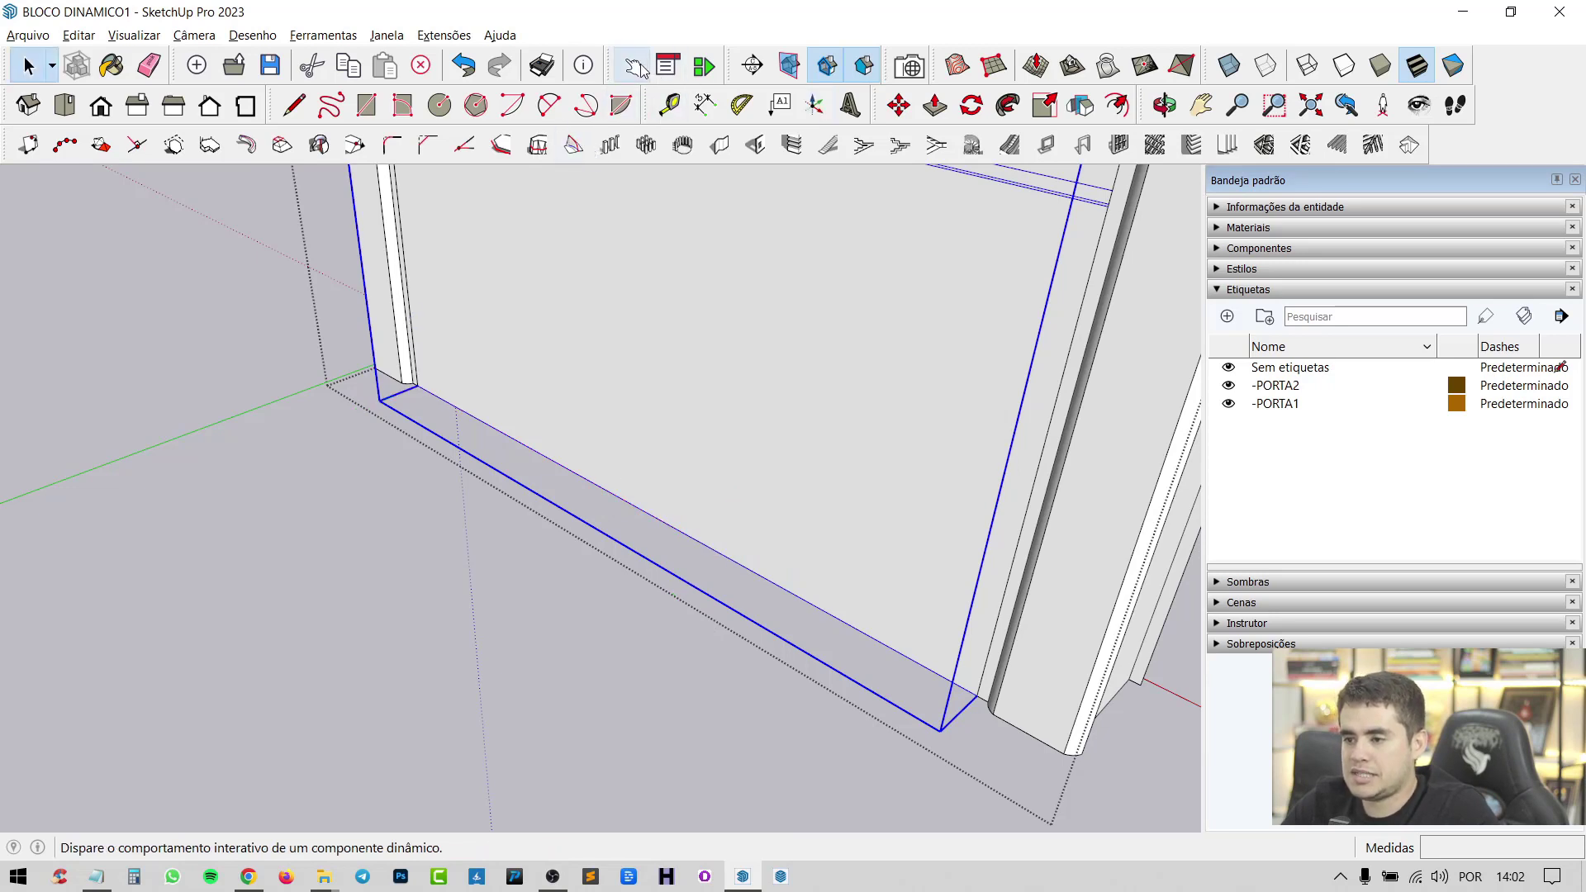
Step: Relocate the leaf's axes again, setting them at the chosen bottom-edge point
right_click(558, 313)
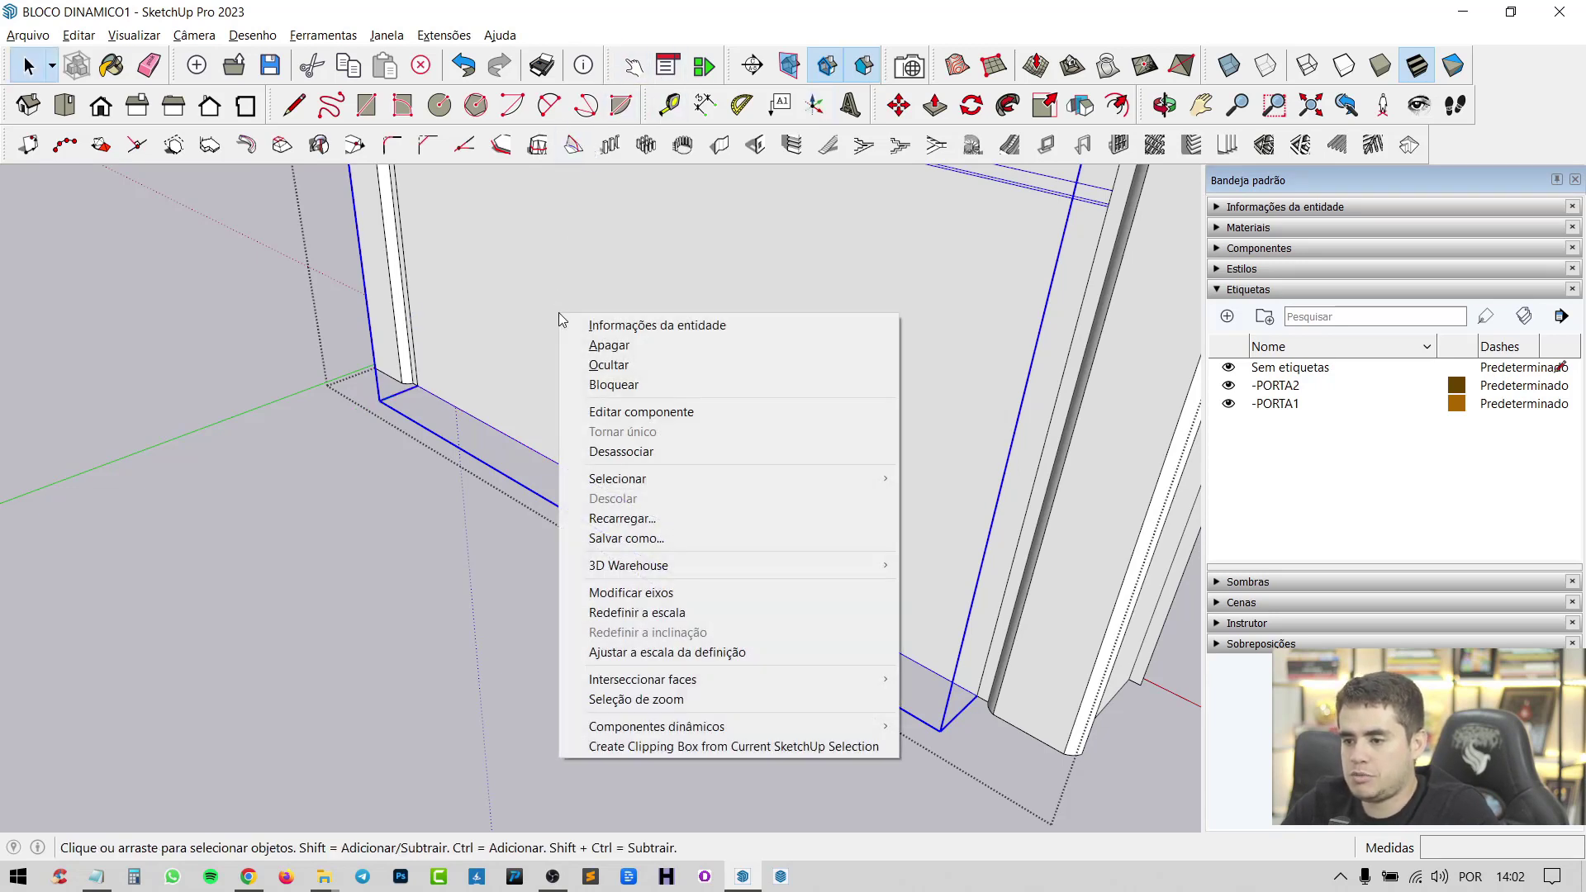
click(673, 596)
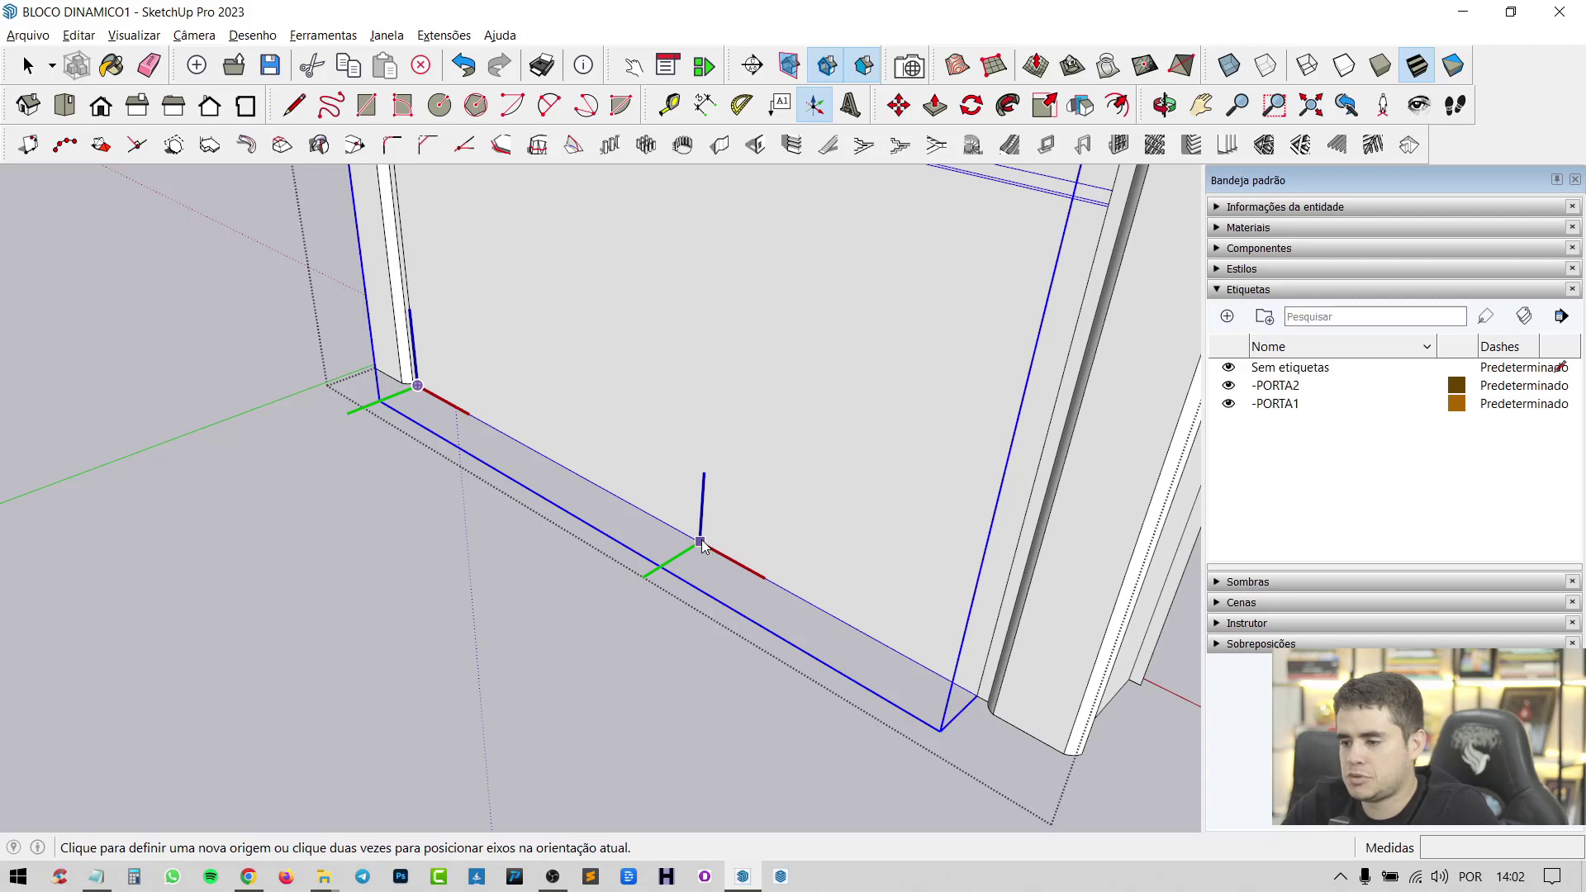
double_click(700, 542)
scroll(415, 545, down, 3)
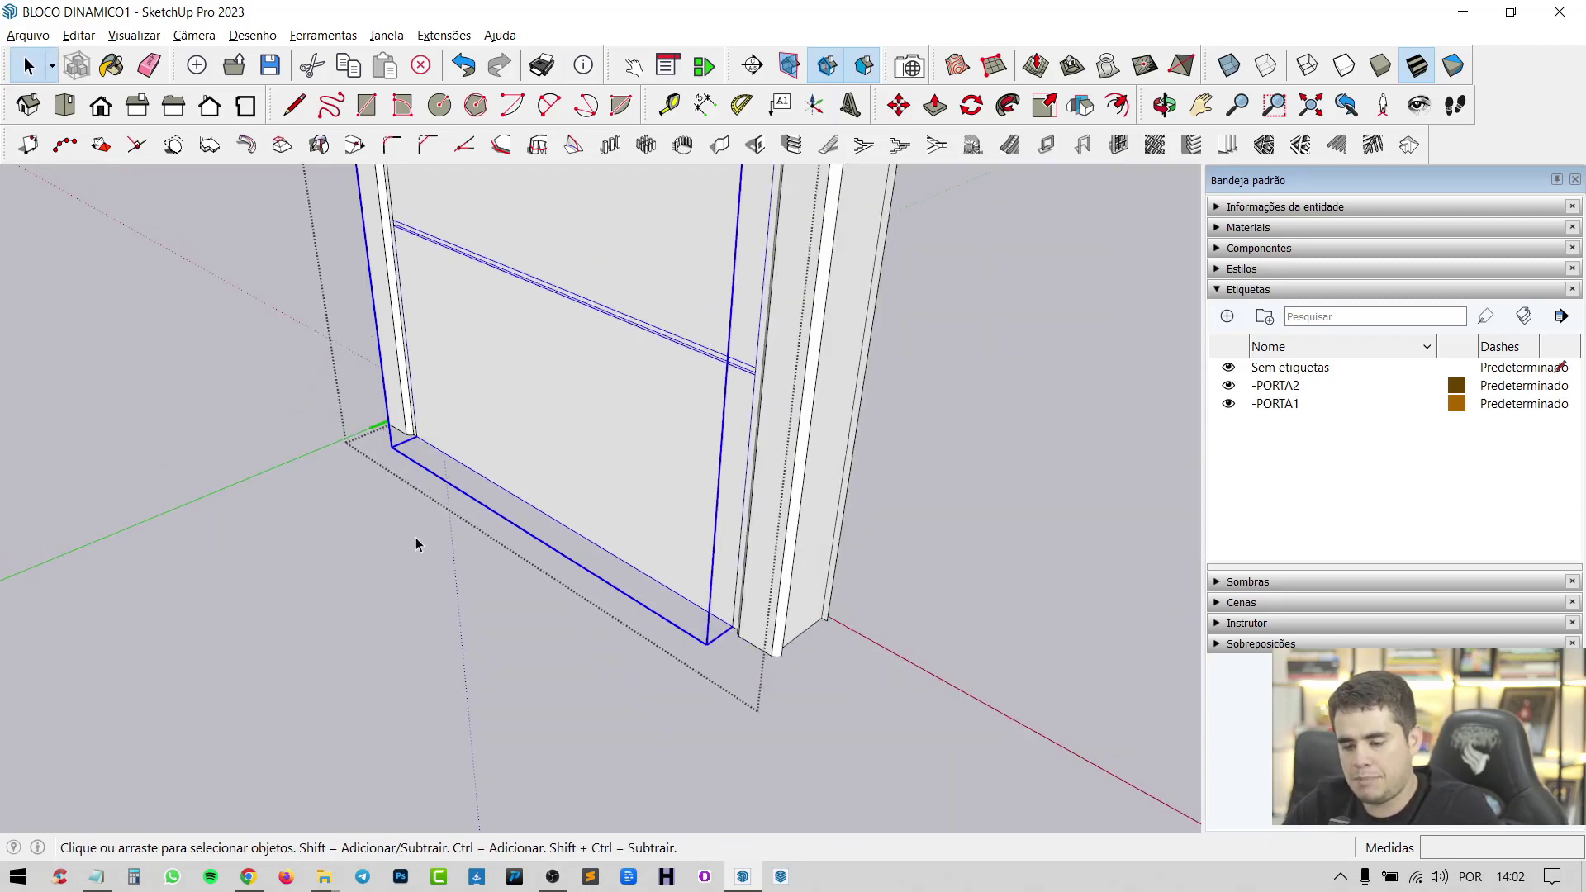
scroll(435, 583, down, 3)
click(435, 583)
scroll(509, 530, down, 3)
scroll(509, 530, down, 3)
scroll(400, 260, up, 2)
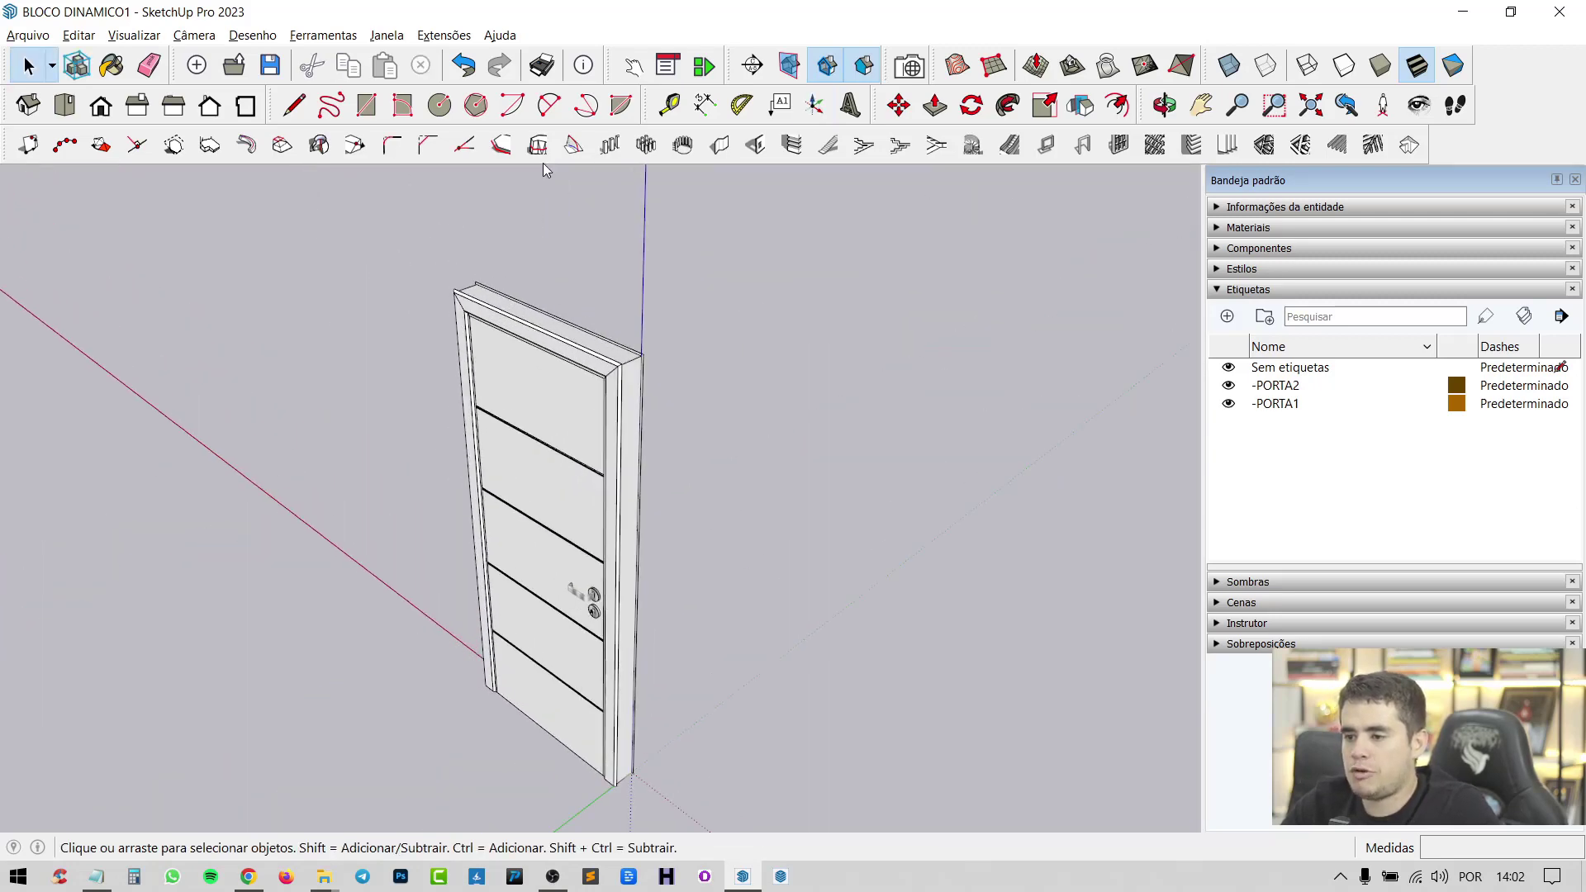
Step: Click the door with the Interact tool to swing the leaf open and back shut
click(634, 65)
click(535, 417)
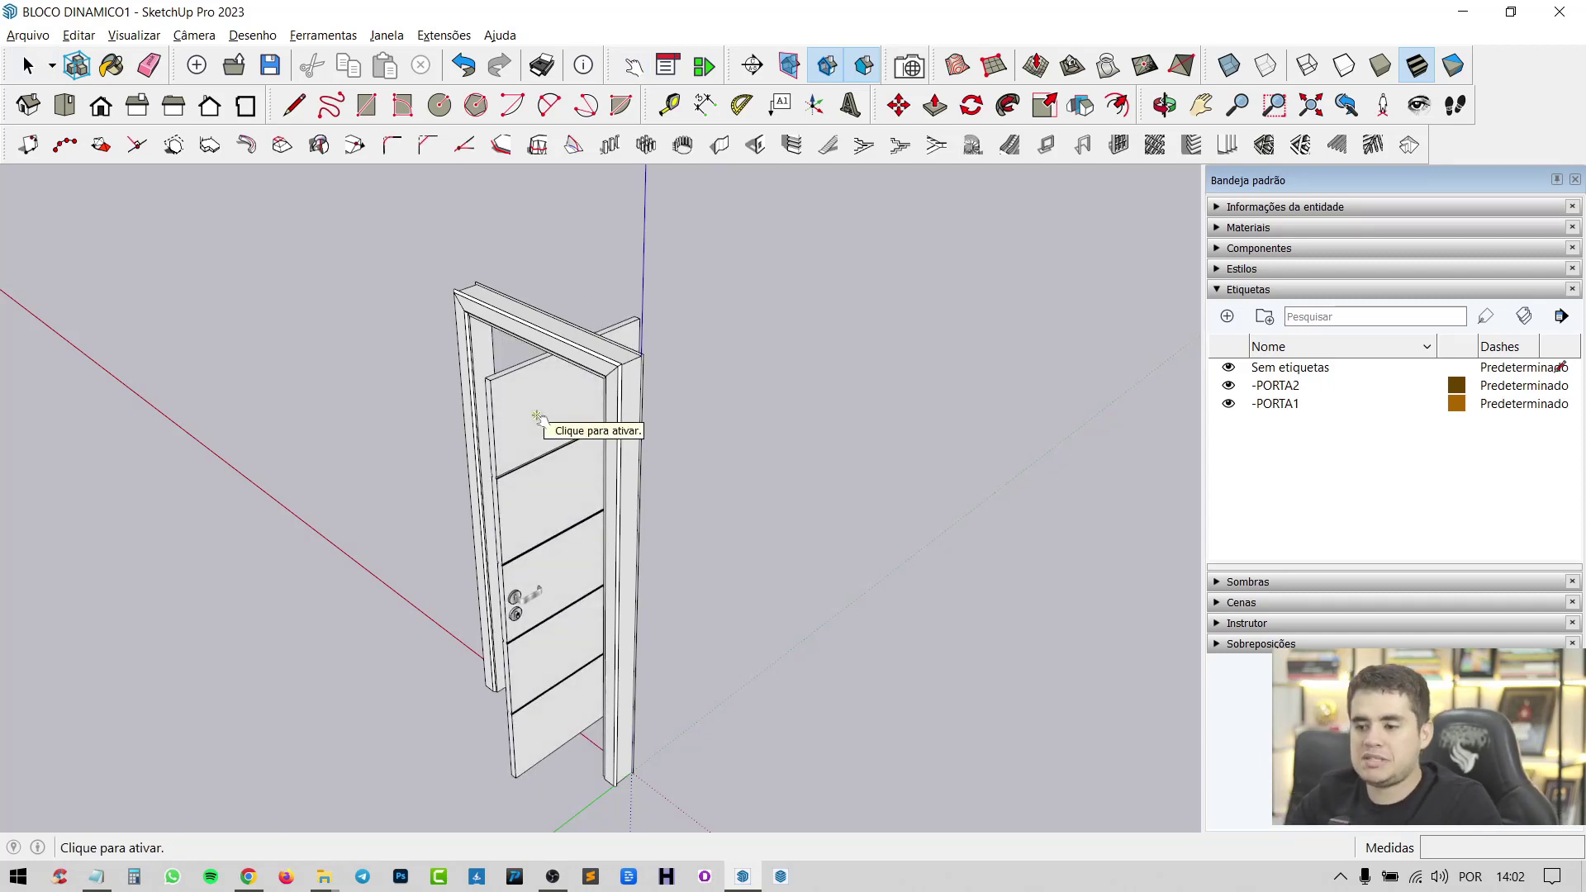
click(537, 417)
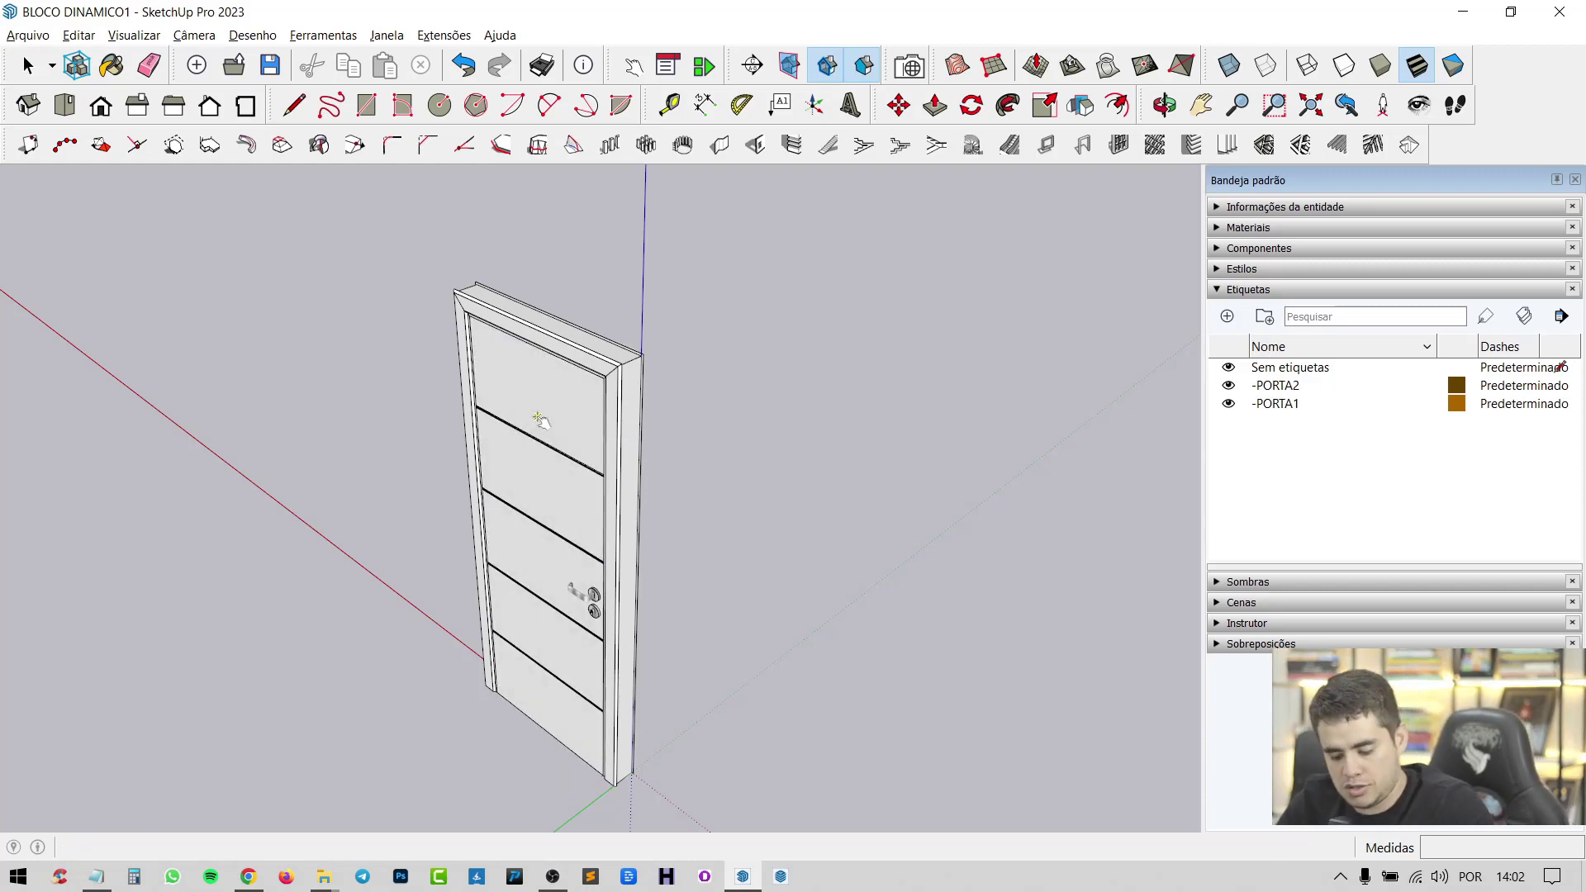
key(space)
scroll(479, 547, up, 3)
scroll(528, 661, down, 3)
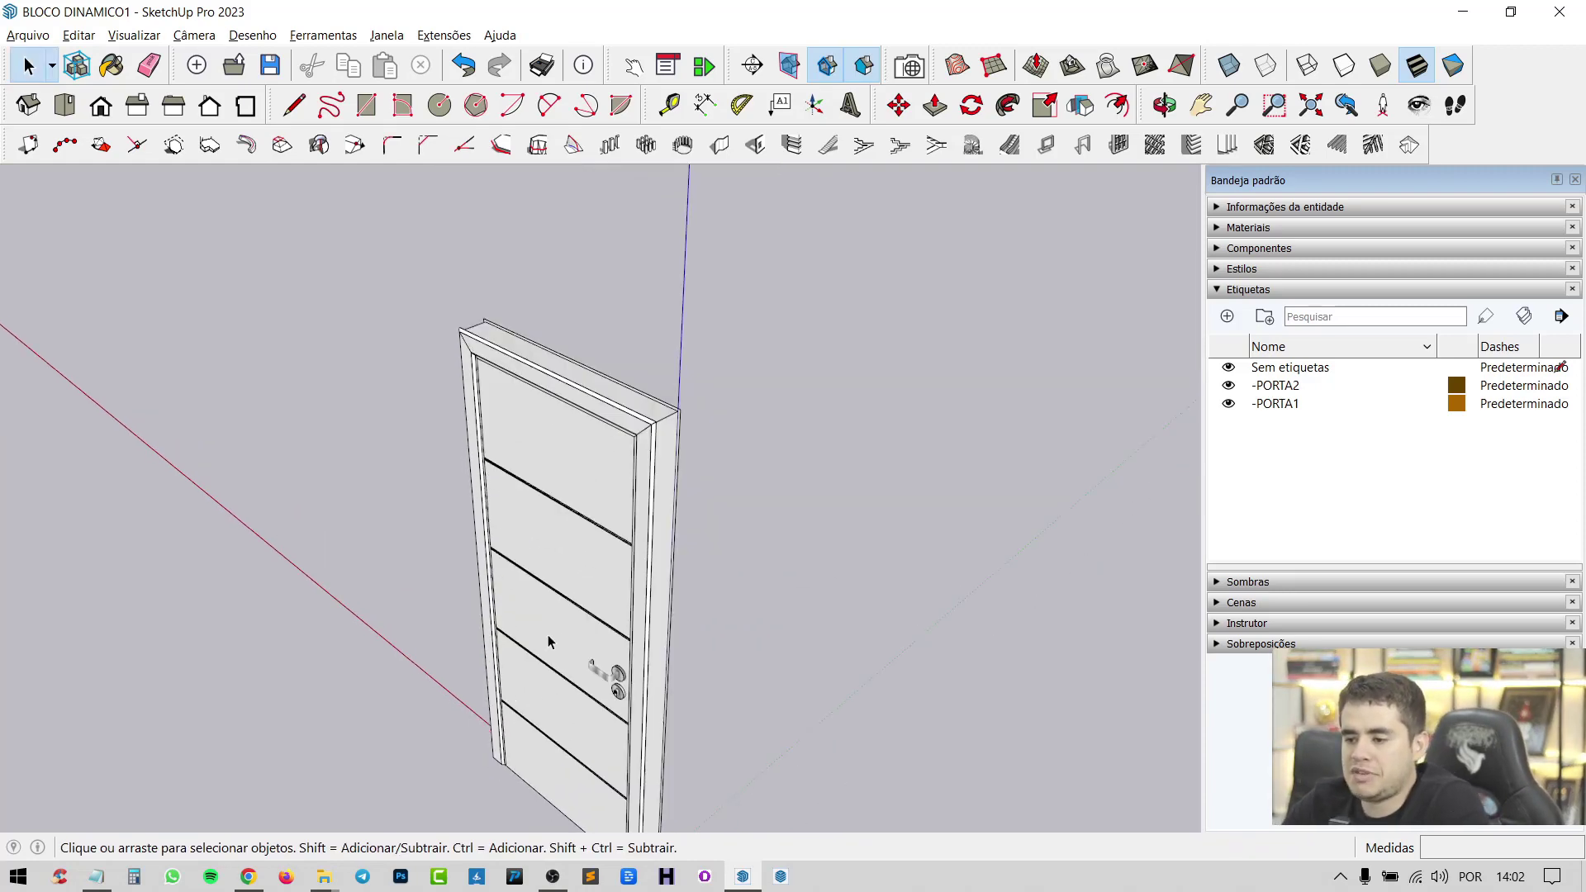
Step: Enter the door group and move the component's axes origin to the door's bottom corner
double_click(563, 472)
right_click(563, 473)
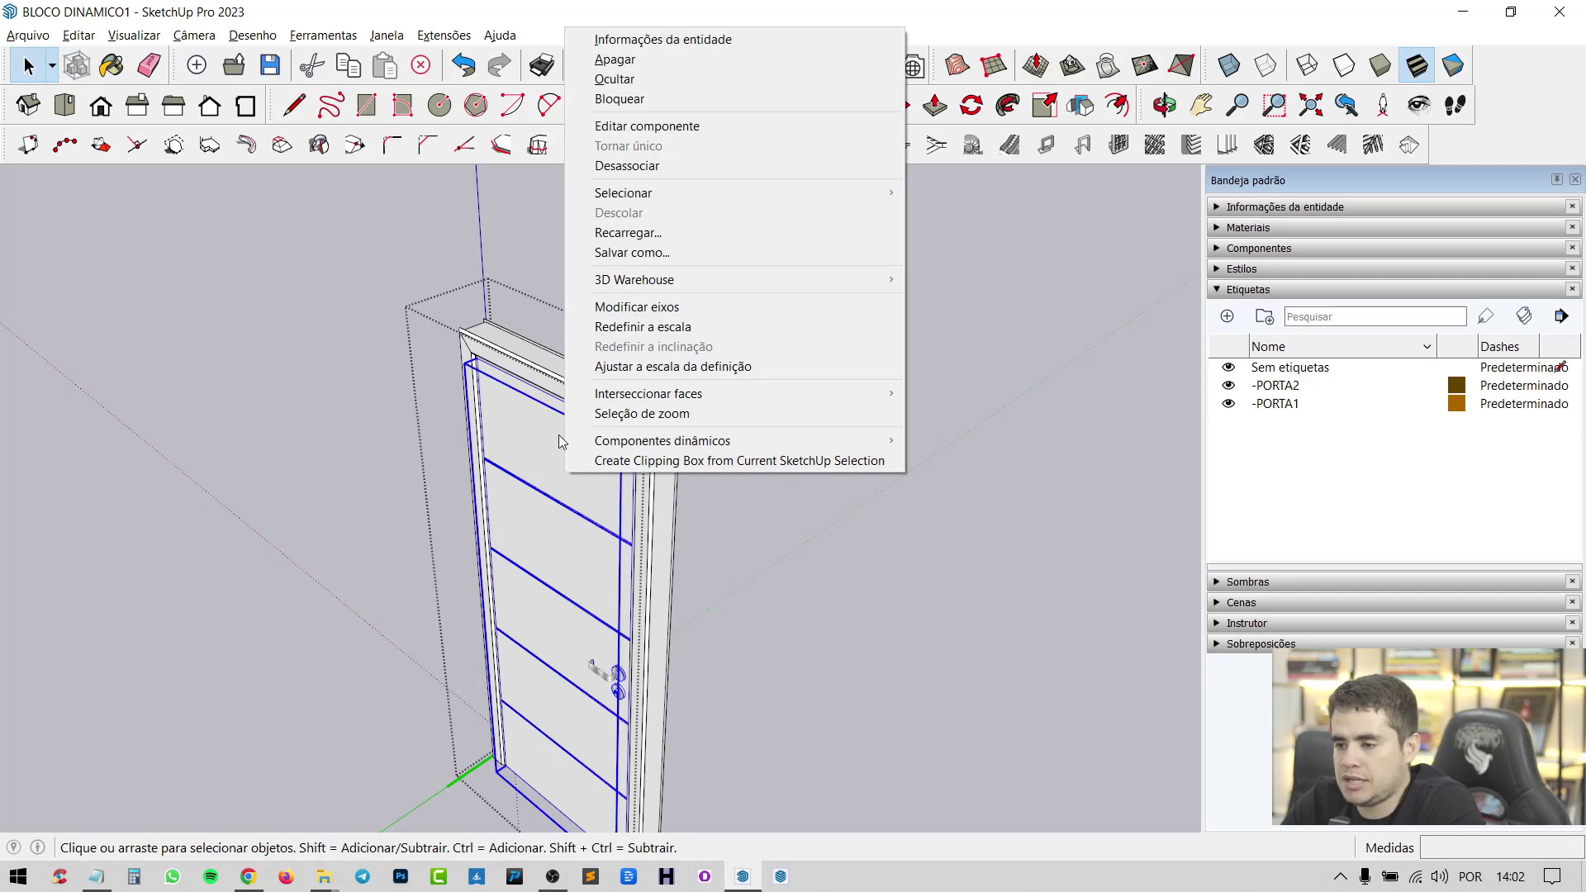
click(628, 308)
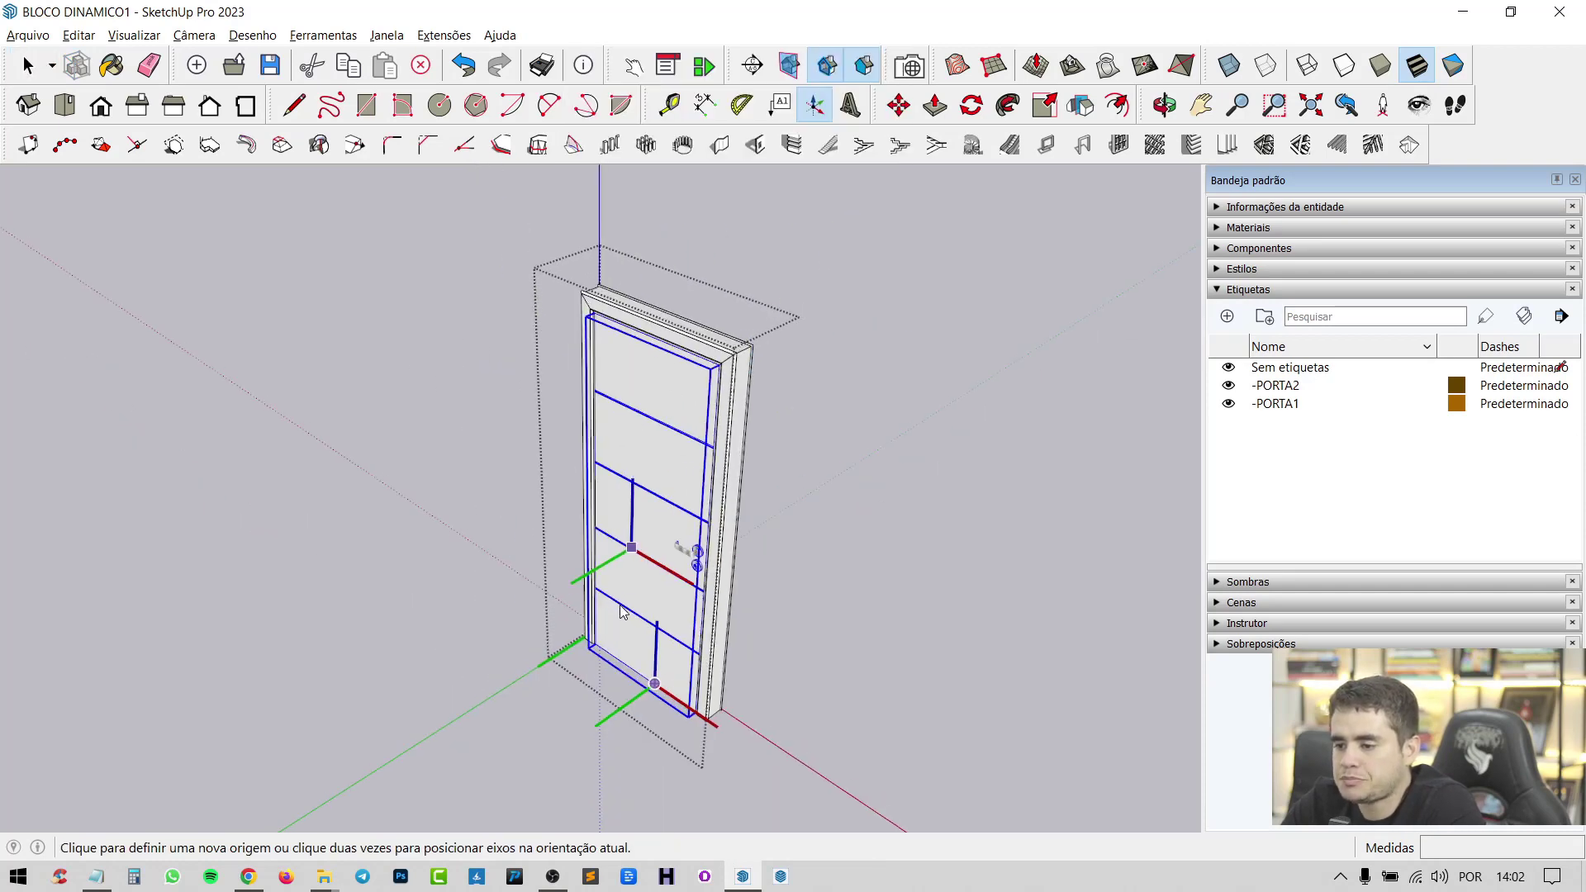
scroll(590, 658, up, 3)
scroll(590, 657, up, 2)
scroll(617, 550, up, 2)
scroll(652, 522, up, 2)
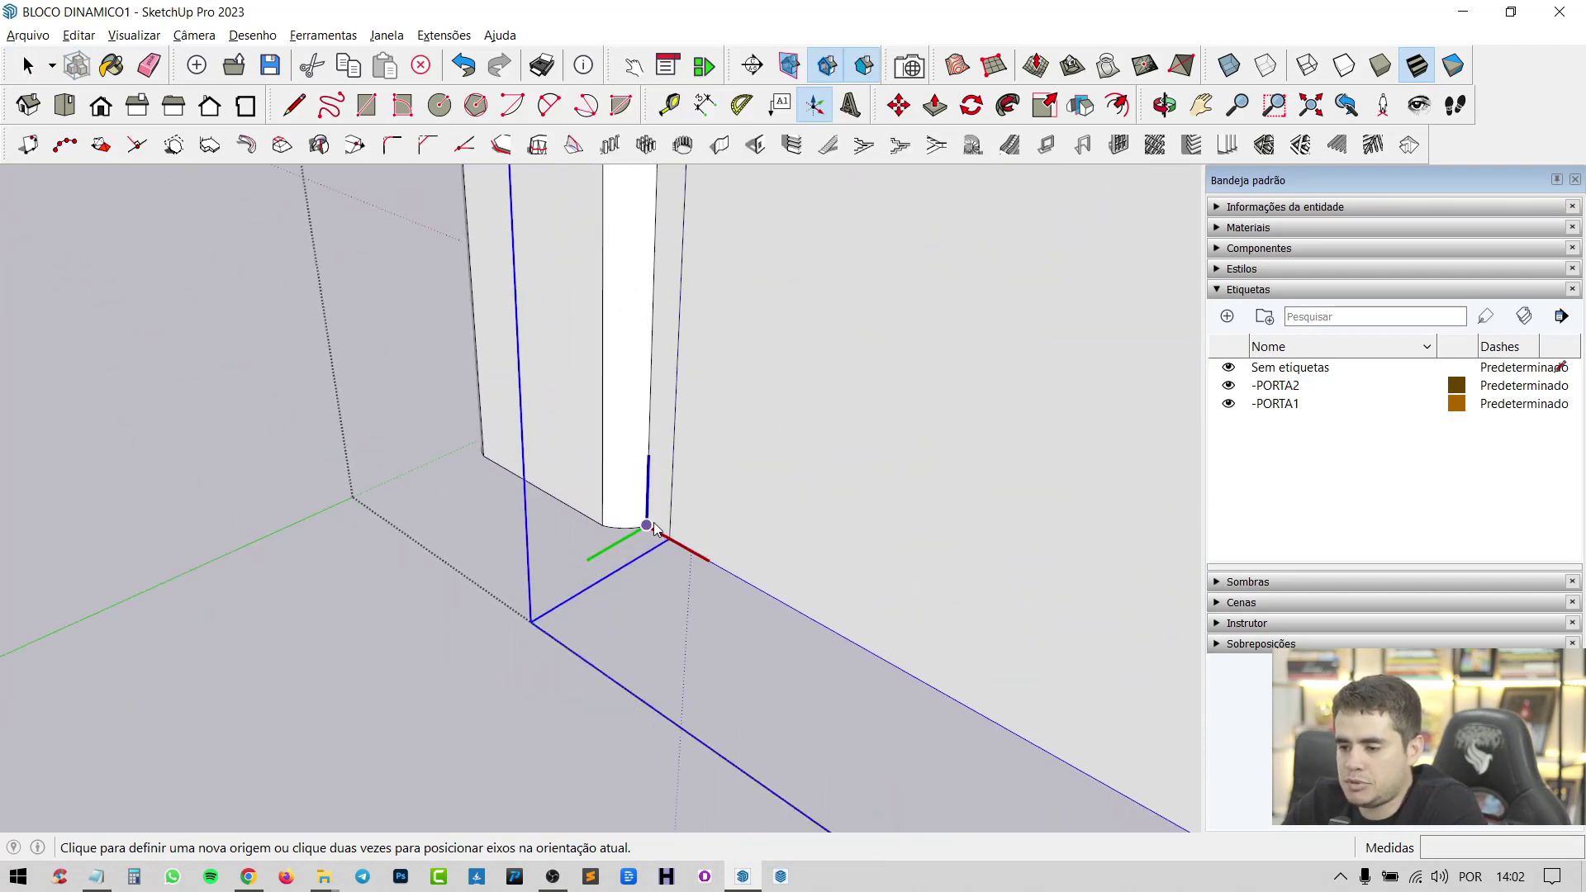
click(669, 538)
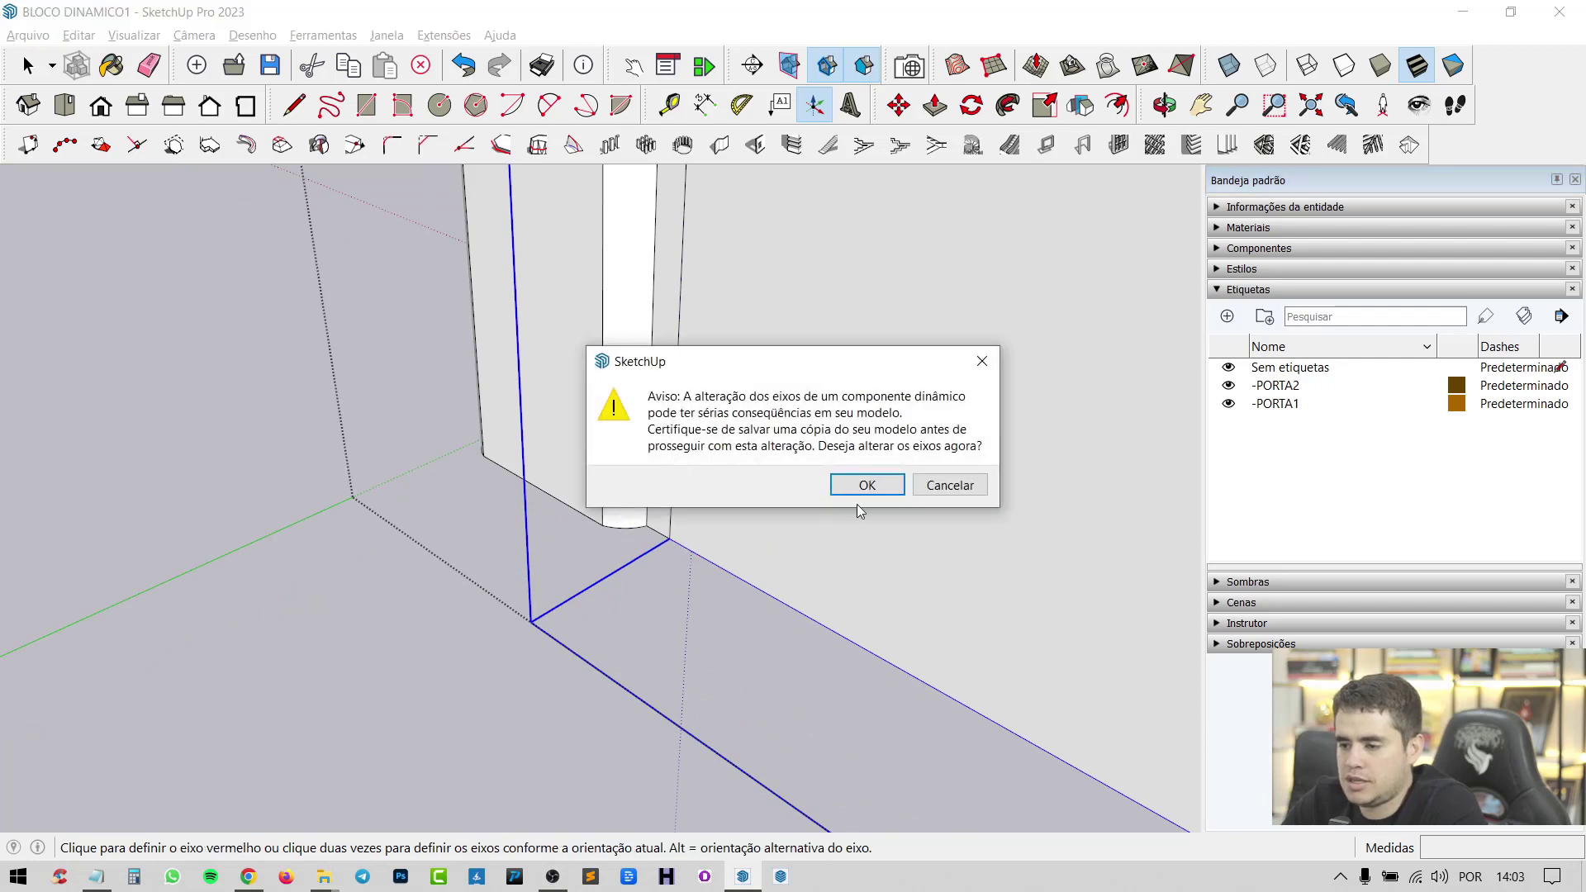
click(948, 485)
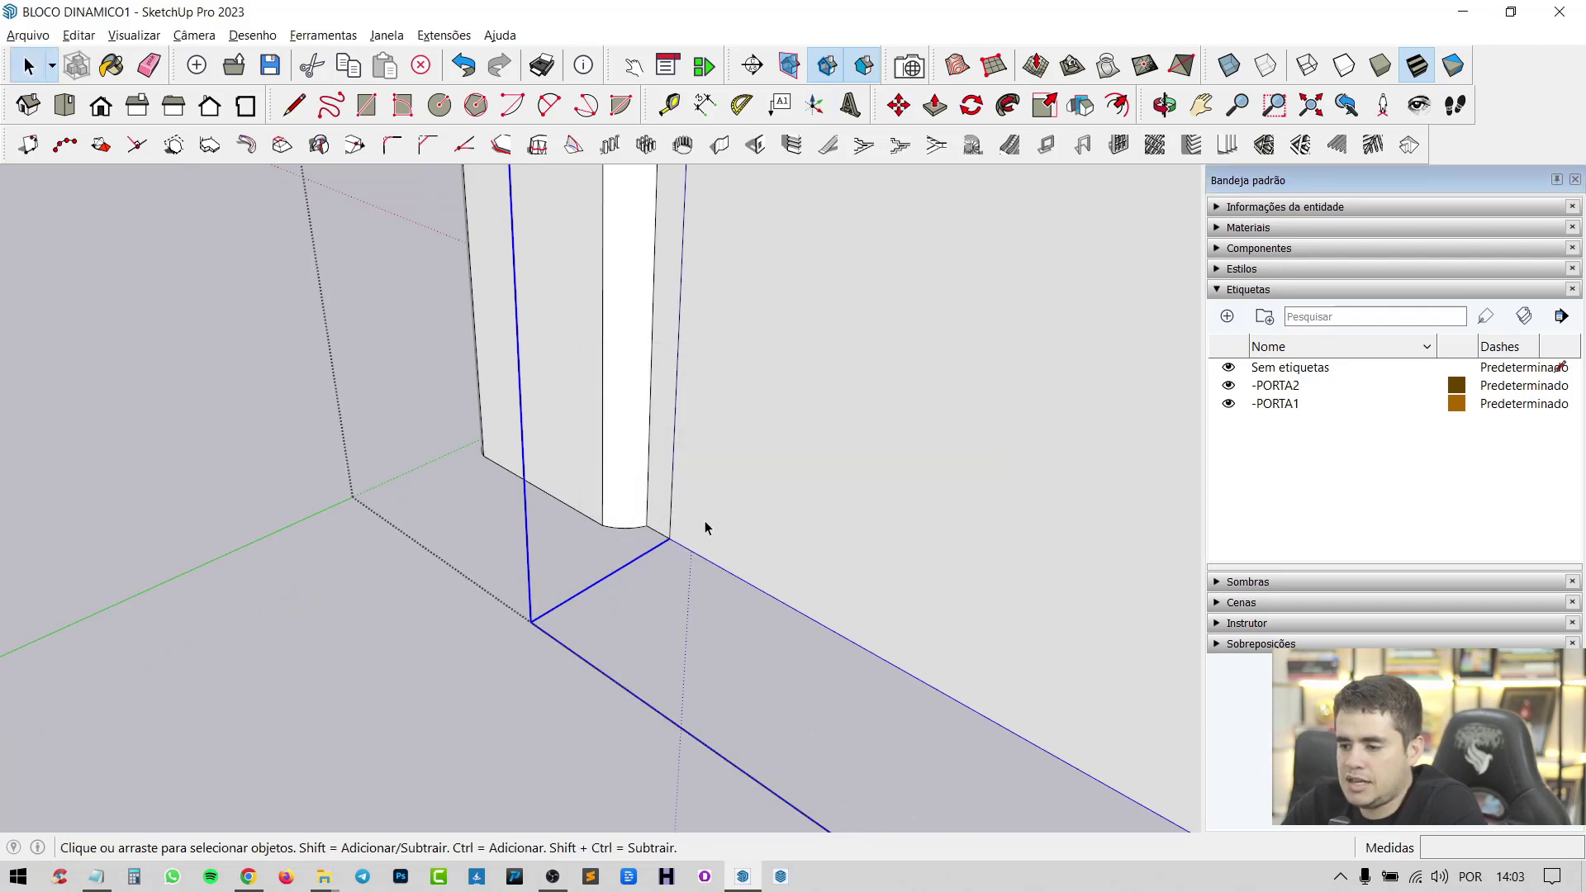
Step: Reposition the axes again, settling the origin on the PORTAL frame's bottom corner endpoint
right_click(704, 527)
click(831, 355)
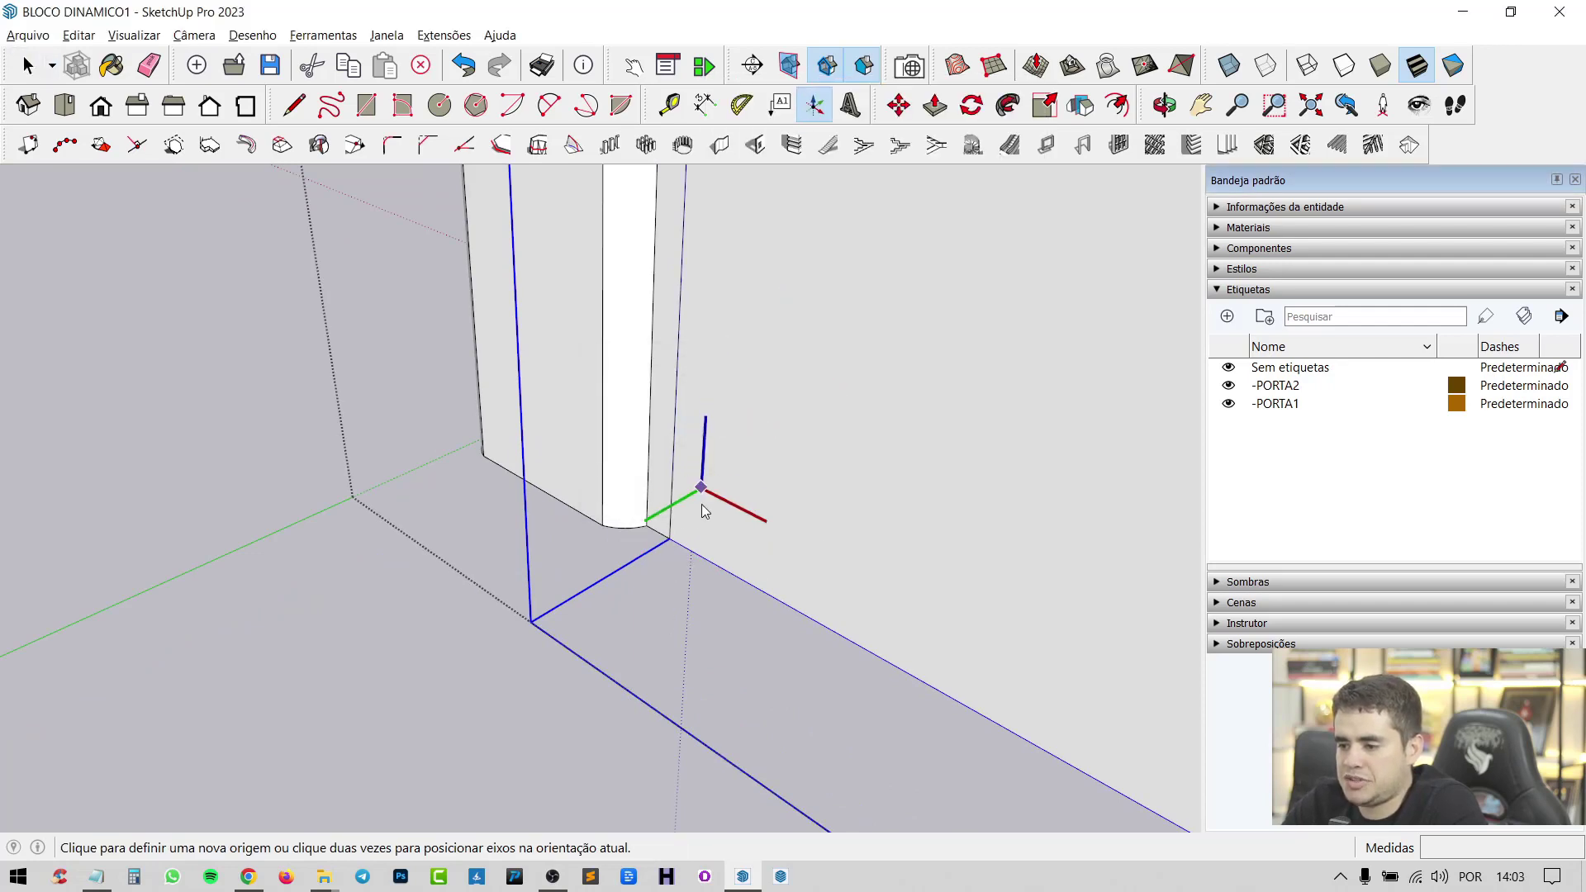
click(668, 541)
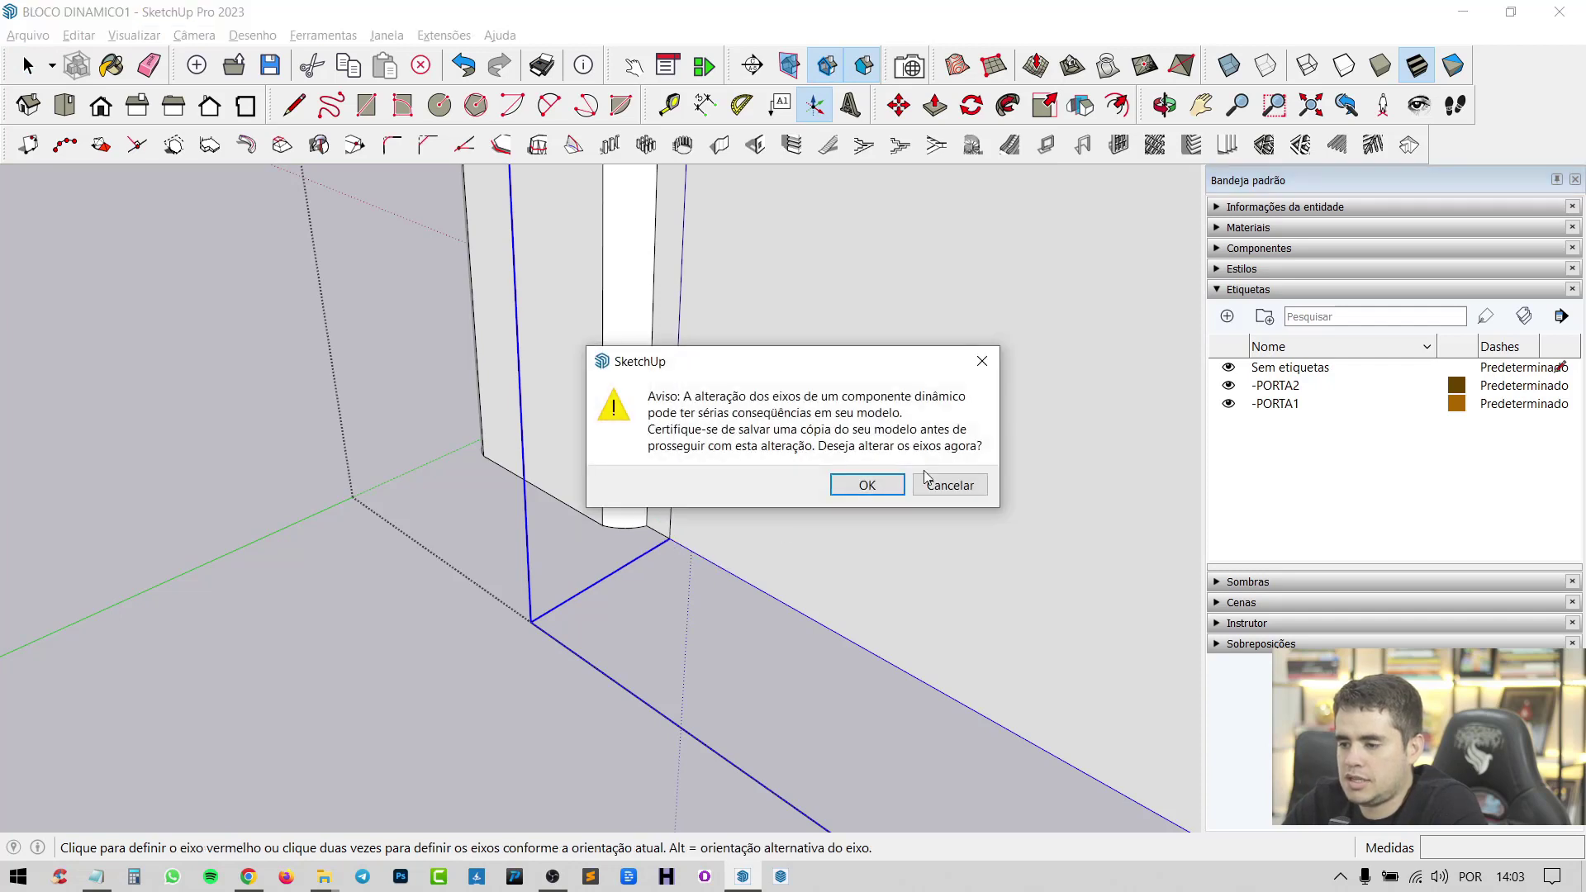
click(949, 486)
middle_drag(842, 552, 879, 591)
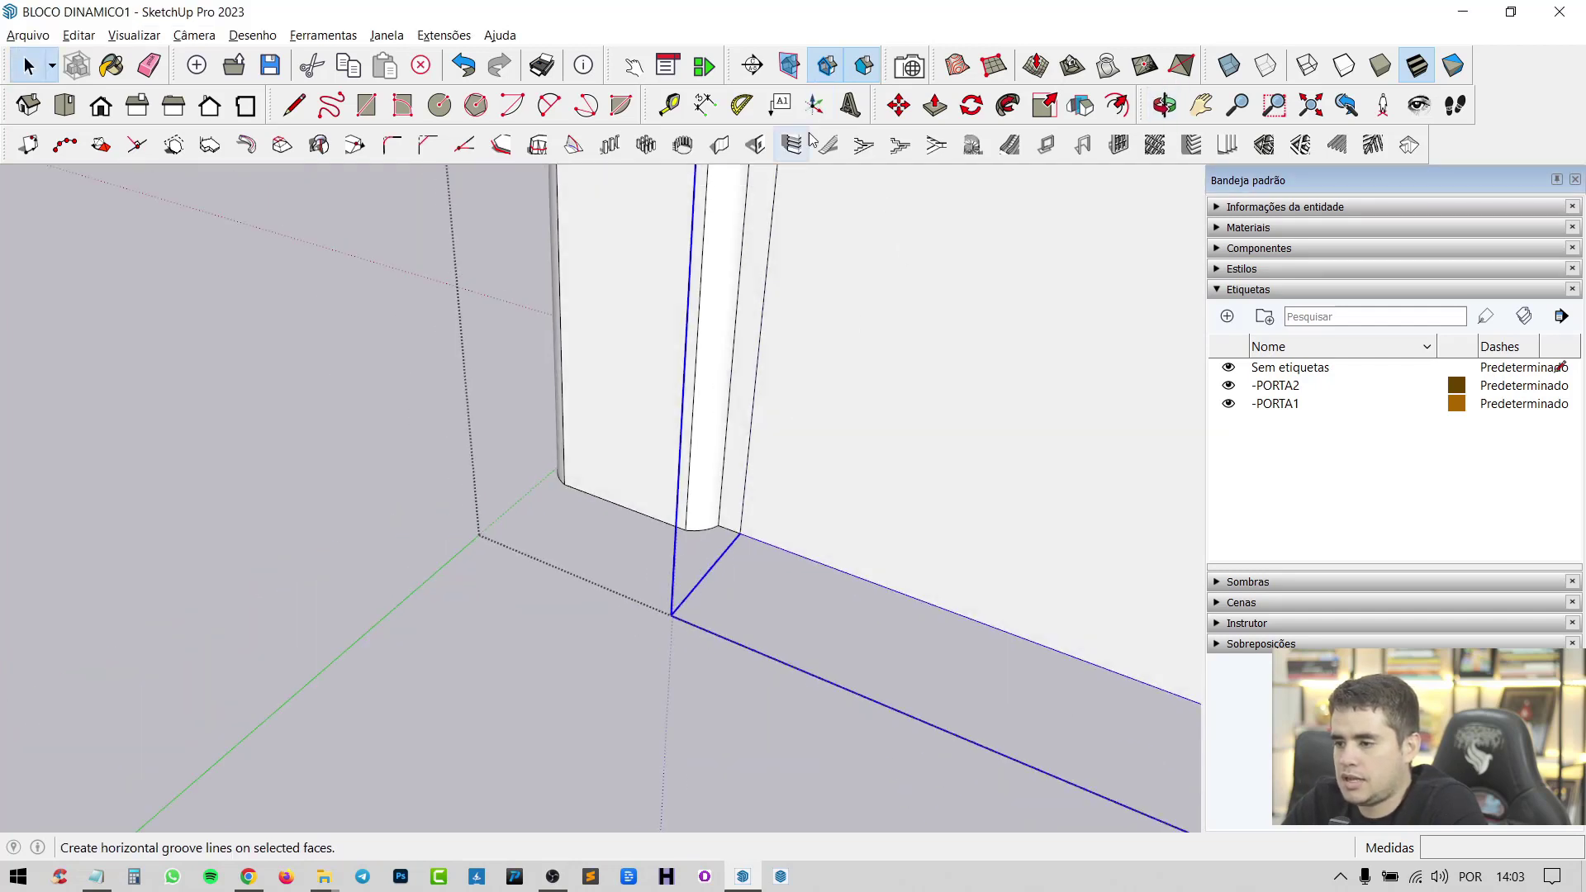
right_click(881, 248)
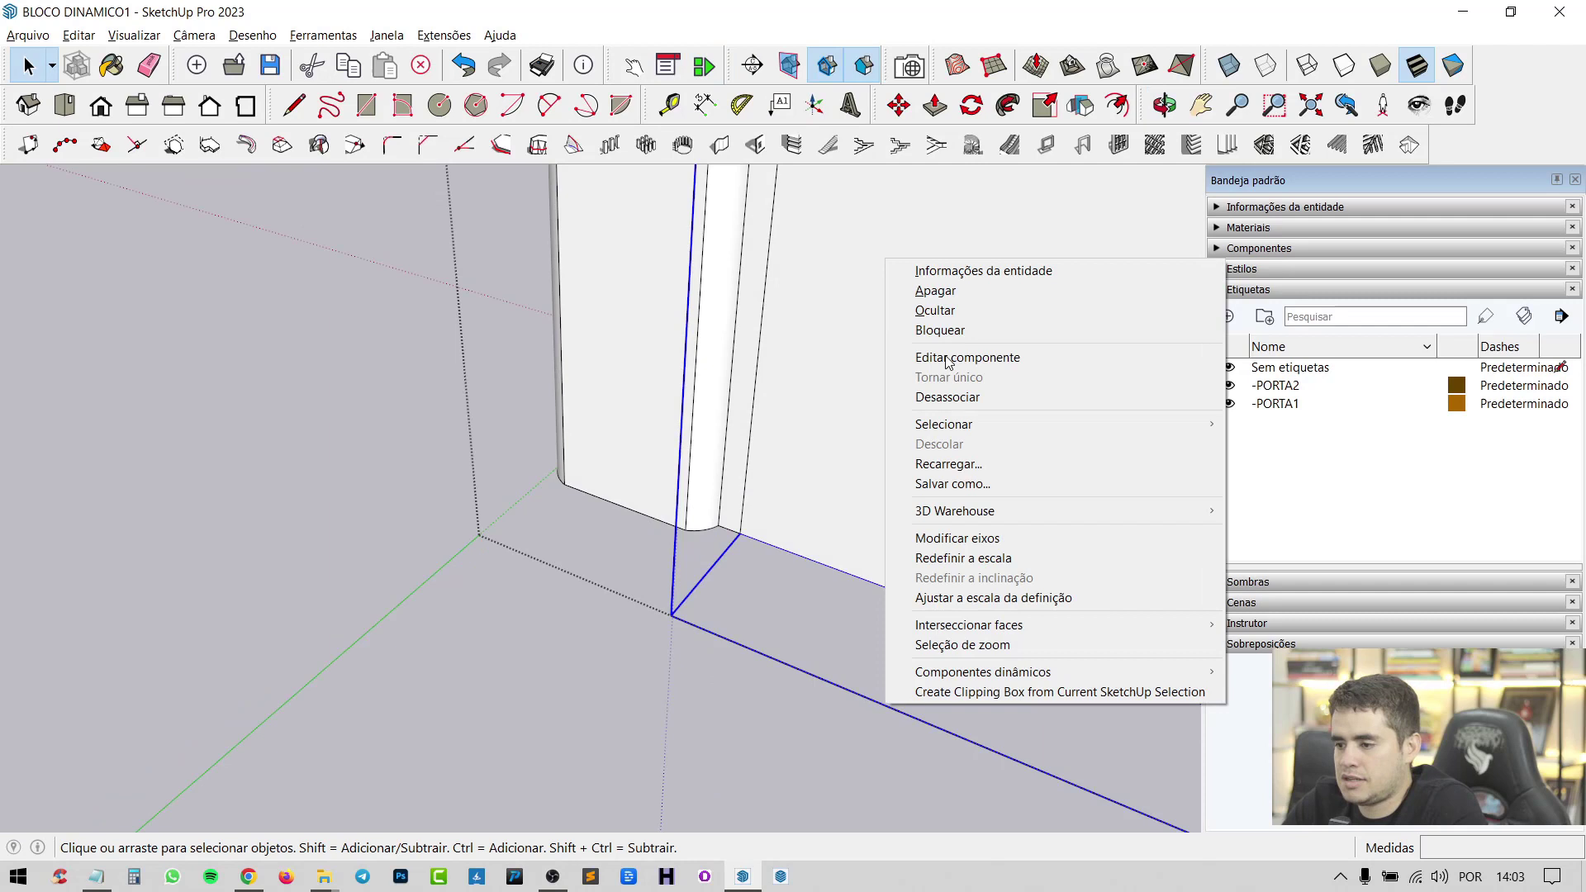
click(1012, 535)
middle_drag(884, 487, 810, 521)
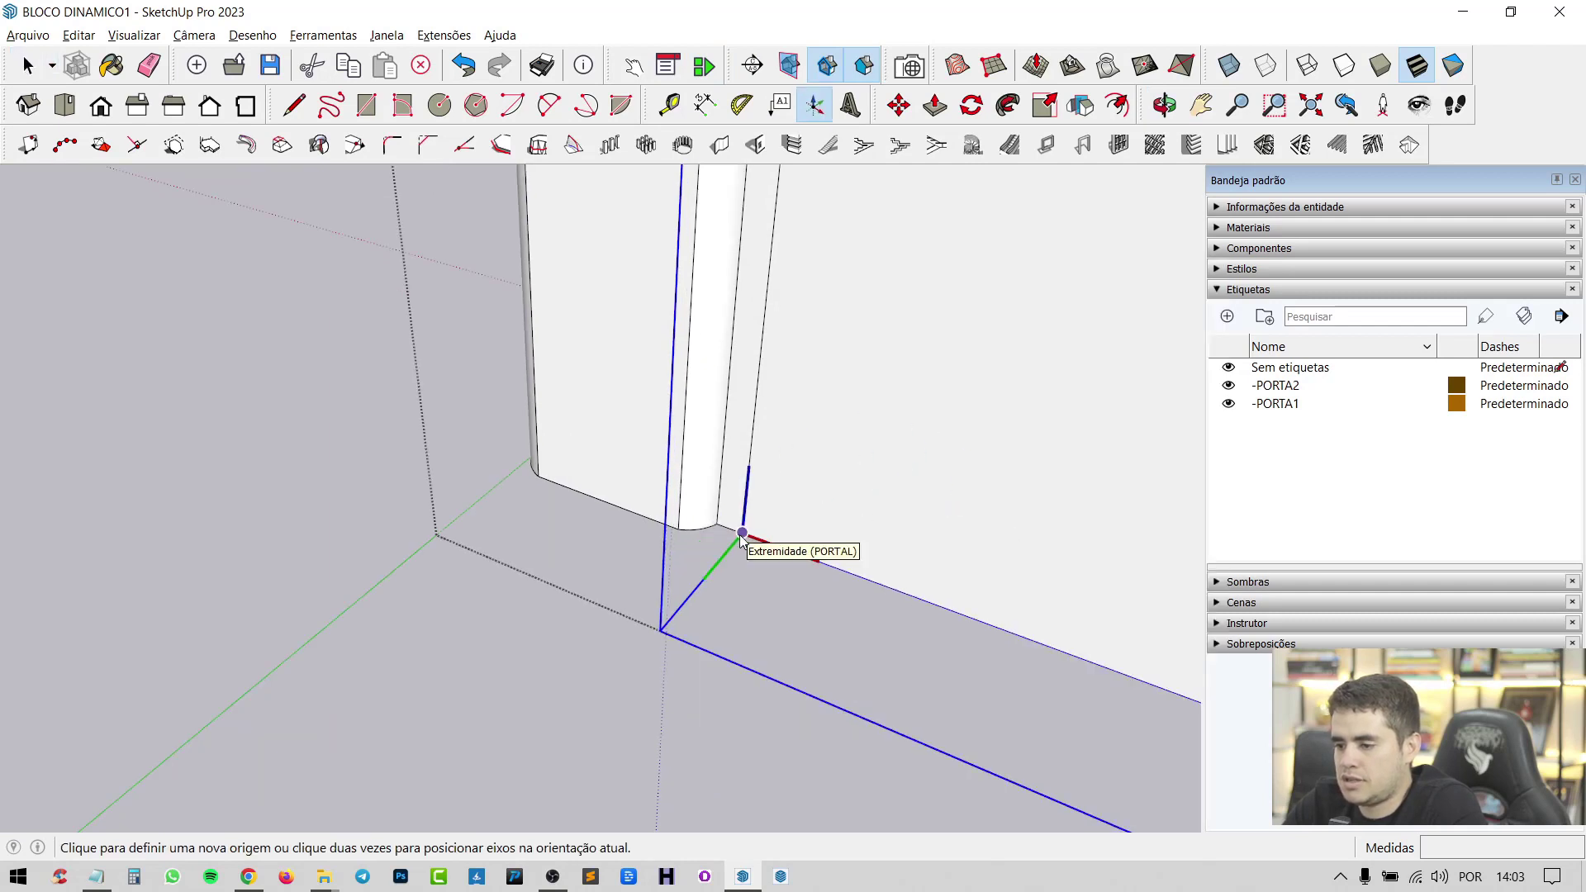
click(741, 537)
click(864, 483)
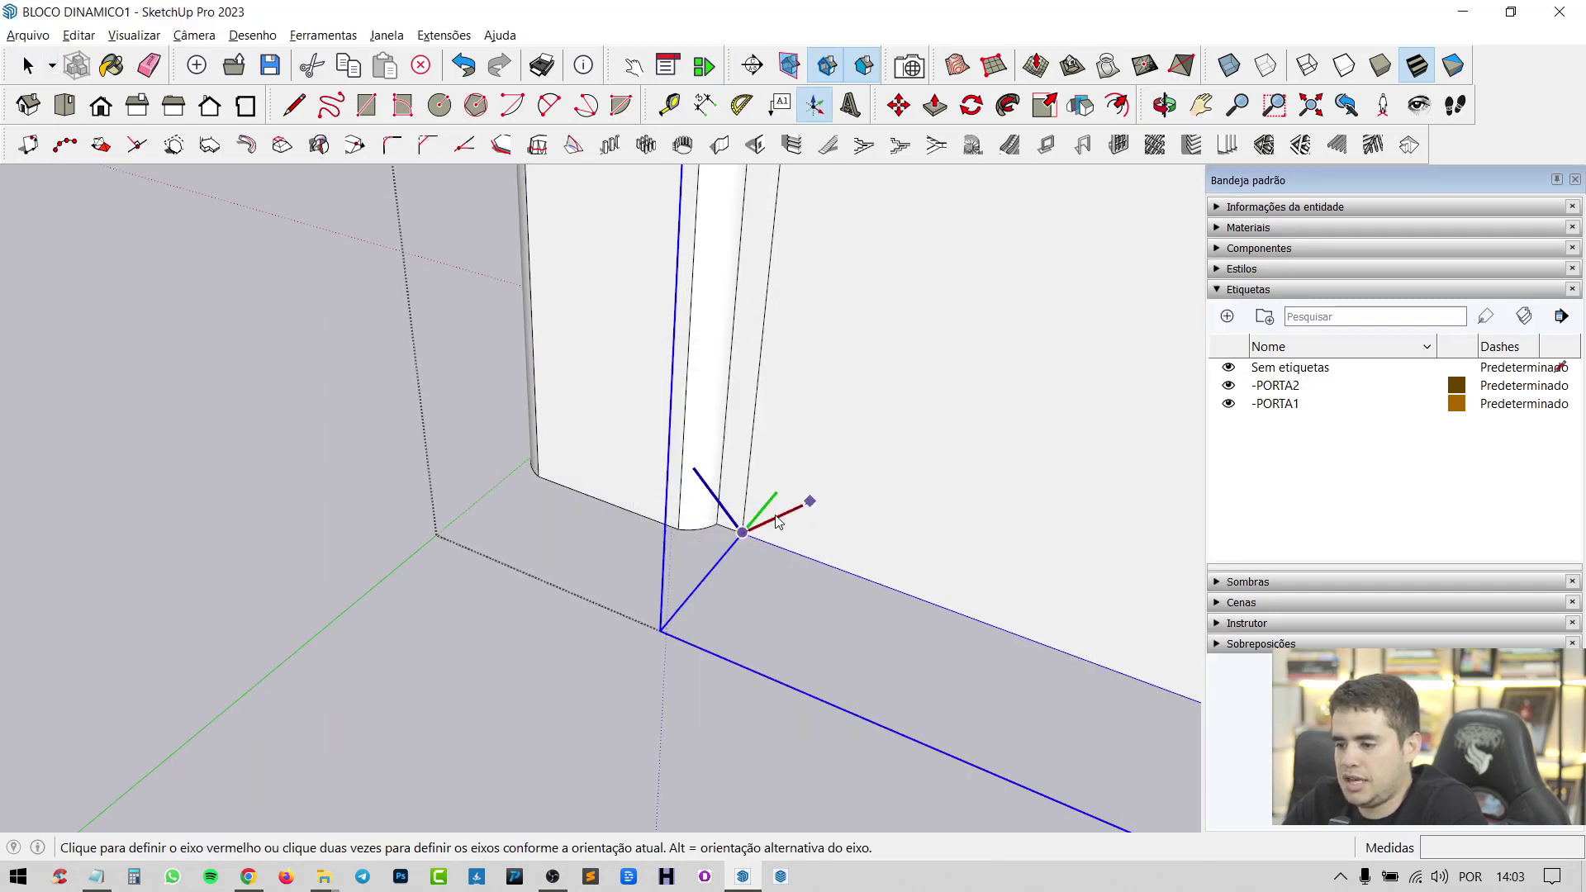
double_click(783, 537)
Step: Place the axes origin at the door corner once more, then return to Select
right_click(800, 477)
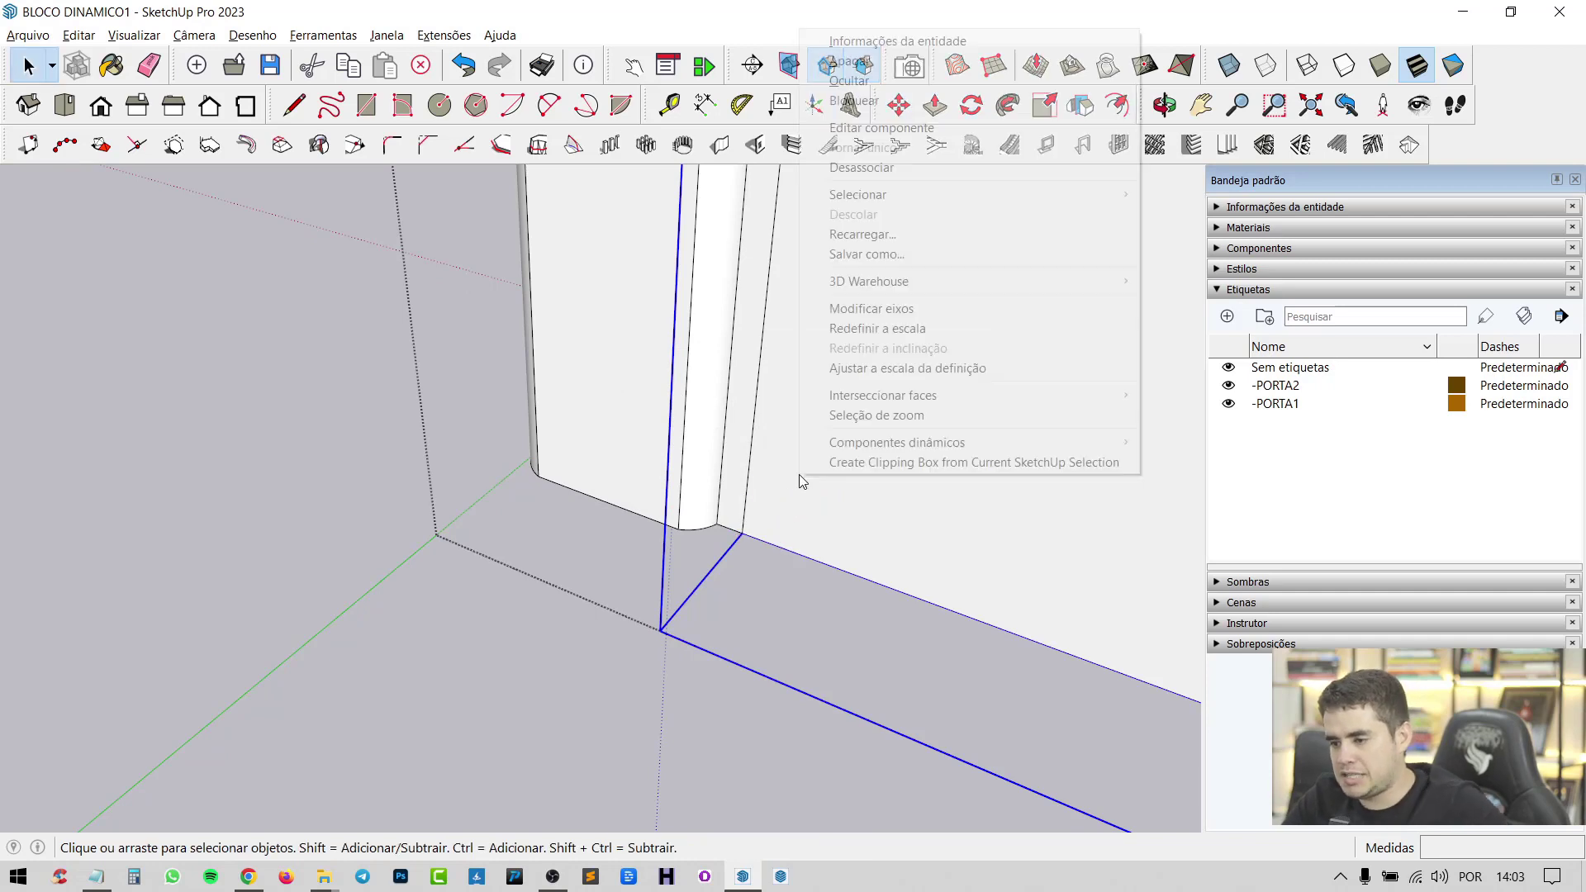
click(741, 534)
key(space)
scroll(418, 576, down, 2)
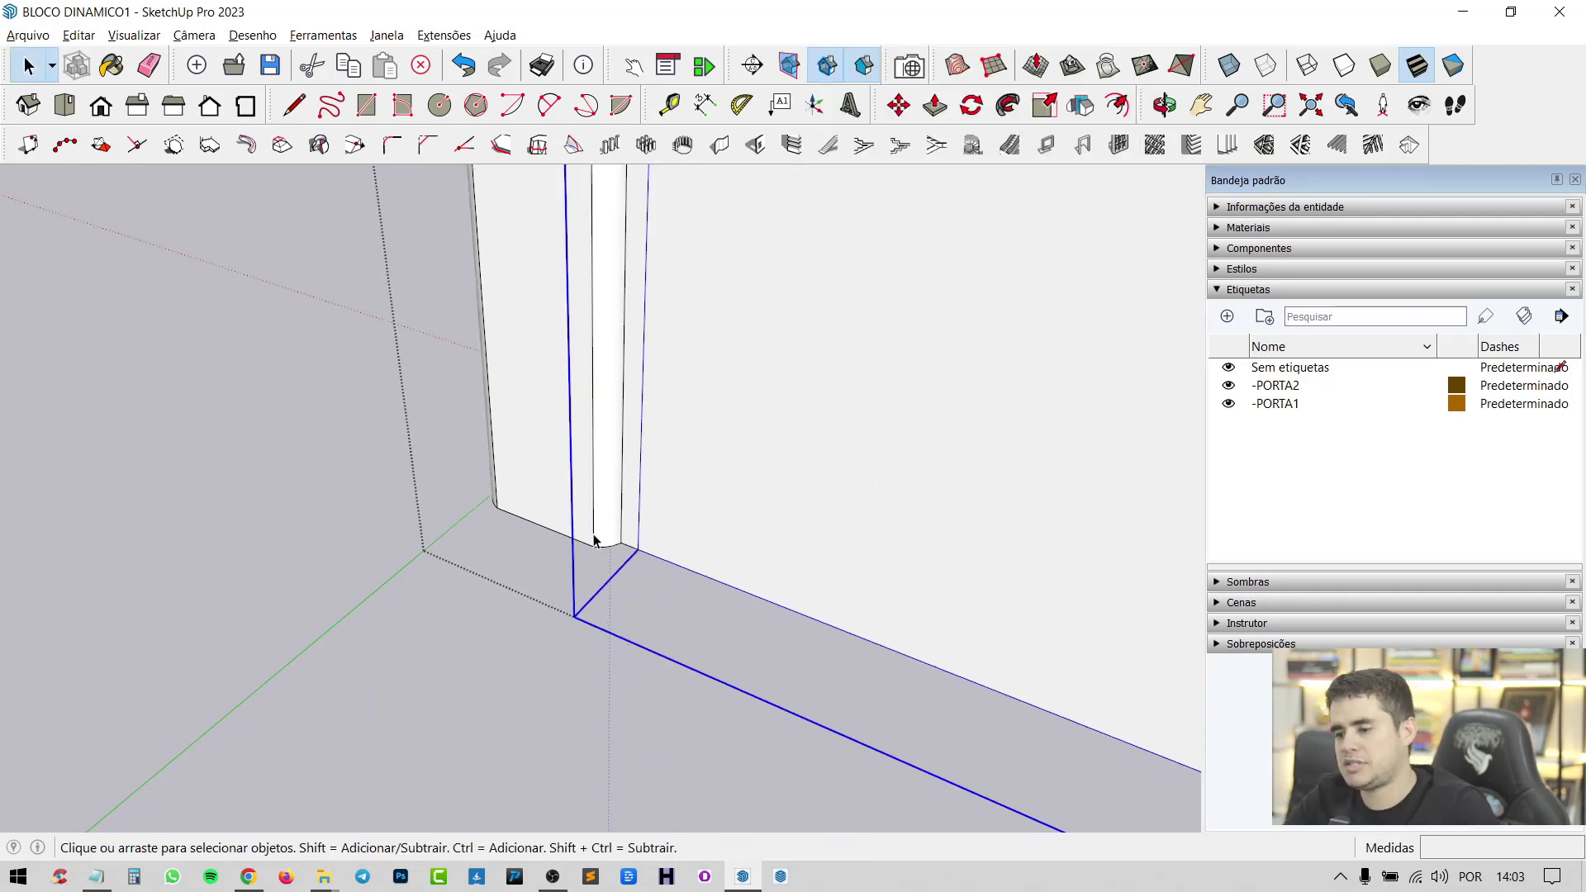
scroll(593, 541, down, 1)
scroll(594, 542, down, 2)
scroll(619, 605, down, 2)
scroll(645, 648, down, 3)
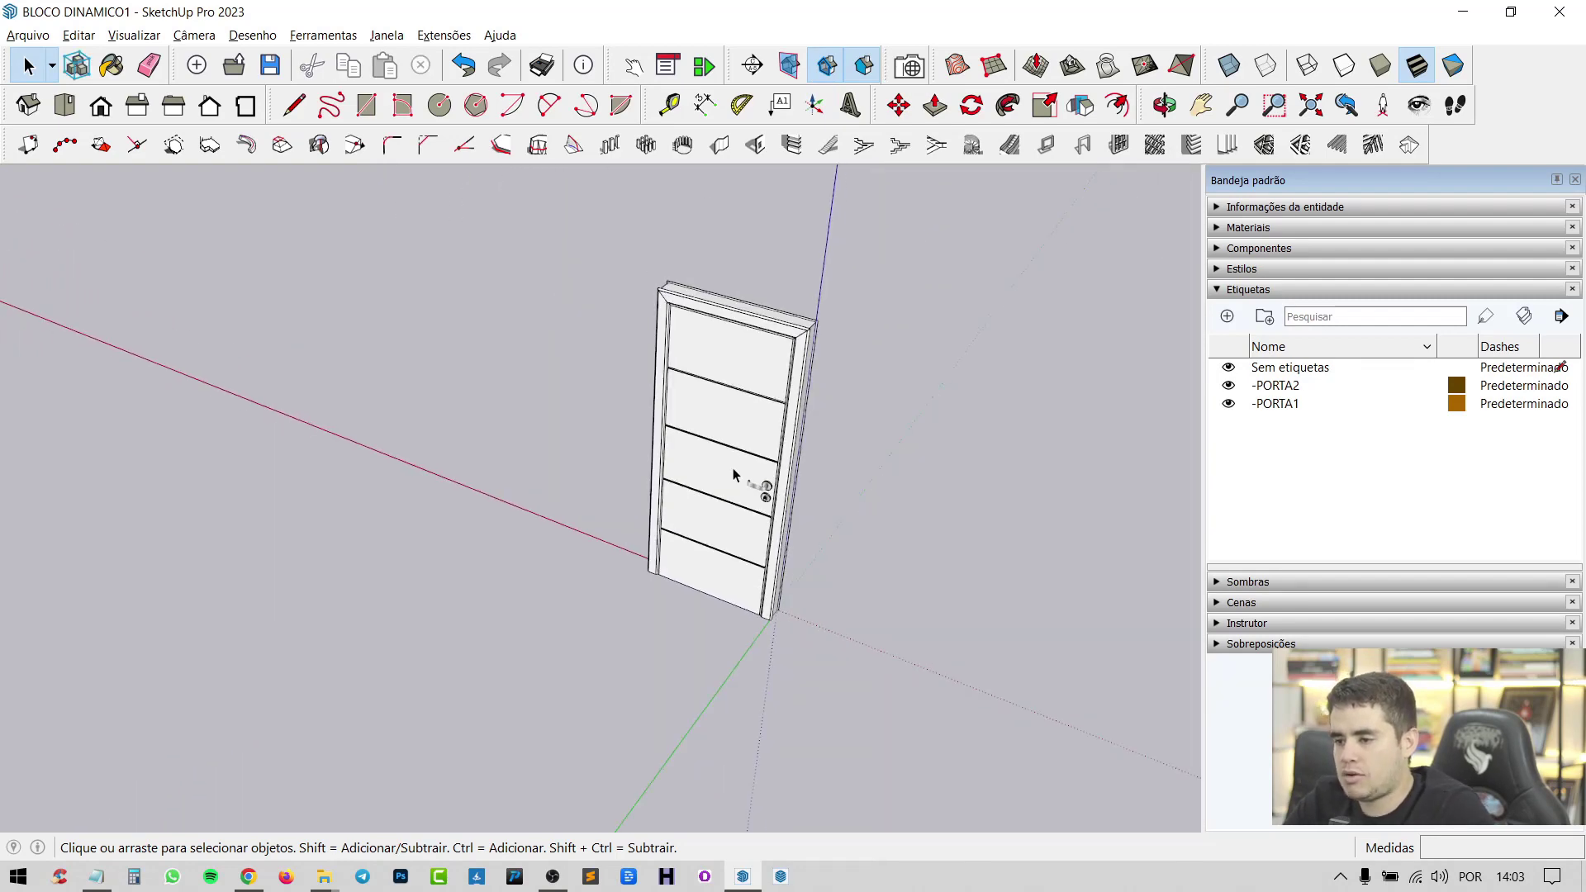
scroll(733, 474, up, 3)
Step: Check with the Interact tool that the leaf swings open around the new hinge corner
click(632, 65)
click(667, 425)
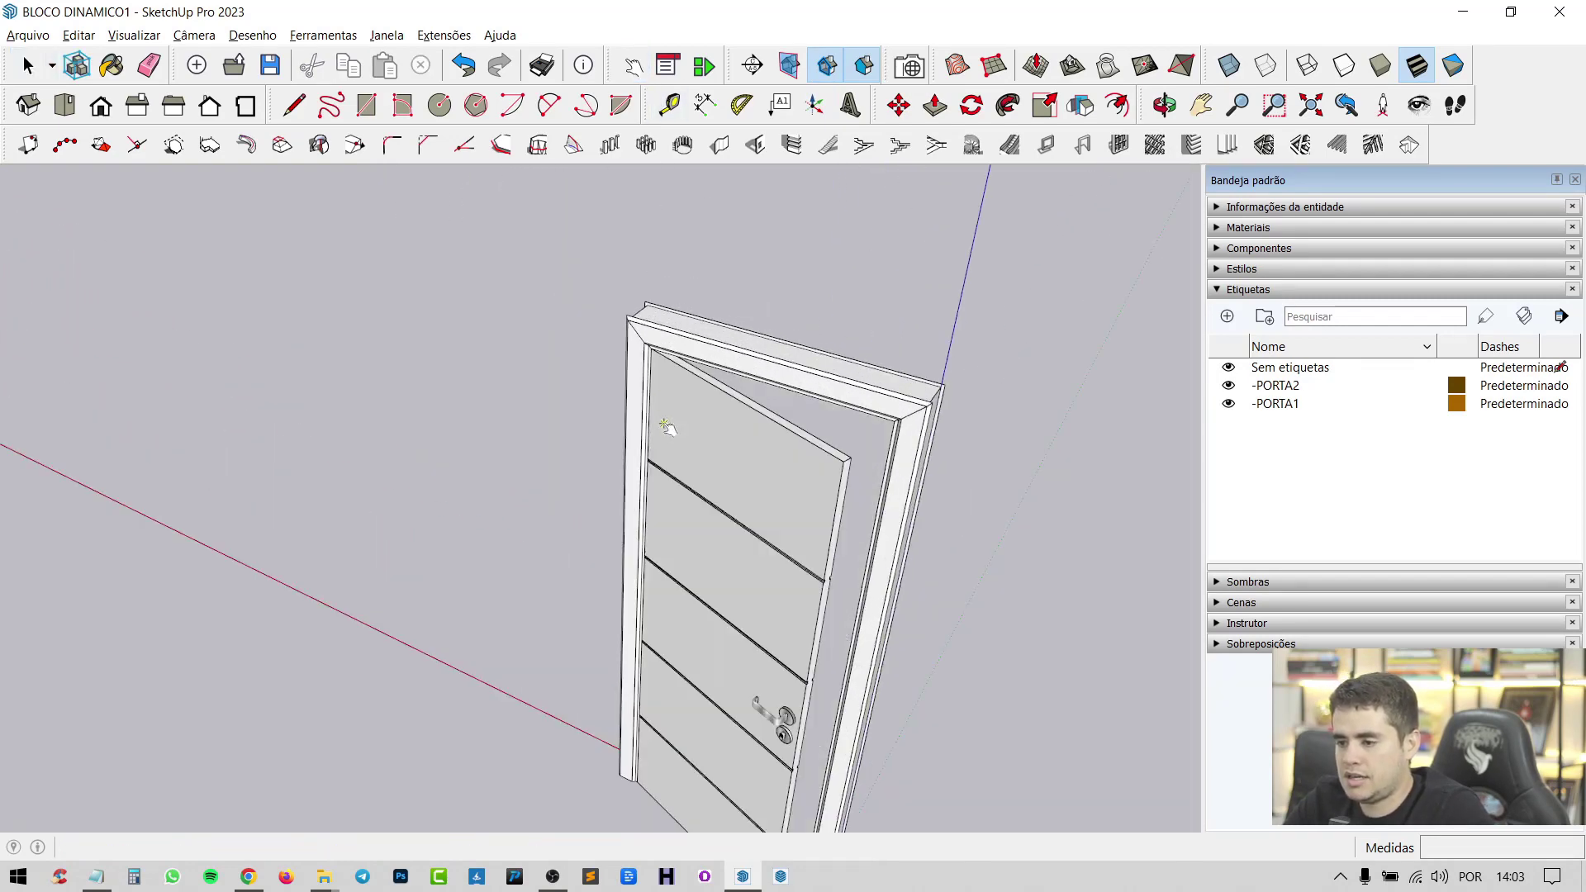
mouse_move(752, 388)
middle_down()
mouse_move(418, 507)
mouse_move(608, 573)
mouse_move(529, 520)
middle_up()
key(space)
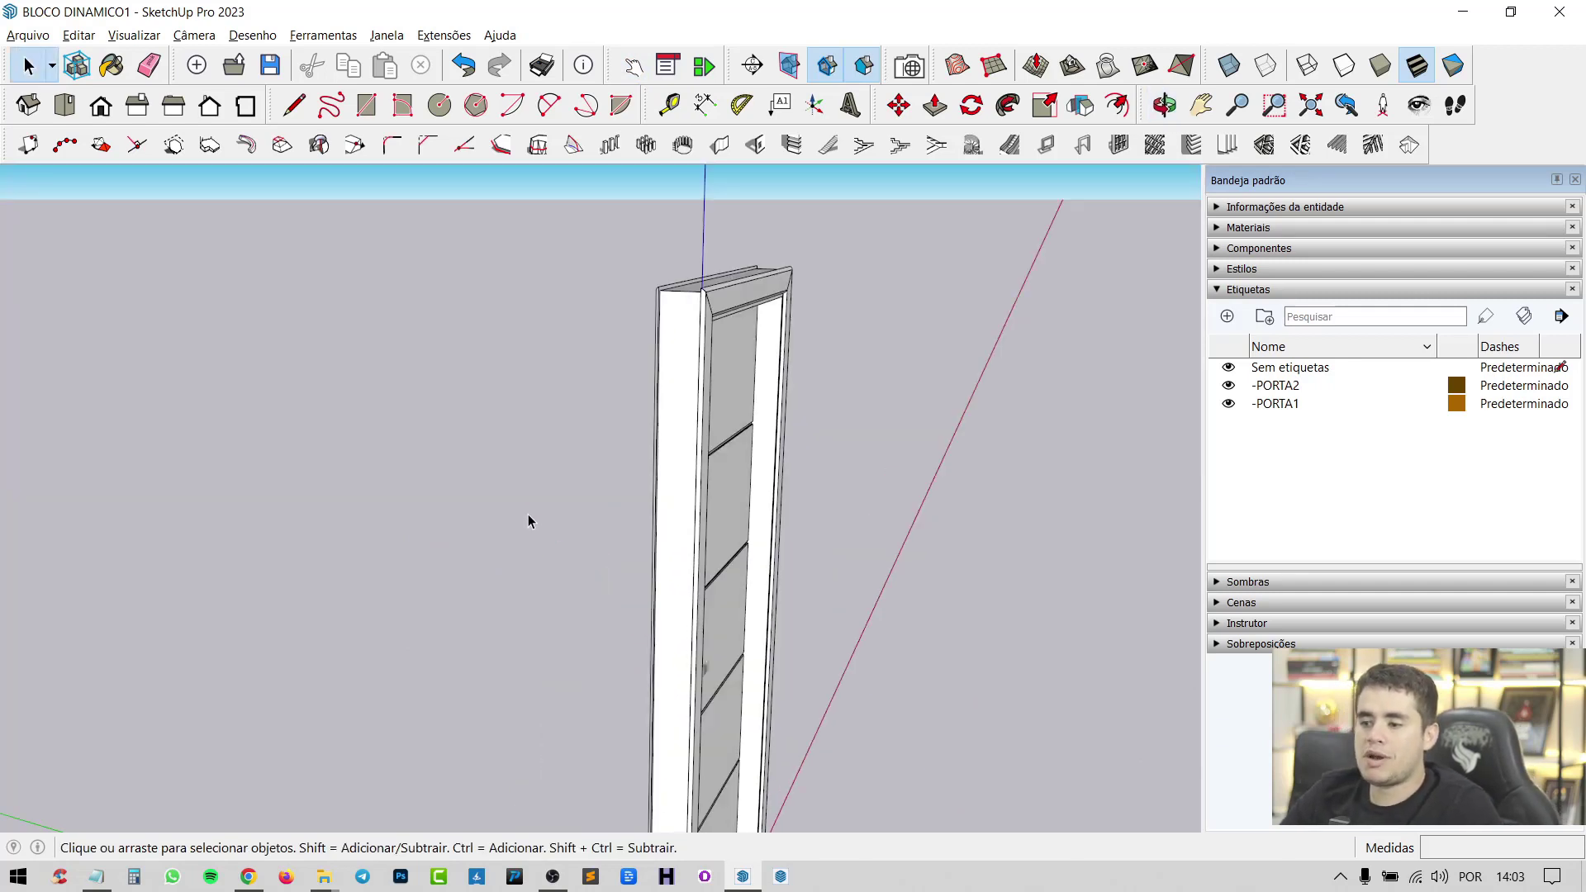
scroll(529, 520, down, 1)
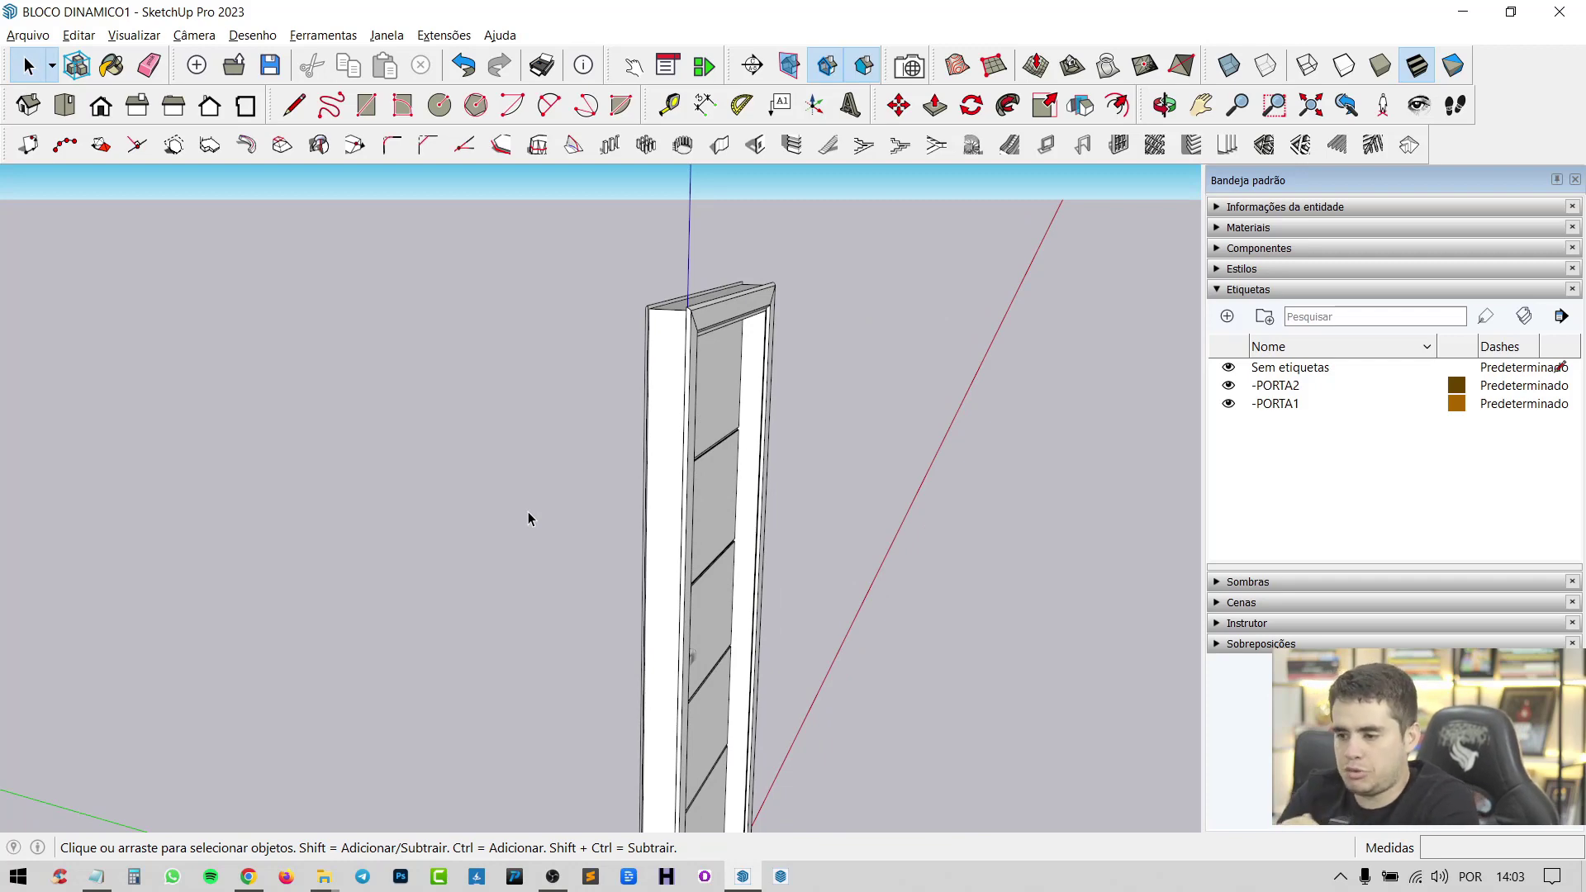
mouse_move(527, 518)
middle_down()
mouse_move(824, 492)
mouse_move(577, 591)
middle_up()
click(612, 495)
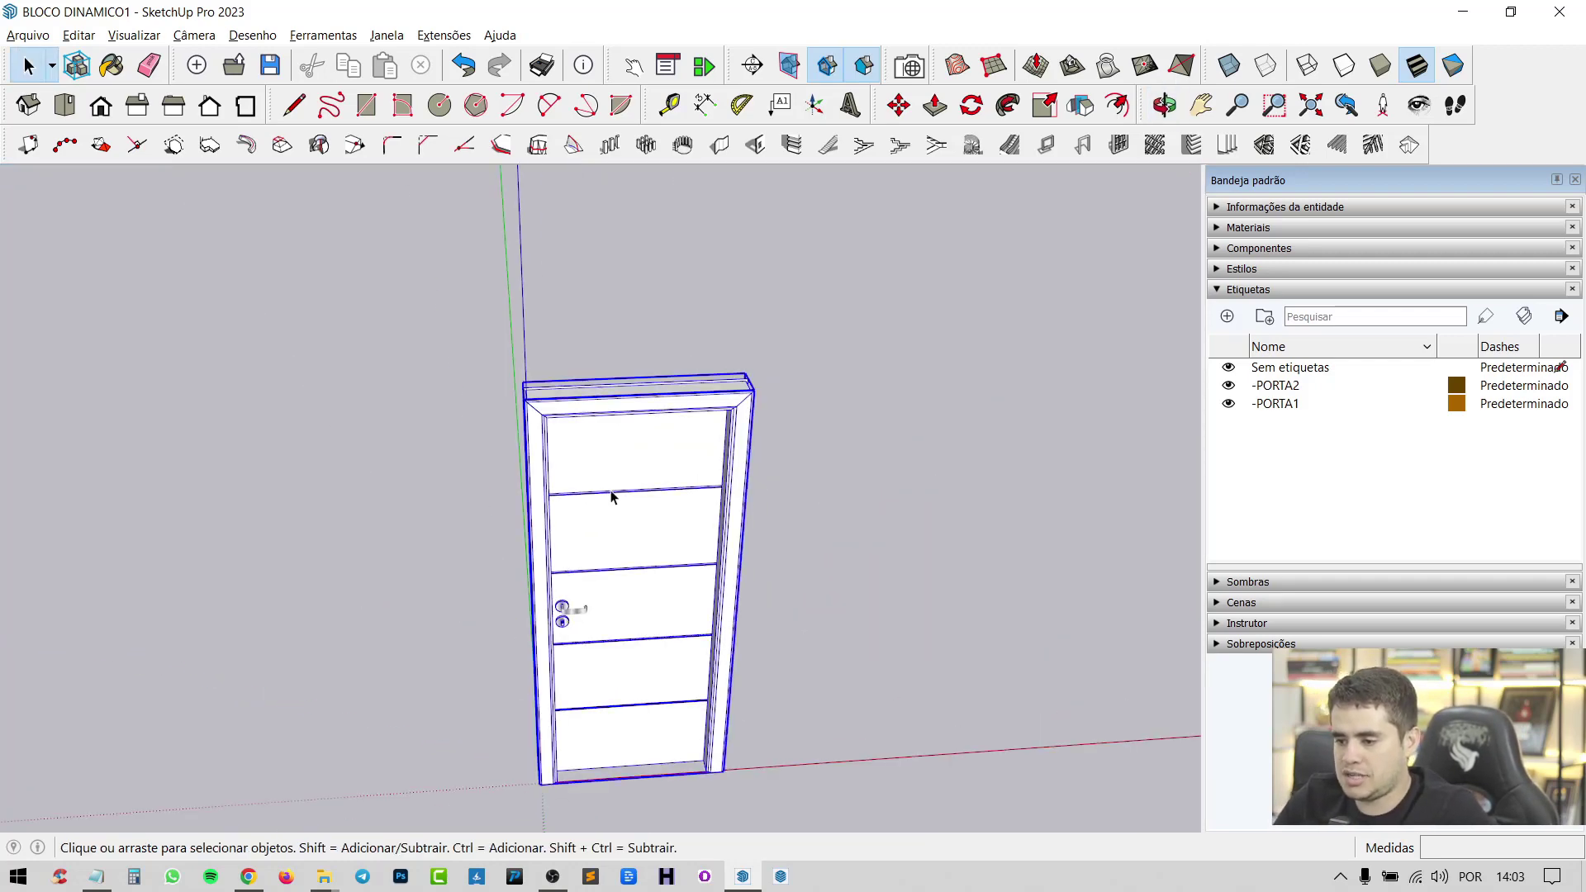
middle_drag(612, 496, 462, 559)
key(s)
scroll(694, 630, up, 2)
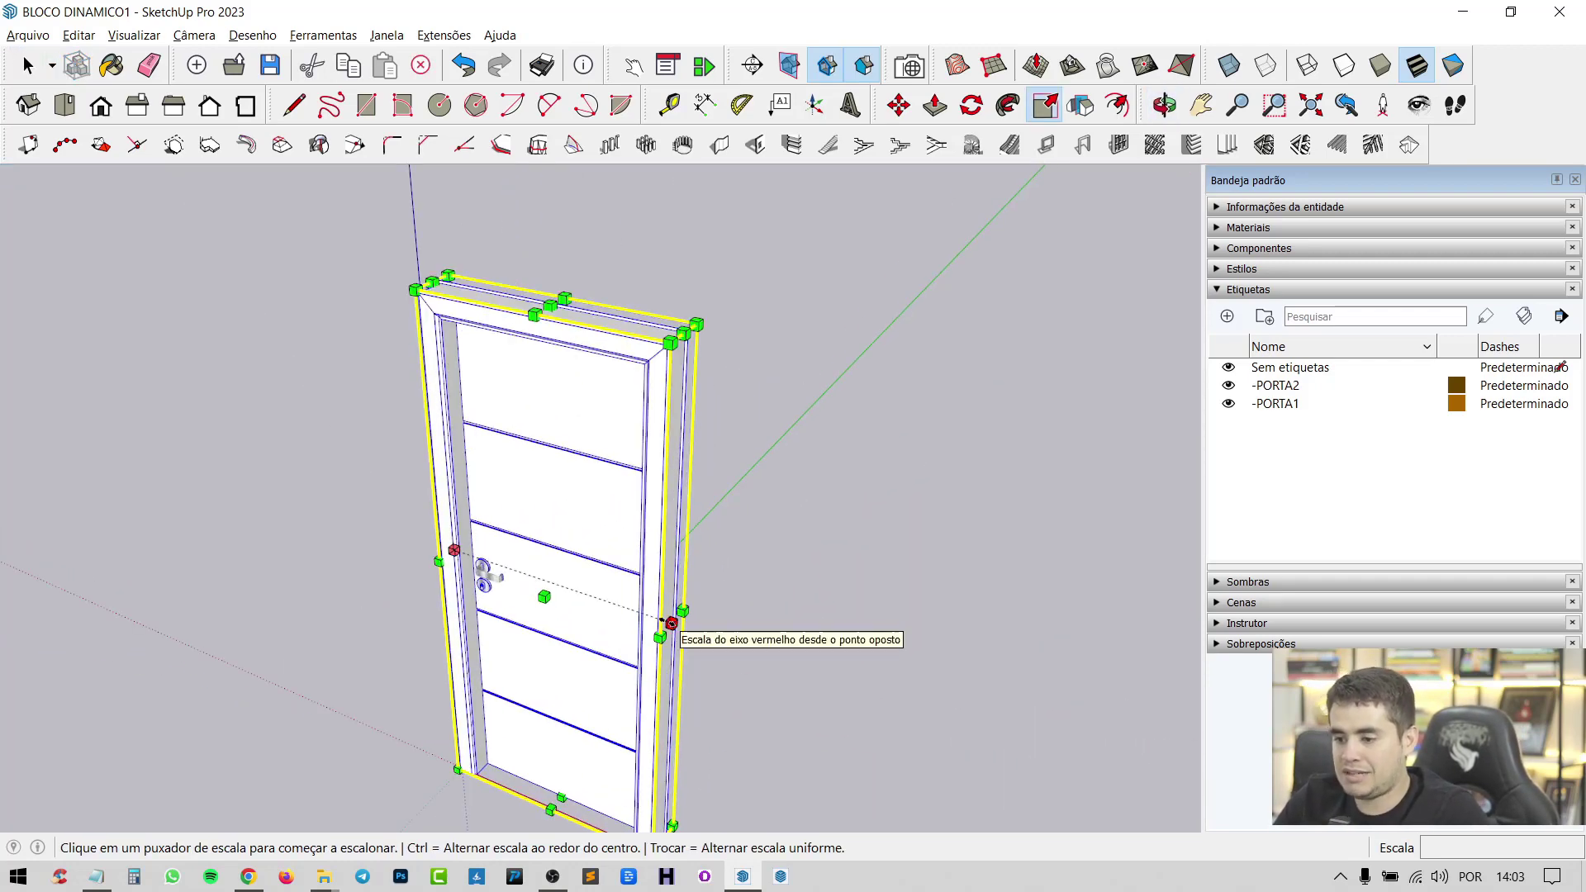
click(660, 627)
scroll(871, 450, down, 2)
click(1067, 652)
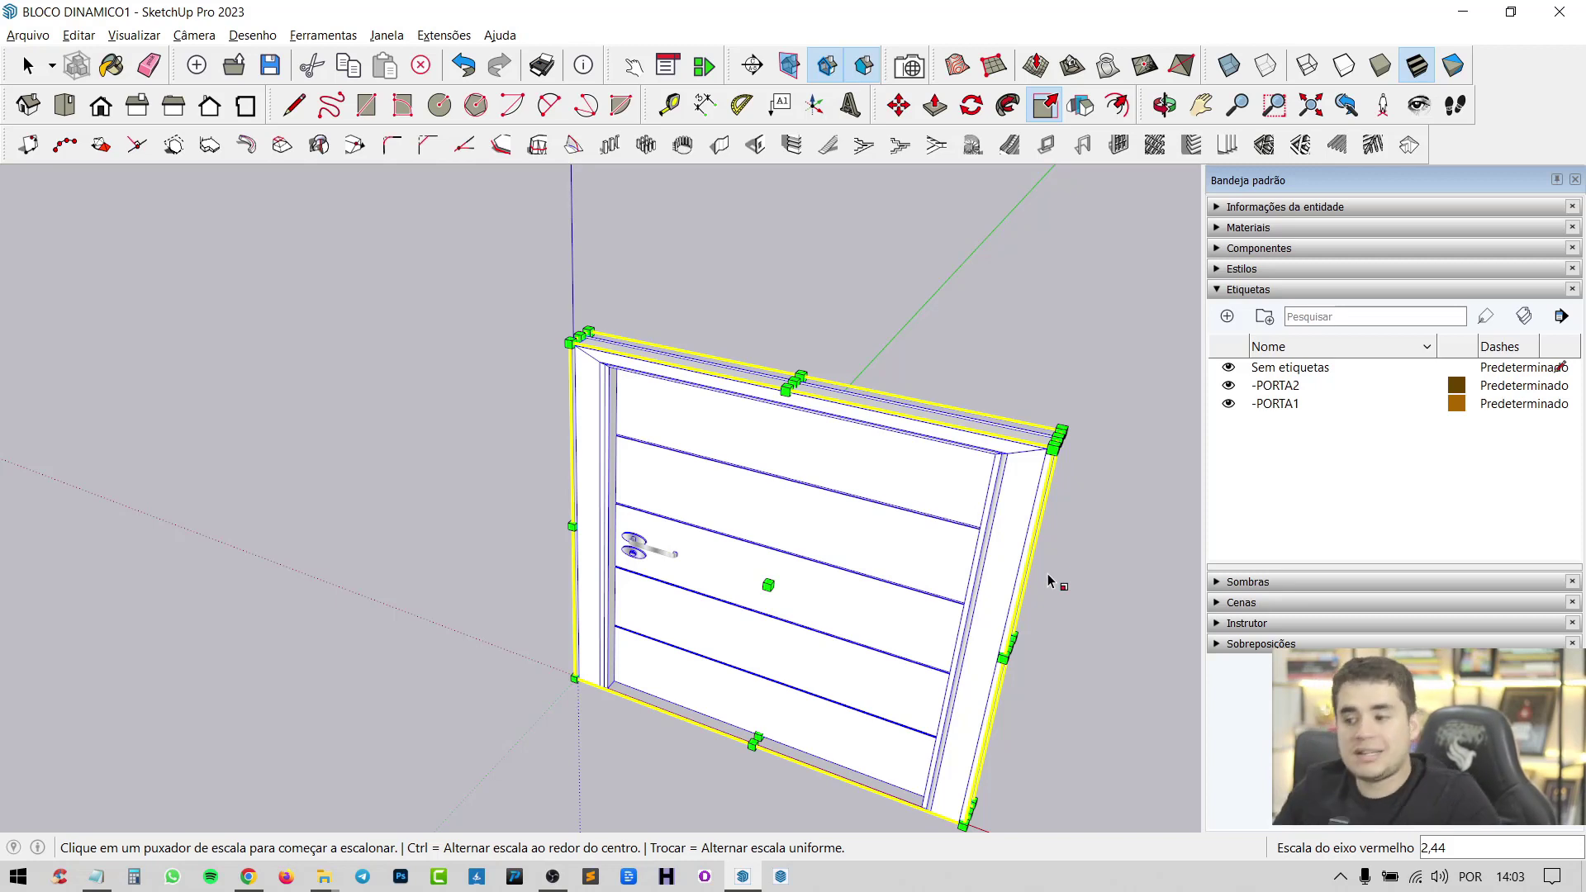
key(space)
key(ctrl+z)
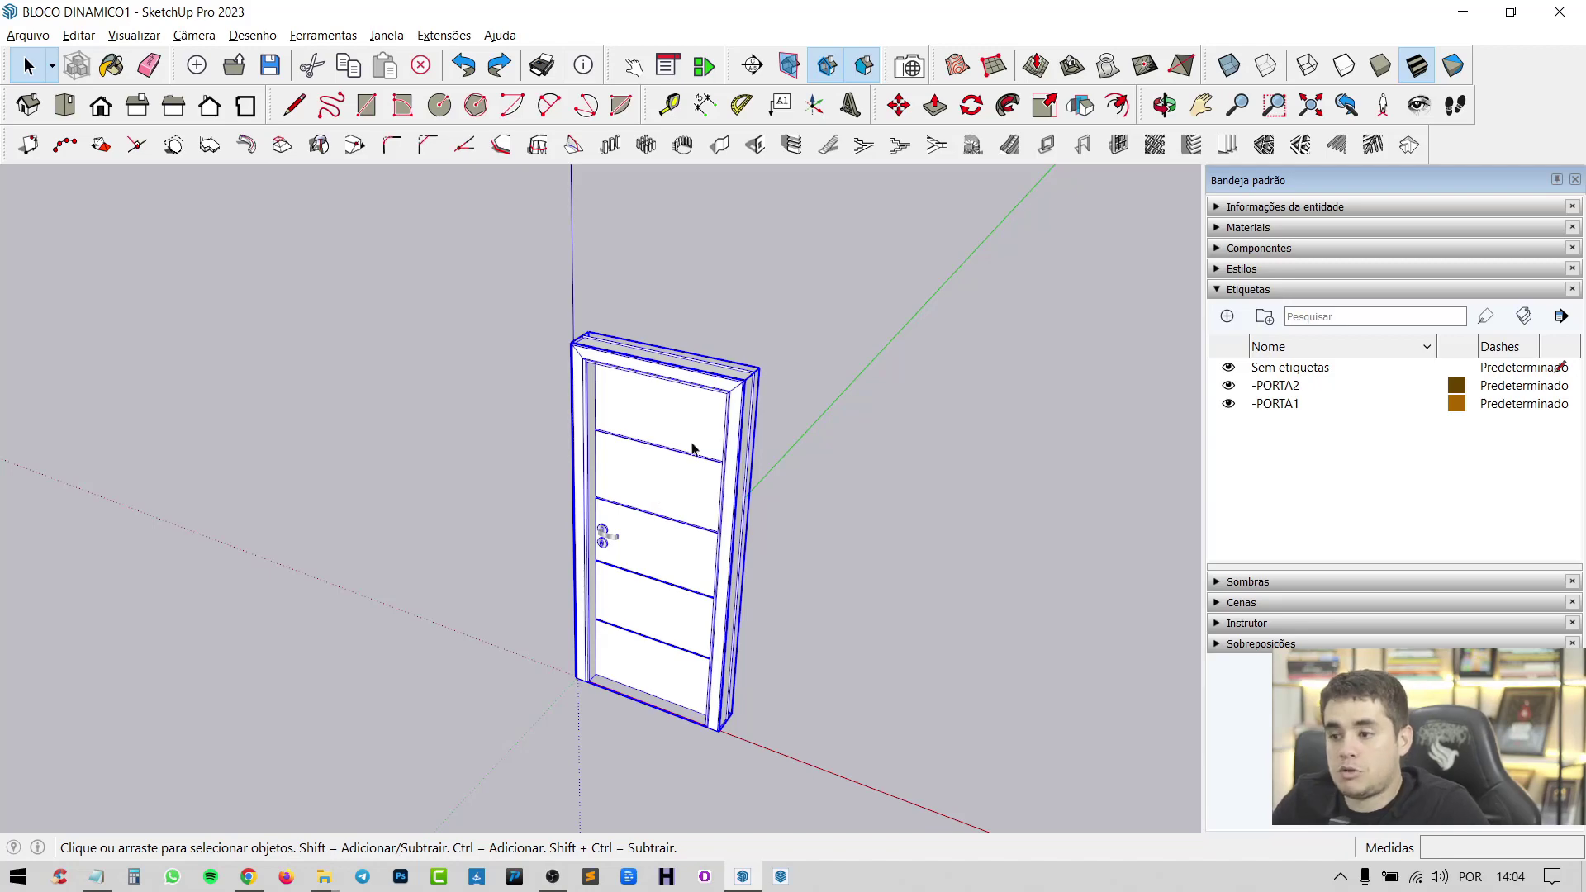
click(631, 64)
scroll(727, 395, up, 3)
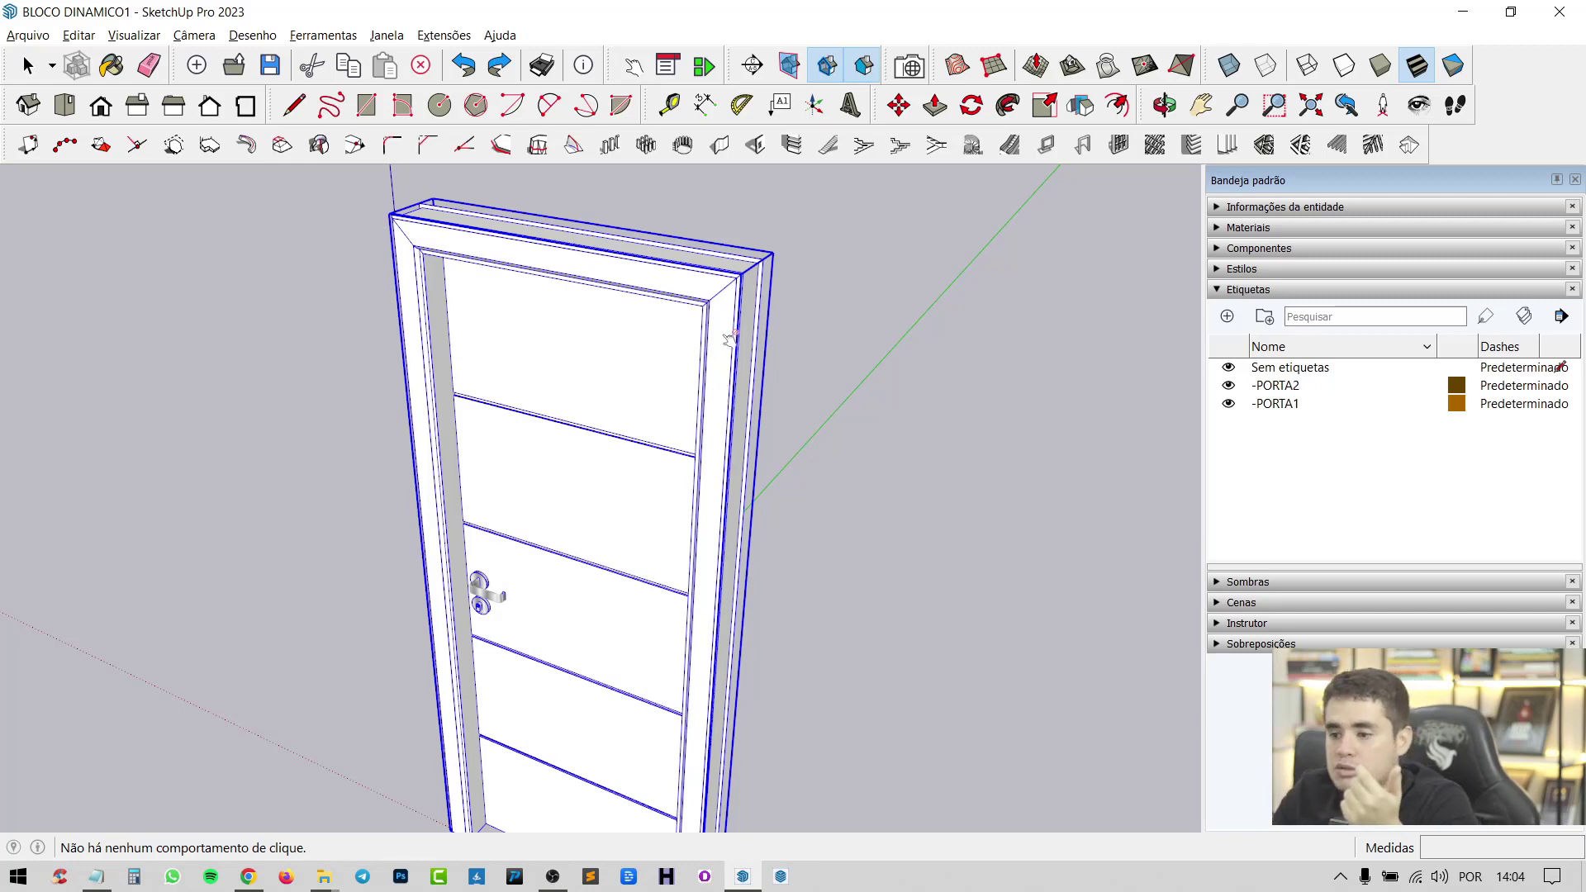
scroll(730, 335, up, 5)
mouse_move(730, 335)
middle_down()
mouse_move(734, 312)
mouse_move(542, 492)
mouse_move(704, 400)
mouse_move(772, 560)
mouse_move(730, 393)
middle_up()
scroll(730, 394, down, 5)
scroll(594, 661, up, 3)
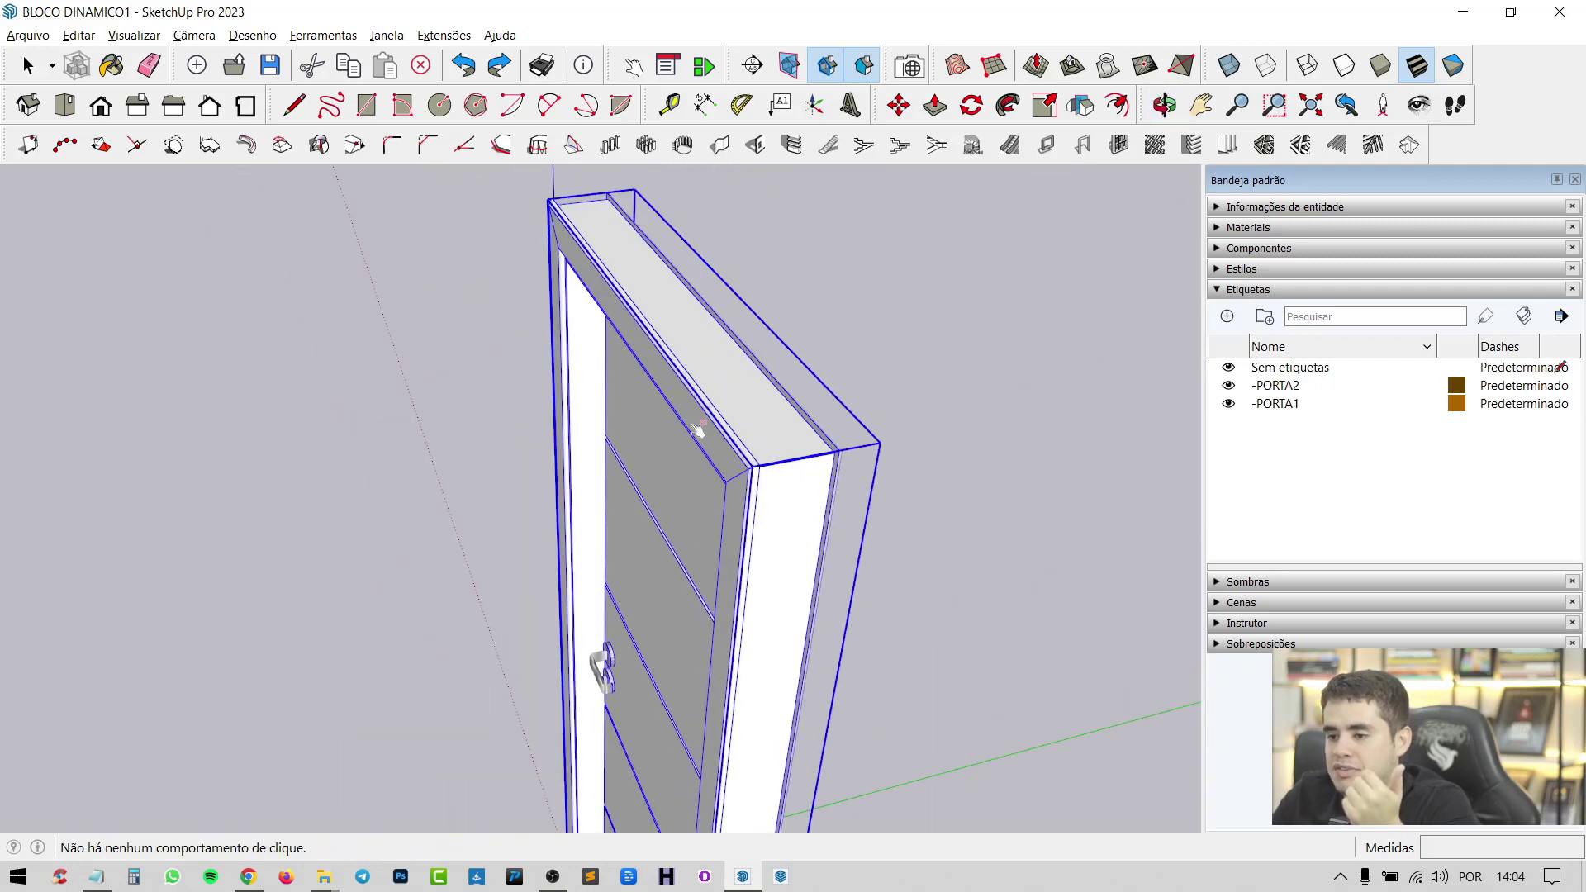
scroll(839, 507, up, 3)
mouse_move(839, 506)
middle_down()
mouse_move(842, 549)
mouse_move(749, 311)
middle_up()
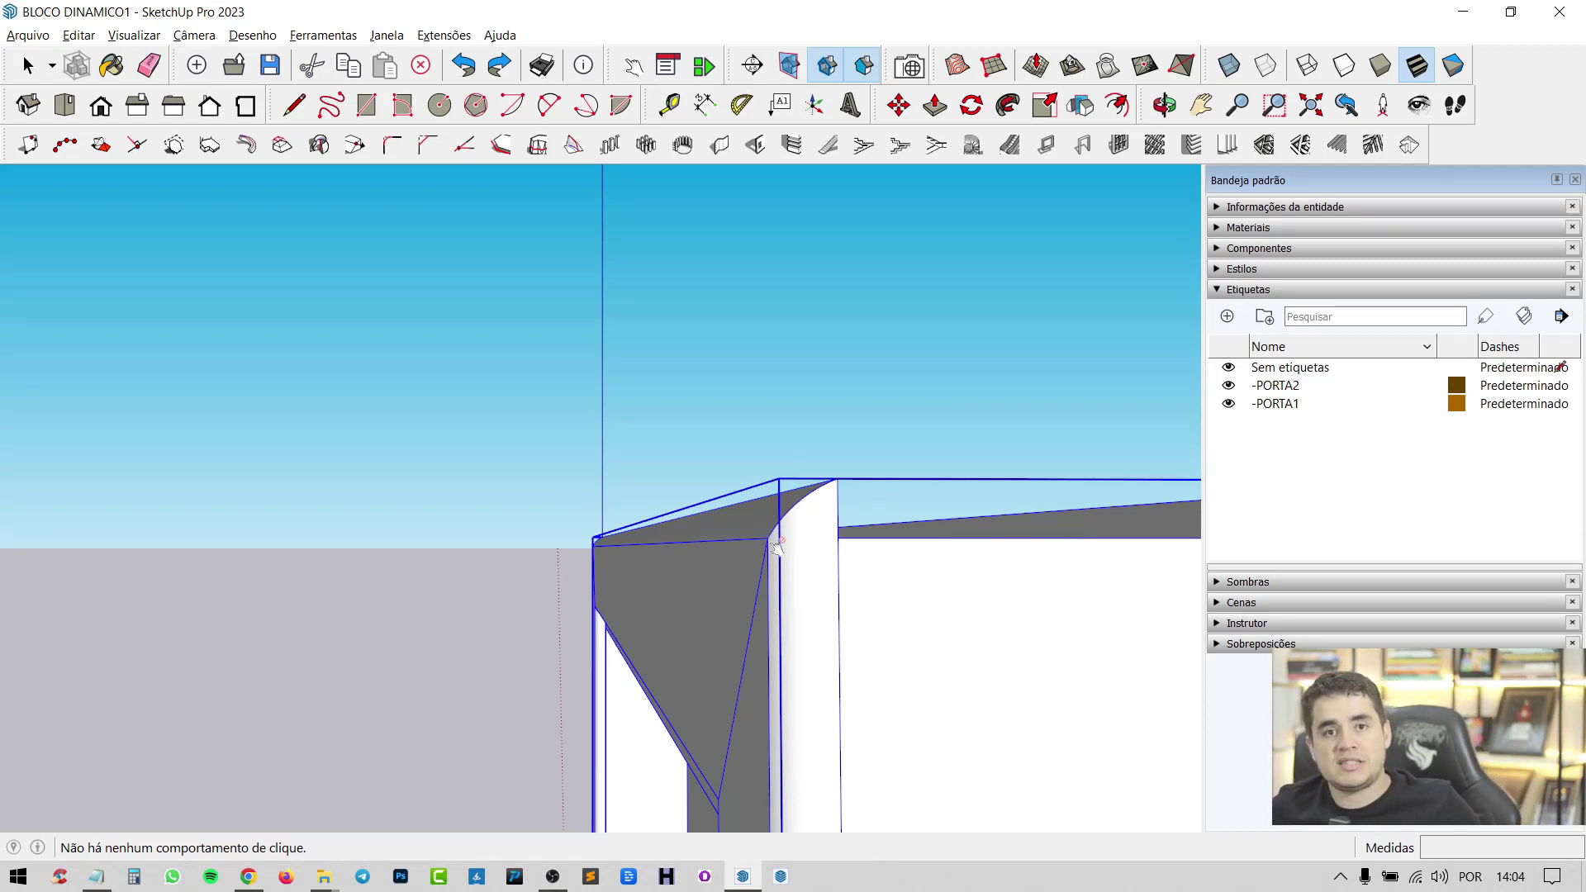
key(space)
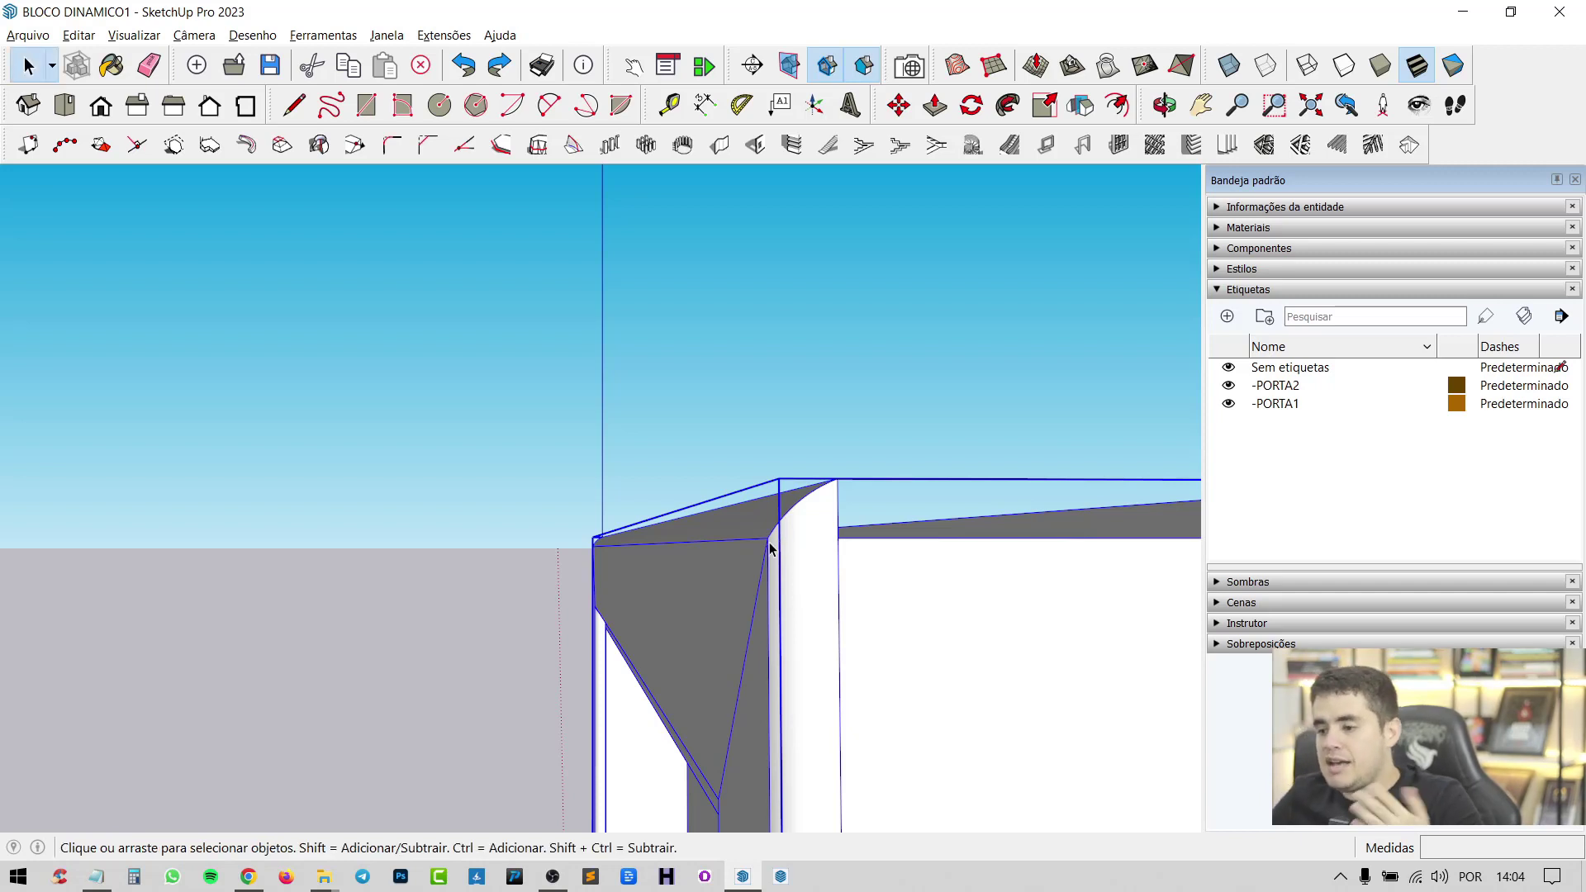
click(802, 434)
scroll(732, 496, down, 3)
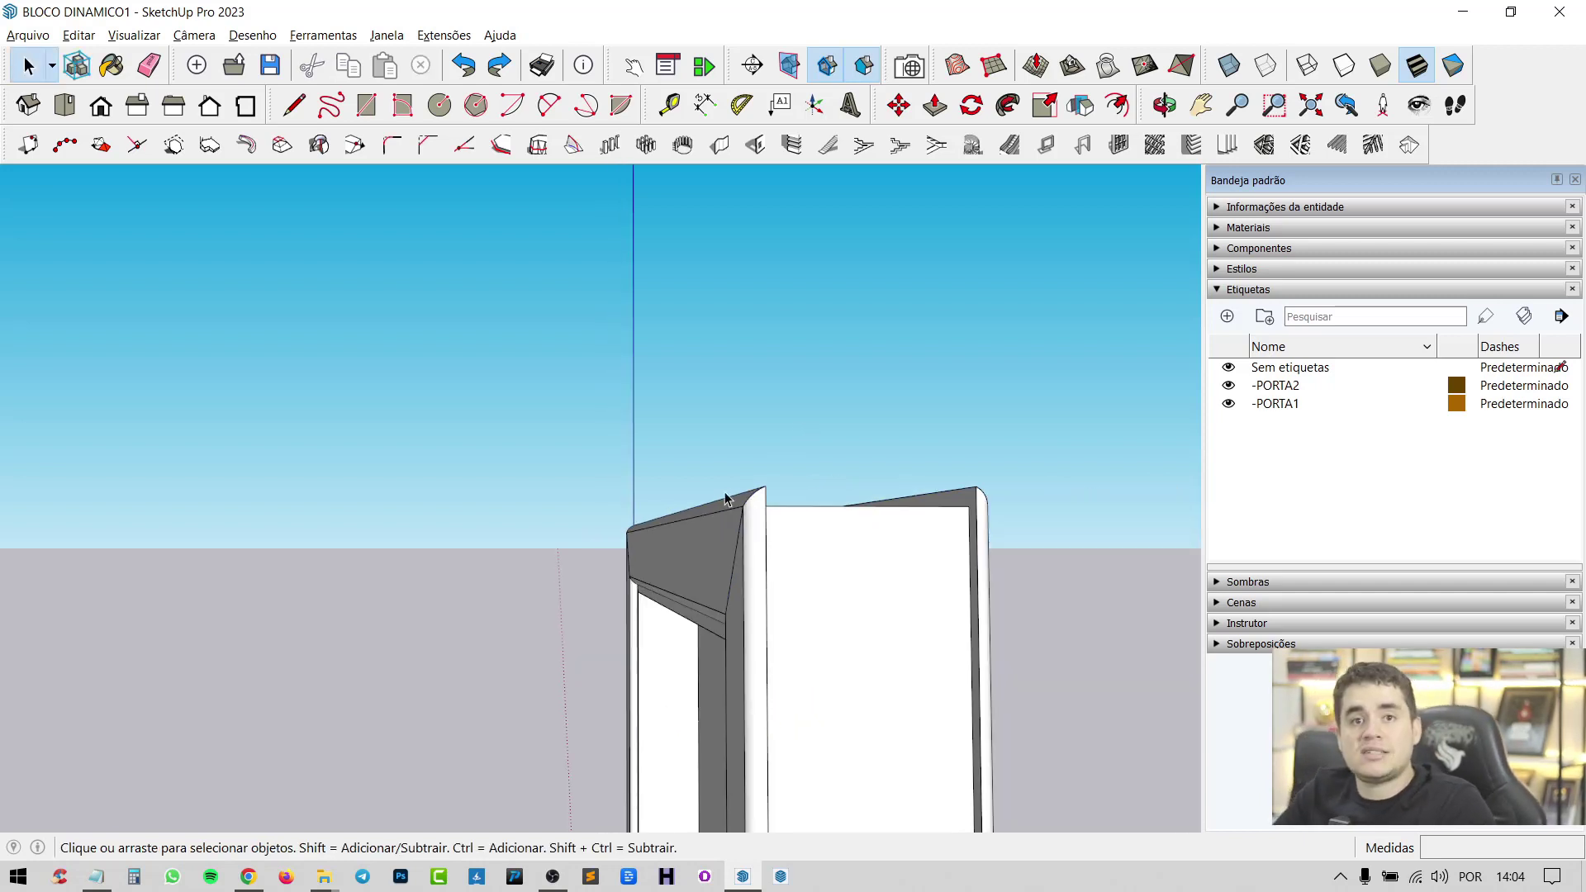
scroll(615, 594, down, 1)
scroll(615, 594, down, 2)
mouse_move(567, 500)
middle_down()
mouse_move(549, 688)
mouse_move(783, 666)
mouse_move(633, 504)
middle_up()
scroll(782, 666, up, 1)
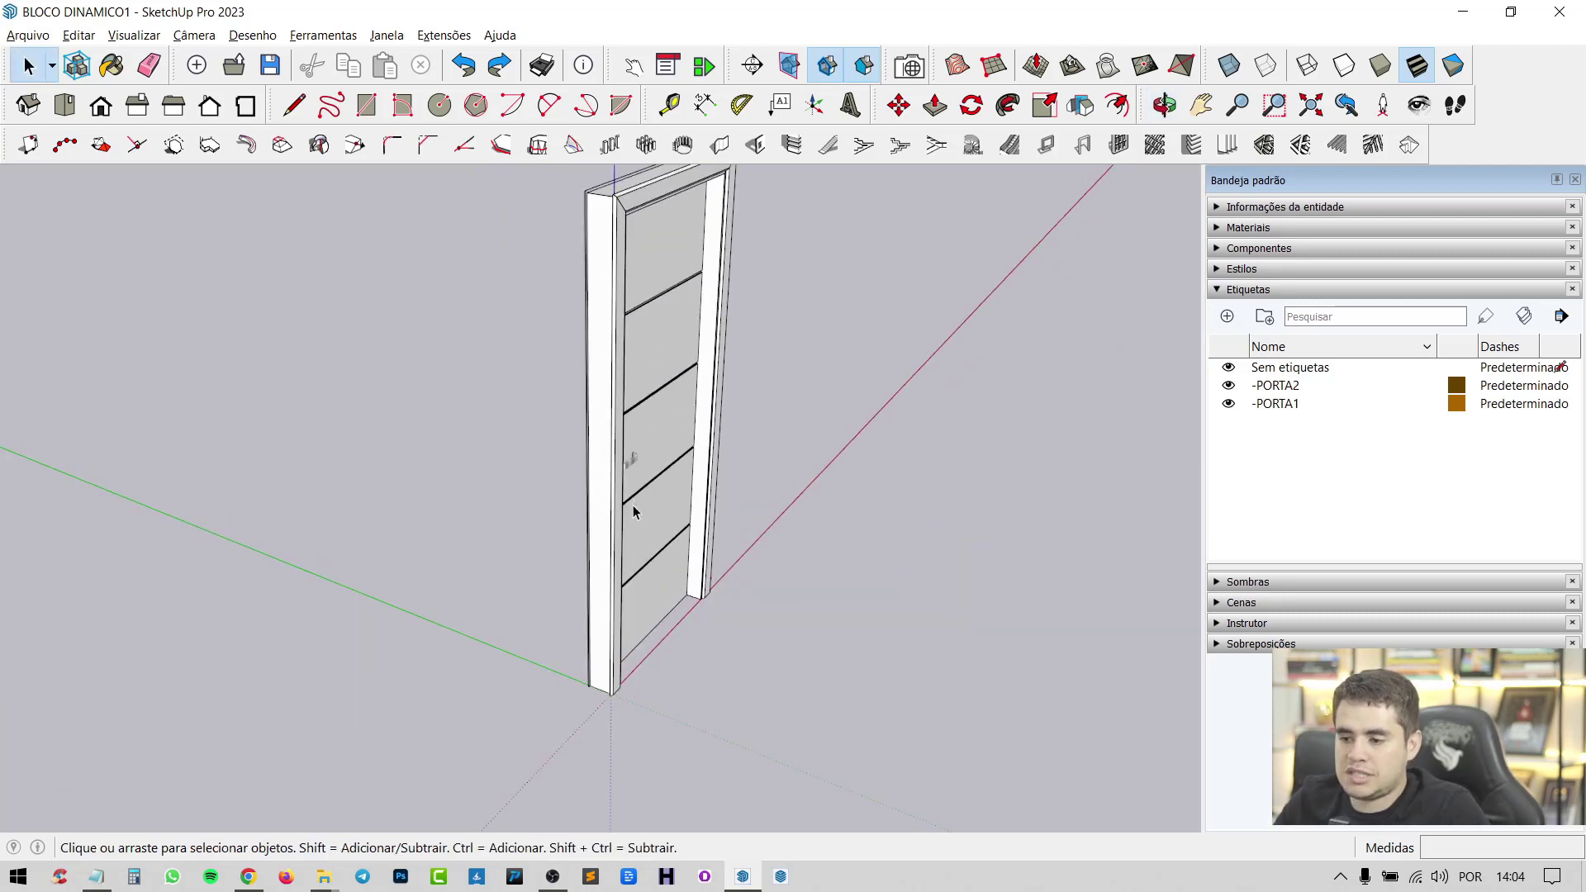